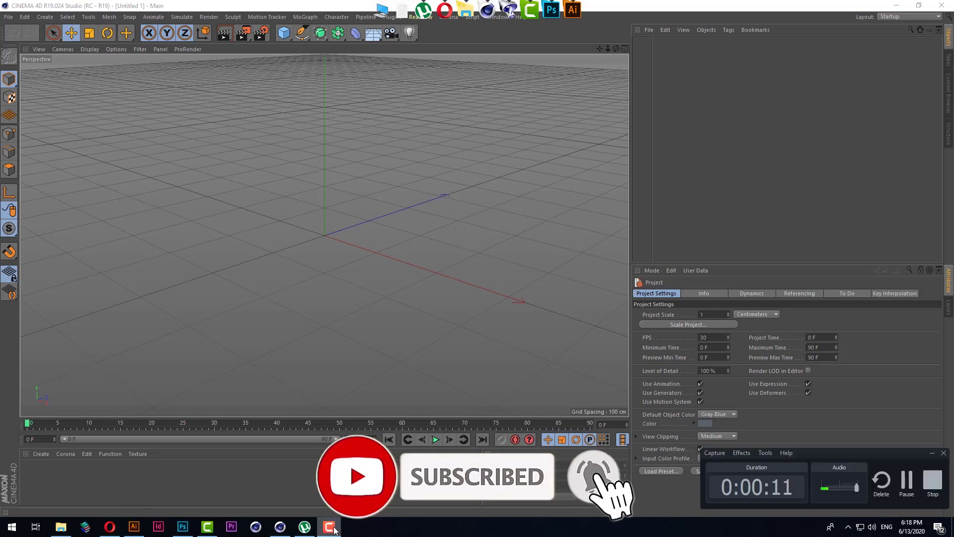
Step: Close the torrent app's window and return to the Cinema 4D scene
{"action": "right_click", "coordinate": [307, 527]}
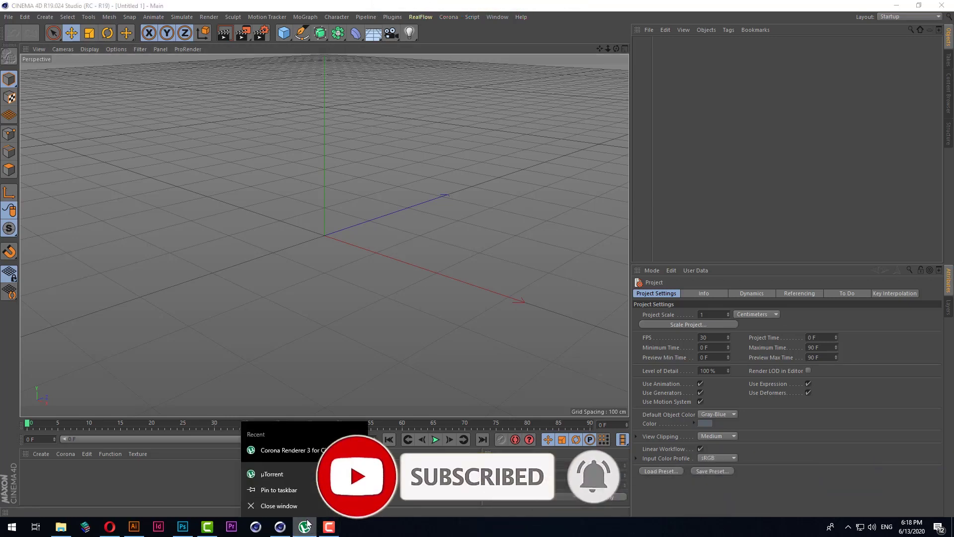
{"action": "left_click", "coordinate": [278, 504]}
{"action": "left_click", "coordinate": [305, 527]}
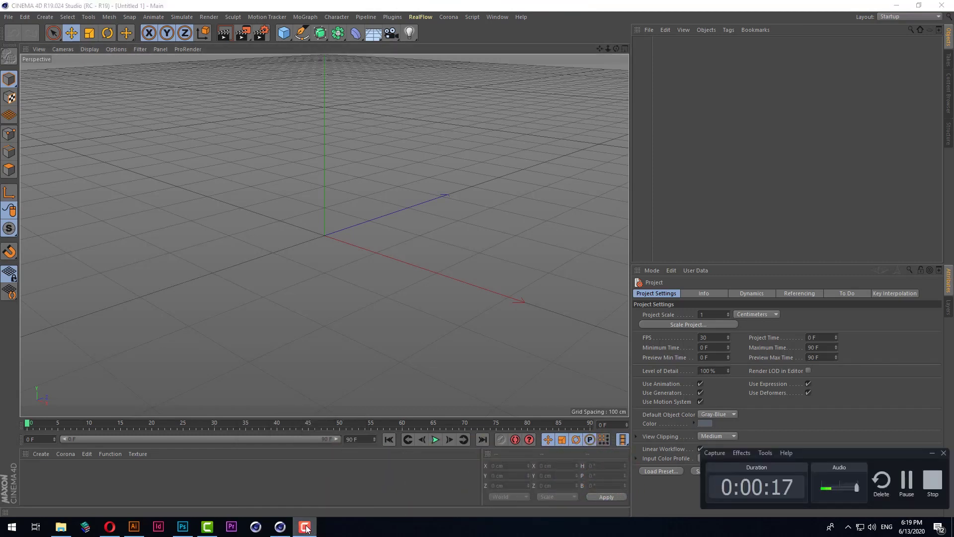
{"action": "left_click", "coordinate": [306, 527]}
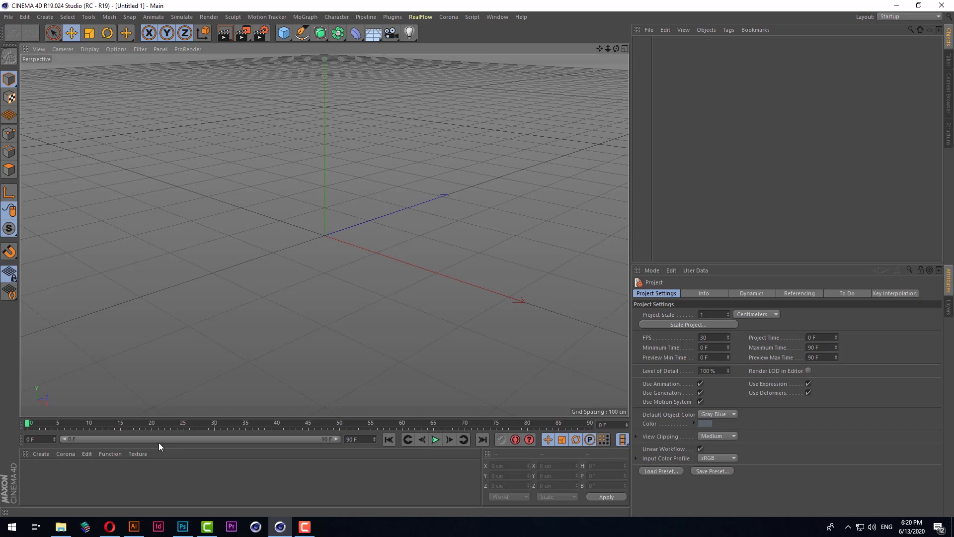
Step: Create a blank Letter-size (215.9 × 279.4 mm) Illustrator document and skip the welcome tour
{"action": "left_click", "coordinate": [134, 526]}
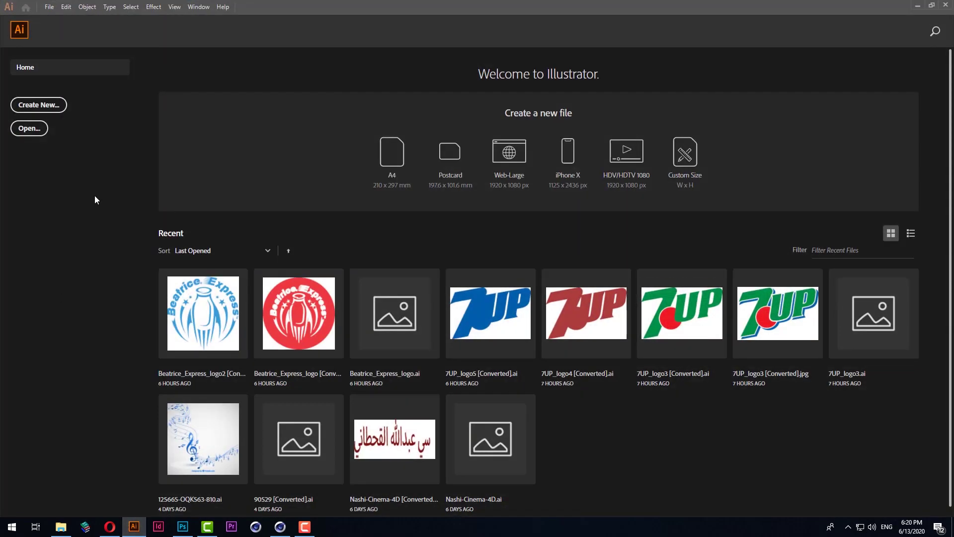
{"action": "left_click", "coordinate": [29, 129]}
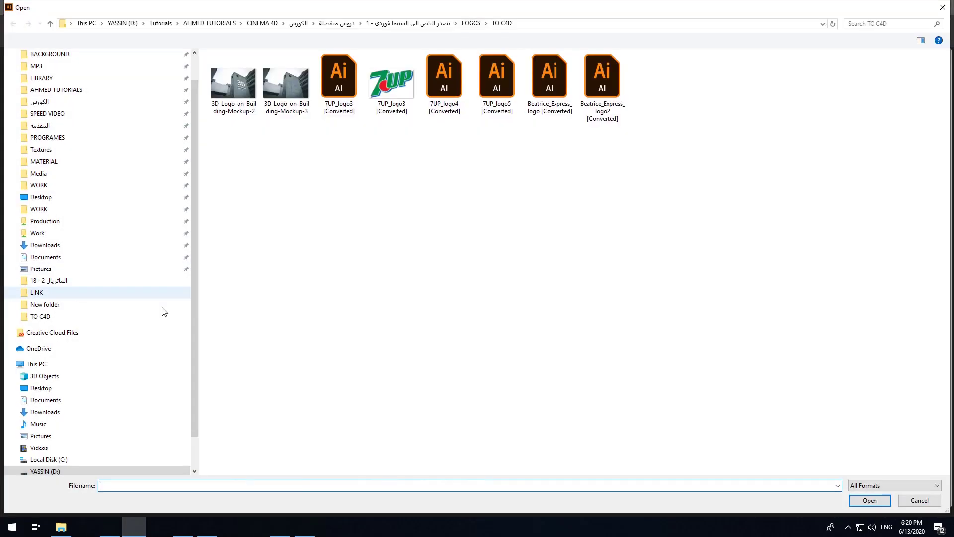
{"action": "key", "text": "Escape"}
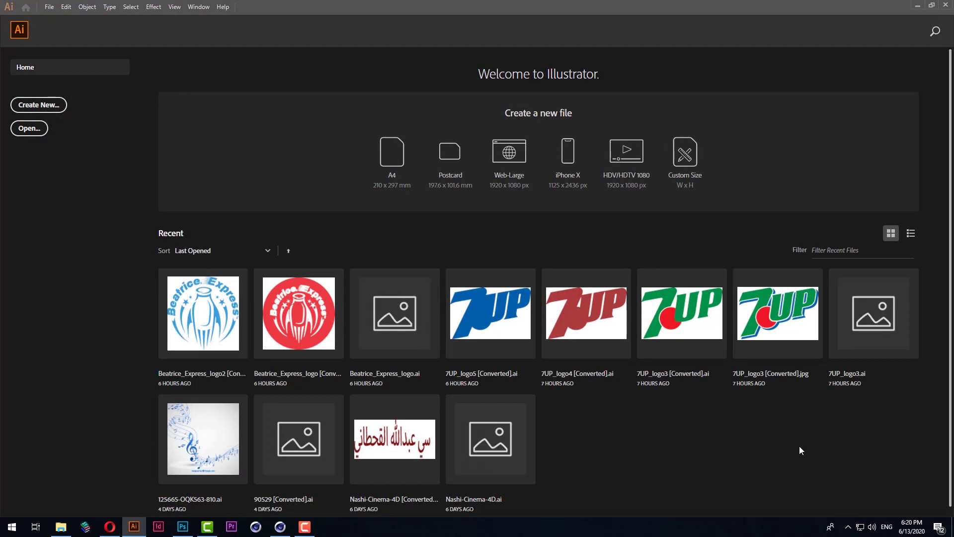
{"action": "key", "text": "ctrl+n"}
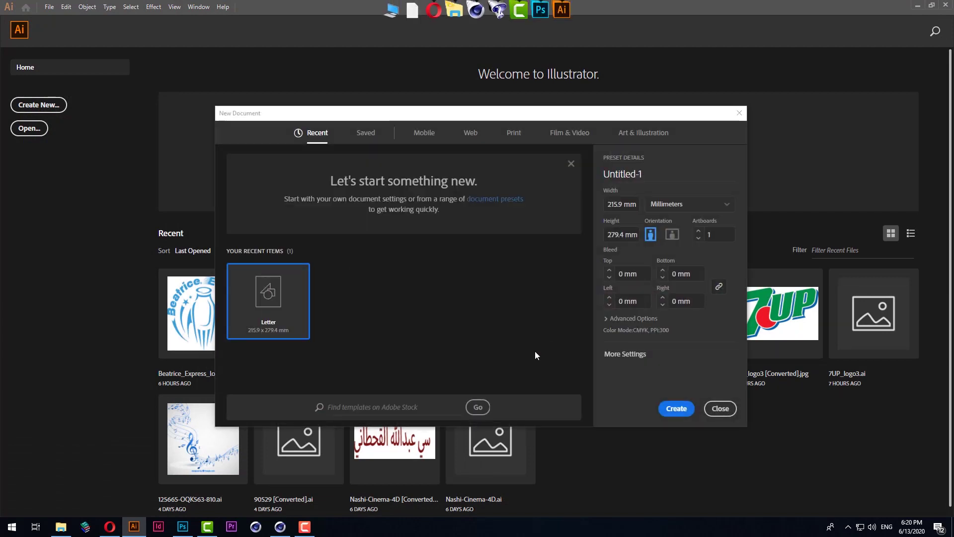
{"action": "left_click", "coordinate": [671, 409]}
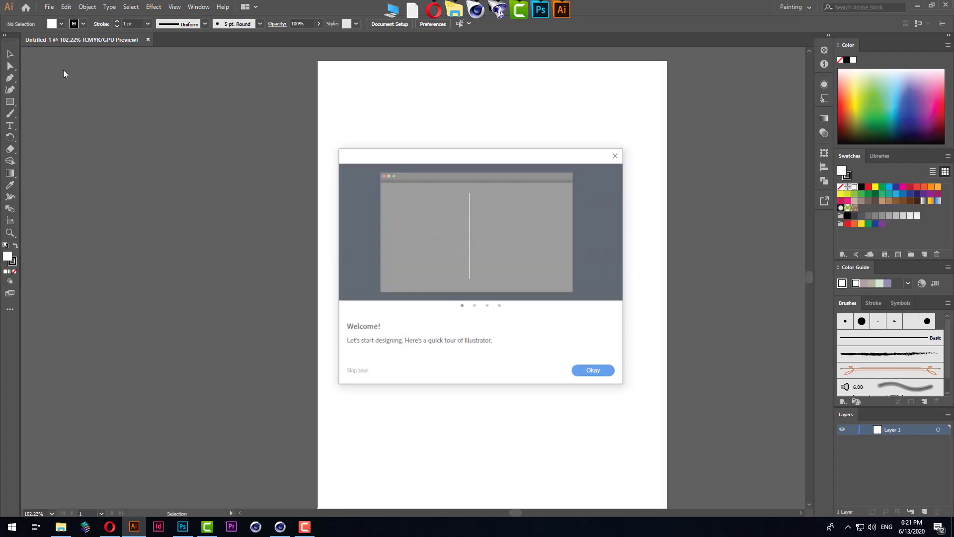
{"action": "left_click", "coordinate": [359, 372]}
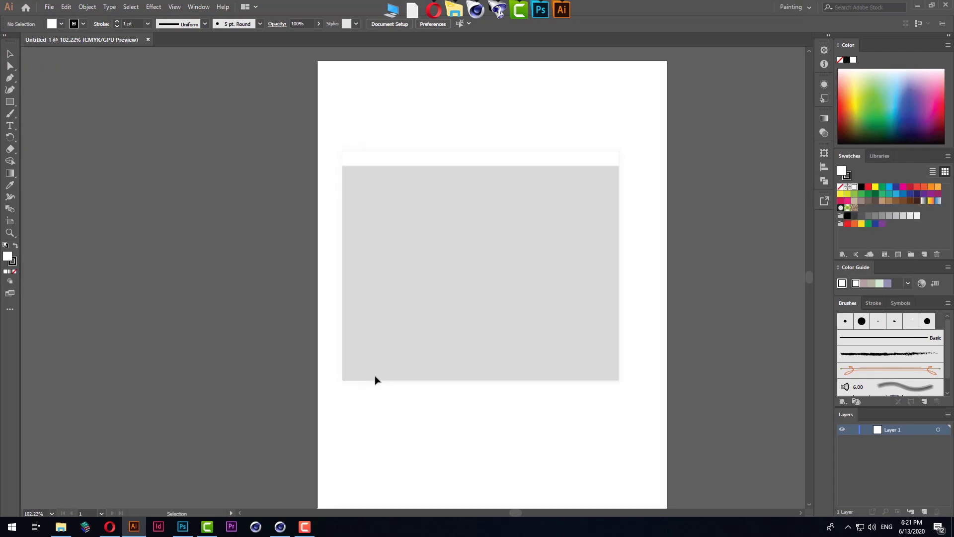
{"action": "left_click", "coordinate": [49, 7]}
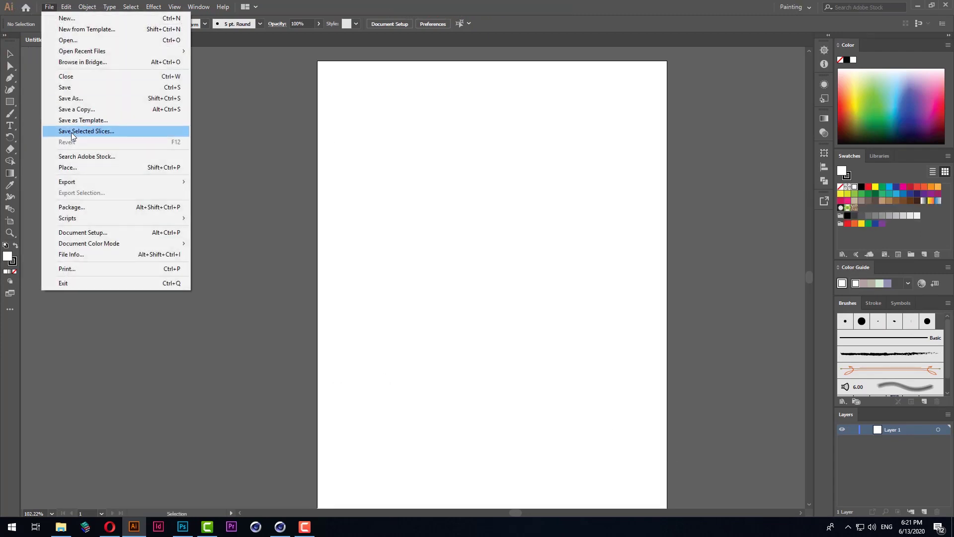
{"action": "left_click", "coordinate": [68, 40]}
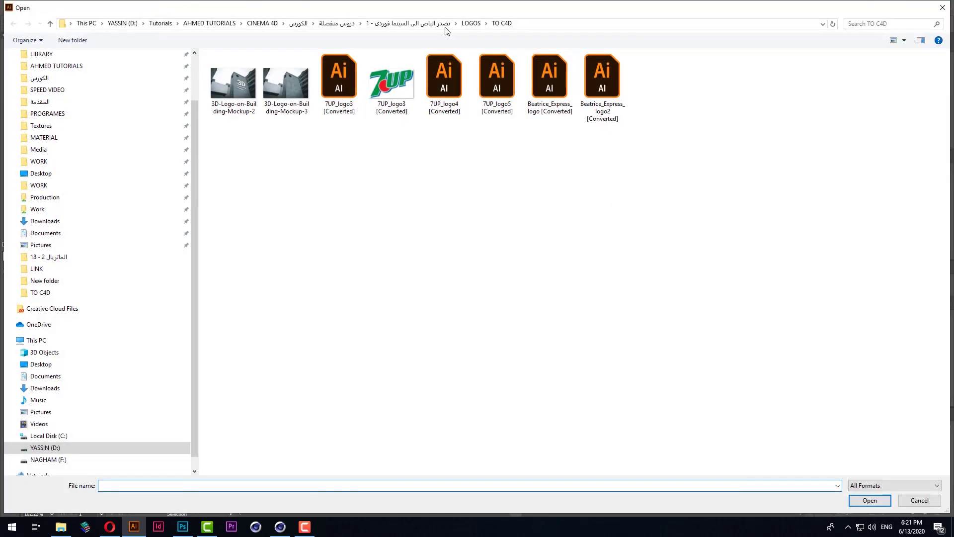
{"action": "left_click", "coordinate": [433, 23]}
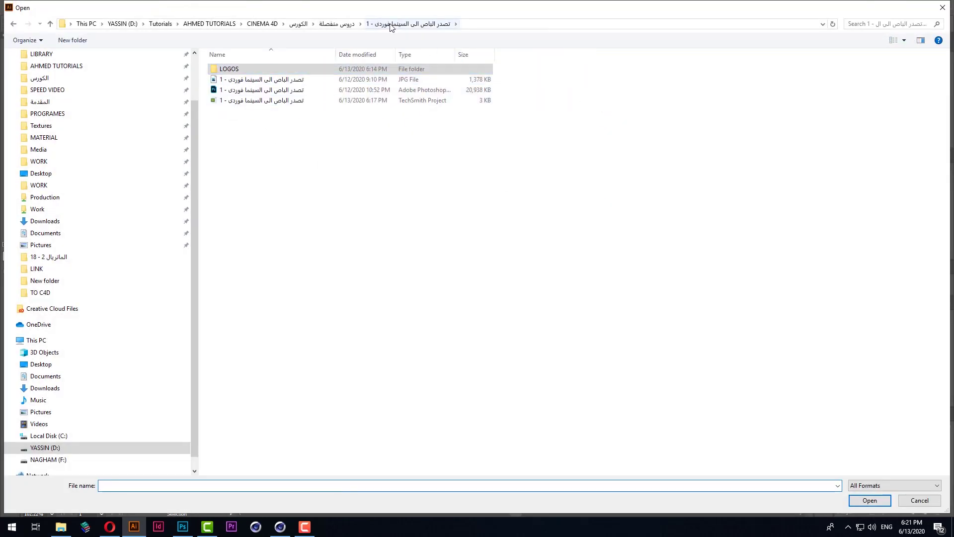
{"action": "double_click", "coordinate": [252, 71]}
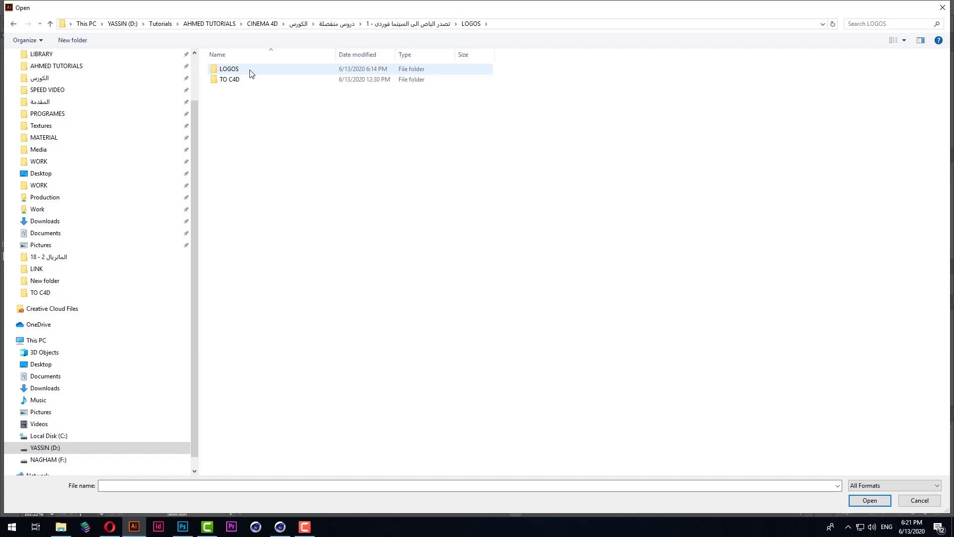
{"action": "double_click", "coordinate": [251, 72]}
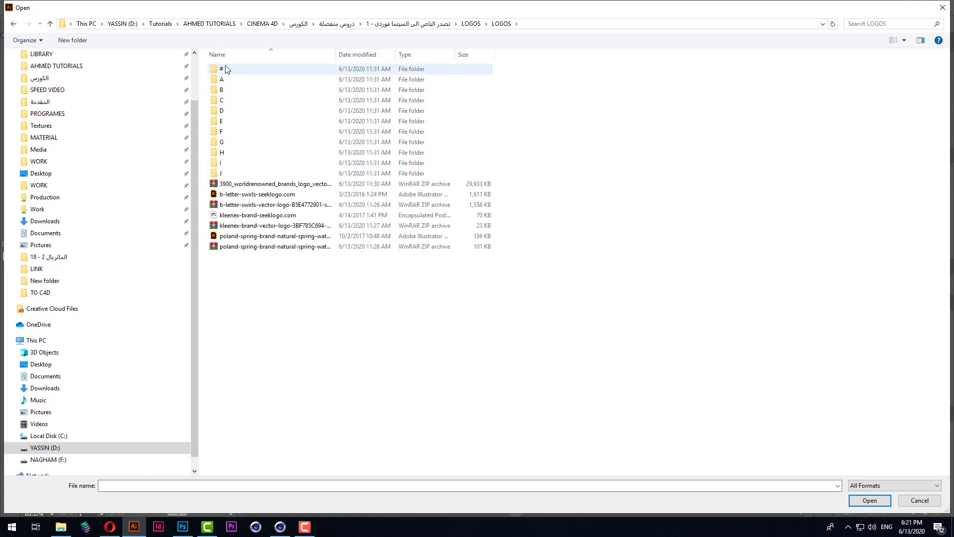
{"action": "double_click", "coordinate": [226, 69]}
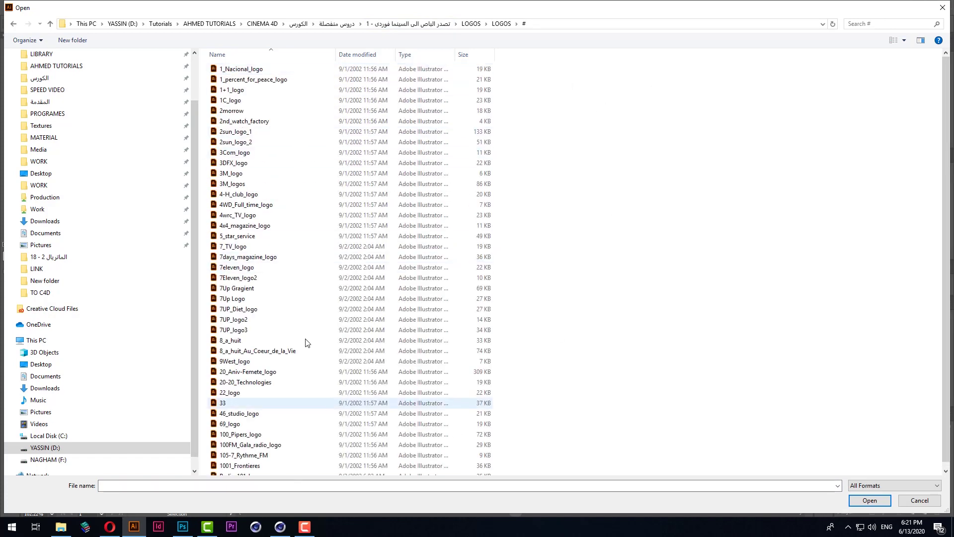
{"action": "left_click", "coordinate": [238, 71]}
{"action": "right_click", "coordinate": [238, 73]}
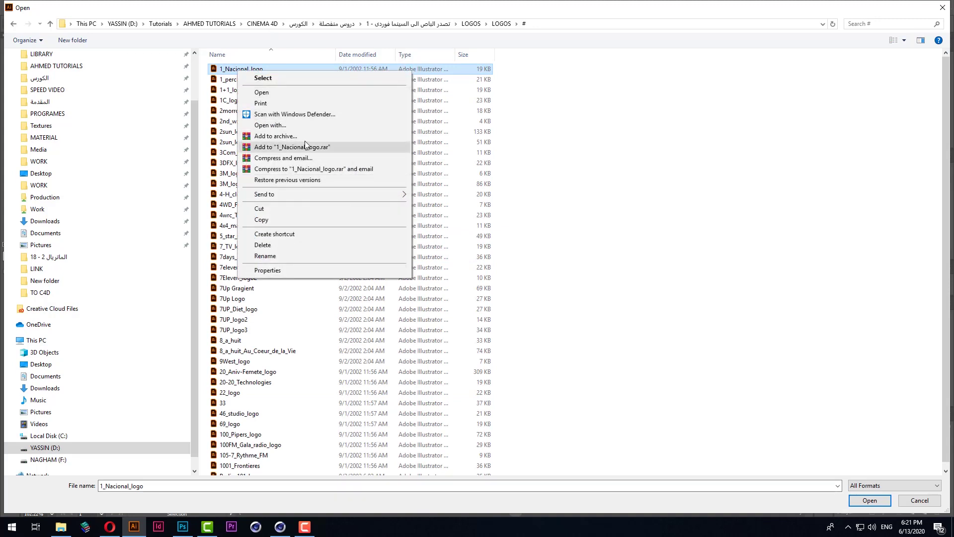
{"action": "left_click", "coordinate": [295, 127]}
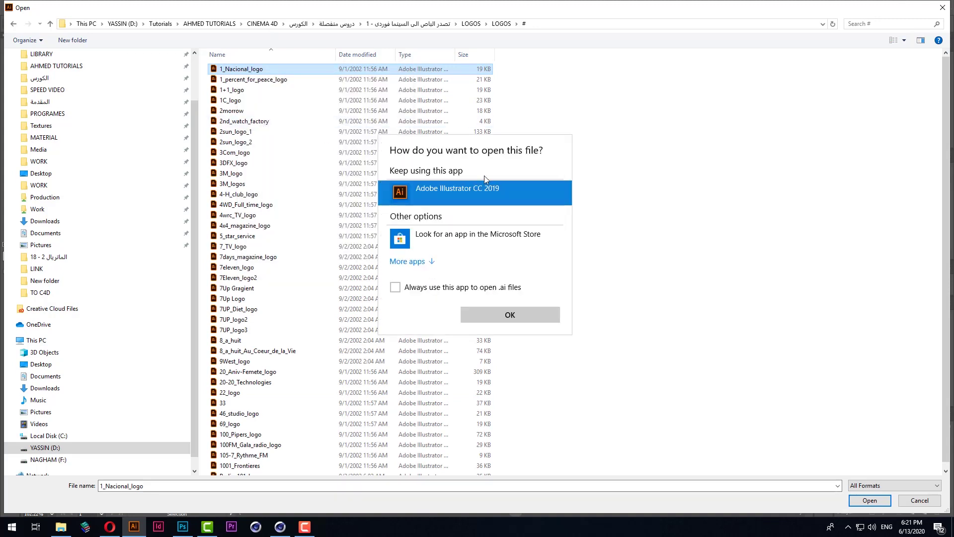
{"action": "left_click", "coordinate": [428, 261]}
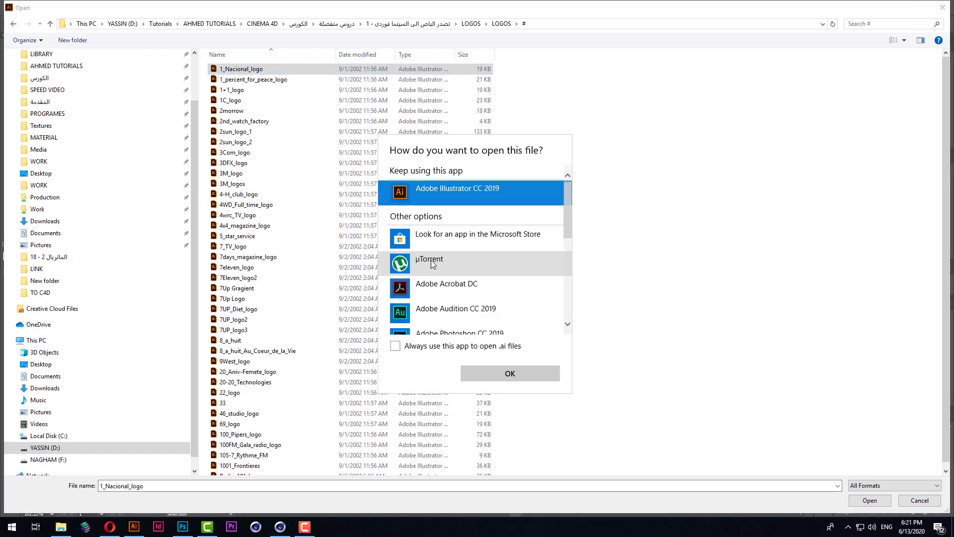
{"action": "scroll", "coordinate": [435, 255], "scroll_direction": "down", "scroll_amount": 3}
{"action": "scroll", "coordinate": [434, 256], "scroll_direction": "down", "scroll_amount": 2}
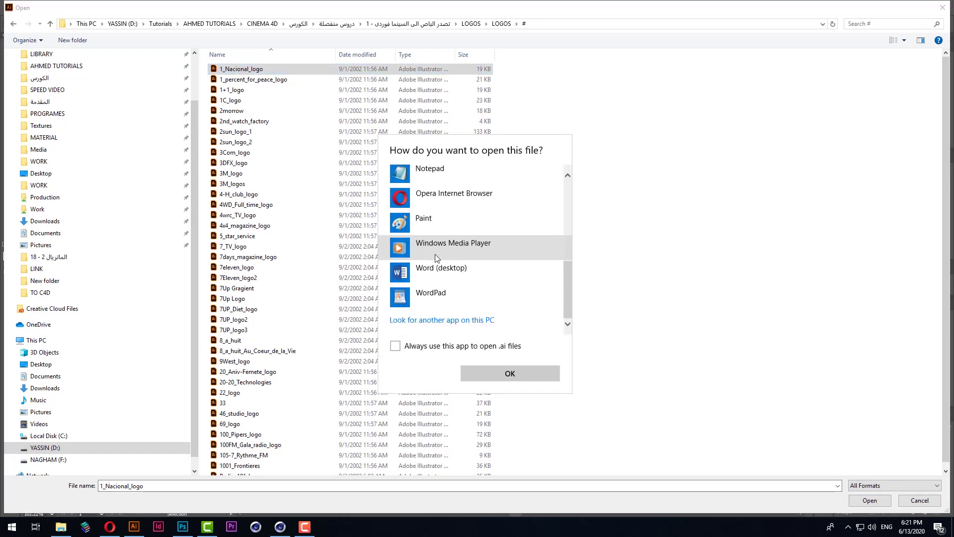
{"action": "left_click", "coordinate": [441, 321]}
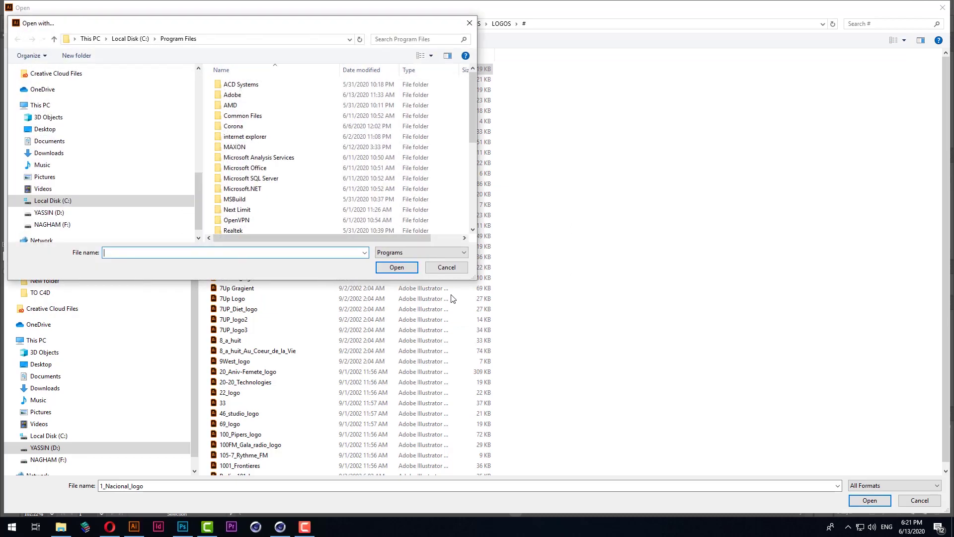
{"action": "double_click", "coordinate": [239, 97]}
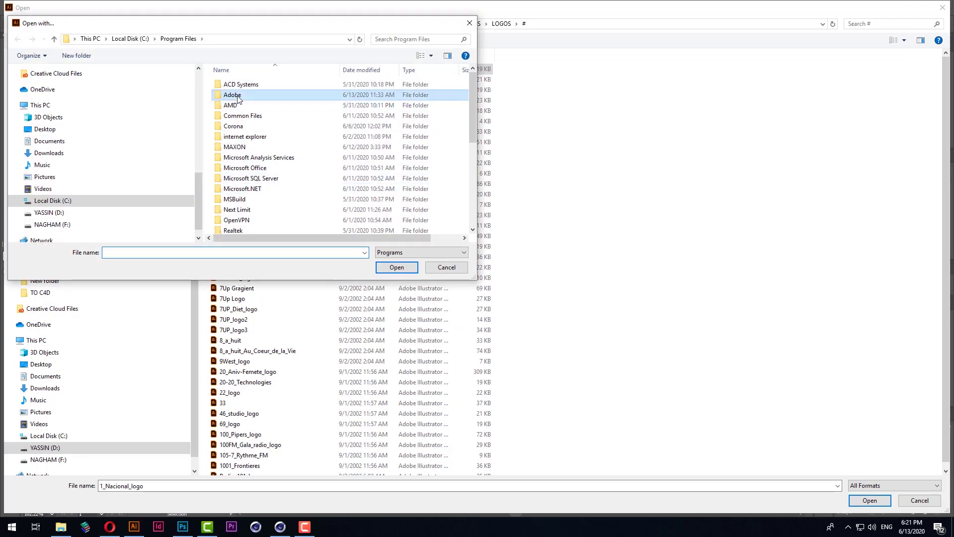
{"action": "double_click", "coordinate": [294, 94]}
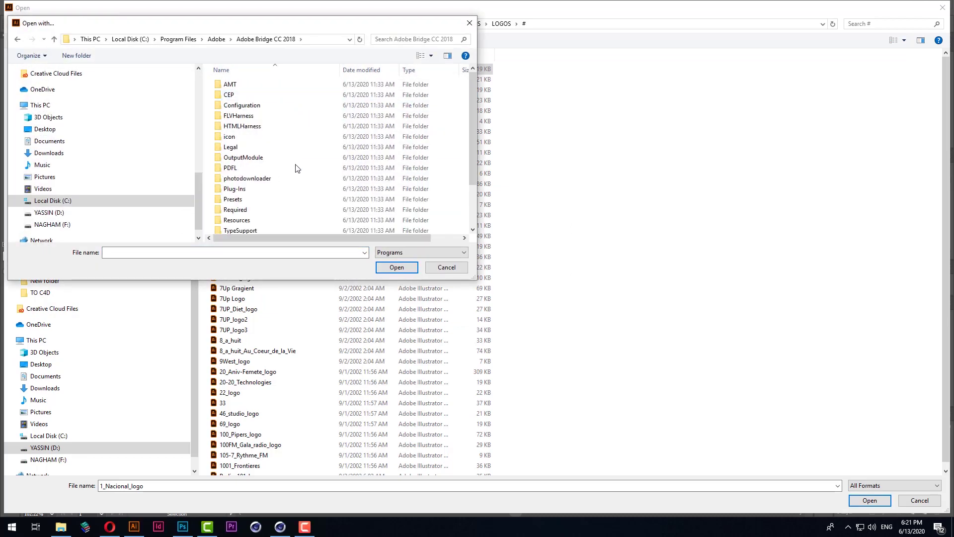
{"action": "scroll", "coordinate": [296, 168], "scroll_direction": "down", "scroll_amount": 2}
{"action": "double_click", "coordinate": [238, 189]}
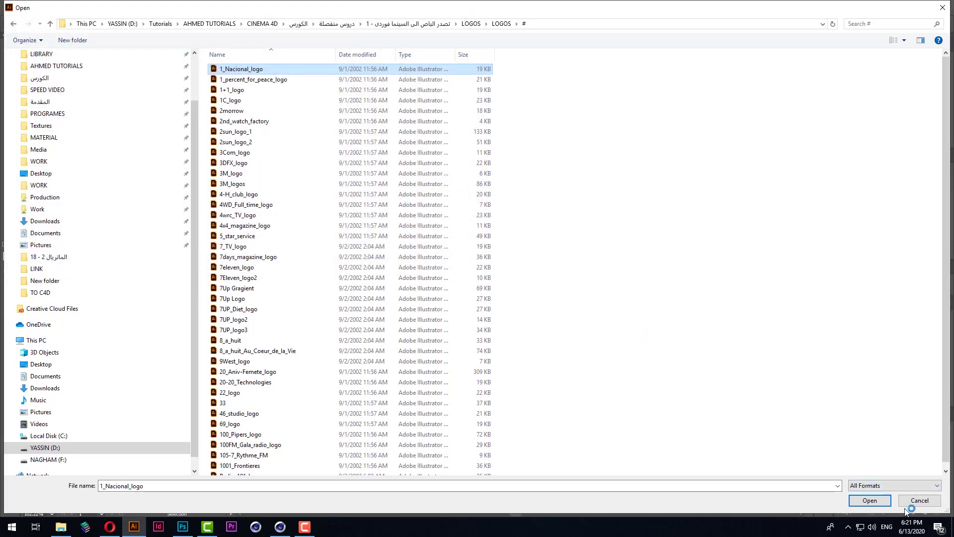
{"action": "left_click", "coordinate": [870, 500]}
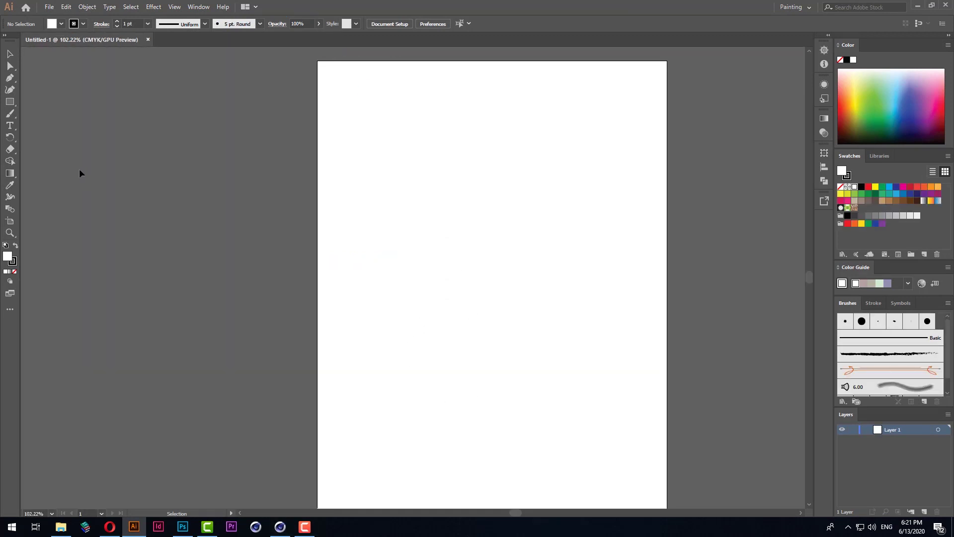
Step: Open 1_Nacional_logo from the LOGOS > # folder in Adobe Bridge CC 2018
{"action": "left_click", "coordinate": [60, 527]}
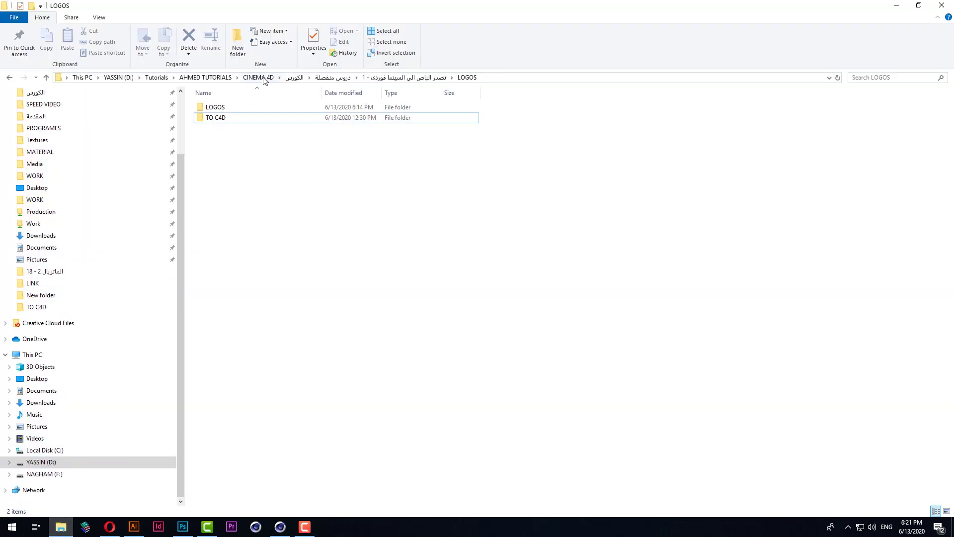
{"action": "double_click", "coordinate": [226, 108]}
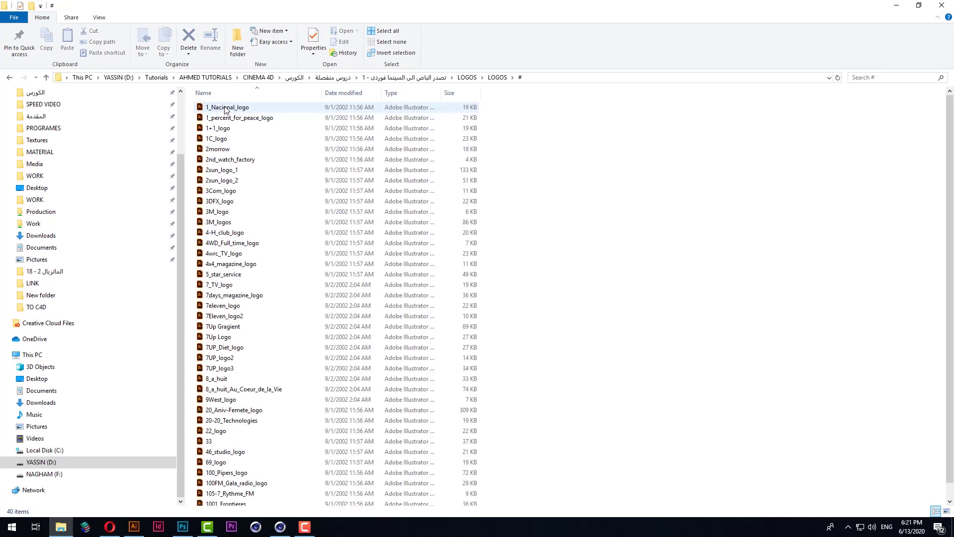
{"action": "right_click", "coordinate": [225, 108]}
{"action": "mouse_move", "coordinate": [255, 157]}
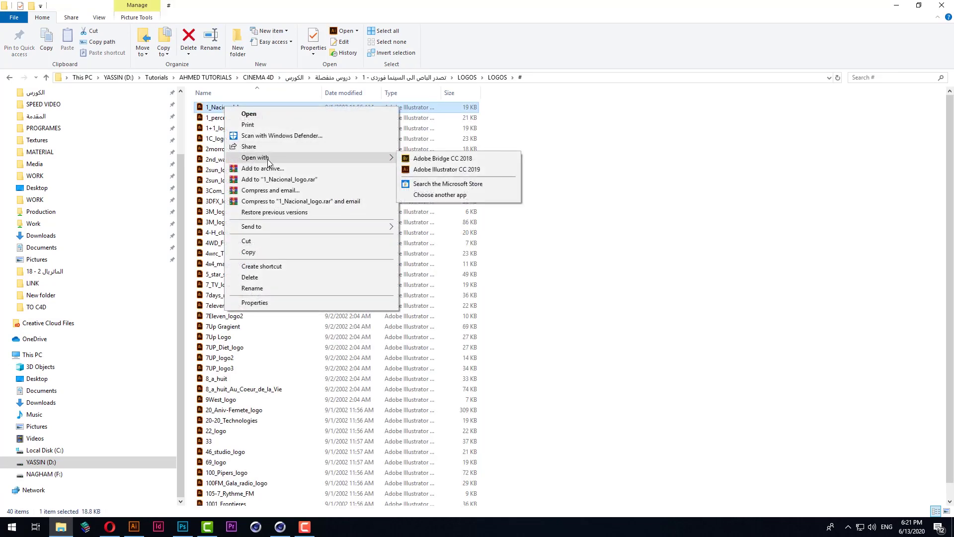
{"action": "left_click", "coordinate": [440, 160]}
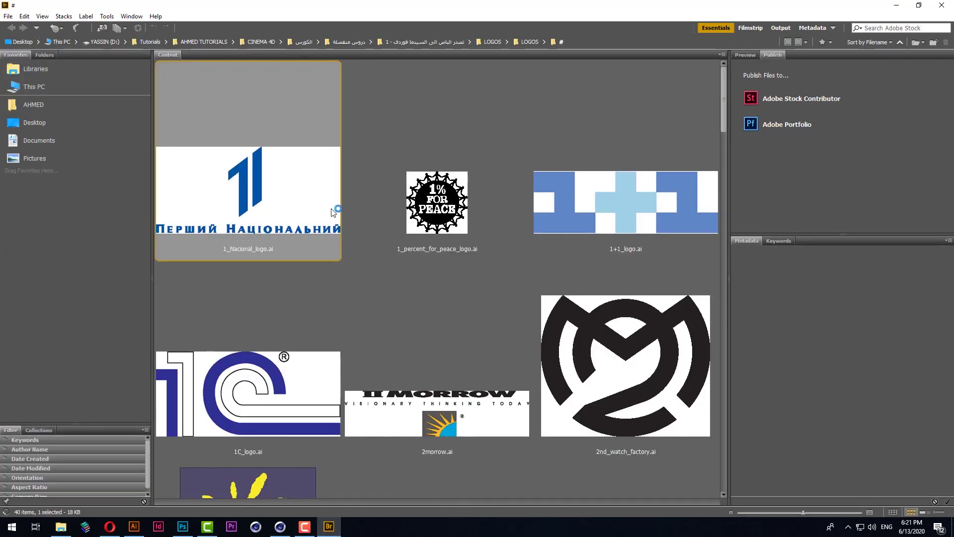
Step: Shrink Bridge thumbnails to show all 40 logos and list Open With choices for 7UP_logo3.ai
{"action": "left_click_drag", "start_coordinate": [802, 511], "coordinate": [755, 507]}
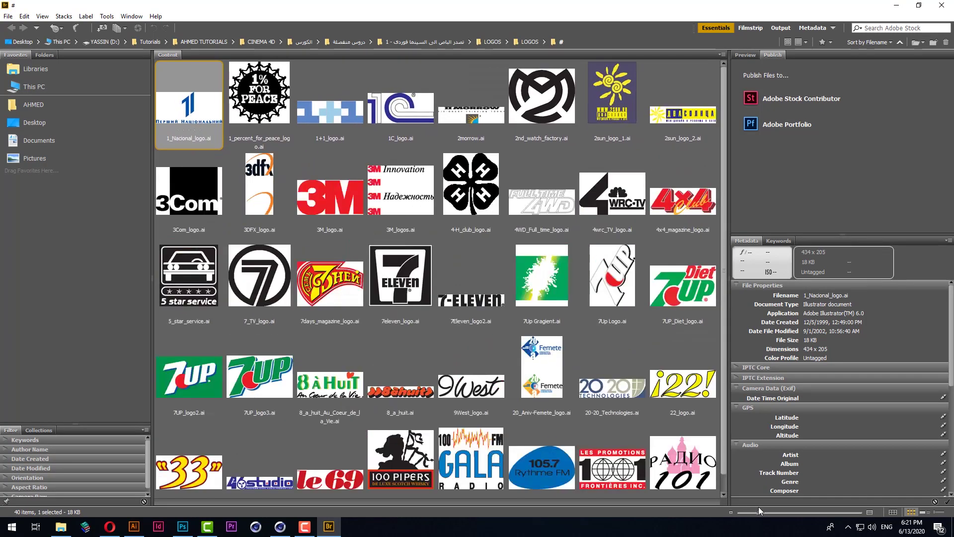
{"action": "left_click_drag", "start_coordinate": [756, 506], "coordinate": [756, 507]}
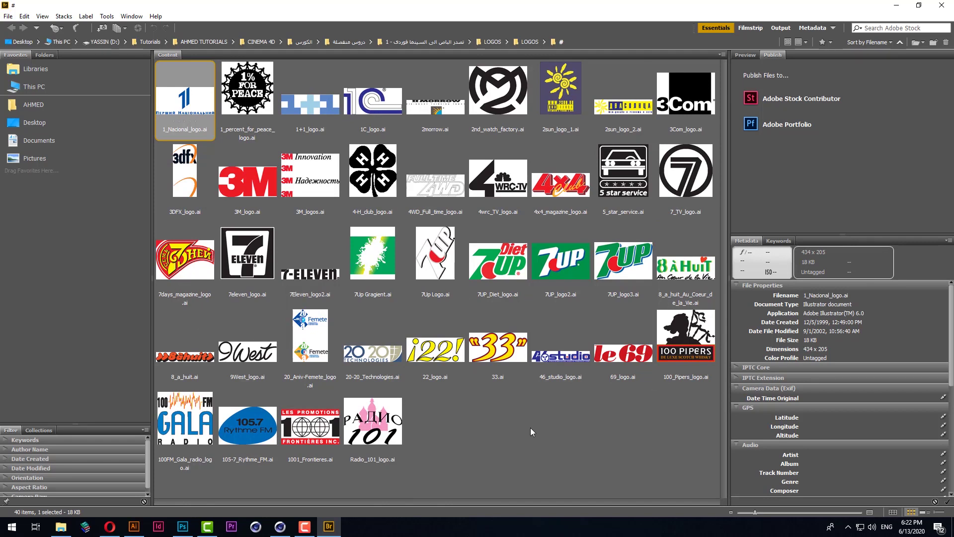
{"action": "left_click", "coordinate": [635, 272]}
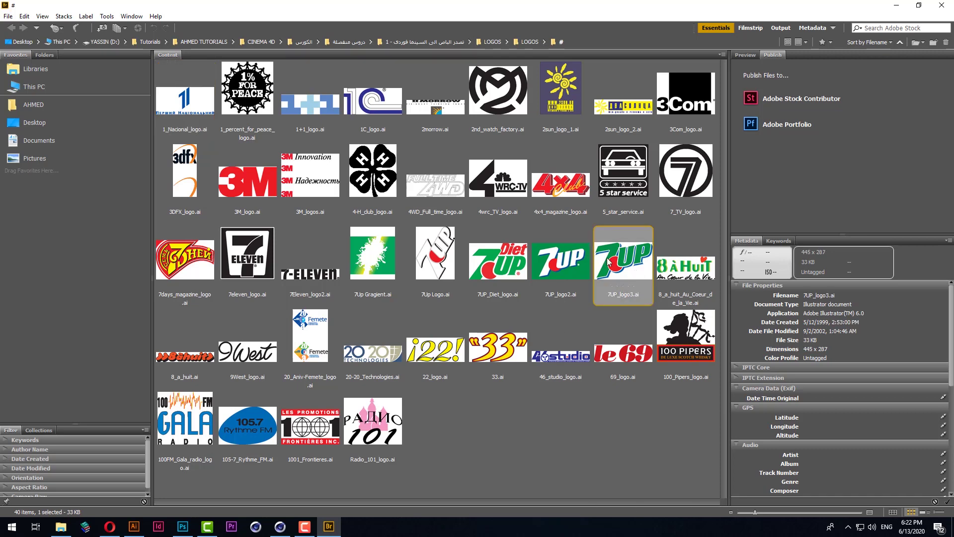
{"action": "right_click", "coordinate": [609, 262]}
{"action": "mouse_move", "coordinate": [641, 275]}
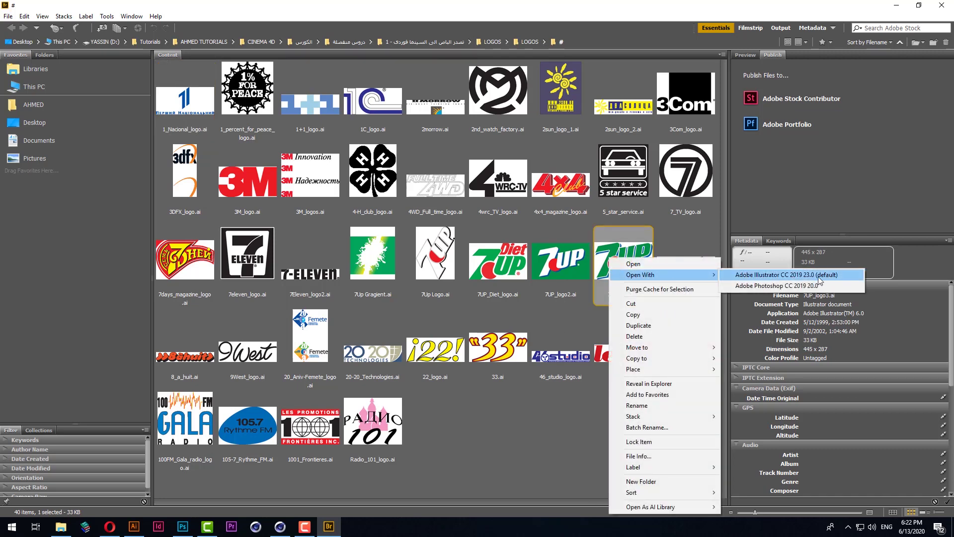
Step: Open 7UP_logo3 in Illustrator and zoom in on the 7UP logo
{"action": "left_click", "coordinate": [790, 275]}
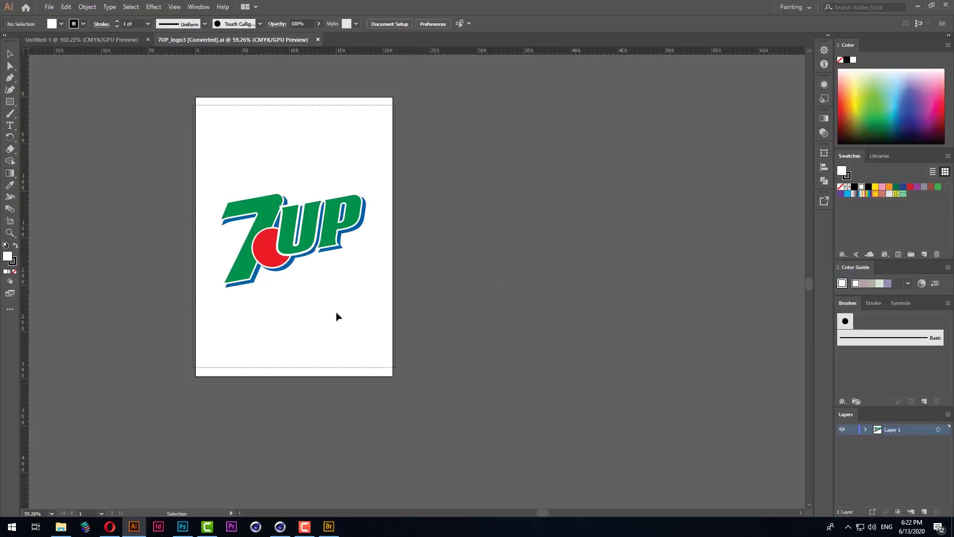
{"action": "key", "text": "z"}
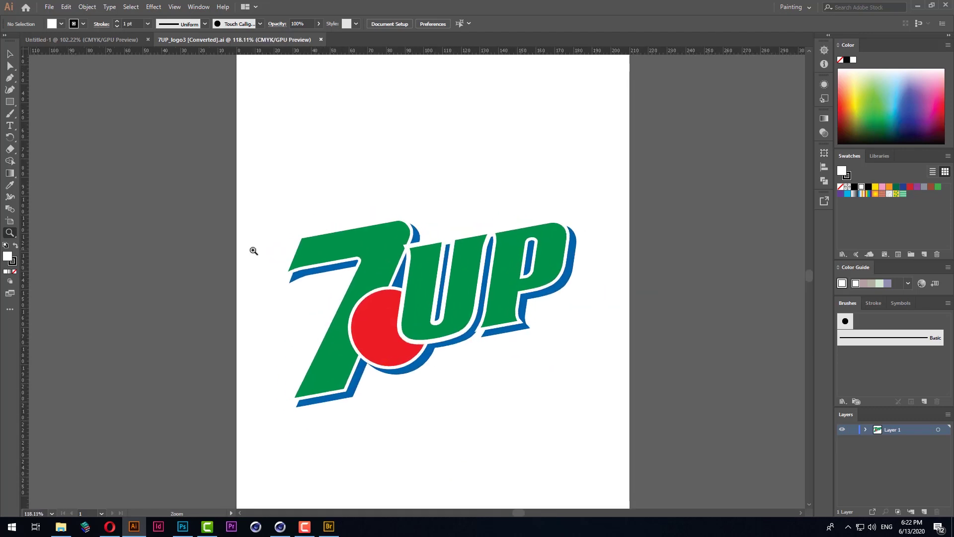
{"action": "left_click_drag", "start_coordinate": [162, 174], "coordinate": [329, 328]}
{"action": "scroll", "coordinate": [329, 328], "scroll_direction": "right", "scroll_amount": 3, "text": "ctrl"}
{"action": "scroll", "coordinate": [348, 308], "scroll_direction": "up", "scroll_amount": 3}
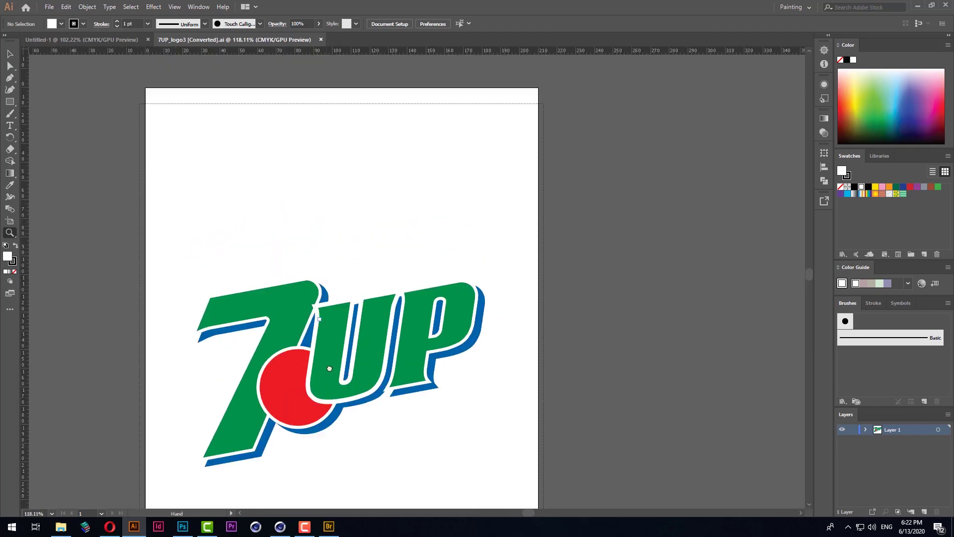
{"action": "scroll", "coordinate": [382, 286], "scroll_direction": "up", "scroll_amount": 2}
Step: Marquee-select the whole 7UP logo, then deselect it
{"action": "key", "text": "v"}
{"action": "left_click", "coordinate": [277, 348]}
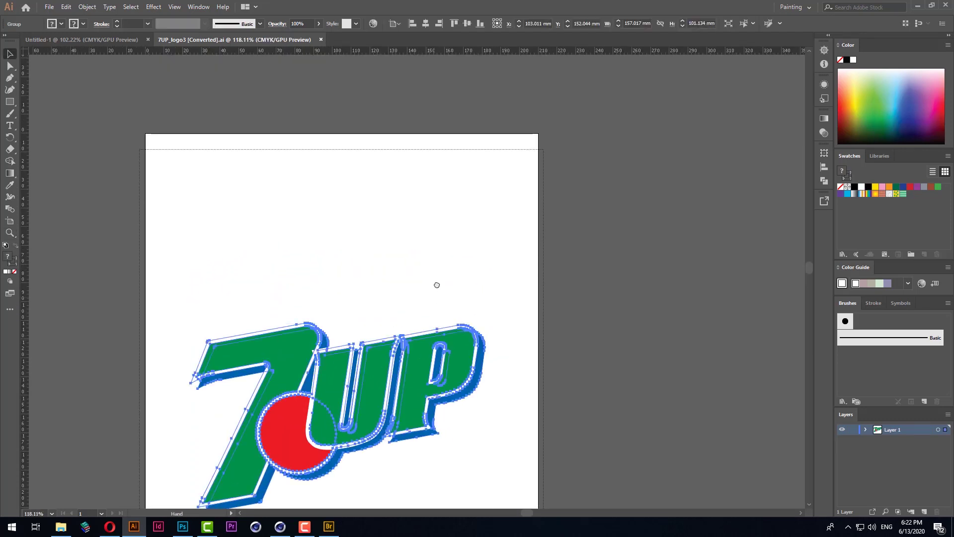
{"action": "scroll", "coordinate": [443, 243], "scroll_direction": "down", "scroll_amount": 3}
{"action": "scroll", "coordinate": [443, 244], "scroll_direction": "left", "scroll_amount": 1}
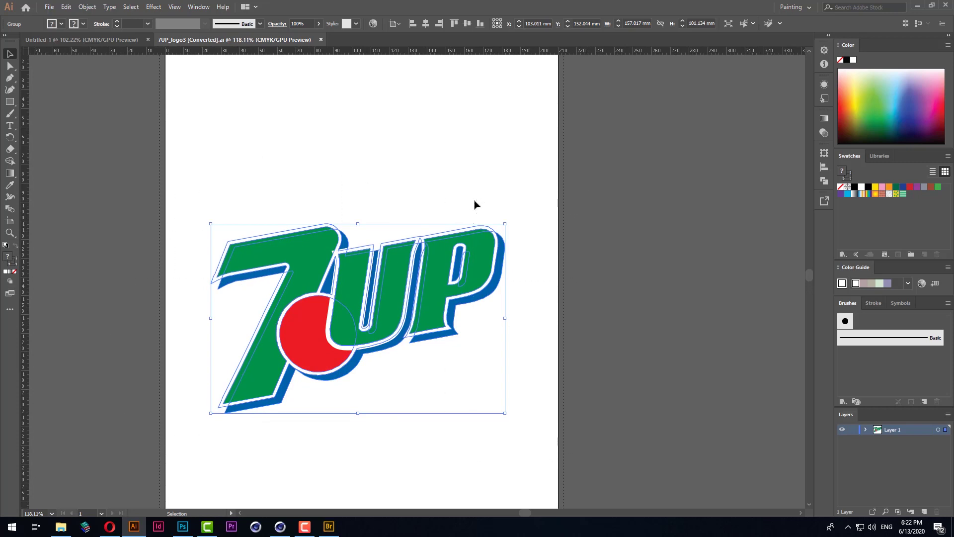
{"action": "scroll", "coordinate": [496, 372], "scroll_direction": "down", "scroll_amount": 2}
{"action": "scroll", "coordinate": [496, 373], "scroll_direction": "left", "scroll_amount": 1, "text": "ctrl"}
{"action": "left_click_drag", "start_coordinate": [613, 142], "coordinate": [147, 473]}
{"action": "left_click_drag", "start_coordinate": [597, 405], "coordinate": [254, 127]}
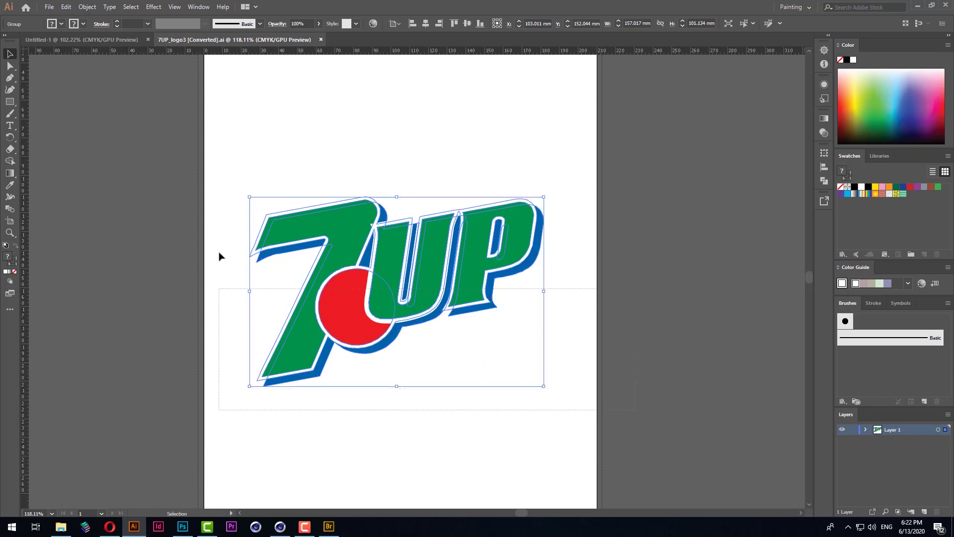
{"action": "left_click", "coordinate": [215, 184]}
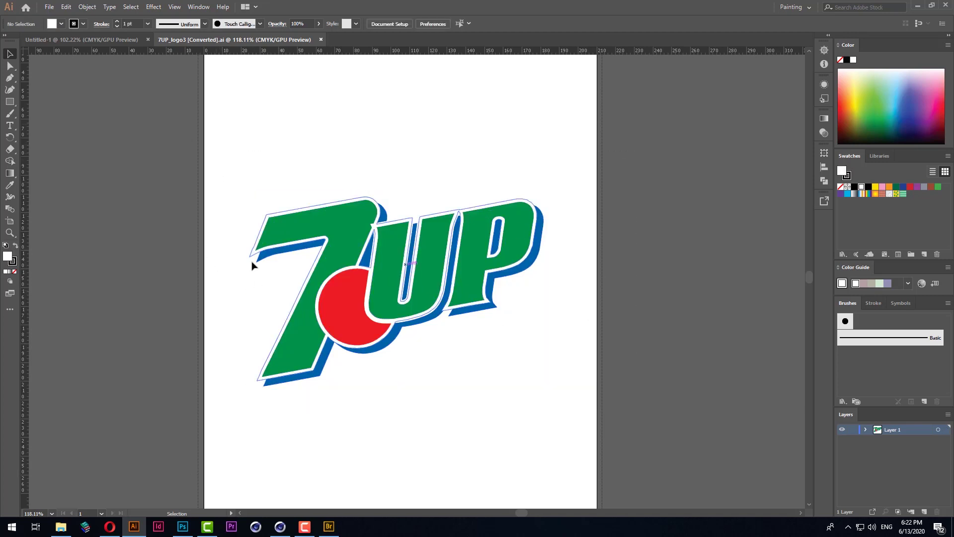
{"action": "left_click", "coordinate": [313, 530]}
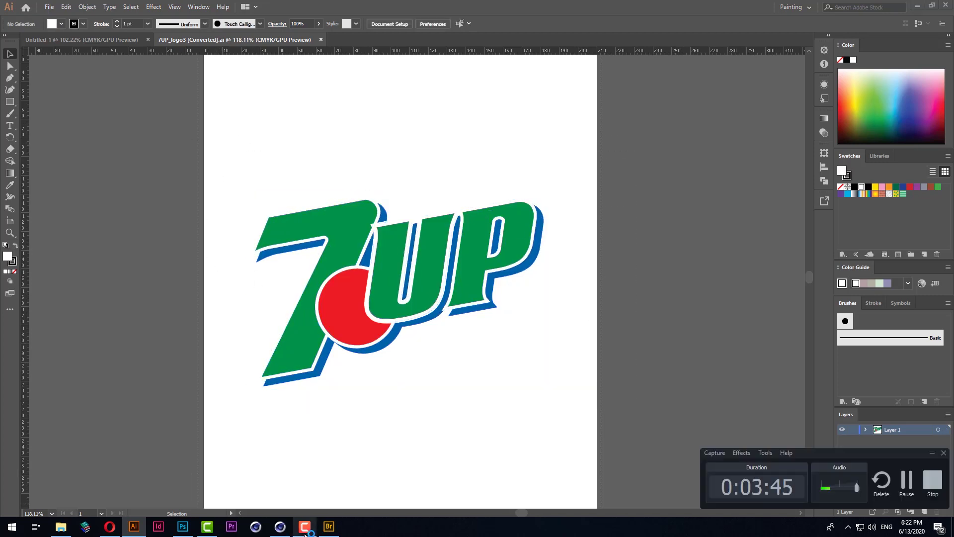
{"action": "left_click", "coordinate": [308, 526]}
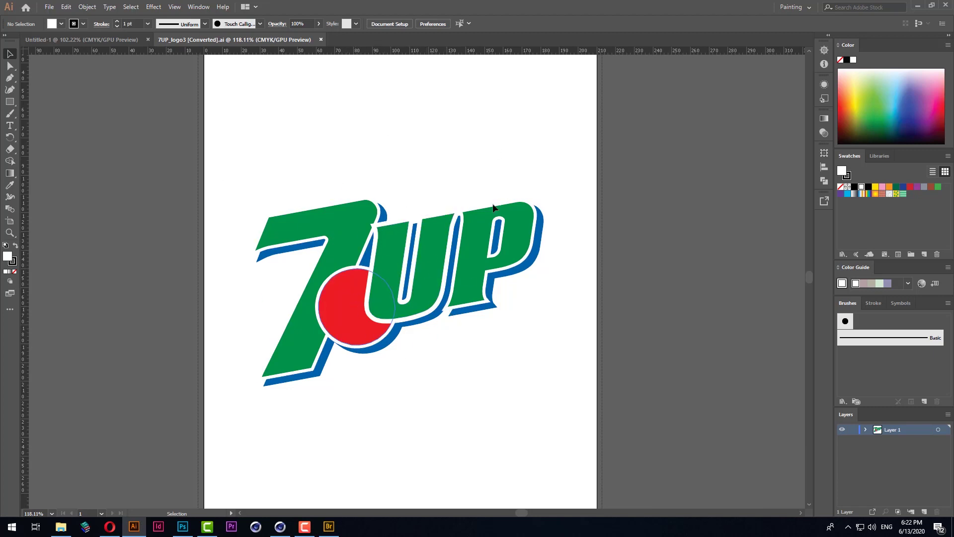
Step: Ungroup the 7UP logo into separate parts, trial-moving the logo and letter P then undoing
{"action": "left_click_drag", "start_coordinate": [469, 280], "coordinate": [480, 135]}
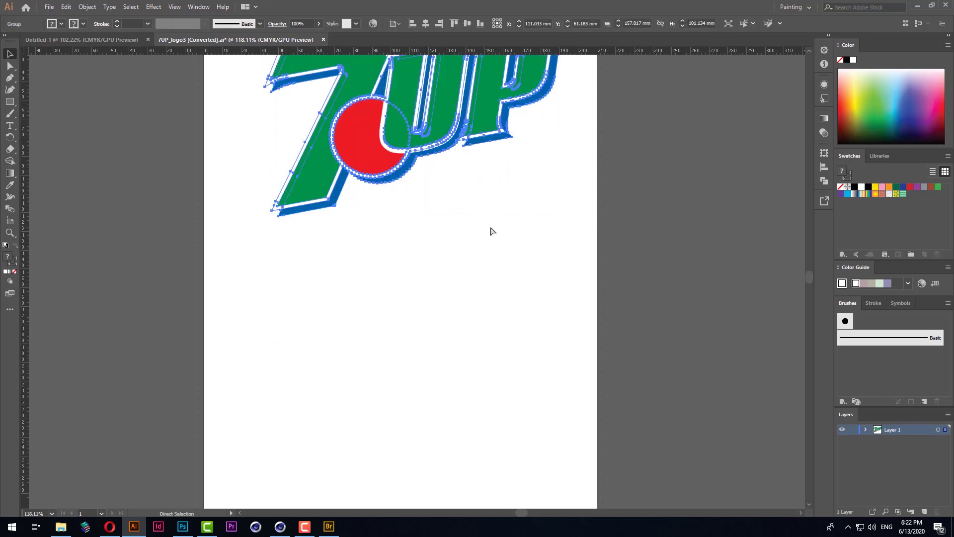
{"action": "key", "text": "ctrl+z"}
{"action": "right_click", "coordinate": [499, 221]}
{"action": "left_click", "coordinate": [505, 302]}
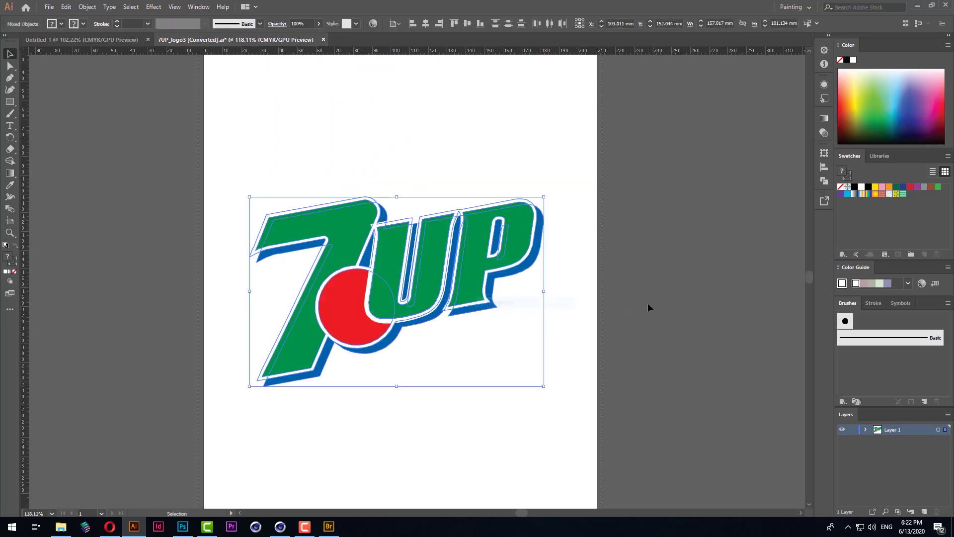
{"action": "left_click", "coordinate": [649, 303]}
{"action": "left_click_drag", "start_coordinate": [470, 268], "coordinate": [472, 99]}
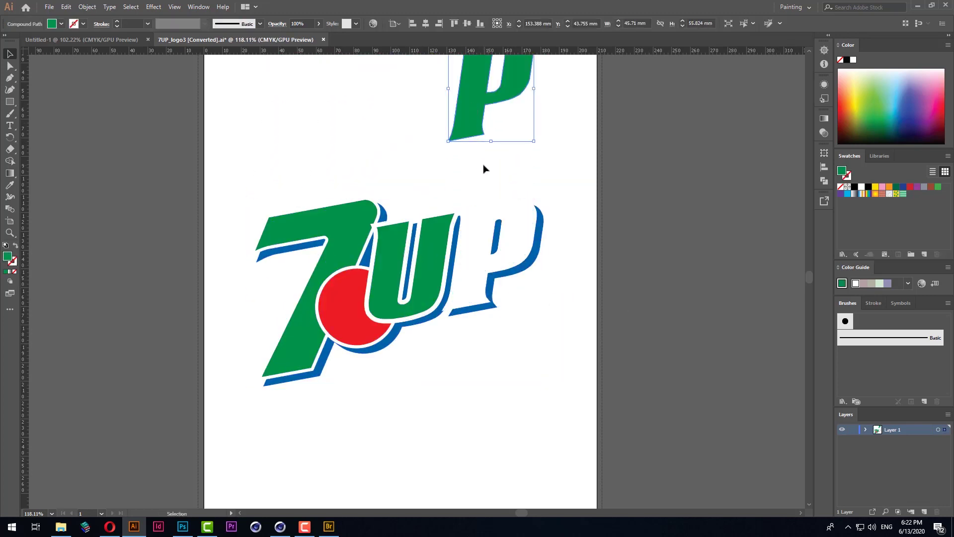
{"action": "key", "text": "ctrl+z"}
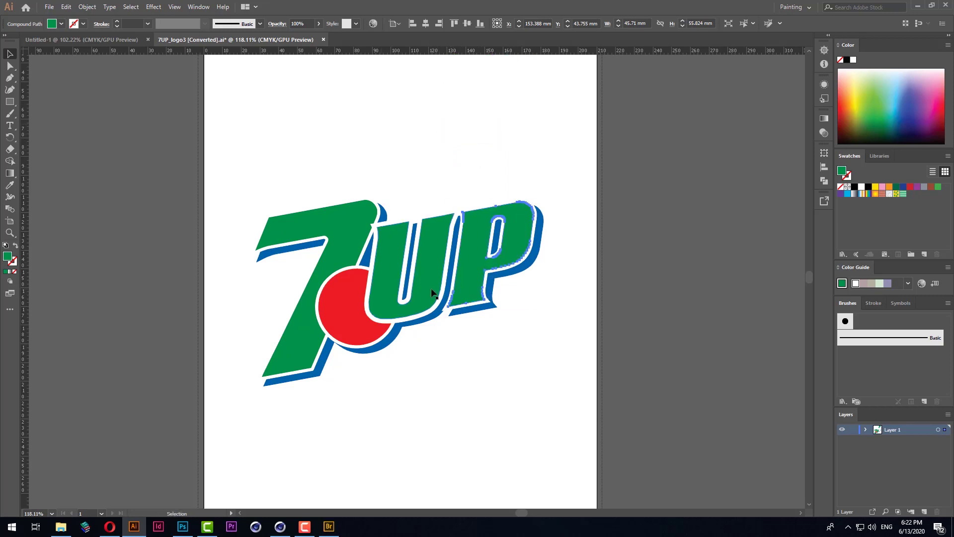
Step: Group the green U, 7 and red circle and move that group up the page
{"action": "left_click", "coordinate": [429, 283], "text": "shift"}
{"action": "left_click", "coordinate": [356, 326], "text": "shift"}
{"action": "left_click", "coordinate": [343, 255], "text": "shift"}
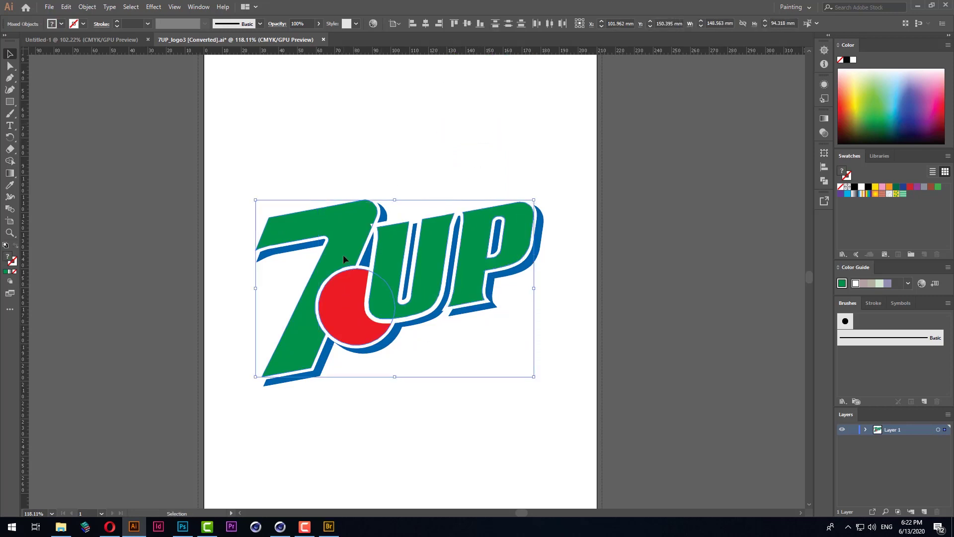
{"action": "key", "text": "ctrl+g"}
{"action": "left_click_drag", "start_coordinate": [345, 252], "coordinate": [351, 77]}
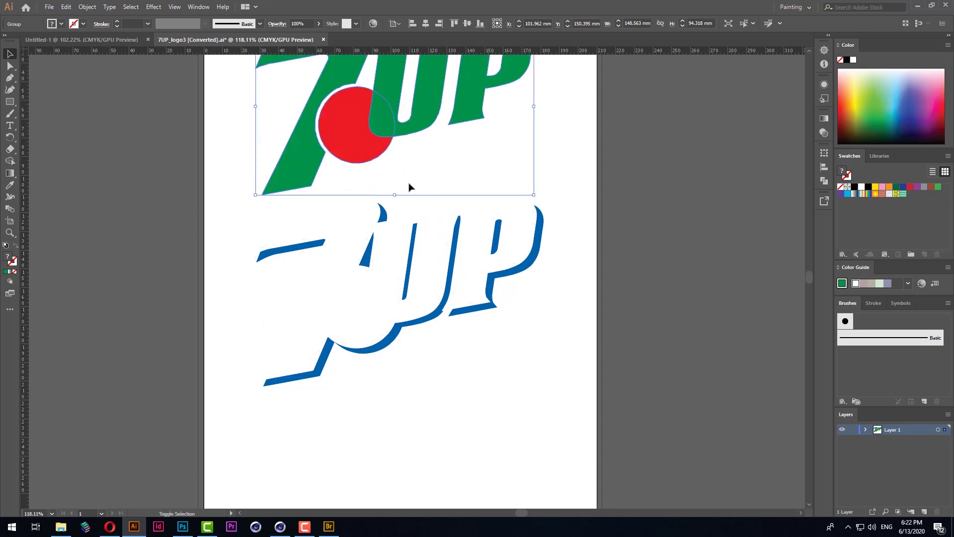
{"action": "left_click", "coordinate": [426, 264]}
Step: Move the white 7UP aside to reveal the blue layer, then undo back to the full logo
{"action": "left_click", "coordinate": [336, 318], "text": "shift"}
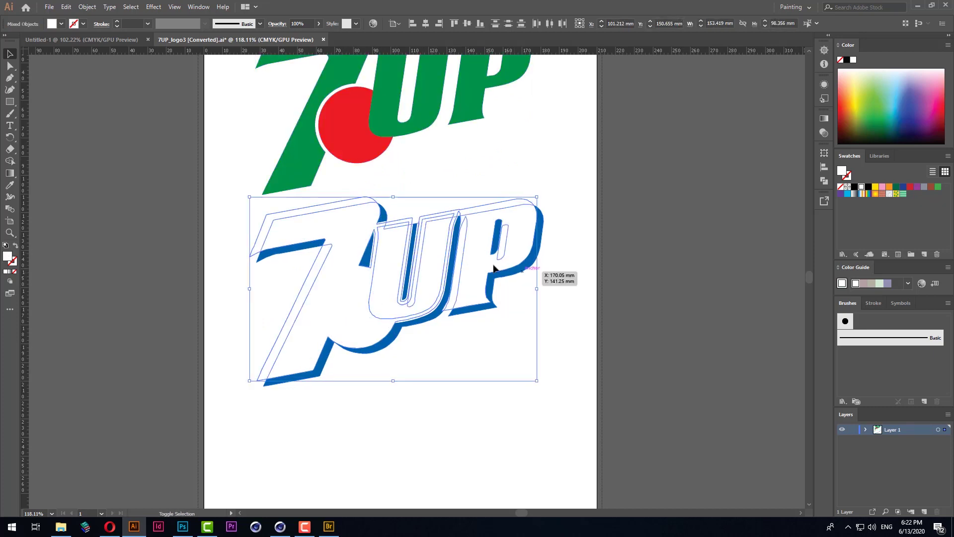
{"action": "left_click", "coordinate": [479, 277]}
{"action": "left_click_drag", "start_coordinate": [480, 276], "coordinate": [454, 402]}
{"action": "key", "text": "ctrl+z"}
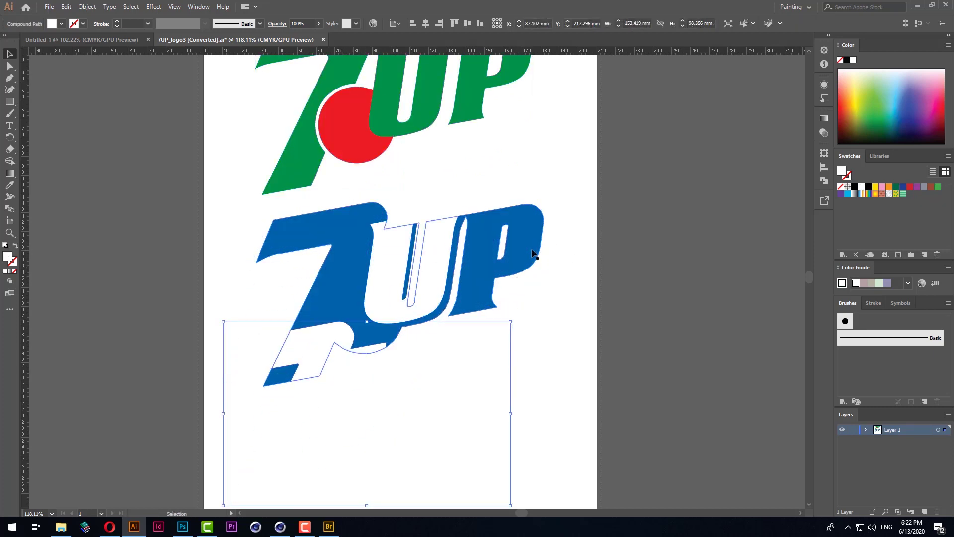
{"action": "key", "text": "ctrl+z"}
{"action": "key", "text": "ctrl+z"}
{"action": "key", "text": "ctrl+z"}
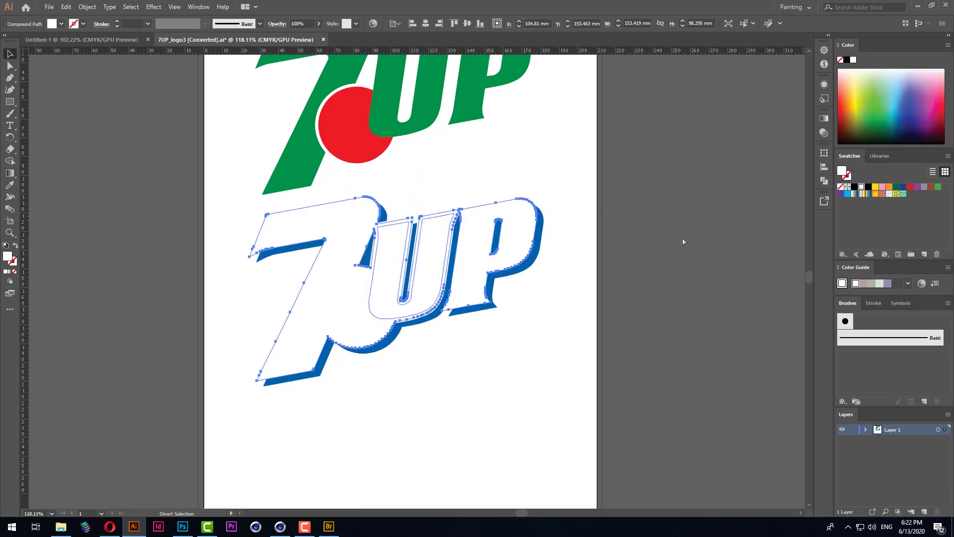
{"action": "key", "text": "ctrl+z"}
{"action": "key", "text": "ctrl+z"}
{"action": "left_click", "coordinate": [503, 422]}
Step: Recentre the view on the logo and select the whole 7UP logo
{"action": "left_click_drag", "start_coordinate": [447, 405], "coordinate": [484, 395]}
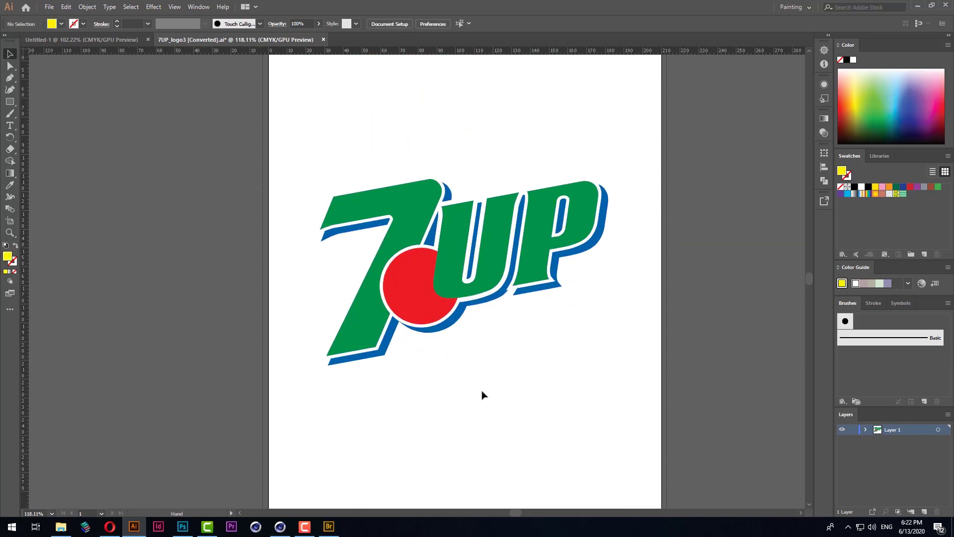
{"action": "left_click_drag", "start_coordinate": [541, 365], "coordinate": [511, 369]}
{"action": "left_click_drag", "start_coordinate": [585, 349], "coordinate": [548, 380]}
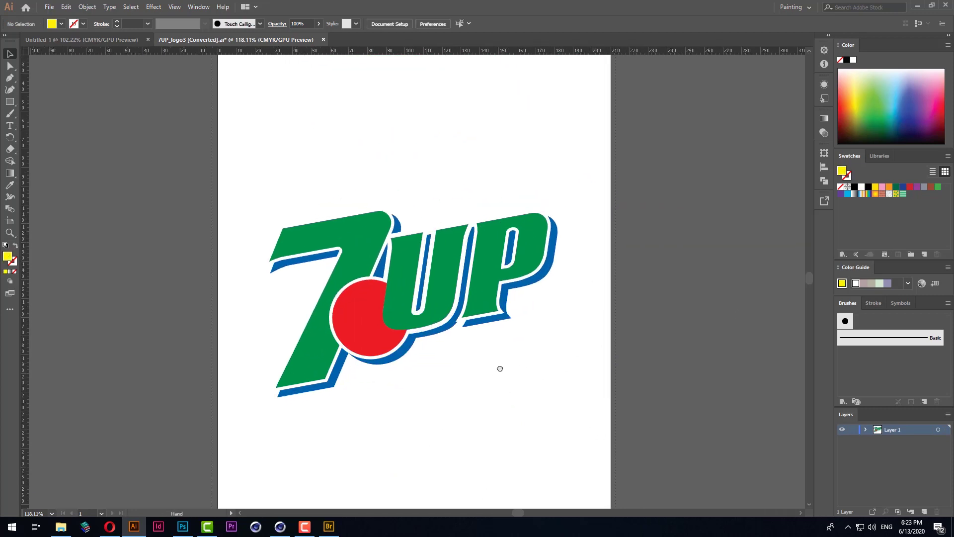
{"action": "left_click_drag", "start_coordinate": [456, 380], "coordinate": [500, 371]}
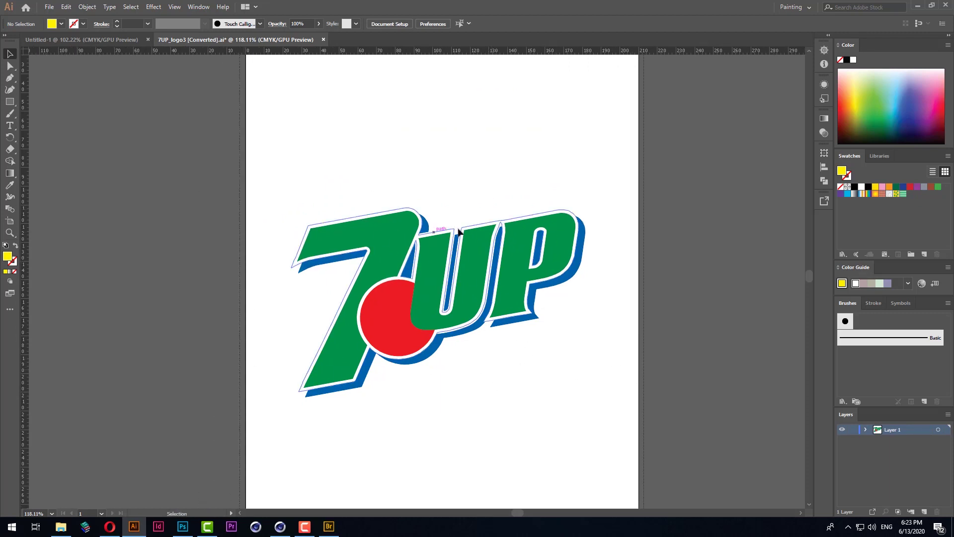
{"action": "left_click_drag", "start_coordinate": [475, 196], "coordinate": [442, 189]}
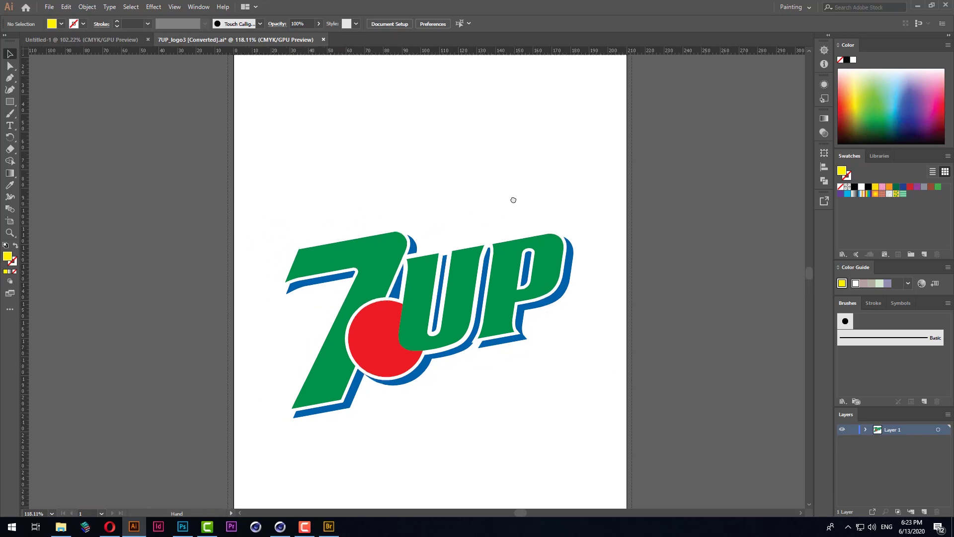
{"action": "left_click_drag", "start_coordinate": [210, 177], "coordinate": [629, 437]}
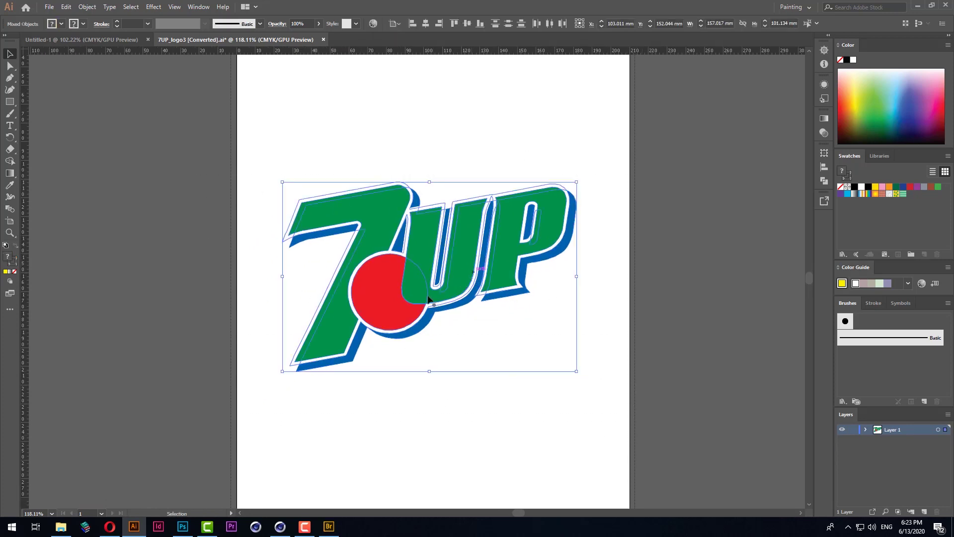
Step: Deselect the logo and bring up Save a Copy with Ctrl+Alt+S
{"action": "mouse_move", "coordinate": [221, 160]}
{"action": "left_mouse_down"}
{"action": "mouse_move", "coordinate": [627, 284]}
{"action": "mouse_move", "coordinate": [689, 433]}
{"action": "left_mouse_up"}
{"action": "key", "text": "a"}
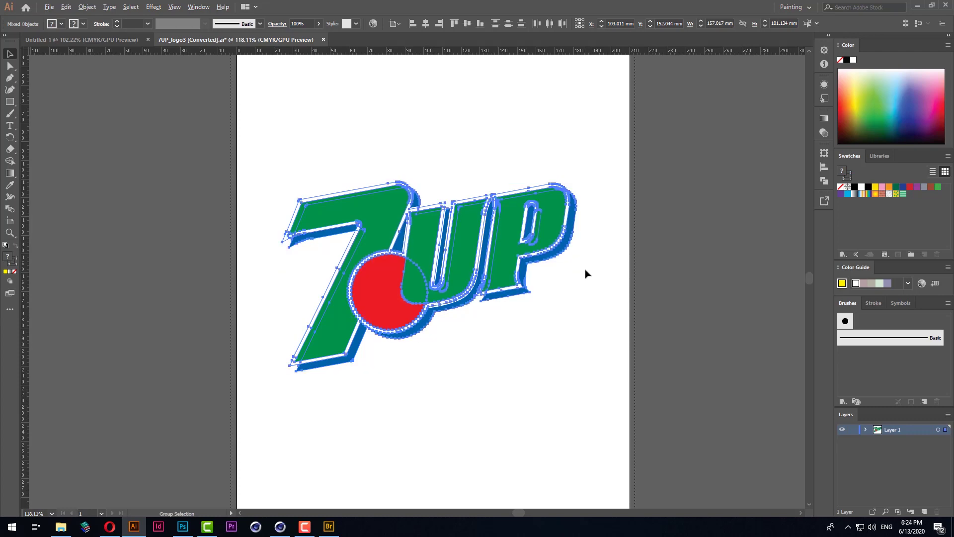
{"action": "key", "text": "ctrl+alt+s"}
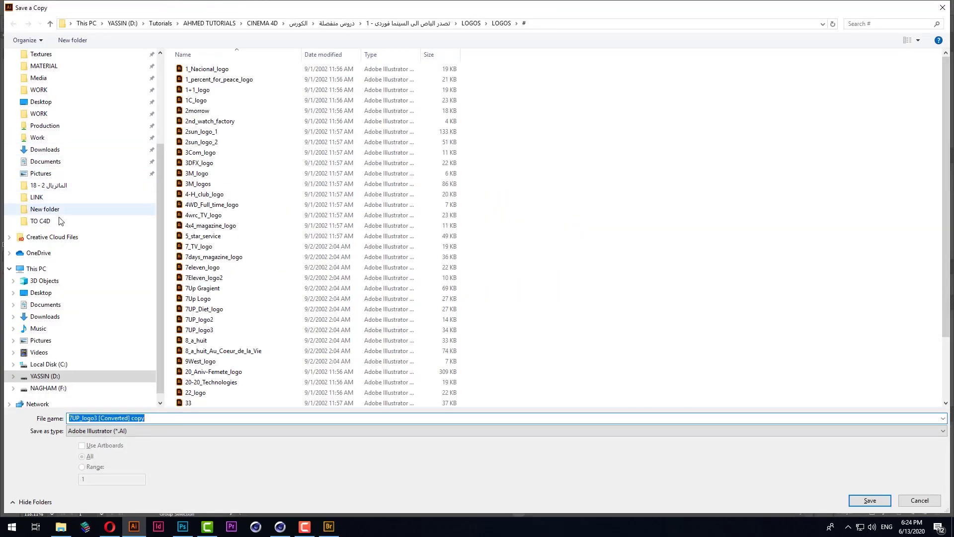
Step: Target the TO C4D folder for the copy and open that folder in File Explorer
{"action": "left_click", "coordinate": [50, 220]}
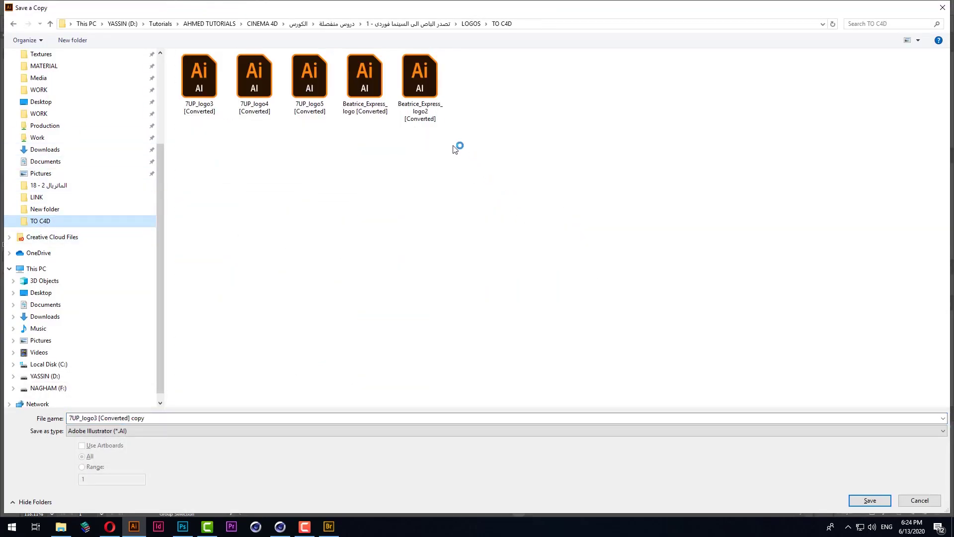
{"action": "left_click", "coordinate": [60, 526]}
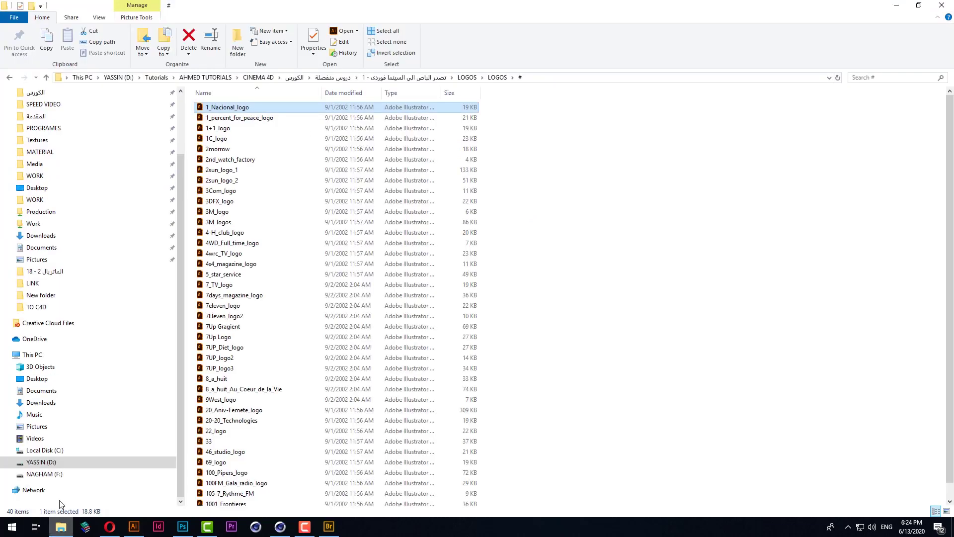
{"action": "left_click", "coordinate": [433, 78]}
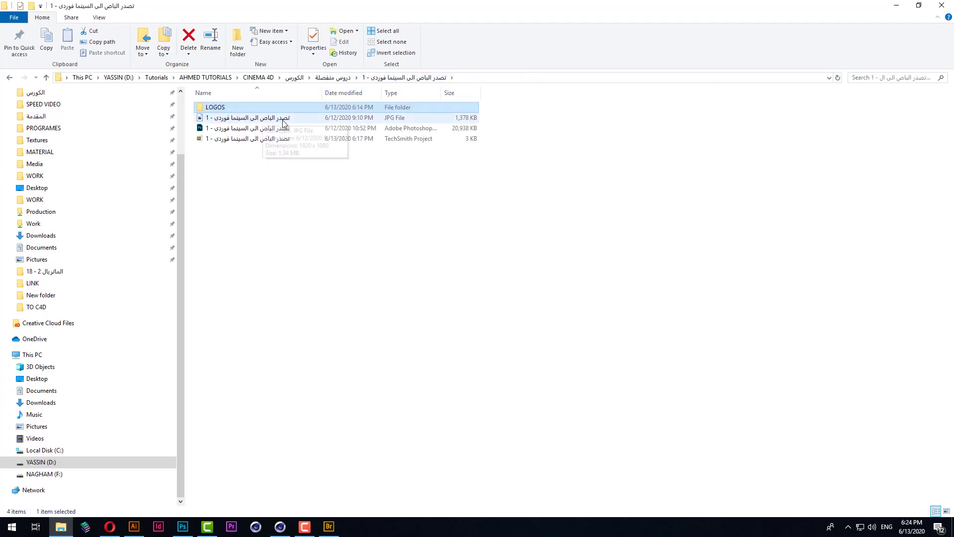
{"action": "left_click", "coordinate": [333, 78]}
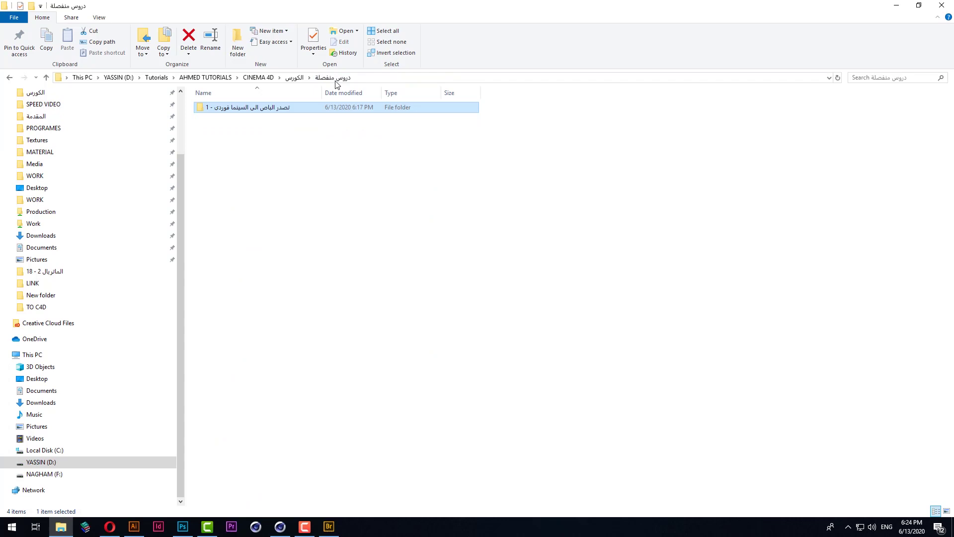
{"action": "double_click", "coordinate": [264, 109]}
{"action": "double_click", "coordinate": [261, 108]}
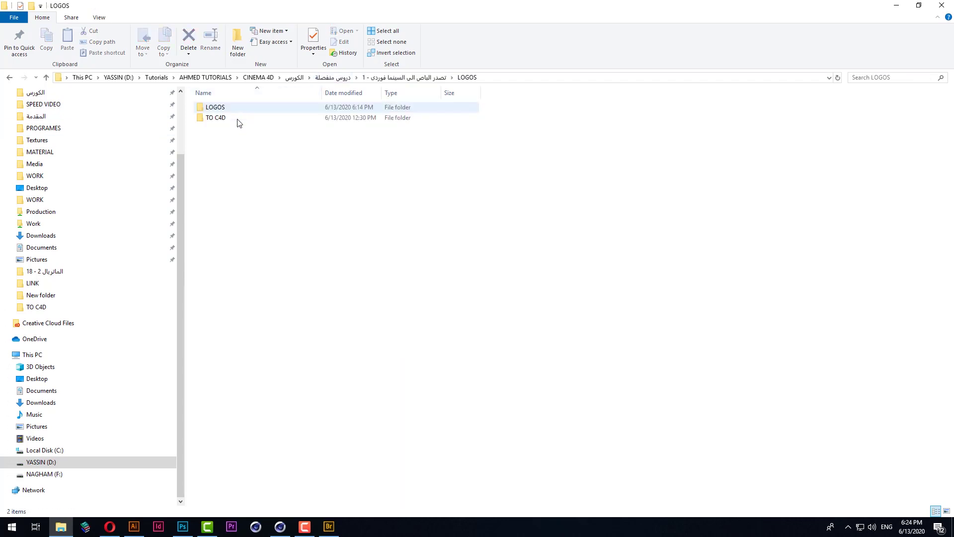
{"action": "double_click", "coordinate": [234, 119]}
Step: Delete the six old AI files from TO C4D and return to Save a Copy
{"action": "mouse_move", "coordinate": [697, 253]}
{"action": "left_mouse_down"}
{"action": "mouse_move", "coordinate": [391, 168]}
{"action": "mouse_move", "coordinate": [318, 117]}
{"action": "left_mouse_up"}
{"action": "key", "text": "Delete"}
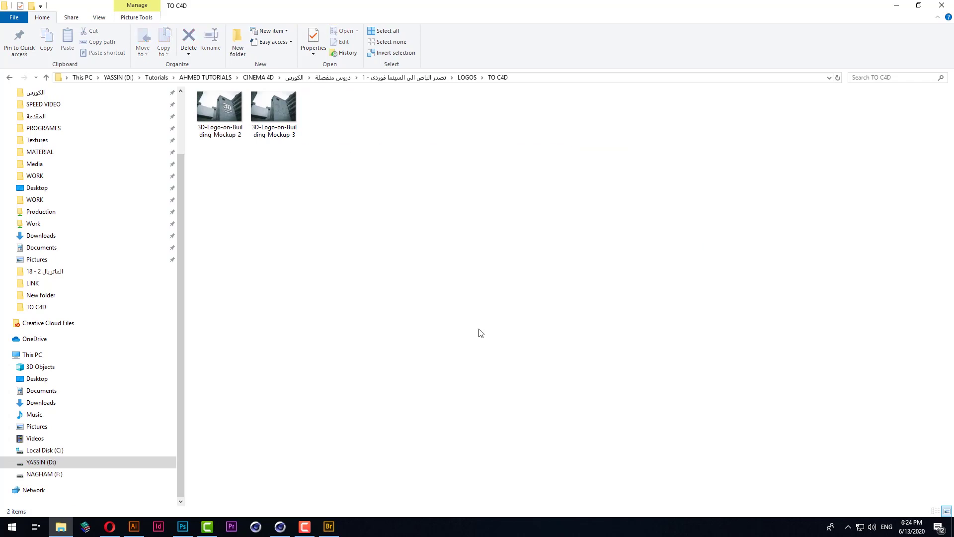
{"action": "key", "text": "alt+Tab"}
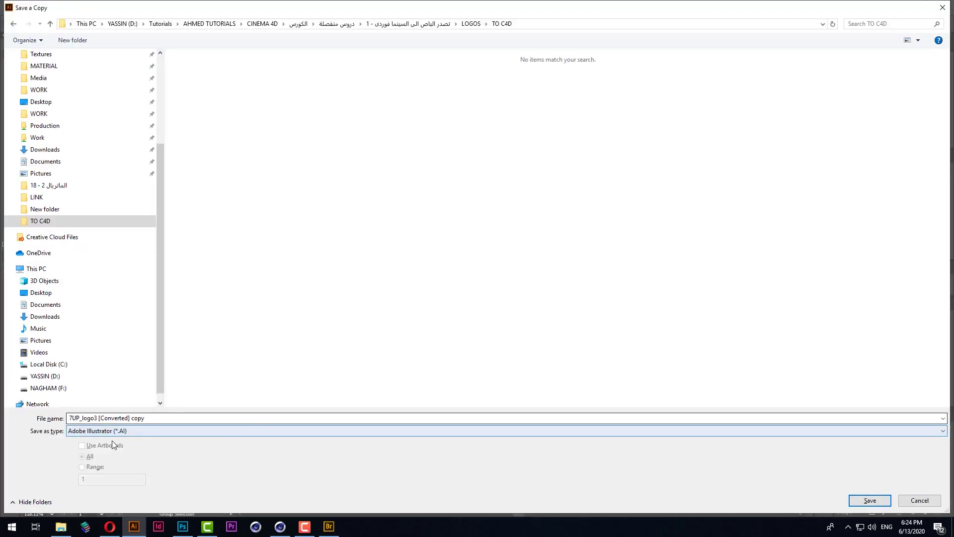
Step: Keep the Adobe Illustrator (*.AI) format and save 7UP_logo3 [Converted] copy into TO C4D
{"action": "left_click", "coordinate": [165, 431]}
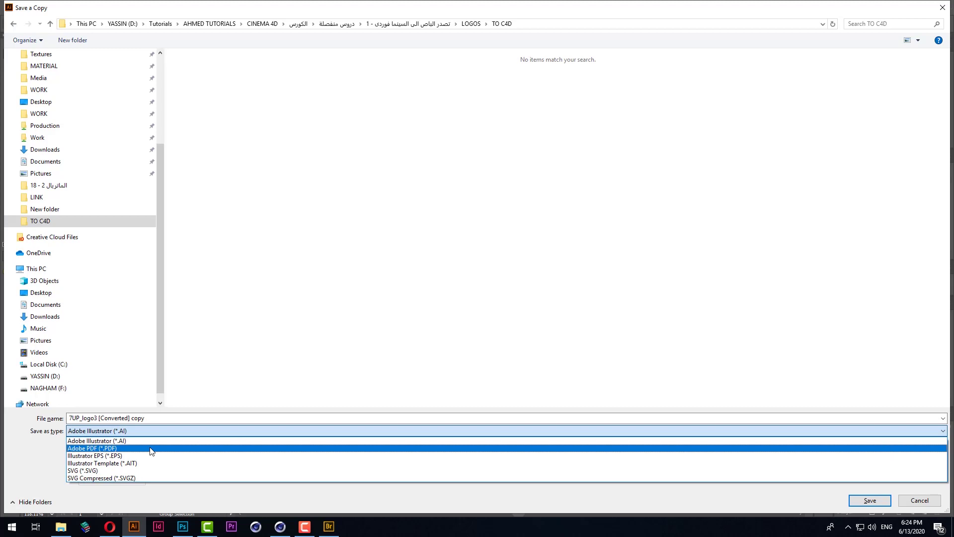
{"action": "left_click", "coordinate": [427, 266]}
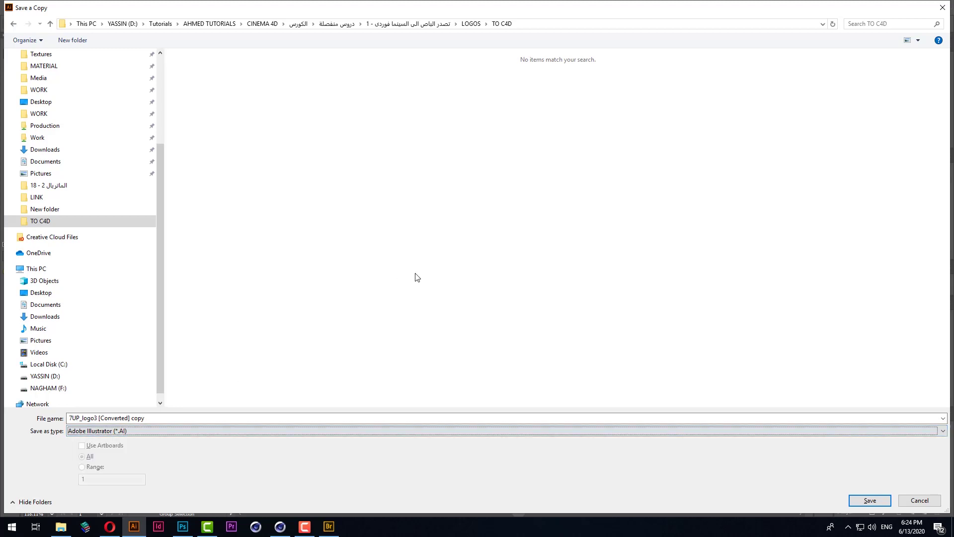
{"action": "left_click", "coordinate": [154, 432]}
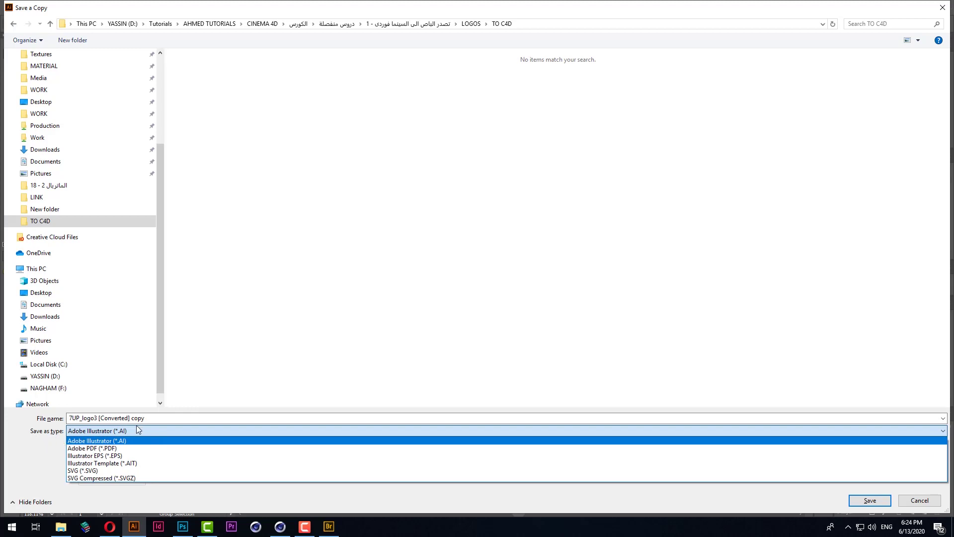
{"action": "left_click", "coordinate": [121, 431]}
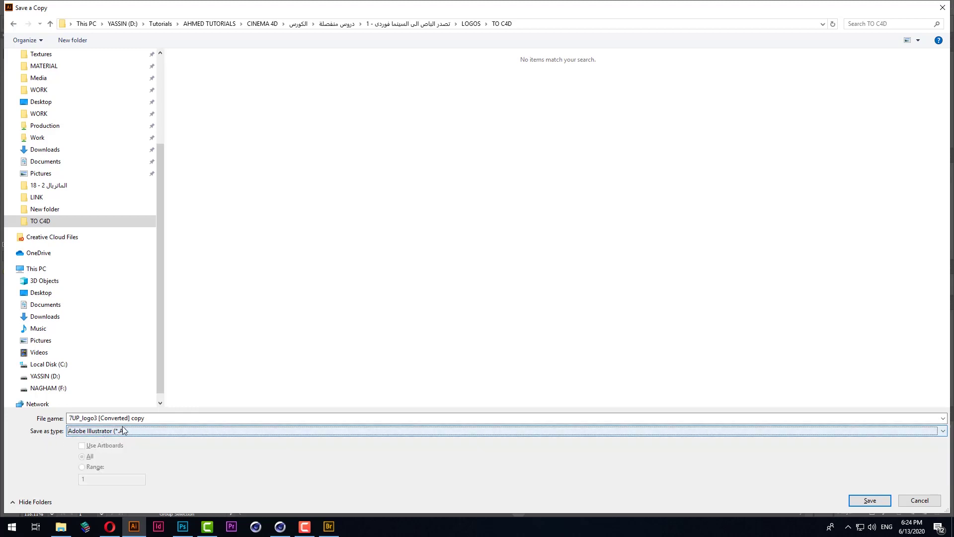
{"action": "left_click", "coordinate": [868, 501]}
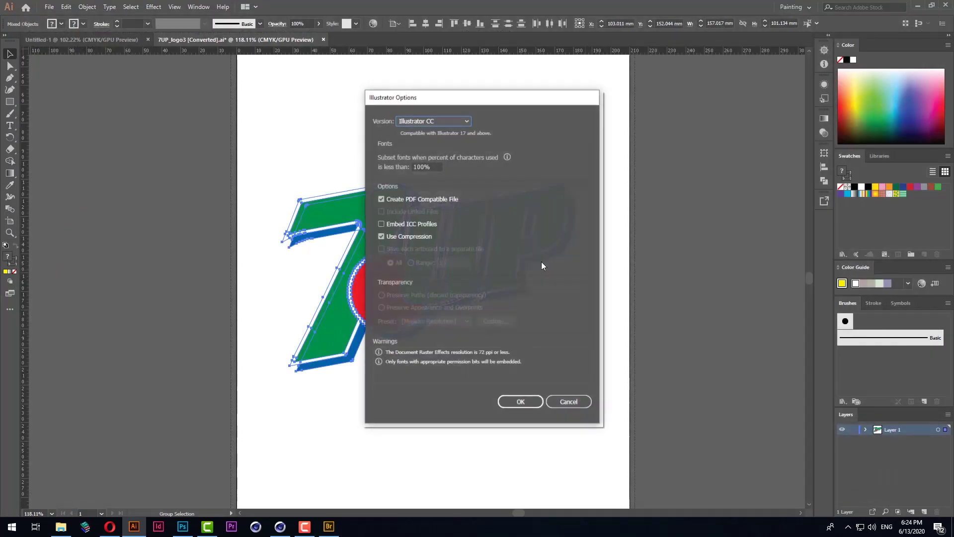
Step: Save the copy as Illustrator 8, accepting the legacy-format warning
{"action": "left_click_drag", "start_coordinate": [426, 102], "coordinate": [398, 102]}
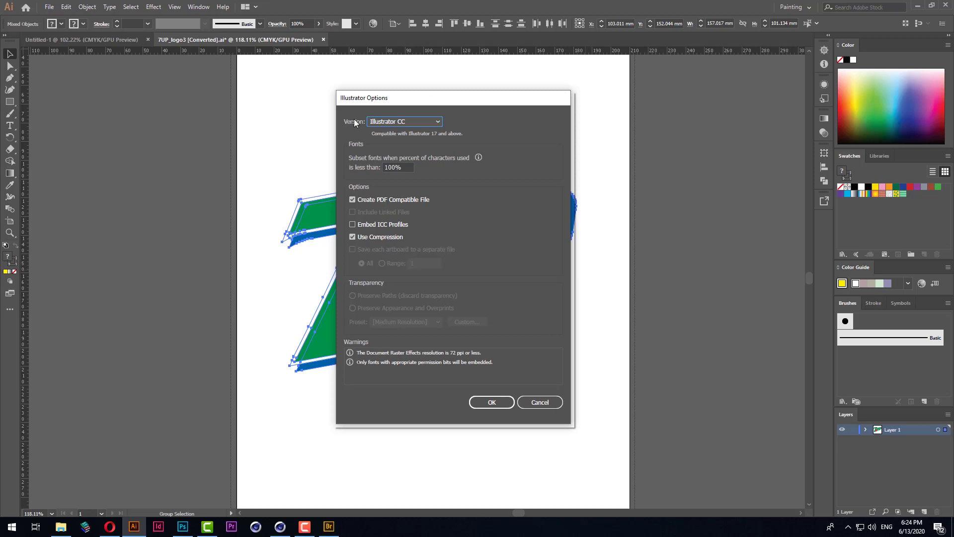
{"action": "left_click", "coordinate": [370, 121]}
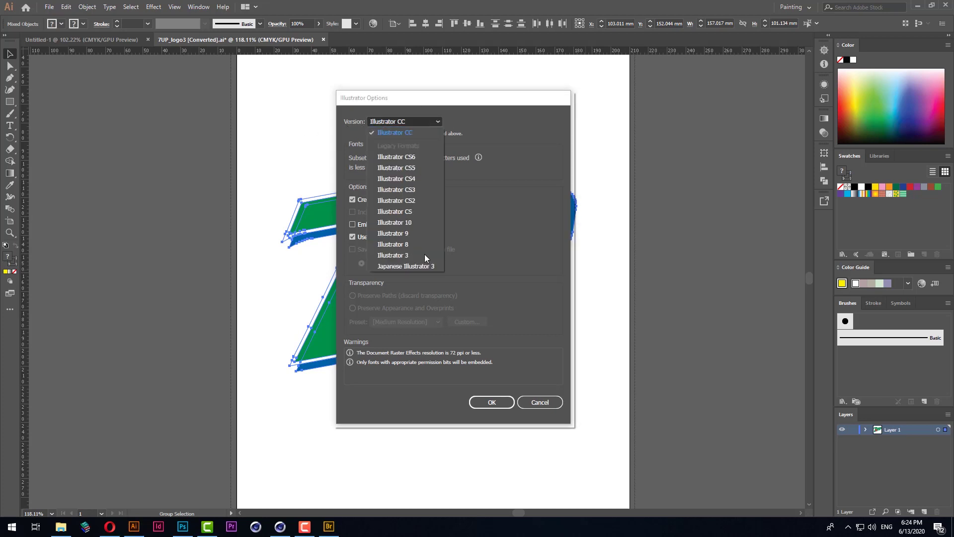
{"action": "left_click", "coordinate": [402, 243]}
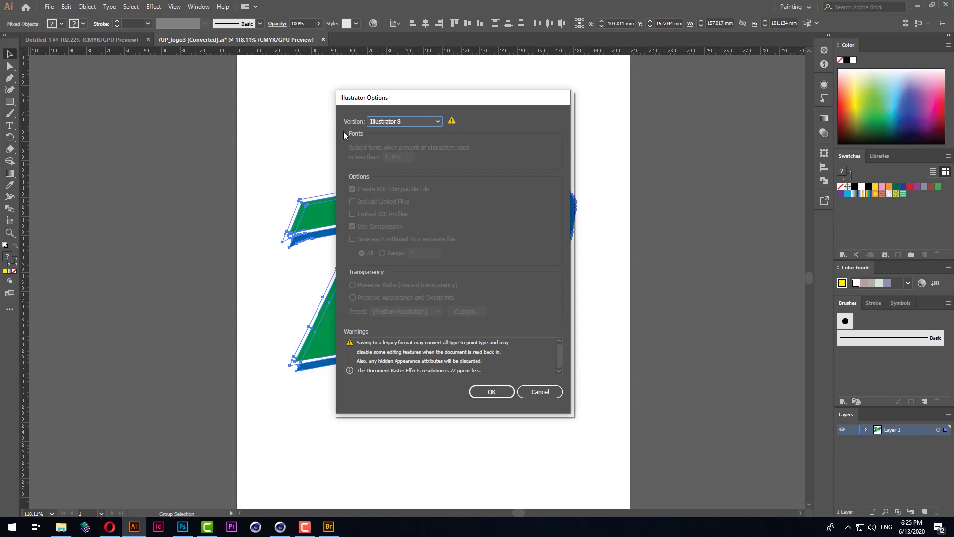
{"action": "left_click", "coordinate": [491, 391]}
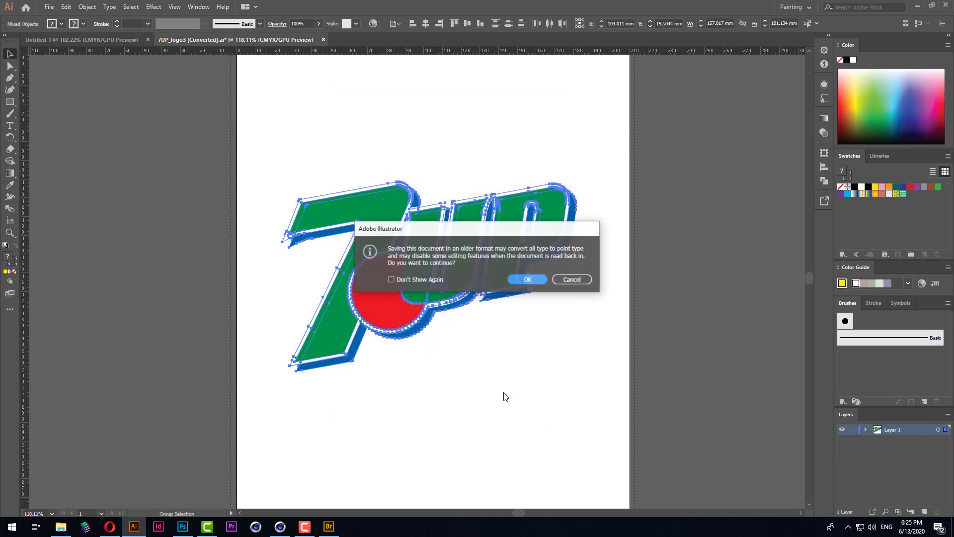
{"action": "left_click", "coordinate": [544, 282]}
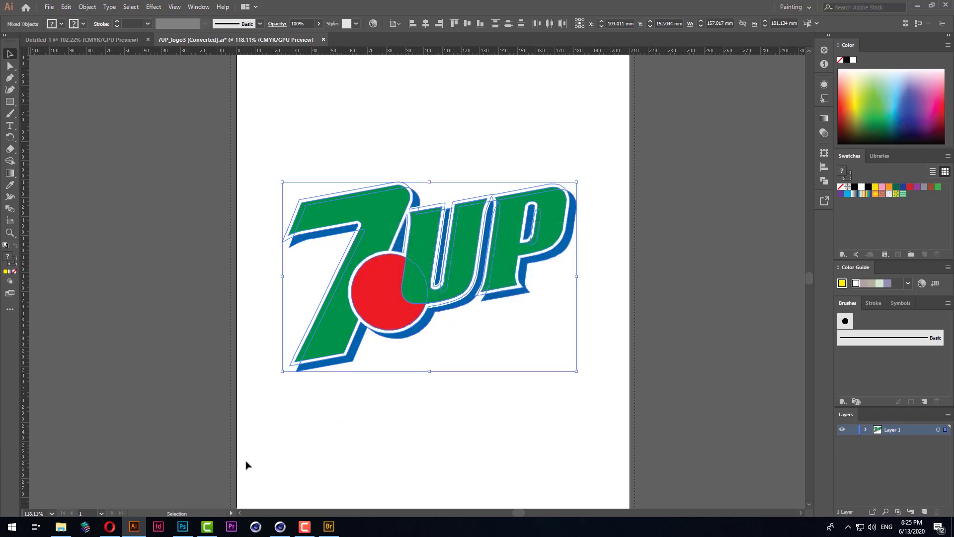
{"action": "left_click", "coordinate": [280, 528]}
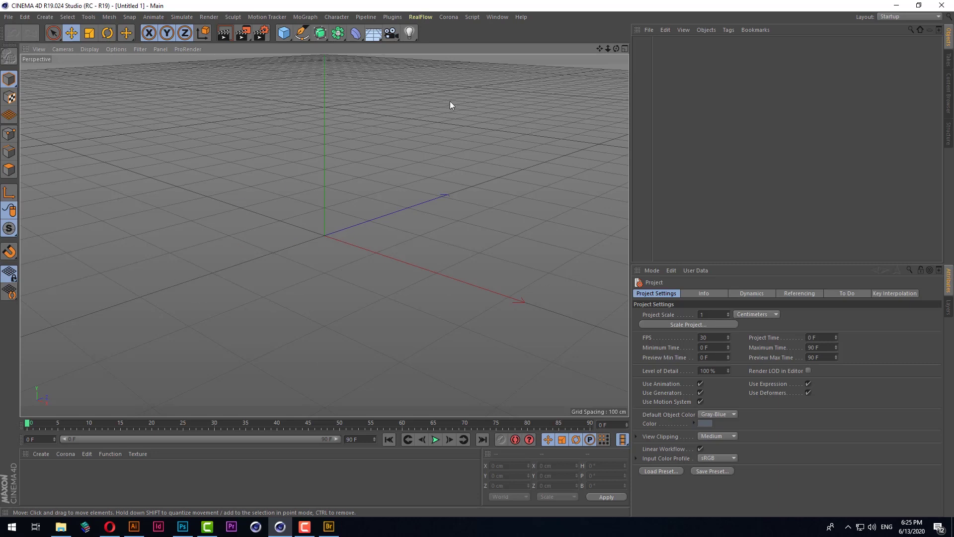
Step: Merge 7UP_logo3 [Converted] copy into the scene with default Adobe Illustrator Import settings
{"action": "left_click_drag", "start_coordinate": [616, 48], "coordinate": [584, 62]}
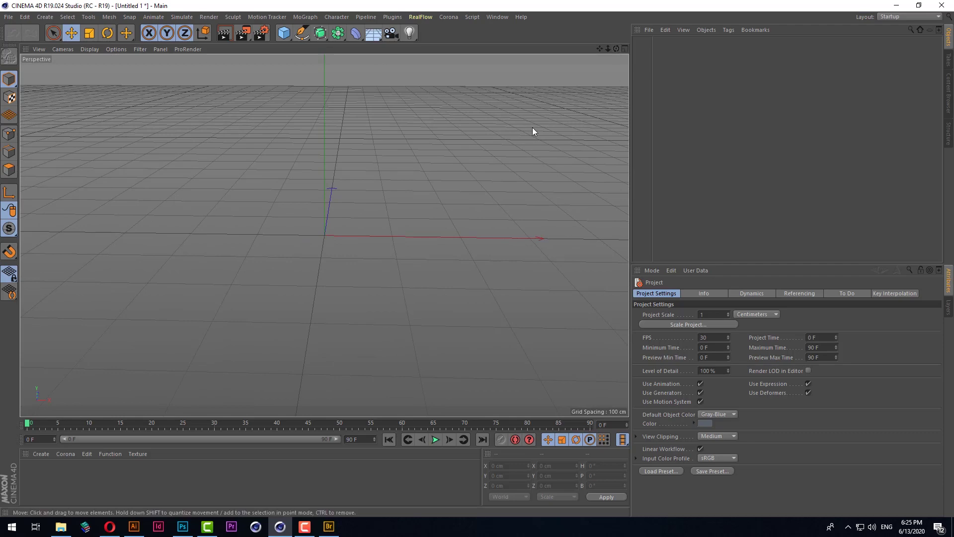
{"action": "left_click", "coordinate": [9, 17]}
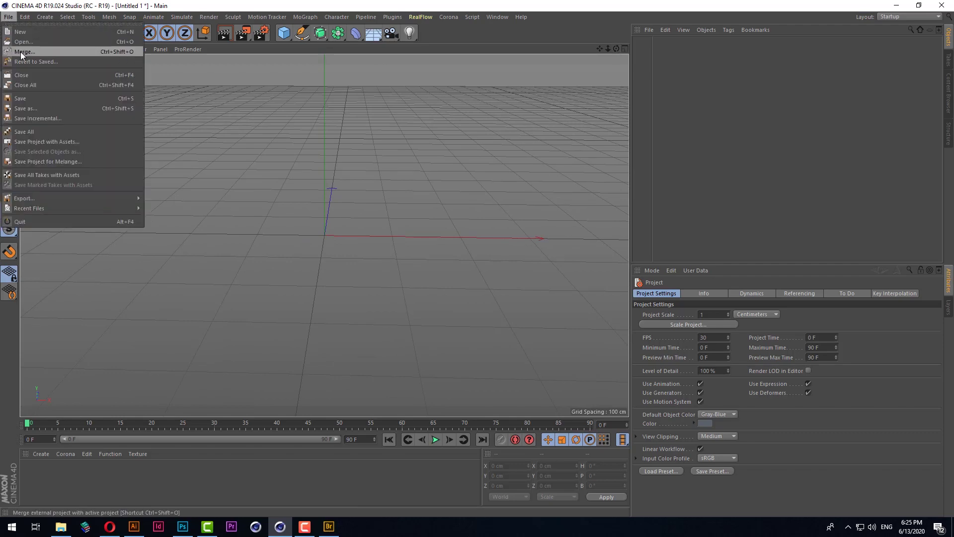
{"action": "left_click", "coordinate": [20, 52]}
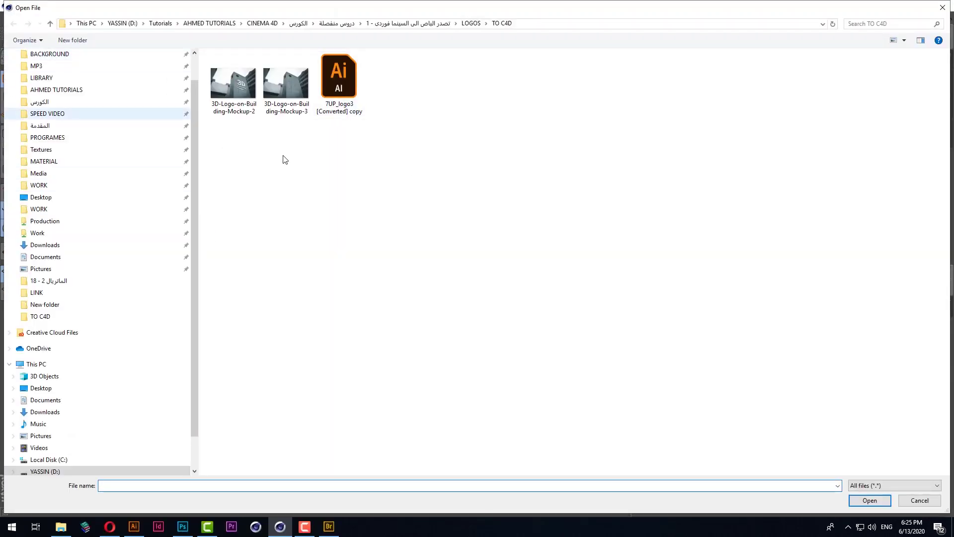
{"action": "left_click", "coordinate": [348, 84]}
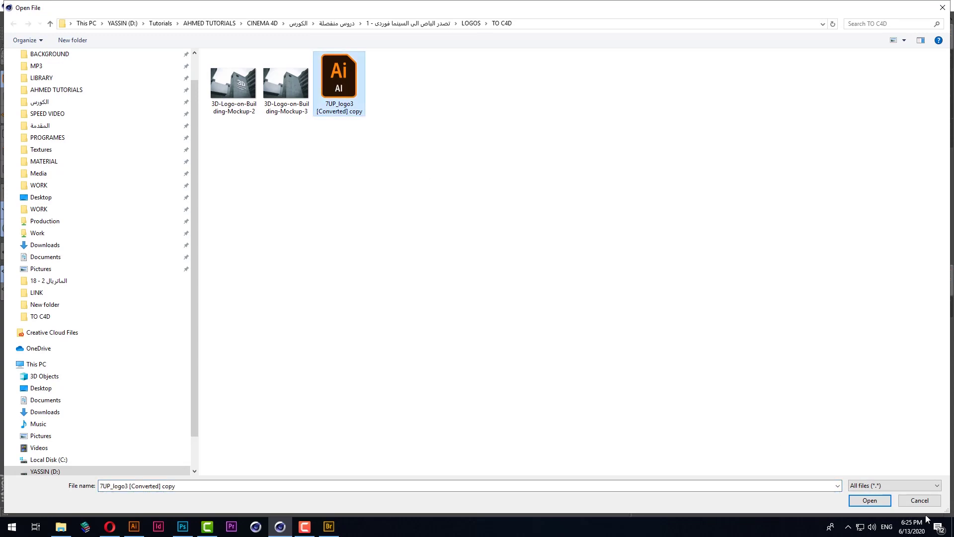
{"action": "double_click", "coordinate": [353, 78]}
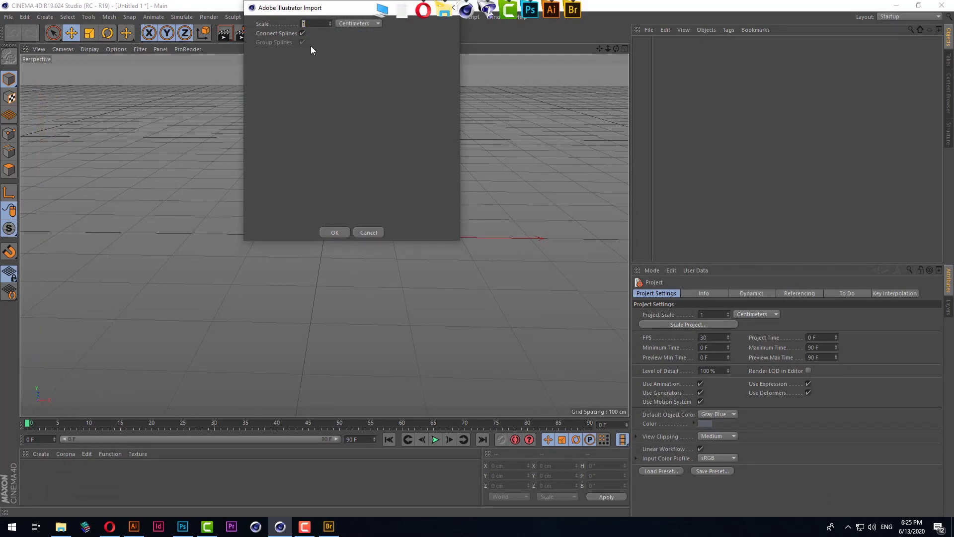
{"action": "left_click_drag", "start_coordinate": [308, 6], "coordinate": [311, 75]}
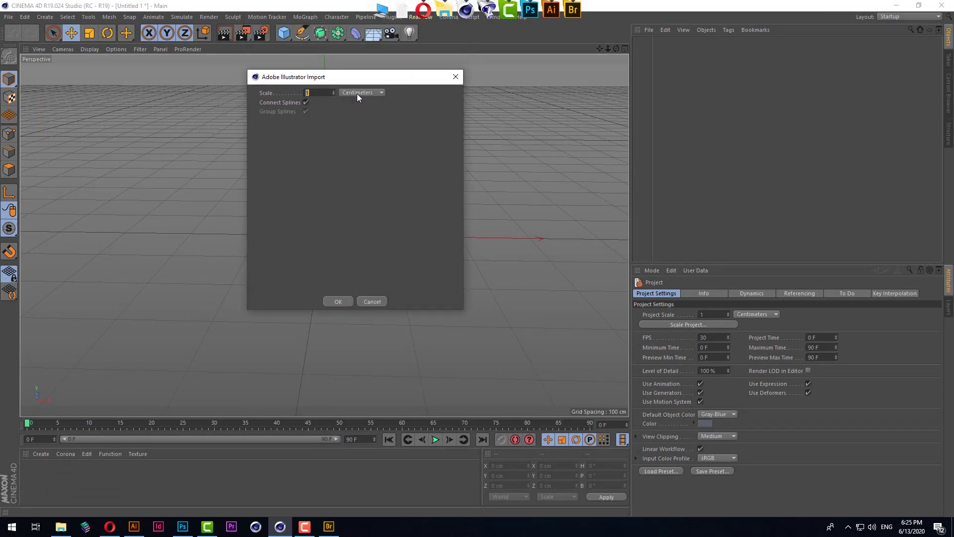
{"action": "left_click", "coordinate": [345, 301]}
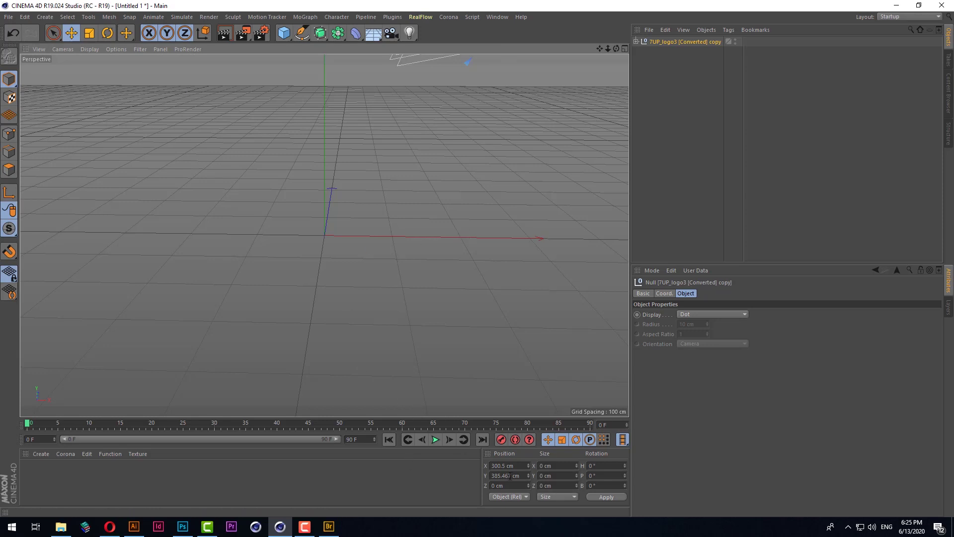
Step: Set the logo null's Position X and Y to 0 cm in the Coordinates manager
{"action": "left_click", "coordinate": [521, 464]}
{"action": "type", "text": "0"}
{"action": "key", "text": "Tab"}
{"action": "type", "text": "0"}
{"action": "key", "text": "Tab"}
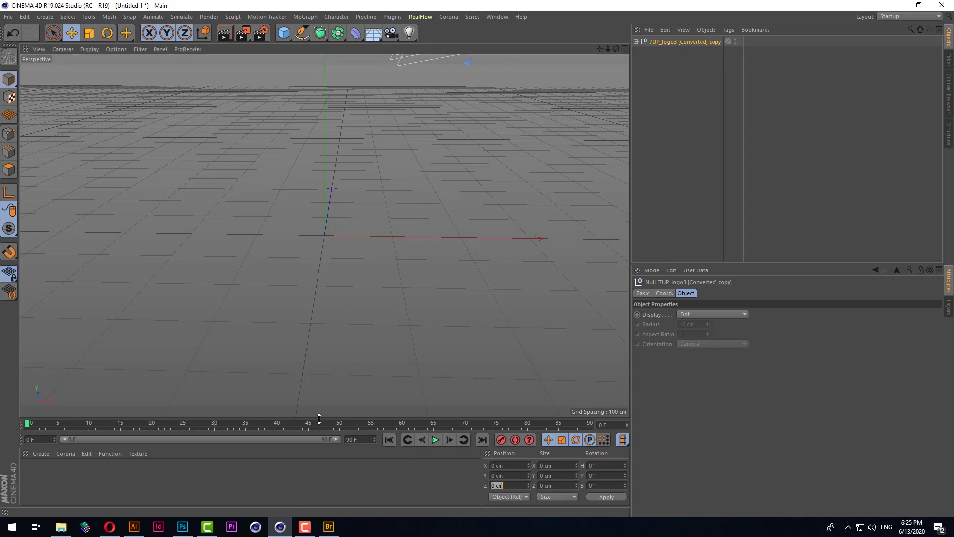
{"action": "key", "text": "Return"}
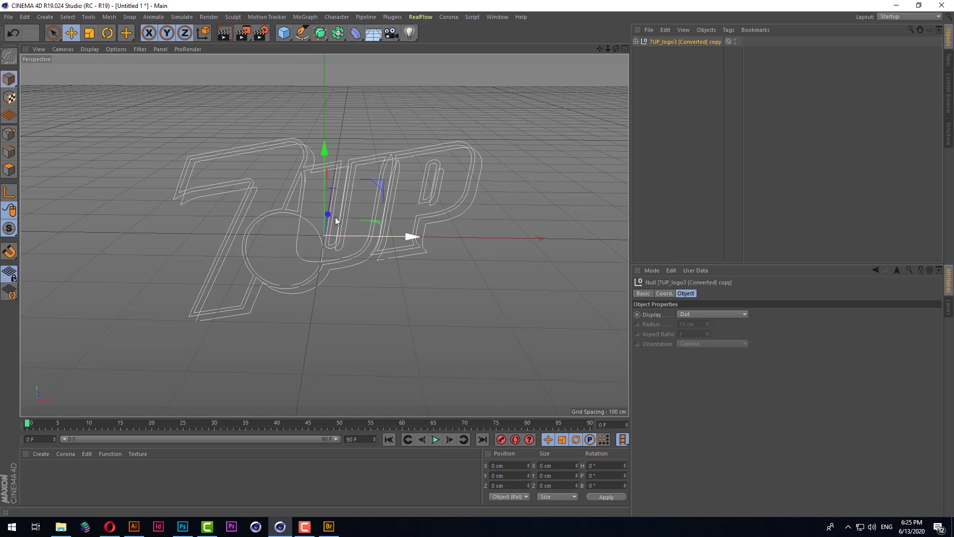
Step: Zoom the viewport, check the logo in Front view (F4), then return to Perspective (F1)
{"action": "scroll", "coordinate": [415, 240], "scroll_direction": "down", "scroll_amount": 2}
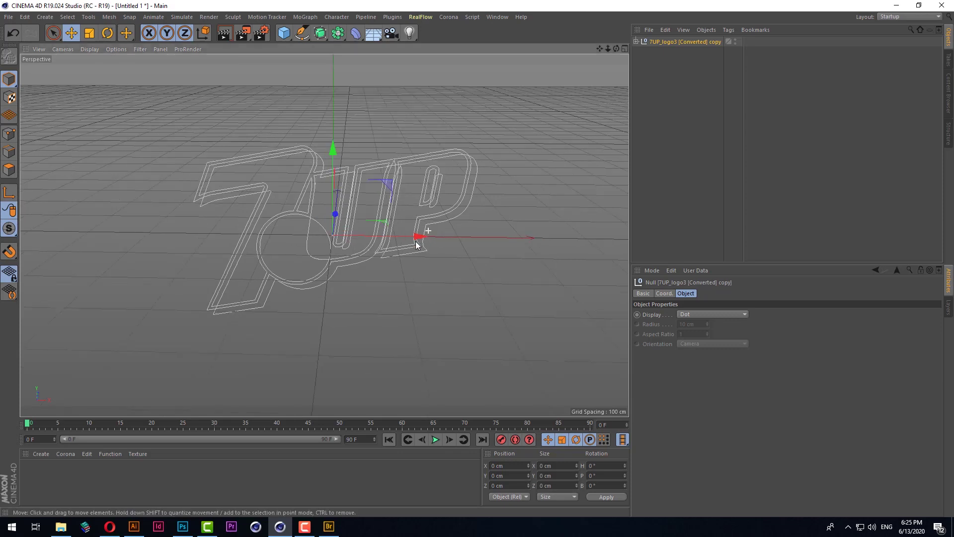
{"action": "scroll", "coordinate": [415, 241], "scroll_direction": "down", "scroll_amount": 5}
{"action": "scroll", "coordinate": [416, 240], "scroll_direction": "down", "scroll_amount": 2}
{"action": "scroll", "coordinate": [416, 241], "scroll_direction": "down", "scroll_amount": 2}
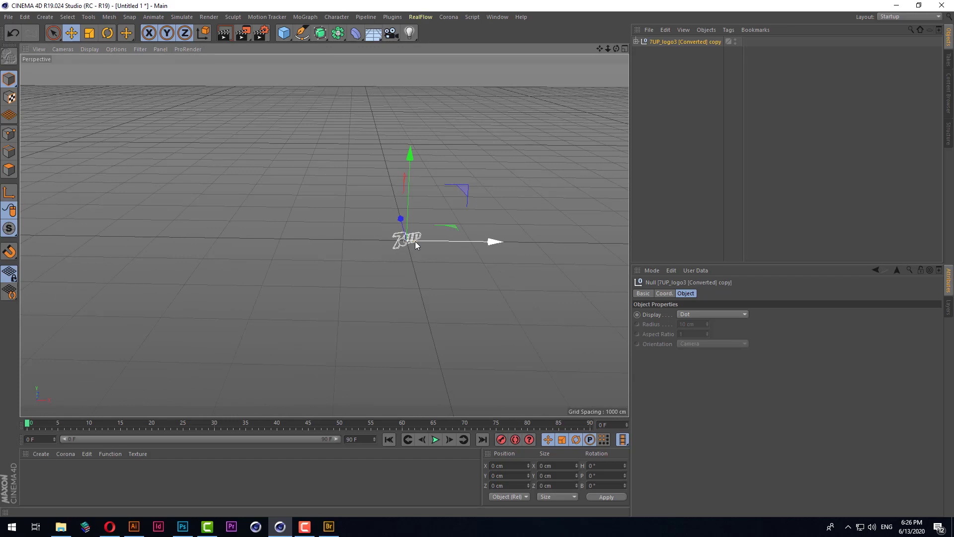
{"action": "scroll", "coordinate": [414, 239], "scroll_direction": "up", "scroll_amount": 2}
{"action": "scroll", "coordinate": [402, 238], "scroll_direction": "up", "scroll_amount": 2}
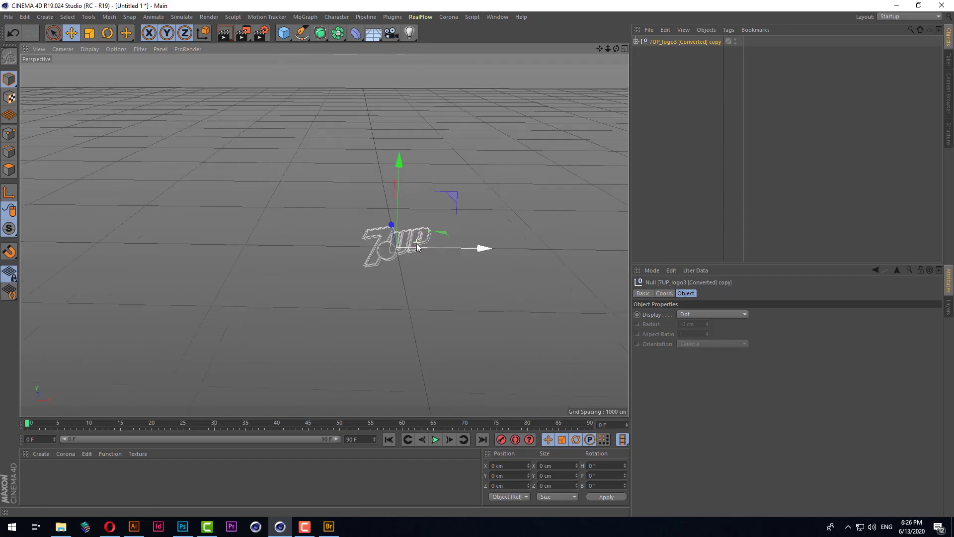
{"action": "scroll", "coordinate": [383, 236], "scroll_direction": "up", "scroll_amount": 2}
{"action": "scroll", "coordinate": [363, 231], "scroll_direction": "up", "scroll_amount": 2}
{"action": "scroll", "coordinate": [354, 228], "scroll_direction": "down", "scroll_amount": 1}
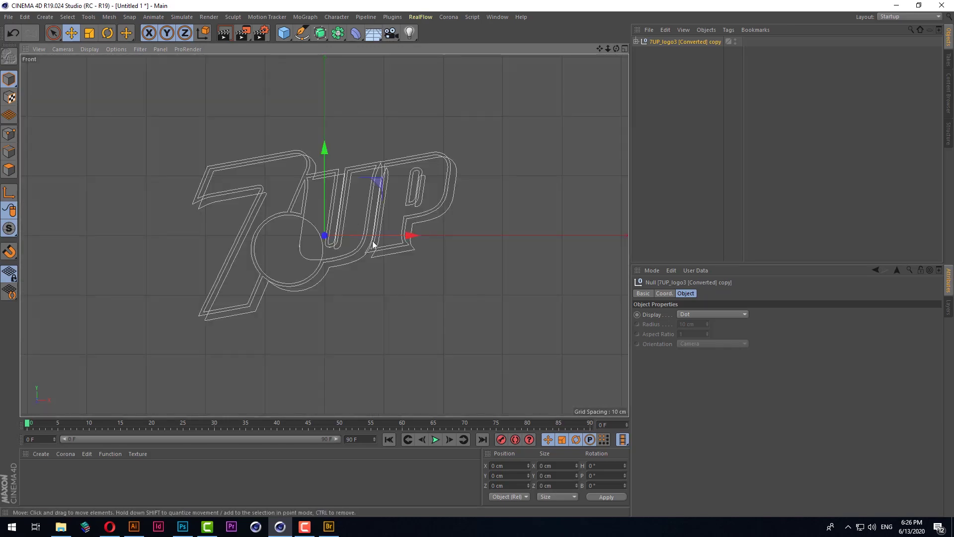
{"action": "key", "text": "F4"}
{"action": "scroll", "coordinate": [308, 202], "scroll_direction": "down", "scroll_amount": 5}
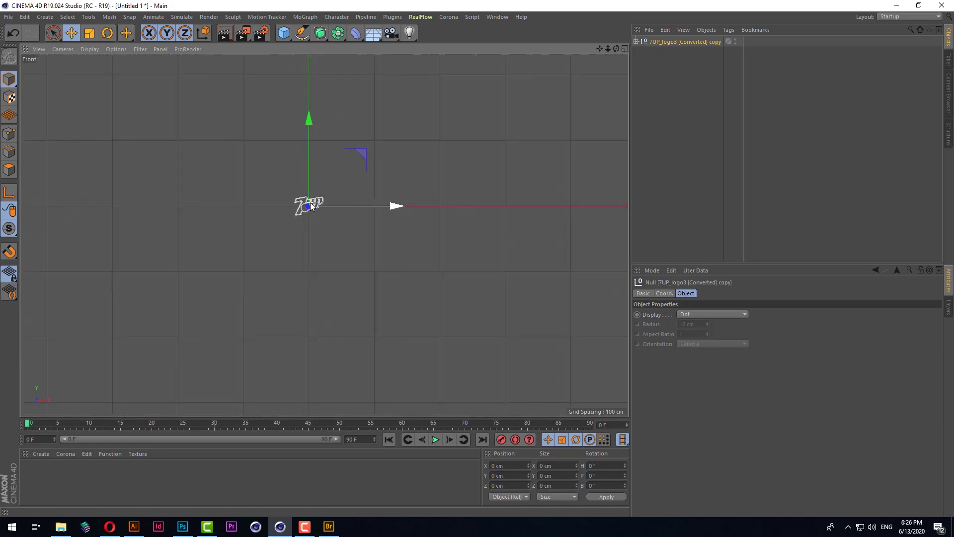
{"action": "scroll", "coordinate": [318, 203], "scroll_direction": "up", "scroll_amount": 3}
{"action": "scroll", "coordinate": [376, 213], "scroll_direction": "up", "scroll_amount": 4}
{"action": "key", "text": "F1"}
Step: Zoom in close on the logo and expand its null to show the child path splines
{"action": "scroll", "coordinate": [362, 246], "scroll_direction": "up", "scroll_amount": 1}
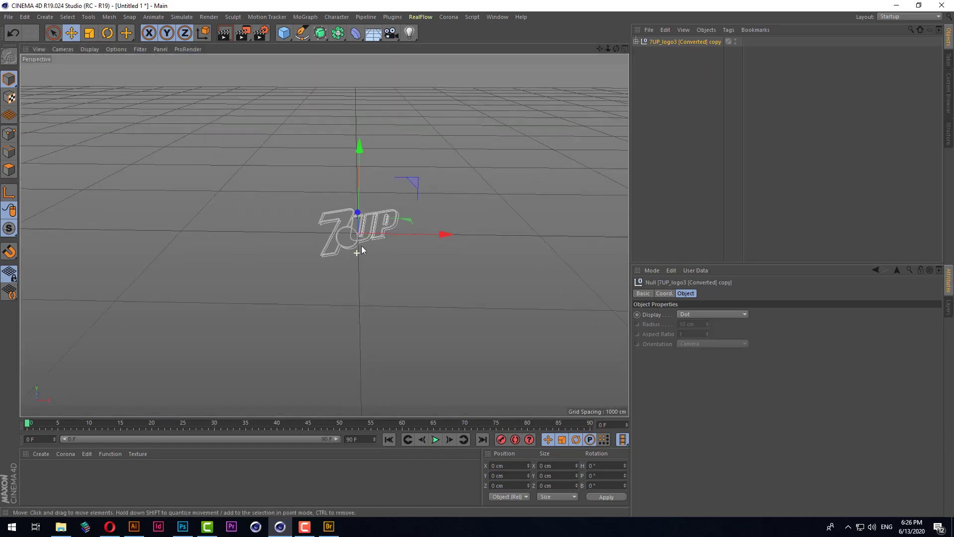
{"action": "scroll", "coordinate": [368, 238], "scroll_direction": "up", "scroll_amount": 1}
{"action": "scroll", "coordinate": [374, 232], "scroll_direction": "up", "scroll_amount": 3}
{"action": "scroll", "coordinate": [375, 233], "scroll_direction": "up", "scroll_amount": 1}
{"action": "scroll", "coordinate": [380, 241], "scroll_direction": "up", "scroll_amount": 3}
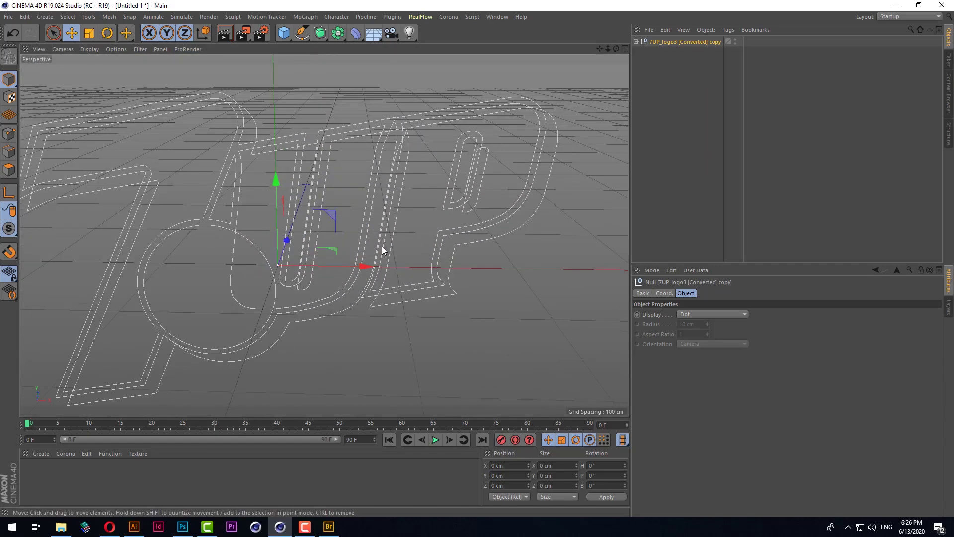
{"action": "scroll", "coordinate": [381, 246], "scroll_direction": "up", "scroll_amount": 1}
{"action": "left_click", "coordinate": [637, 42]}
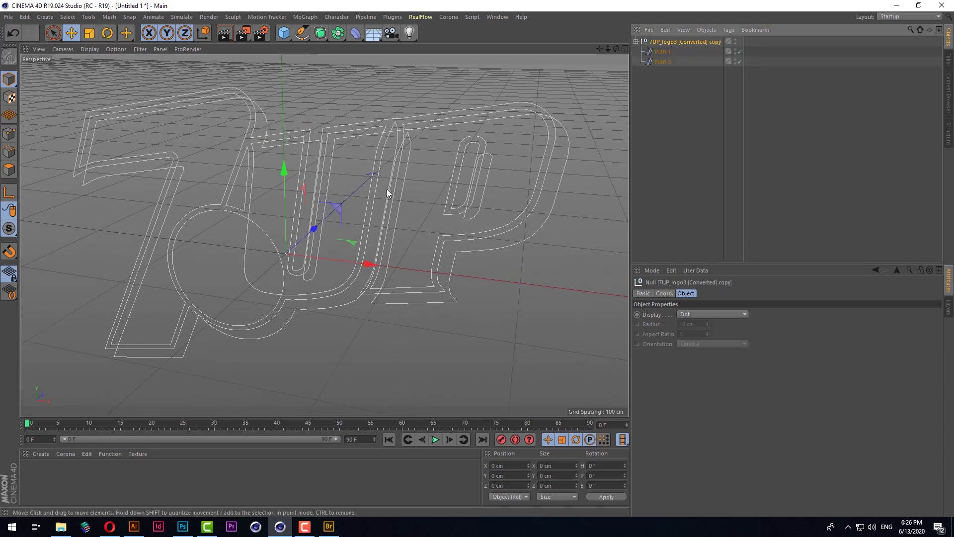
Step: Deselect the logo in Illustrator, then in Cinema 4D test-move Path 3 and undo it
{"action": "left_click", "coordinate": [133, 526]}
{"action": "left_click", "coordinate": [473, 430]}
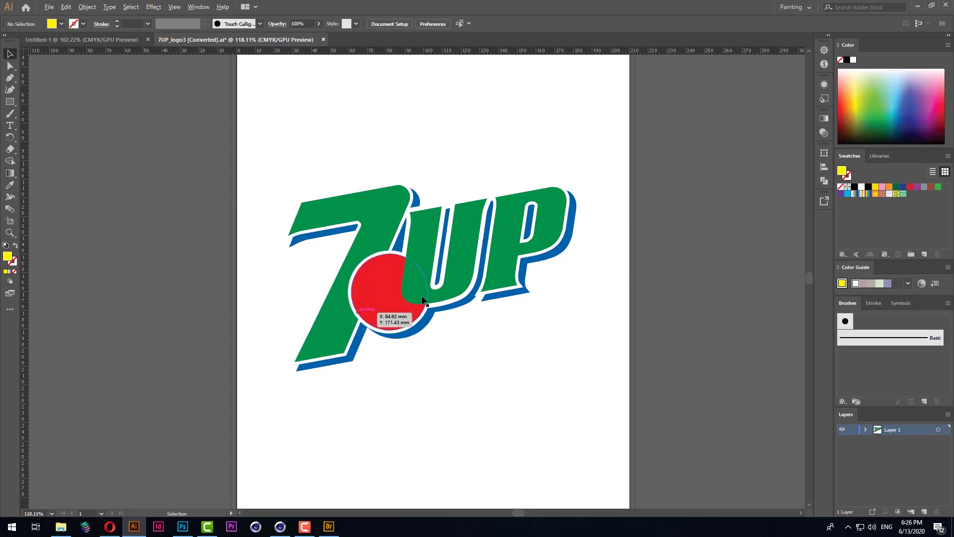
{"action": "key", "text": "alt+Tab"}
{"action": "left_click_drag", "start_coordinate": [386, 283], "coordinate": [447, 269], "text": "alt"}
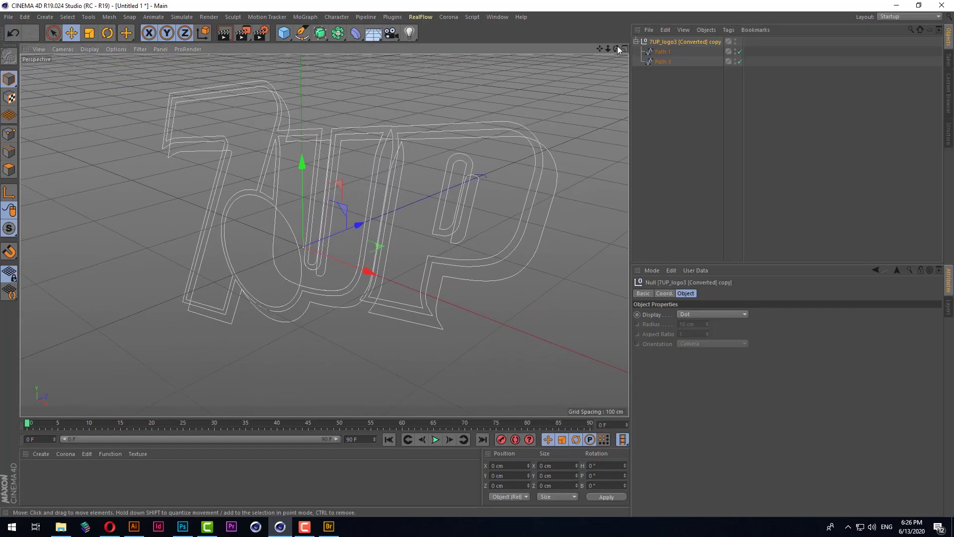
{"action": "left_click", "coordinate": [661, 62]}
{"action": "left_click_drag", "start_coordinate": [342, 223], "coordinate": [253, 264]}
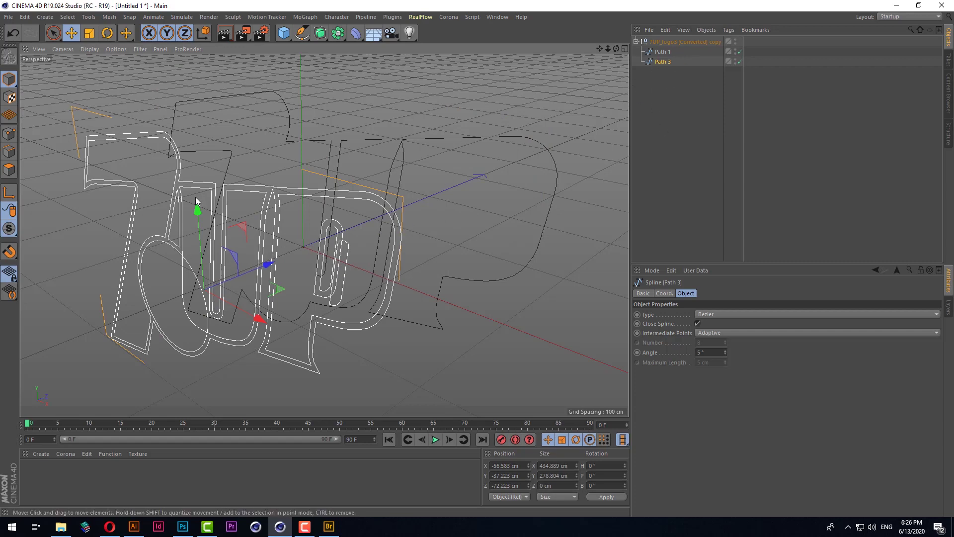
{"action": "key", "text": "ctrl+z"}
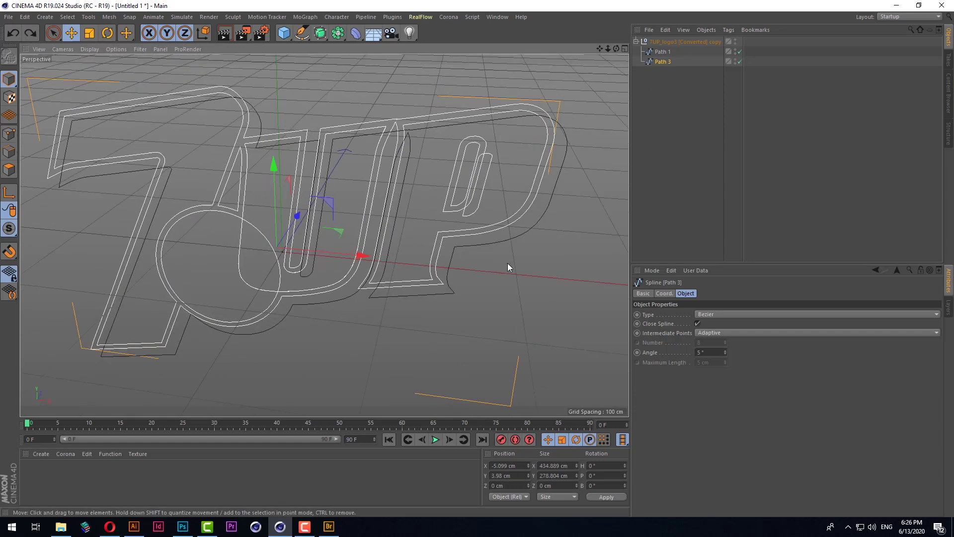
Step: Inspect the splines from another angle and select the logo null with Path 1 and Path 3
{"action": "left_click_drag", "start_coordinate": [508, 264], "coordinate": [301, 255], "text": "alt"}
{"action": "scroll", "coordinate": [398, 285], "scroll_direction": "up", "scroll_amount": 5}
{"action": "scroll", "coordinate": [338, 261], "scroll_direction": "down", "scroll_amount": 4}
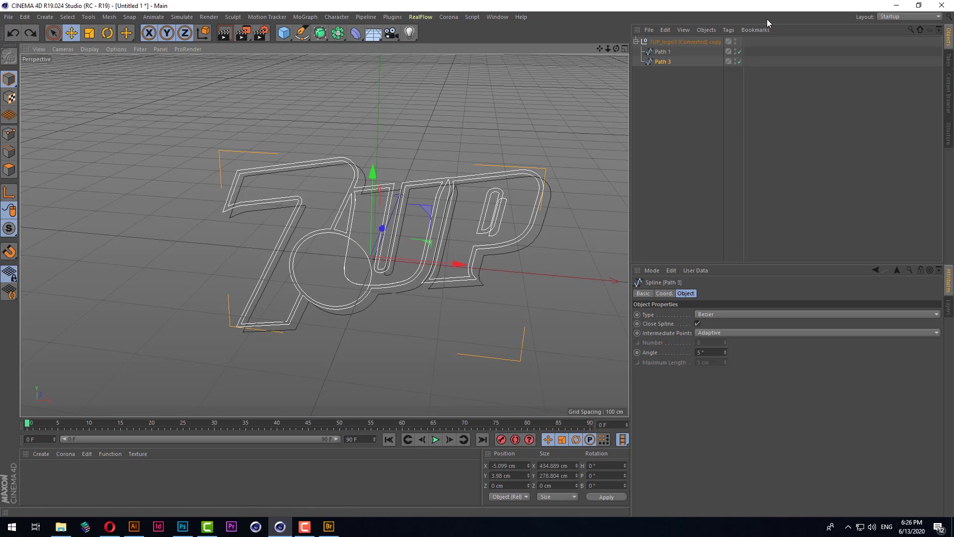
{"action": "left_click_drag", "start_coordinate": [694, 102], "coordinate": [645, 38]}
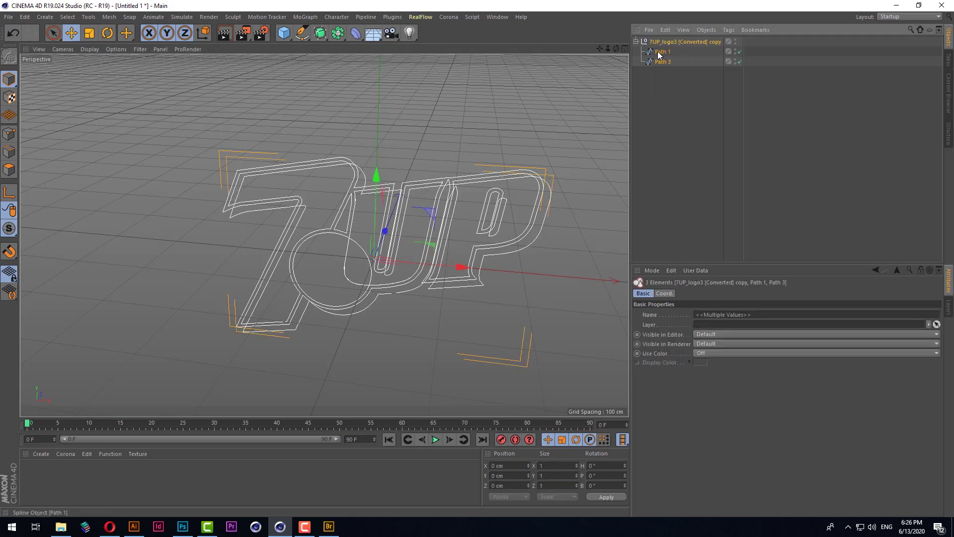
Step: Close the Untitled 1 scene with Ctrl+F4, discarding changes without saving
{"action": "key", "text": "ctrl+F4"}
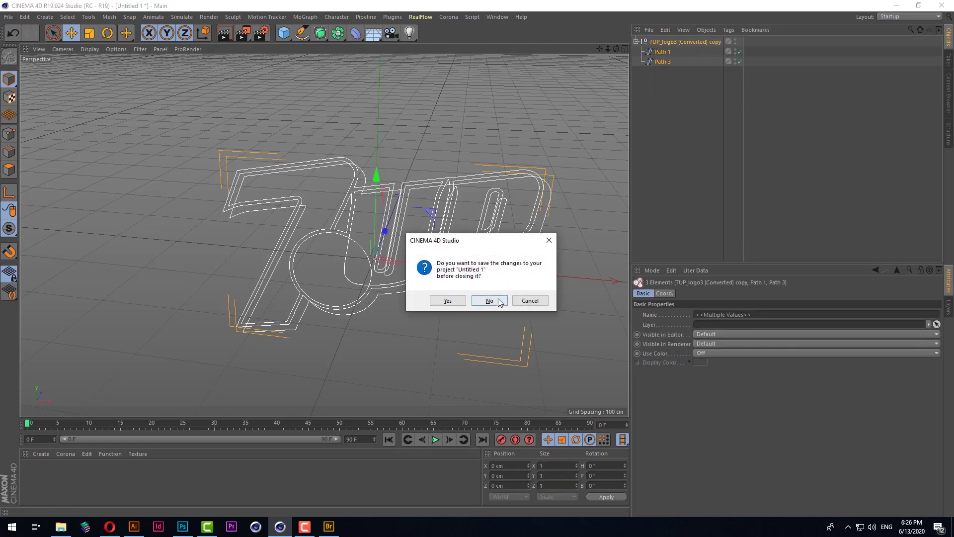
{"action": "left_click", "coordinate": [489, 300]}
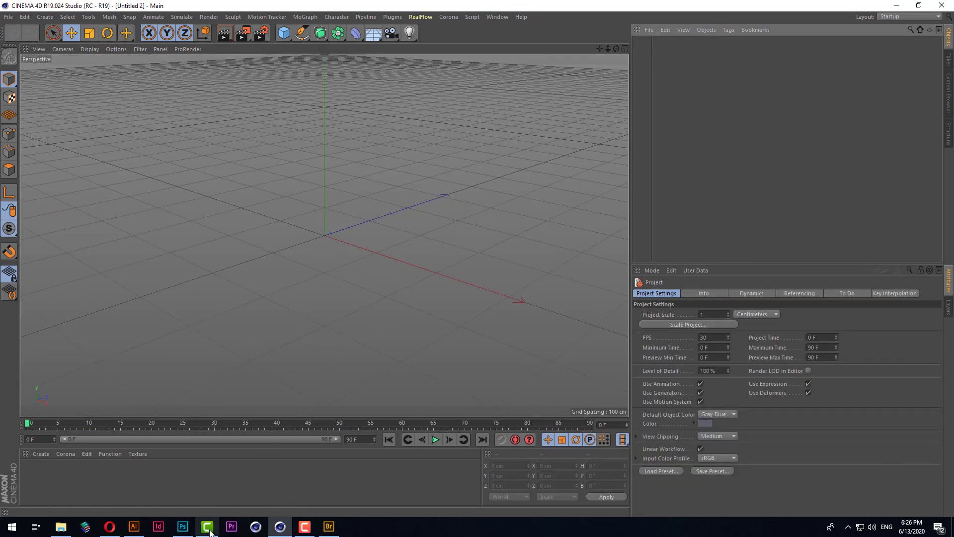
Step: In Photoshop, create a default new document and then close it as unwanted
{"action": "left_click", "coordinate": [191, 528]}
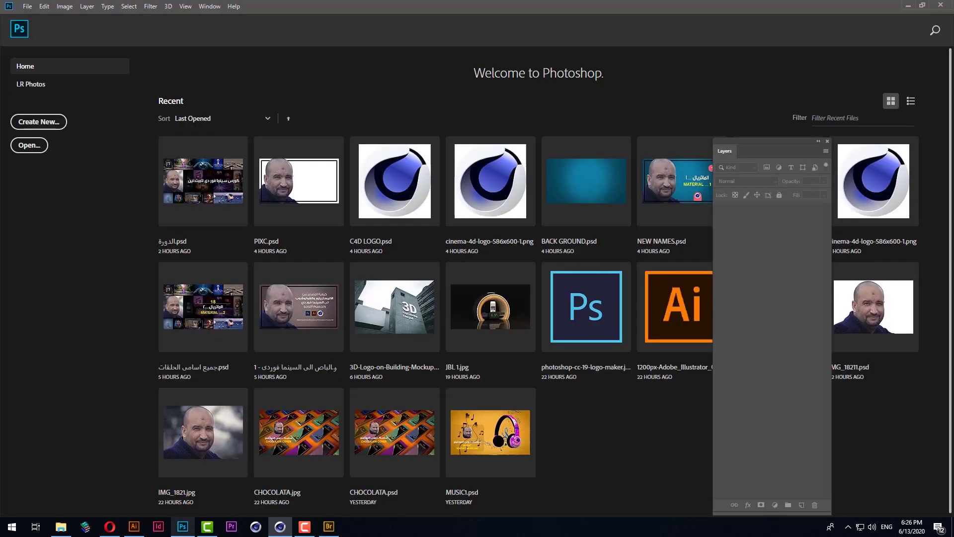
{"action": "left_click", "coordinate": [28, 146]}
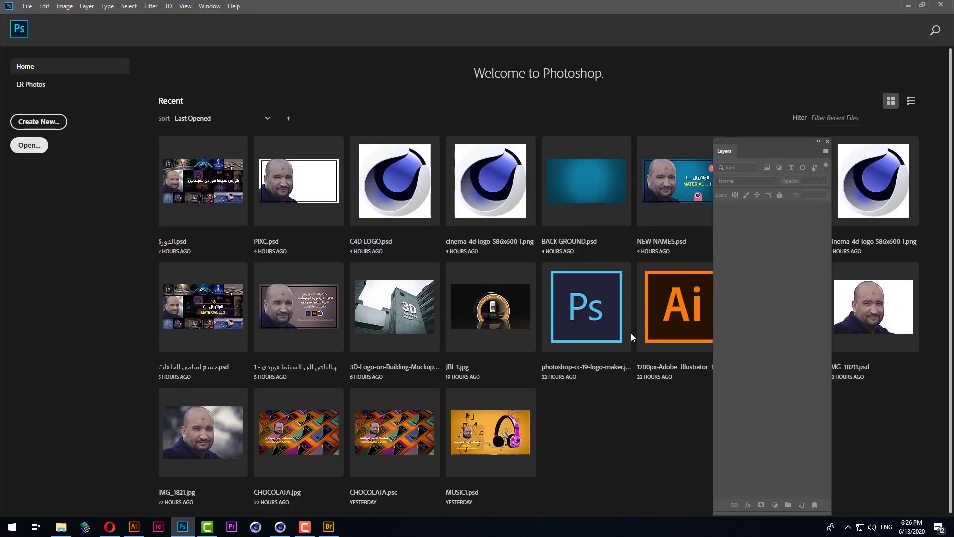
{"action": "left_click", "coordinate": [547, 419]}
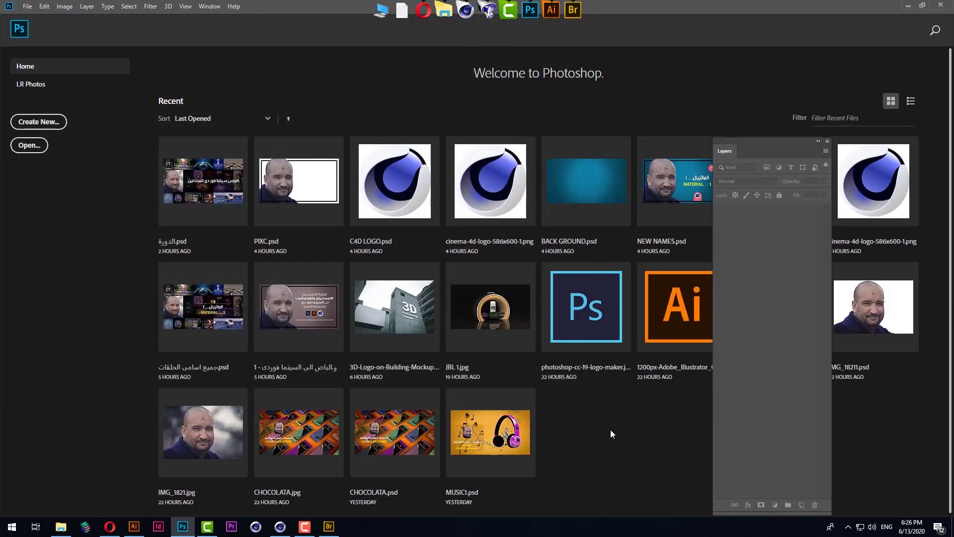
{"action": "key", "text": "ctrl+n"}
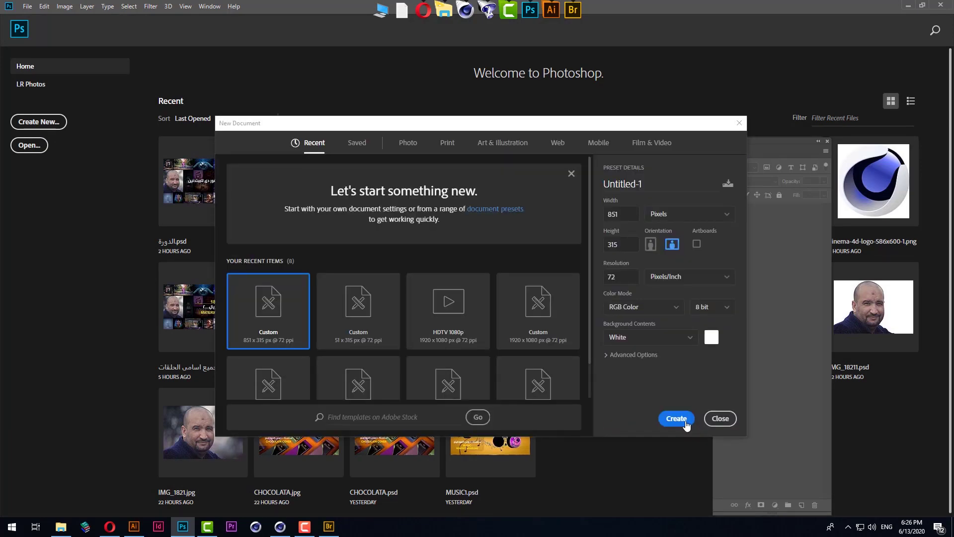
{"action": "left_click", "coordinate": [676, 419]}
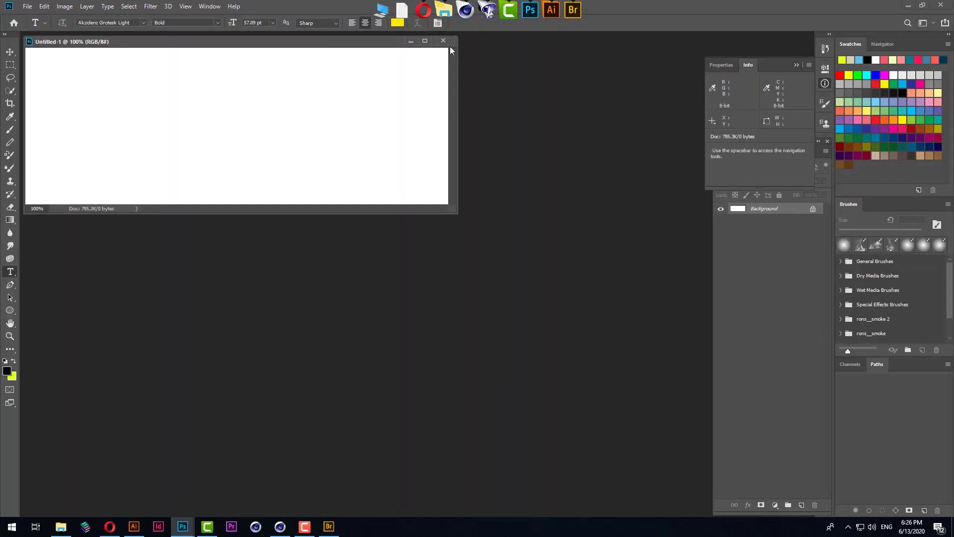
{"action": "left_click", "coordinate": [447, 44]}
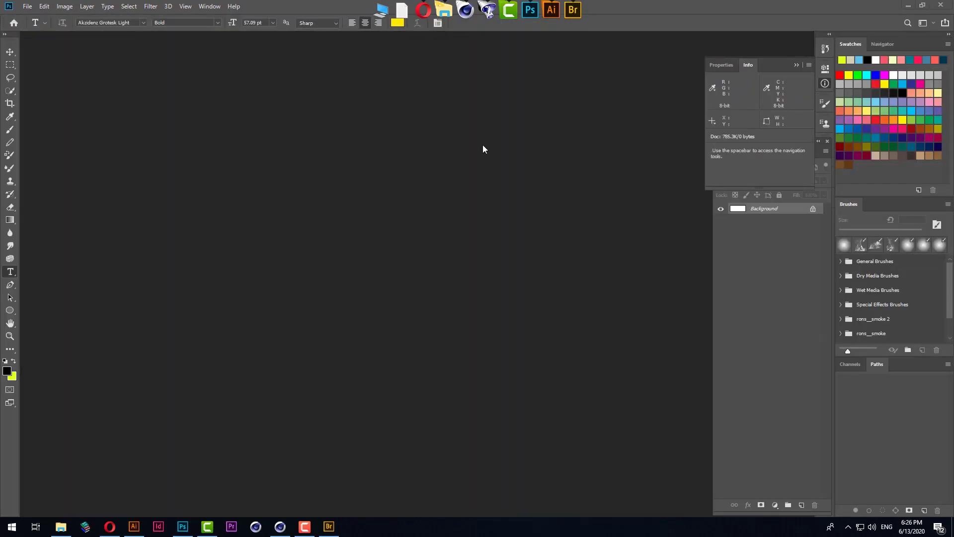
Step: Create a Letter-size document of 21.59 × 27.94 cm at 300 ppi, with units in centimetres
{"action": "key", "text": "ctrl+n"}
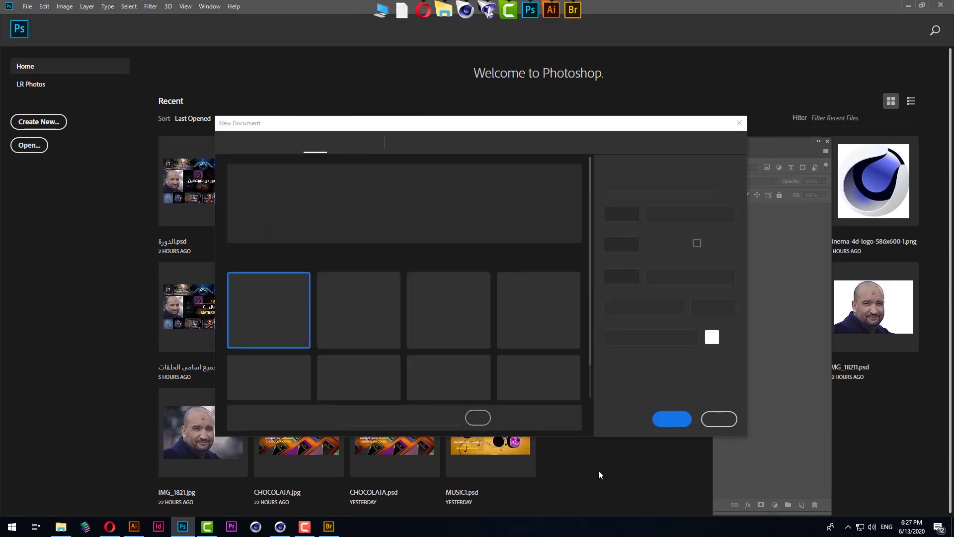
{"action": "left_click", "coordinate": [681, 218]}
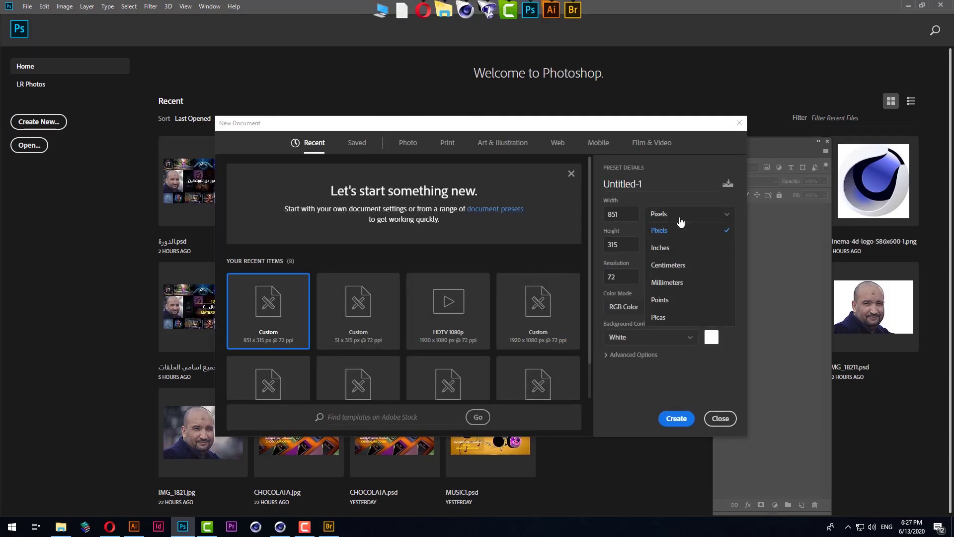
{"action": "left_click", "coordinate": [682, 269]}
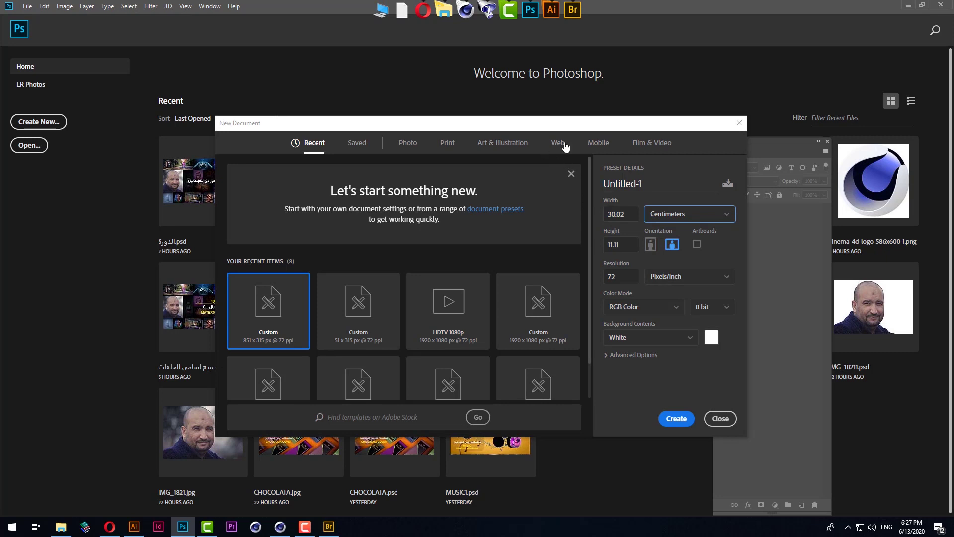
{"action": "left_click", "coordinate": [447, 144]}
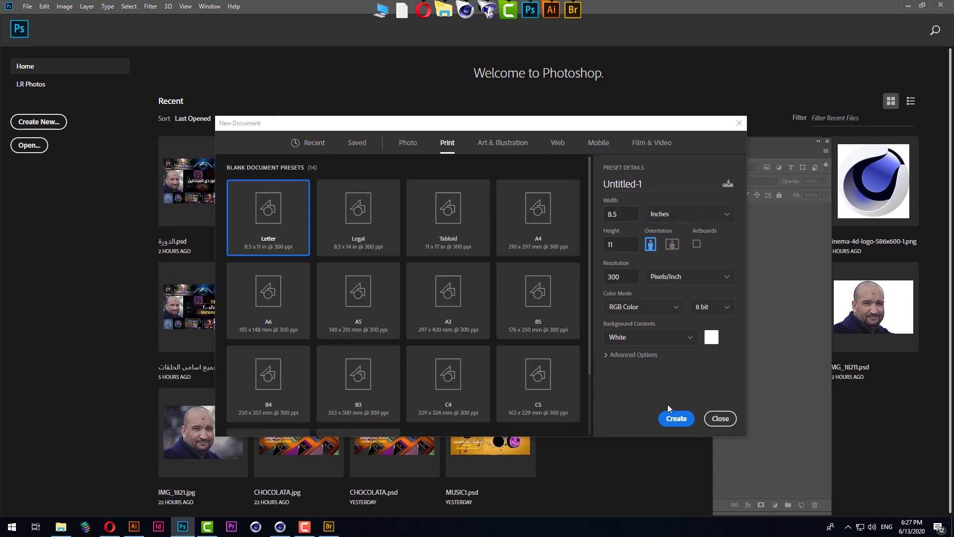
{"action": "left_click", "coordinate": [675, 220]}
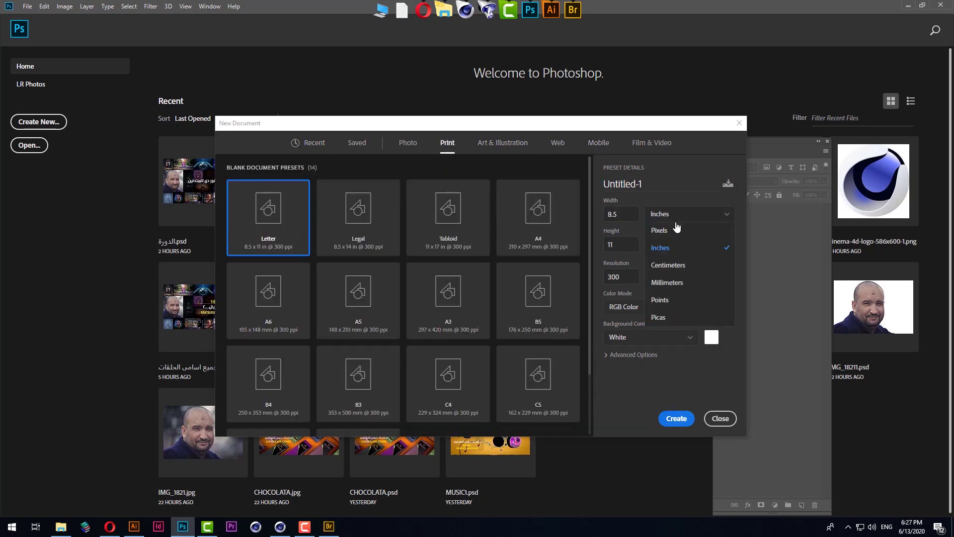
{"action": "left_click", "coordinate": [678, 267]}
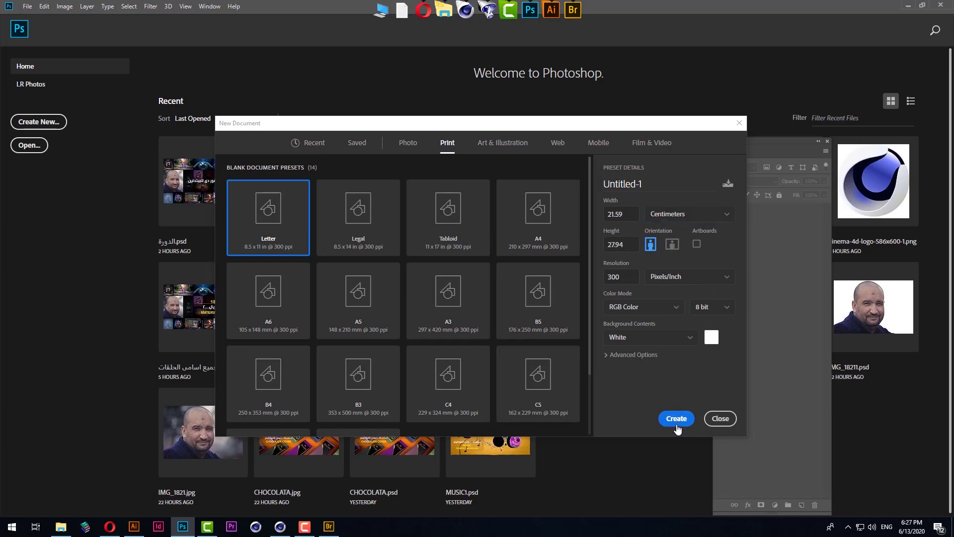
{"action": "left_click", "coordinate": [677, 420]}
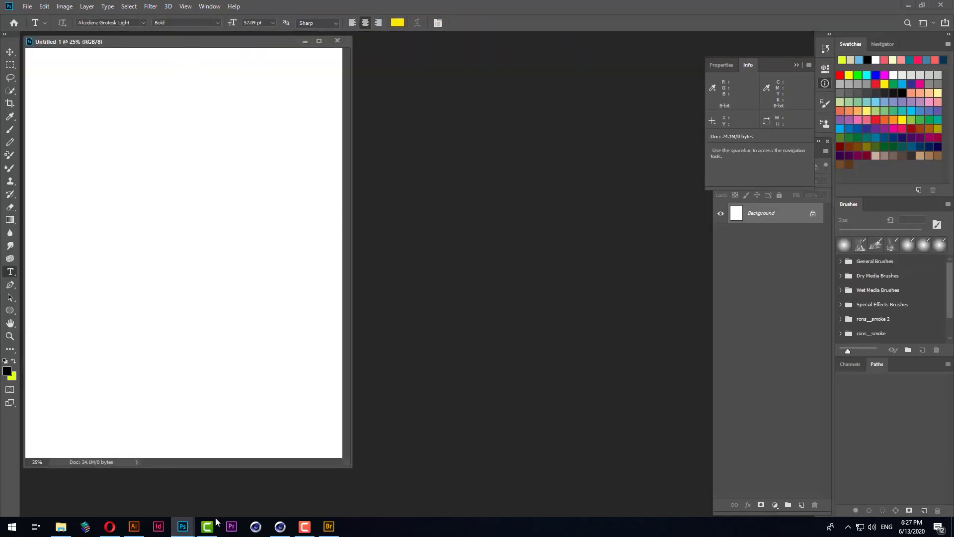
{"action": "left_click", "coordinate": [134, 527]}
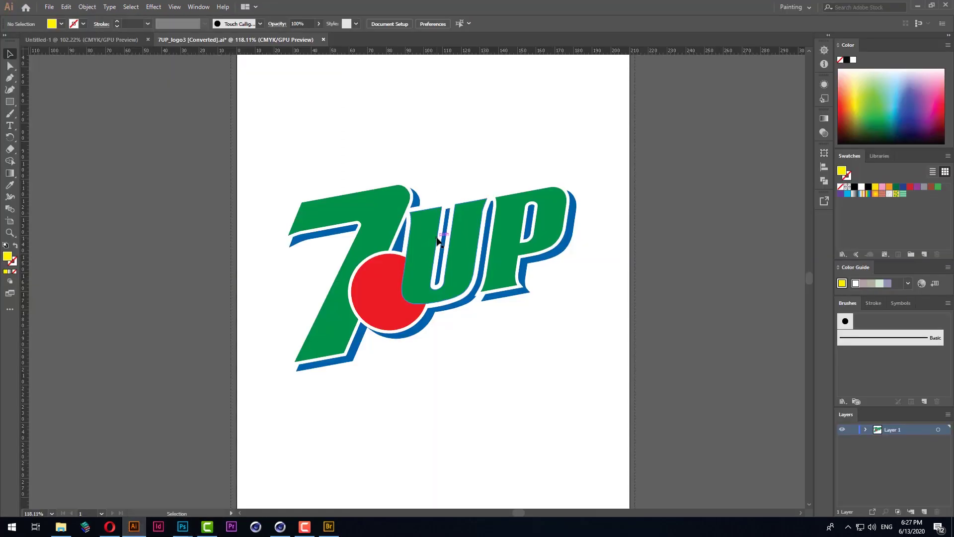
Step: Save a legacy-version Illustrator copy of the 7UP logo into TO C4D, replacing the existing file
{"action": "key", "text": "ctrl+alt+s"}
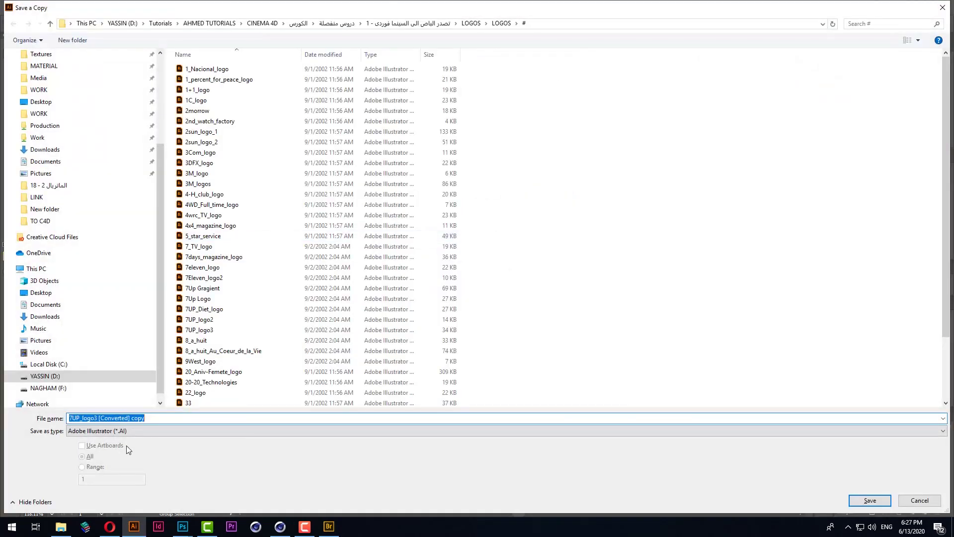
{"action": "left_click", "coordinate": [148, 434]}
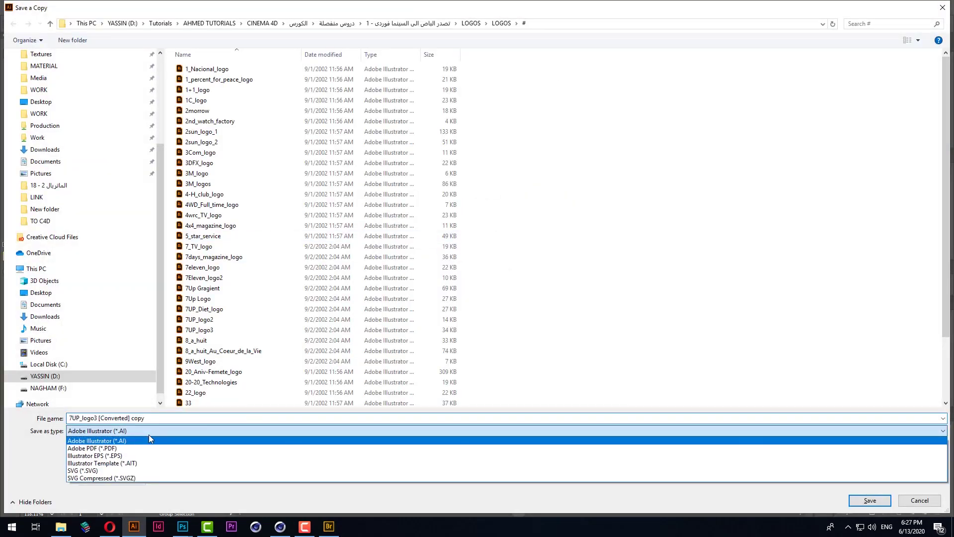
{"action": "left_click", "coordinate": [117, 438]}
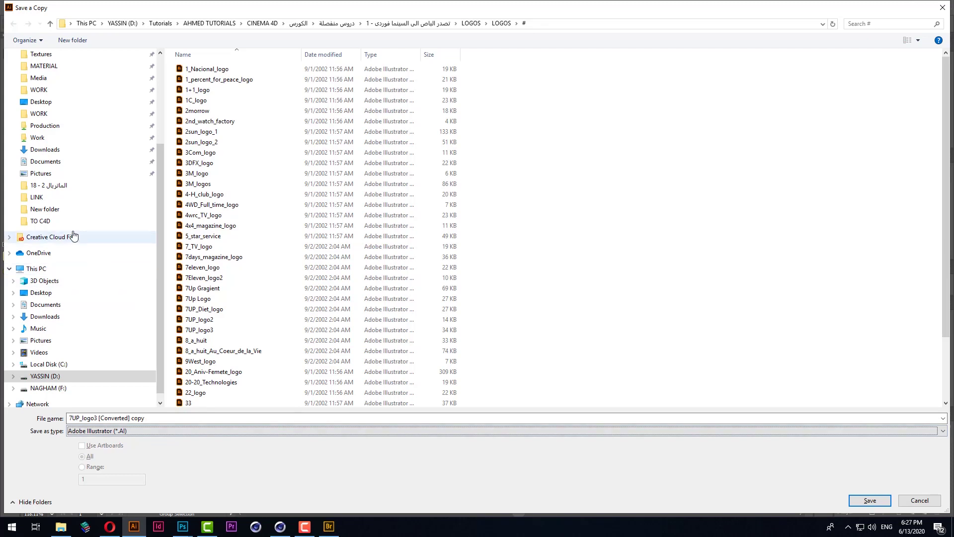
{"action": "left_click", "coordinate": [50, 223]}
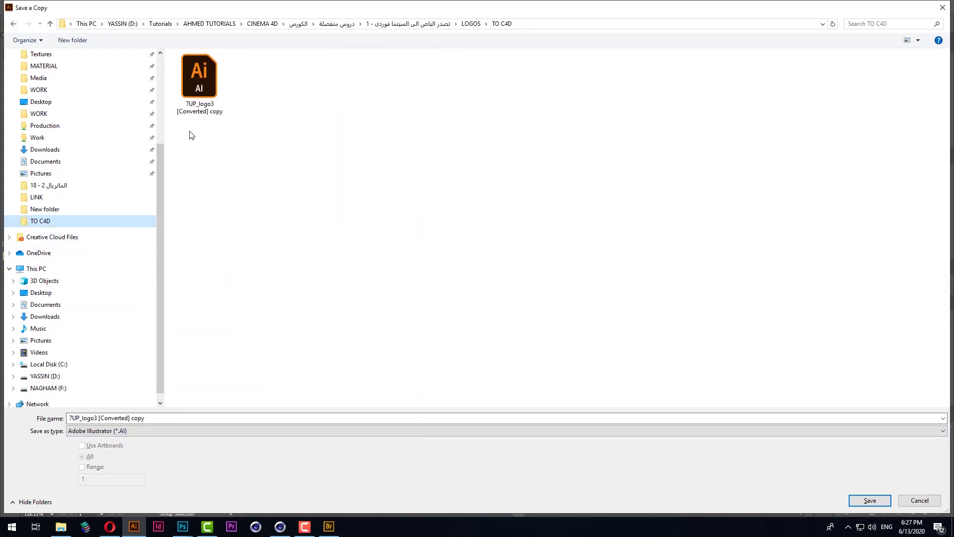
{"action": "left_click", "coordinate": [867, 504]}
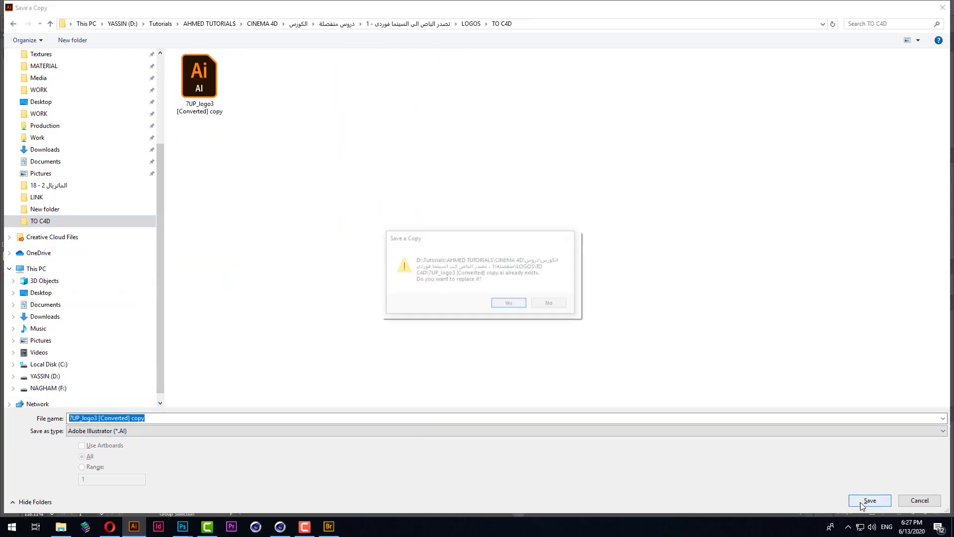
{"action": "left_click", "coordinate": [510, 304]}
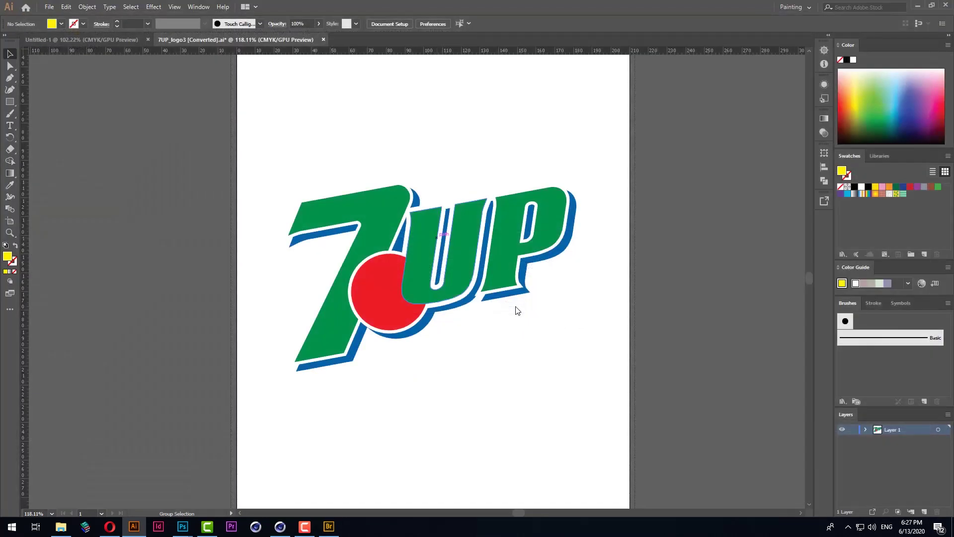
{"action": "left_click", "coordinate": [410, 125]}
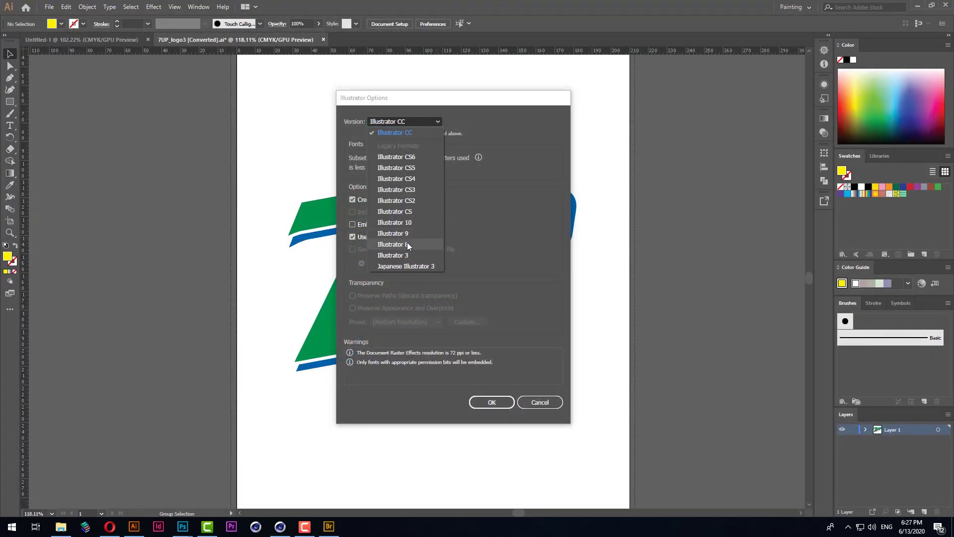
{"action": "left_click", "coordinate": [442, 256]}
{"action": "left_click", "coordinate": [540, 402]}
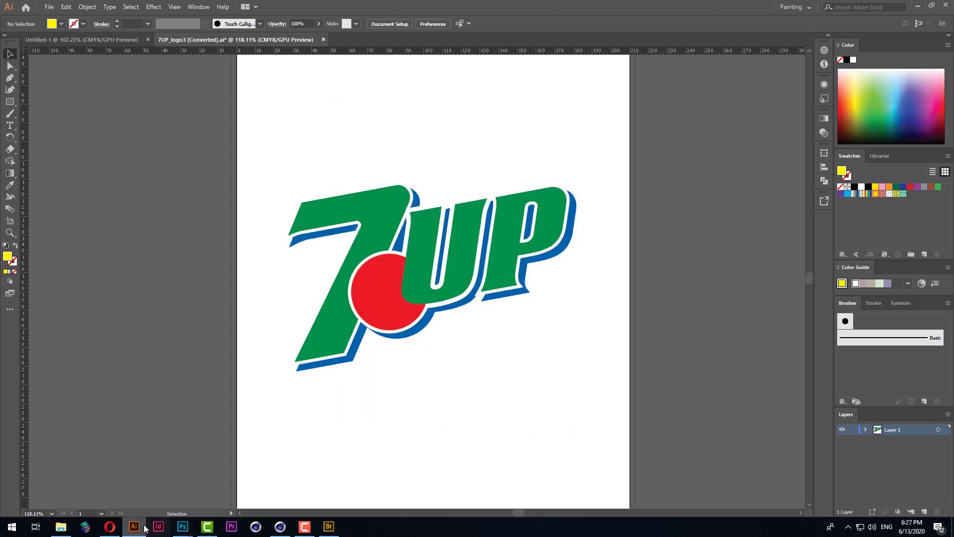
{"action": "mouse_move", "coordinate": [182, 526]}
{"action": "left_click", "coordinate": [243, 497]}
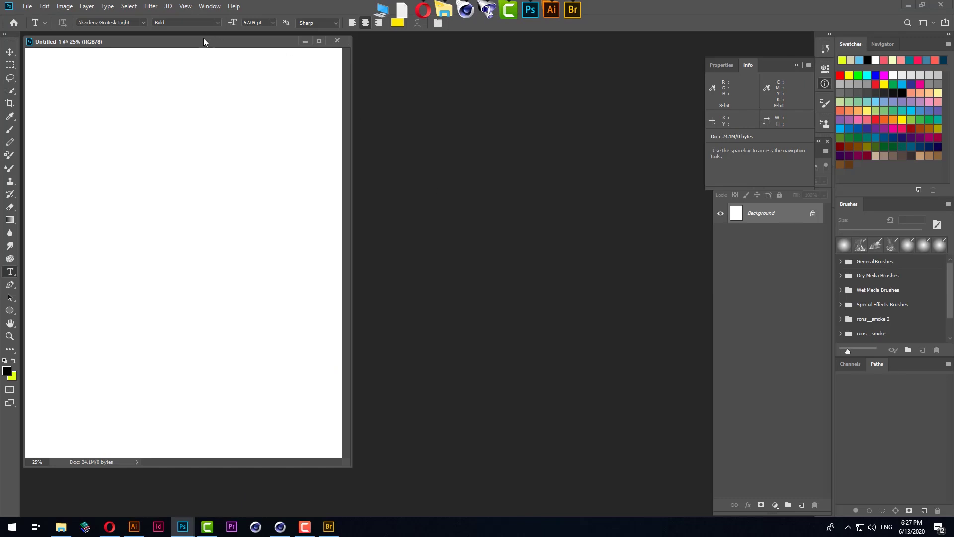
Step: Select the Custom Shape Tool and set its drawing mode to Path
{"action": "left_click_drag", "start_coordinate": [204, 41], "coordinate": [378, 47]}
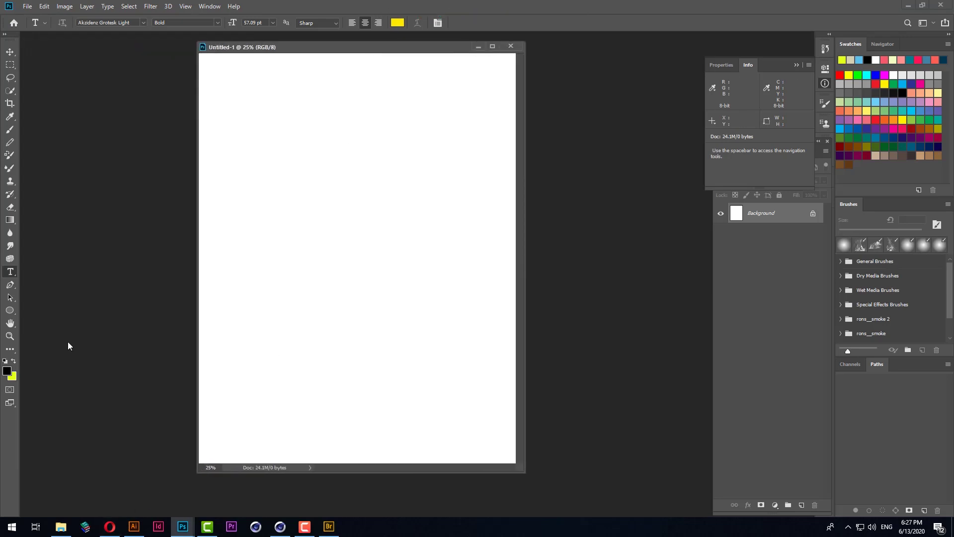
{"action": "left_click", "coordinate": [10, 309]}
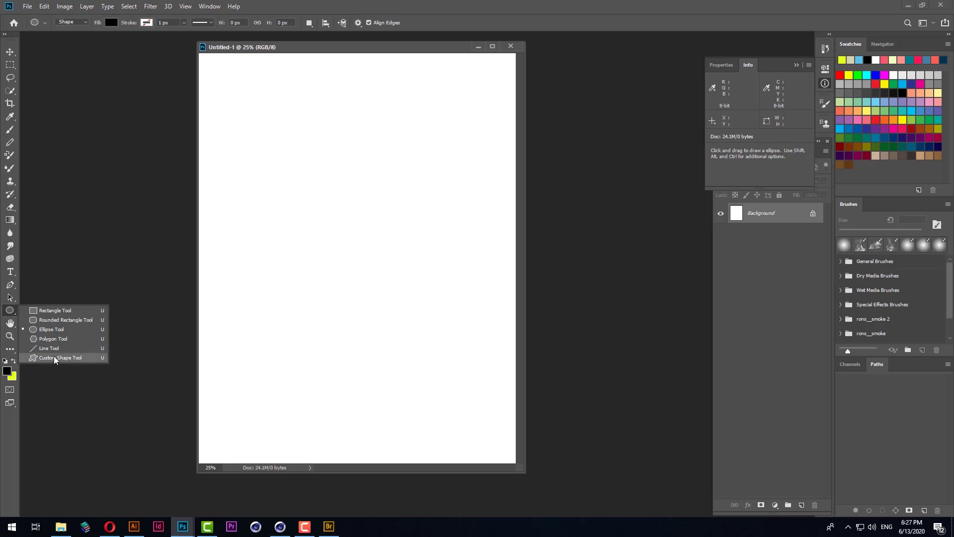
{"action": "left_click", "coordinate": [53, 357]}
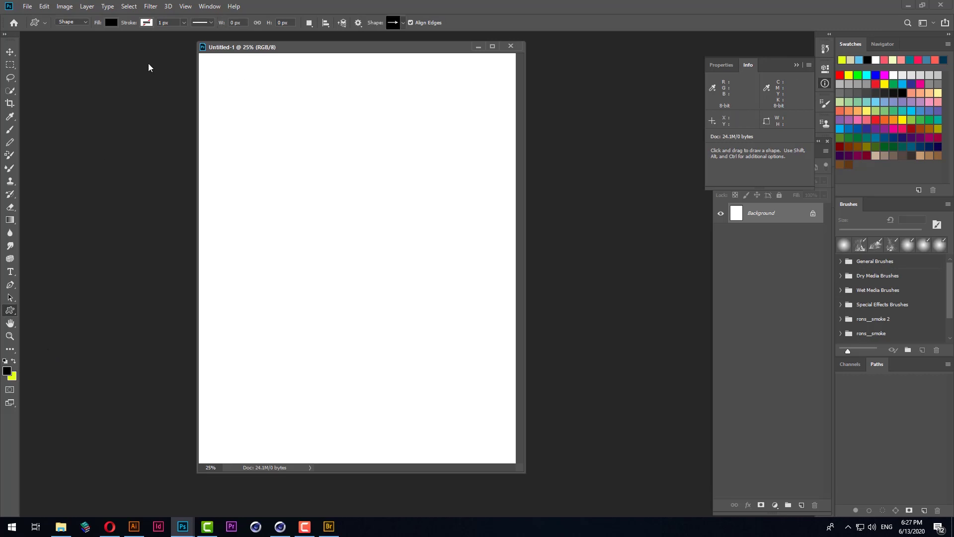
{"action": "left_click", "coordinate": [68, 25]}
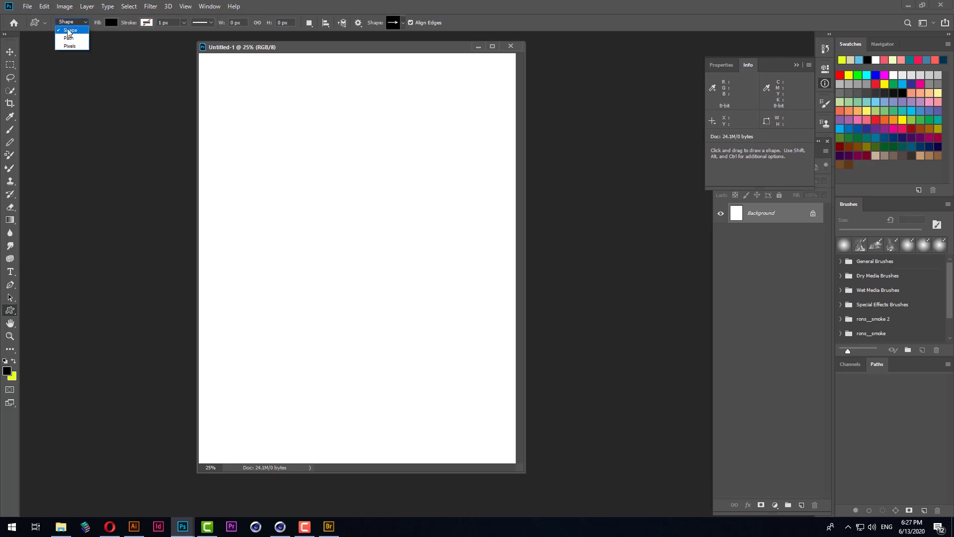
{"action": "left_click", "coordinate": [75, 38]}
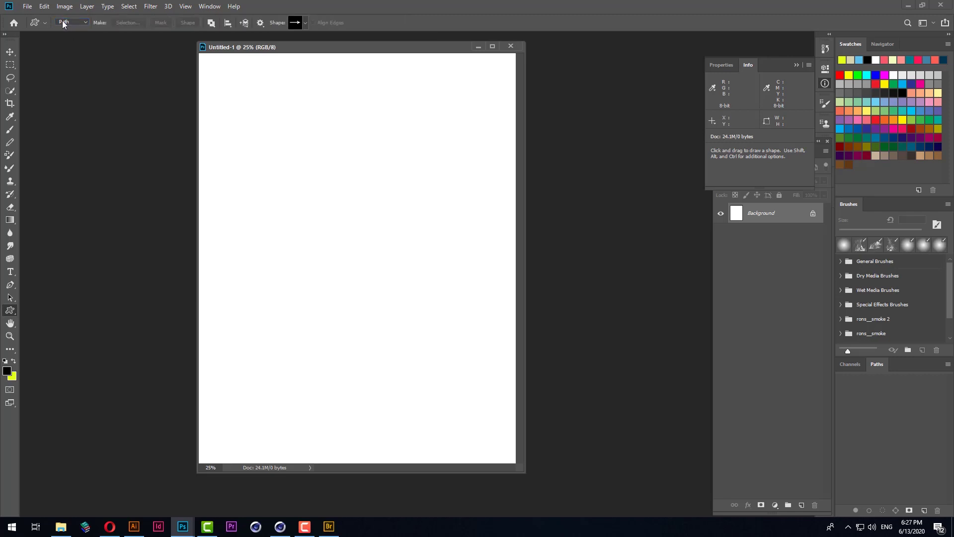
{"action": "left_click", "coordinate": [62, 20]}
Step: Replace the shape picker contents with the All shape set, shown as Large Thumbnails
{"action": "left_click", "coordinate": [304, 21]}
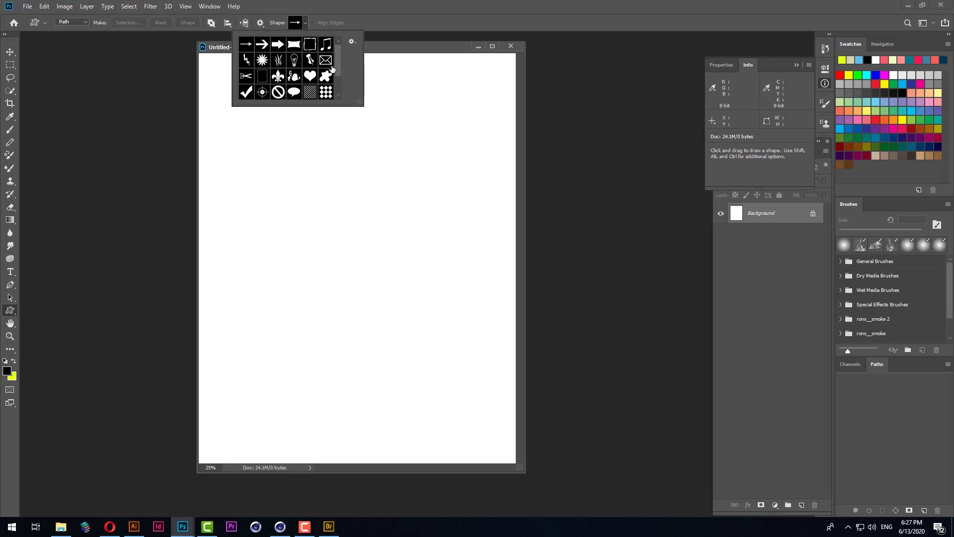
{"action": "left_click_drag", "start_coordinate": [363, 115], "coordinate": [493, 281]}
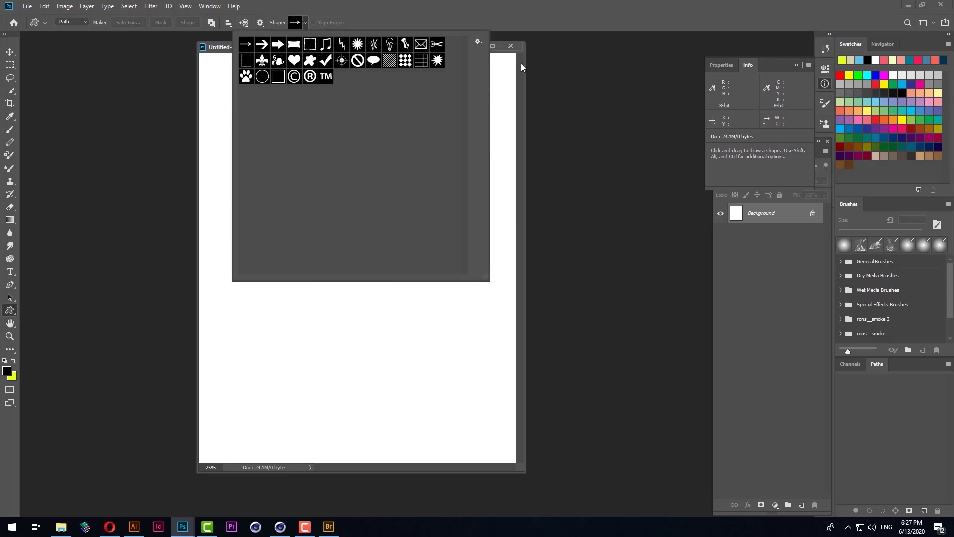
{"action": "left_click", "coordinate": [478, 42]}
{"action": "left_click", "coordinate": [528, 194]}
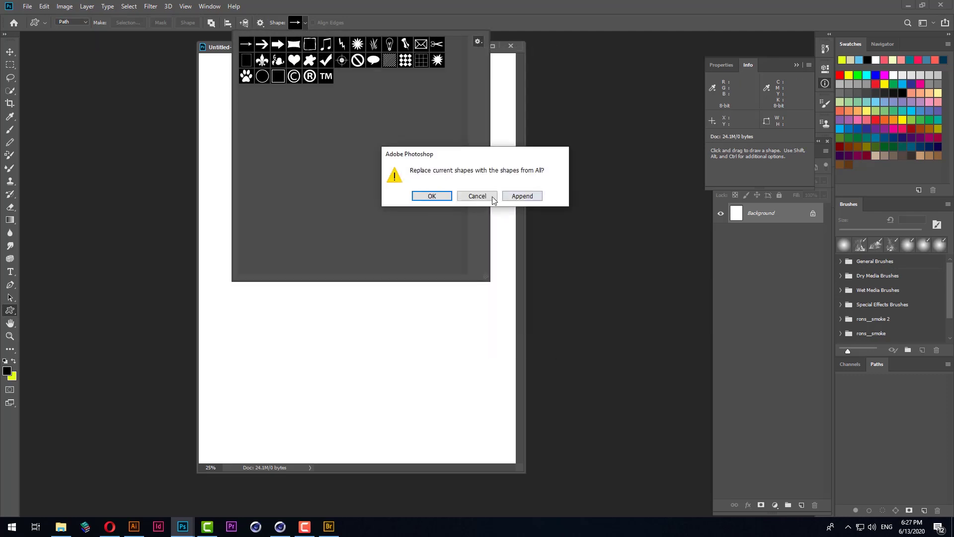
{"action": "left_click", "coordinate": [440, 194]}
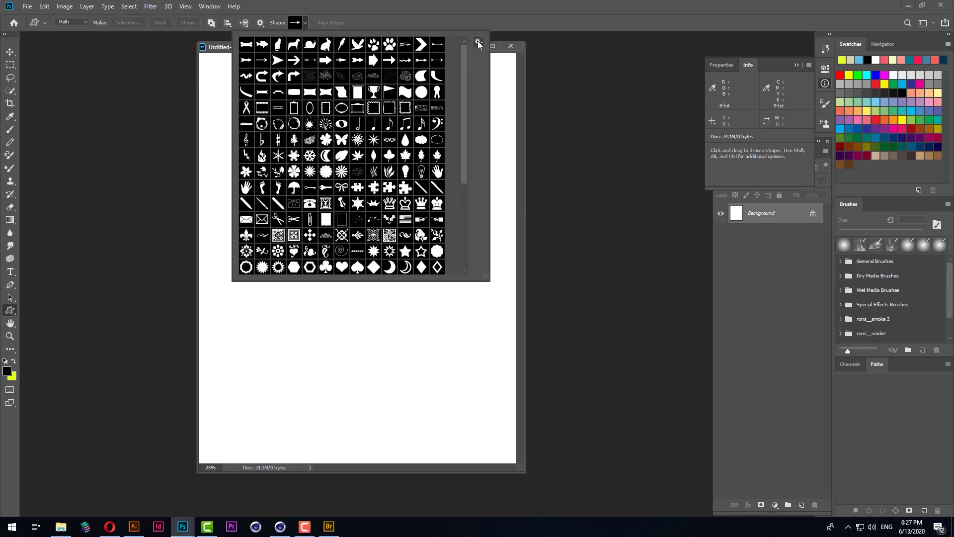
{"action": "left_click", "coordinate": [479, 43]}
{"action": "left_click", "coordinate": [520, 98]}
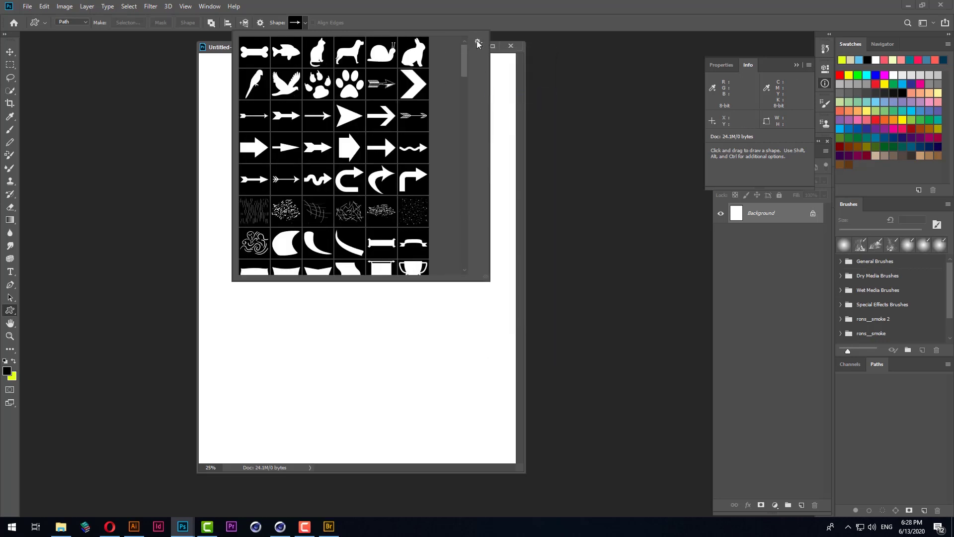
Step: Scroll through the shape library and choose the four-petal ornament shape
{"action": "scroll", "coordinate": [366, 173], "scroll_direction": "down", "scroll_amount": 3}
{"action": "scroll", "coordinate": [366, 173], "scroll_direction": "down", "scroll_amount": 3}
{"action": "scroll", "coordinate": [366, 172], "scroll_direction": "down", "scroll_amount": 2}
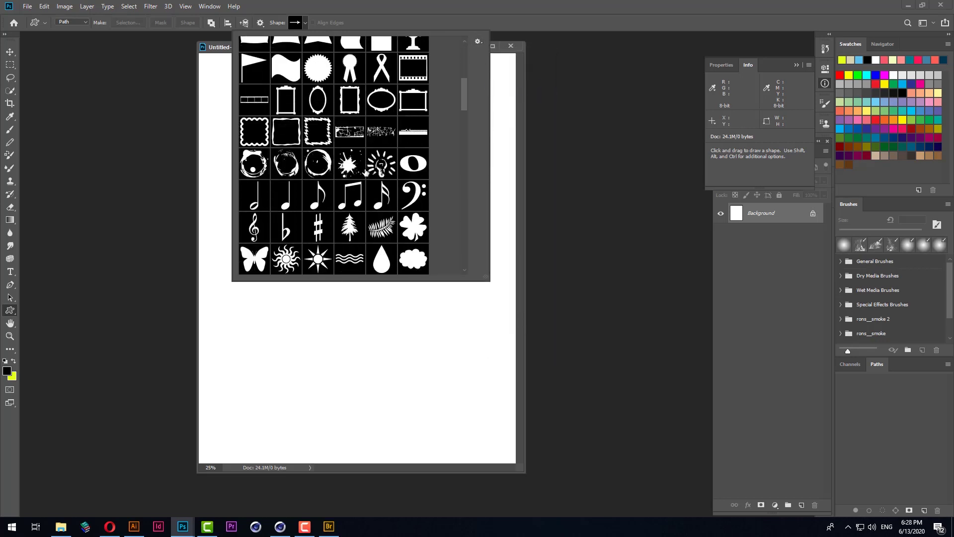
{"action": "scroll", "coordinate": [365, 173], "scroll_direction": "down", "scroll_amount": 3}
{"action": "scroll", "coordinate": [370, 189], "scroll_direction": "down", "scroll_amount": 3}
{"action": "scroll", "coordinate": [375, 204], "scroll_direction": "down", "scroll_amount": 2}
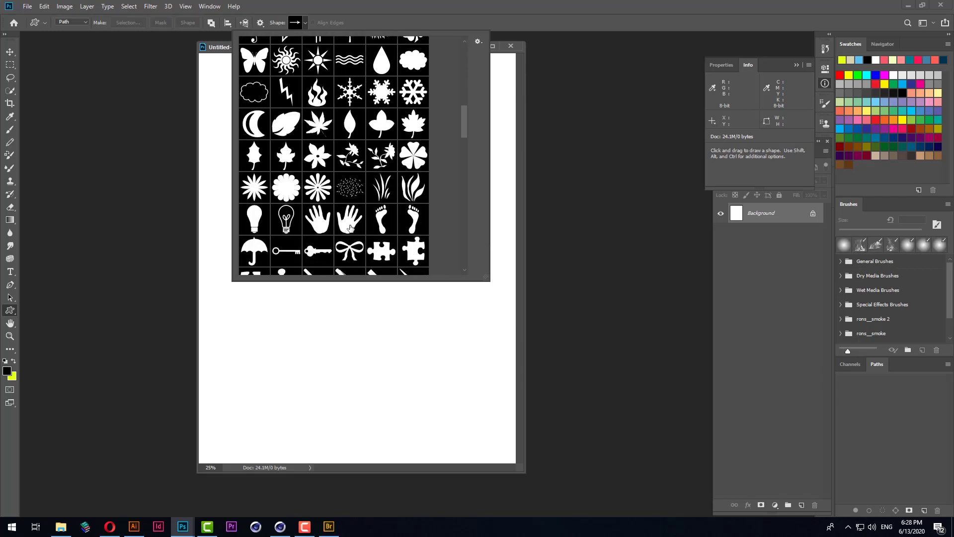
{"action": "scroll", "coordinate": [350, 228], "scroll_direction": "down", "scroll_amount": 3}
{"action": "scroll", "coordinate": [352, 218], "scroll_direction": "down", "scroll_amount": 3}
{"action": "scroll", "coordinate": [353, 209], "scroll_direction": "down", "scroll_amount": 3}
{"action": "scroll", "coordinate": [355, 200], "scroll_direction": "down", "scroll_amount": 1}
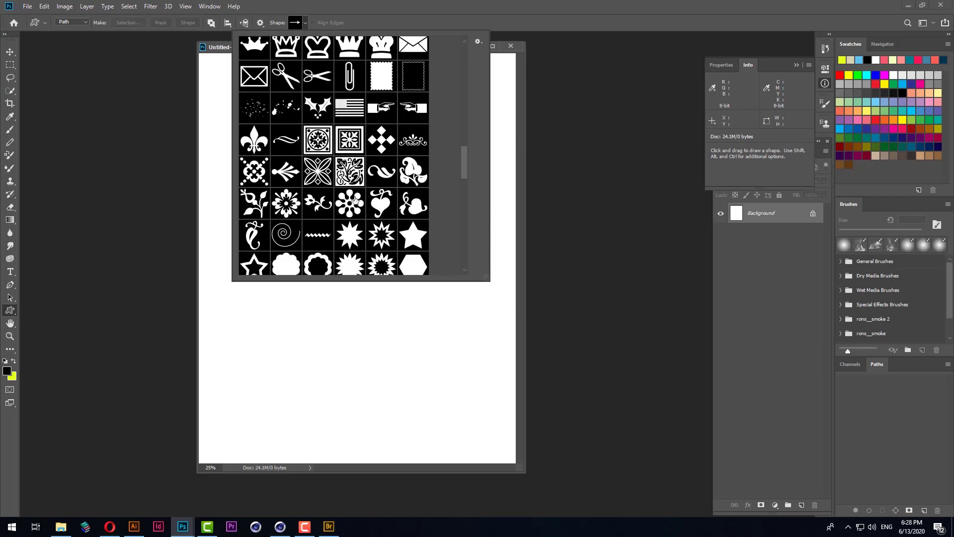
{"action": "left_click", "coordinate": [322, 169]}
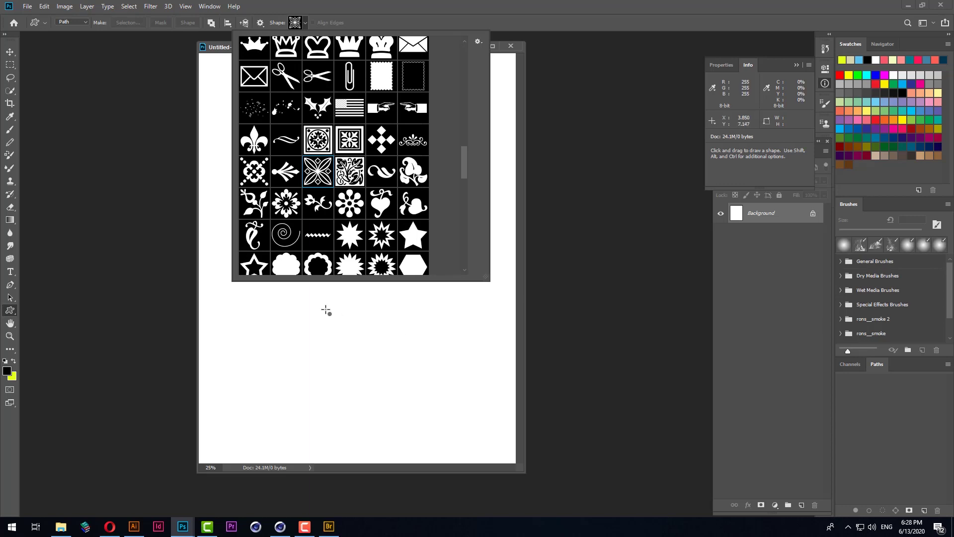
Step: Draw the ornament path near the page bottom, then undo it after the locked-background move fails
{"action": "left_click_drag", "start_coordinate": [309, 300], "coordinate": [427, 417]}
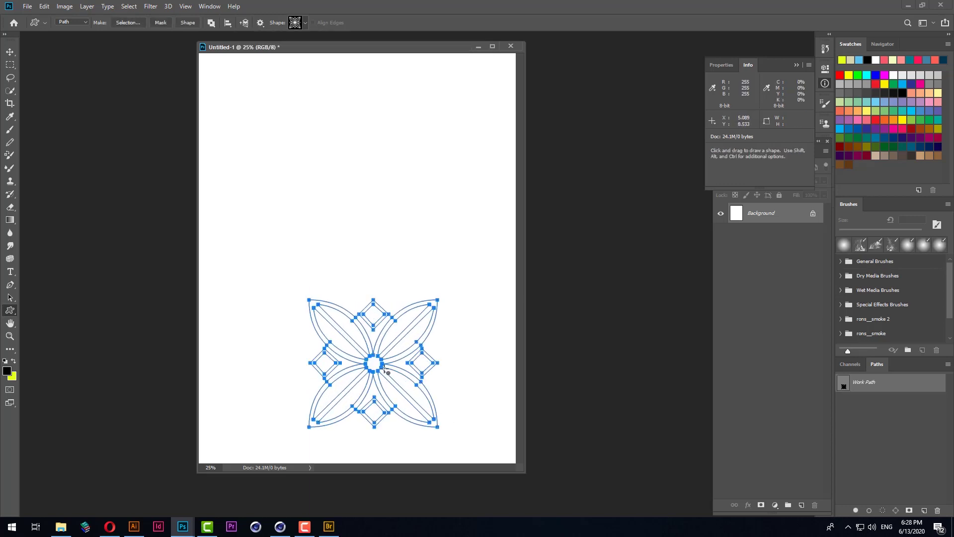
{"action": "key", "text": "v"}
{"action": "left_click_drag", "start_coordinate": [382, 371], "coordinate": [383, 300]}
{"action": "key", "text": "Escape"}
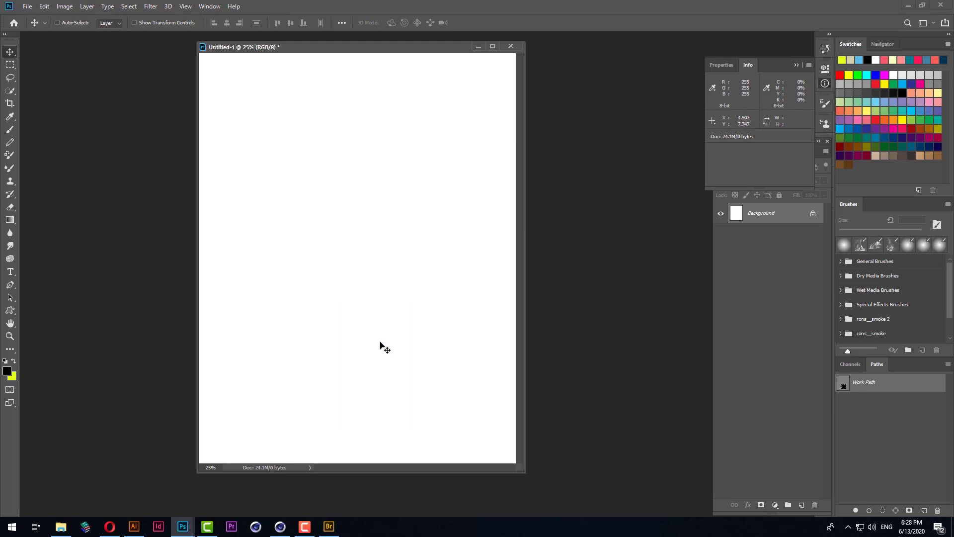
{"action": "left_click_drag", "start_coordinate": [380, 344], "coordinate": [541, 244]}
{"action": "key", "text": "Escape"}
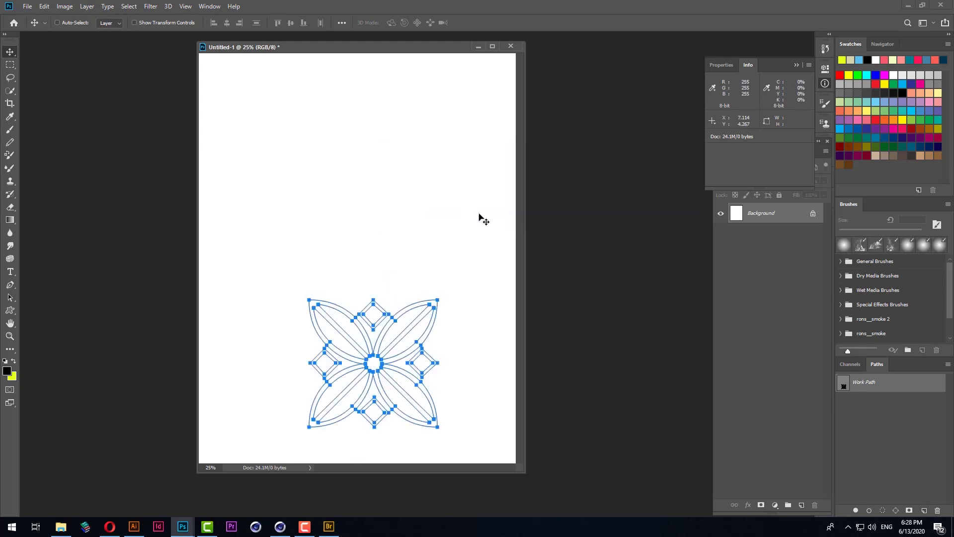
{"action": "key", "text": "ctrl+z"}
Step: Add Layer 1 and redraw the four-petal ornament path in the upper half of the page
{"action": "left_click", "coordinate": [802, 505]}
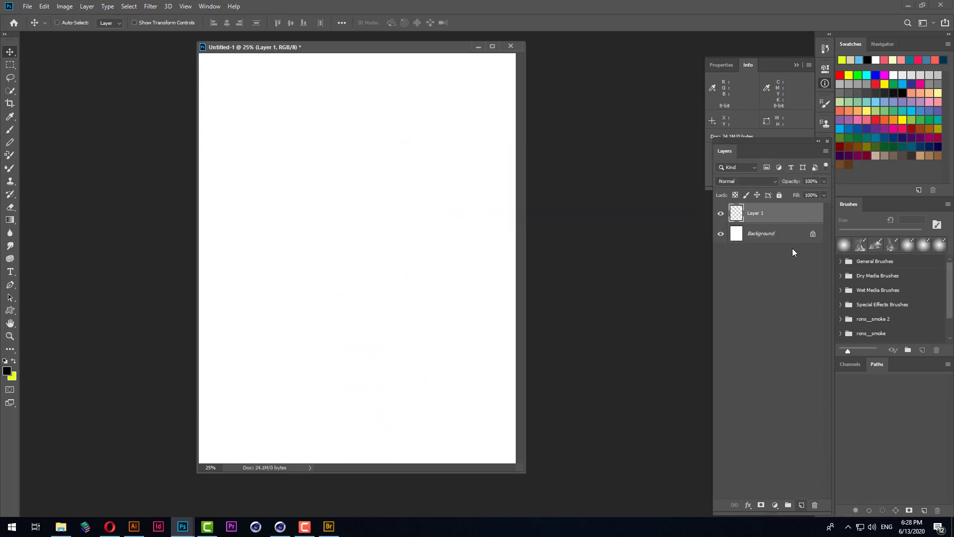
{"action": "left_click", "coordinate": [11, 312]}
{"action": "left_click_drag", "start_coordinate": [261, 128], "coordinate": [435, 359]}
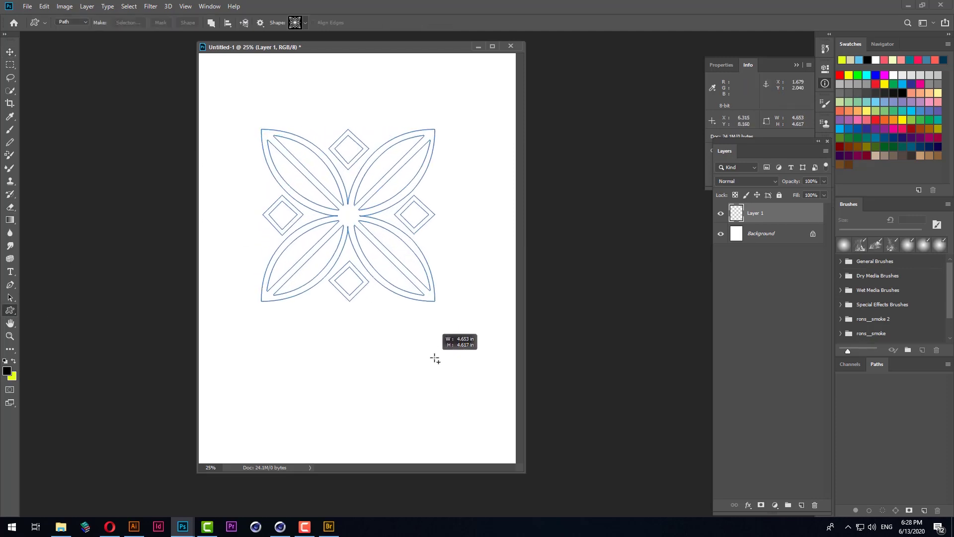
{"action": "left_click", "coordinate": [28, 7]}
{"action": "mouse_move", "coordinate": [45, 142]}
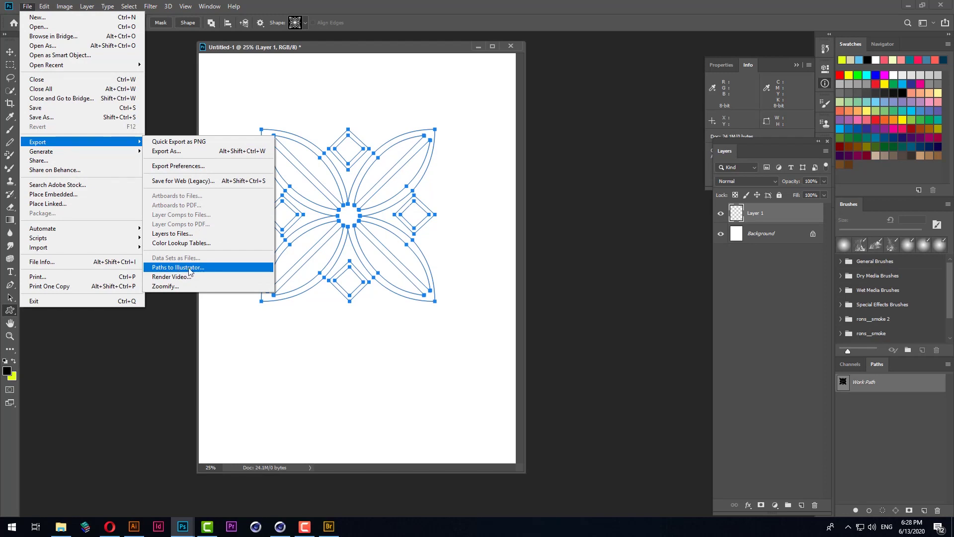
Step: Export the ornament work path via Paths to Illustrator as 'PS' into the TO C4D folder
{"action": "left_click", "coordinate": [168, 268]}
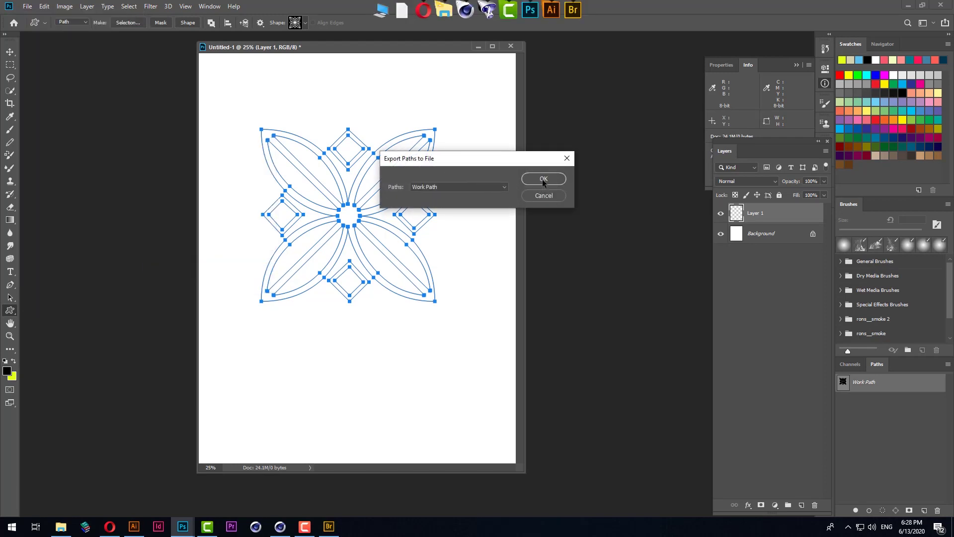
{"action": "left_click", "coordinate": [543, 180]}
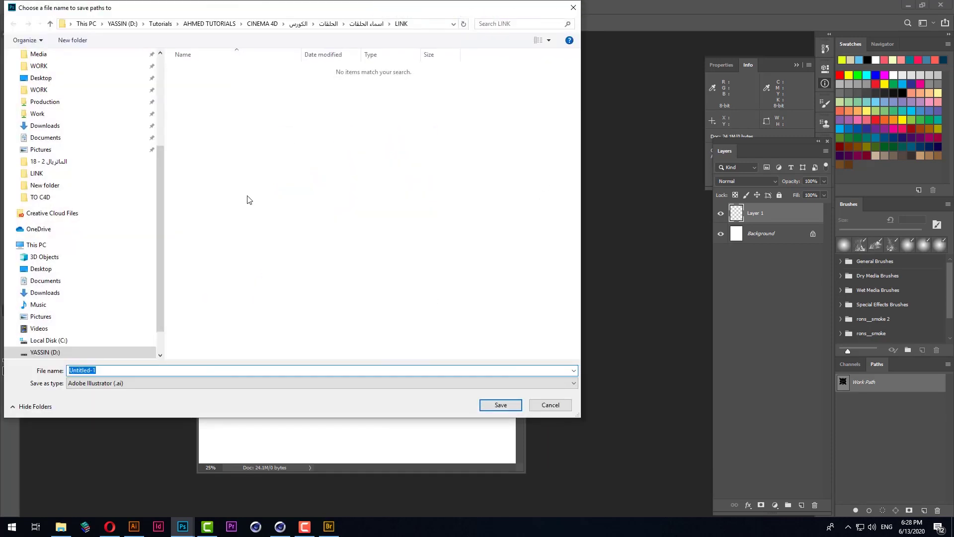
{"action": "left_click", "coordinate": [74, 198]}
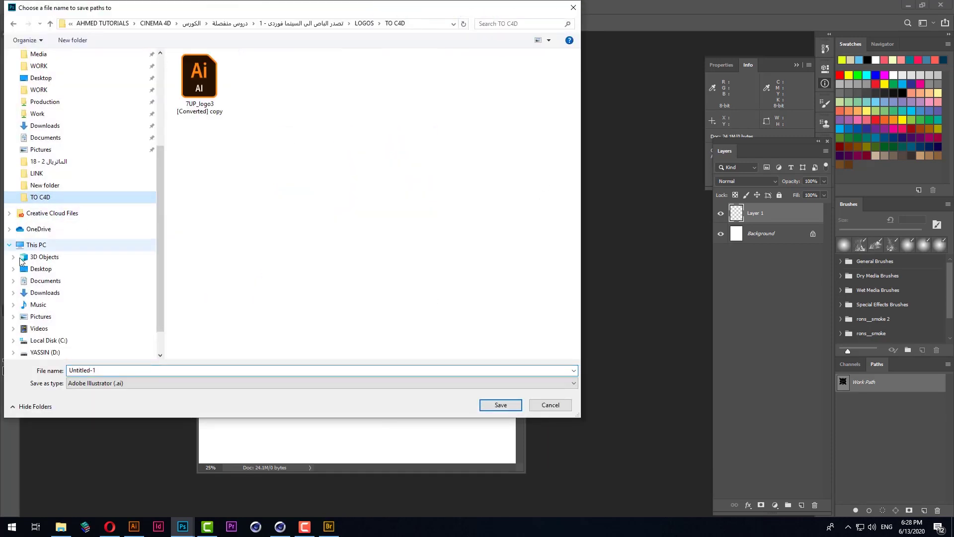
{"action": "left_click", "coordinate": [119, 369]}
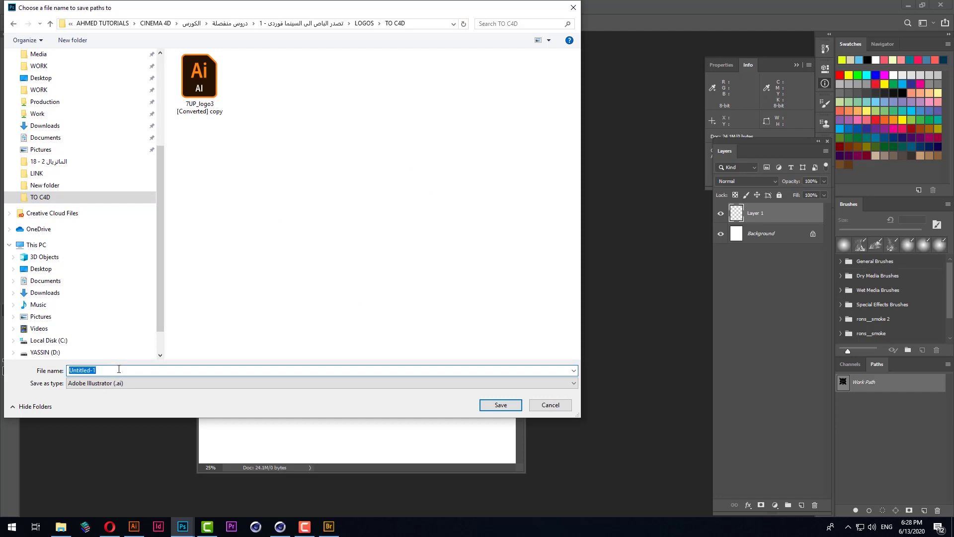
{"action": "type", "text": "p"}
{"action": "left_click", "coordinate": [501, 406]}
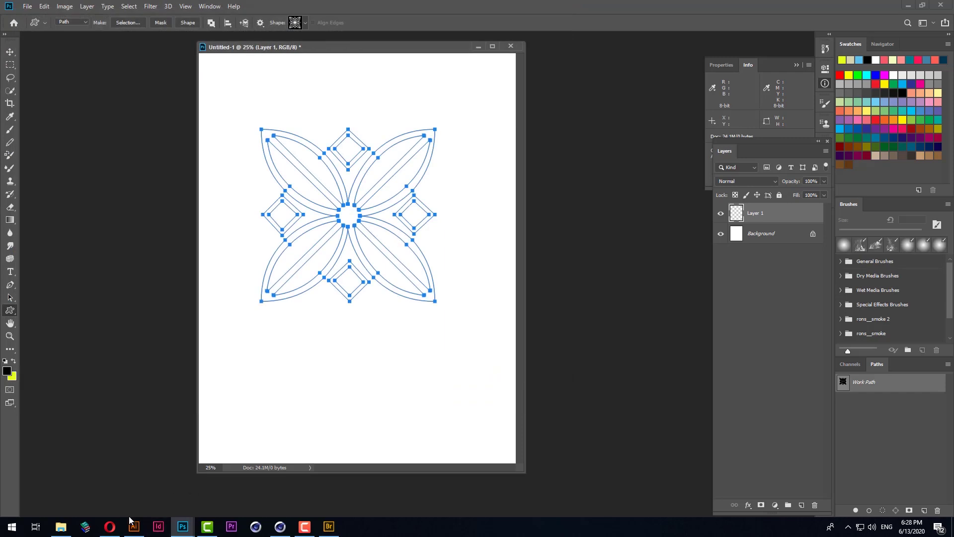
{"action": "left_click", "coordinate": [280, 526]}
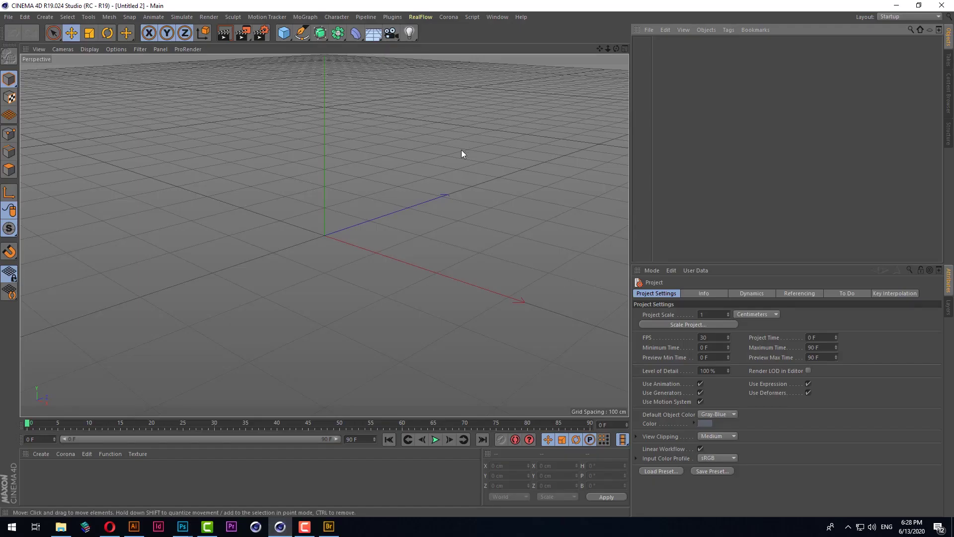
Step: Open the PS.ai paths file in Cinema 4D, accepting the default Illustrator import settings
{"action": "left_click", "coordinate": [8, 17]}
{"action": "left_click", "coordinate": [20, 42]}
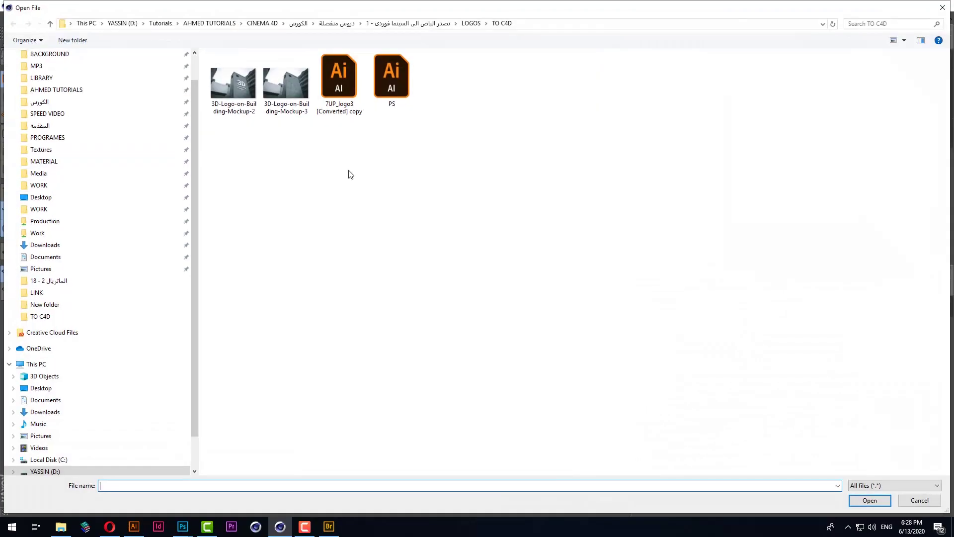
{"action": "double_click", "coordinate": [404, 85]}
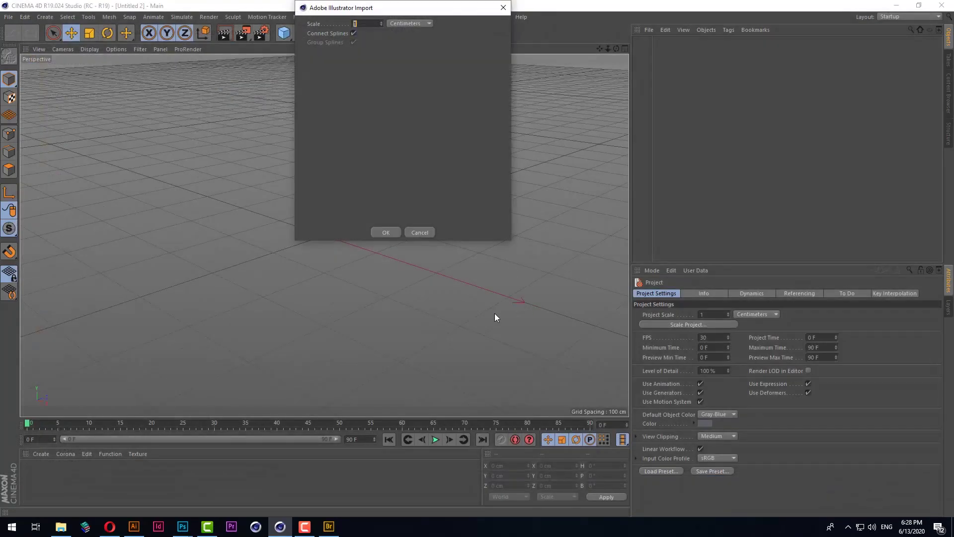
{"action": "left_click", "coordinate": [386, 232]}
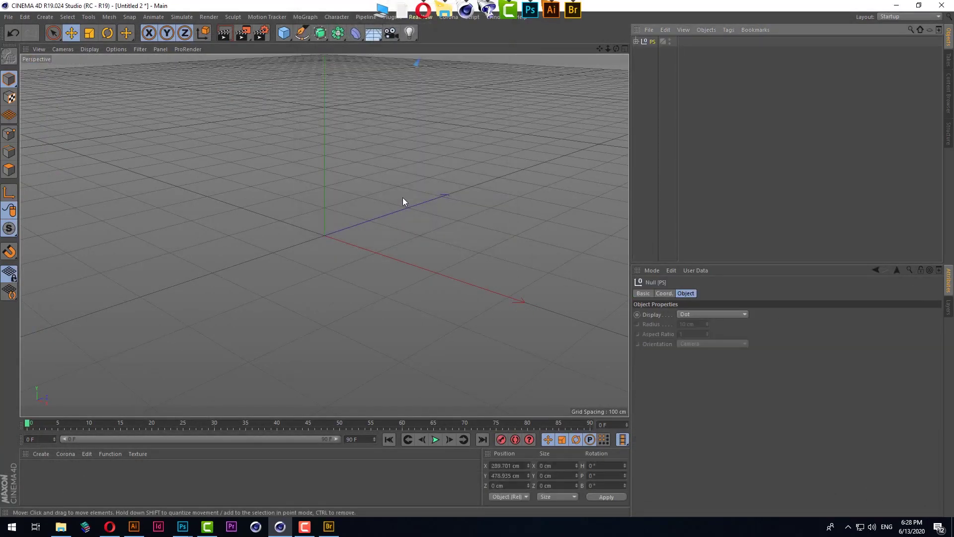
Step: Set the PS null's position to 0 so it sits at the origin, and expand it
{"action": "left_click", "coordinate": [521, 466]}
{"action": "type", "text": "0"}
{"action": "key", "text": "Tab"}
{"action": "type", "text": "0"}
{"action": "key", "text": "Tab"}
{"action": "type", "text": "0"}
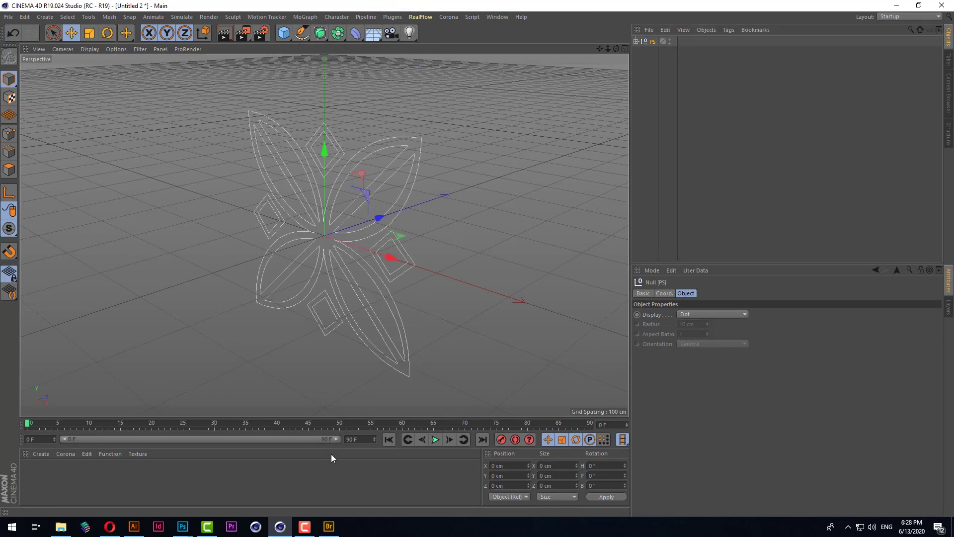
{"action": "scroll", "coordinate": [381, 288], "scroll_direction": "up", "scroll_amount": 5}
{"action": "left_click_drag", "start_coordinate": [381, 288], "coordinate": [332, 291], "text": "alt"}
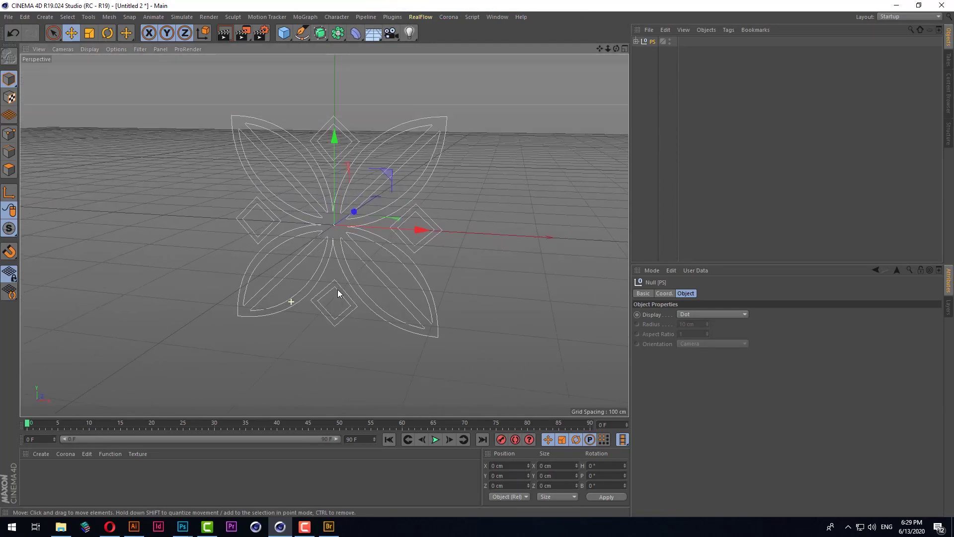
{"action": "left_click", "coordinate": [636, 41]}
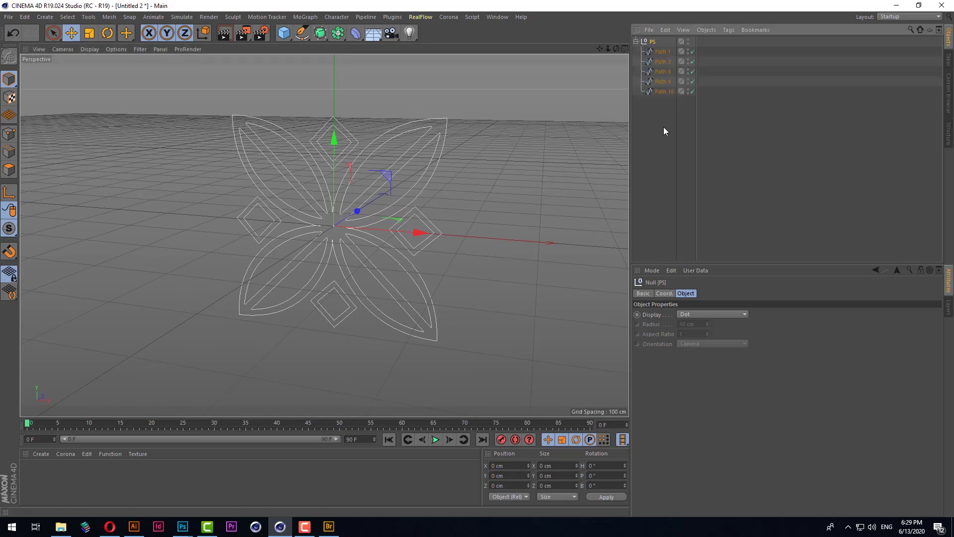
Step: Nudge the Path 16 diamond, then test-move the flower spline Path 1 and undo it
{"action": "left_click", "coordinate": [657, 91]}
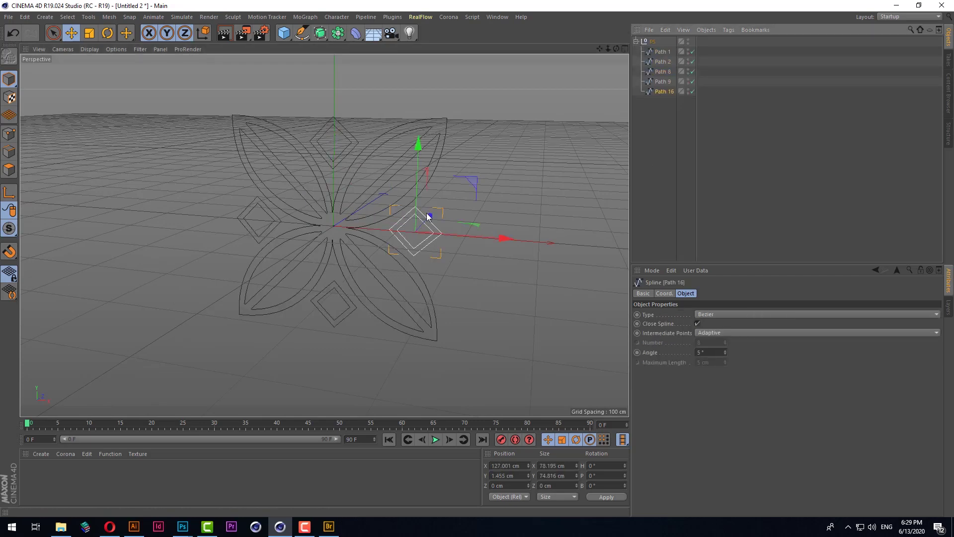
{"action": "left_click_drag", "start_coordinate": [462, 195], "coordinate": [438, 218]}
{"action": "left_click", "coordinate": [356, 151]}
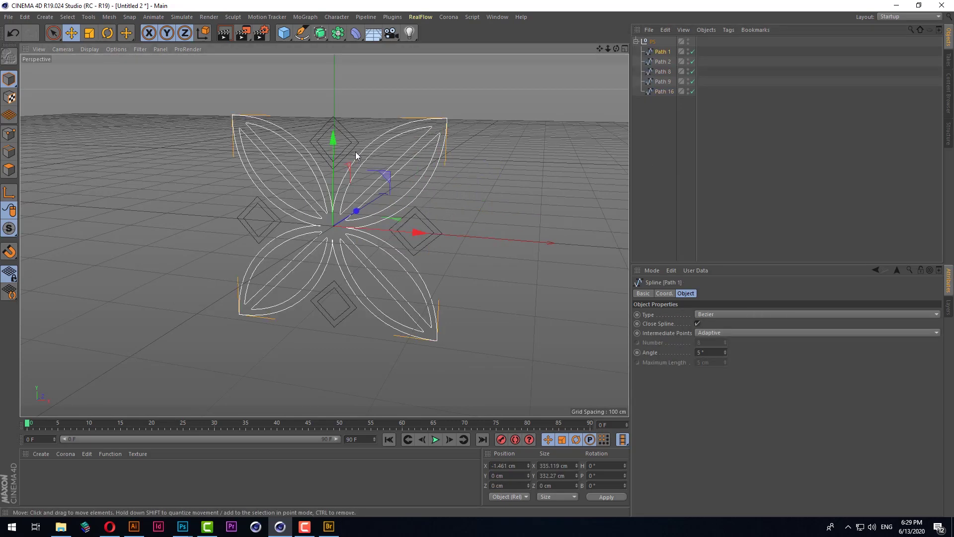
{"action": "mouse_move", "coordinate": [350, 214]}
{"action": "left_mouse_down"}
{"action": "mouse_move", "coordinate": [380, 239]}
{"action": "mouse_move", "coordinate": [367, 265]}
{"action": "left_mouse_up"}
{"action": "key", "text": "ctrl+z"}
Step: Turn off Close Spline on Path 1 and inspect the open outline from a tilted angle
{"action": "scroll", "coordinate": [326, 221], "scroll_direction": "up", "scroll_amount": 2}
{"action": "scroll", "coordinate": [334, 231], "scroll_direction": "up", "scroll_amount": 5}
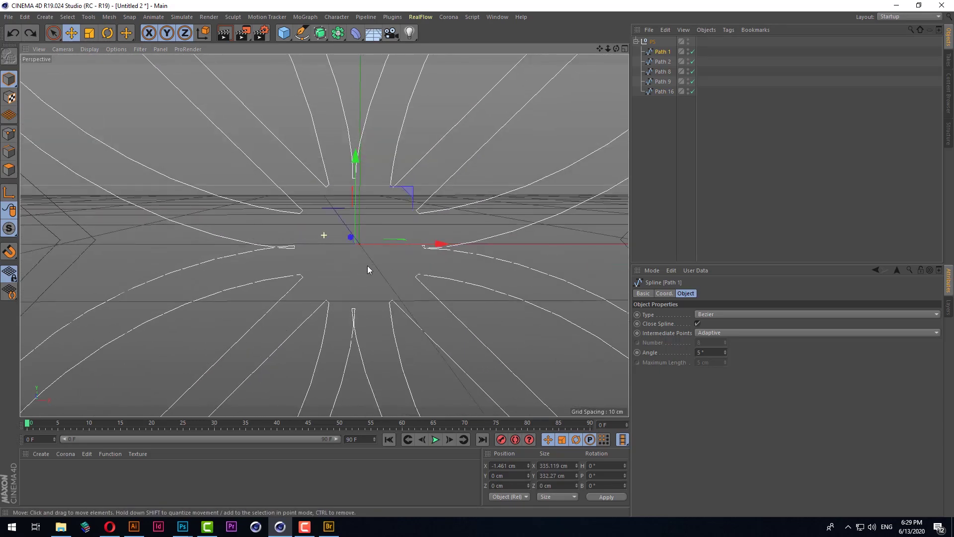
{"action": "scroll", "coordinate": [368, 258], "scroll_direction": "down", "scroll_amount": 5}
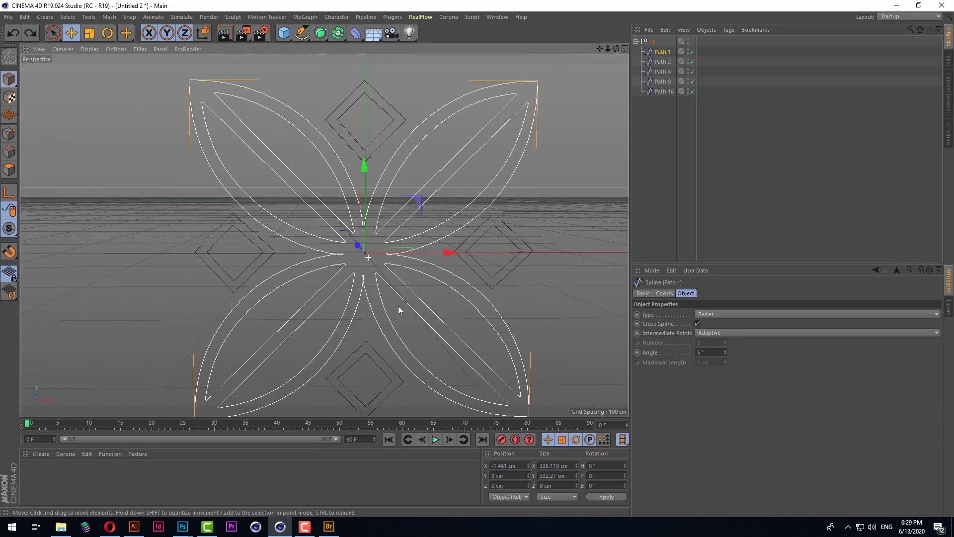
{"action": "left_click", "coordinate": [698, 323]}
{"action": "scroll", "coordinate": [369, 268], "scroll_direction": "down", "scroll_amount": 3}
{"action": "mouse_move", "coordinate": [369, 268]}
{"action": "left_mouse_down", "text": "alt"}
{"action": "mouse_move", "coordinate": [365, 301]}
{"action": "mouse_move", "coordinate": [476, 154]}
{"action": "left_mouse_up", "text": "alt"}
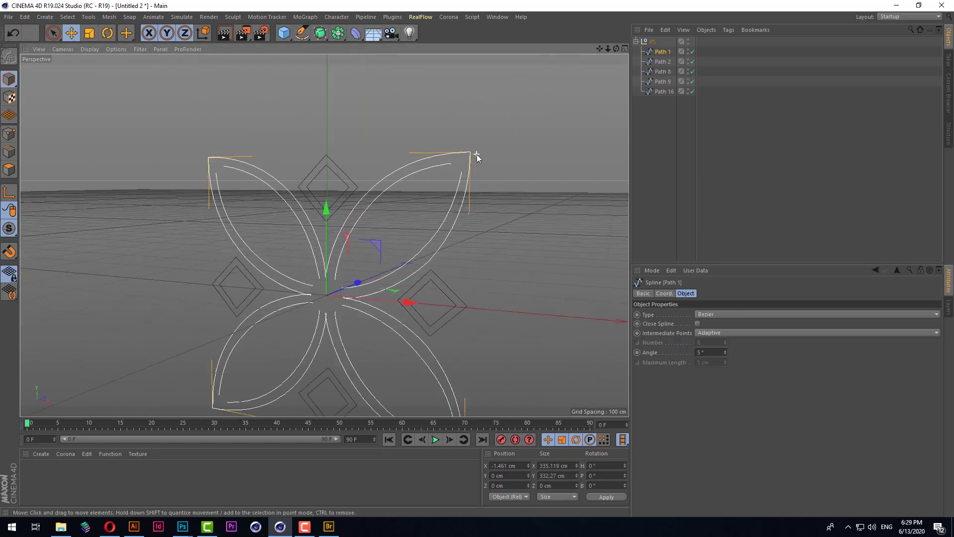
{"action": "scroll", "coordinate": [477, 154], "scroll_direction": "up", "scroll_amount": 3}
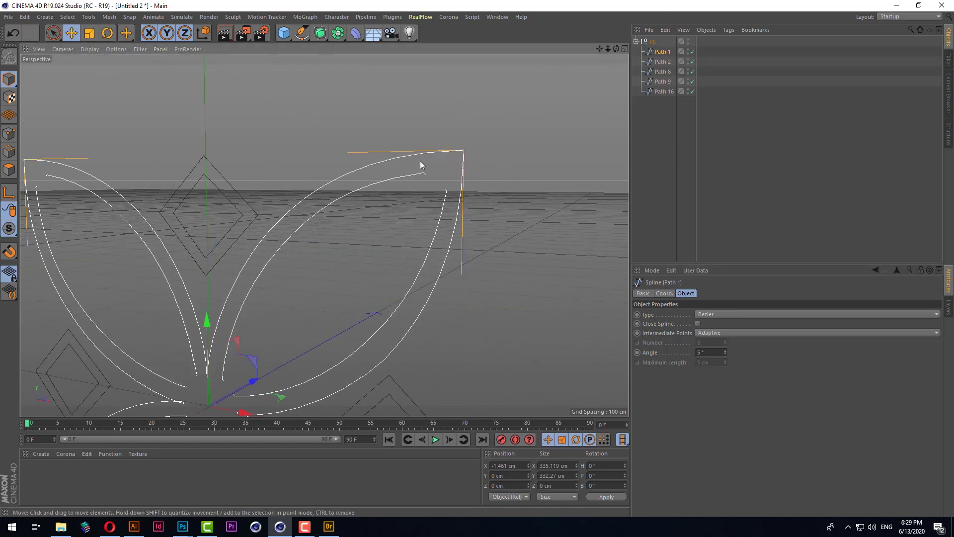
{"action": "scroll", "coordinate": [466, 189], "scroll_direction": "down", "scroll_amount": 3}
{"action": "scroll", "coordinate": [171, 183], "scroll_direction": "up", "scroll_amount": 3}
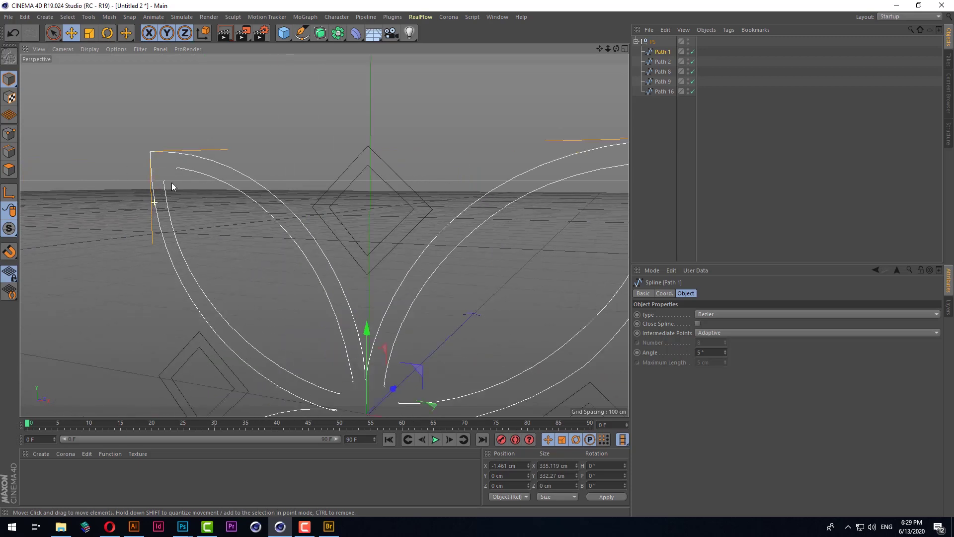
{"action": "scroll", "coordinate": [223, 192], "scroll_direction": "down", "scroll_amount": 2}
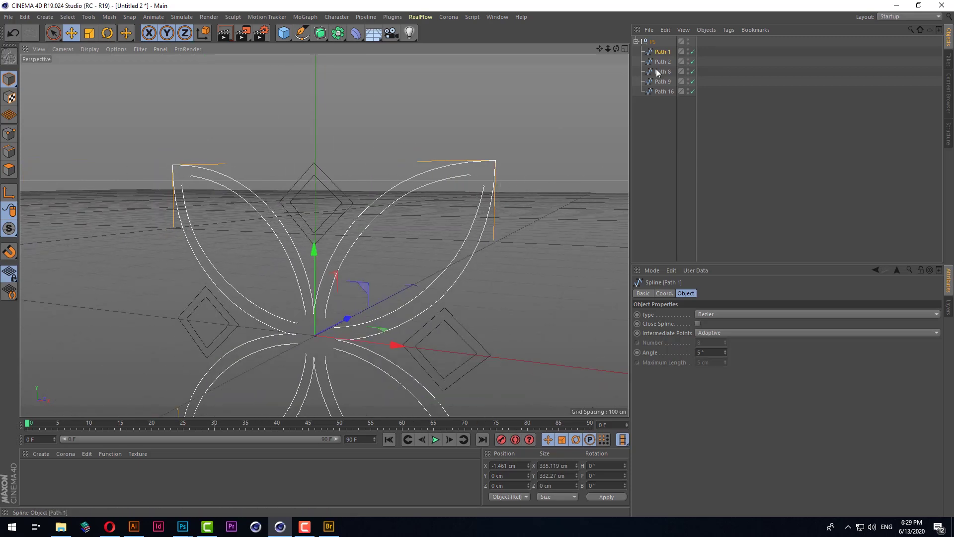
{"action": "left_click", "coordinate": [322, 35]}
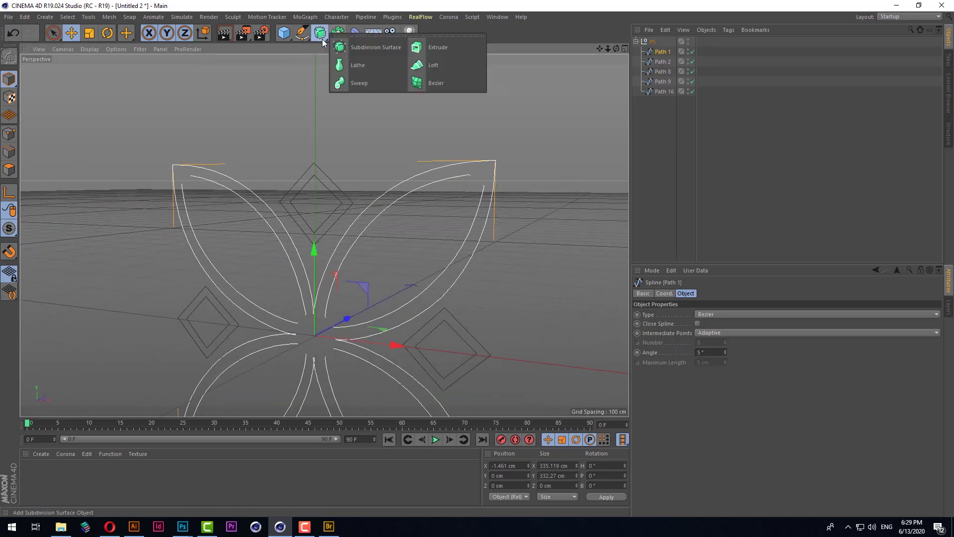
{"action": "left_click", "coordinate": [431, 52], "text": "alt"}
{"action": "left_click_drag", "start_coordinate": [406, 300], "coordinate": [496, 227], "text": "alt"}
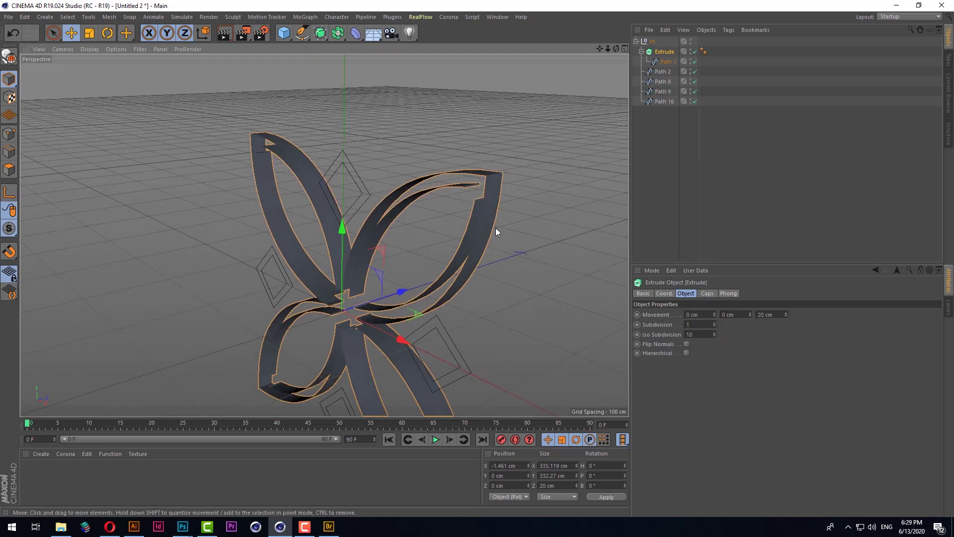
{"action": "mouse_move", "coordinate": [362, 202]}
{"action": "left_mouse_down", "text": "alt"}
{"action": "mouse_move", "coordinate": [486, 186]}
{"action": "mouse_move", "coordinate": [374, 291]}
{"action": "mouse_move", "coordinate": [386, 178]}
{"action": "mouse_move", "coordinate": [355, 242]}
{"action": "mouse_move", "coordinate": [232, 199]}
{"action": "left_mouse_up", "text": "alt"}
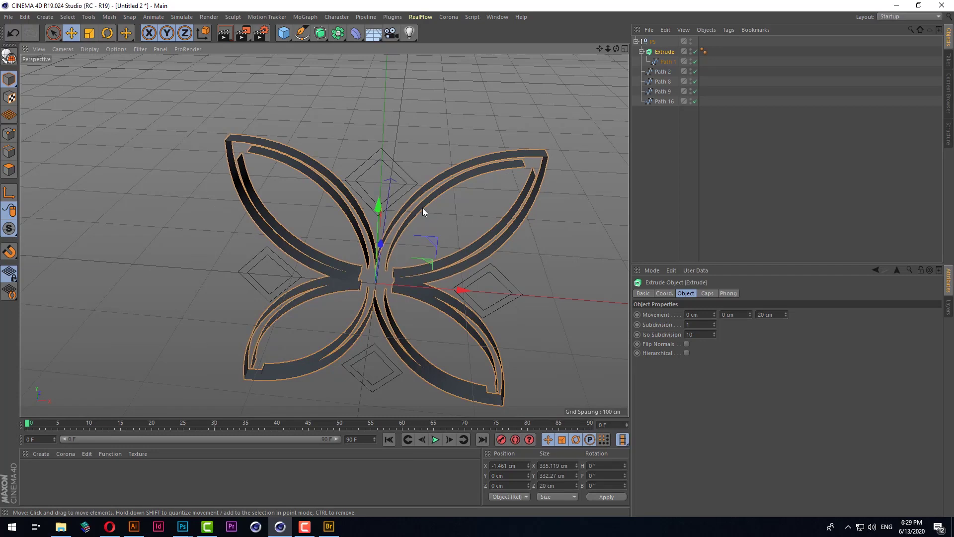
{"action": "key", "text": "ctrl+z"}
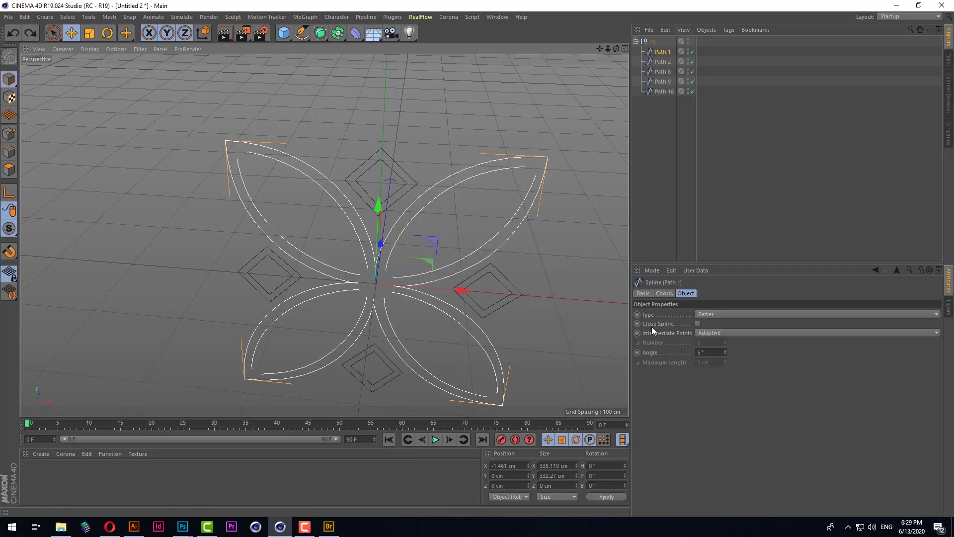
Step: Re-enable Close Spline on Path 1, then test an Extrude on it and undo it
{"action": "left_click", "coordinate": [698, 323]}
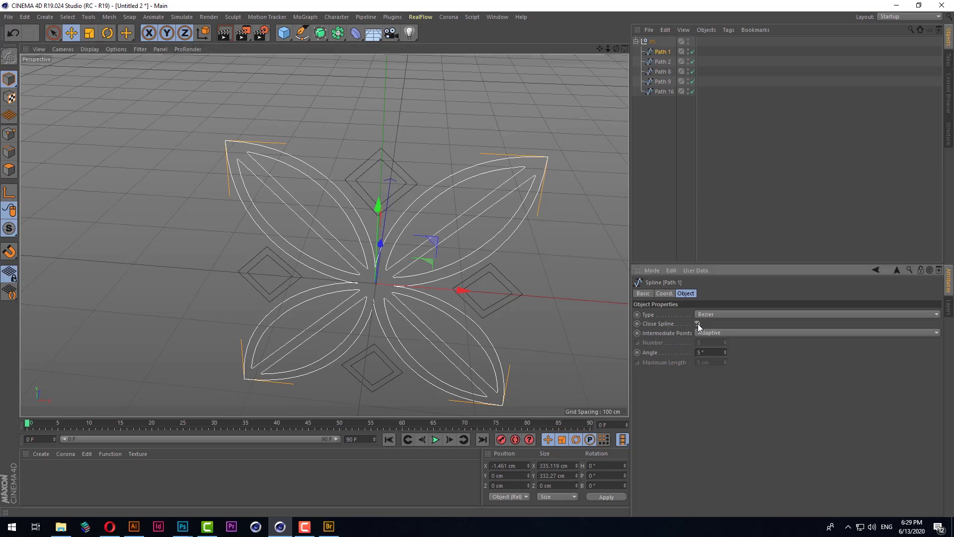
{"action": "scroll", "coordinate": [538, 193], "scroll_direction": "up", "scroll_amount": 3}
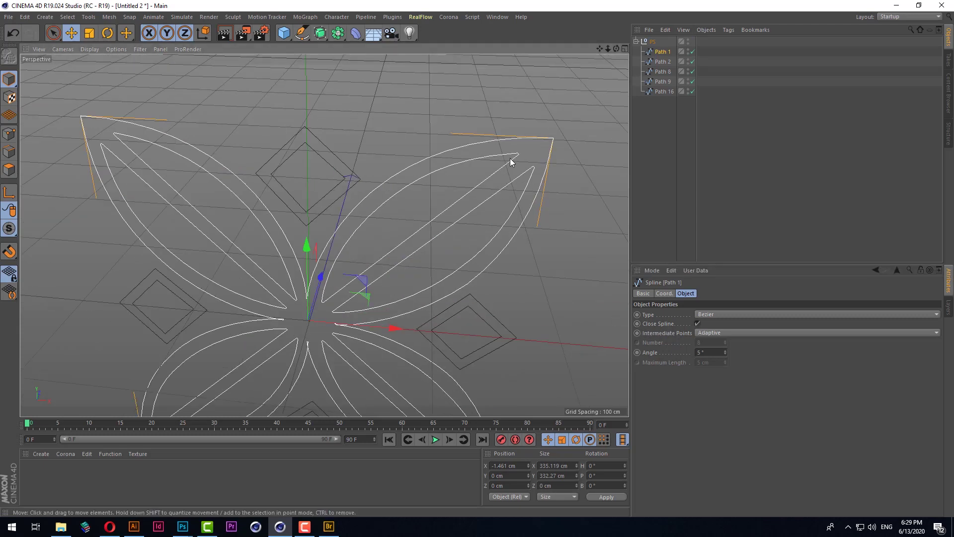
{"action": "mouse_move", "coordinate": [320, 33]}
{"action": "left_mouse_down"}
{"action": "mouse_move", "coordinate": [419, 51]}
{"action": "mouse_move", "coordinate": [463, 258]}
{"action": "mouse_move", "coordinate": [445, 211]}
{"action": "mouse_move", "coordinate": [502, 203]}
{"action": "mouse_move", "coordinate": [451, 243]}
{"action": "mouse_move", "coordinate": [431, 244]}
{"action": "left_mouse_up"}
{"action": "key", "text": "ctrl+z"}
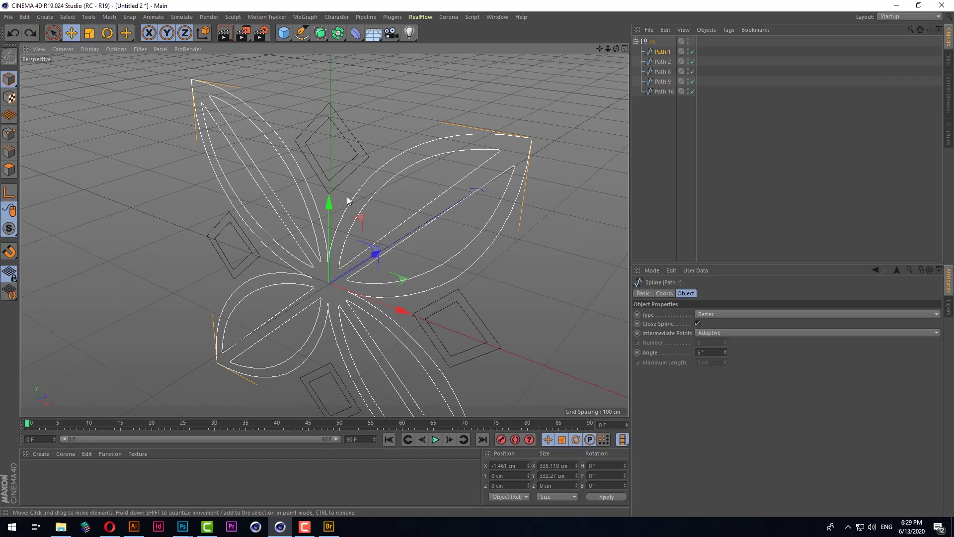
{"action": "mouse_move", "coordinate": [300, 253]}
{"action": "left_mouse_down", "text": "alt"}
{"action": "mouse_move", "coordinate": [398, 219]}
{"action": "mouse_move", "coordinate": [317, 314]}
{"action": "left_mouse_up", "text": "alt"}
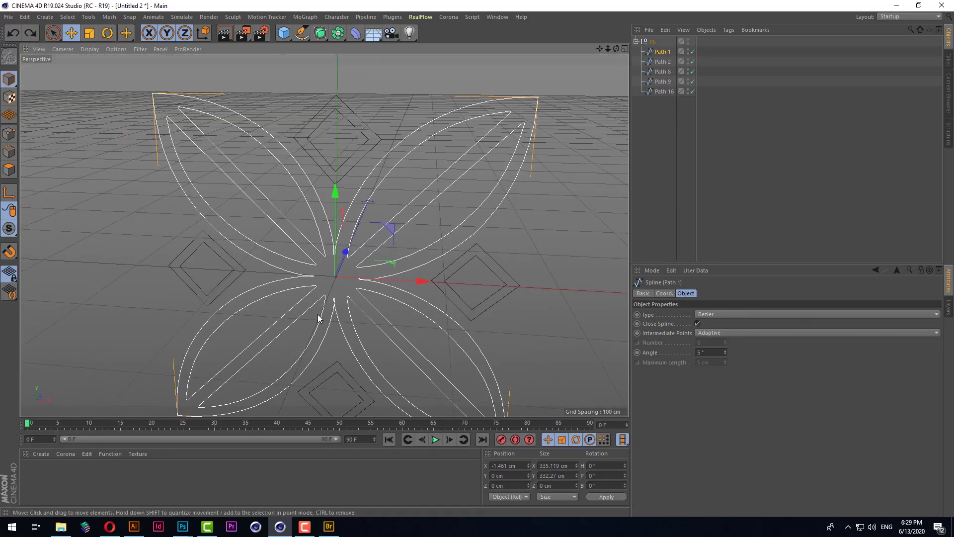
{"action": "left_click", "coordinate": [636, 41]}
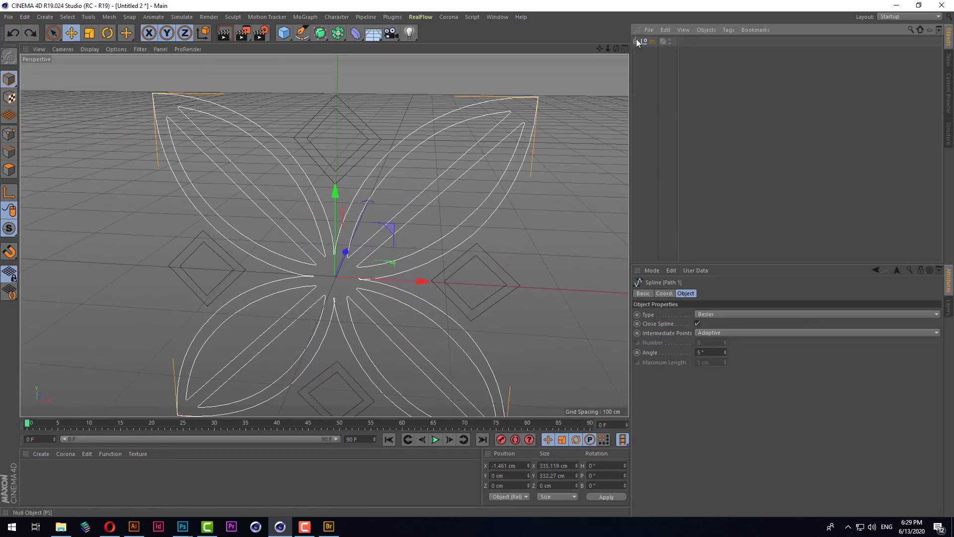
Step: Delete the selected PS null and its imported ornament splines from Untitled 2
{"action": "key", "text": "Delete"}
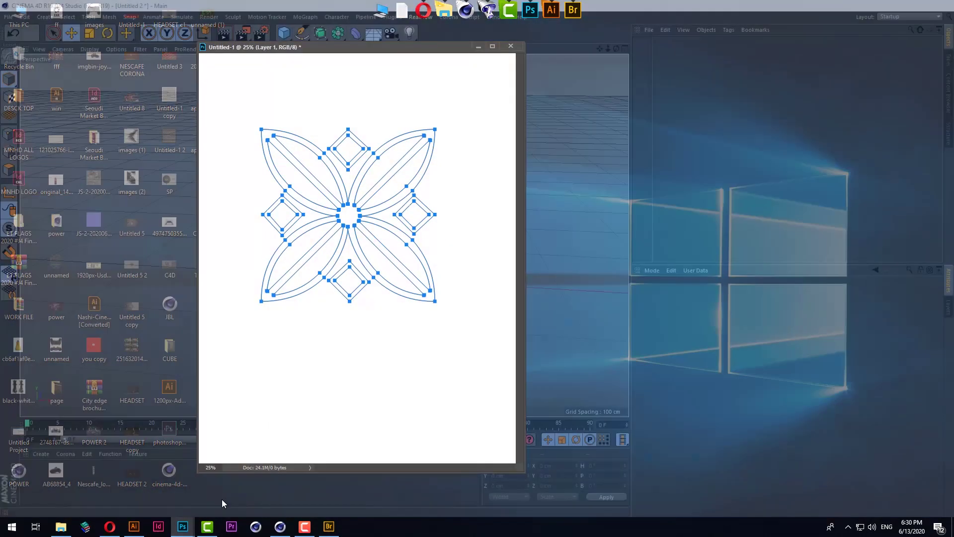
Step: Check Photoshop's File > Export options without exporting, then return to the 7UP logo in Illustrator
{"action": "left_click", "coordinate": [223, 504]}
{"action": "left_click", "coordinate": [27, 6]}
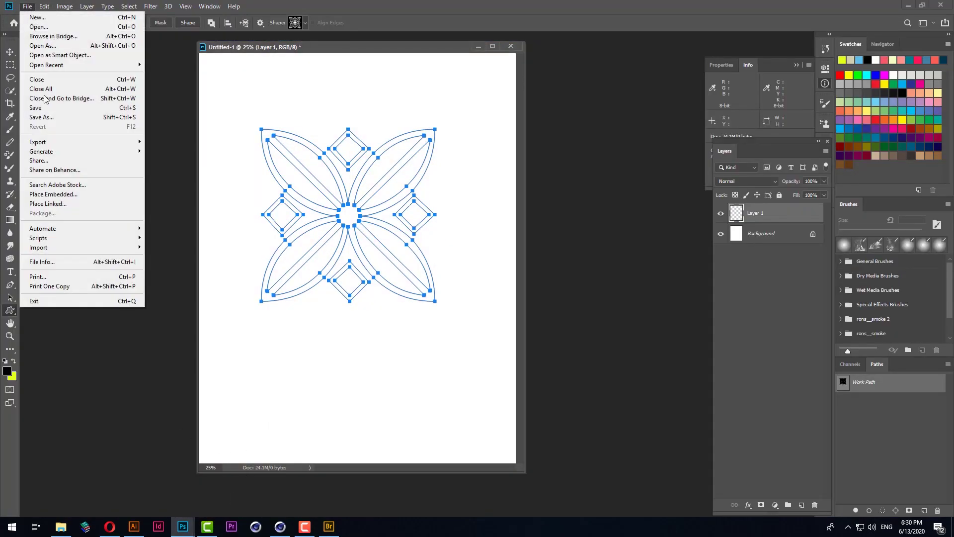
{"action": "mouse_move", "coordinate": [37, 141]}
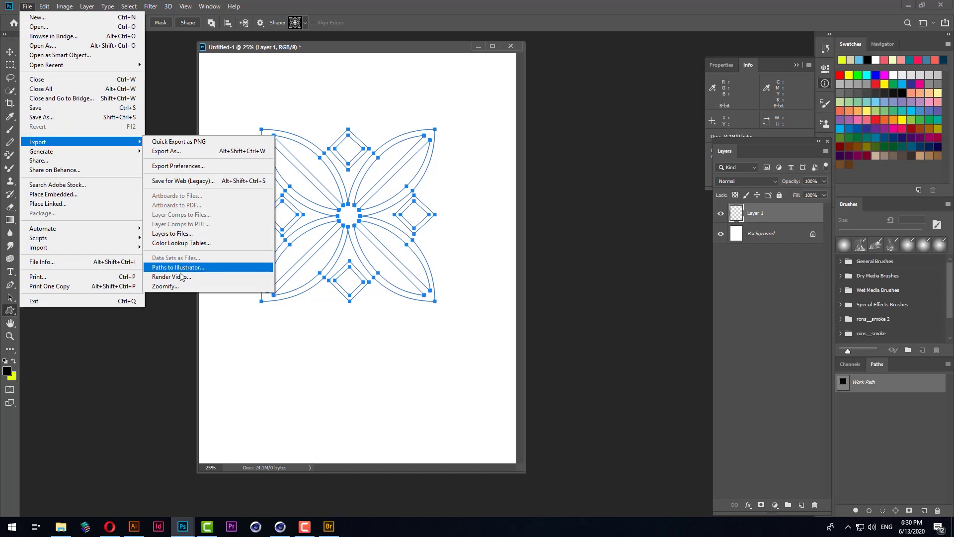
{"action": "left_click", "coordinate": [406, 312]}
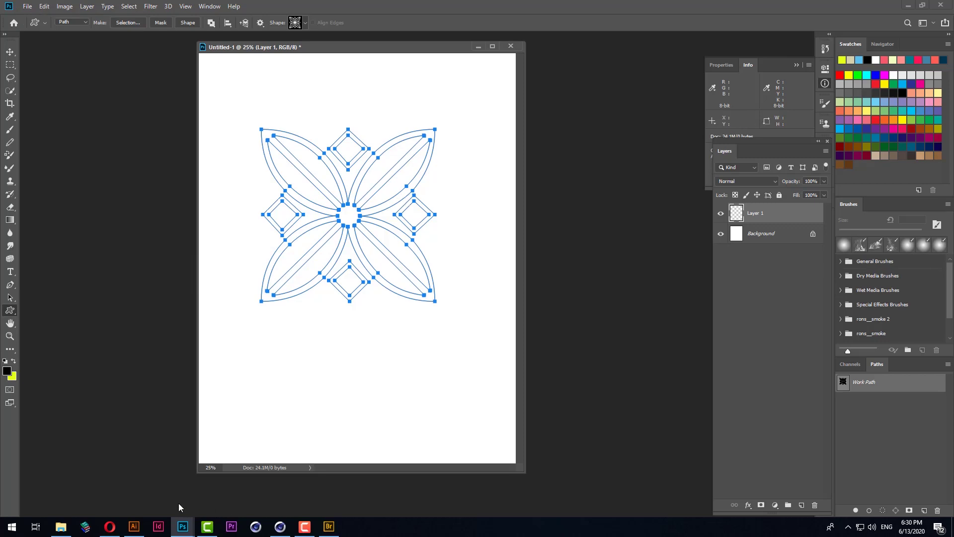
{"action": "left_click", "coordinate": [133, 526]}
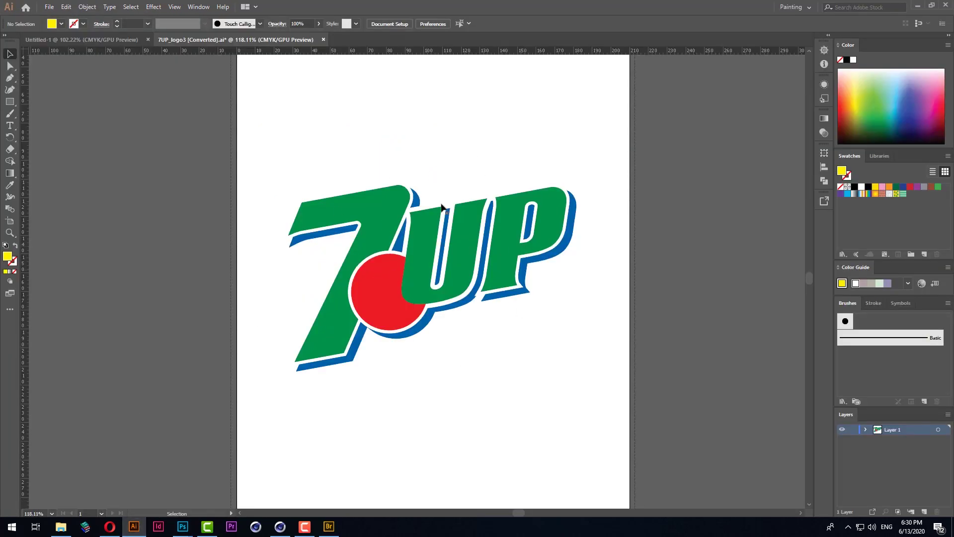
{"action": "key", "text": "ctrl+alt+s"}
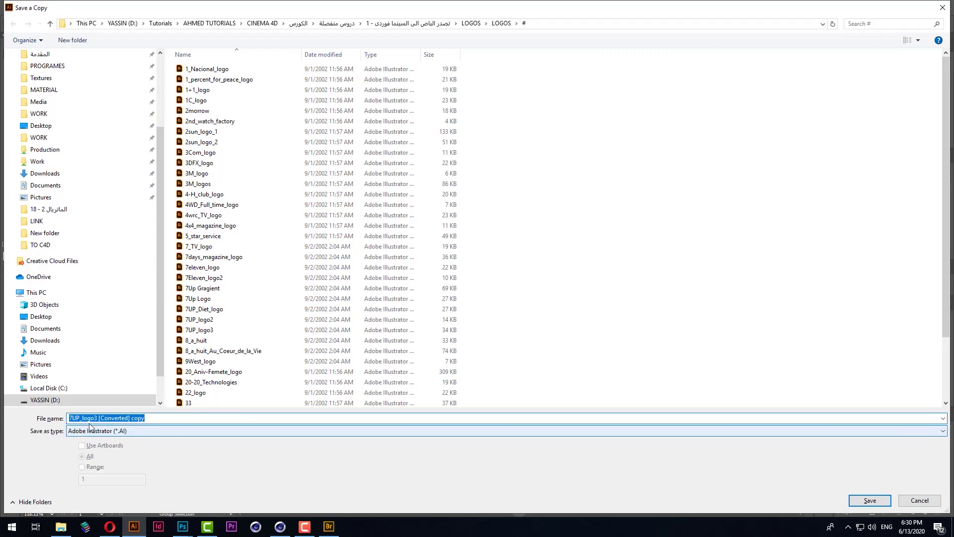
{"action": "left_click", "coordinate": [920, 501]}
{"action": "left_click", "coordinate": [375, 202]}
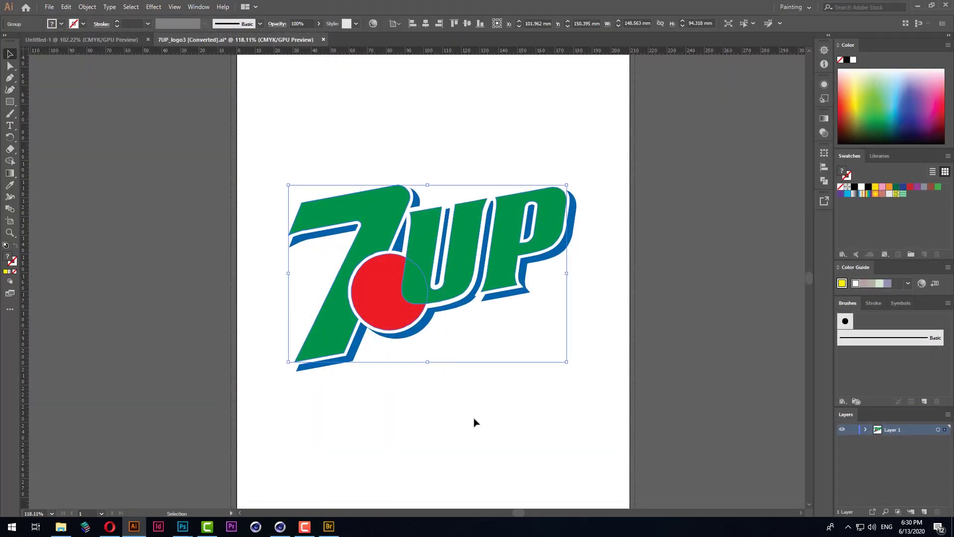
{"action": "mouse_move", "coordinate": [473, 422]}
{"action": "left_mouse_down"}
{"action": "mouse_move", "coordinate": [464, 426]}
{"action": "mouse_move", "coordinate": [511, 467]}
{"action": "left_mouse_up"}
{"action": "left_click", "coordinate": [513, 430]}
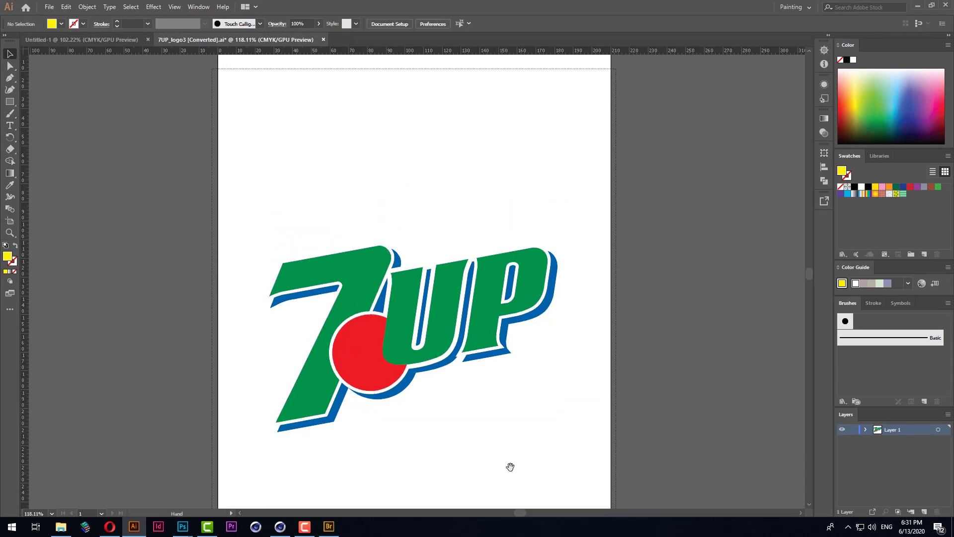
{"action": "left_click_drag", "start_coordinate": [425, 383], "coordinate": [452, 357]}
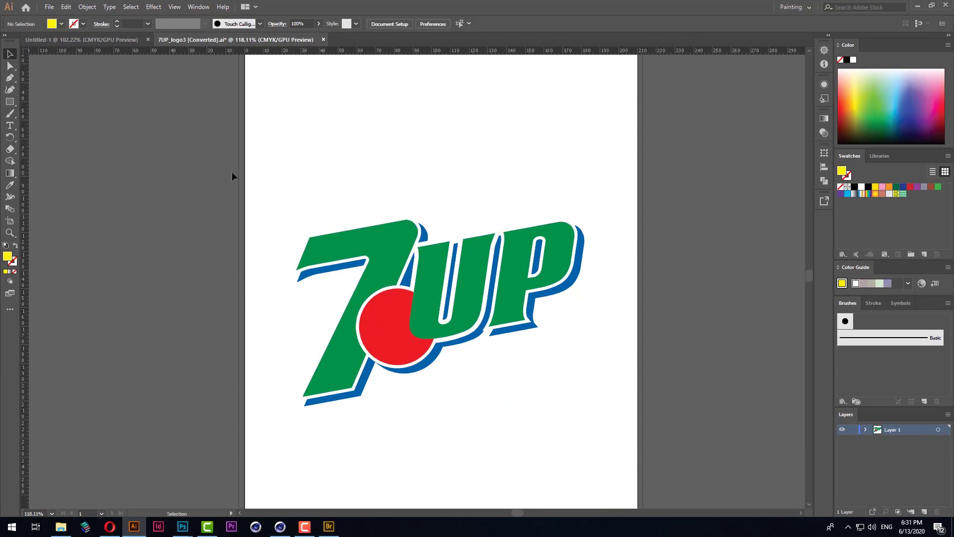
{"action": "key", "text": "ctrl+a"}
{"action": "left_click", "coordinate": [552, 422]}
{"action": "left_click_drag", "start_coordinate": [264, 190], "coordinate": [323, 231]}
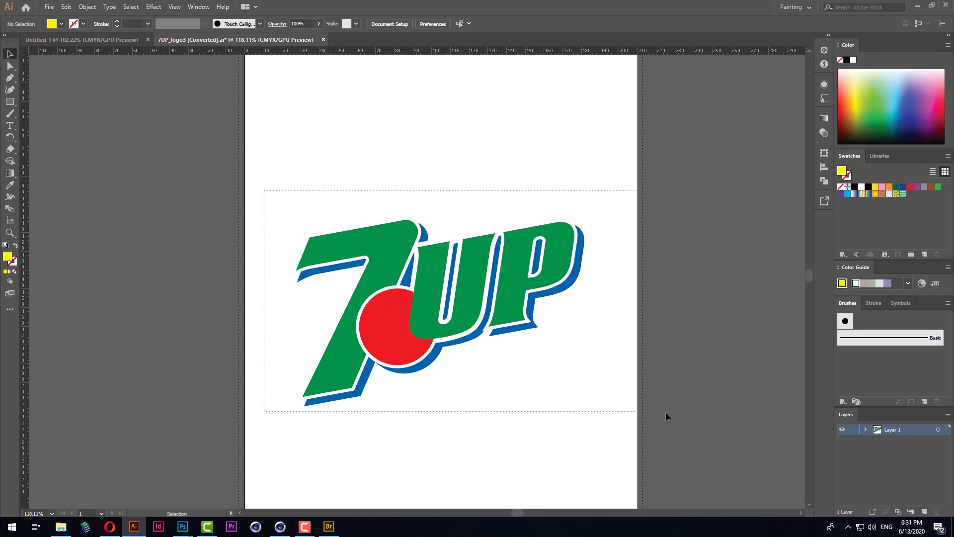
{"action": "left_click_drag", "start_coordinate": [472, 301], "coordinate": [666, 416]}
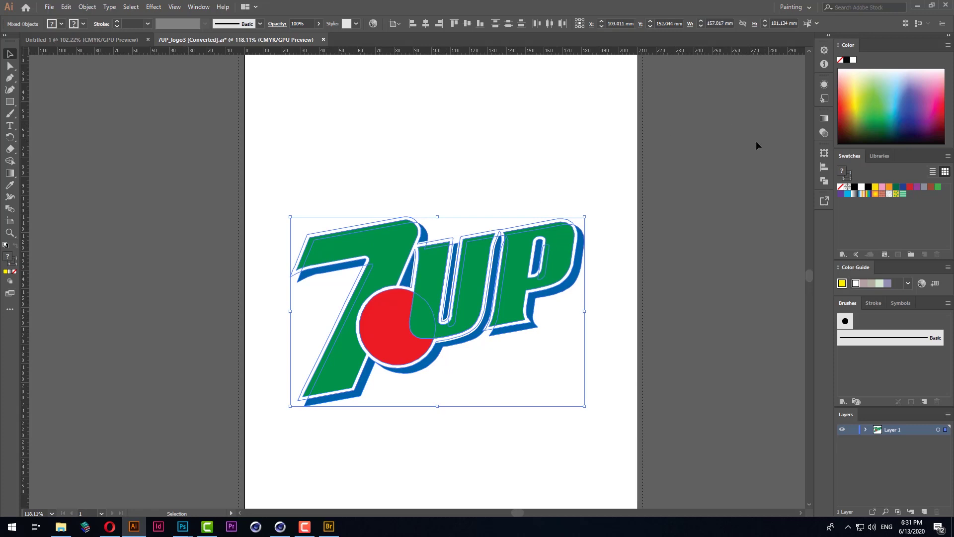
{"action": "left_click", "coordinate": [606, 398]}
{"action": "key", "text": "z"}
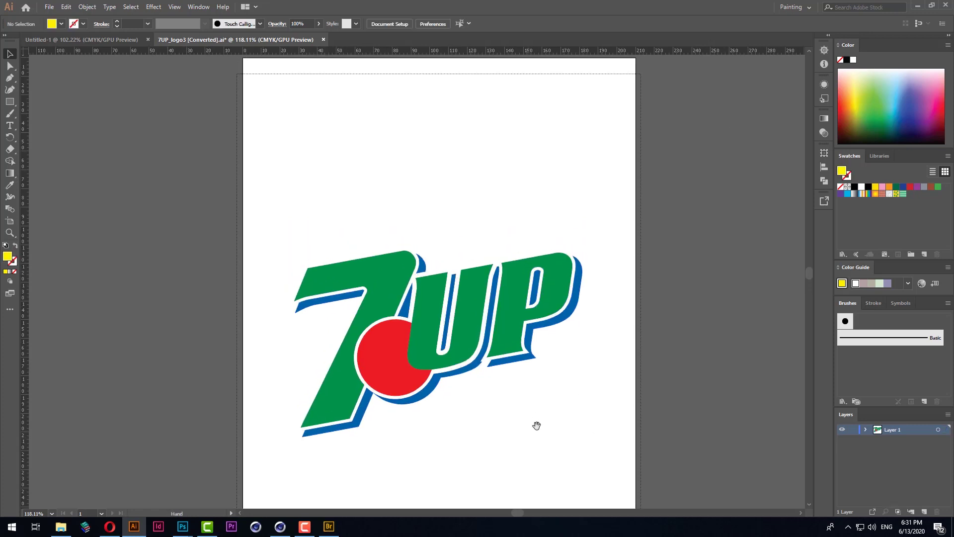
{"action": "left_click", "coordinate": [465, 330], "text": "alt"}
{"action": "key", "text": "v"}
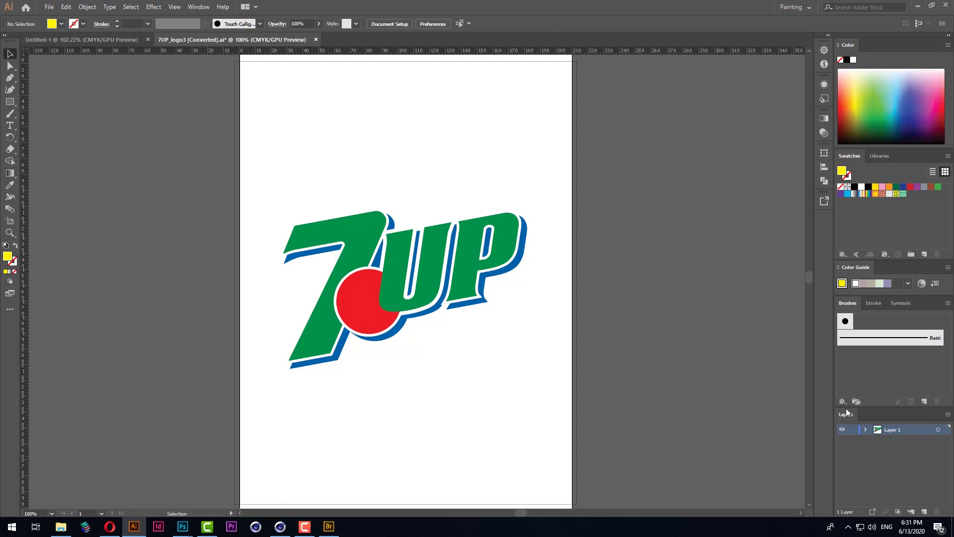
Step: Float and enlarge the Layers panel, then cut the green and red logo group out
{"action": "mouse_move", "coordinate": [846, 407]}
{"action": "left_mouse_down"}
{"action": "mouse_move", "coordinate": [678, 306]}
{"action": "mouse_move", "coordinate": [667, 125]}
{"action": "mouse_move", "coordinate": [656, 130]}
{"action": "left_mouse_up"}
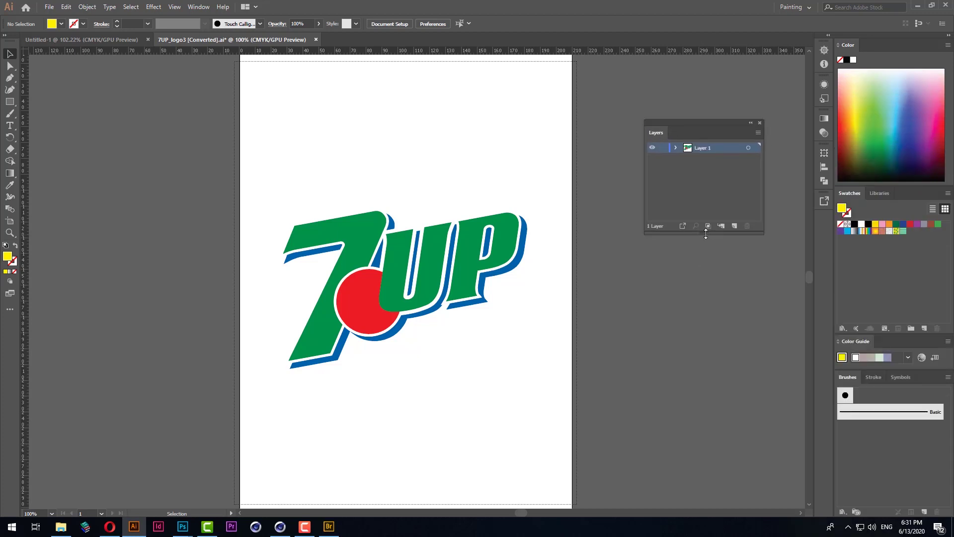
{"action": "left_click_drag", "start_coordinate": [706, 233], "coordinate": [706, 474]}
{"action": "left_click", "coordinate": [676, 149]}
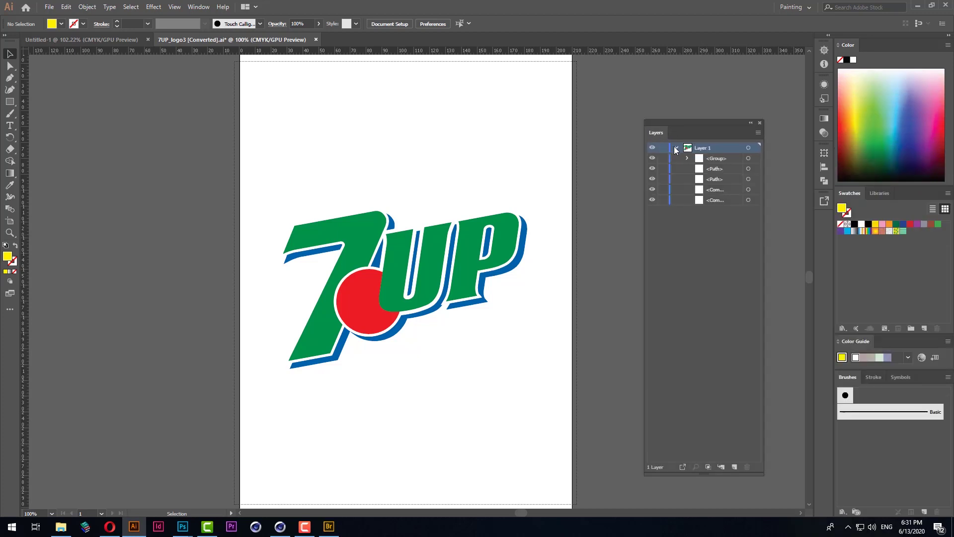
{"action": "left_click", "coordinate": [359, 323]}
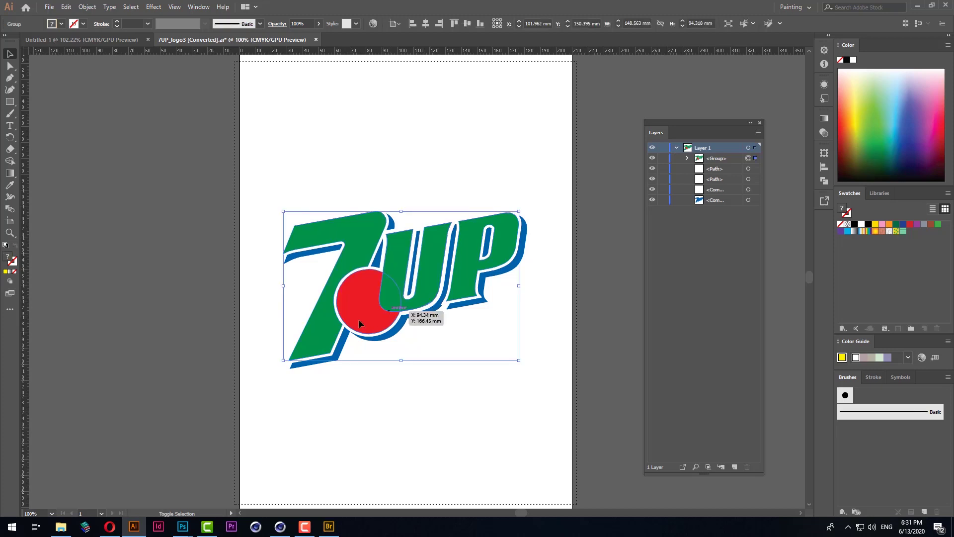
{"action": "left_click_drag", "start_coordinate": [386, 296], "coordinate": [396, 269]}
{"action": "key", "text": "ctrl+z"}
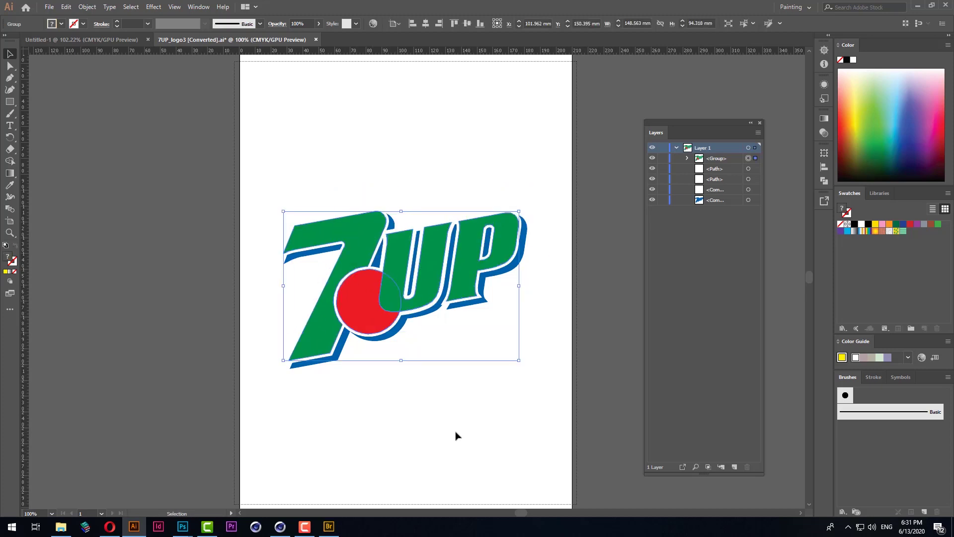
{"action": "key", "text": "Delete"}
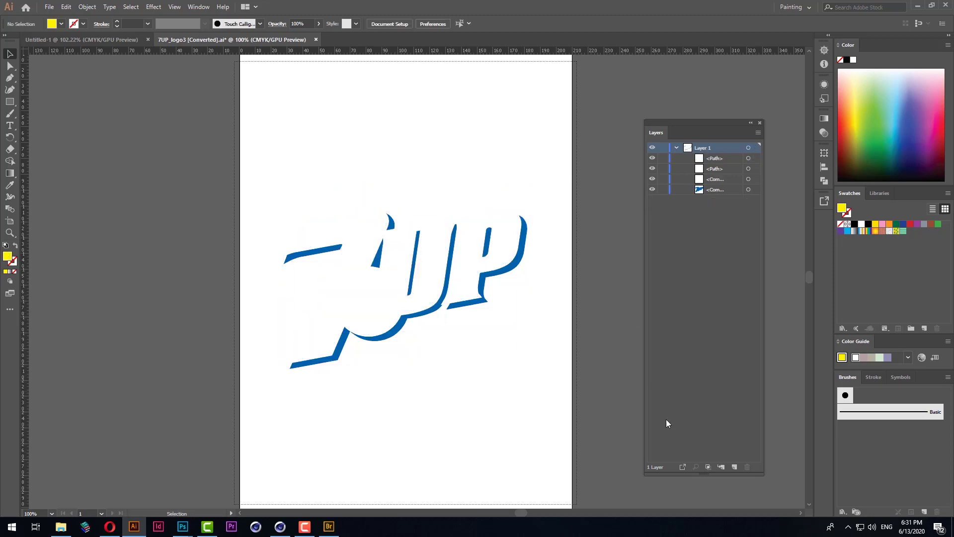
Step: Create a new layer named 1 and paste the green-red group in place into it
{"action": "left_click", "coordinate": [734, 467]}
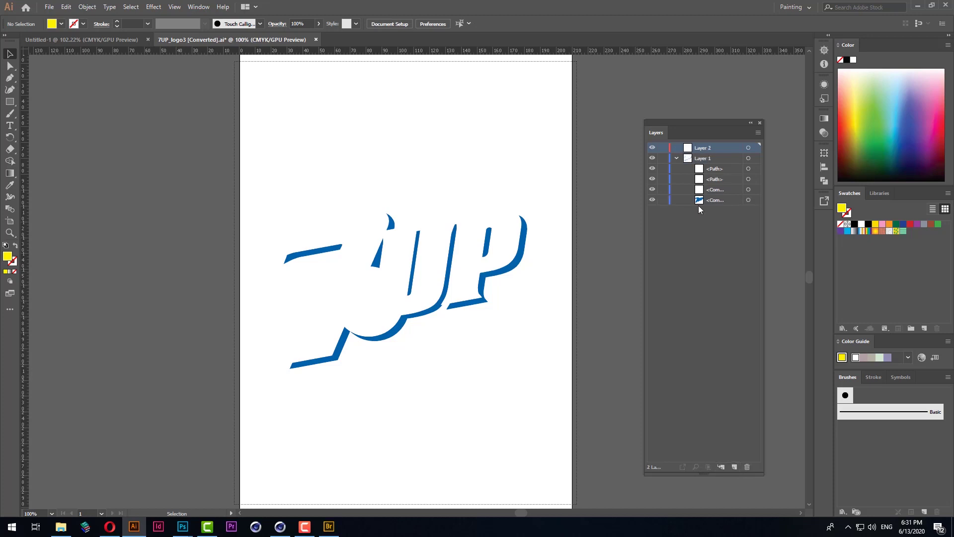
{"action": "double_click", "coordinate": [703, 149]}
{"action": "type", "text": "1"}
{"action": "left_click", "coordinate": [691, 252]}
{"action": "left_click", "coordinate": [677, 158]}
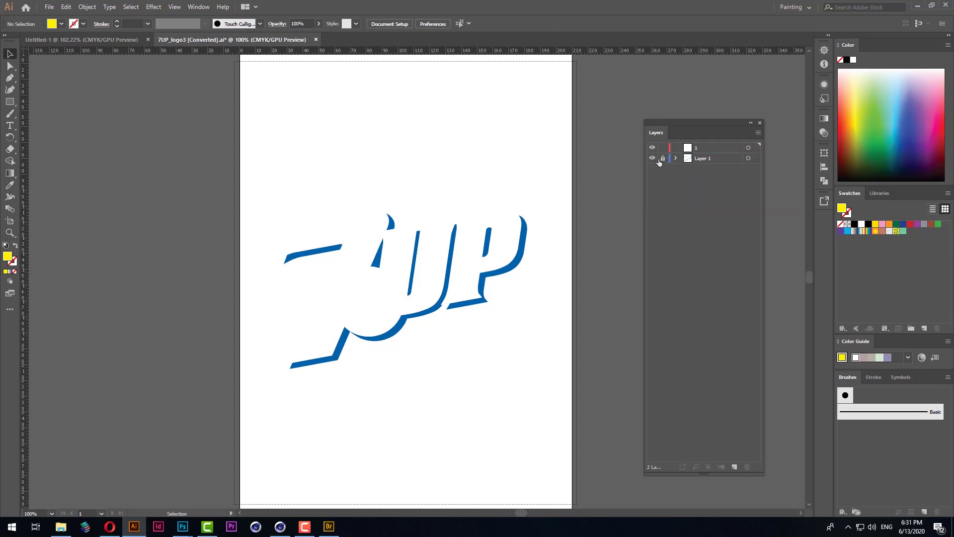
{"action": "left_click", "coordinate": [710, 151]}
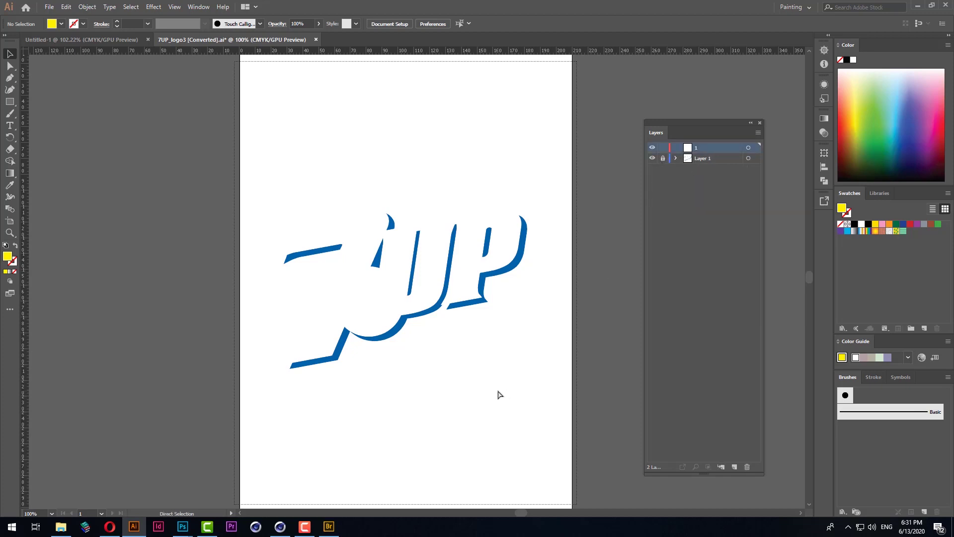
{"action": "key", "text": "ctrl+f"}
{"action": "key", "text": "ctrl+z"}
{"action": "key", "text": "ctrl+f"}
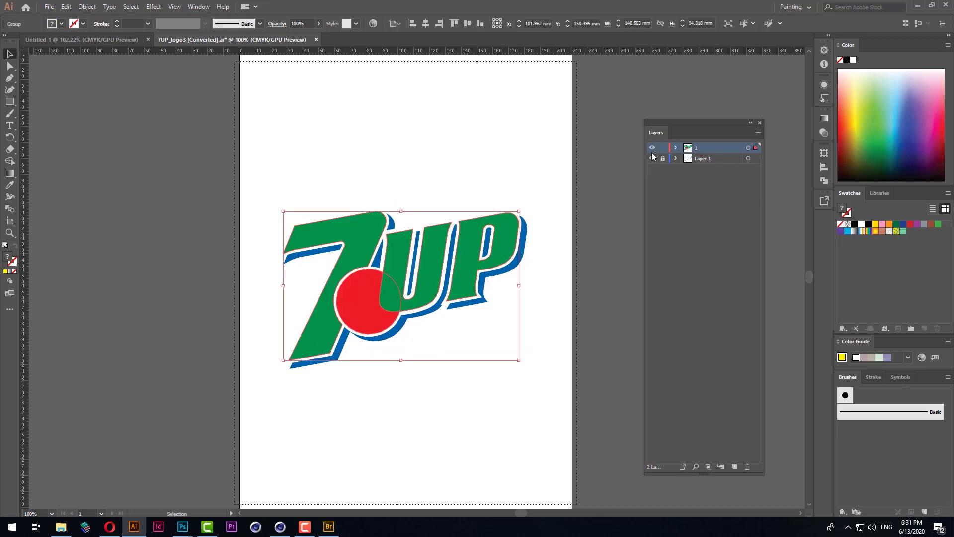
Step: Hide and lock layer 1, then work on selecting the white 7UP shape
{"action": "left_click", "coordinate": [653, 148]}
{"action": "left_click", "coordinate": [663, 148]}
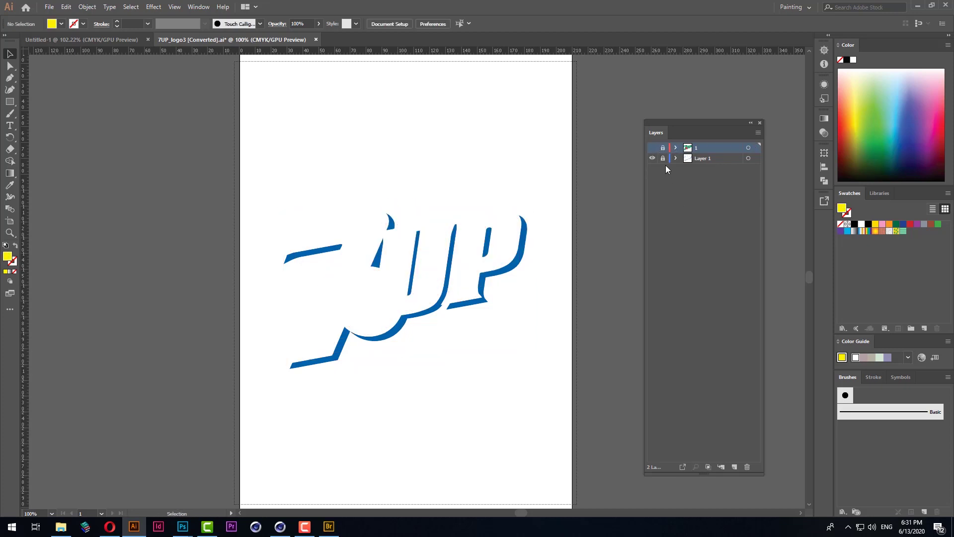
{"action": "left_click_drag", "start_coordinate": [400, 328], "coordinate": [452, 434]}
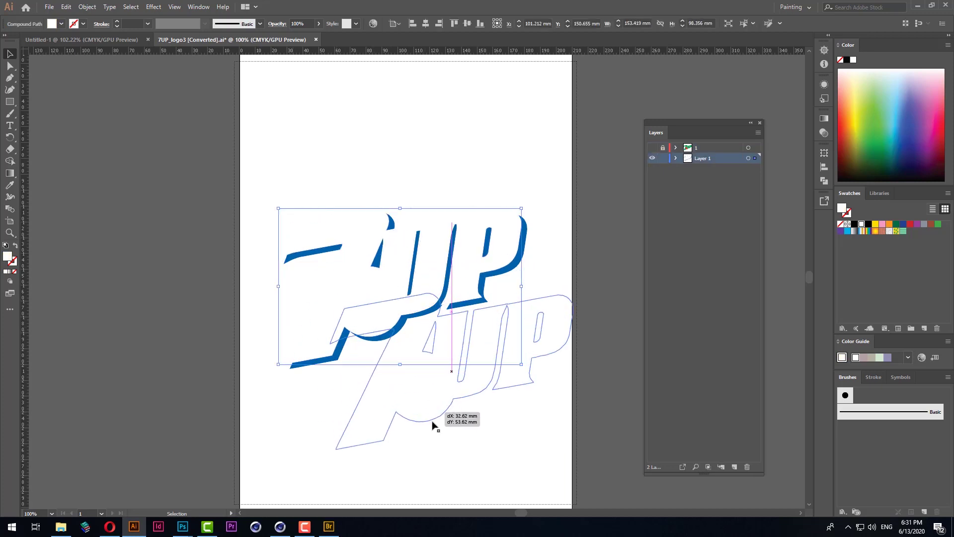
{"action": "key", "text": "ctrl+z"}
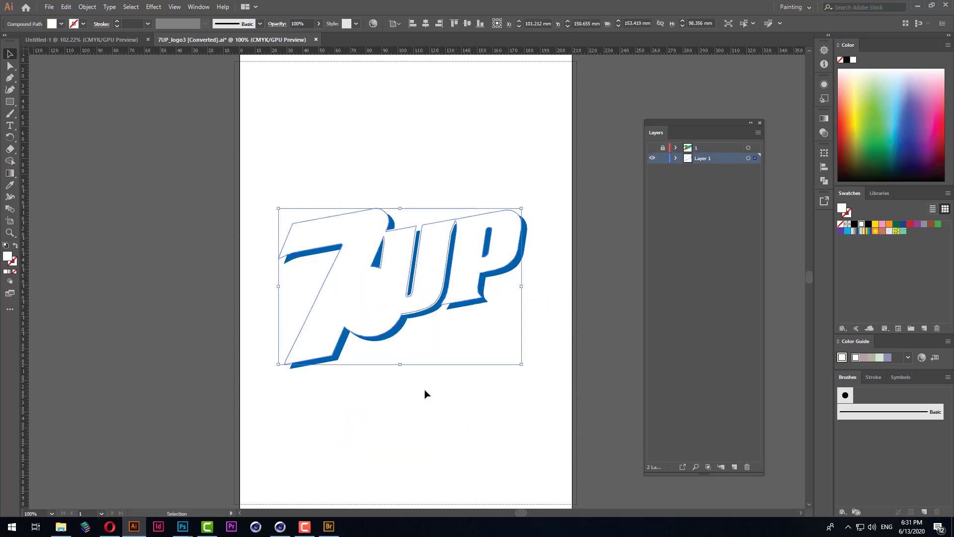
{"action": "key", "text": "a"}
{"action": "left_click", "coordinate": [417, 393]}
{"action": "key", "text": "v"}
{"action": "left_click_drag", "start_coordinate": [426, 258], "coordinate": [446, 422]}
Step: Cut the white 7UP shape out of the logo and add a new empty layer
{"action": "left_click", "coordinate": [419, 318]}
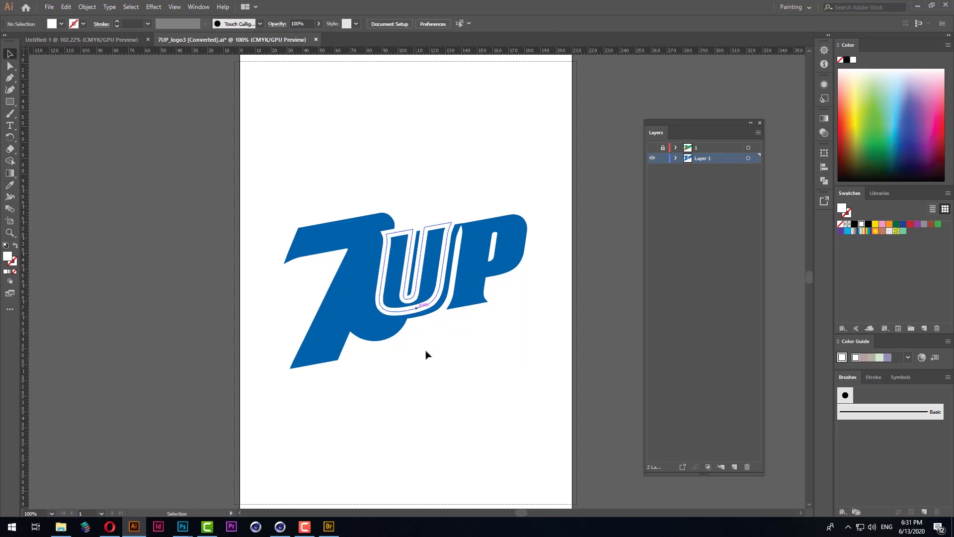
{"action": "left_click_drag", "start_coordinate": [419, 318], "coordinate": [465, 503]}
{"action": "key", "text": "Delete"}
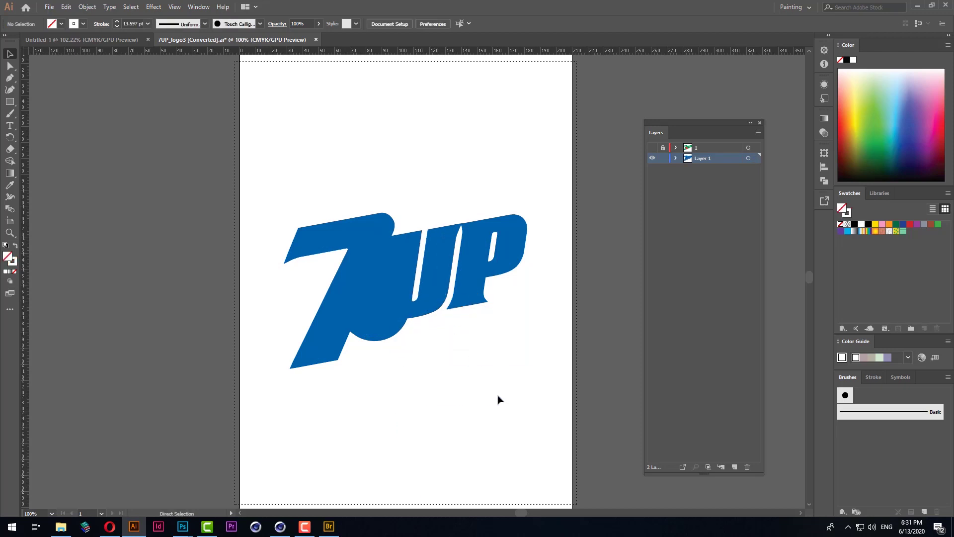
{"action": "key", "text": "ctrl+f"}
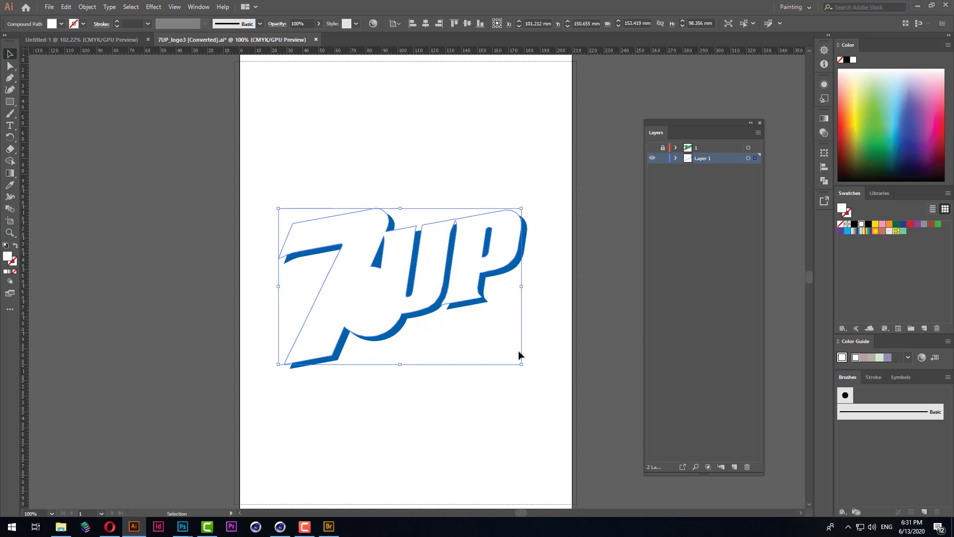
{"action": "key", "text": "Delete"}
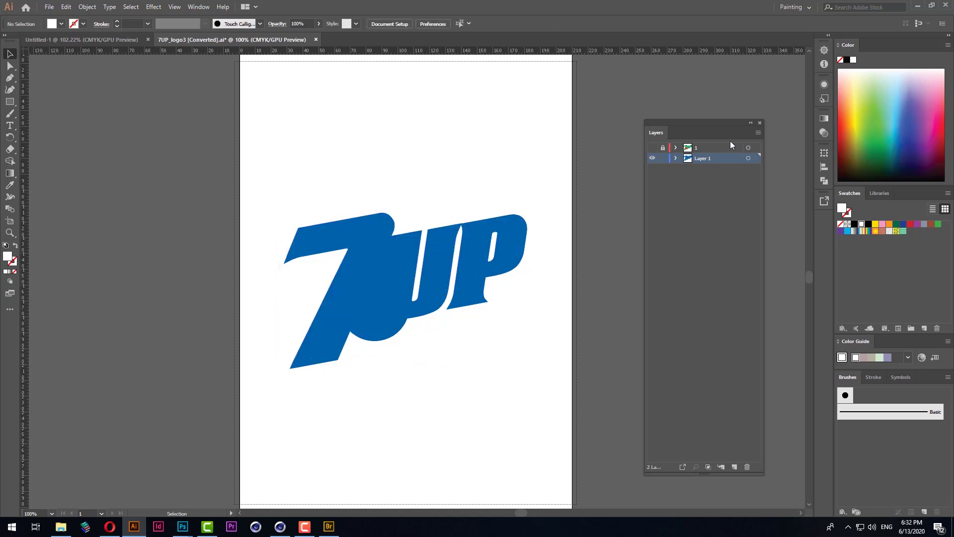
{"action": "left_click", "coordinate": [731, 147]}
{"action": "left_click", "coordinate": [734, 467]}
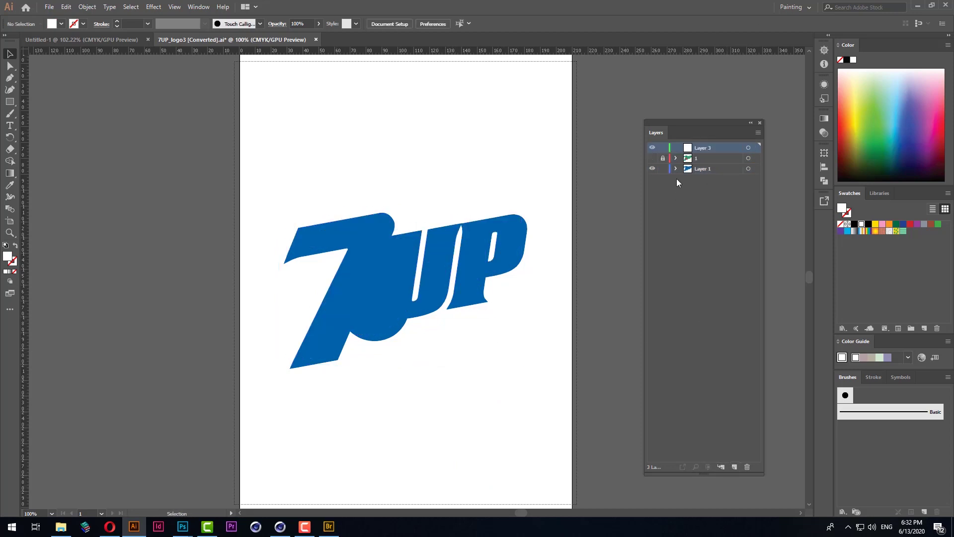
Step: Rename the new layer to 2, paste the white shape into it, then lock and hide it
{"action": "left_click", "coordinate": [662, 170]}
{"action": "double_click", "coordinate": [699, 147]}
{"action": "type", "text": "2"}
{"action": "key", "text": "Return"}
{"action": "key", "text": "v"}
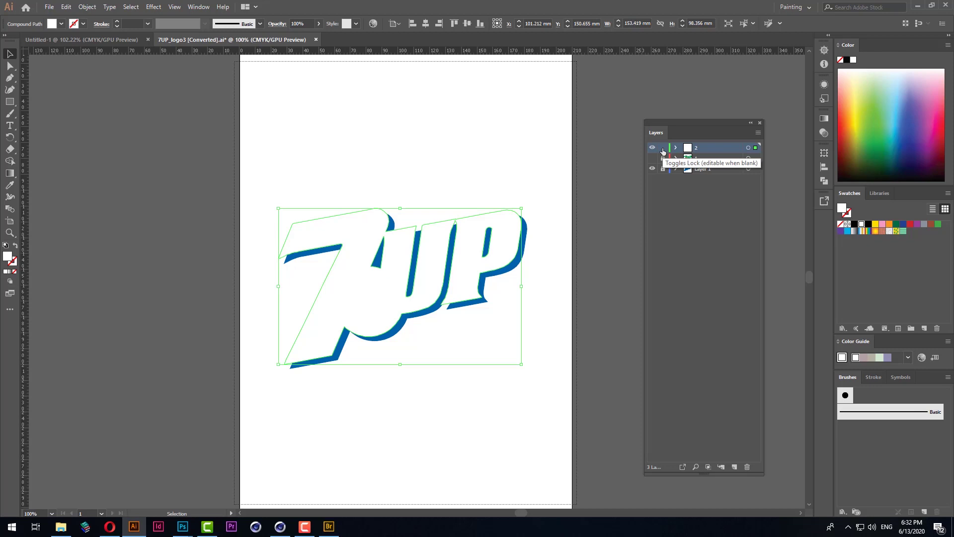
{"action": "left_click", "coordinate": [663, 149]}
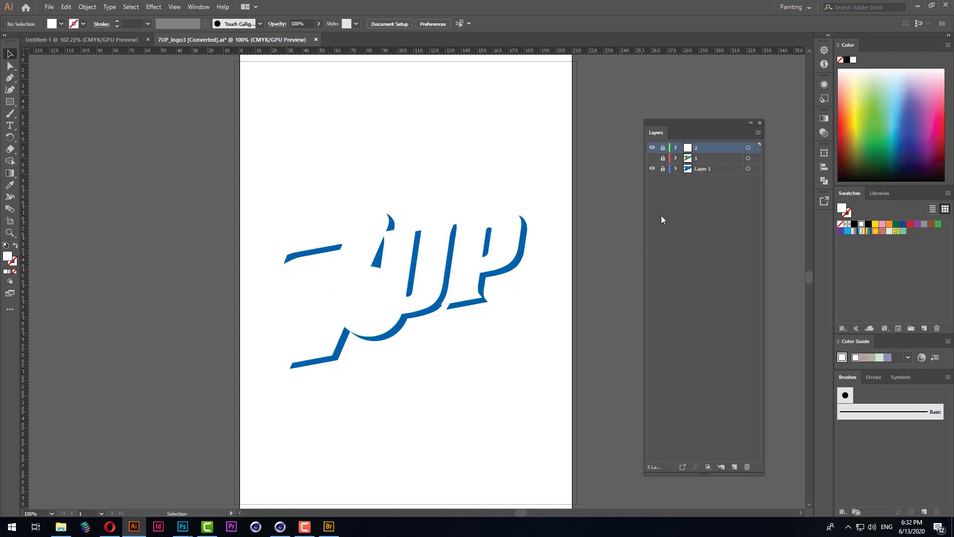
{"action": "left_click", "coordinate": [653, 148]}
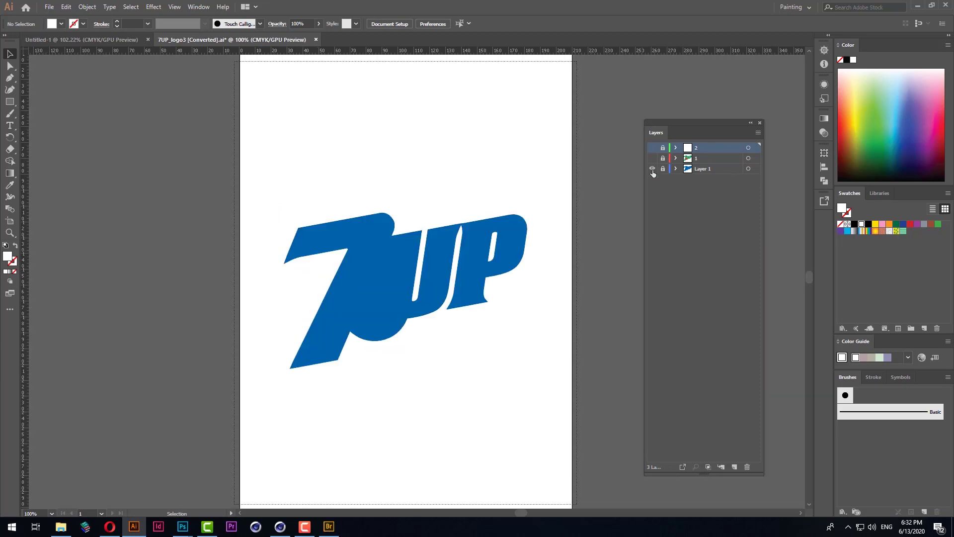
{"action": "left_click", "coordinate": [652, 169], "text": "alt"}
Step: Cut the blue 7UP shape into a new layer named 3, pasted in place
{"action": "left_click", "coordinate": [676, 169]}
{"action": "left_click", "coordinate": [515, 246]}
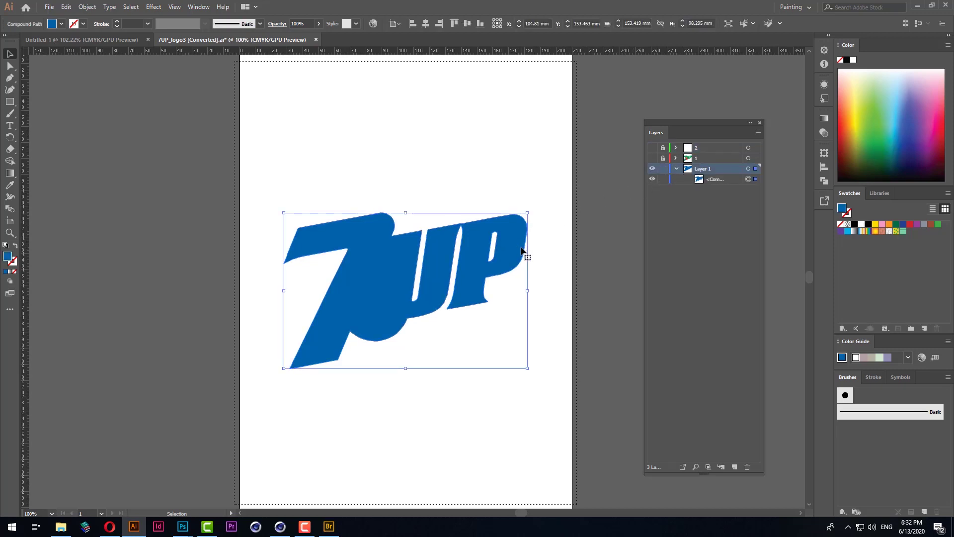
{"action": "key", "text": "Delete"}
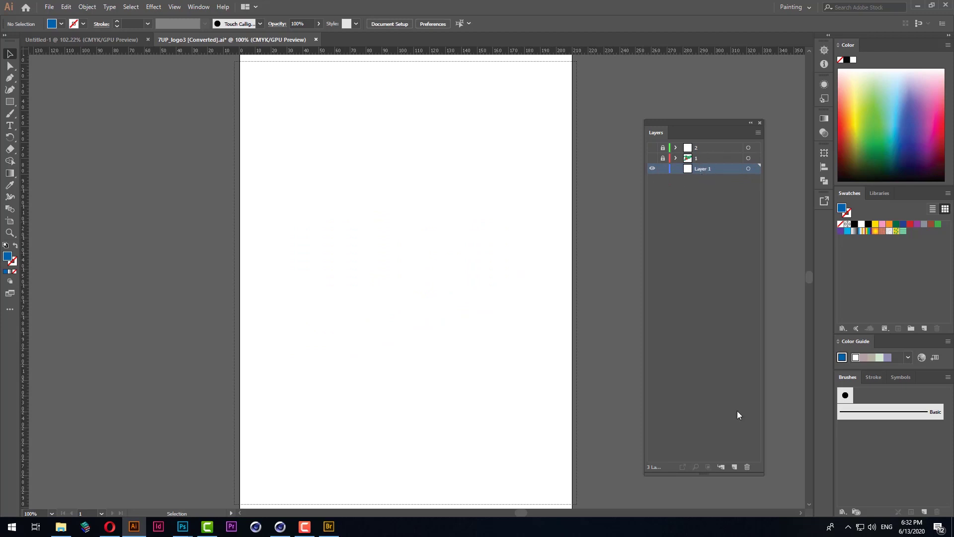
{"action": "left_click", "coordinate": [735, 466]}
{"action": "double_click", "coordinate": [703, 168]}
{"action": "type", "text": "3"}
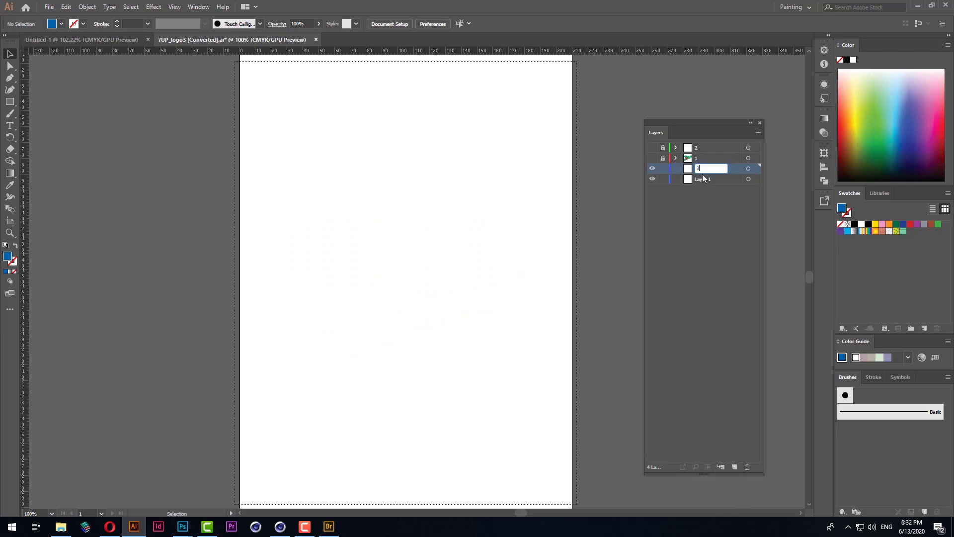
{"action": "key", "text": "Return"}
{"action": "key", "text": "ctrl+f"}
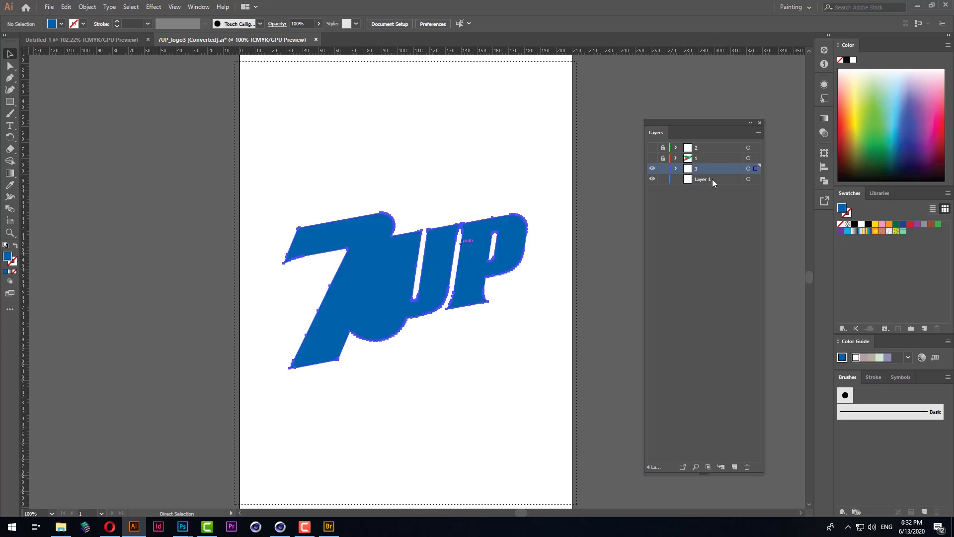
Step: Delete the empty Layer 1, move layer 1 to the top, and hide layers 2 and 3
{"action": "left_click_drag", "start_coordinate": [721, 179], "coordinate": [750, 467]}
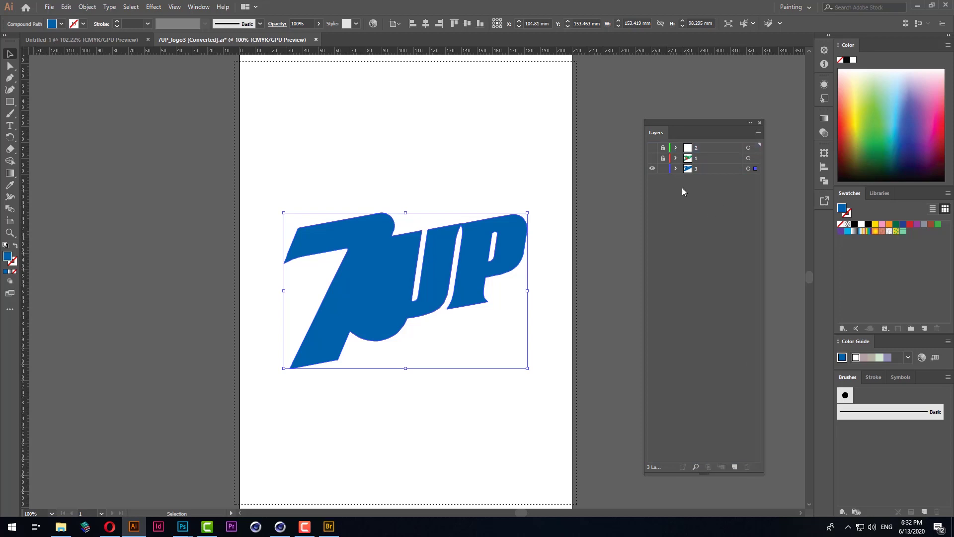
{"action": "left_click_drag", "start_coordinate": [653, 148], "coordinate": [652, 159]}
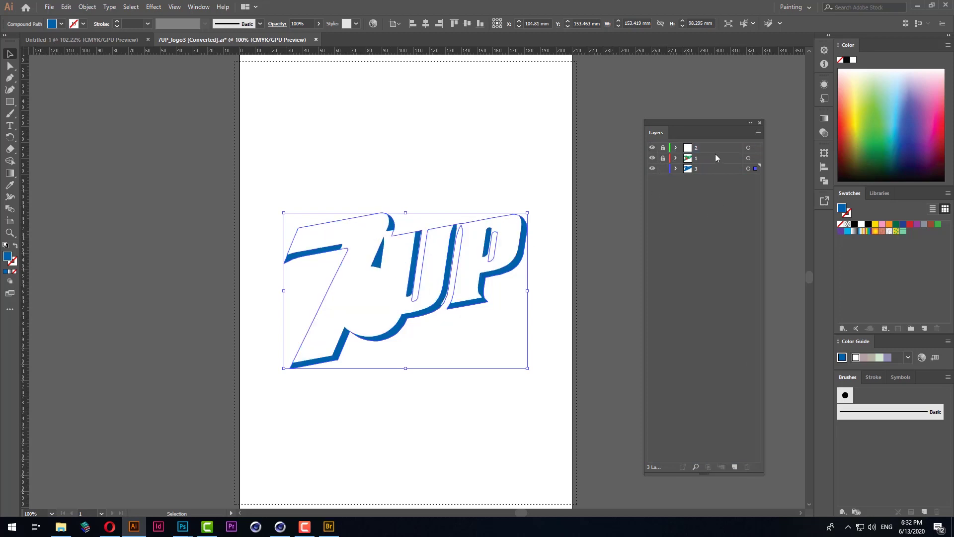
{"action": "left_click_drag", "start_coordinate": [700, 158], "coordinate": [700, 147]}
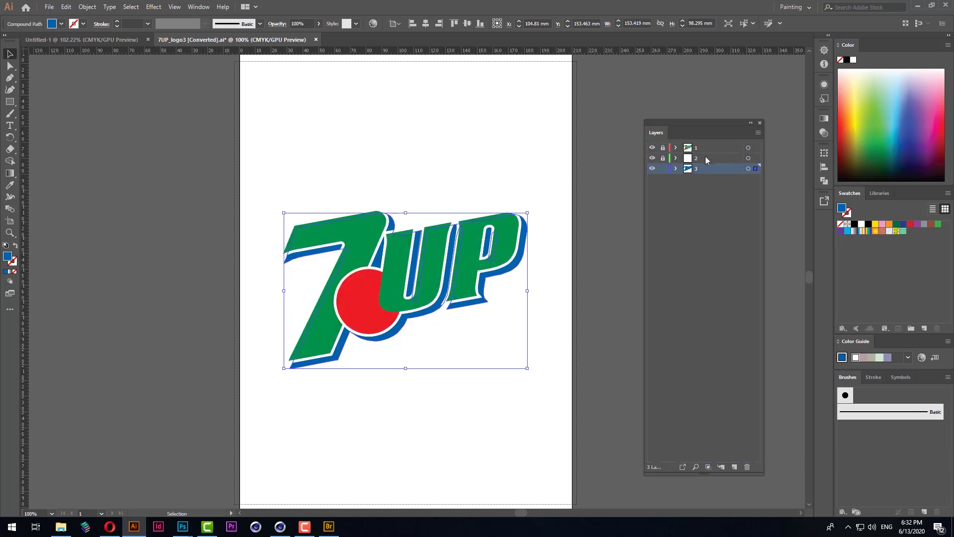
{"action": "left_click", "coordinate": [446, 437]}
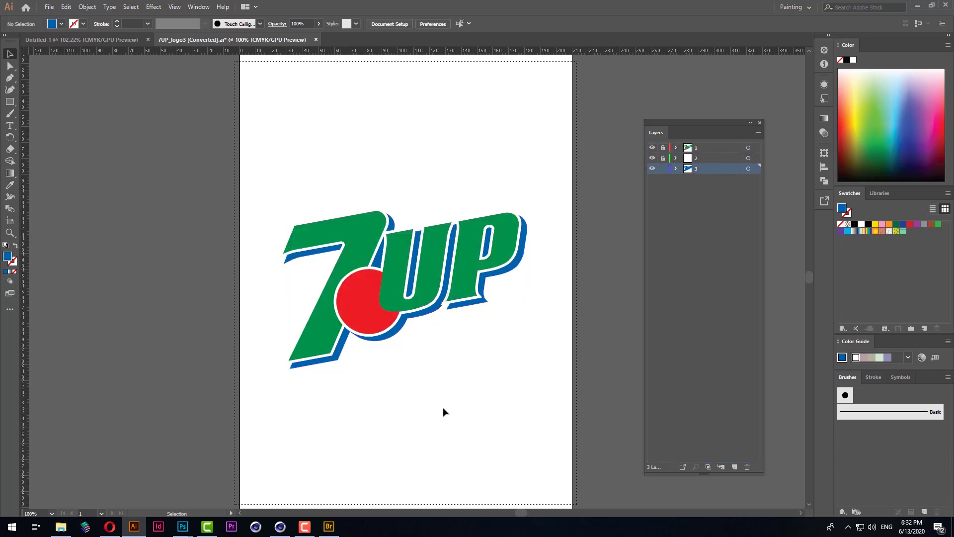
{"action": "left_click", "coordinate": [653, 158]}
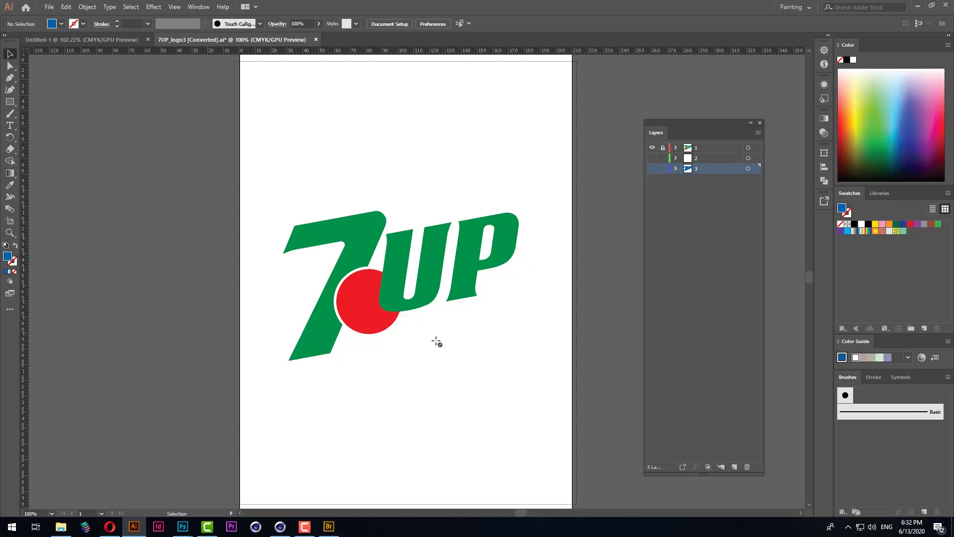
{"action": "key", "text": "ctrl+shift+s"}
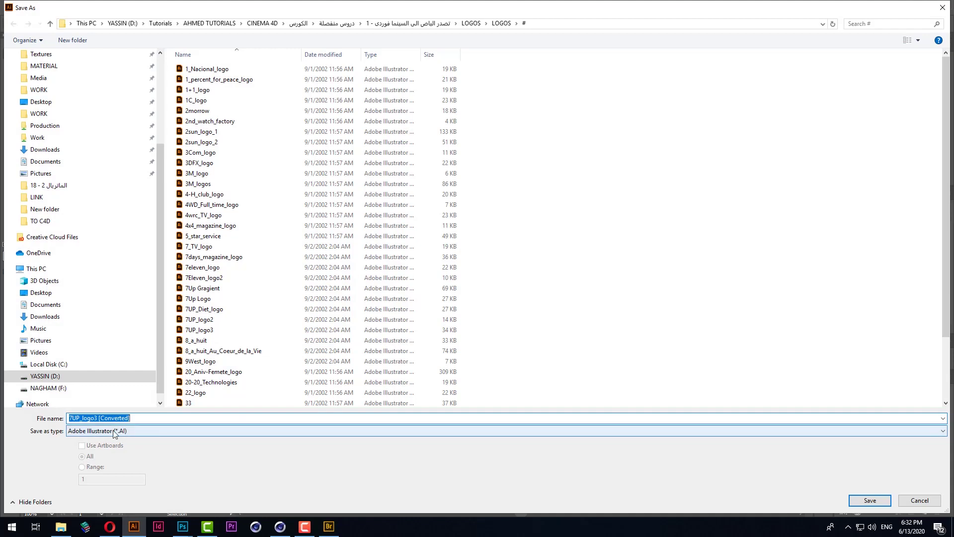
Step: Create a new folder named '7UP LOGO' inside TO C4D and open it
{"action": "left_click", "coordinate": [48, 223]}
{"action": "right_click", "coordinate": [259, 159]}
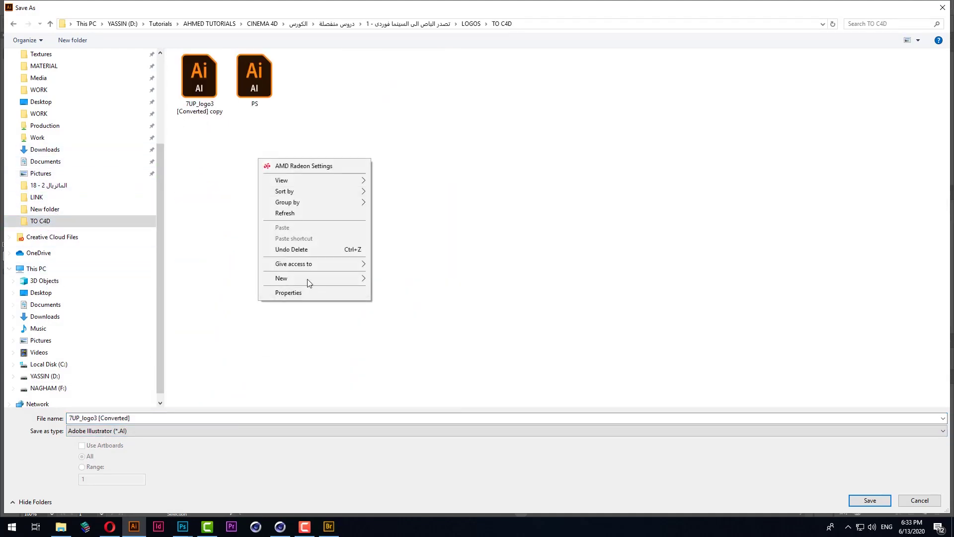
{"action": "mouse_move", "coordinate": [313, 278]}
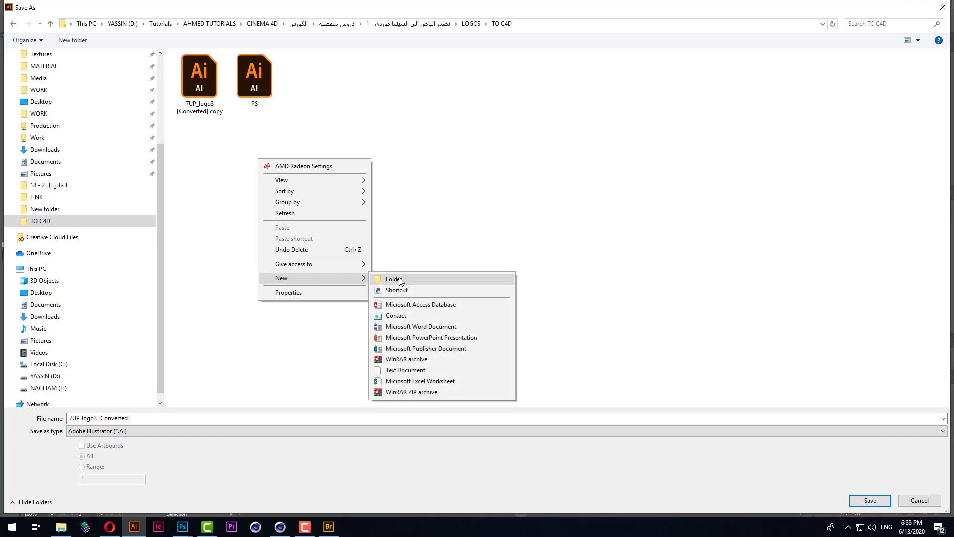
{"action": "left_click", "coordinate": [402, 282]}
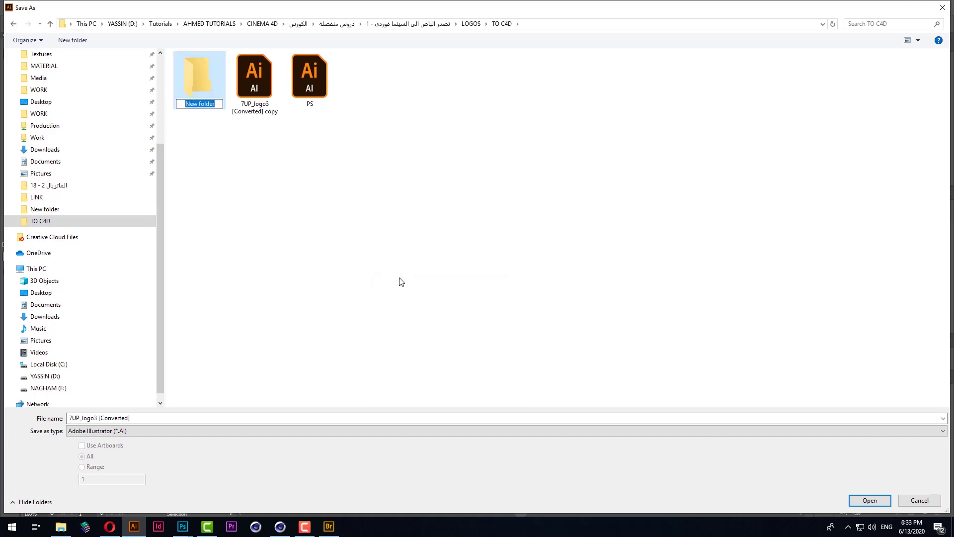
{"action": "type", "text": "7UP "}
{"action": "type", "text": "LOH"}
{"action": "key", "text": "BackSpace"}
{"action": "type", "text": "GO"}
{"action": "key", "text": "Return"}
{"action": "double_click", "coordinate": [204, 82]}
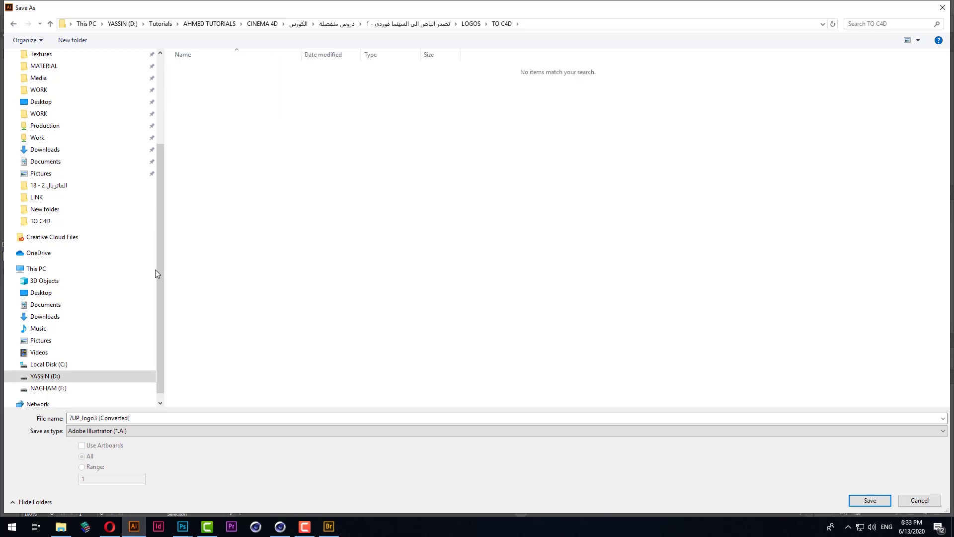
Step: Save the logo there as 1.ai in Illustrator 8 legacy format
{"action": "left_click", "coordinate": [148, 417]}
{"action": "type", "text": "1"}
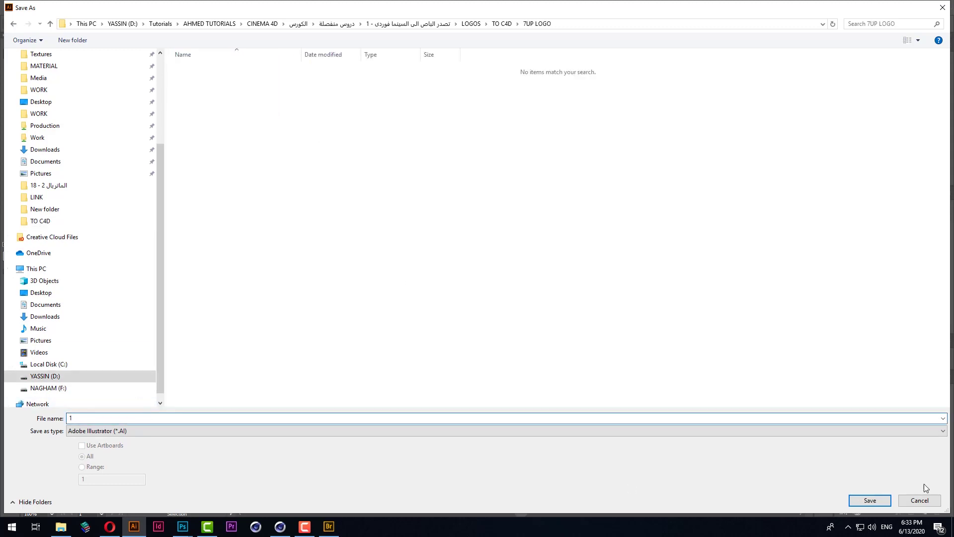
{"action": "left_click", "coordinate": [883, 502]}
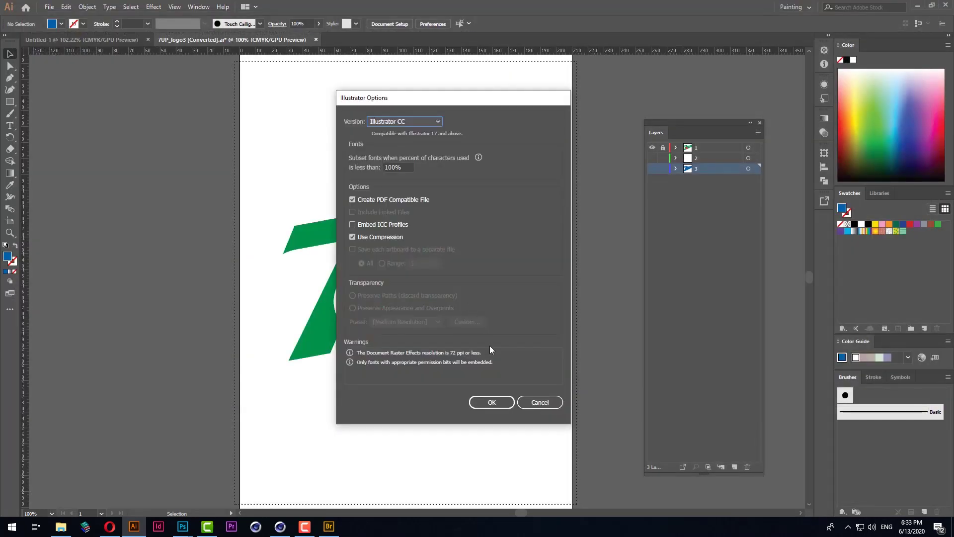
{"action": "left_click", "coordinate": [401, 122]}
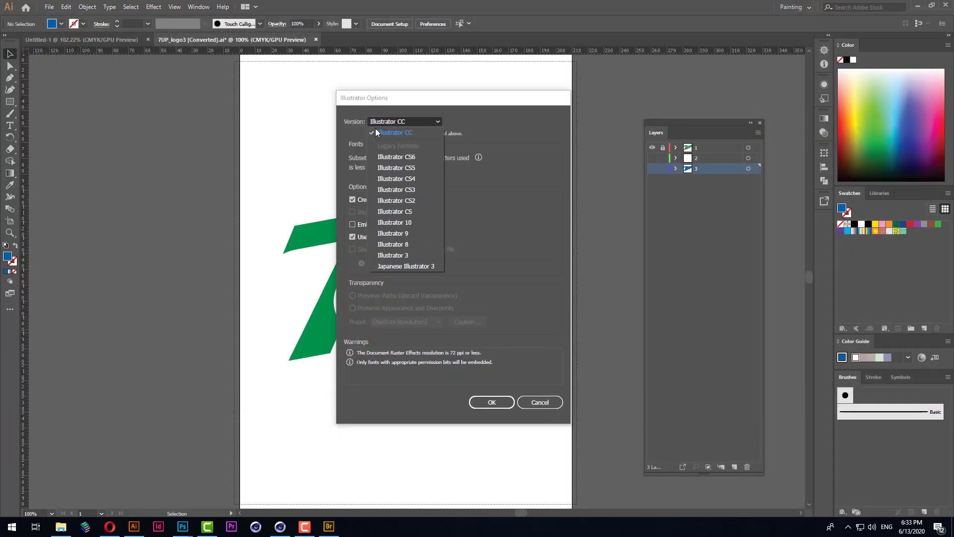
{"action": "left_click", "coordinate": [393, 246]}
{"action": "left_click", "coordinate": [492, 392]}
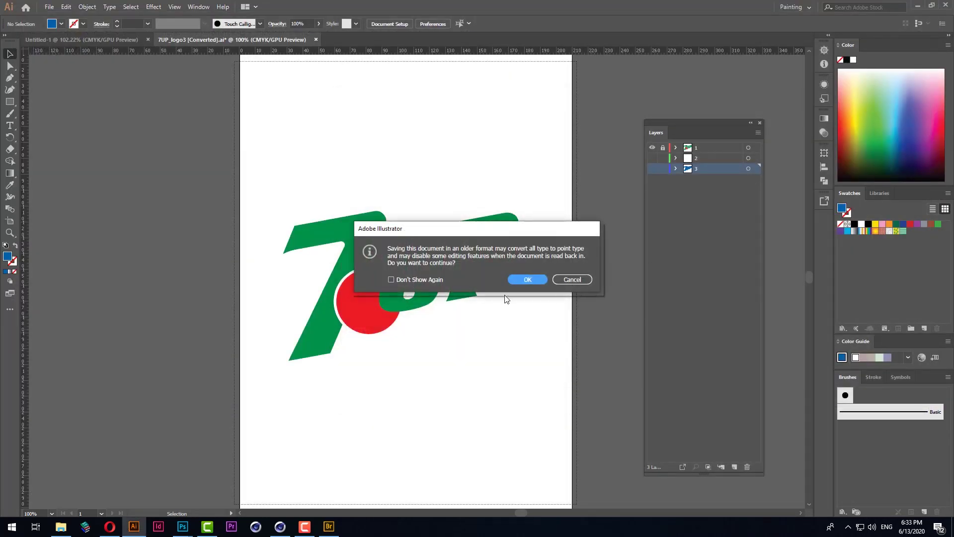
{"action": "left_click", "coordinate": [526, 280]}
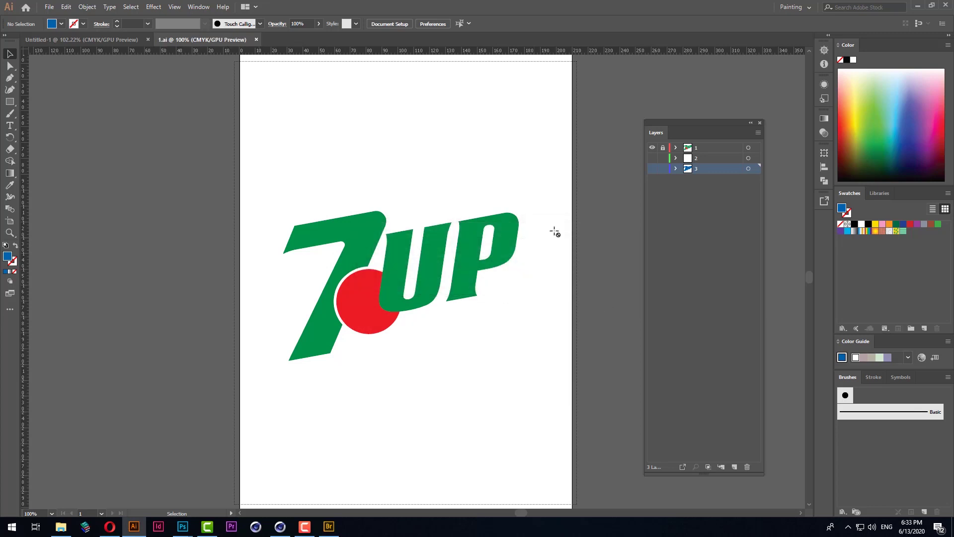
{"action": "left_click", "coordinate": [279, 527]}
{"action": "left_click", "coordinate": [9, 17]}
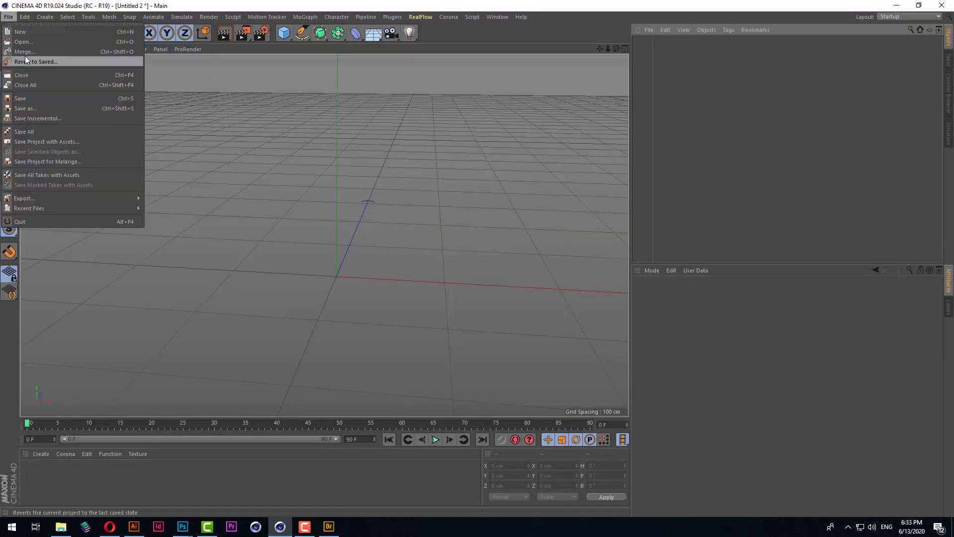
Step: Import 1.ai from 7UP LOGO as splines and set its position to 0 at the origin
{"action": "left_click", "coordinate": [24, 42]}
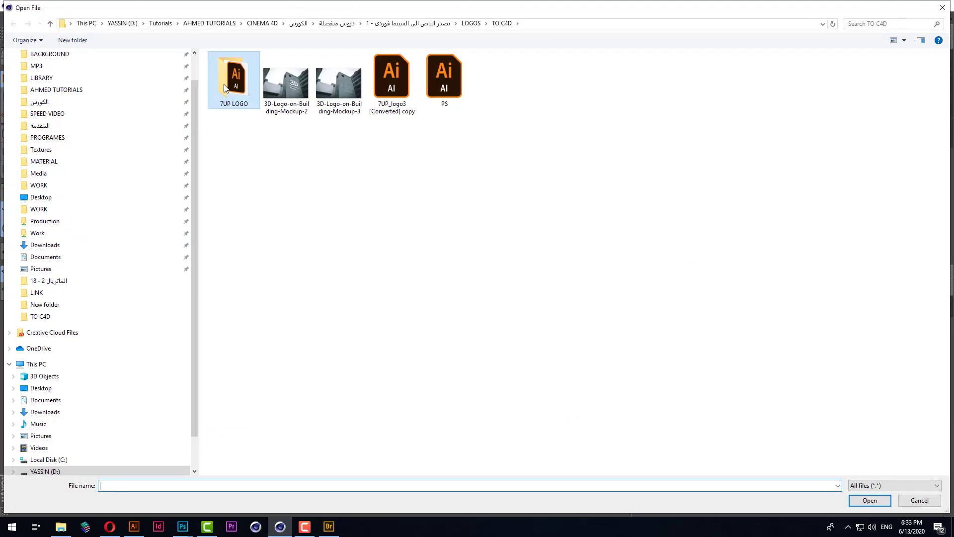
{"action": "double_click", "coordinate": [234, 79]}
{"action": "double_click", "coordinate": [225, 69]}
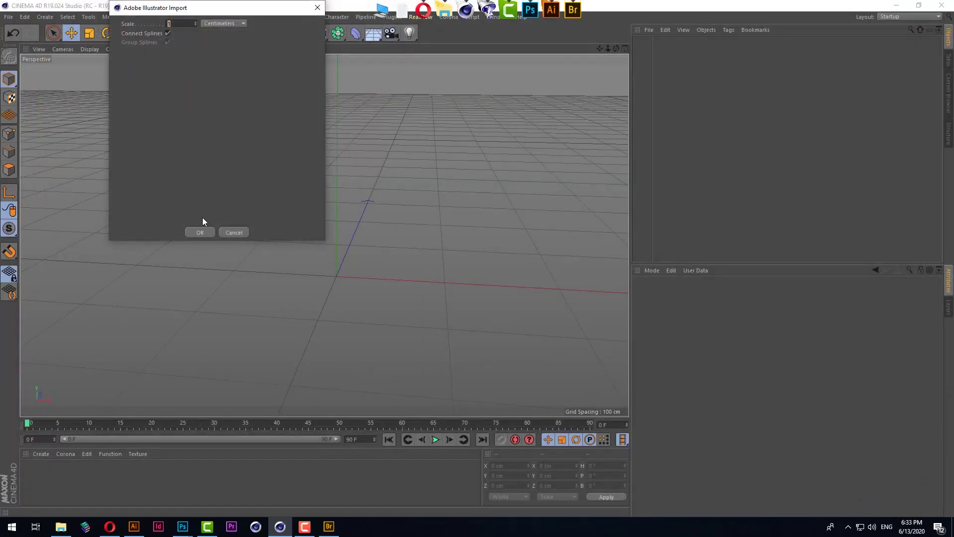
{"action": "left_click", "coordinate": [200, 231]}
{"action": "left_click", "coordinate": [520, 466]}
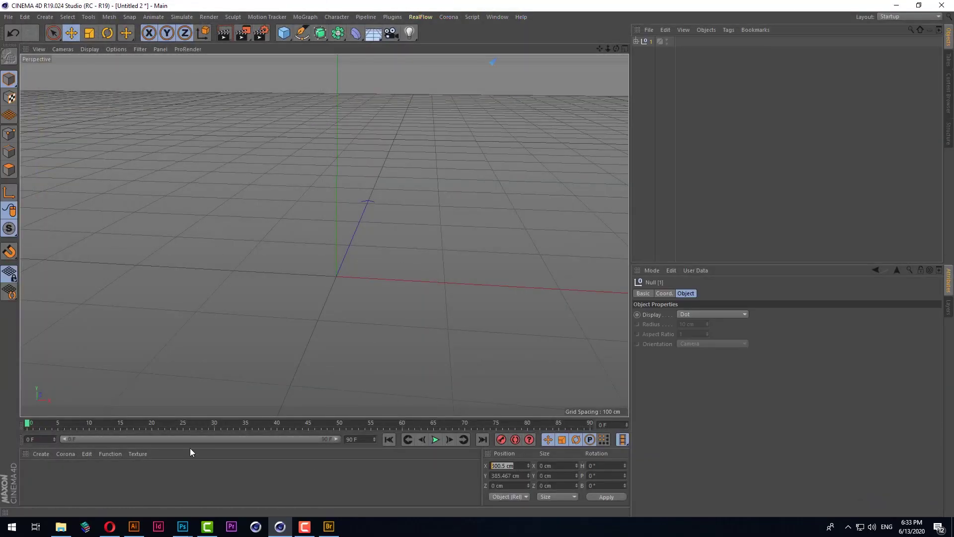
{"action": "type", "text": "0"}
{"action": "key", "text": "Tab"}
{"action": "type", "text": "0"}
{"action": "type", "text": "0"}
{"action": "key", "text": "Return"}
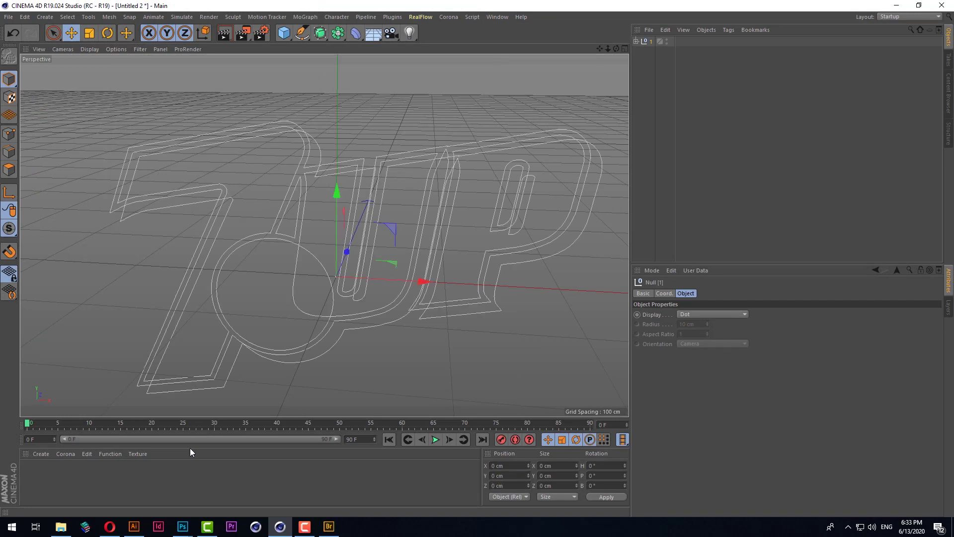
Step: Expand the imported null to check Path 1 and Path 3, then delete it
{"action": "left_click", "coordinate": [637, 41]}
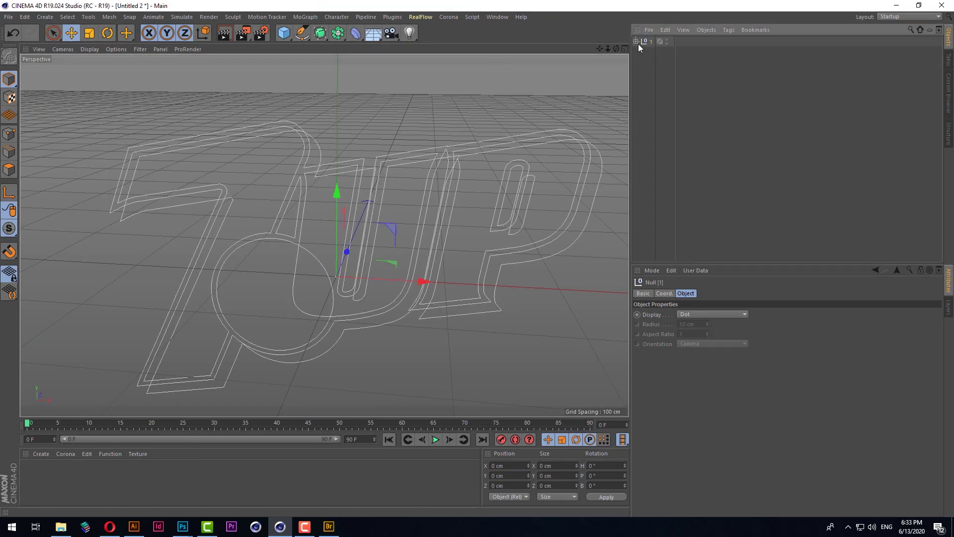
{"action": "left_click", "coordinate": [636, 41]}
{"action": "key", "text": "Delete"}
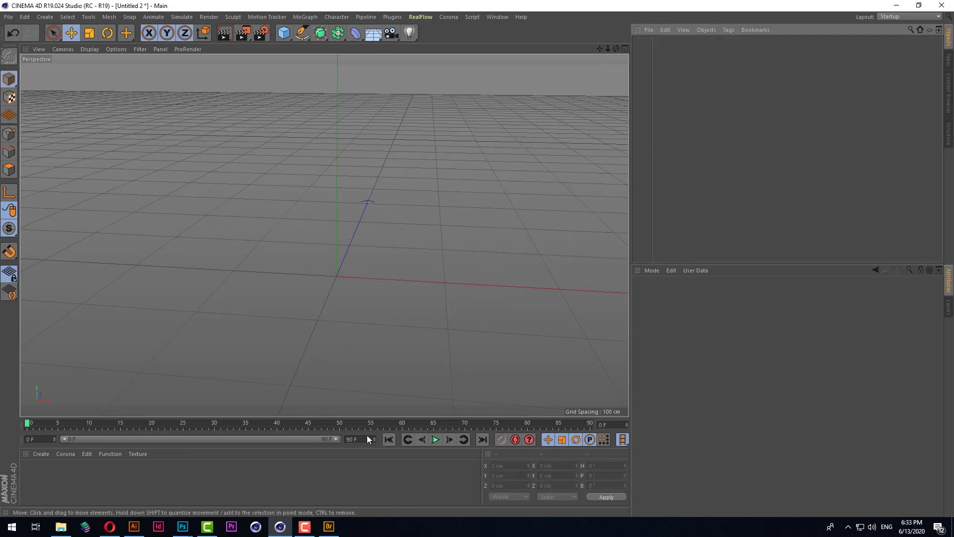
{"action": "left_click", "coordinate": [139, 525]}
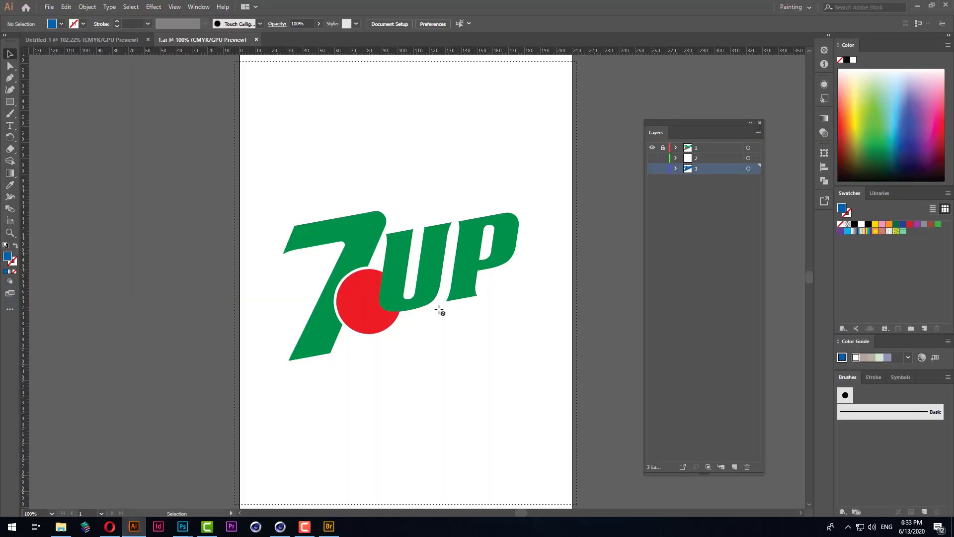
Step: Delete layers 2 and 3, keeping only layer 1, and unlock layer 1
{"action": "left_click", "coordinate": [672, 205]}
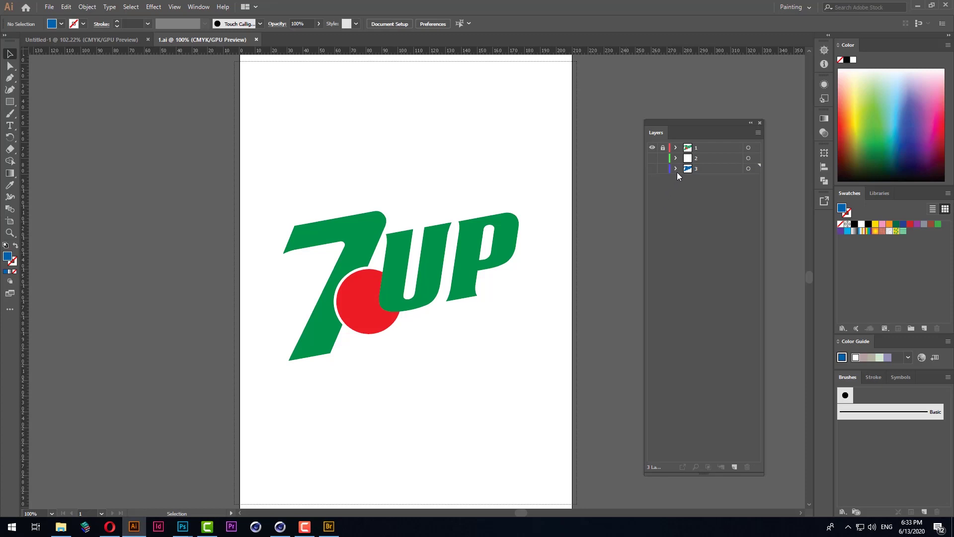
{"action": "left_click", "coordinate": [699, 157]}
{"action": "left_click", "coordinate": [705, 168], "text": "shift"}
{"action": "left_click_drag", "start_coordinate": [705, 168], "coordinate": [747, 466]}
{"action": "left_click", "coordinate": [662, 148]}
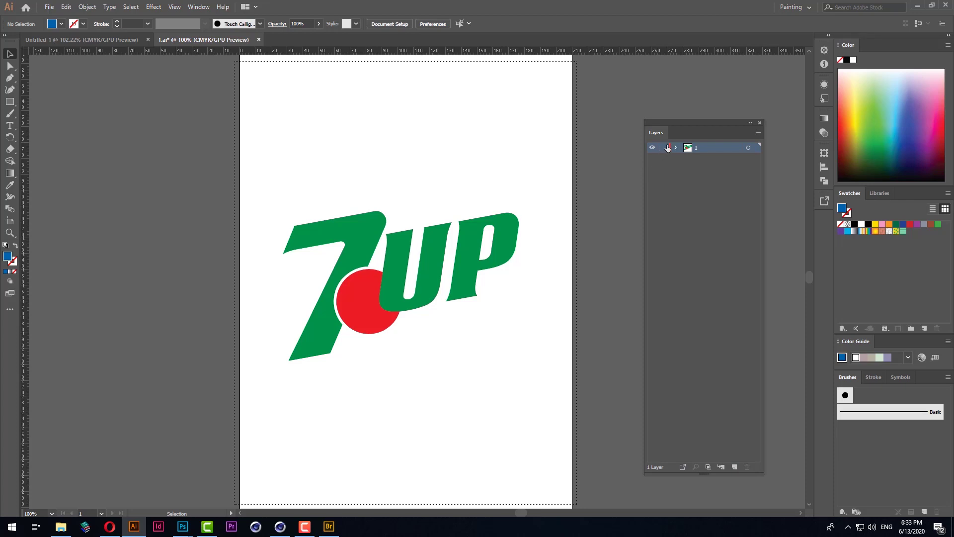
Step: Overwrite 1.ai in the 7UP LOGO folder, saved in Illustrator 8 legacy format
{"action": "key", "text": "ctrl+shift+s"}
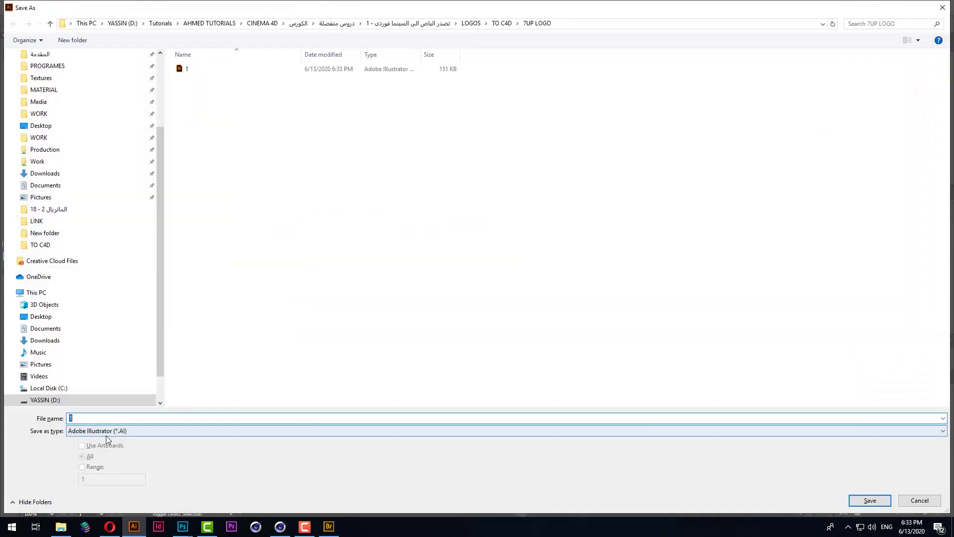
{"action": "left_click", "coordinate": [183, 69]}
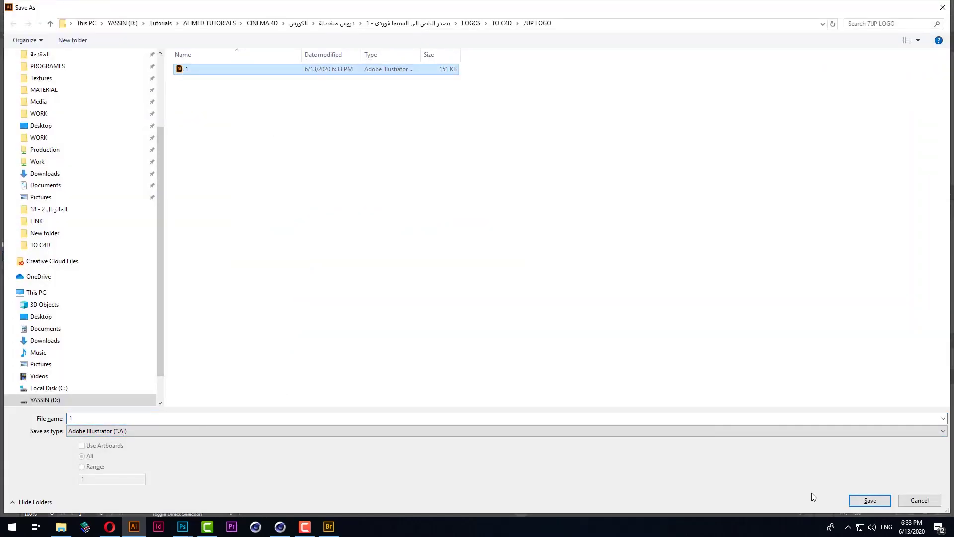
{"action": "left_click", "coordinate": [864, 500]}
{"action": "left_click", "coordinate": [500, 305]}
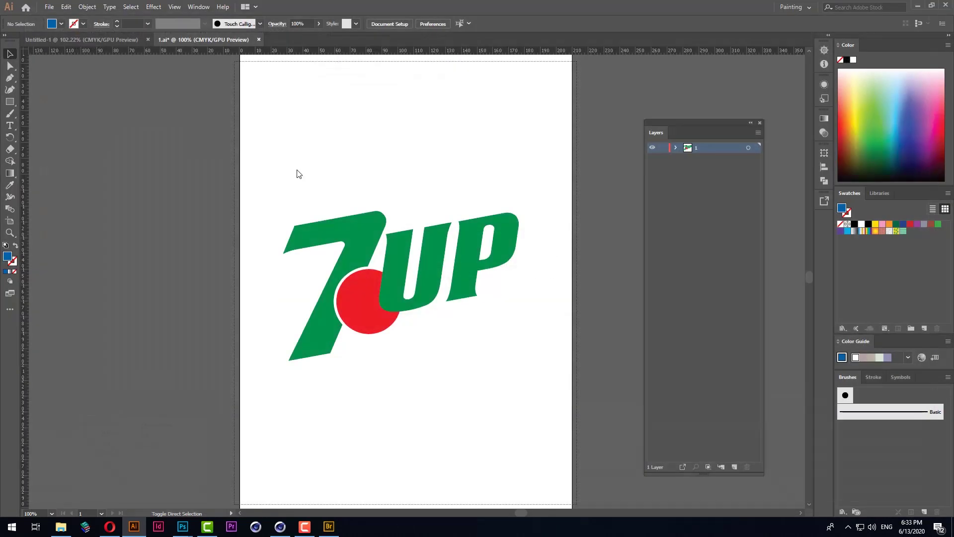
{"action": "left_click", "coordinate": [404, 121]}
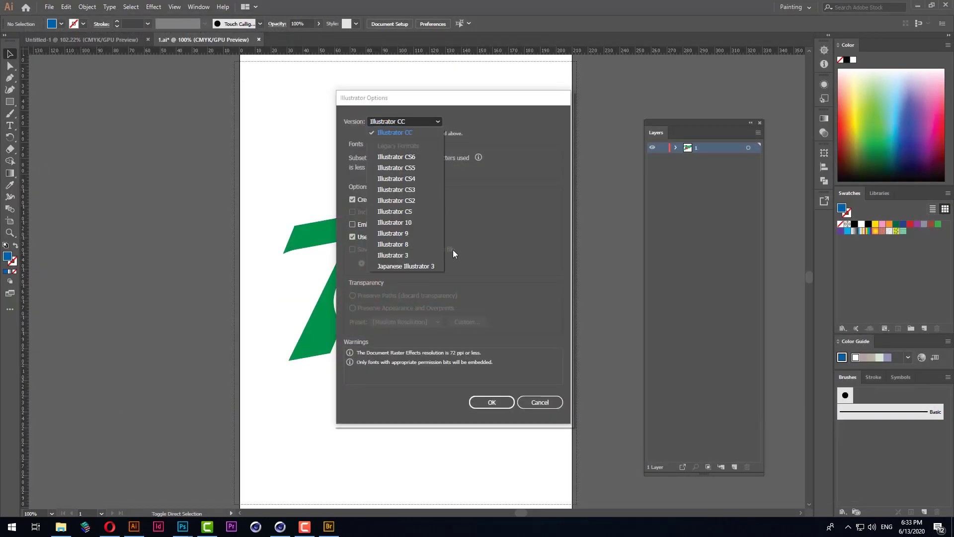
{"action": "left_click", "coordinate": [410, 243]}
{"action": "left_click", "coordinate": [503, 393]}
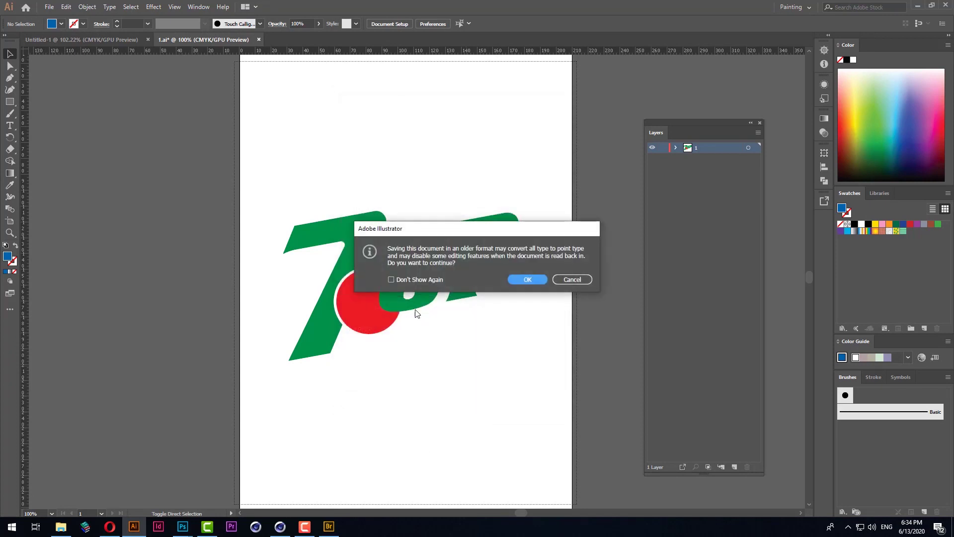
{"action": "left_click", "coordinate": [519, 280]}
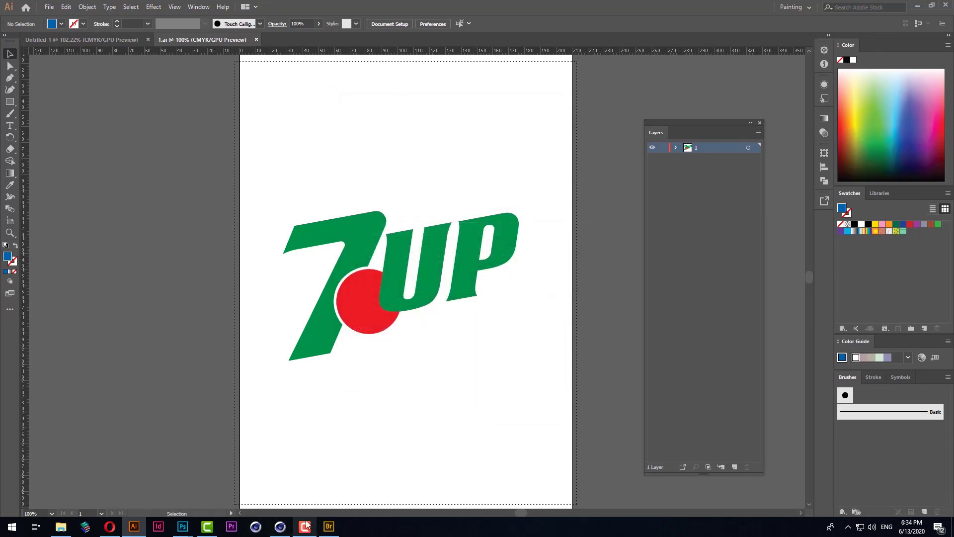
{"action": "left_click", "coordinate": [279, 527]}
{"action": "left_click", "coordinate": [8, 16]}
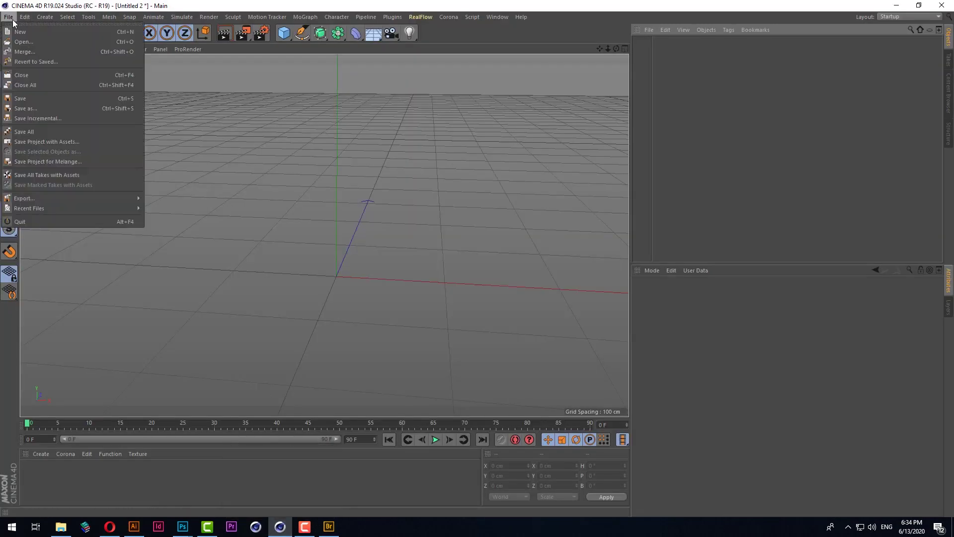
Step: Open the resaved 1.ai and accept the Adobe Illustrator Import defaults to bring in the logo splines
{"action": "left_click", "coordinate": [30, 56]}
{"action": "double_click", "coordinate": [215, 71]}
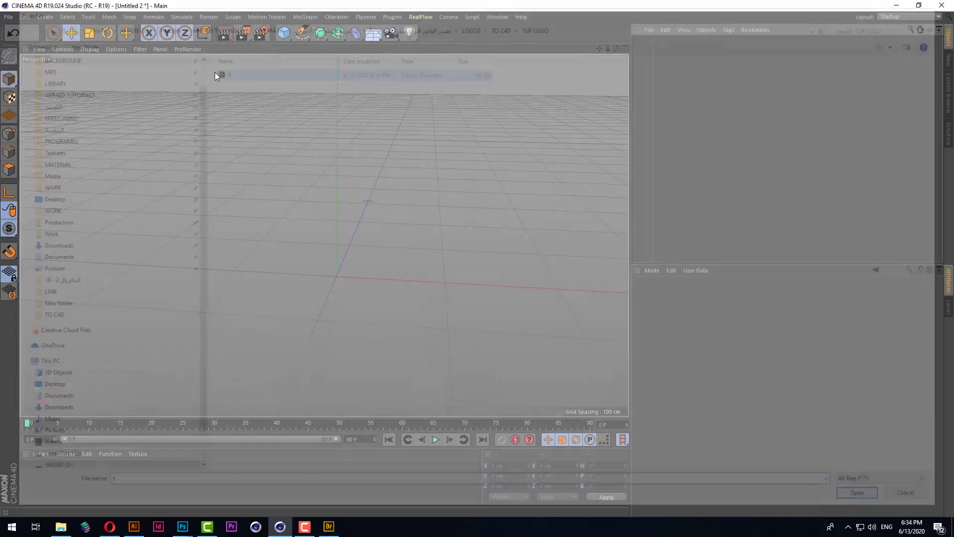
{"action": "left_click", "coordinate": [198, 233]}
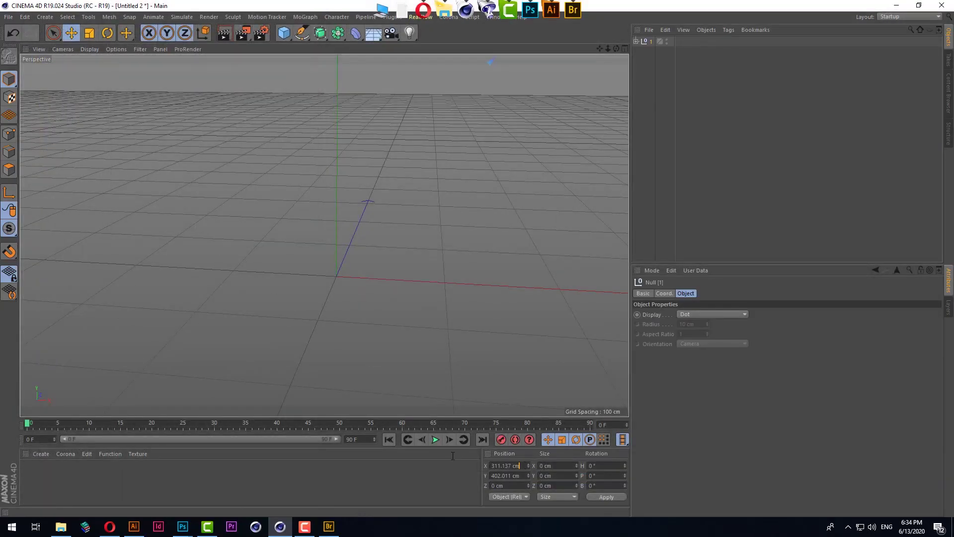
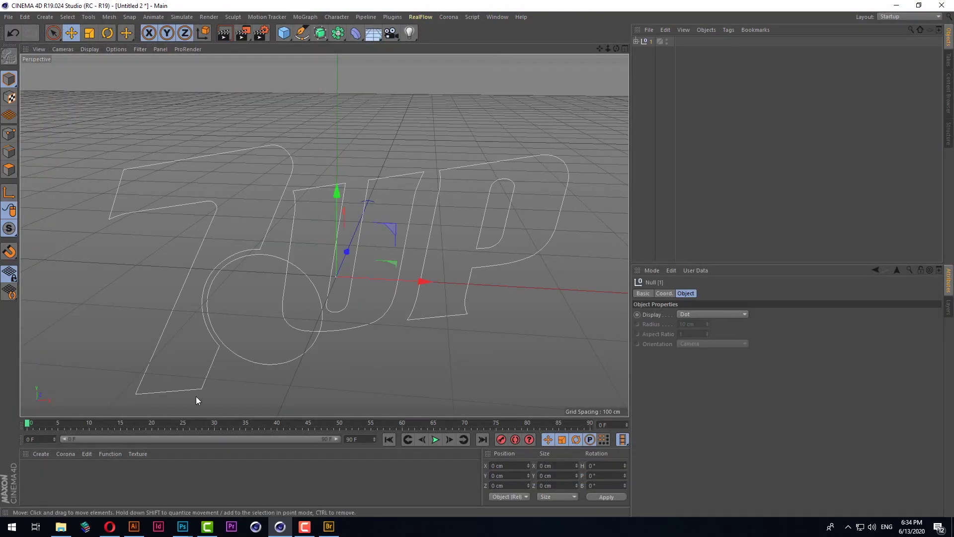
Step: Expand the null and rename splines Path 5 and Path 4 to U and O
{"action": "left_click", "coordinate": [636, 41]}
{"action": "double_click", "coordinate": [661, 82]}
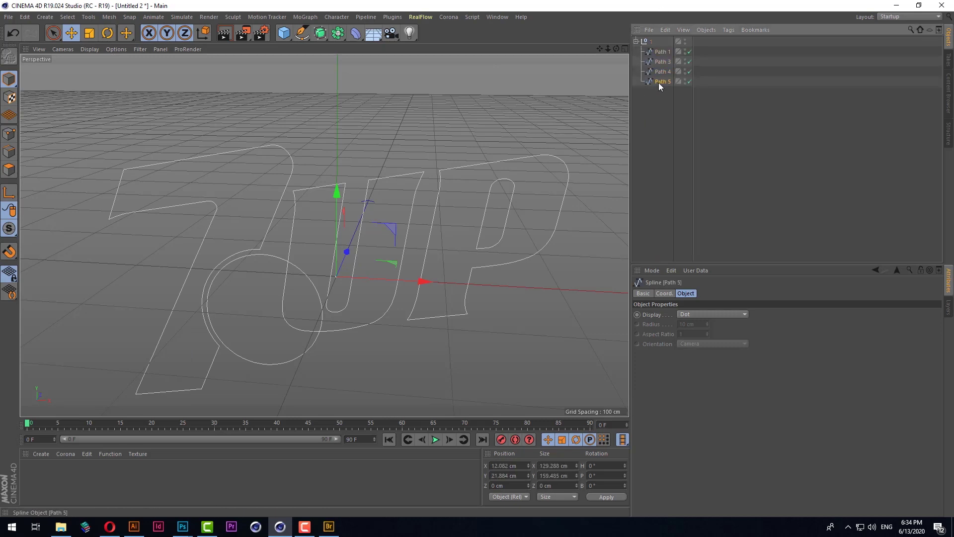
{"action": "type", "text": "U"}
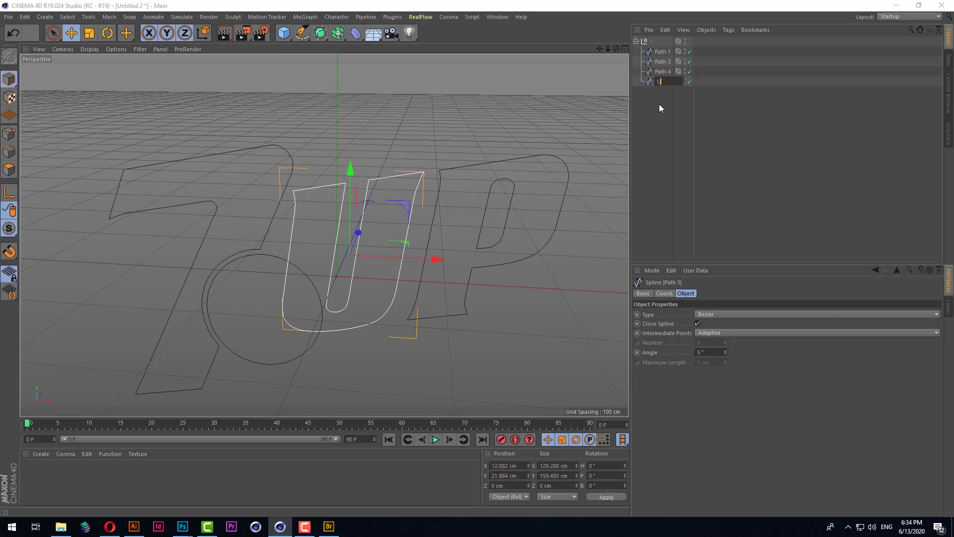
{"action": "key", "text": "Return"}
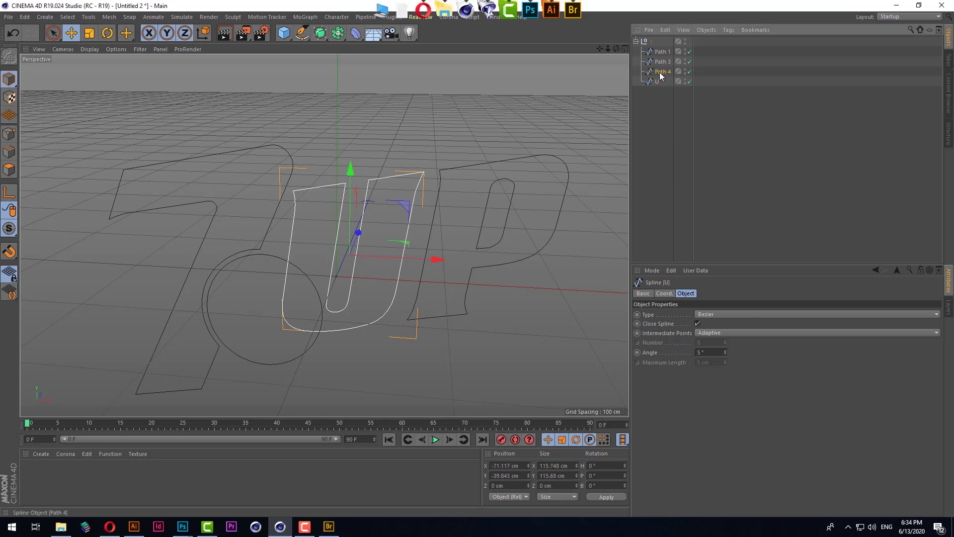
{"action": "left_click", "coordinate": [663, 73]}
{"action": "double_click", "coordinate": [664, 73]}
{"action": "type", "text": "O"}
{"action": "key", "text": "Return"}
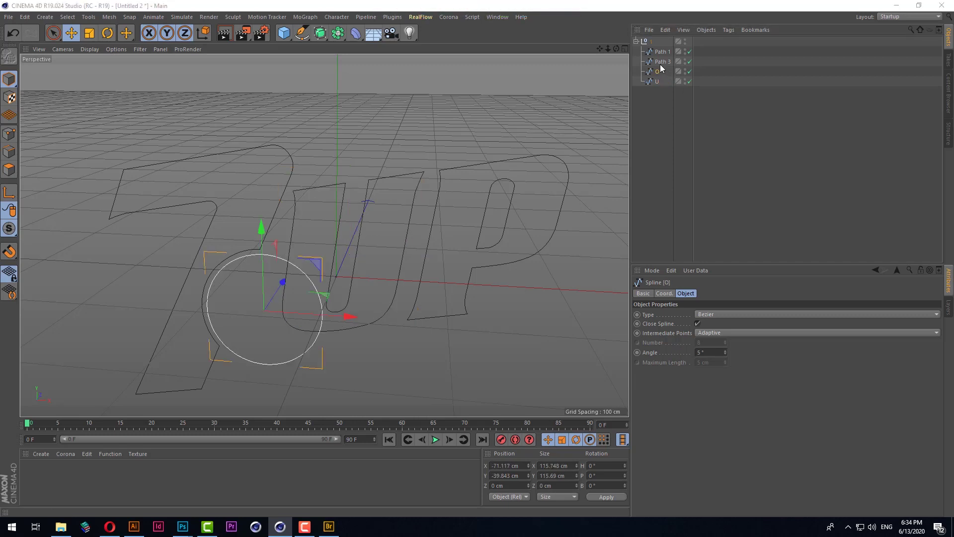
Step: Rename Path 3 and Path 1 to 7 and P, then collapse the null
{"action": "double_click", "coordinate": [663, 62]}
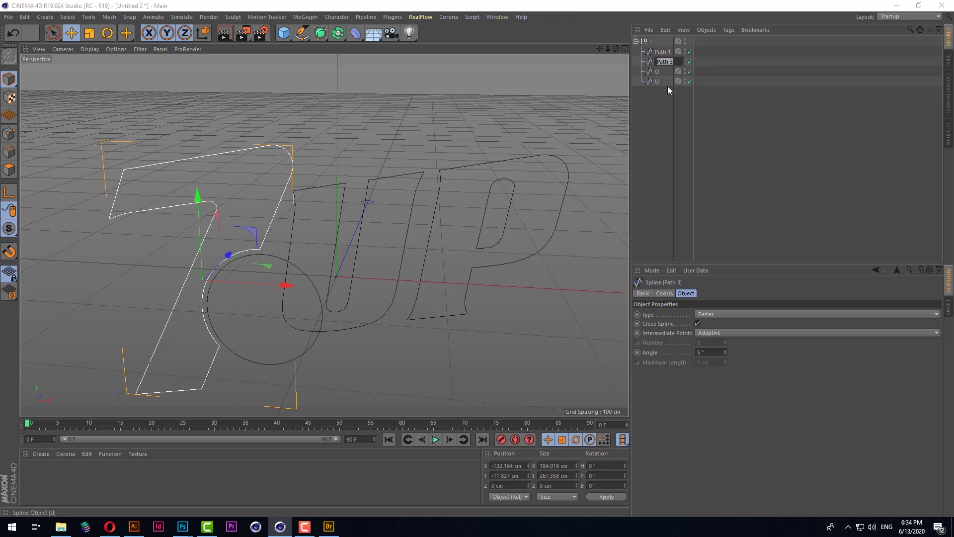
{"action": "type", "text": "7"}
{"action": "key", "text": "Return"}
{"action": "double_click", "coordinate": [663, 51]}
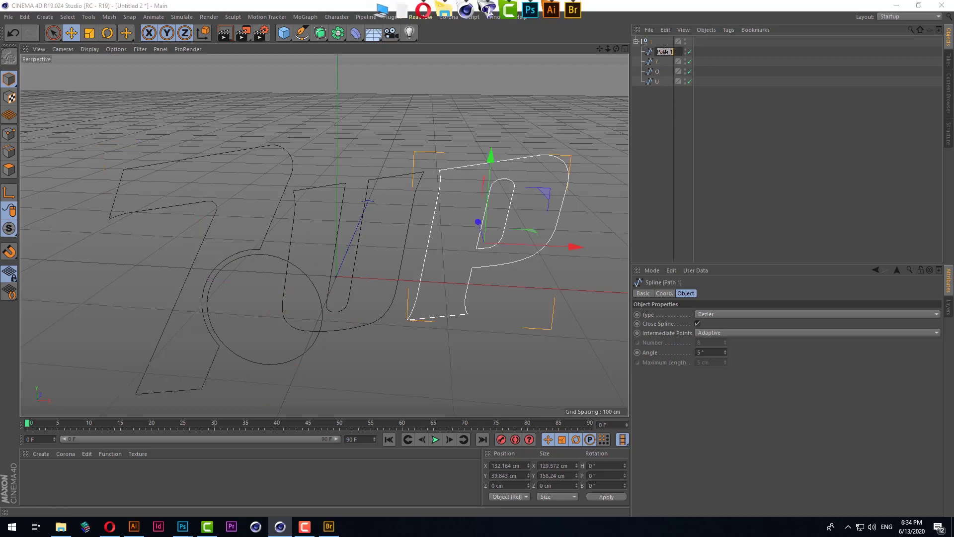
{"action": "type", "text": "P"}
{"action": "key", "text": "Return"}
{"action": "left_click", "coordinate": [636, 41]}
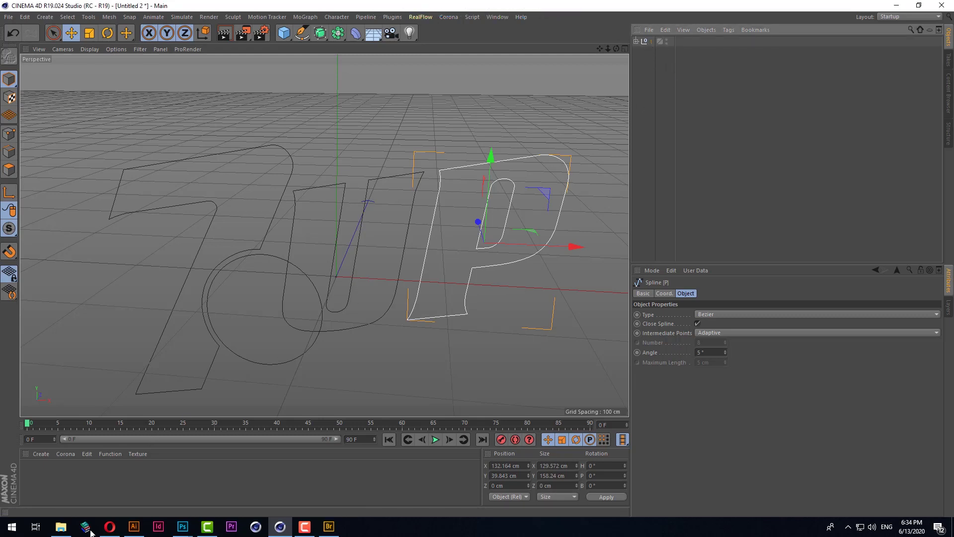
Step: In Illustrator, unlock layer 1 and delete it with its artwork
{"action": "left_click", "coordinate": [144, 527]}
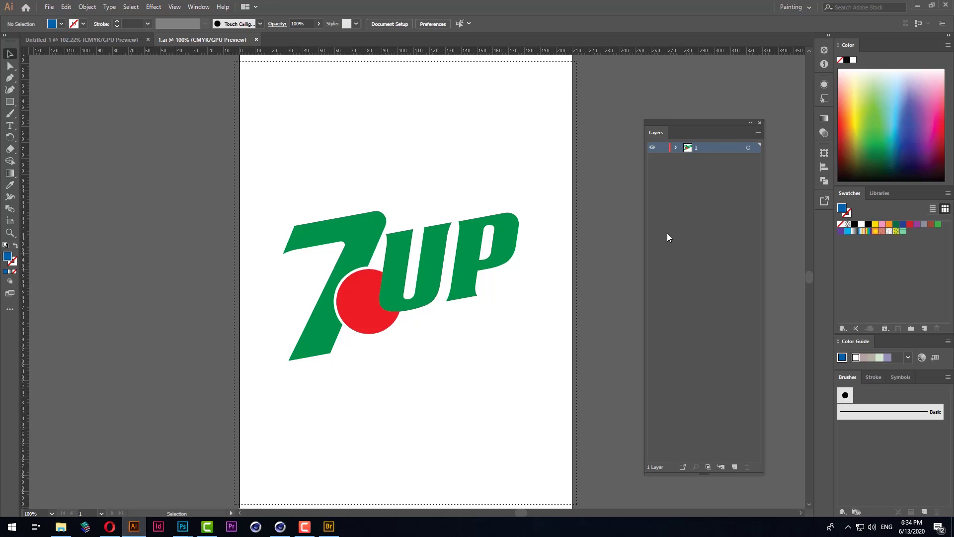
{"action": "left_click", "coordinate": [676, 202]}
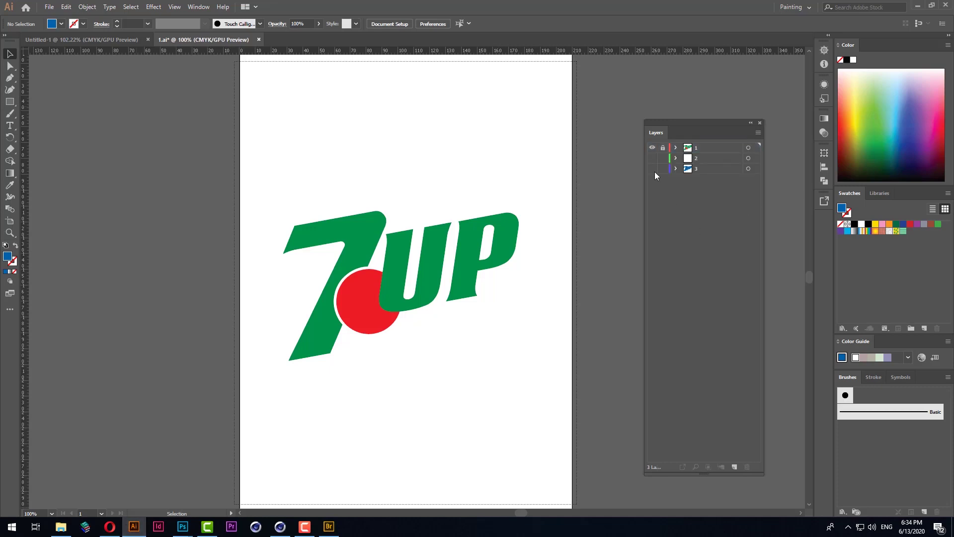
{"action": "left_click", "coordinate": [652, 148]}
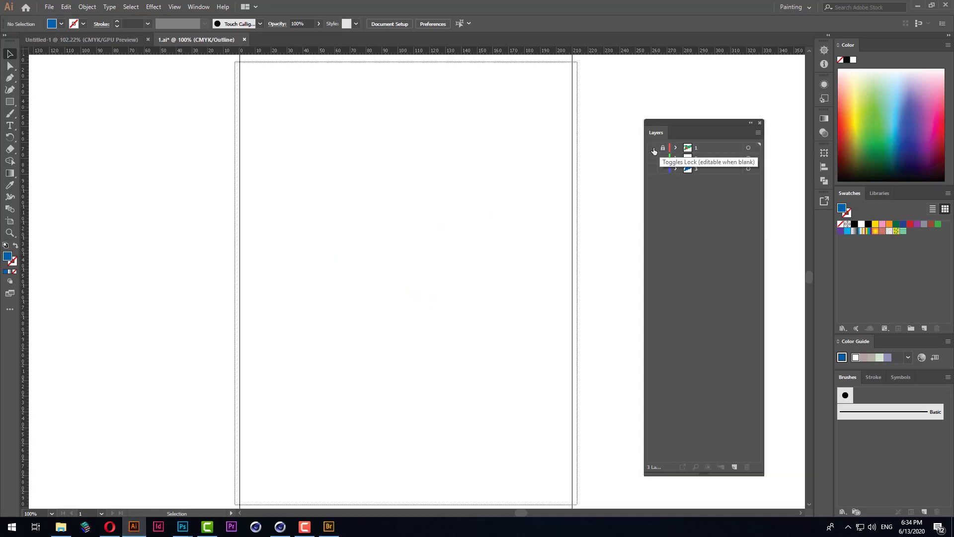
{"action": "left_click", "coordinate": [662, 147]}
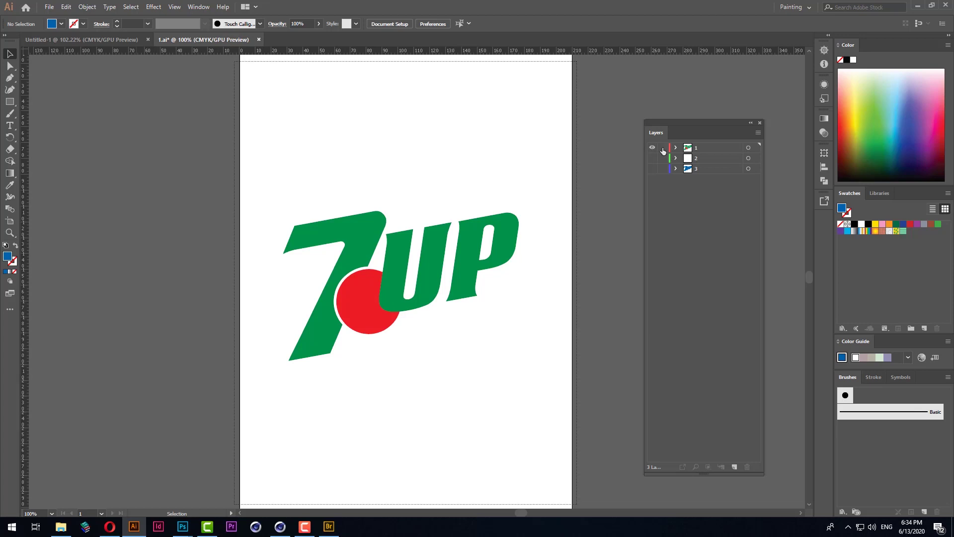
{"action": "left_click", "coordinate": [706, 150]}
{"action": "left_click", "coordinate": [746, 466]}
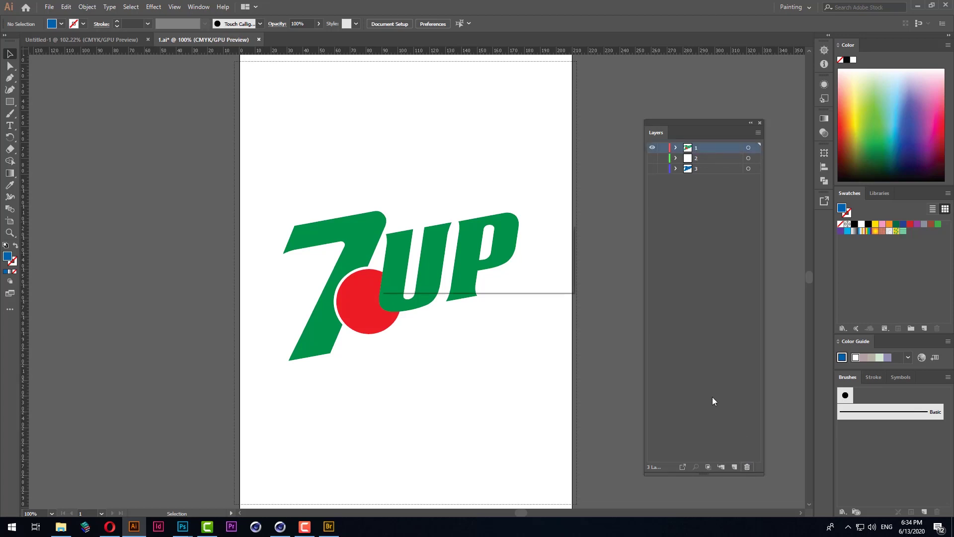
{"action": "left_click", "coordinate": [502, 280]}
{"action": "key", "text": "ctrl+y"}
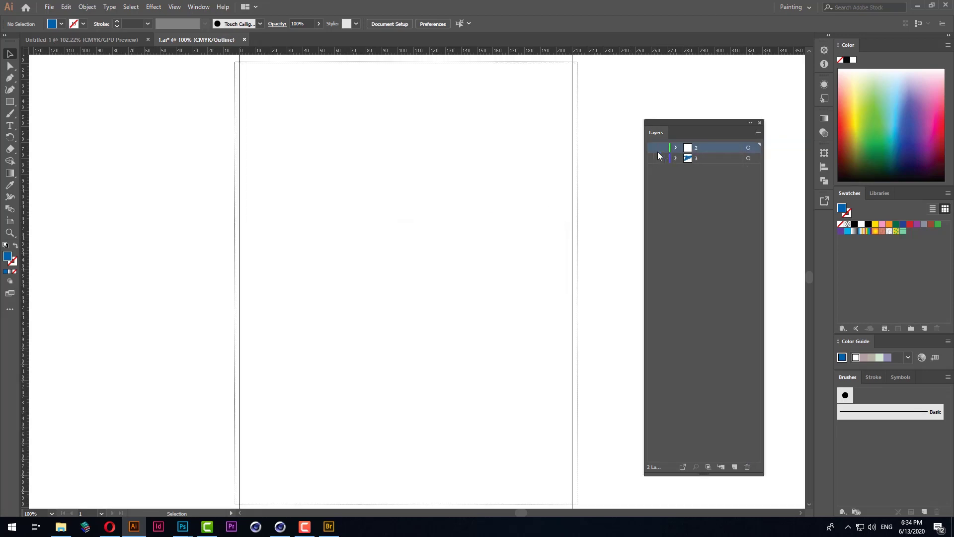
{"action": "key", "text": "ctrl+y"}
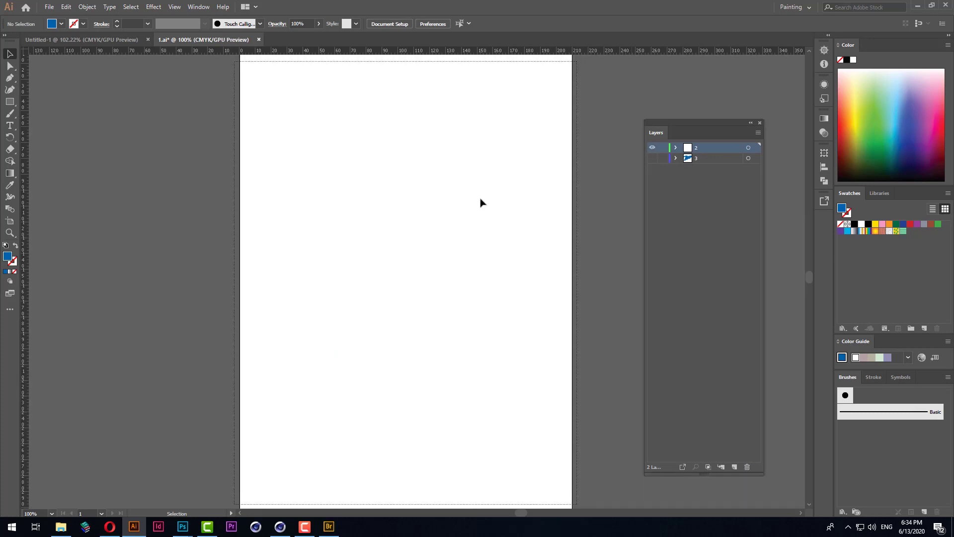
Step: Delete layer 3 with its artwork as well
{"action": "left_click", "coordinate": [435, 253]}
{"action": "left_click", "coordinate": [703, 159]}
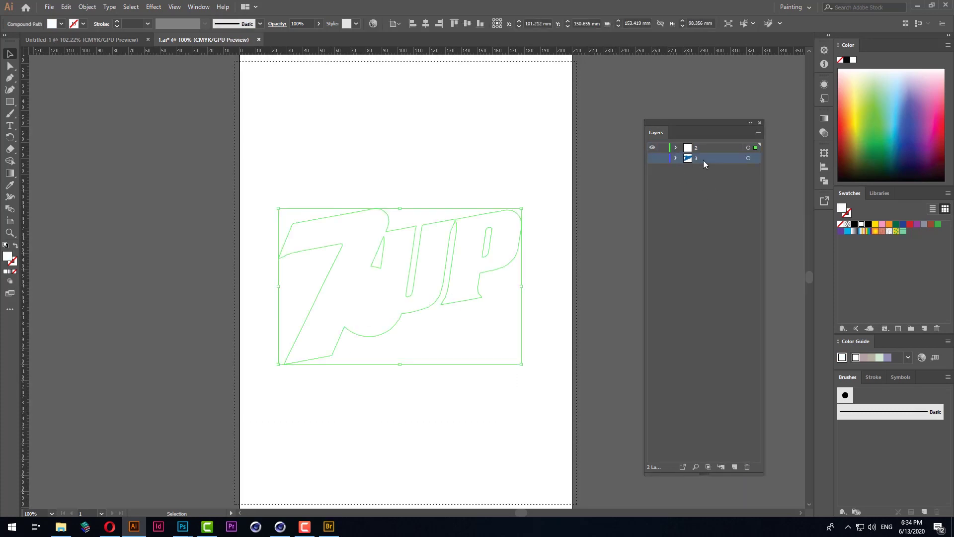
{"action": "left_click", "coordinate": [747, 467]}
{"action": "left_click", "coordinate": [507, 282]}
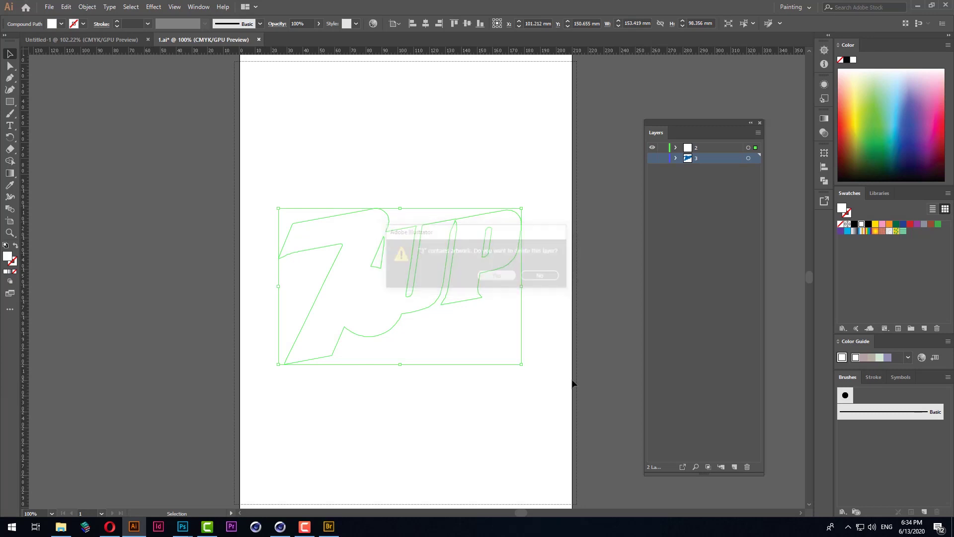
Step: Cancel Save As and undo the deletions to restore all three layers
{"action": "key", "text": "ctrl+shift+s"}
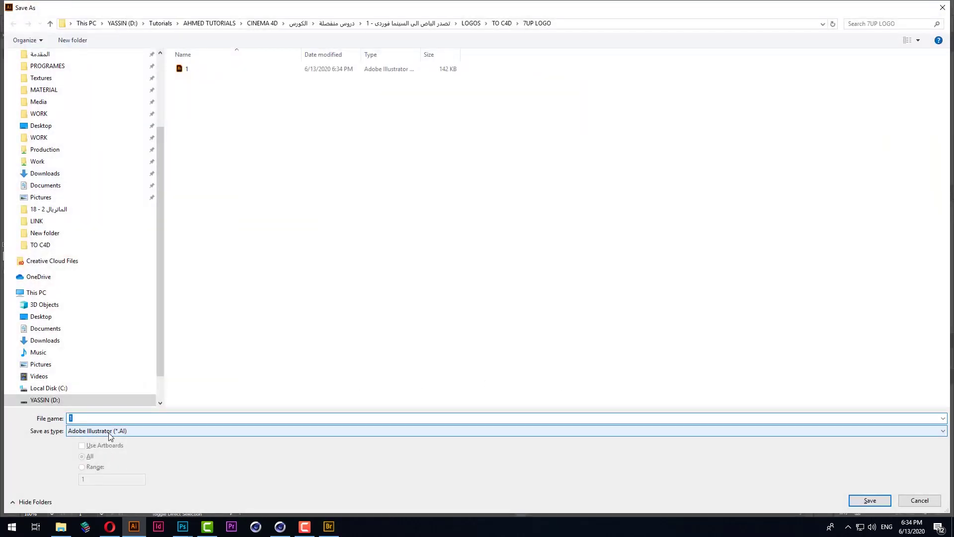
{"action": "key", "text": "Escape"}
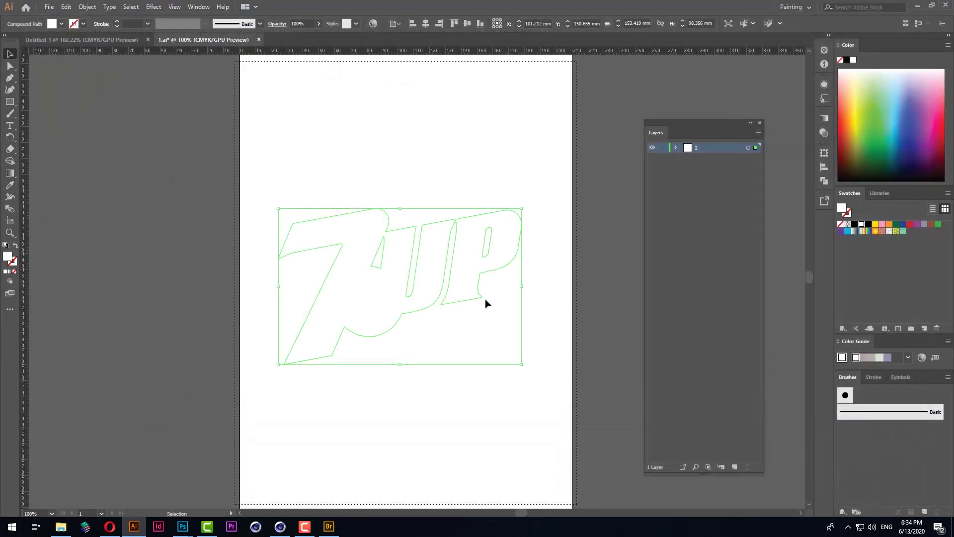
{"action": "key", "text": "ctrl+z"}
{"action": "key", "text": "ctrl+z"}
{"action": "key", "text": "ctrl+z"}
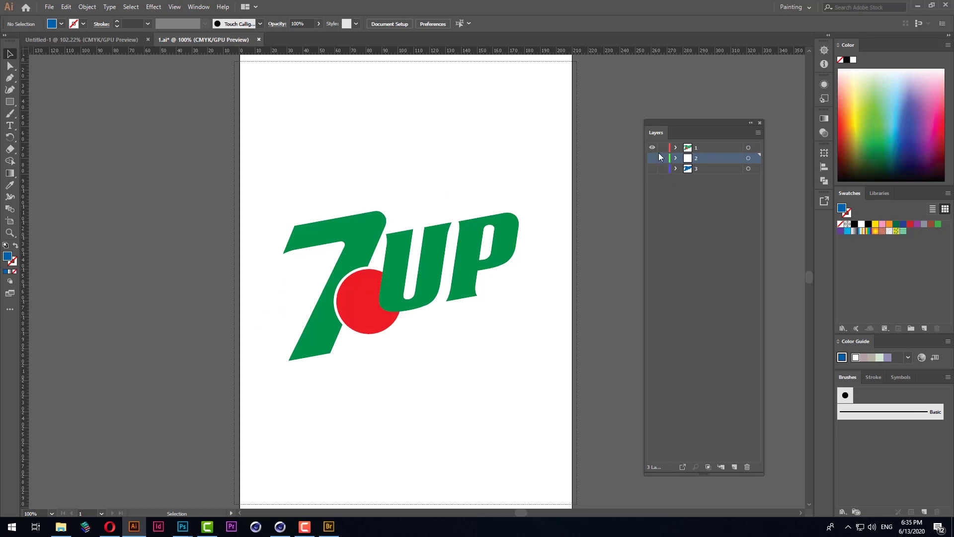
Step: Lock layer 1 and leave layer 2 unlocked for editing
{"action": "key", "text": "ctrl+y"}
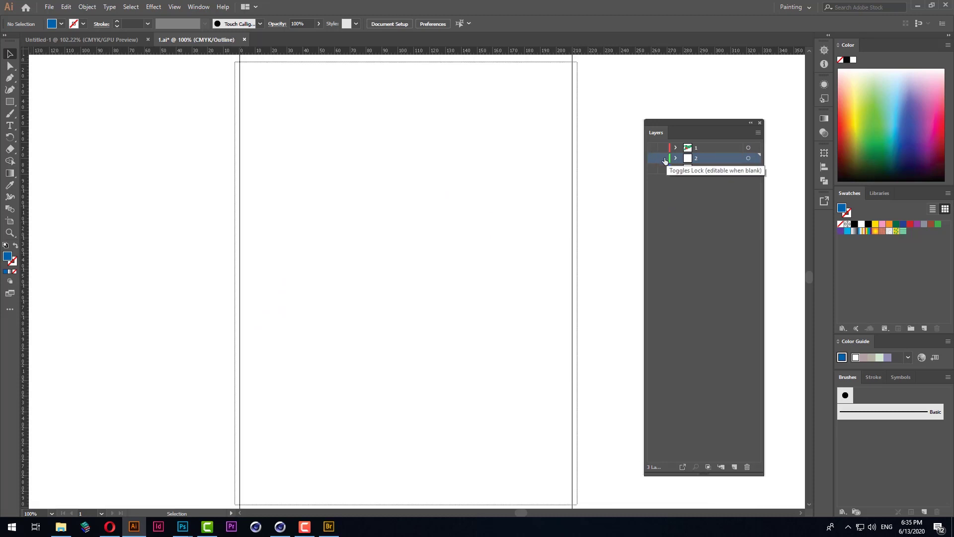
{"action": "left_click", "coordinate": [663, 158]}
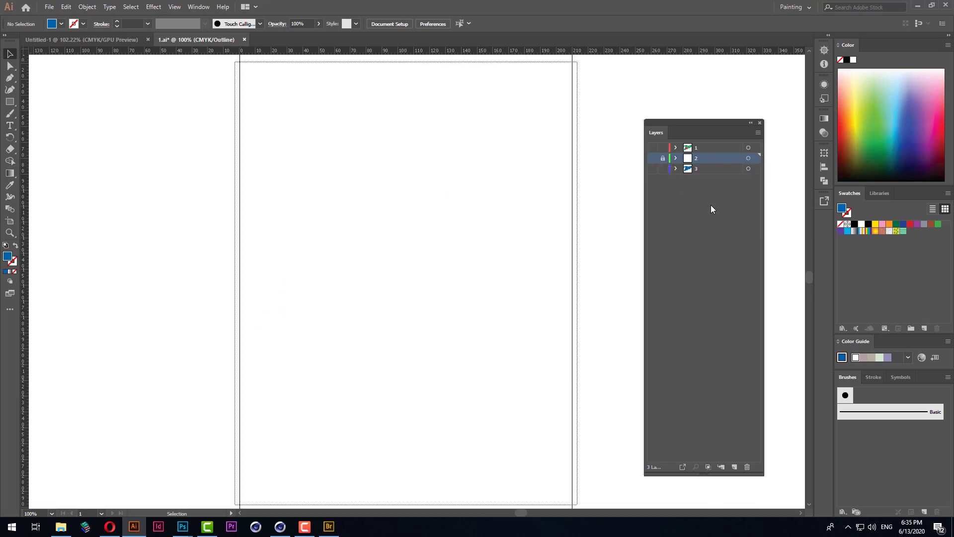
{"action": "left_click", "coordinate": [662, 158]}
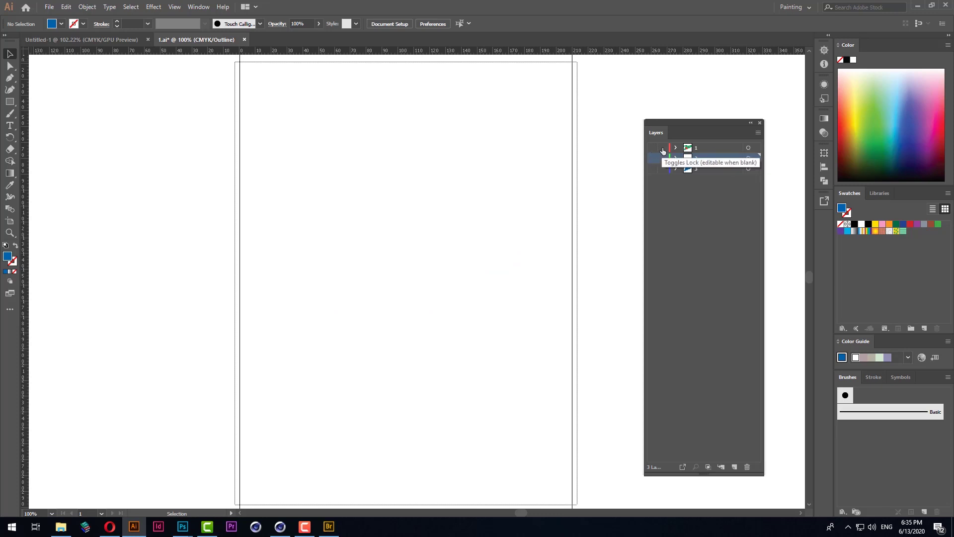
{"action": "left_click", "coordinate": [663, 148]}
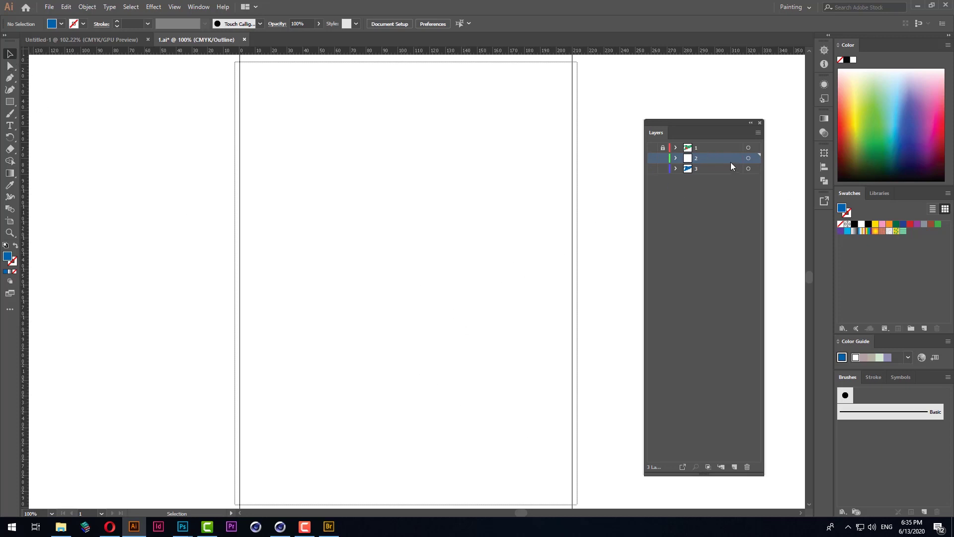
{"action": "left_click", "coordinate": [675, 158]}
{"action": "left_click", "coordinate": [677, 158]}
{"action": "key", "text": "ctrl+y"}
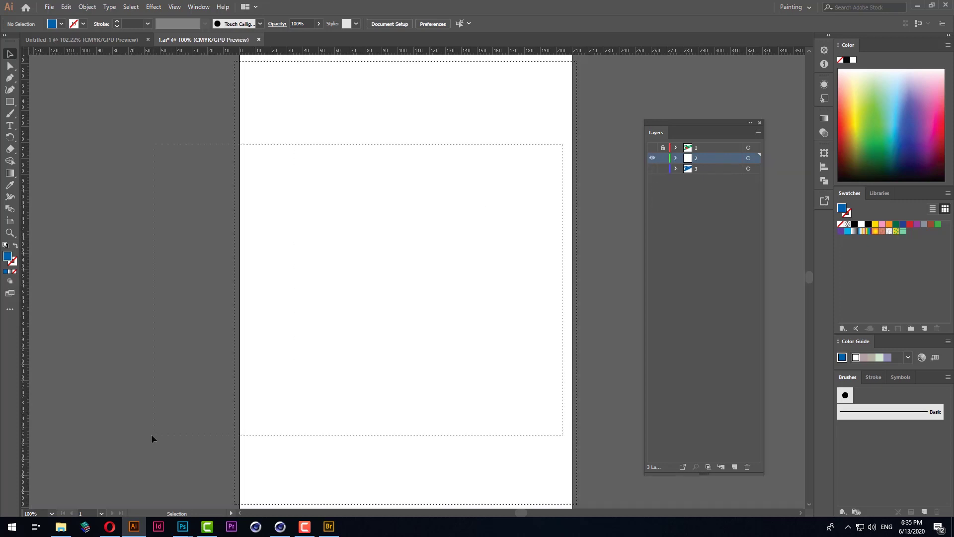
Step: Refill the 7UP silhouette on layer 2 with a dark maroon colour
{"action": "key", "text": "ctrl+a"}
{"action": "double_click", "coordinate": [7, 256]}
{"action": "left_click", "coordinate": [449, 277]}
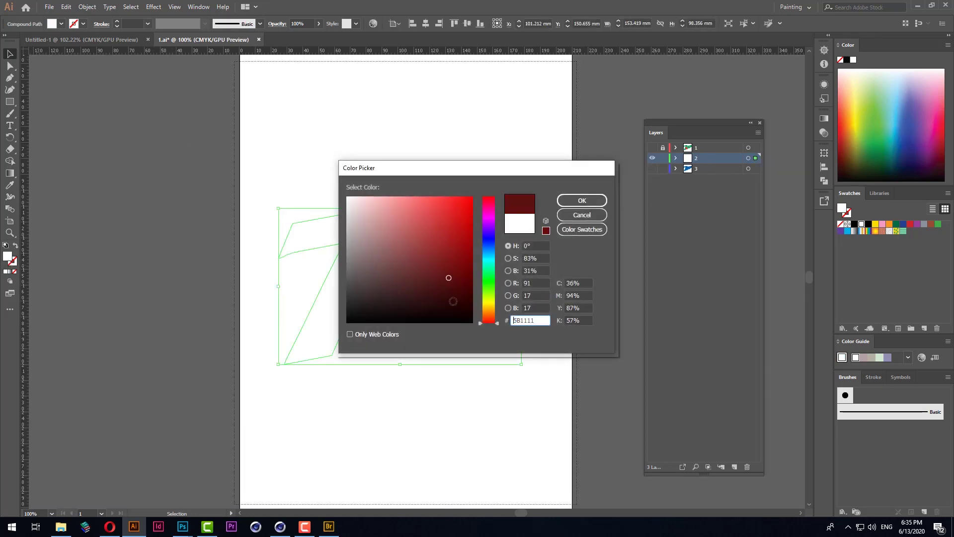
{"action": "left_click", "coordinate": [460, 305]}
{"action": "left_click", "coordinate": [577, 200]}
{"action": "left_click", "coordinate": [432, 415]}
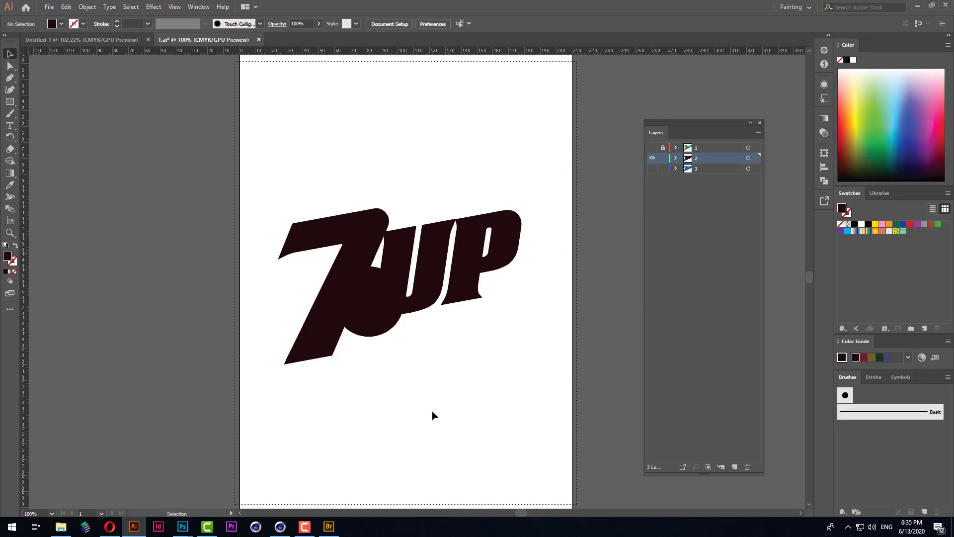
{"action": "key", "text": "ctrl"}
Step: Check the file format in Save As, then close it without saving
{"action": "key", "text": "ctrl+shift+s"}
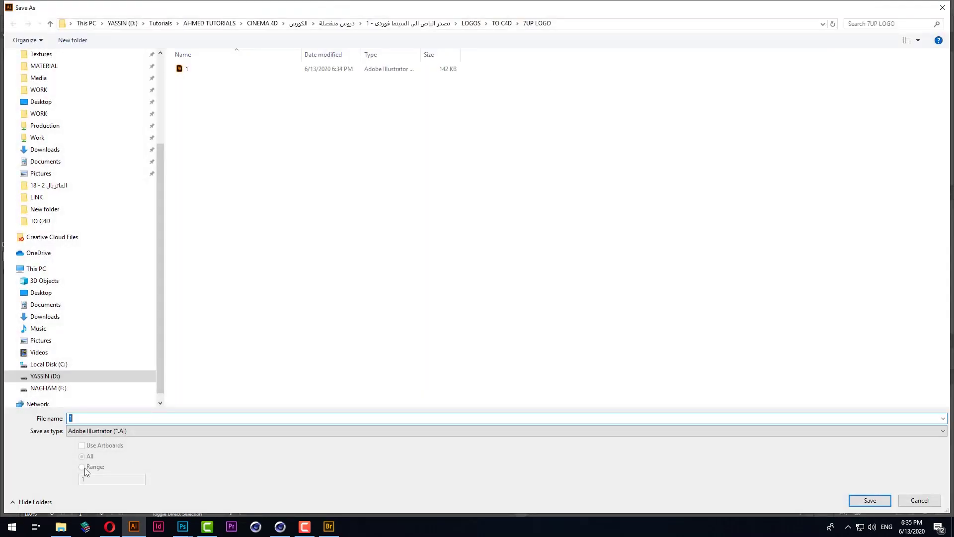
{"action": "left_click", "coordinate": [115, 429]}
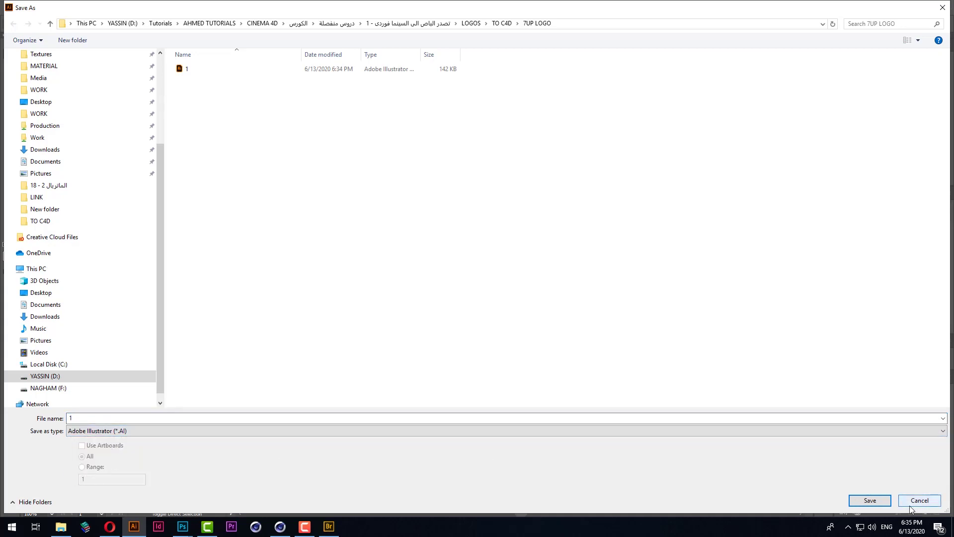
{"action": "left_click", "coordinate": [926, 501]}
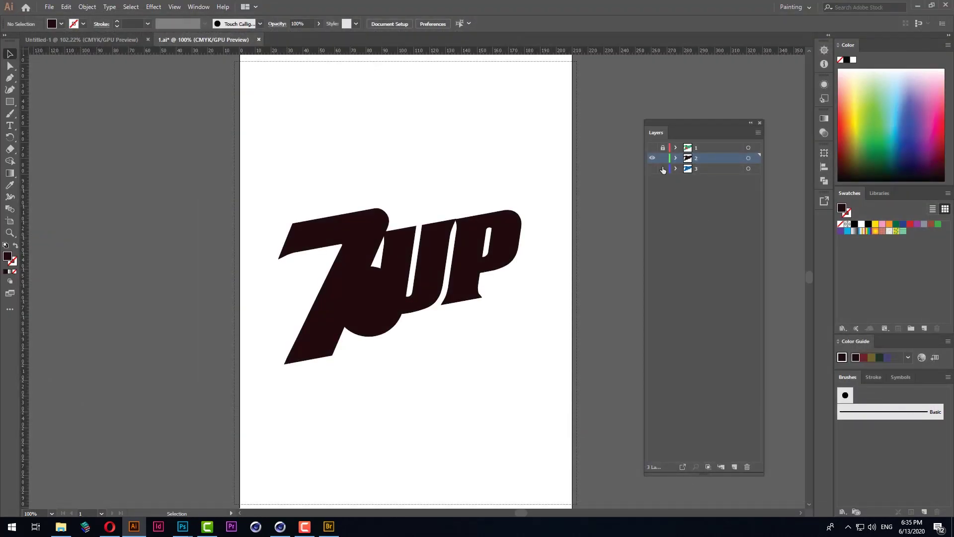
Step: Show layers 1 and 3 again, then delete both, keeping only layer 2
{"action": "left_click", "coordinate": [652, 148]}
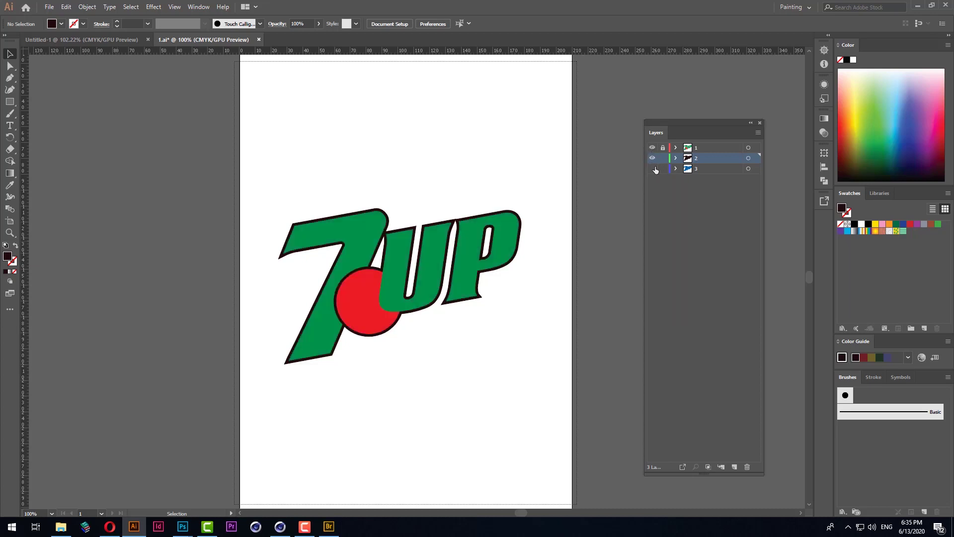
{"action": "left_click", "coordinate": [653, 168]}
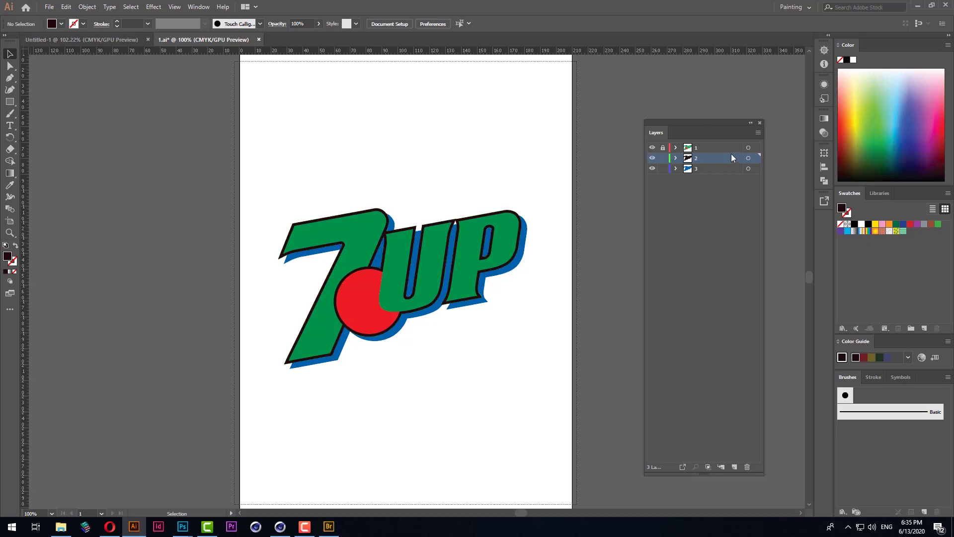
{"action": "left_click", "coordinate": [697, 149]}
{"action": "left_click", "coordinate": [706, 168], "text": "ctrl"}
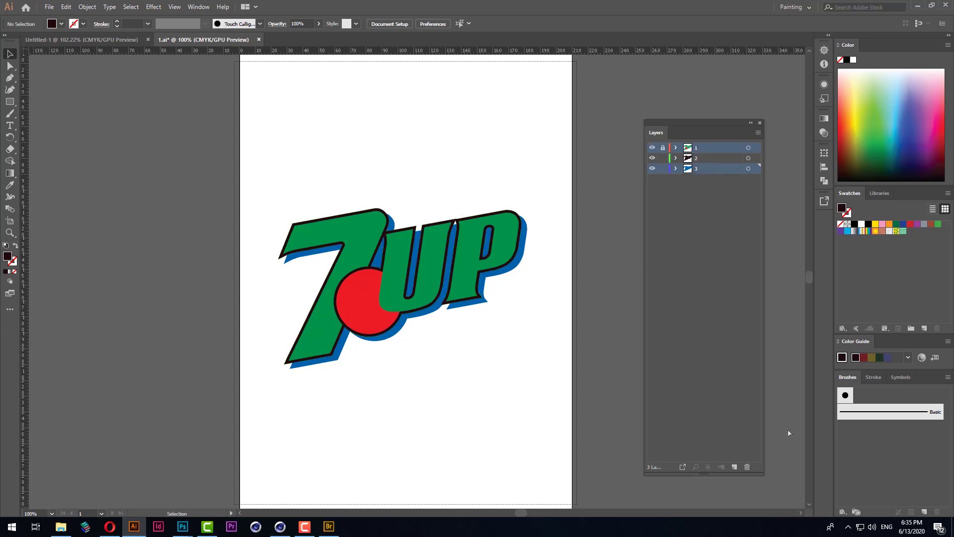
{"action": "left_click", "coordinate": [747, 467]}
{"action": "left_click", "coordinate": [501, 277]}
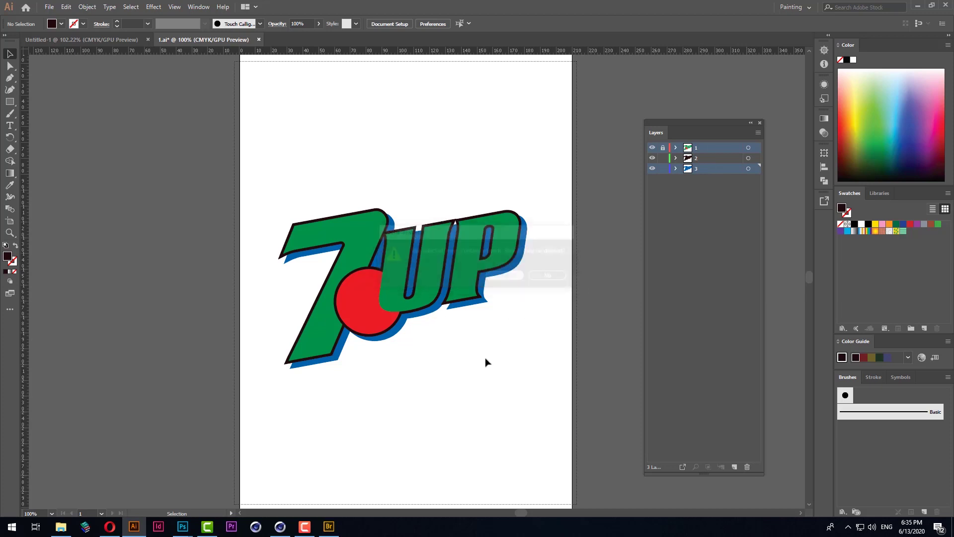
{"action": "key", "text": "ctrl+a"}
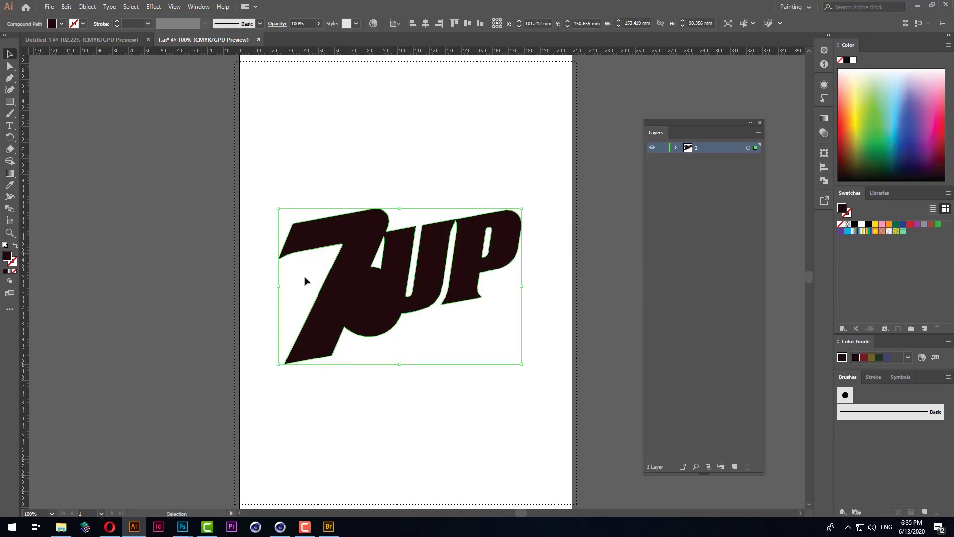
{"action": "key", "text": "ctrl"}
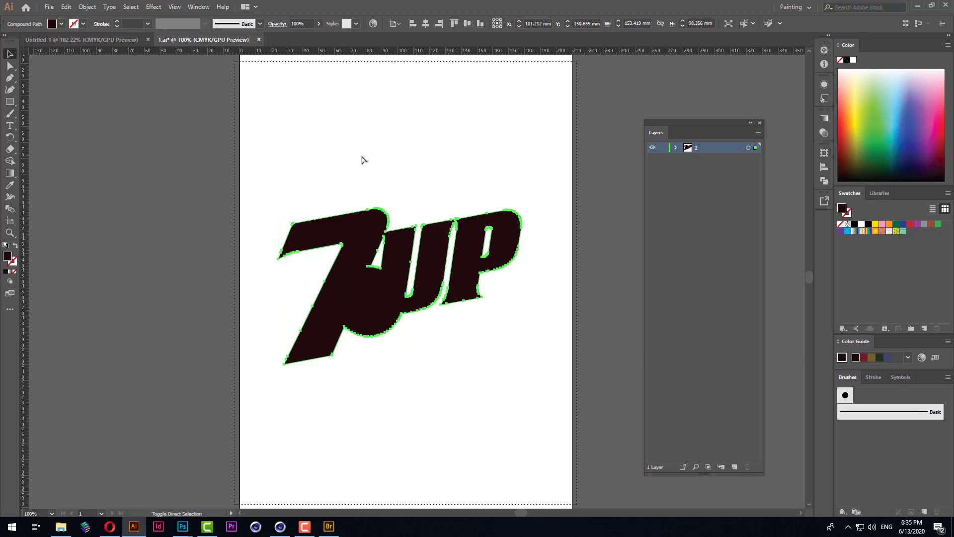
Step: Save the layer-2 copy as 2.ai in Illustrator 8, then undo to restore all layers
{"action": "key", "text": "ctrl+shift+s"}
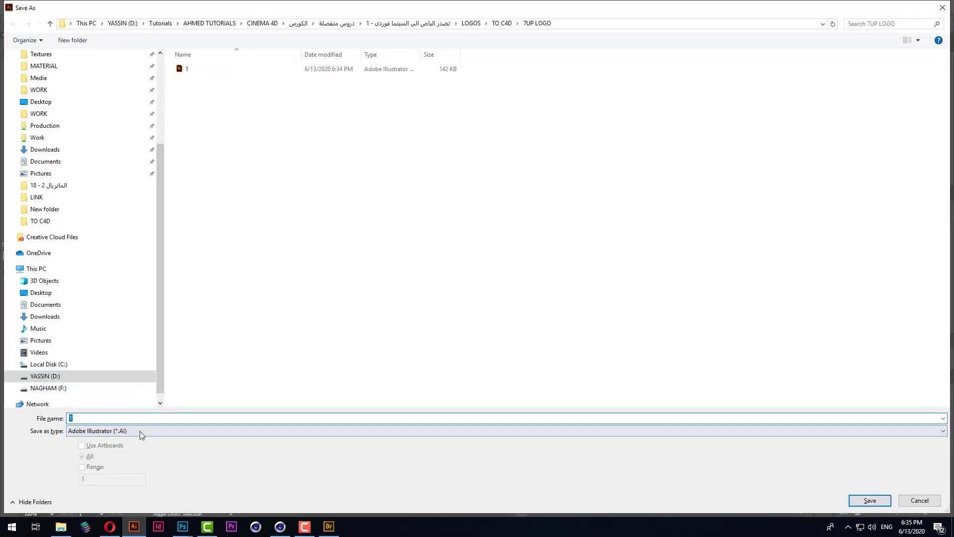
{"action": "left_click", "coordinate": [140, 431]}
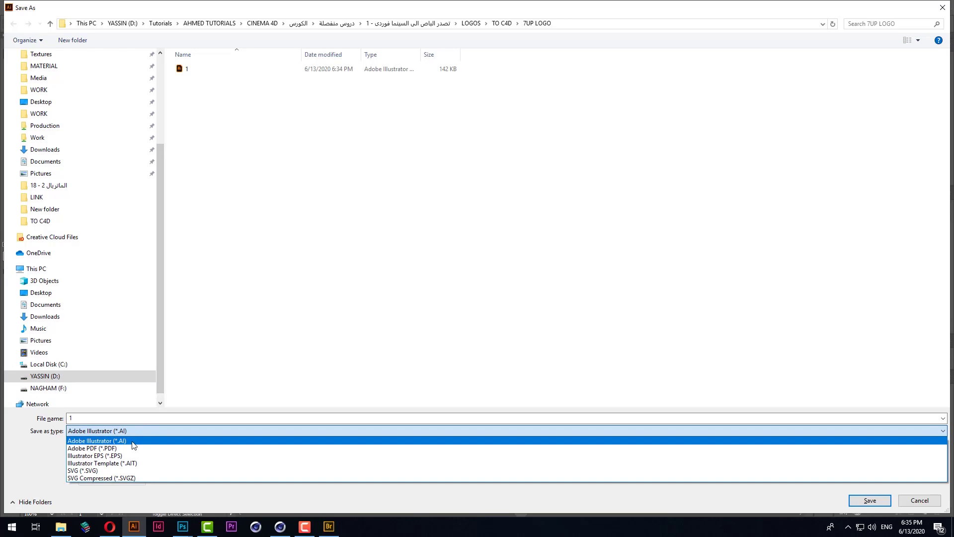
{"action": "left_click", "coordinate": [134, 441]}
{"action": "left_click", "coordinate": [87, 419]}
{"action": "type", "text": "2"}
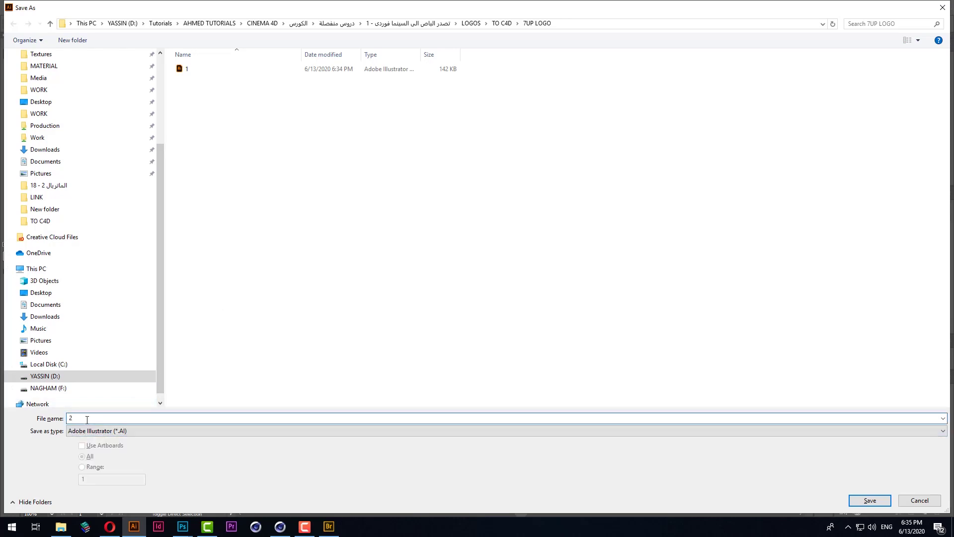
{"action": "left_click", "coordinate": [870, 501]}
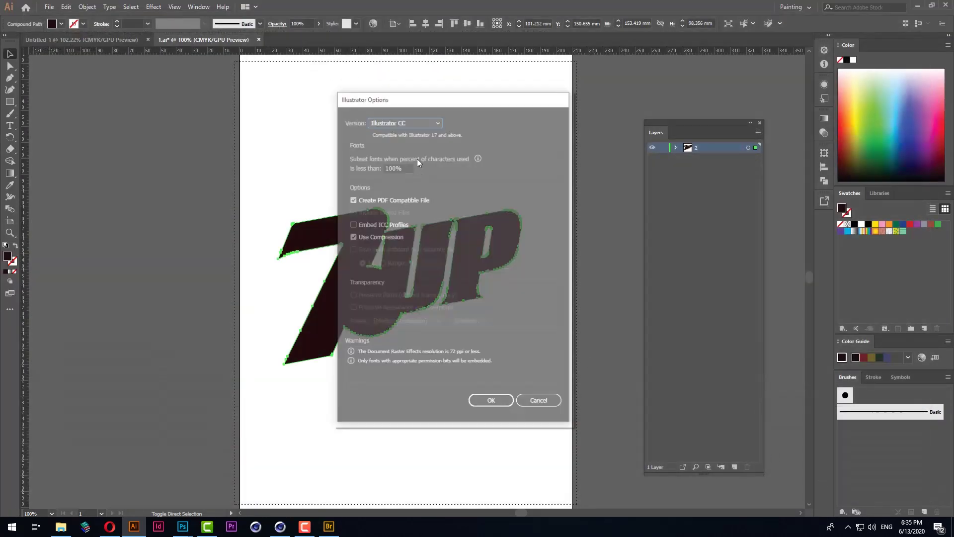
{"action": "left_click", "coordinate": [400, 121]}
{"action": "left_click", "coordinate": [402, 245]}
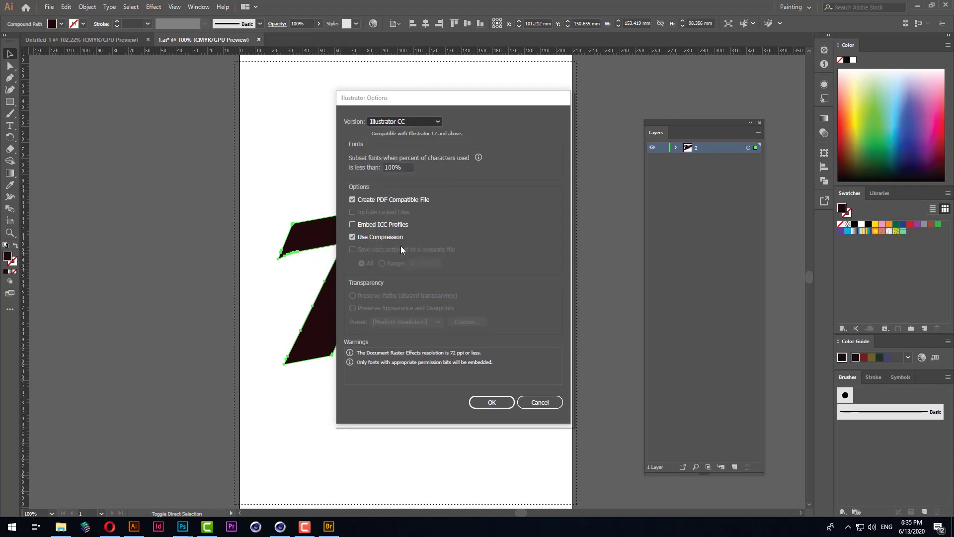
{"action": "left_click", "coordinate": [494, 392]}
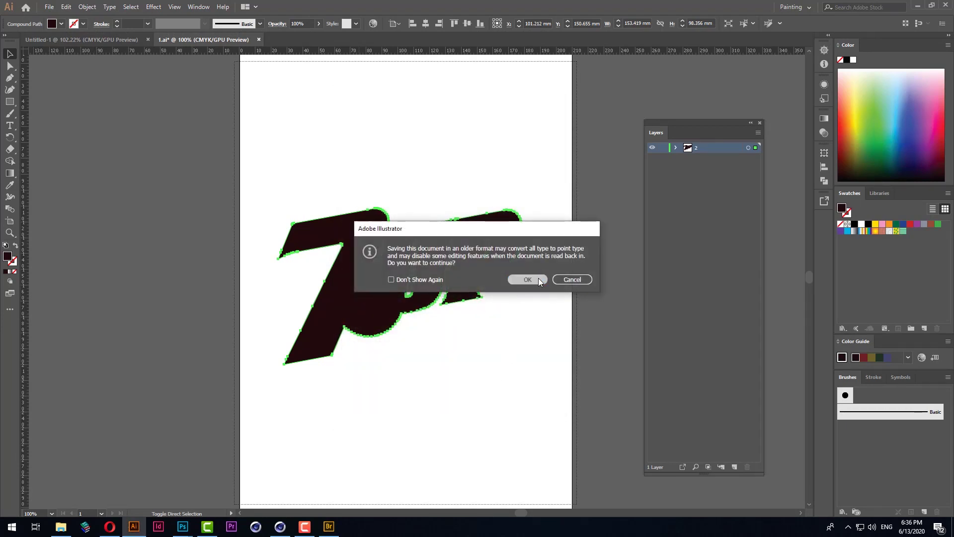
{"action": "left_click", "coordinate": [519, 278]}
{"action": "key", "text": "ctrl+z"}
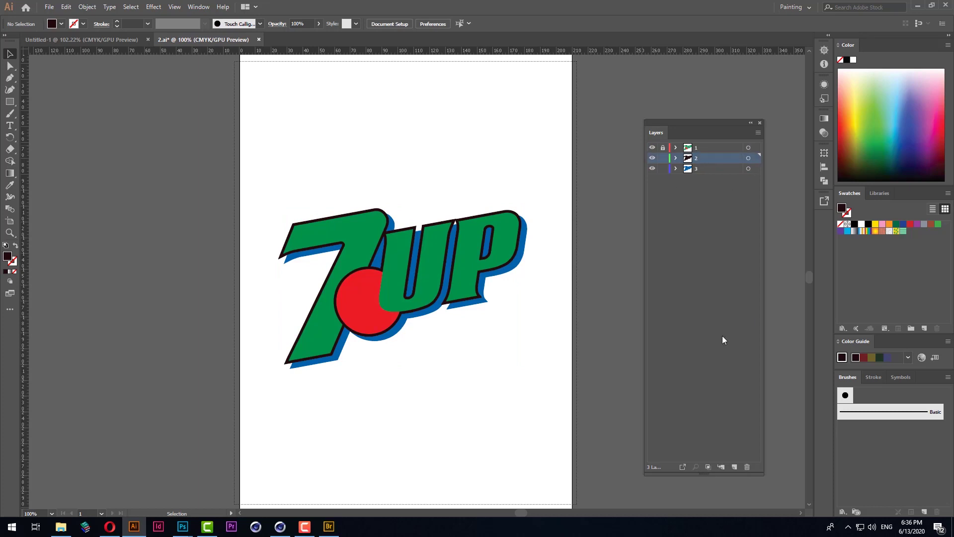
Step: Delete layers 1 and 2 with their artwork, leaving only layer 3
{"action": "left_click", "coordinate": [712, 149], "text": "shift"}
{"action": "left_click", "coordinate": [747, 467]}
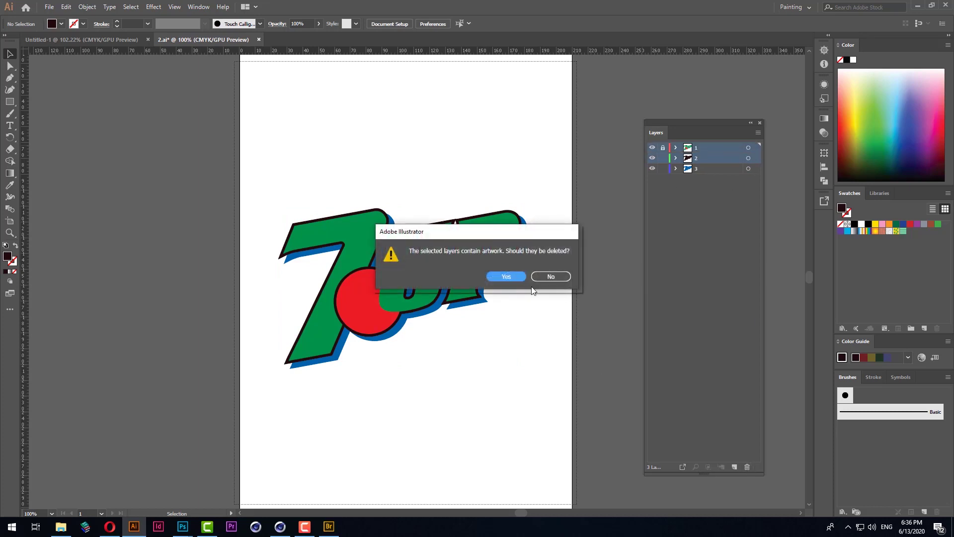
{"action": "left_click", "coordinate": [531, 287]}
Step: Save the blue layer copy as 3.ai in Illustrator 8 format
{"action": "key", "text": "ctrl+shift+s"}
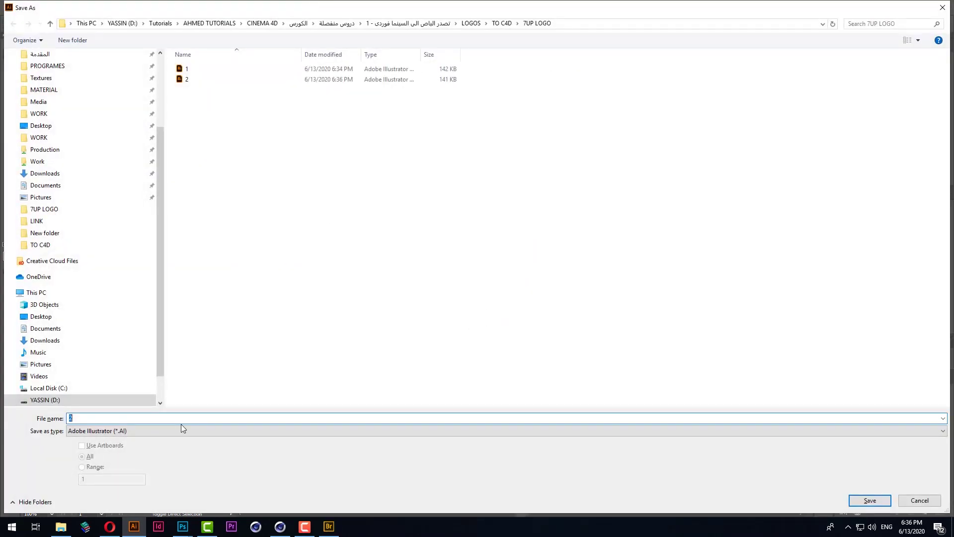
{"action": "type", "text": "3"}
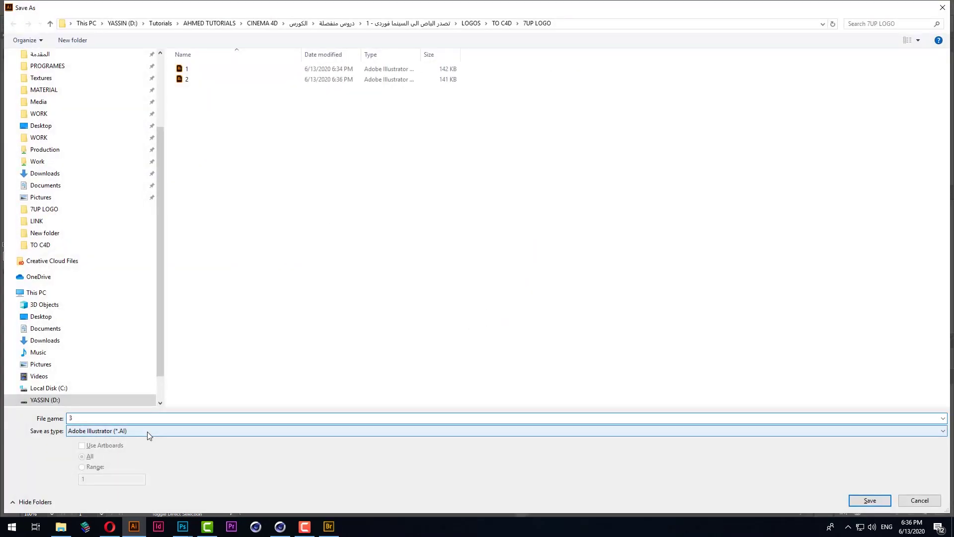
{"action": "left_click", "coordinate": [150, 435]}
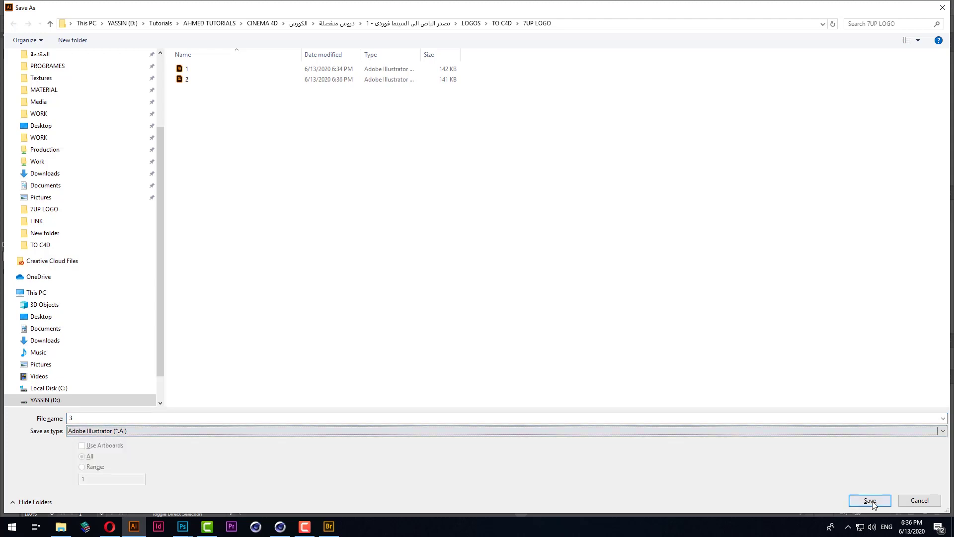
{"action": "left_click", "coordinate": [870, 500]}
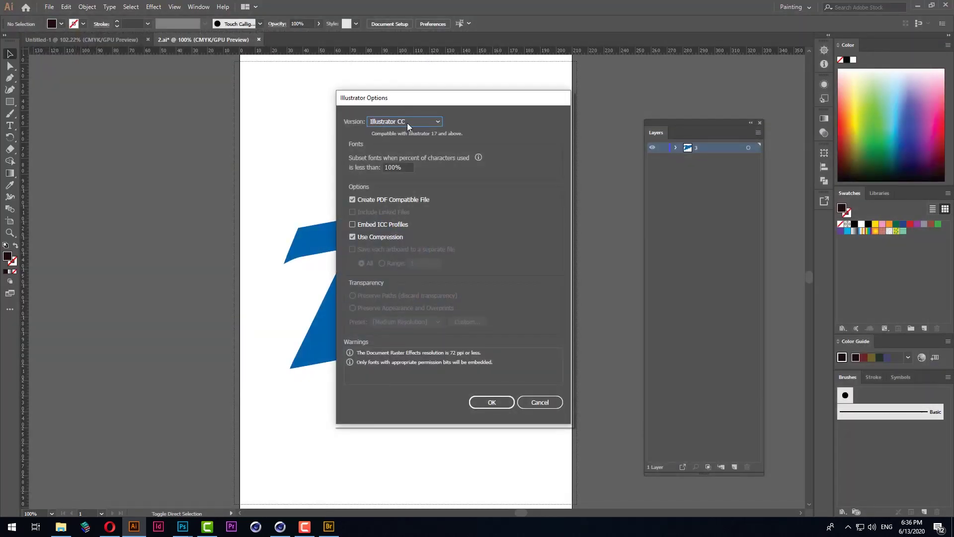
{"action": "left_click", "coordinate": [407, 123]}
{"action": "left_click", "coordinate": [405, 241]}
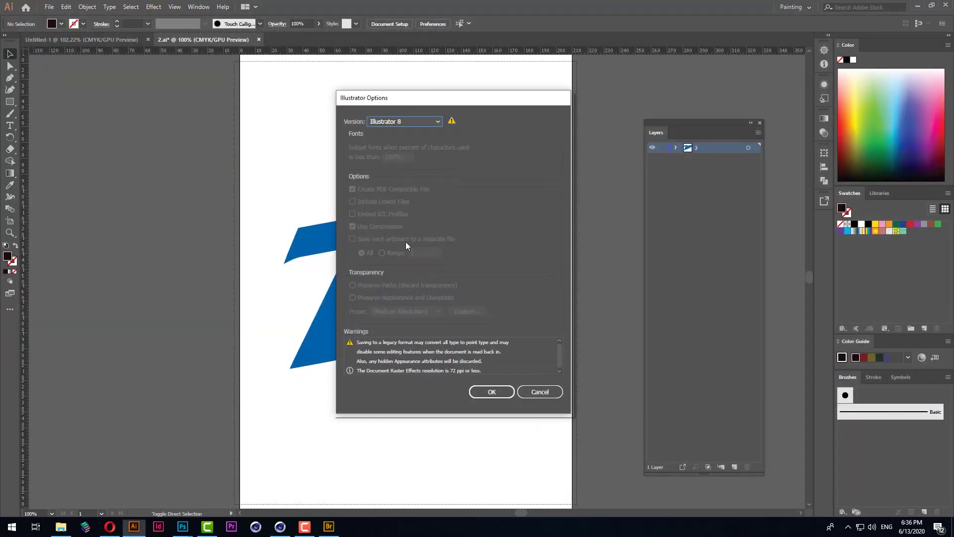
{"action": "left_click", "coordinate": [492, 393]}
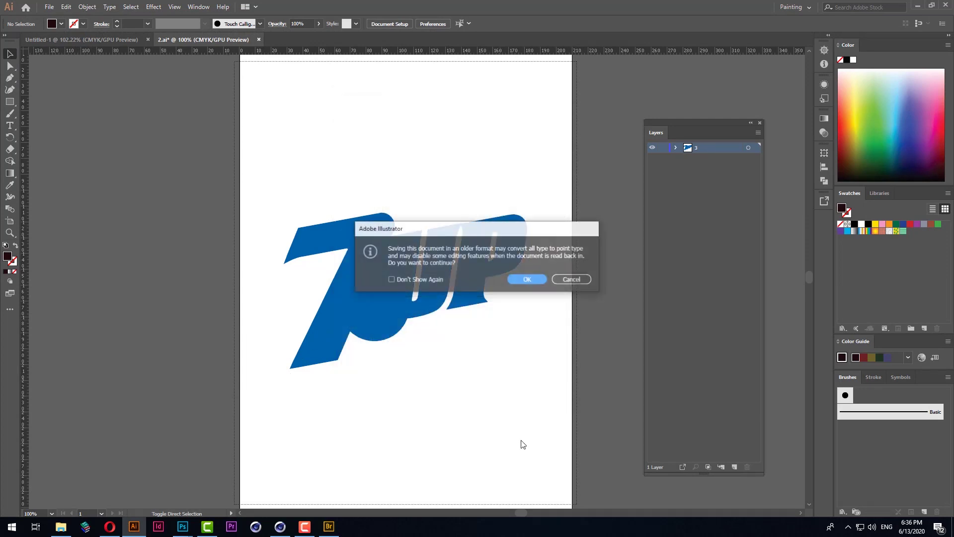
{"action": "left_click", "coordinate": [521, 281]}
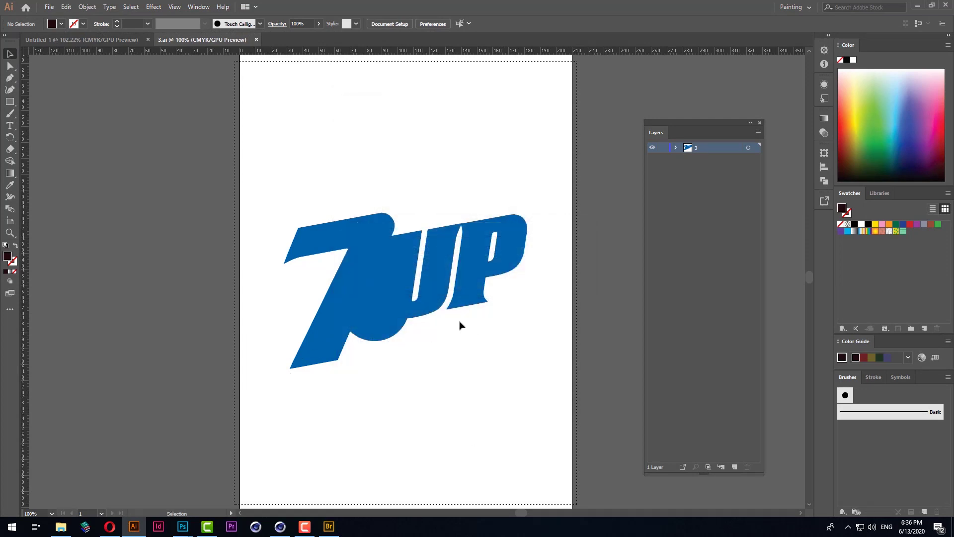
Step: In Cinema 4D, merge file 2's Illustrator paths into the scene
{"action": "left_click", "coordinate": [274, 532]}
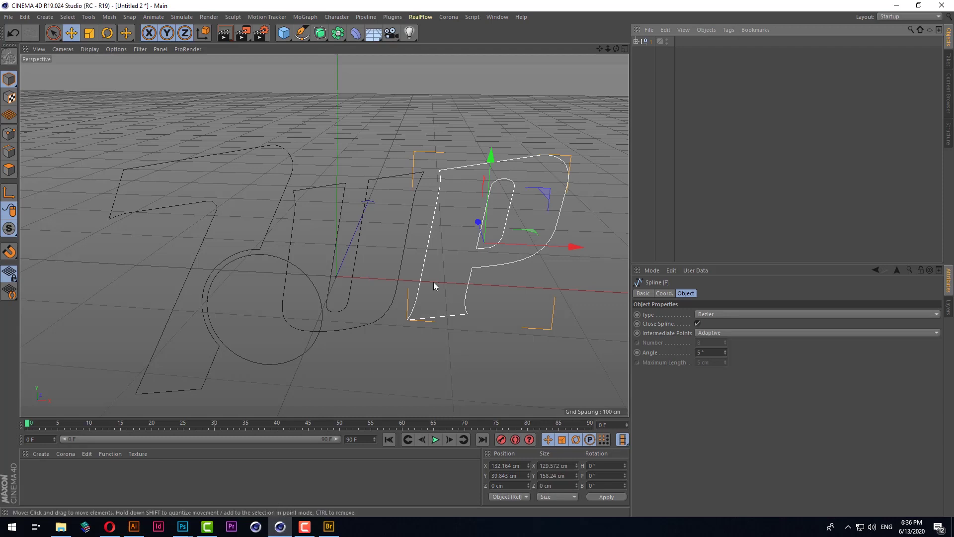
{"action": "left_click", "coordinate": [8, 17]}
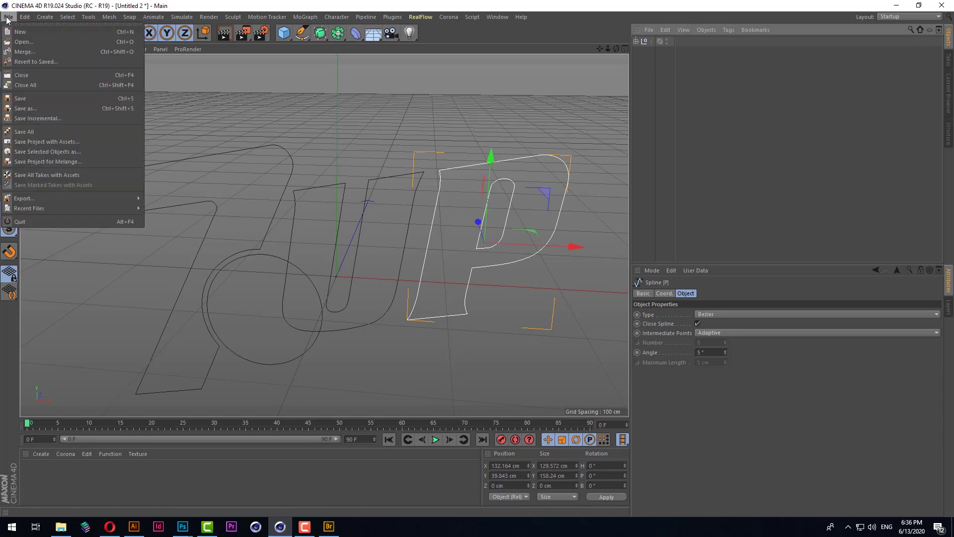
{"action": "left_click", "coordinate": [26, 54]}
{"action": "double_click", "coordinate": [281, 87]}
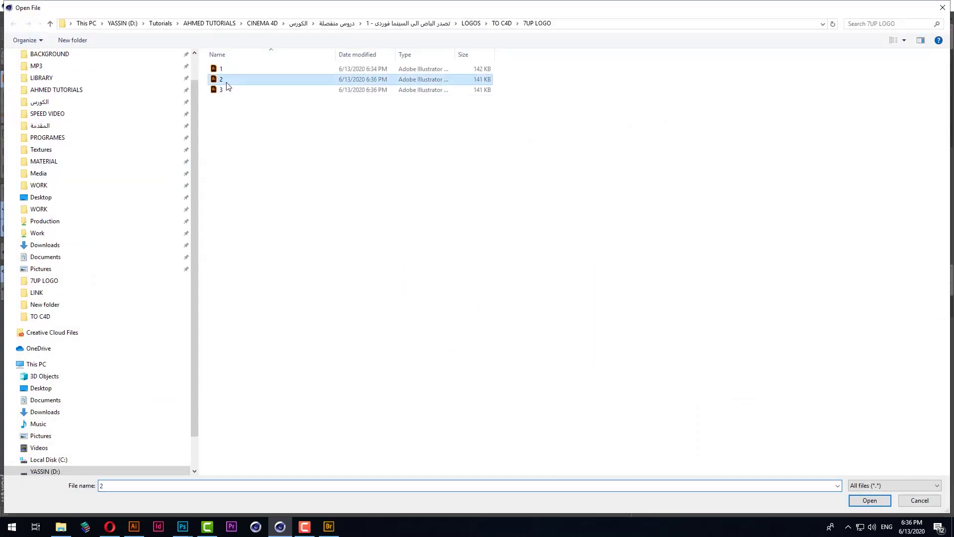
{"action": "left_click", "coordinate": [209, 232]}
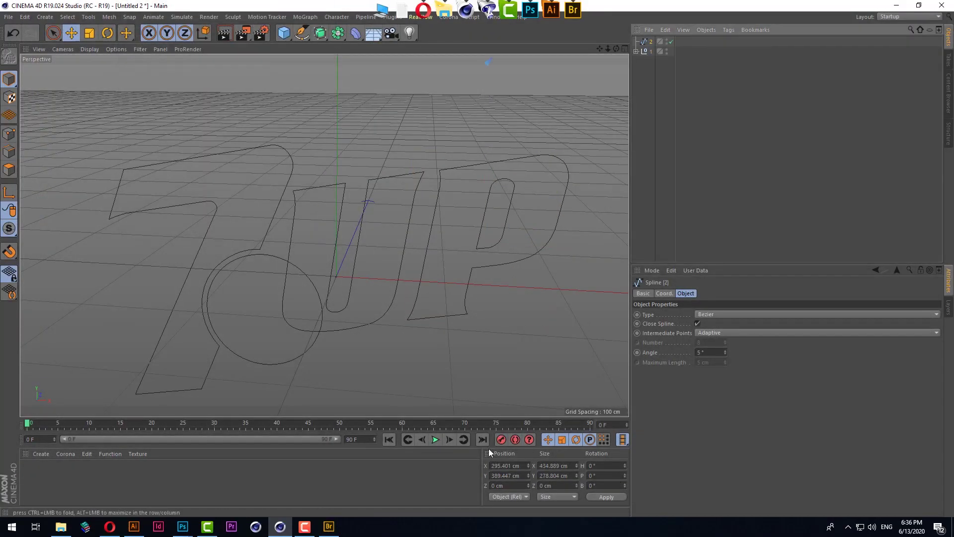
Step: Set the merged spline's position to 0 so it sits at the origin
{"action": "left_click", "coordinate": [523, 466]}
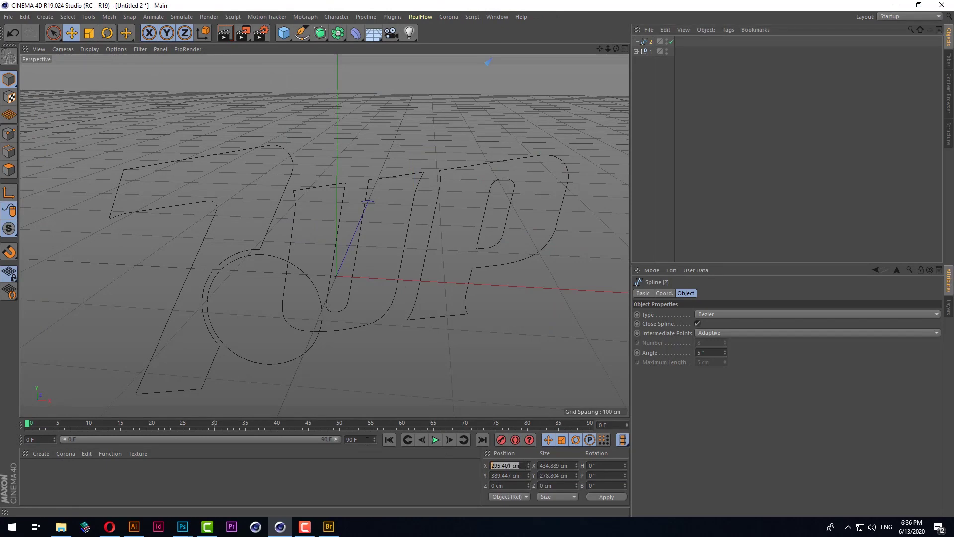
{"action": "type", "text": "0"}
{"action": "key", "text": "Tab"}
{"action": "type", "text": "0"}
{"action": "key", "text": "Return"}
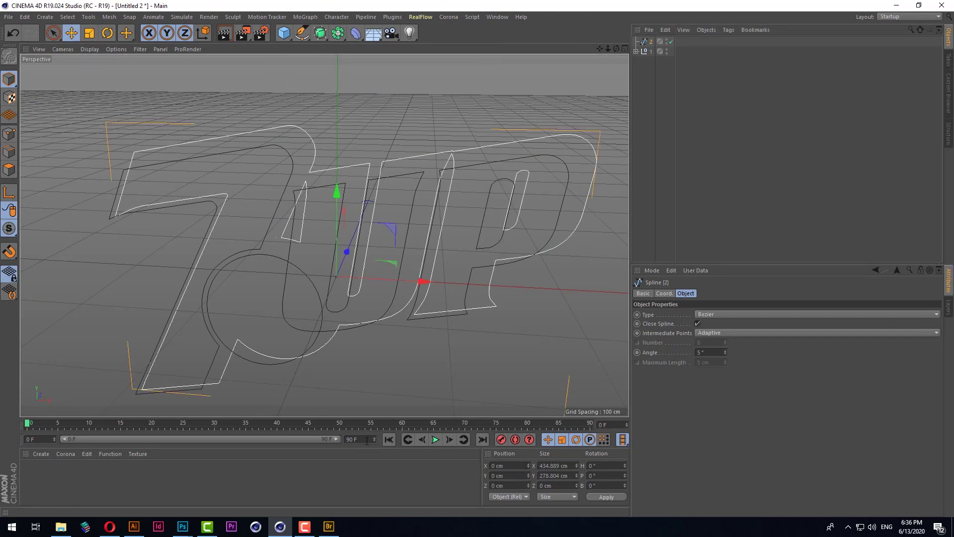
{"action": "mouse_move", "coordinate": [481, 301]}
{"action": "left_mouse_down", "text": "alt"}
{"action": "mouse_move", "coordinate": [401, 295]}
{"action": "mouse_move", "coordinate": [459, 311]}
{"action": "left_mouse_up", "text": "alt"}
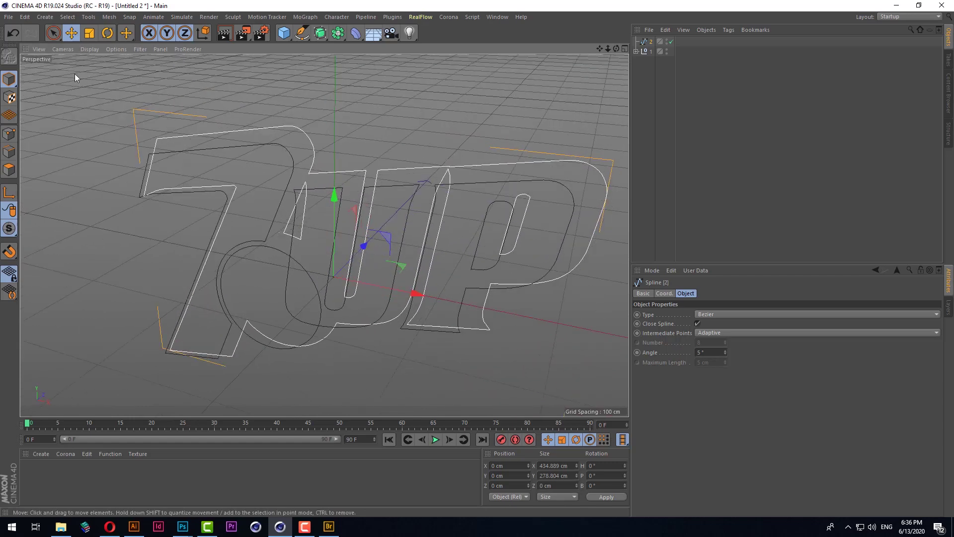
{"action": "mouse_move", "coordinate": [207, 136]}
{"action": "left_mouse_down", "text": "alt"}
{"action": "mouse_move", "coordinate": [328, 89]}
{"action": "mouse_move", "coordinate": [366, 91]}
{"action": "mouse_move", "coordinate": [347, 106]}
{"action": "mouse_move", "coordinate": [337, 172]}
{"action": "mouse_move", "coordinate": [279, 180]}
{"action": "mouse_move", "coordinate": [422, 152]}
{"action": "left_mouse_up", "text": "alt"}
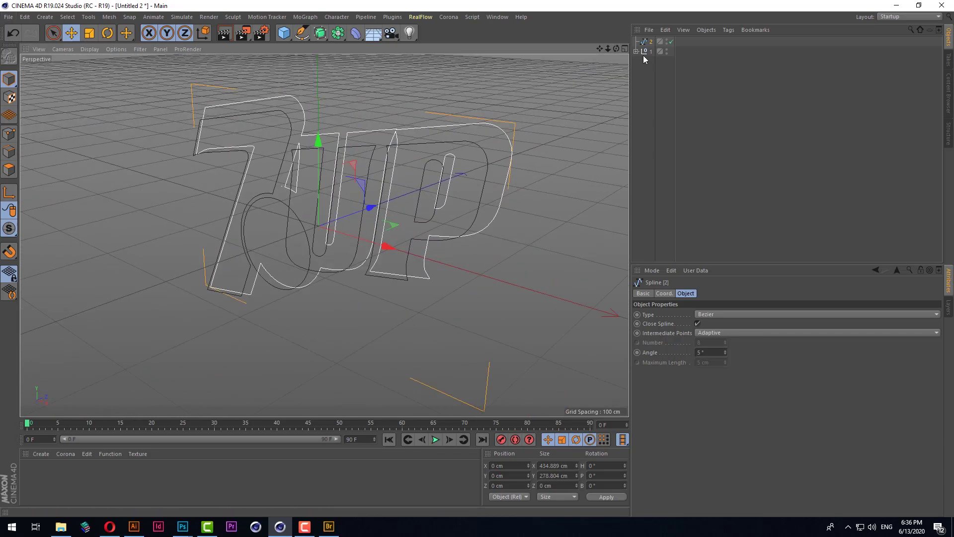
Step: Hide Spline 2, then extrude the P spline and name the Extrude 'P'
{"action": "double_click", "coordinate": [667, 42]}
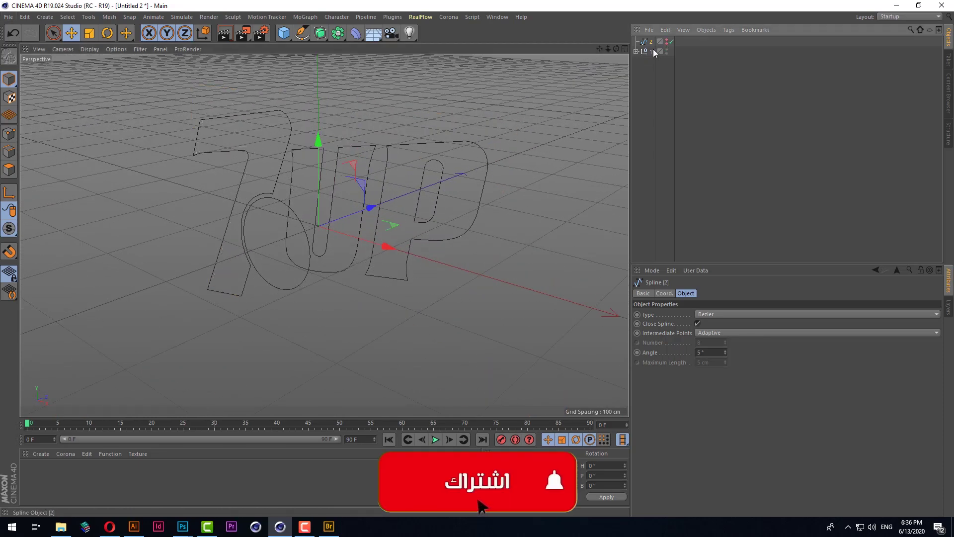
{"action": "left_click", "coordinate": [637, 51]}
{"action": "scroll", "coordinate": [410, 156], "scroll_direction": "up", "scroll_amount": 3}
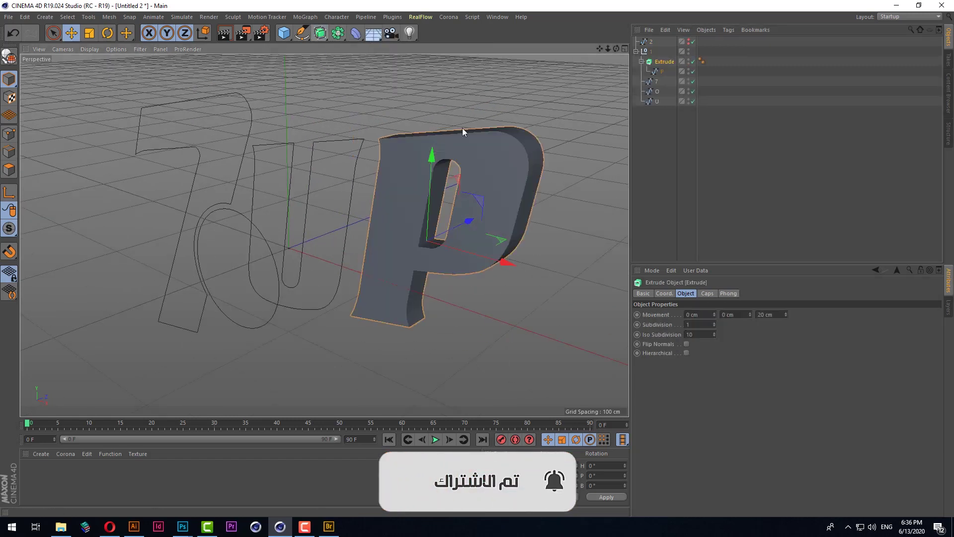
{"action": "left_click_drag", "start_coordinate": [322, 36], "coordinate": [448, 42], "text": "alt"}
{"action": "left_click", "coordinate": [641, 61]}
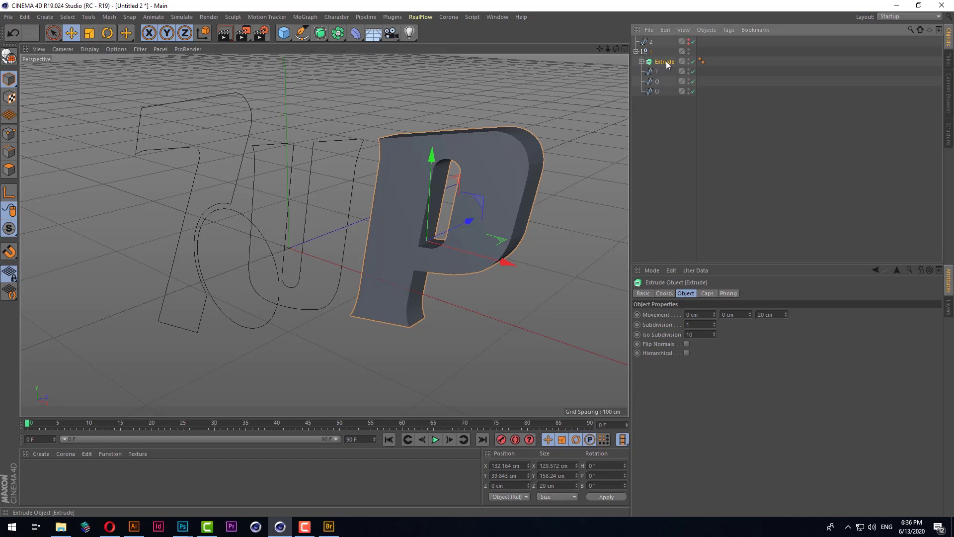
{"action": "double_click", "coordinate": [666, 61]}
{"action": "type", "text": "P"}
{"action": "key", "text": "Return"}
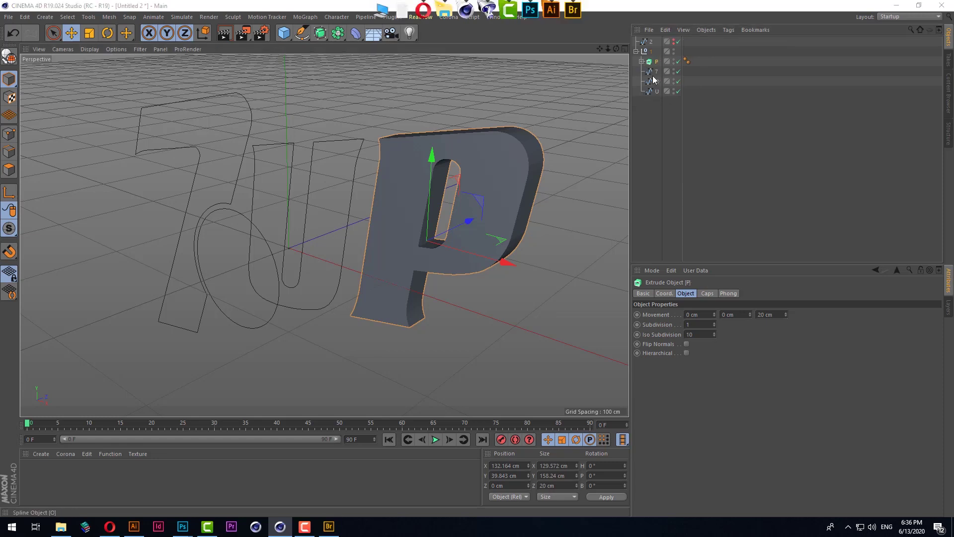
Step: Extrude the 7 outline and name the Extrude '7'
{"action": "left_click", "coordinate": [239, 94]}
{"action": "left_click_drag", "start_coordinate": [320, 33], "coordinate": [427, 49], "text": "alt"}
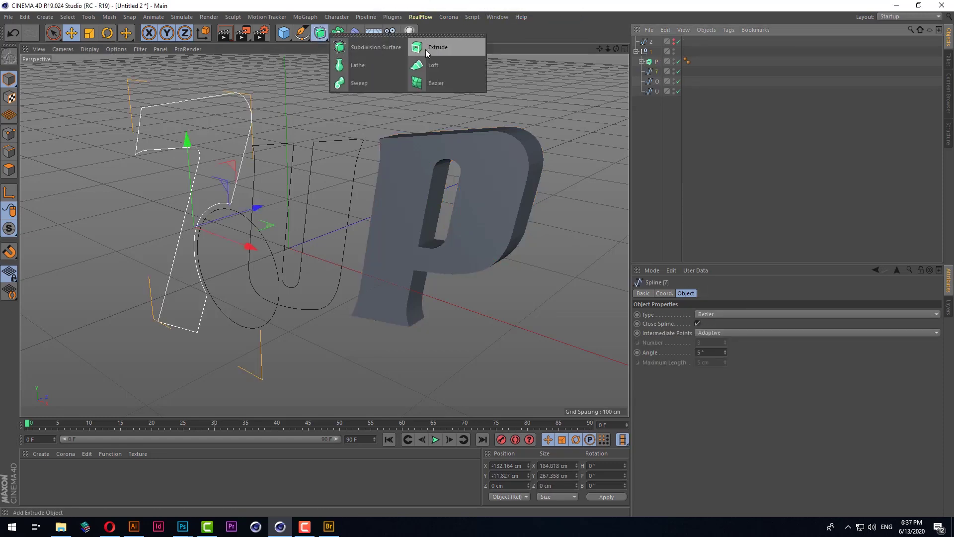
{"action": "double_click", "coordinate": [664, 71]}
{"action": "type", "text": "7"}
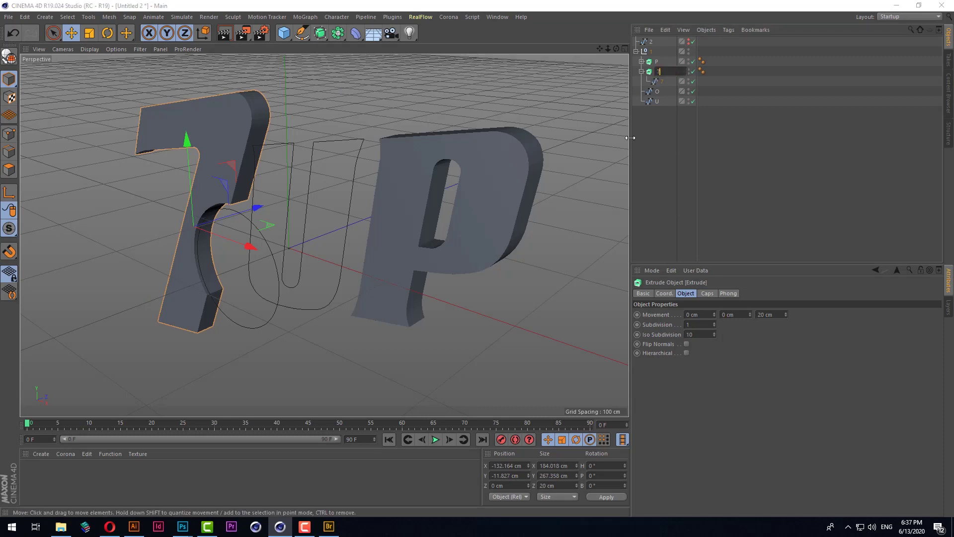
{"action": "key", "text": "Return"}
{"action": "left_click", "coordinate": [642, 71]}
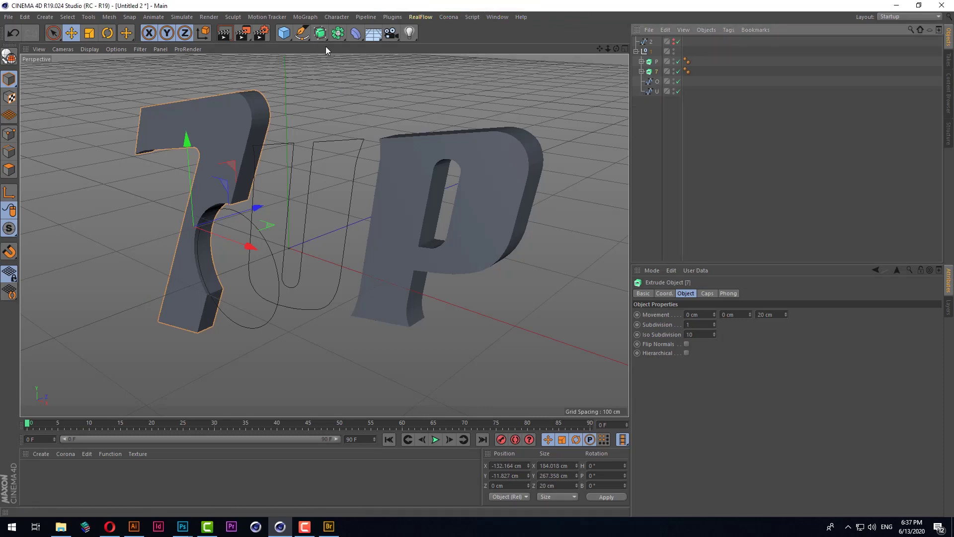
Step: Extrude the circle outline into a disc and name it 'O'
{"action": "left_click", "coordinate": [658, 82]}
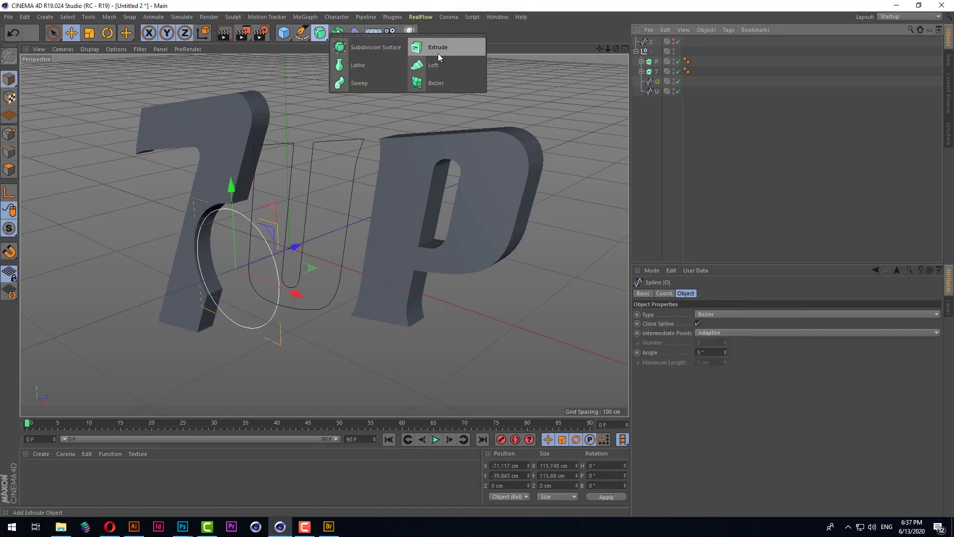
{"action": "left_click_drag", "start_coordinate": [320, 33], "coordinate": [426, 49], "text": "alt"}
{"action": "double_click", "coordinate": [664, 81]}
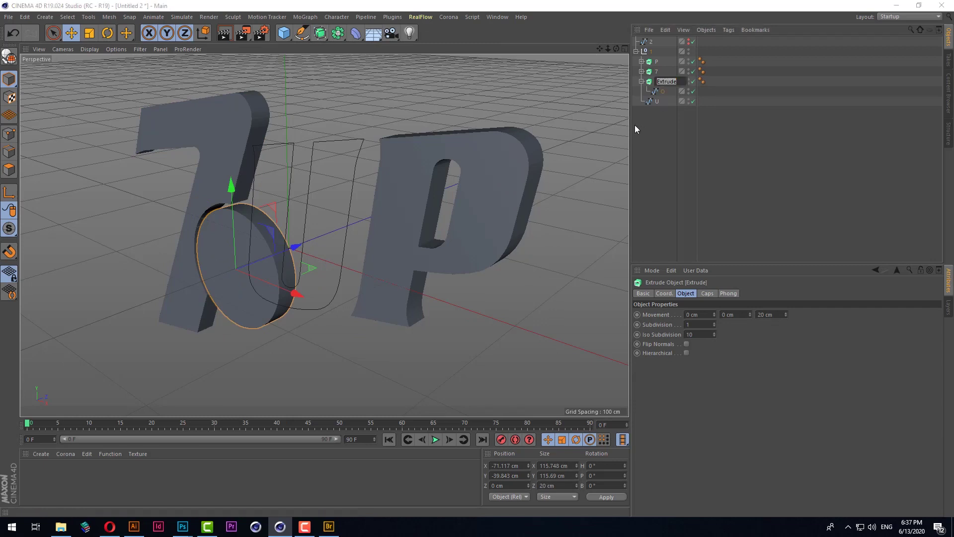
{"action": "type", "text": "O"}
{"action": "key", "text": "Return"}
{"action": "left_click", "coordinate": [677, 151]}
Step: Extrude the U outline, name the Extrude 'U', and deselect everything
{"action": "left_click", "coordinate": [641, 80]}
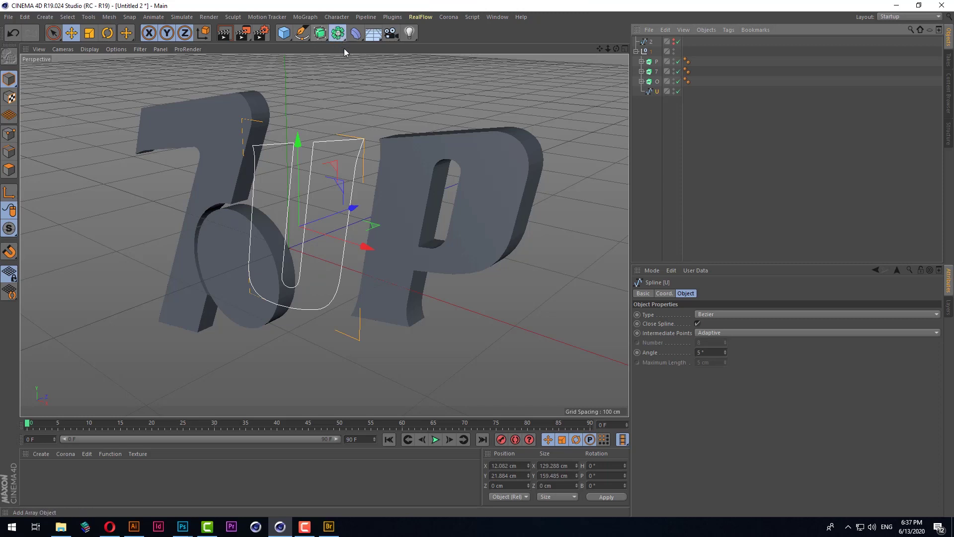
{"action": "left_click_drag", "start_coordinate": [338, 32], "coordinate": [484, 55]}
{"action": "left_click_drag", "start_coordinate": [320, 32], "coordinate": [434, 54]}
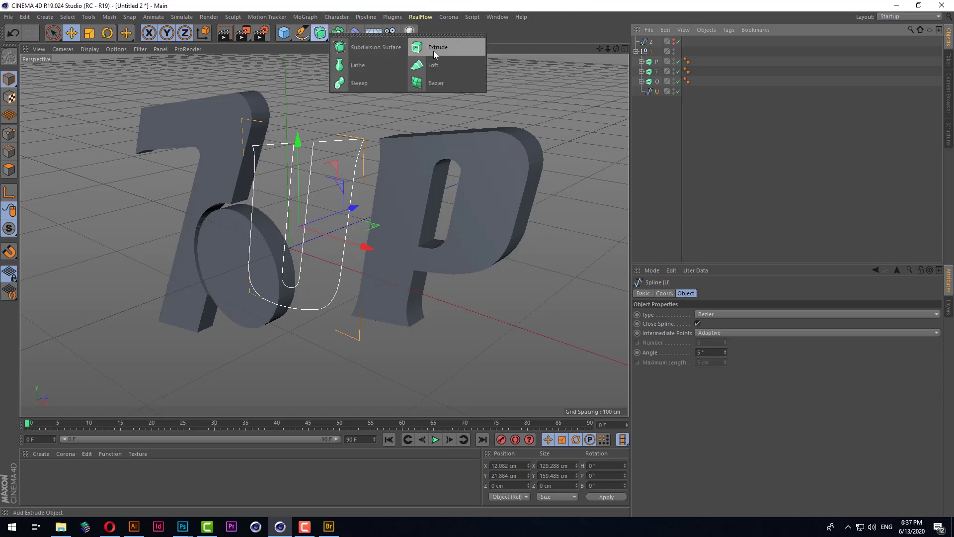
{"action": "left_click", "coordinate": [435, 55], "text": "alt"}
{"action": "double_click", "coordinate": [664, 92]}
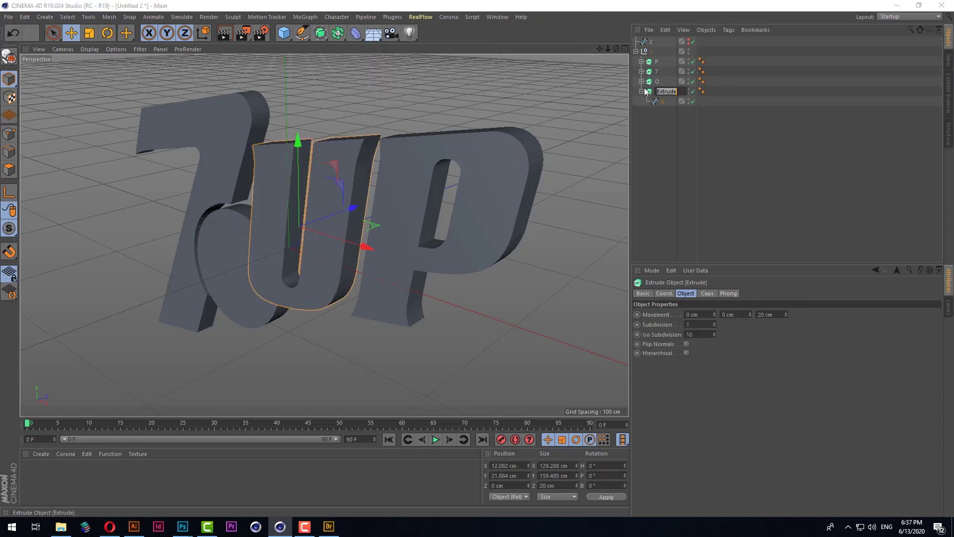
{"action": "key", "text": "Return"}
{"action": "left_click", "coordinate": [641, 91]}
{"action": "left_click", "coordinate": [646, 138]}
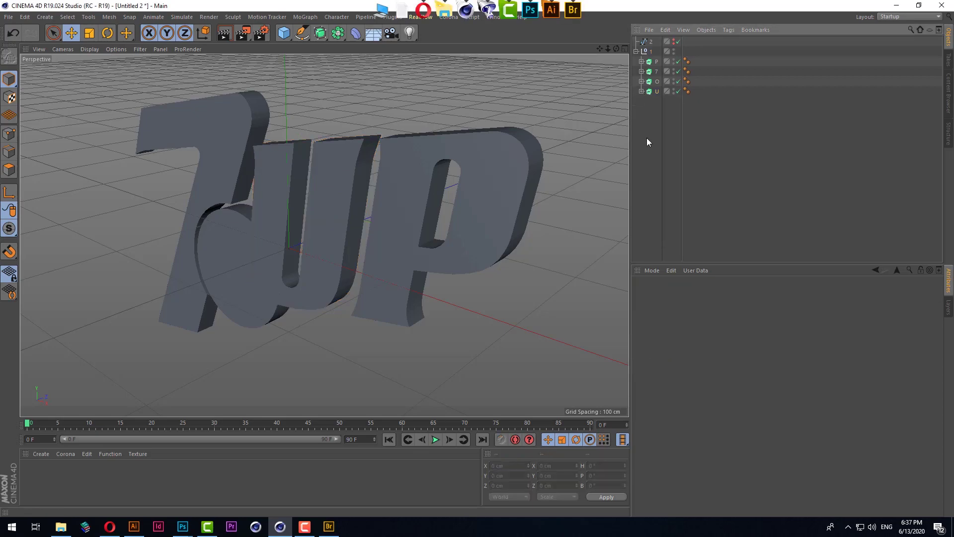
{"action": "scroll", "coordinate": [356, 297], "scroll_direction": "down", "scroll_amount": 3}
Step: Unhide outline 2 and place it inside a new Extrude object
{"action": "mouse_move", "coordinate": [356, 295]}
{"action": "left_mouse_down", "text": "alt"}
{"action": "mouse_move", "coordinate": [411, 258]}
{"action": "mouse_move", "coordinate": [396, 310]}
{"action": "mouse_move", "coordinate": [189, 299]}
{"action": "mouse_move", "coordinate": [344, 249]}
{"action": "mouse_move", "coordinate": [387, 297]}
{"action": "mouse_move", "coordinate": [492, 266]}
{"action": "mouse_move", "coordinate": [407, 272]}
{"action": "mouse_move", "coordinate": [431, 287]}
{"action": "mouse_move", "coordinate": [368, 254]}
{"action": "mouse_move", "coordinate": [452, 237]}
{"action": "mouse_move", "coordinate": [392, 276]}
{"action": "left_mouse_up", "text": "alt"}
{"action": "left_click", "coordinate": [674, 41]}
{"action": "left_click_drag", "start_coordinate": [327, 147], "coordinate": [330, 100], "text": "alt"}
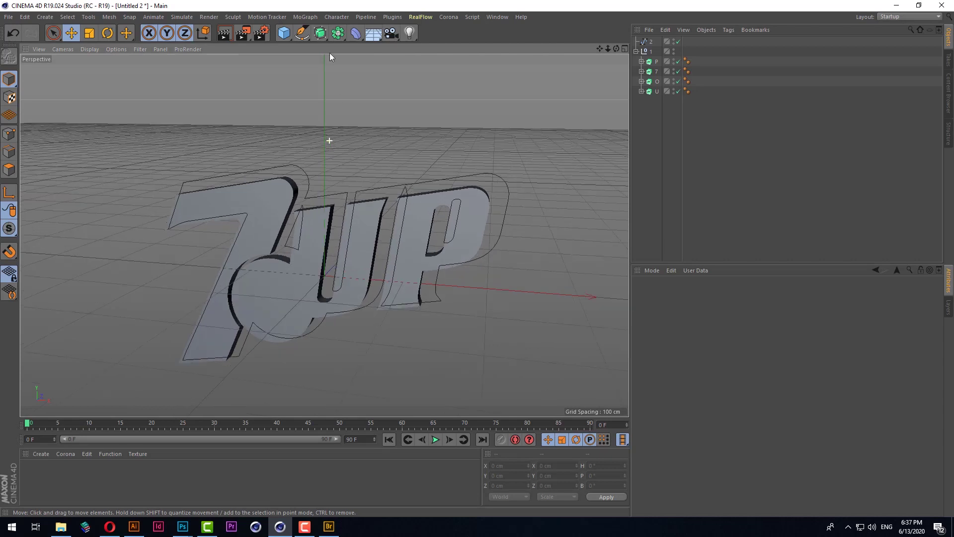
{"action": "left_click_drag", "start_coordinate": [320, 33], "coordinate": [425, 49]}
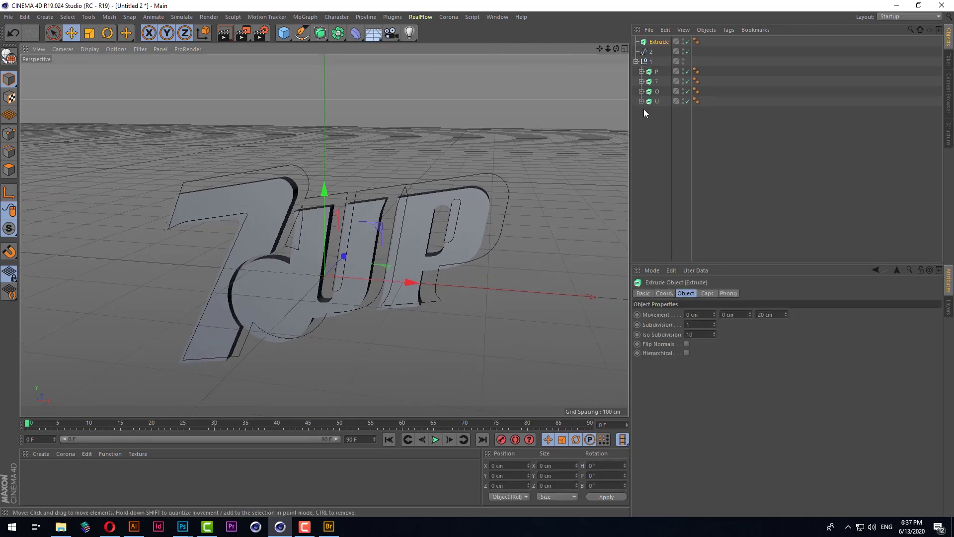
{"action": "left_click_drag", "start_coordinate": [647, 50], "coordinate": [648, 51]}
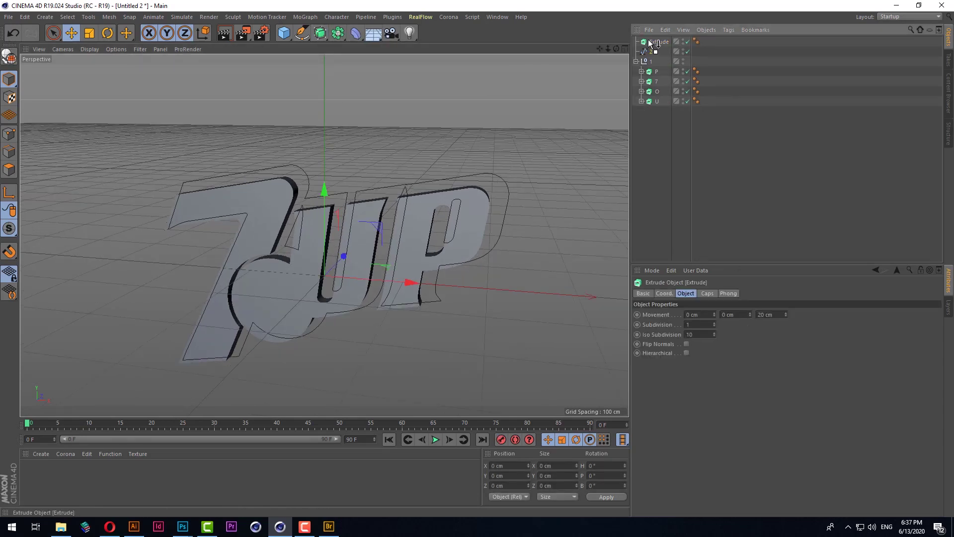
{"action": "mouse_move", "coordinate": [492, 199]}
{"action": "left_mouse_down", "text": "alt"}
{"action": "mouse_move", "coordinate": [455, 226]}
{"action": "mouse_move", "coordinate": [401, 330]}
{"action": "mouse_move", "coordinate": [383, 337]}
{"action": "left_mouse_up", "text": "alt"}
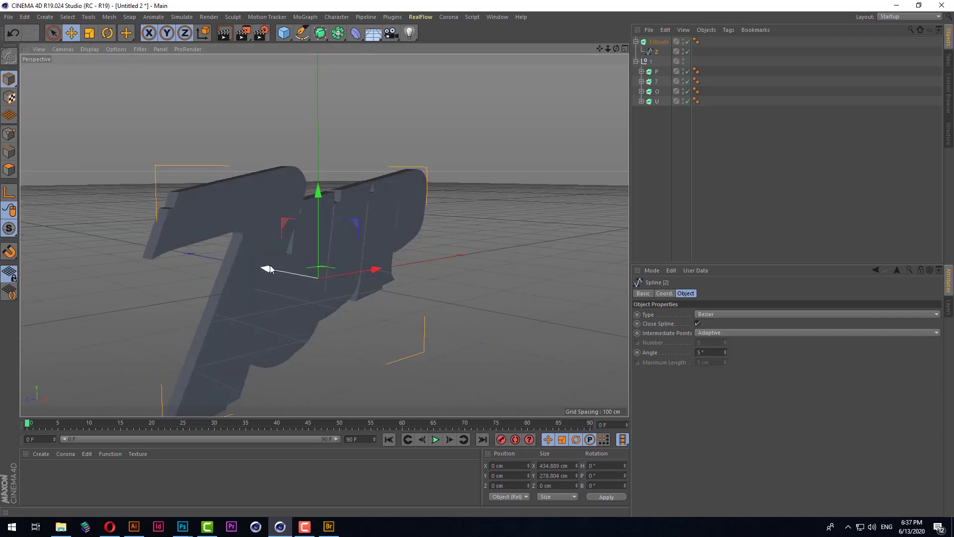
Step: Move the backing extrusion about 30 cm along Z behind the 7UP letters
{"action": "left_click_drag", "start_coordinate": [267, 270], "coordinate": [254, 265]}
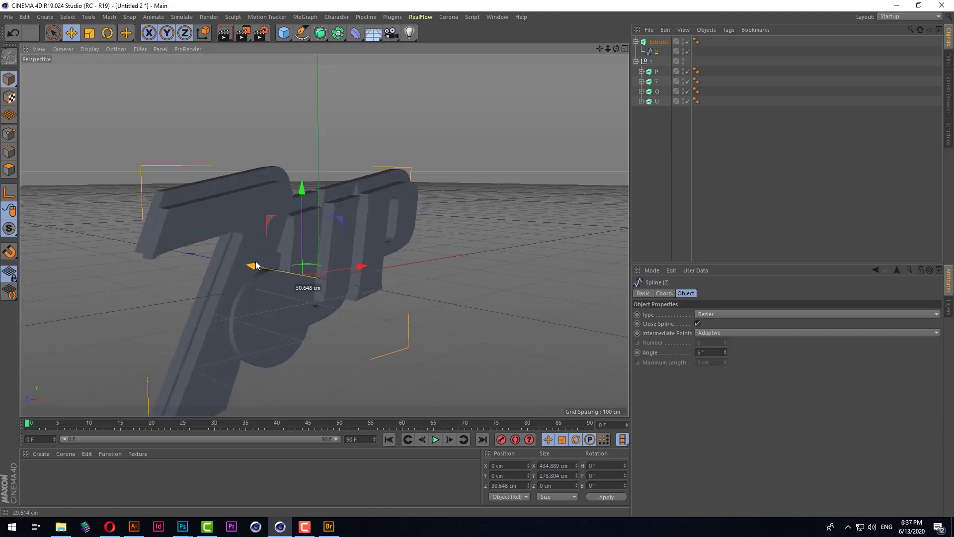
{"action": "key", "text": "alt+Tab"}
{"action": "left_click", "coordinate": [390, 319]}
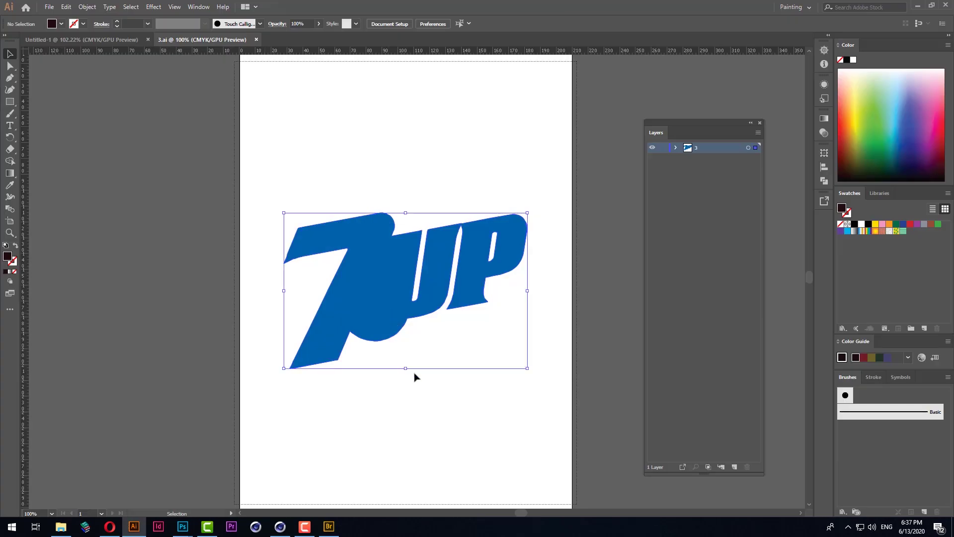
{"action": "key", "text": "alt+Tab"}
{"action": "left_click", "coordinate": [415, 351]}
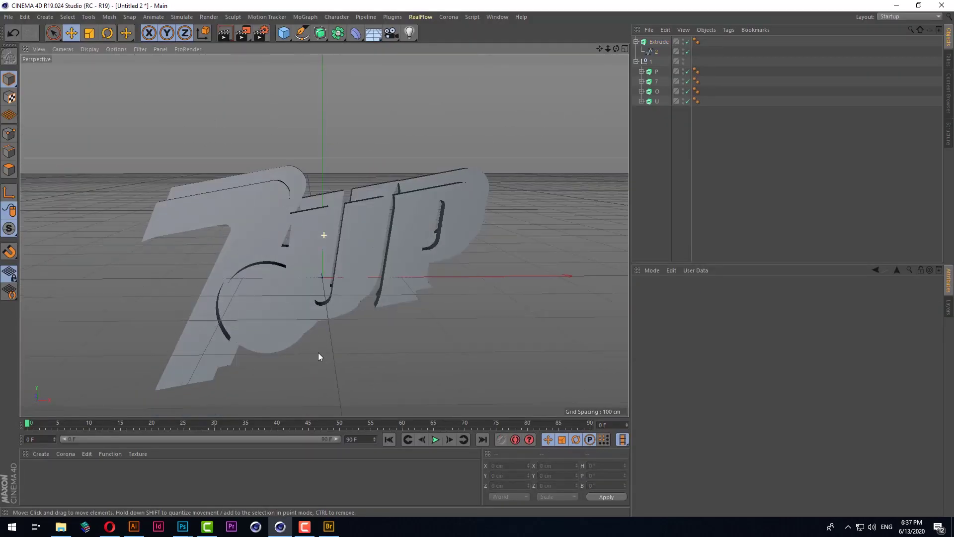
{"action": "left_click_drag", "start_coordinate": [309, 327], "coordinate": [318, 353], "text": "alt"}
Step: Merge Illustrator file 3 into the scene and zero its position
{"action": "left_click", "coordinate": [9, 18]}
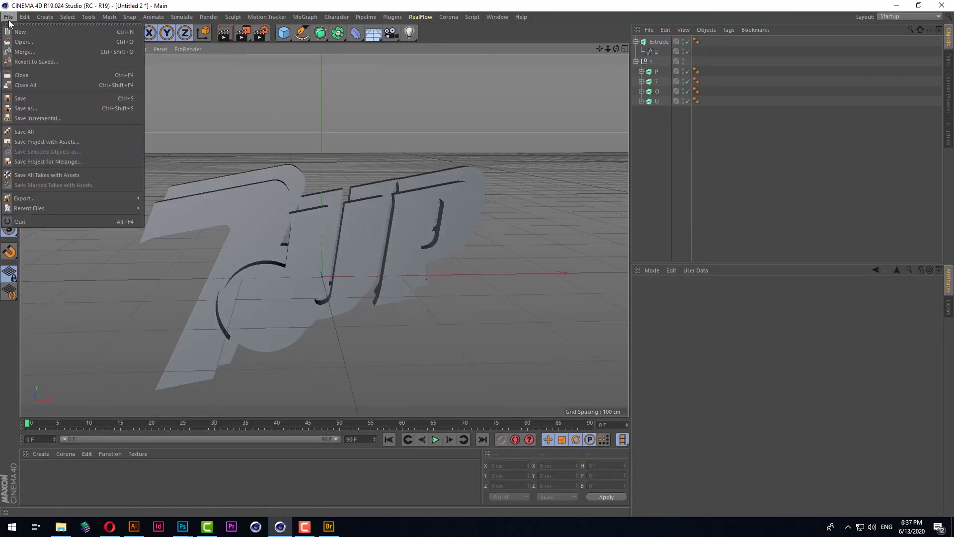
{"action": "left_click", "coordinate": [30, 49]}
{"action": "left_click", "coordinate": [220, 91]}
{"action": "double_click", "coordinate": [221, 94]}
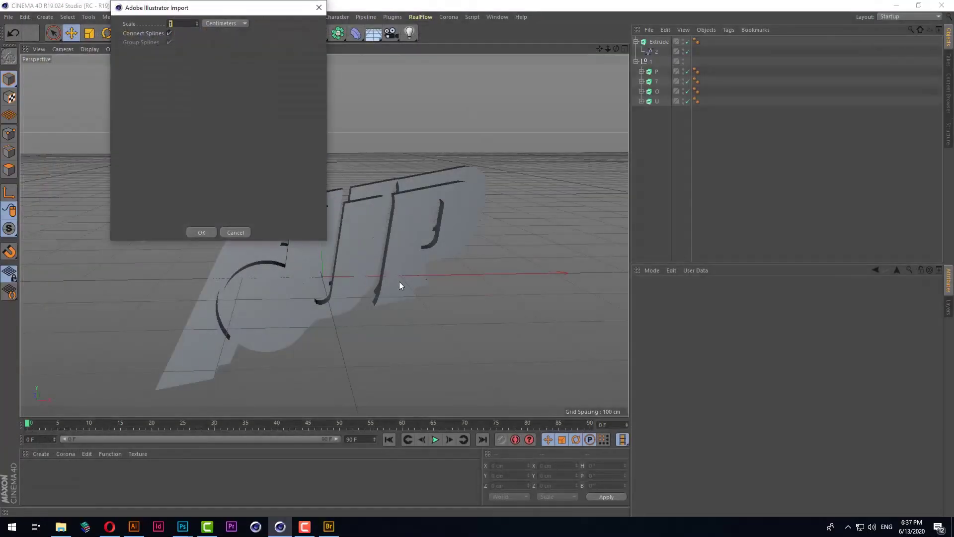
{"action": "left_click", "coordinate": [187, 227]}
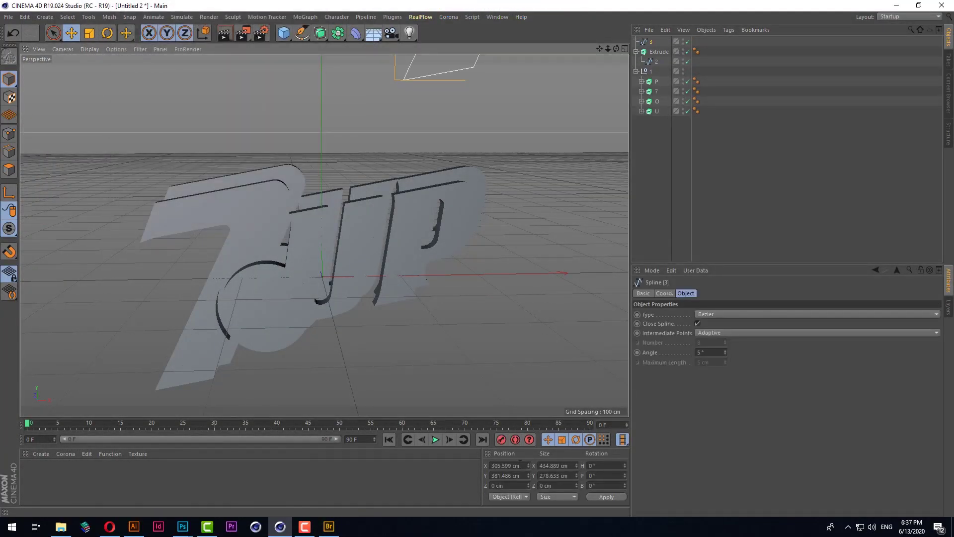
{"action": "left_click", "coordinate": [522, 463]}
{"action": "type", "text": "0"}
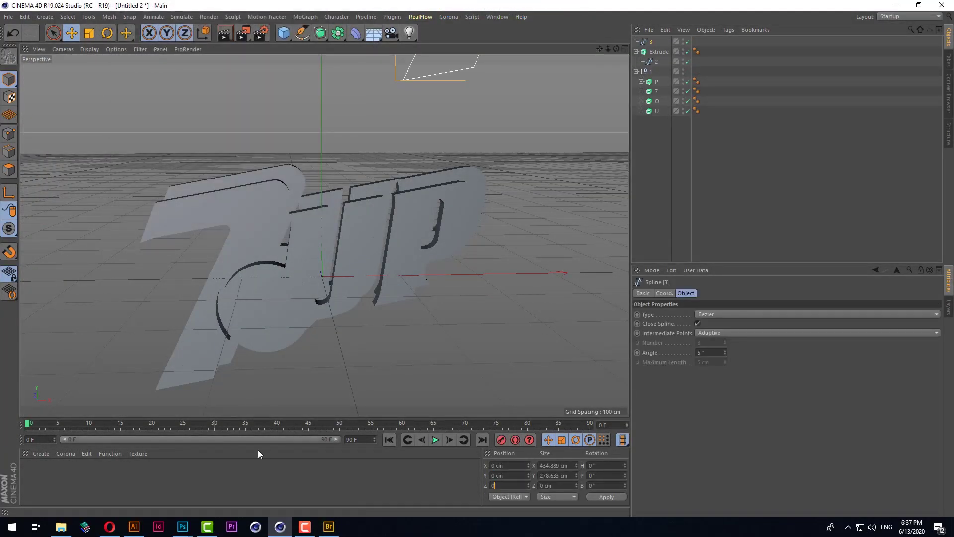
{"action": "key", "text": "Return"}
Step: Select every object in the scene and delete it
{"action": "mouse_move", "coordinate": [263, 319]}
{"action": "left_mouse_down", "text": "alt"}
{"action": "mouse_move", "coordinate": [274, 269]}
{"action": "mouse_move", "coordinate": [404, 276]}
{"action": "mouse_move", "coordinate": [463, 297]}
{"action": "mouse_move", "coordinate": [442, 307]}
{"action": "mouse_move", "coordinate": [305, 303]}
{"action": "mouse_move", "coordinate": [306, 273]}
{"action": "mouse_move", "coordinate": [355, 278]}
{"action": "left_mouse_up", "text": "alt"}
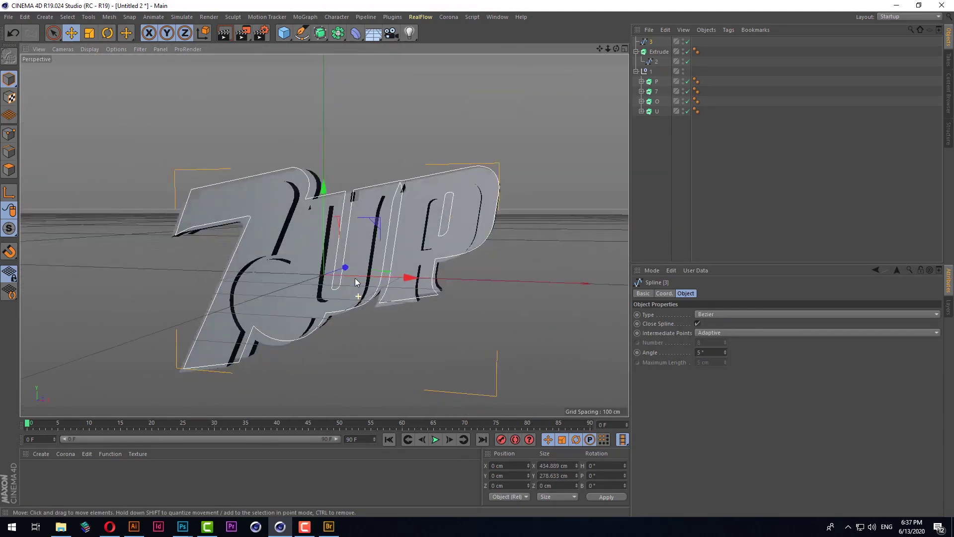
{"action": "key", "text": "F4"}
{"action": "key", "text": "F1"}
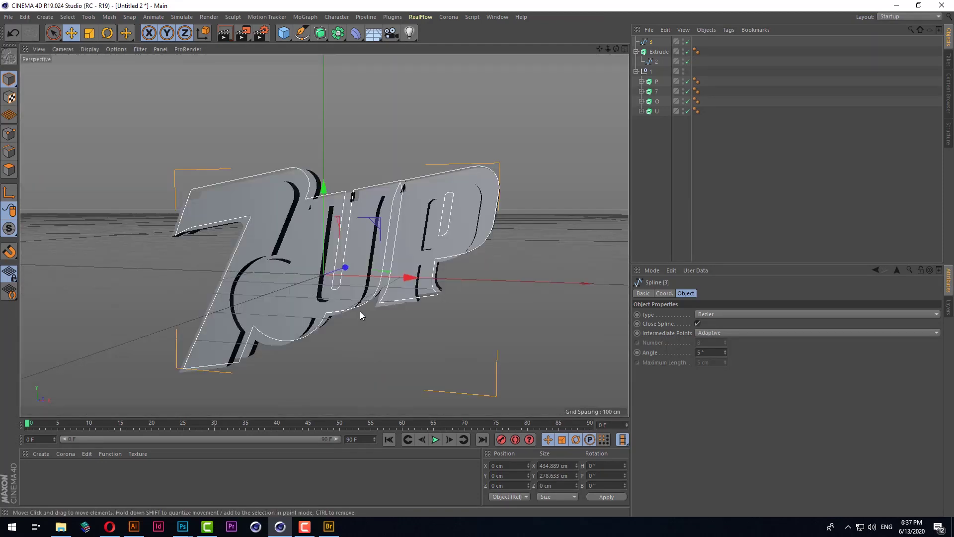
{"action": "scroll", "coordinate": [360, 311], "scroll_direction": "down", "scroll_amount": 3}
{"action": "scroll", "coordinate": [371, 342], "scroll_direction": "down", "scroll_amount": 2}
{"action": "left_click_drag", "start_coordinate": [665, 183], "coordinate": [637, 35]}
{"action": "key", "text": "Delete"}
Step: Switch to Front view and import Illustrator file 1
{"action": "key", "text": "F4"}
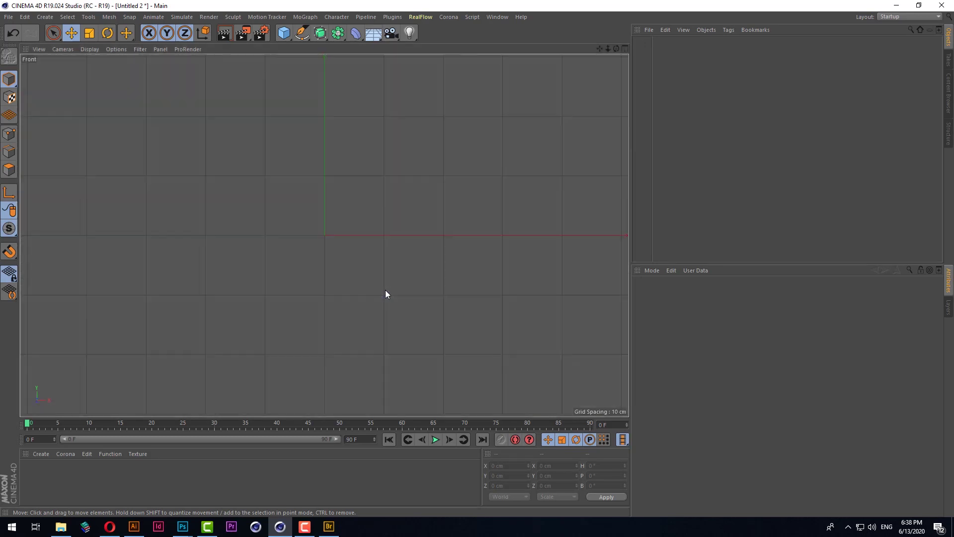
{"action": "scroll", "coordinate": [386, 294], "scroll_direction": "down", "scroll_amount": 2}
{"action": "scroll", "coordinate": [345, 324], "scroll_direction": "down", "scroll_amount": 2}
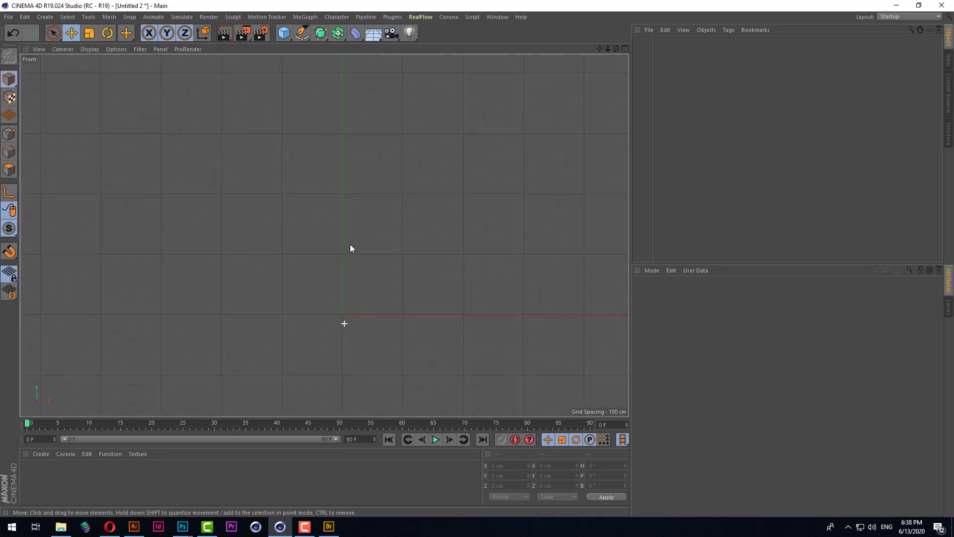
{"action": "left_click", "coordinate": [10, 17]}
{"action": "left_click", "coordinate": [30, 52]}
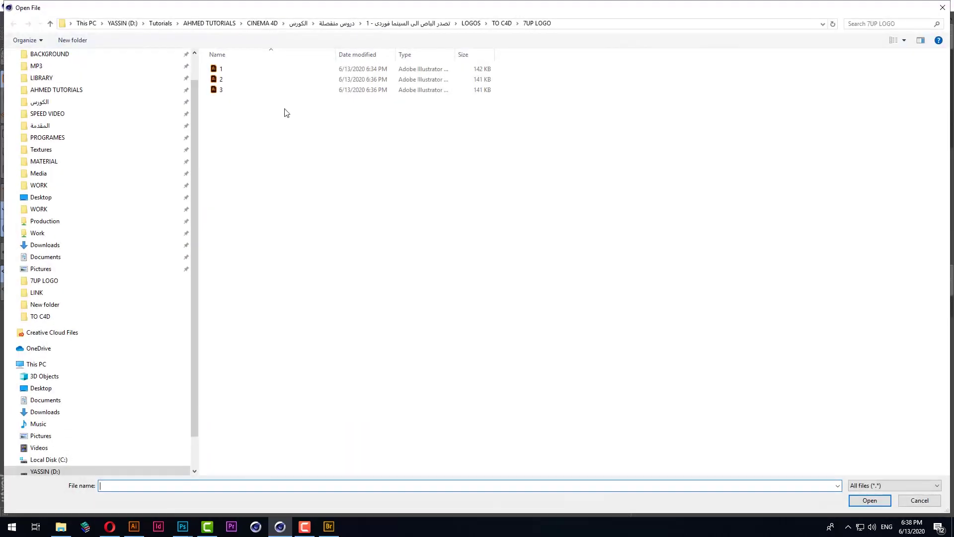
{"action": "double_click", "coordinate": [219, 69]}
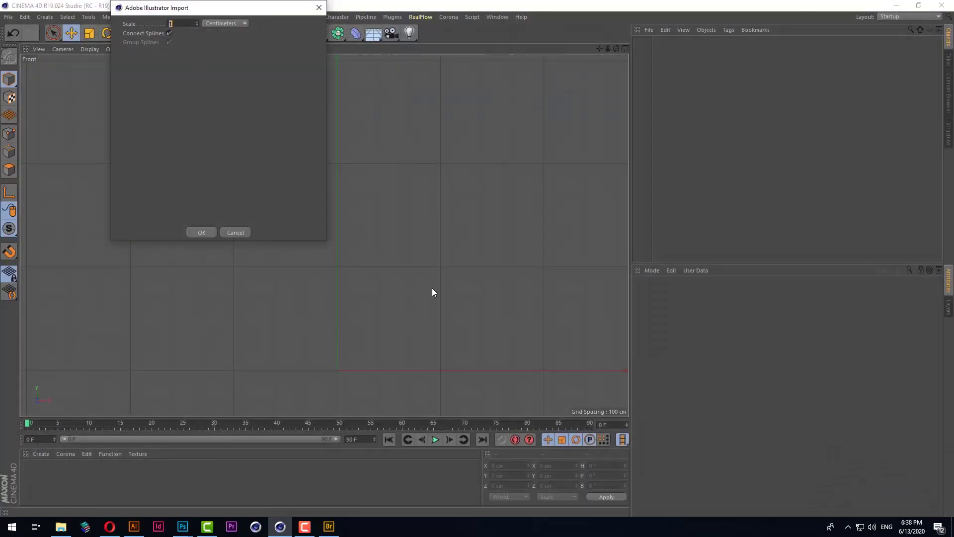
{"action": "left_click", "coordinate": [194, 232]}
Step: Import Illustrator file 2 into the scene
{"action": "scroll", "coordinate": [373, 348], "scroll_direction": "up", "scroll_amount": 3}
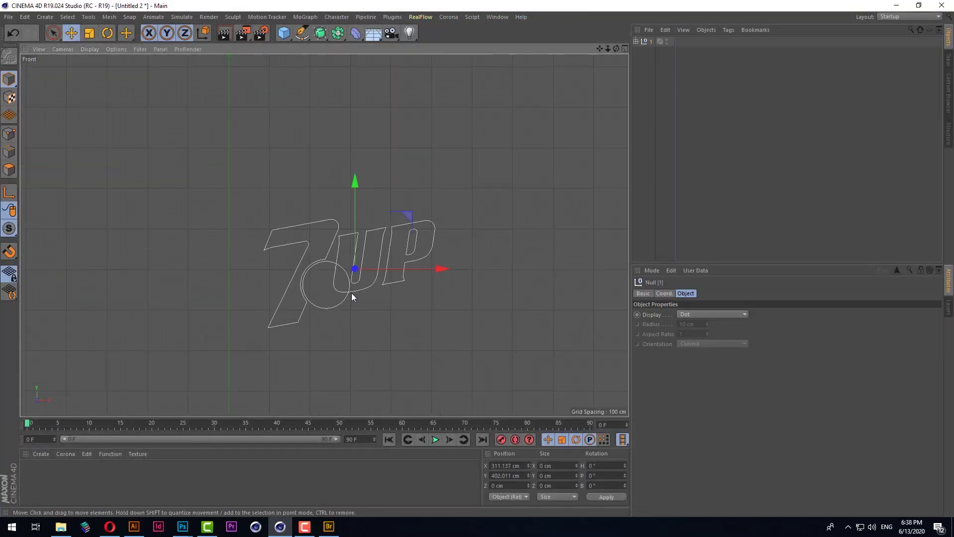
{"action": "scroll", "coordinate": [351, 296], "scroll_direction": "up", "scroll_amount": 3}
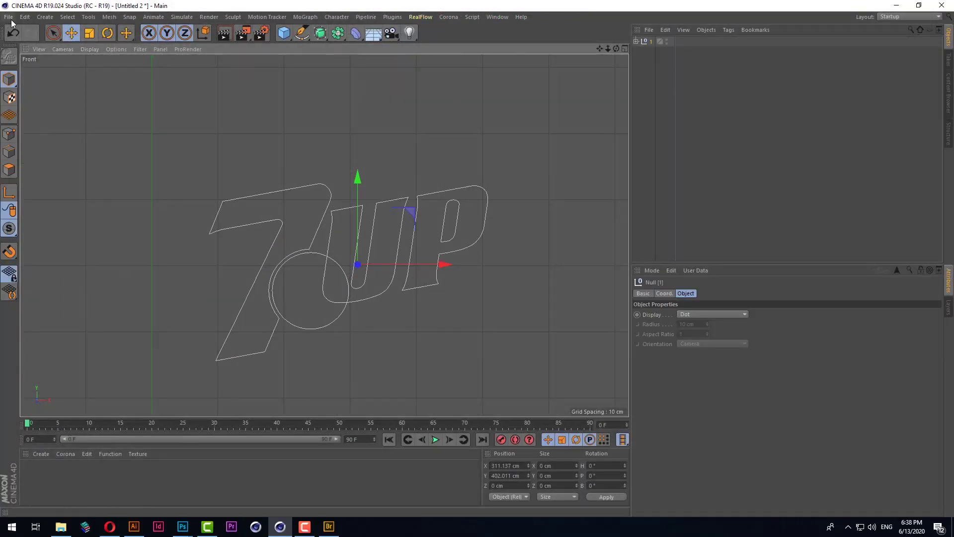
{"action": "left_click", "coordinate": [9, 17]}
{"action": "left_click", "coordinate": [25, 54]}
{"action": "double_click", "coordinate": [208, 80]}
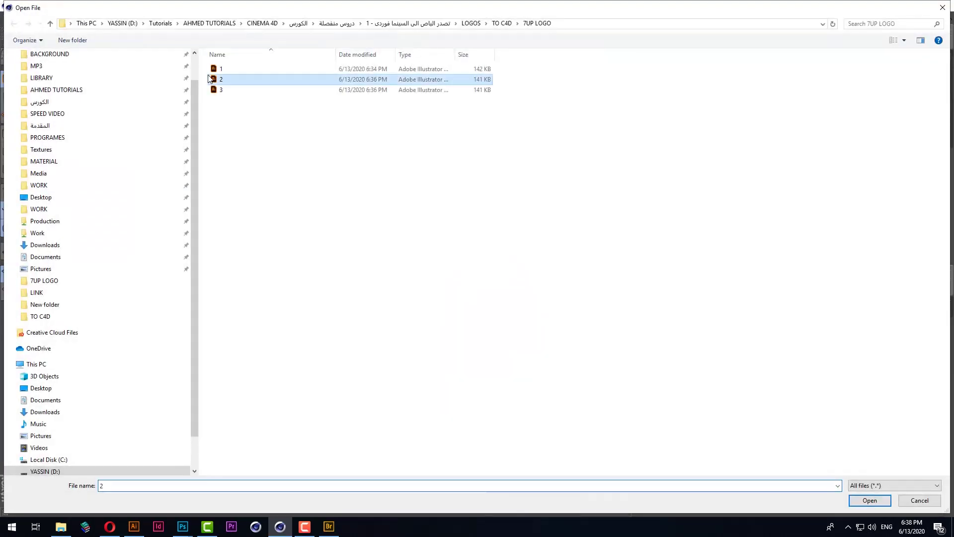
{"action": "left_click", "coordinate": [191, 233]}
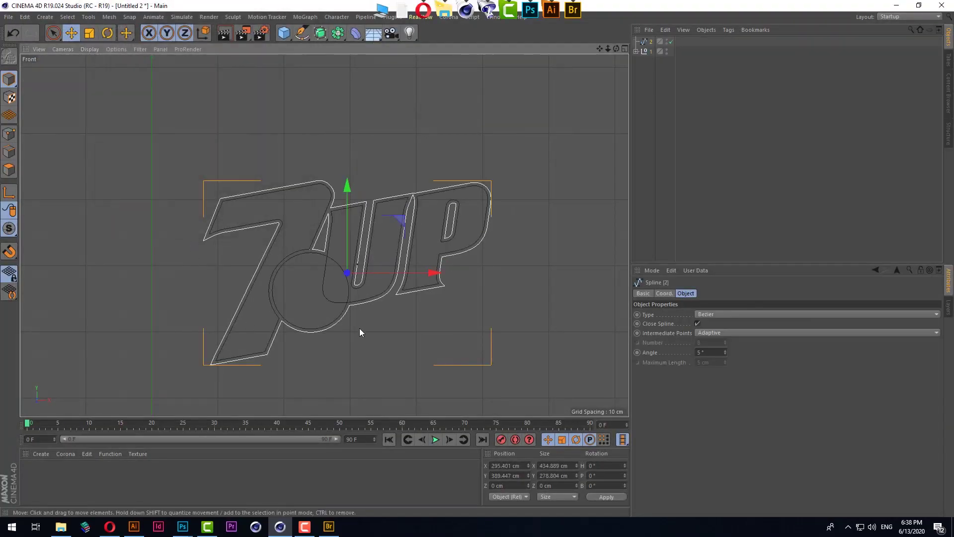
Step: Import Illustrator file 3 as the third spline outline
{"action": "left_click", "coordinate": [9, 17]}
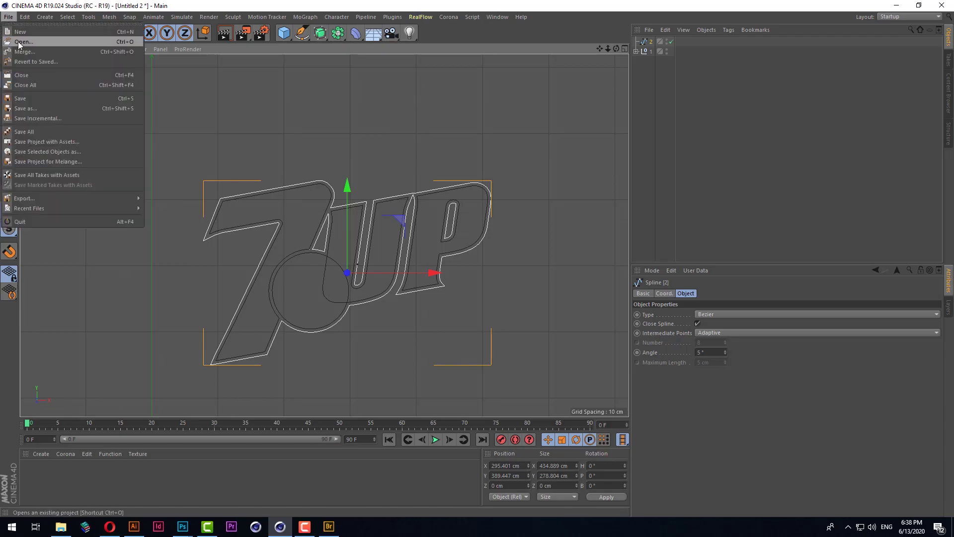
{"action": "left_click", "coordinate": [22, 51]}
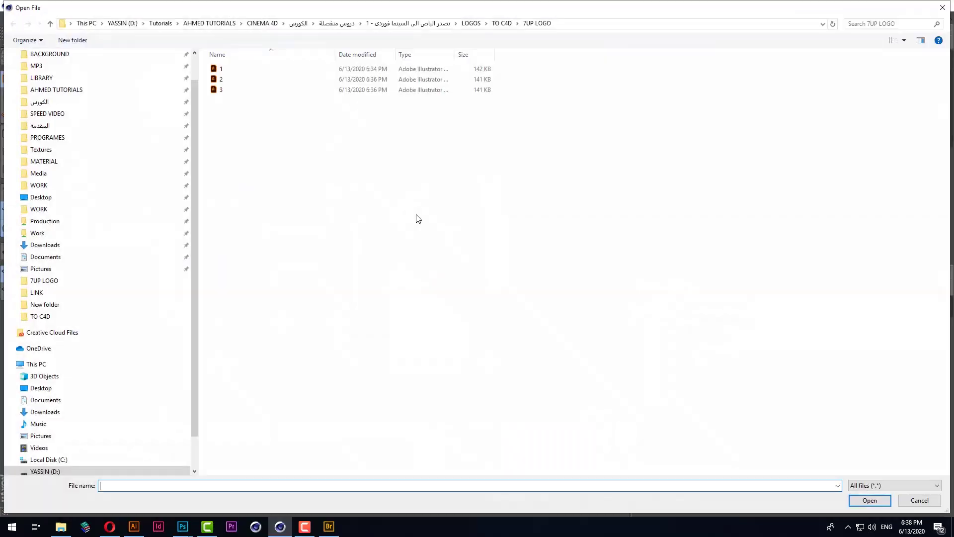
{"action": "double_click", "coordinate": [221, 89]}
{"action": "left_click", "coordinate": [208, 232]}
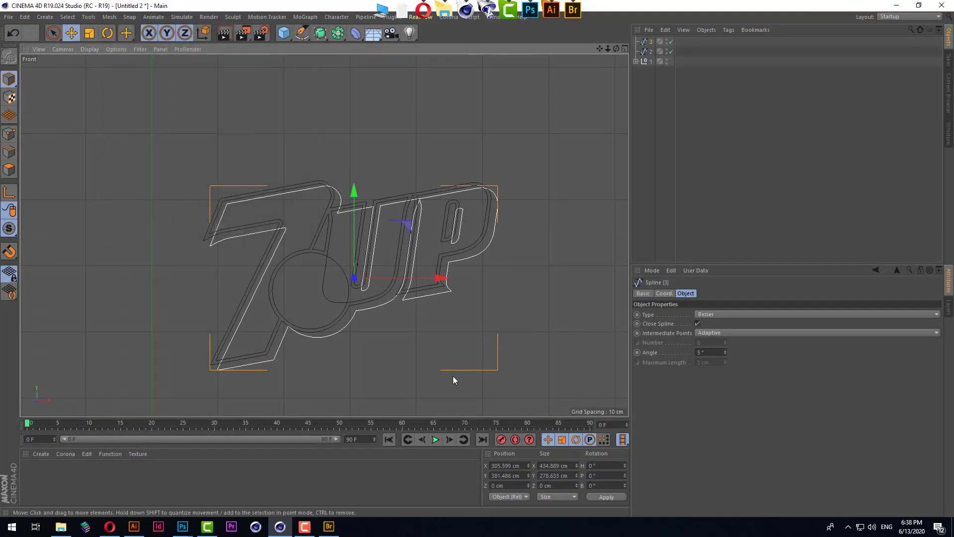
{"action": "mouse_move", "coordinate": [452, 376]}
{"action": "left_mouse_down", "text": "alt"}
{"action": "mouse_move", "coordinate": [387, 391]}
{"action": "mouse_move", "coordinate": [451, 369]}
{"action": "mouse_move", "coordinate": [403, 380]}
{"action": "left_mouse_up", "text": "alt"}
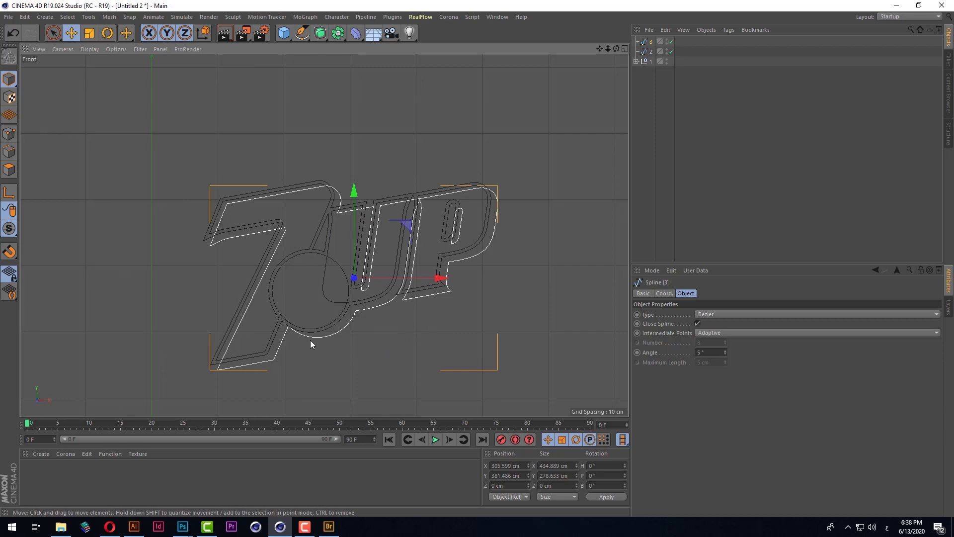
{"action": "left_click", "coordinate": [328, 527]}
{"action": "left_click", "coordinate": [305, 528]}
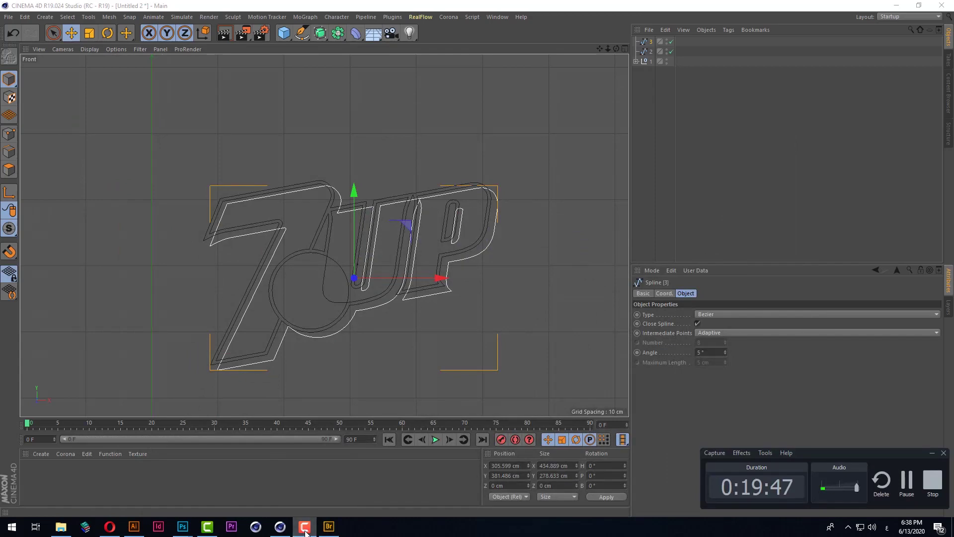
{"action": "left_click", "coordinate": [306, 528]}
{"action": "key", "text": "F1"}
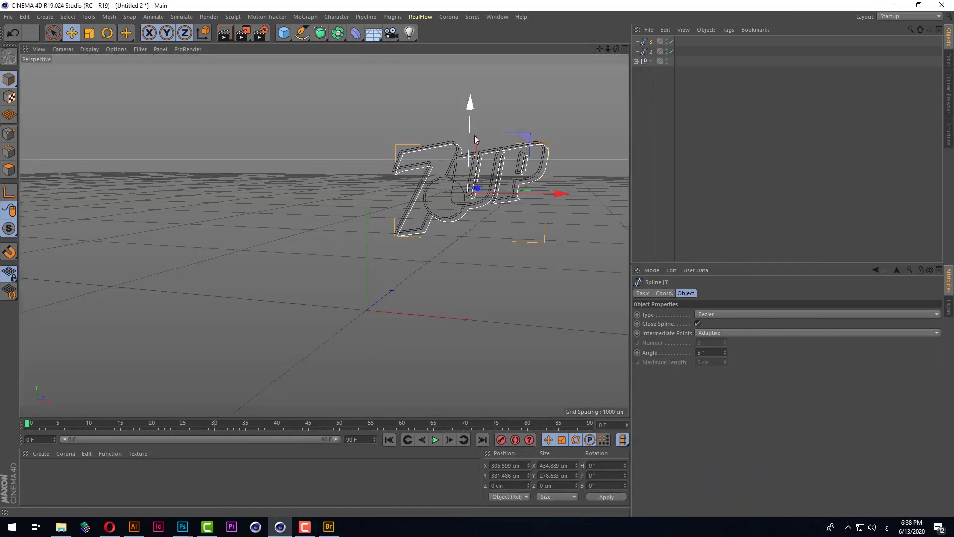
Step: Expand null 1 and hide spline 2 in the viewport
{"action": "mouse_move", "coordinate": [474, 136]}
{"action": "left_mouse_down", "text": "alt"}
{"action": "mouse_move", "coordinate": [497, 201]}
{"action": "mouse_move", "coordinate": [404, 264]}
{"action": "mouse_move", "coordinate": [409, 229]}
{"action": "mouse_move", "coordinate": [583, 222]}
{"action": "mouse_move", "coordinate": [491, 237]}
{"action": "mouse_move", "coordinate": [234, 237]}
{"action": "mouse_move", "coordinate": [486, 232]}
{"action": "mouse_move", "coordinate": [270, 244]}
{"action": "mouse_move", "coordinate": [490, 213]}
{"action": "left_mouse_up", "text": "alt"}
{"action": "scroll", "coordinate": [494, 209], "scroll_direction": "up", "scroll_amount": 3}
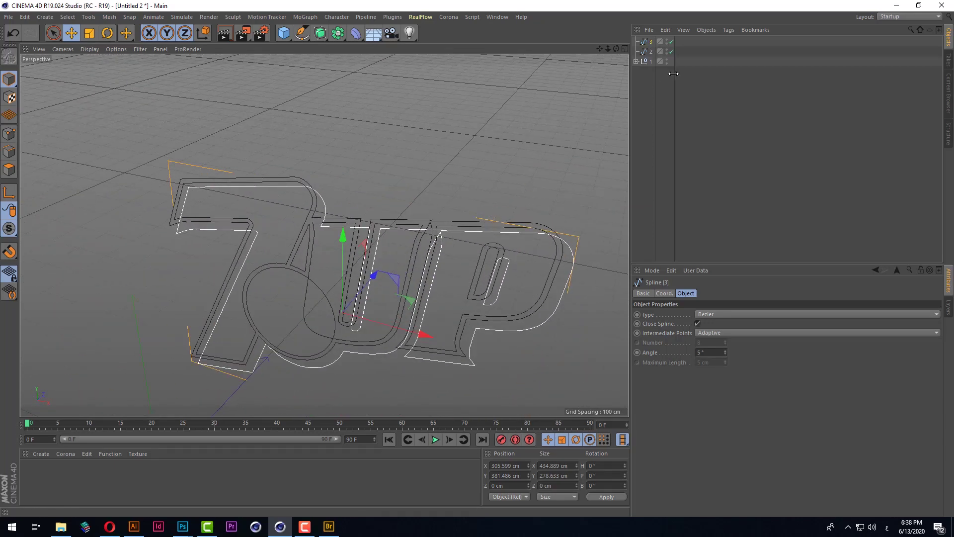
{"action": "left_click", "coordinate": [689, 77]}
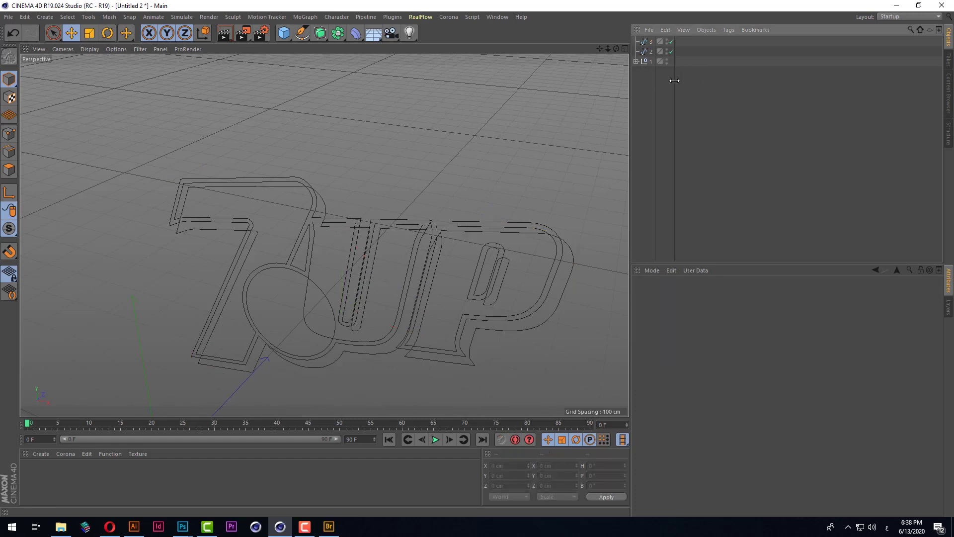
{"action": "left_click_drag", "start_coordinate": [674, 80], "coordinate": [734, 81]}
{"action": "left_click", "coordinate": [637, 61]}
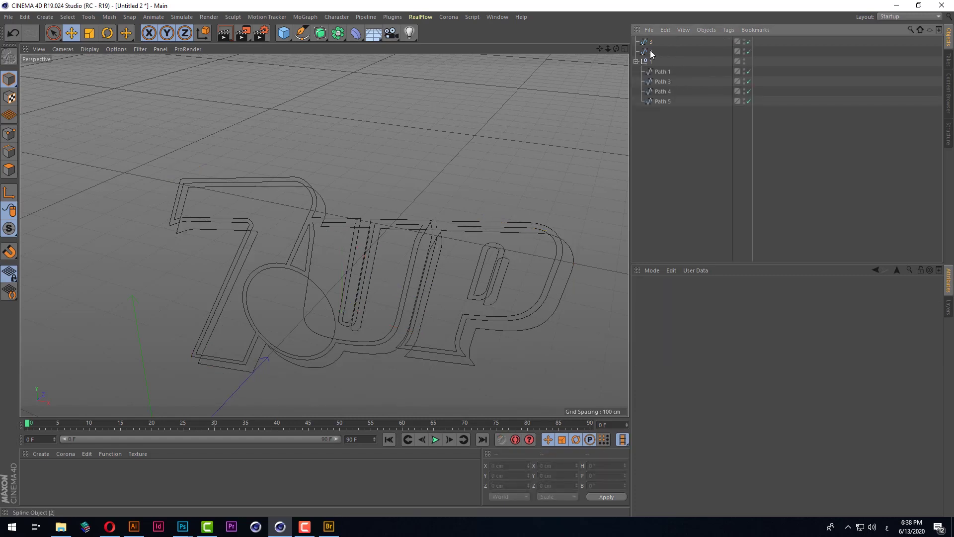
{"action": "left_click", "coordinate": [651, 51]}
{"action": "left_click", "coordinate": [744, 49]}
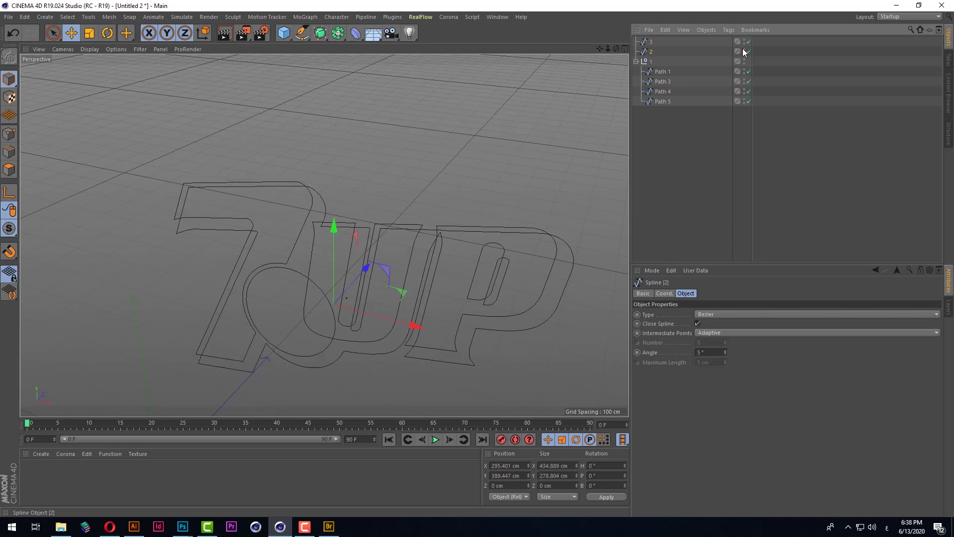
Step: Re-expand group 1 to list Paths 1, 3, 4 and 5
{"action": "scroll", "coordinate": [441, 169], "scroll_direction": "down", "scroll_amount": 3}
{"action": "scroll", "coordinate": [404, 259], "scroll_direction": "up", "scroll_amount": 5}
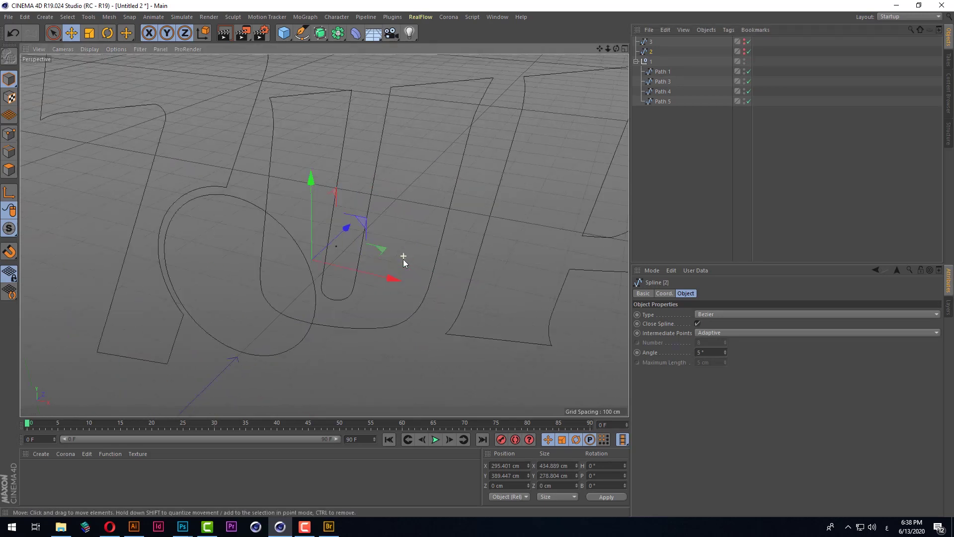
{"action": "scroll", "coordinate": [368, 267], "scroll_direction": "up", "scroll_amount": 3}
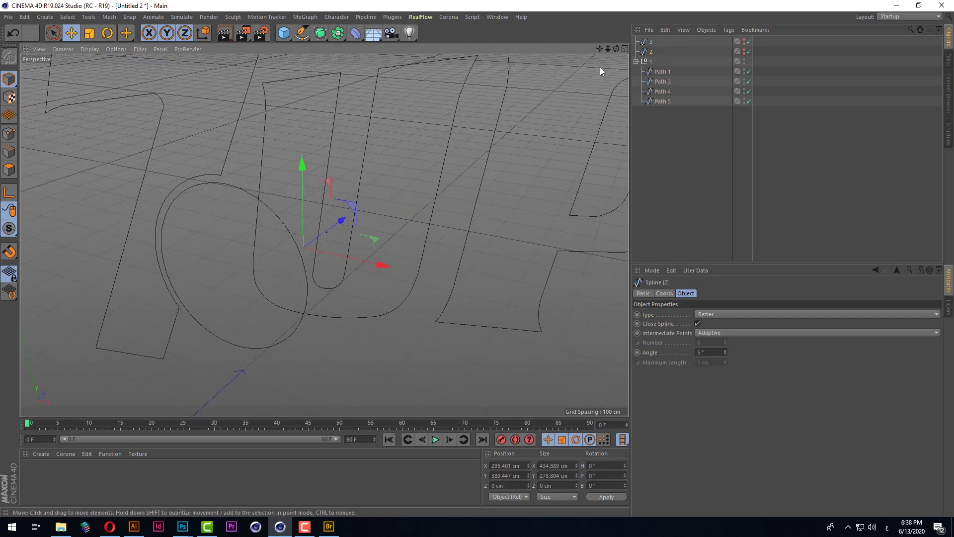
{"action": "left_click", "coordinate": [637, 62]}
{"action": "scroll", "coordinate": [460, 279], "scroll_direction": "down", "scroll_amount": 3}
{"action": "scroll", "coordinate": [395, 244], "scroll_direction": "down", "scroll_amount": 3}
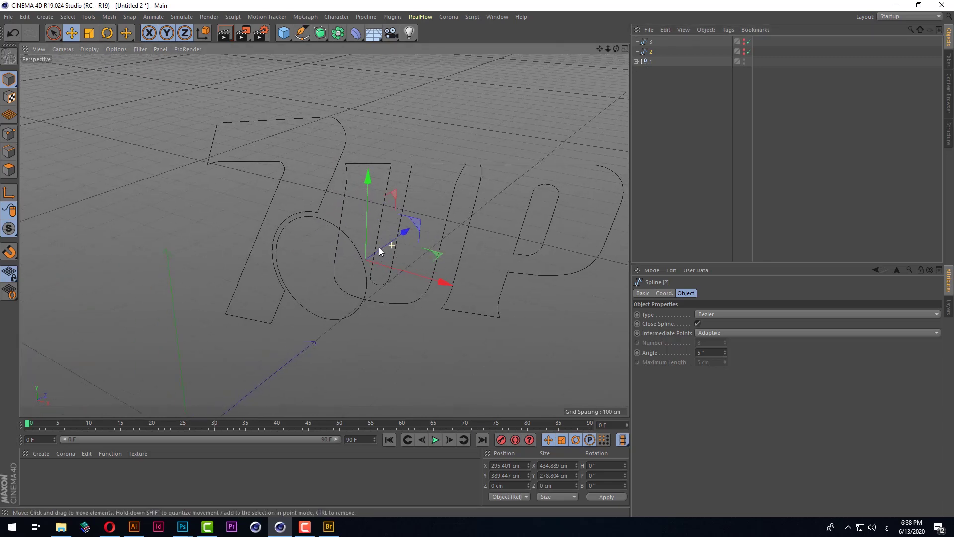
{"action": "scroll", "coordinate": [398, 241], "scroll_direction": "up", "scroll_amount": 1}
{"action": "left_click", "coordinate": [636, 62]}
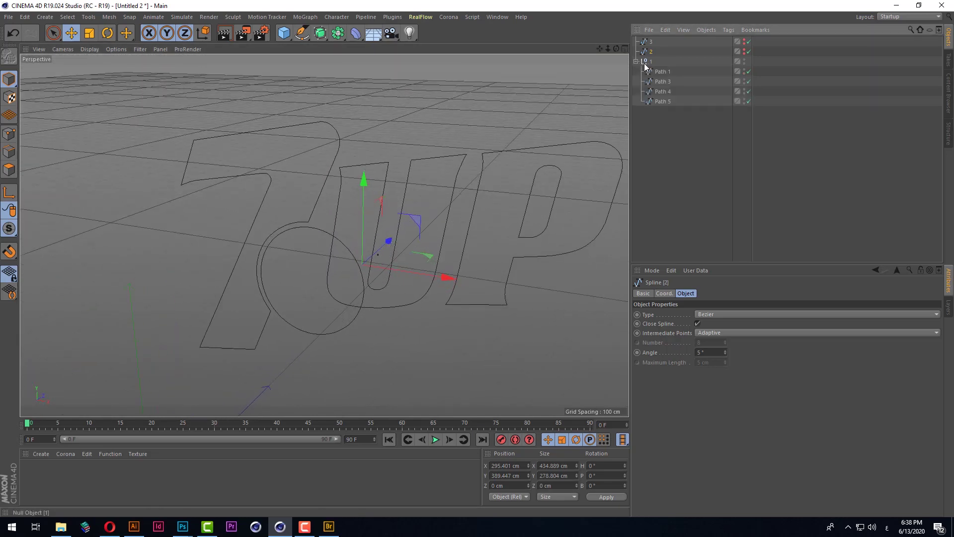
Step: Extrude Path 1 and name the extrusion P
{"action": "left_click", "coordinate": [661, 72]}
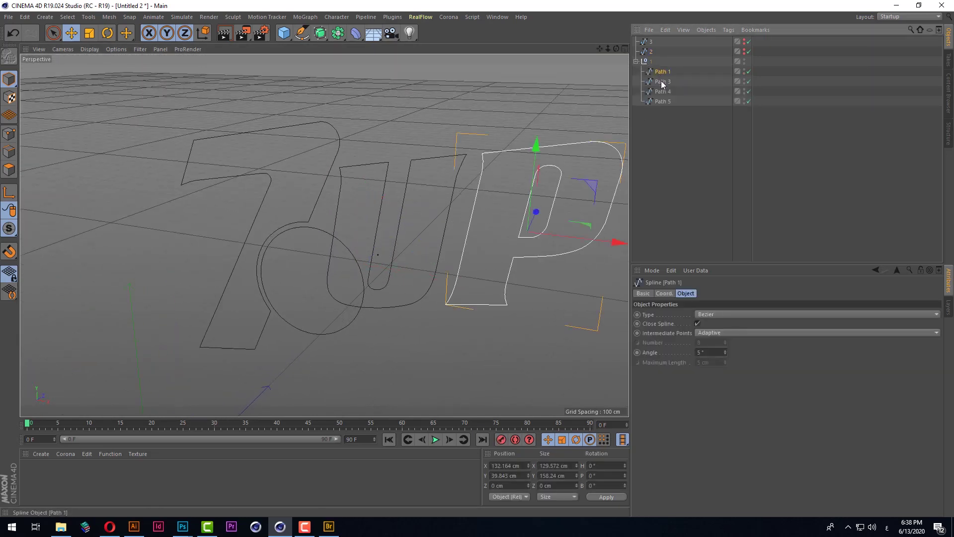
{"action": "left_click_drag", "start_coordinate": [320, 33], "coordinate": [423, 45], "text": "alt"}
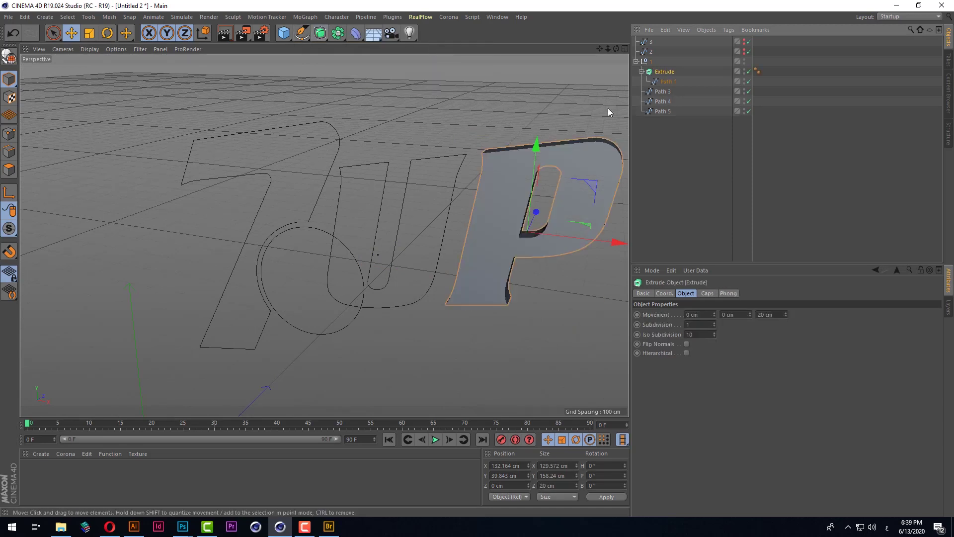
{"action": "double_click", "coordinate": [658, 71]}
{"action": "key", "text": "BackSpace"}
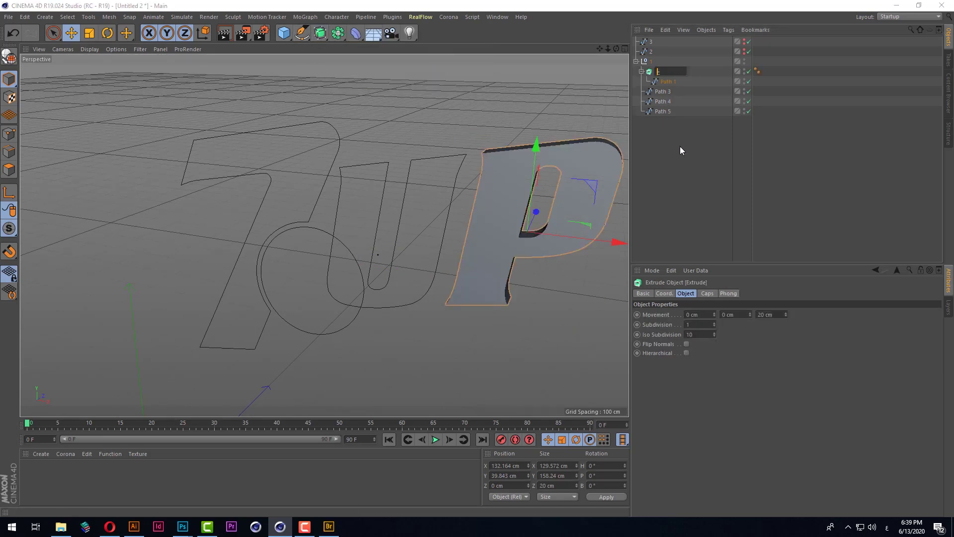
{"action": "type", "text": "z"}
{"action": "key", "text": "BackSpace"}
{"action": "key", "text": "alt+shift"}
{"action": "type", "text": "P"}
{"action": "key", "text": "Return"}
{"action": "left_click", "coordinate": [641, 71]}
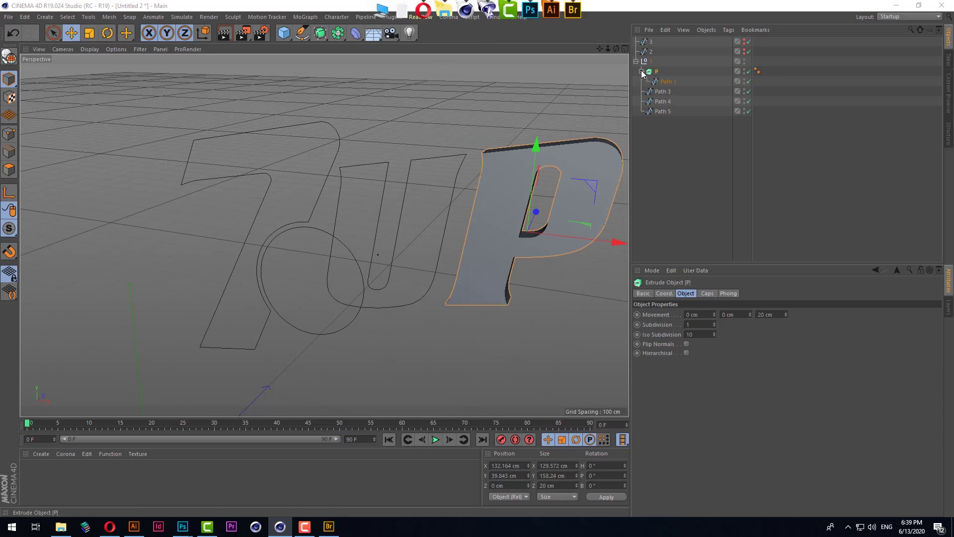
Step: Extrude Path 3 and name the extrusion 7
{"action": "left_click", "coordinate": [661, 83]}
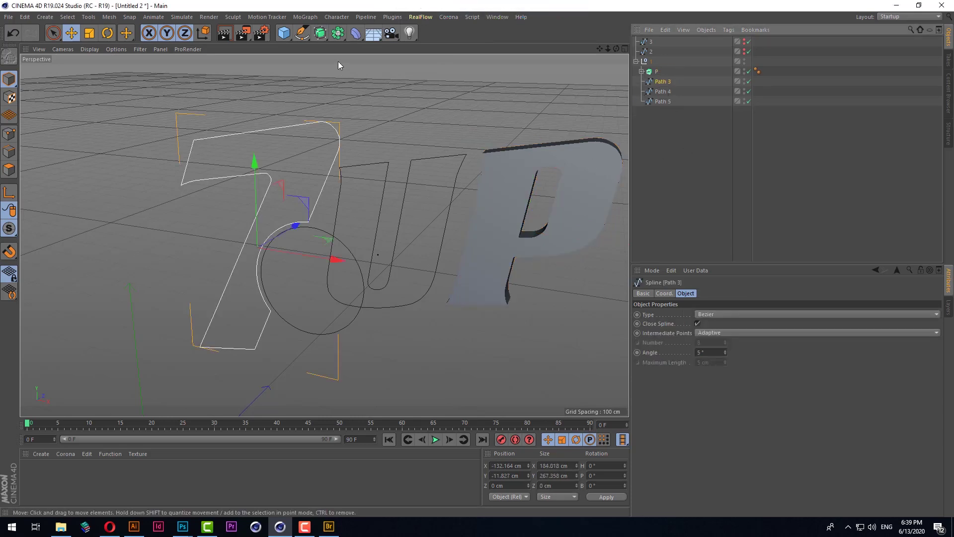
{"action": "left_click_drag", "start_coordinate": [320, 33], "coordinate": [440, 50], "text": "alt"}
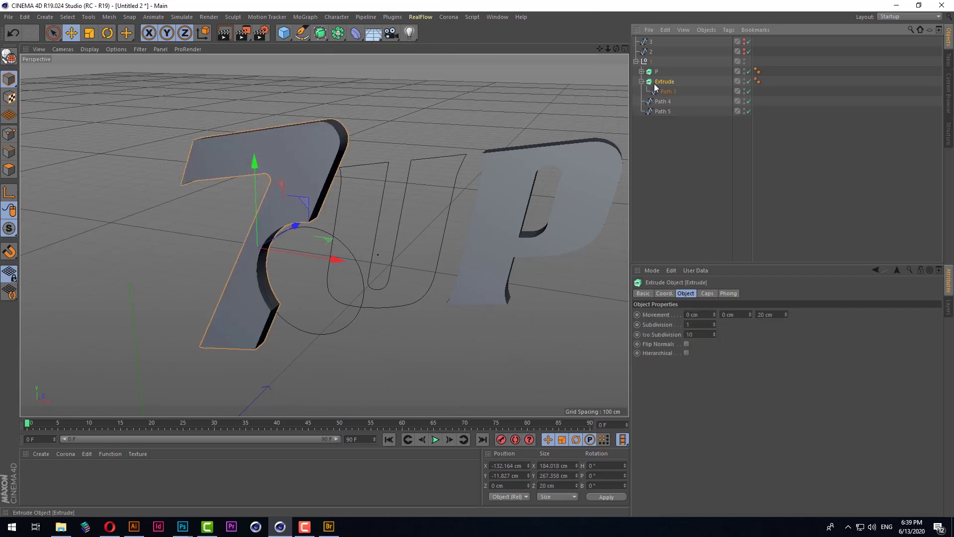
{"action": "double_click", "coordinate": [666, 82]}
{"action": "type", "text": "7"}
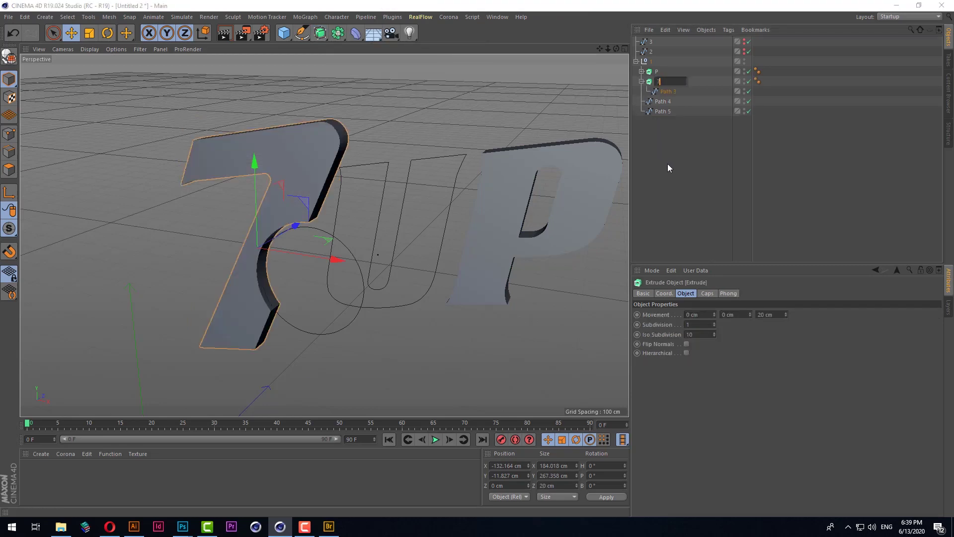
{"action": "key", "text": "Return"}
{"action": "left_click", "coordinate": [642, 81]}
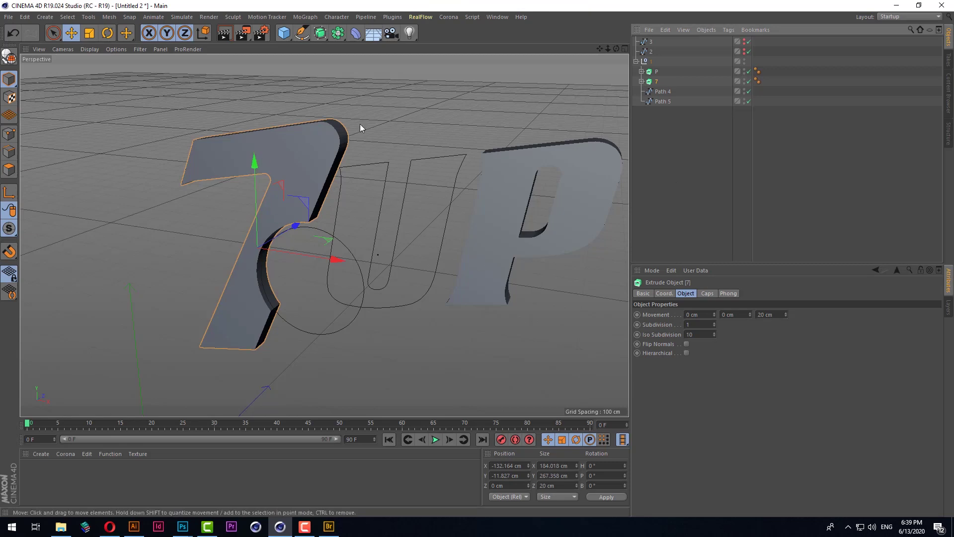
{"action": "left_click_drag", "start_coordinate": [345, 216], "coordinate": [348, 265], "text": "alt"}
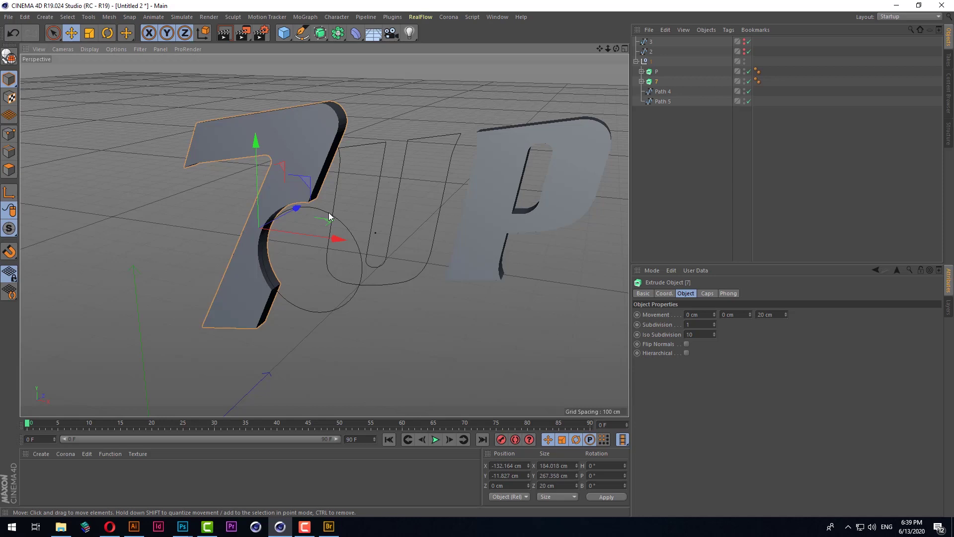
Step: Extrude the circle outline Path 4 and name it O
{"action": "left_click", "coordinate": [664, 92]}
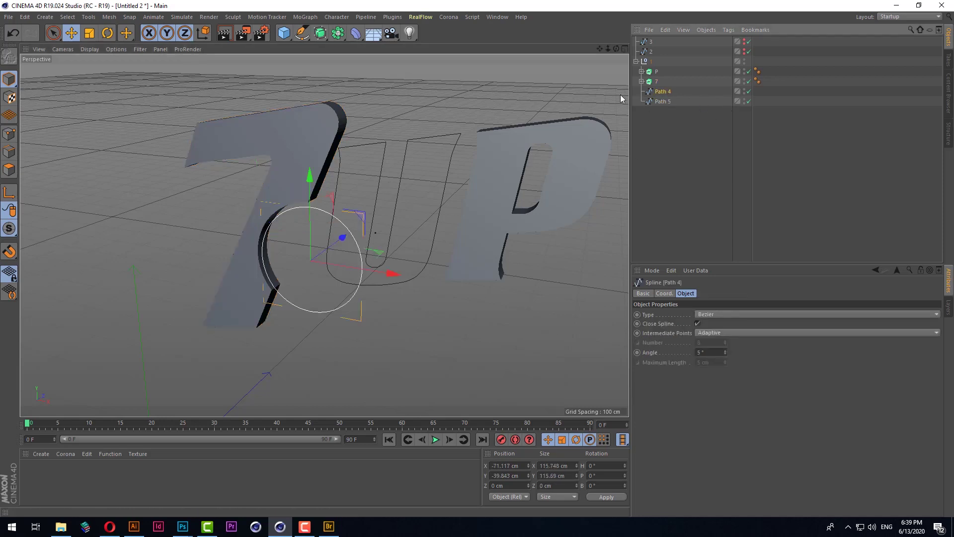
{"action": "left_click", "coordinate": [321, 32]}
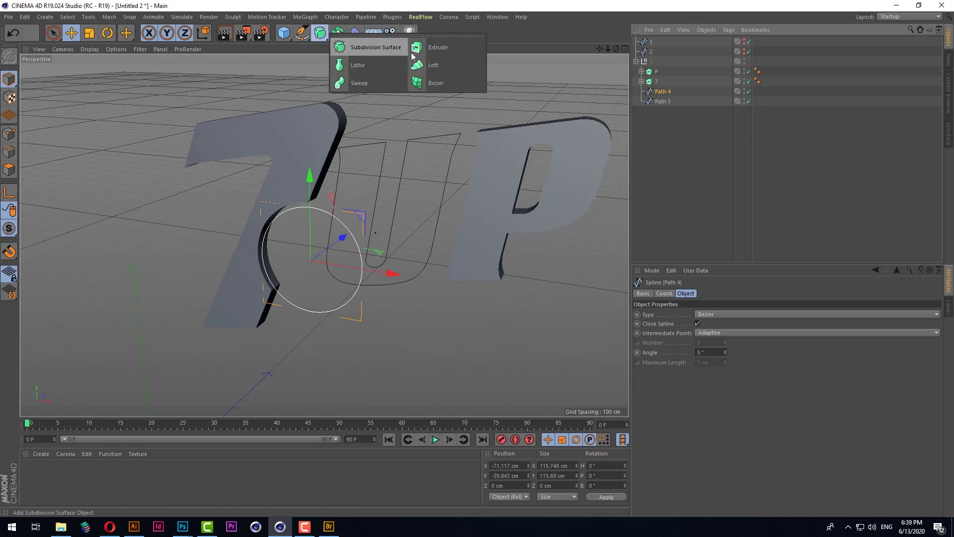
{"action": "left_click", "coordinate": [452, 52], "text": "alt"}
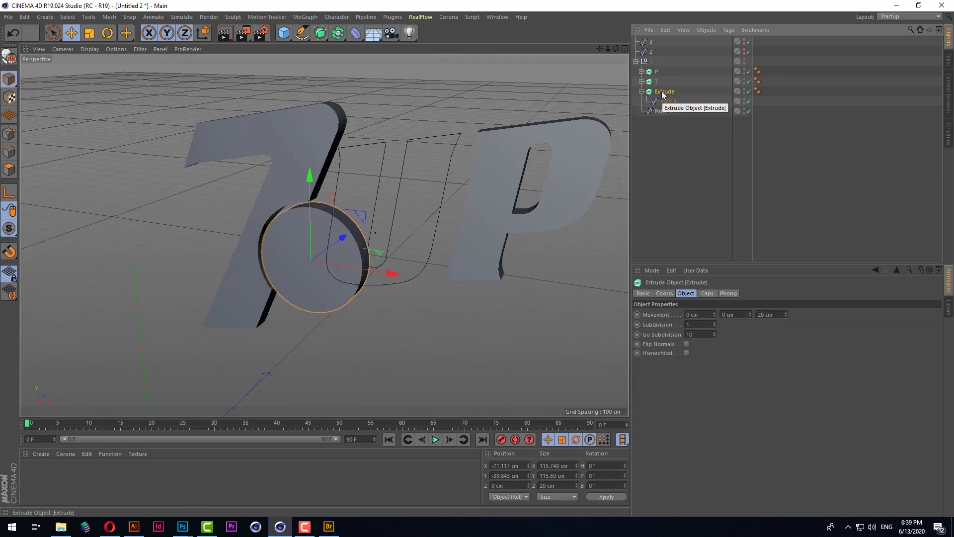
{"action": "double_click", "coordinate": [663, 92]}
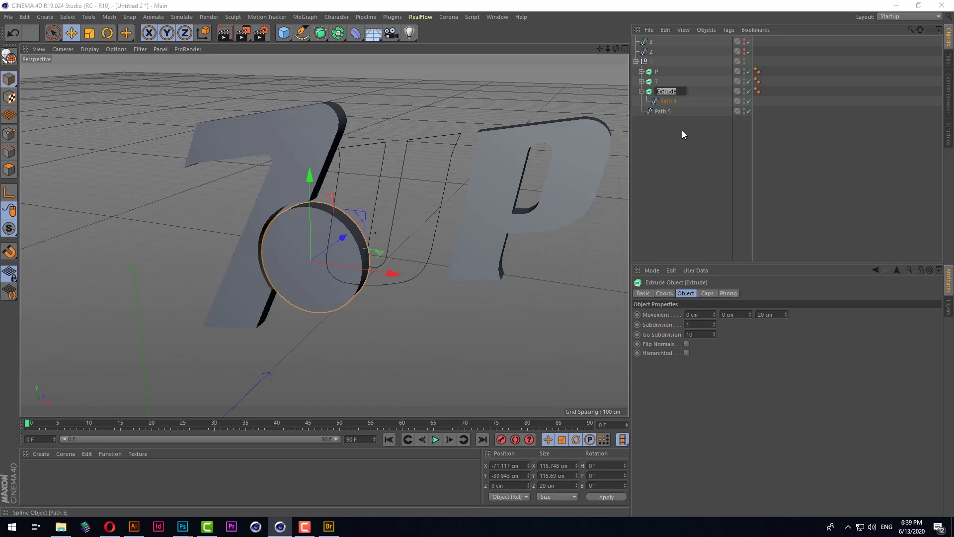
{"action": "type", "text": "O"}
{"action": "key", "text": "Return"}
{"action": "left_click", "coordinate": [670, 127]}
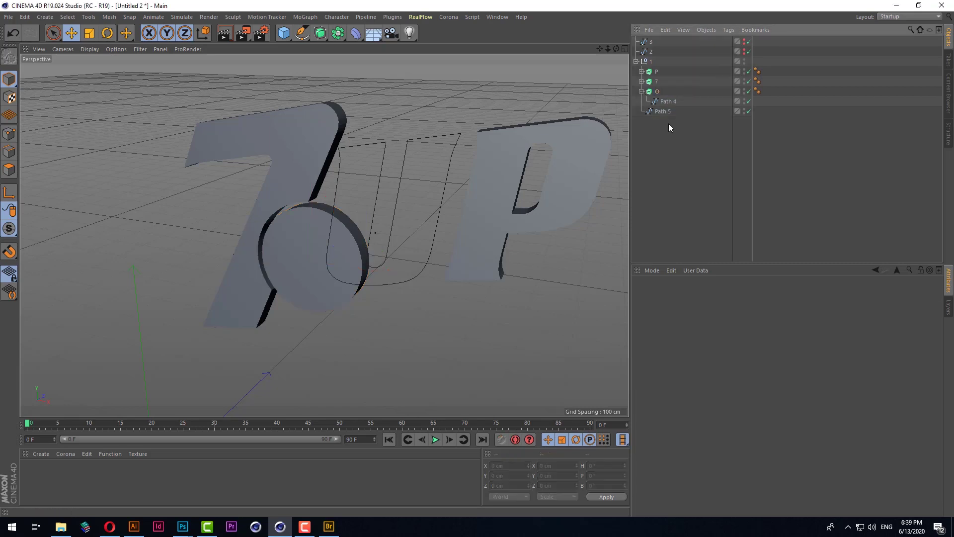
Step: Extrude Path 5, name it U, and collapse group 1
{"action": "left_click", "coordinate": [642, 91]}
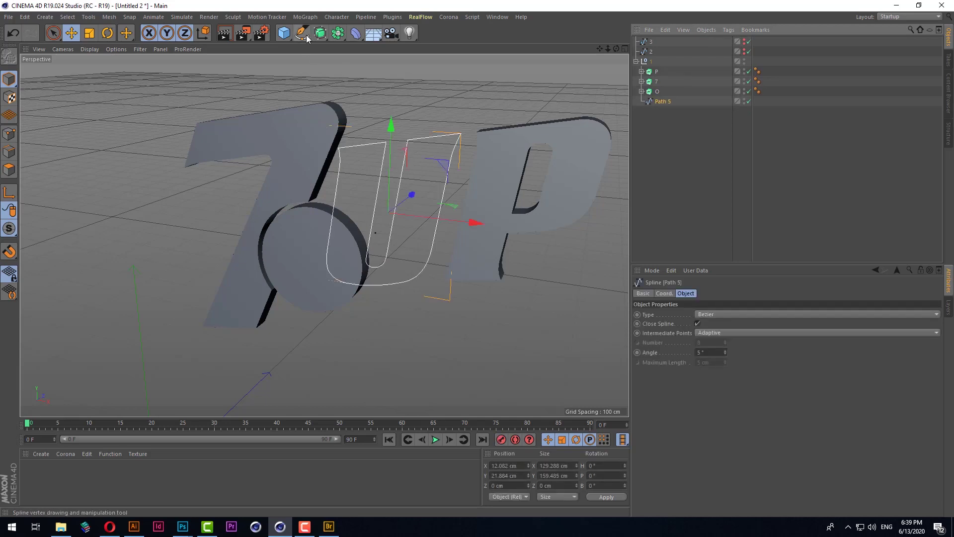
{"action": "left_click_drag", "start_coordinate": [321, 33], "coordinate": [439, 52], "text": "alt"}
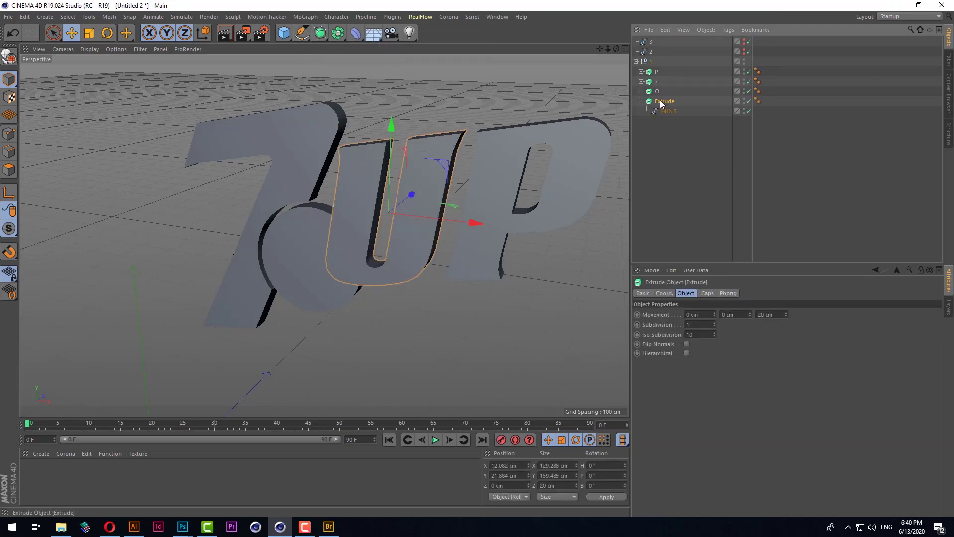
{"action": "double_click", "coordinate": [661, 102]}
{"action": "type", "text": "U"}
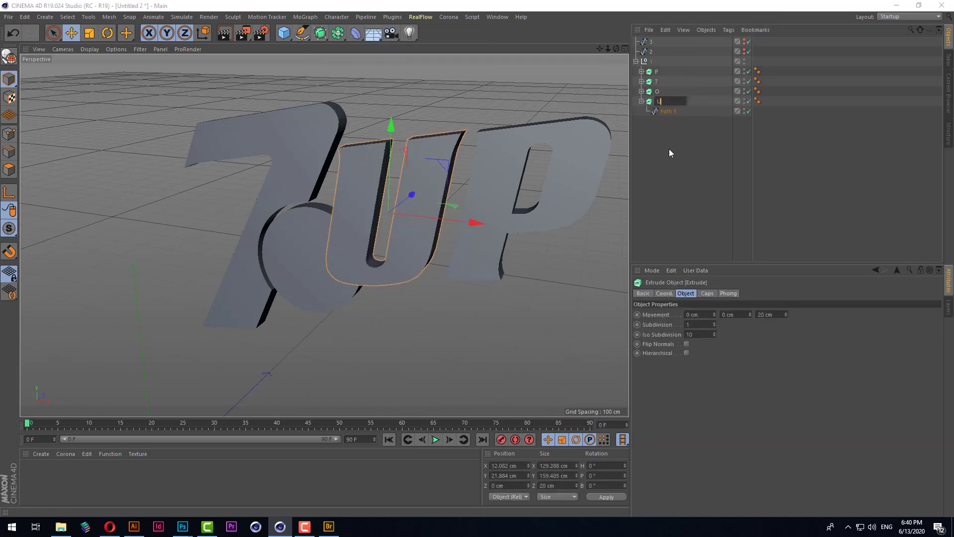
{"action": "key", "text": "Return"}
{"action": "left_click", "coordinate": [642, 101]}
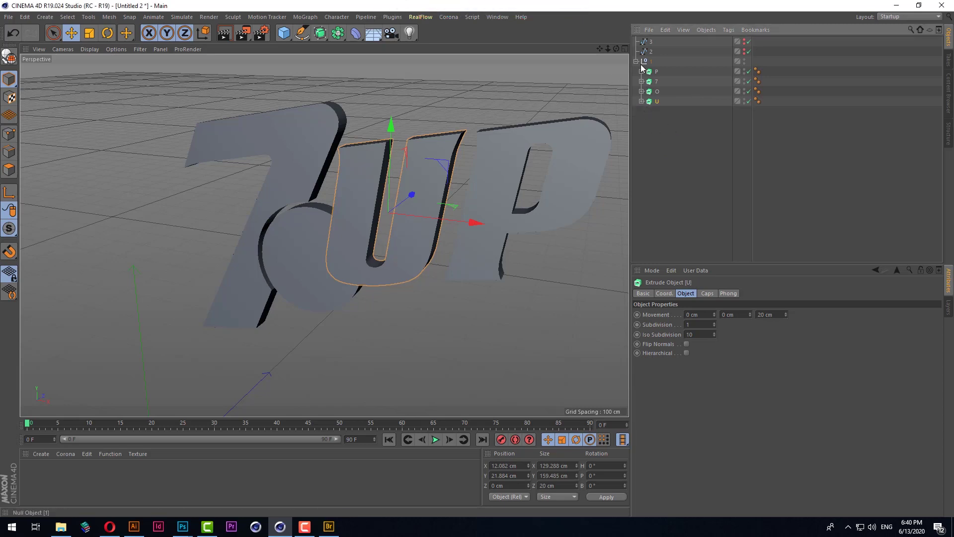
{"action": "left_click", "coordinate": [635, 61]}
Step: Hide letter group 1 and extrude splines 2 and 3 as backing layers
{"action": "left_click", "coordinate": [744, 60]}
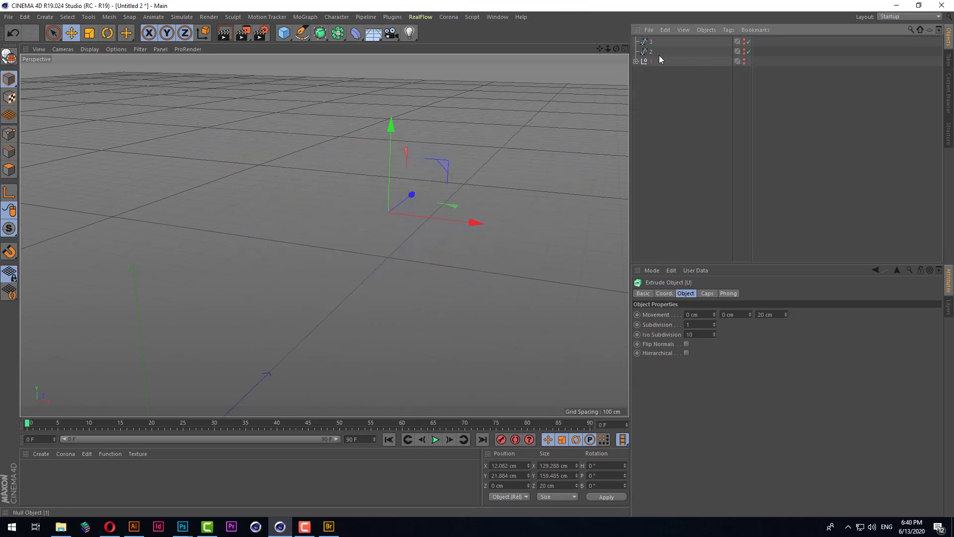
{"action": "left_click", "coordinate": [655, 52]}
{"action": "left_click", "coordinate": [744, 59]}
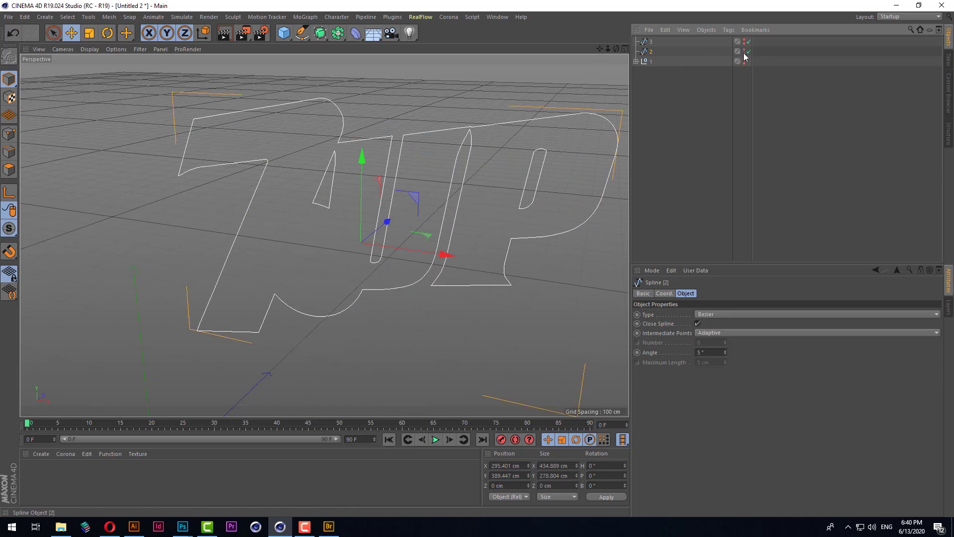
{"action": "left_click", "coordinate": [320, 33]}
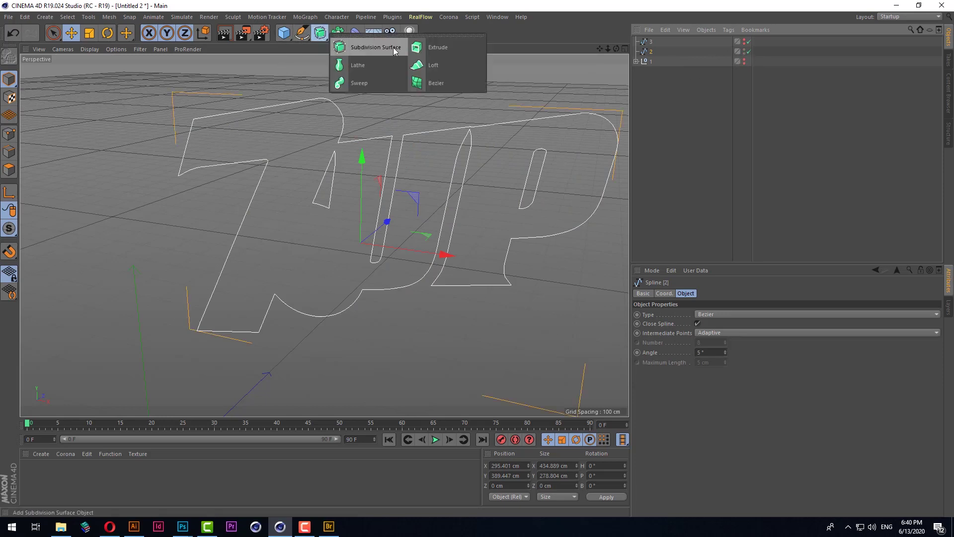
{"action": "left_click", "coordinate": [437, 47], "text": "alt"}
{"action": "left_click_drag", "start_coordinate": [438, 189], "coordinate": [498, 169], "text": "alt"}
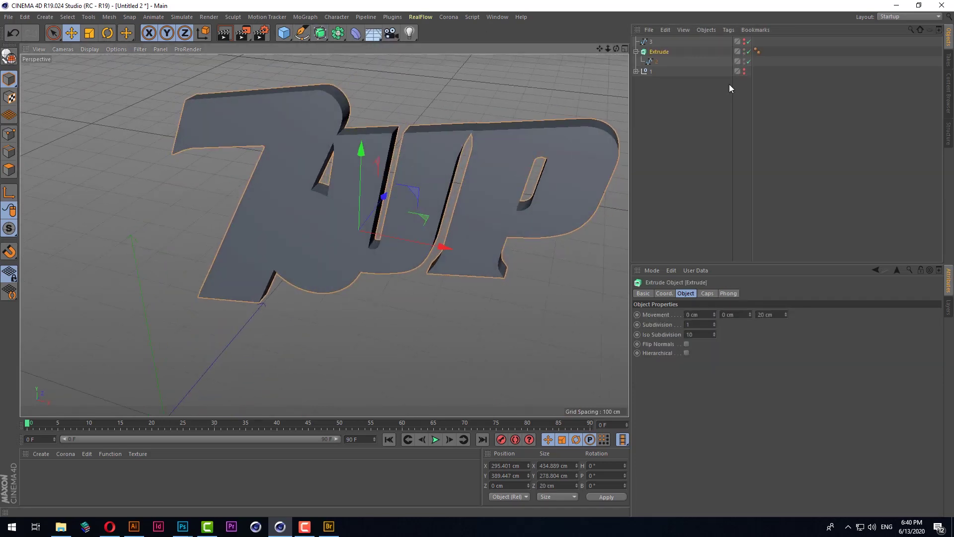
{"action": "left_click", "coordinate": [655, 42]}
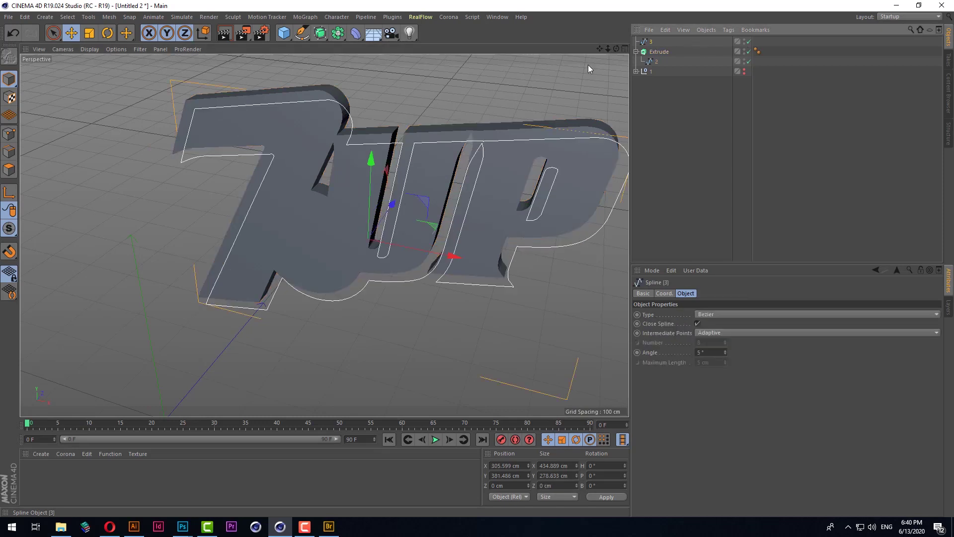
{"action": "left_click", "coordinate": [320, 33]}
{"action": "left_click", "coordinate": [431, 48], "text": "alt"}
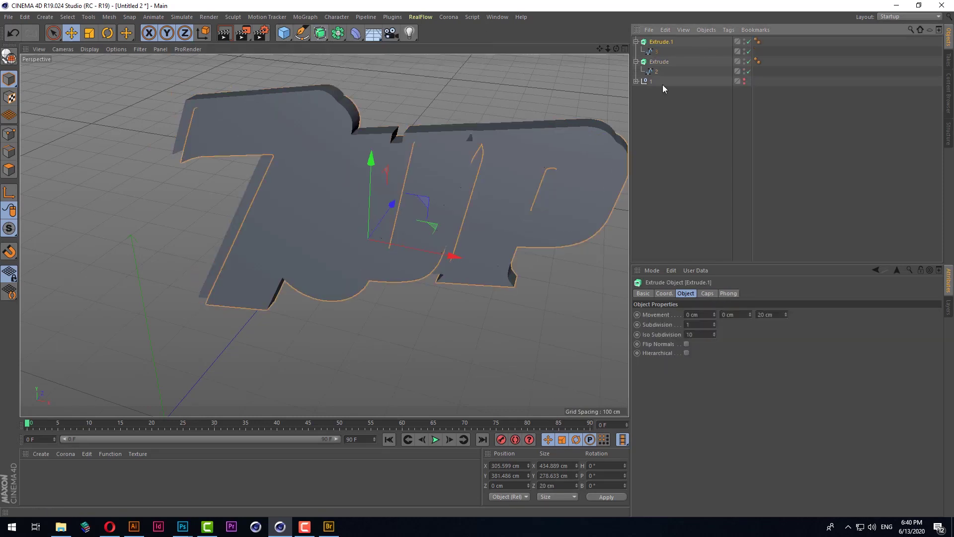
{"action": "left_click", "coordinate": [636, 41]}
{"action": "left_click", "coordinate": [637, 51]}
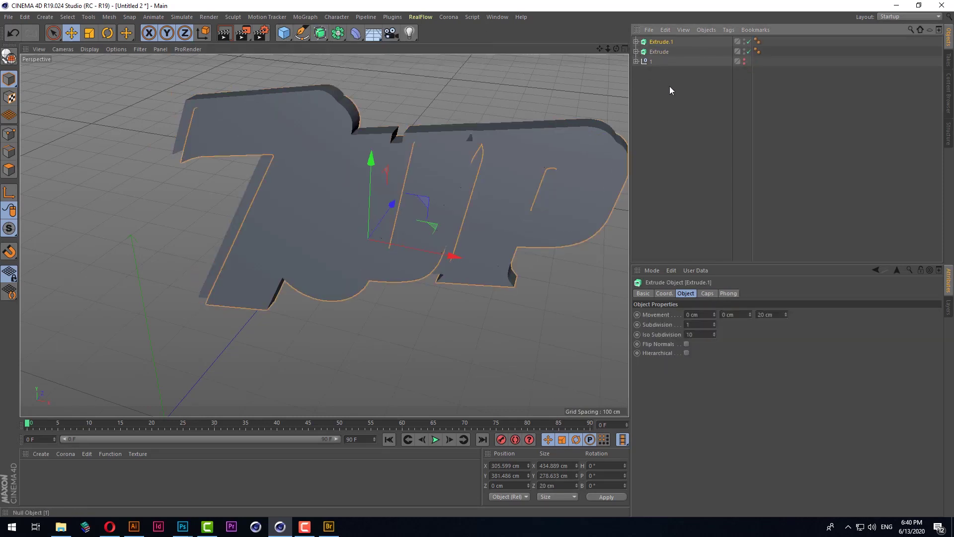
Step: Group all objects under a Null positioned at X 0, Y 0
{"action": "key", "text": "ctrl+a"}
{"action": "key", "text": "alt+g"}
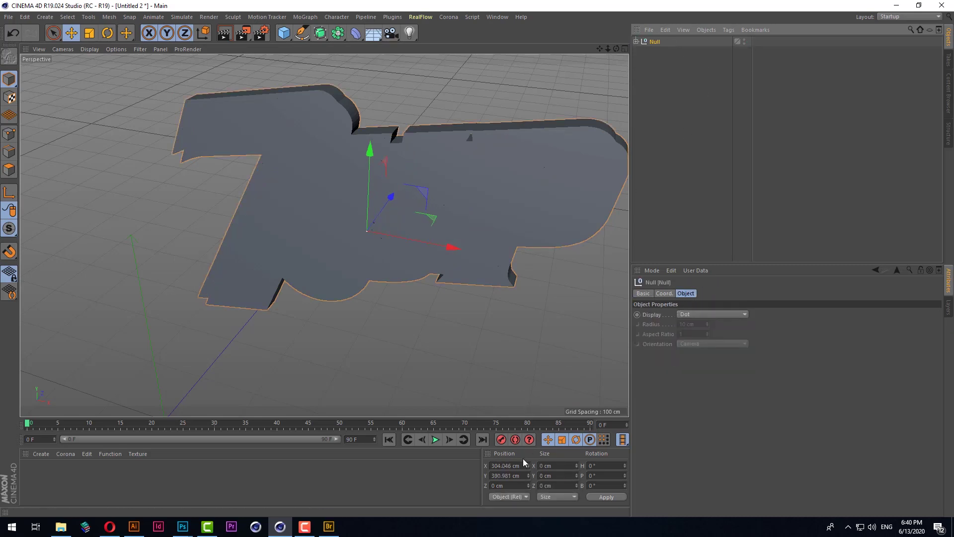
{"action": "double_click", "coordinate": [521, 465]}
{"action": "type", "text": "0"}
{"action": "key", "text": "Tab"}
{"action": "type", "text": "0"}
{"action": "key", "text": "Tab"}
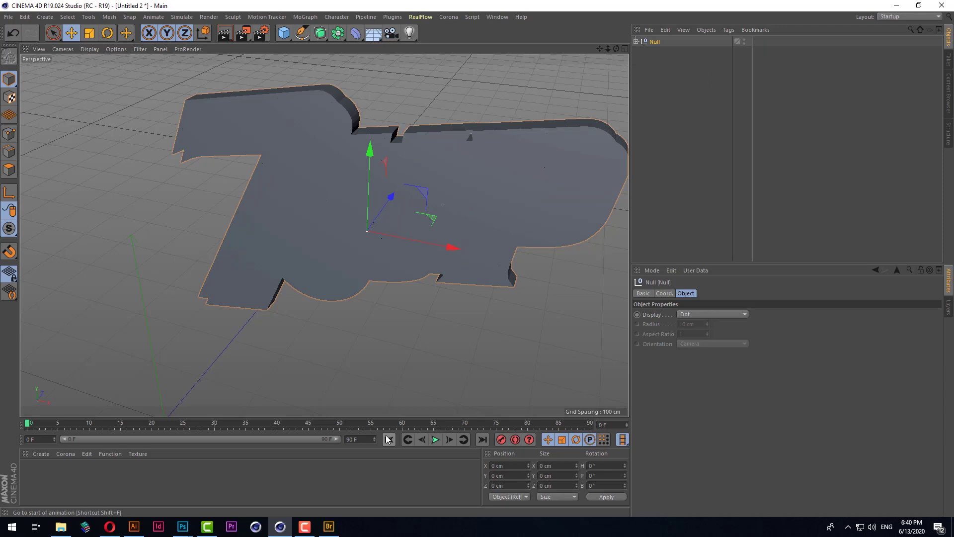
Step: Check the front and top views, then select Extrude and Extrude.1
{"action": "key", "text": "F4"}
{"action": "scroll", "coordinate": [407, 245], "scroll_direction": "down", "scroll_amount": 3}
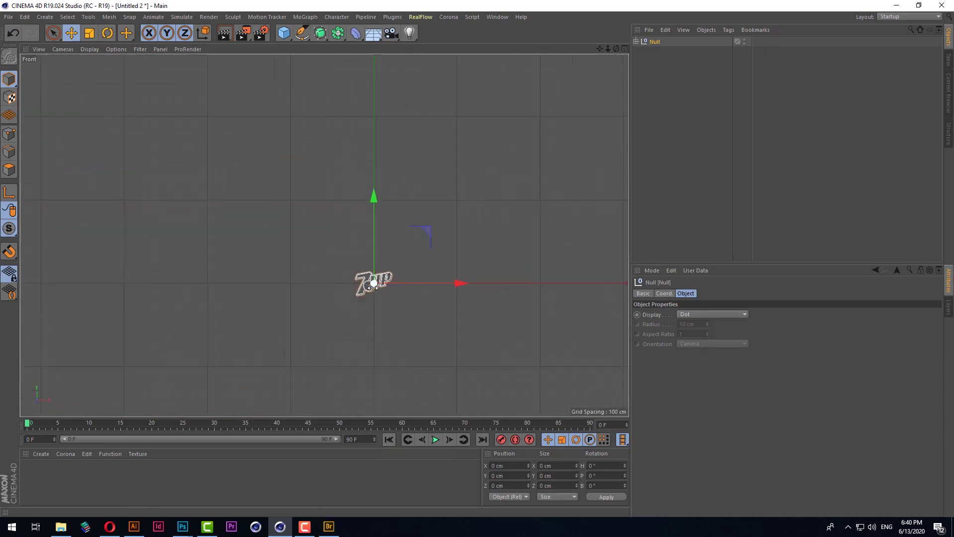
{"action": "scroll", "coordinate": [377, 284], "scroll_direction": "up", "scroll_amount": 6}
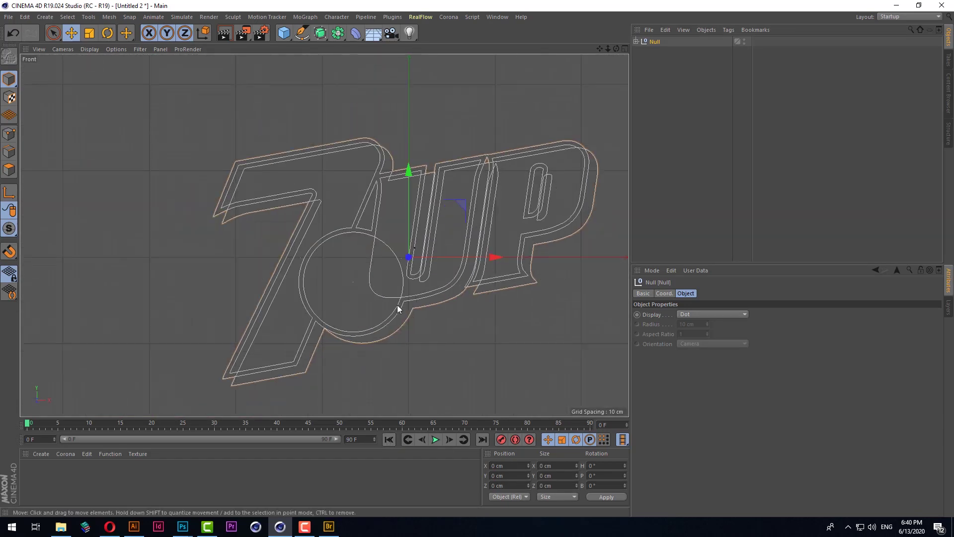
{"action": "key", "text": "F1"}
{"action": "key", "text": "F2"}
{"action": "scroll", "coordinate": [304, 207], "scroll_direction": "up", "scroll_amount": 5}
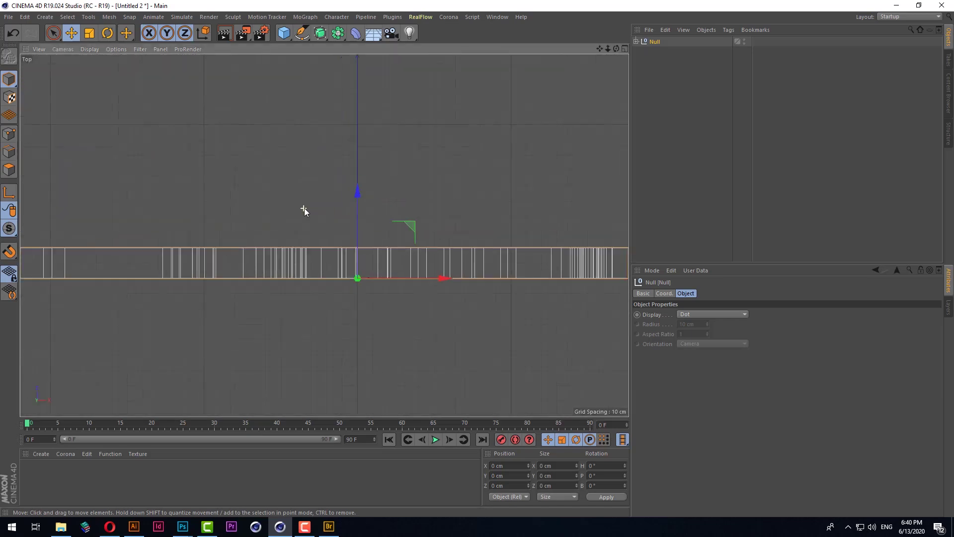
{"action": "left_click", "coordinate": [636, 42]}
{"action": "left_click", "coordinate": [674, 116]}
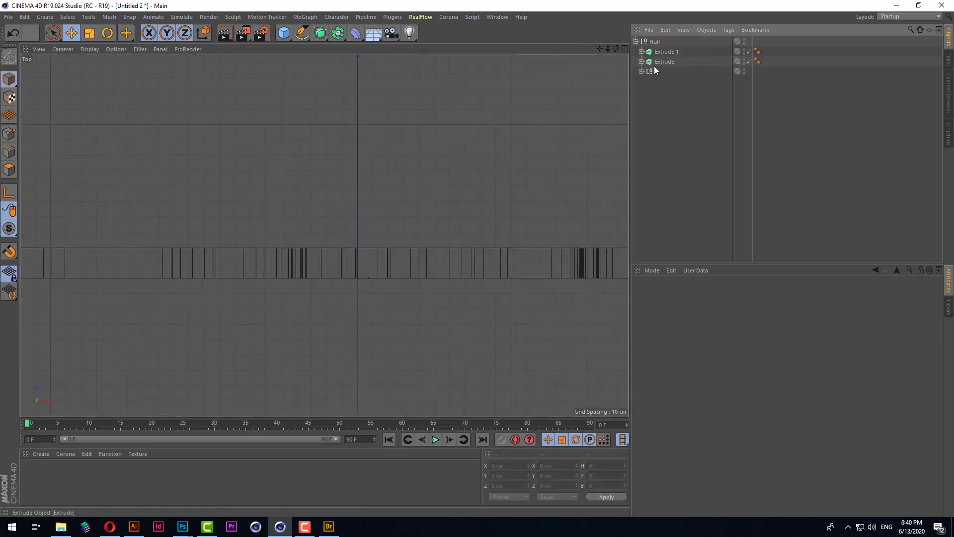
{"action": "left_click", "coordinate": [667, 55]}
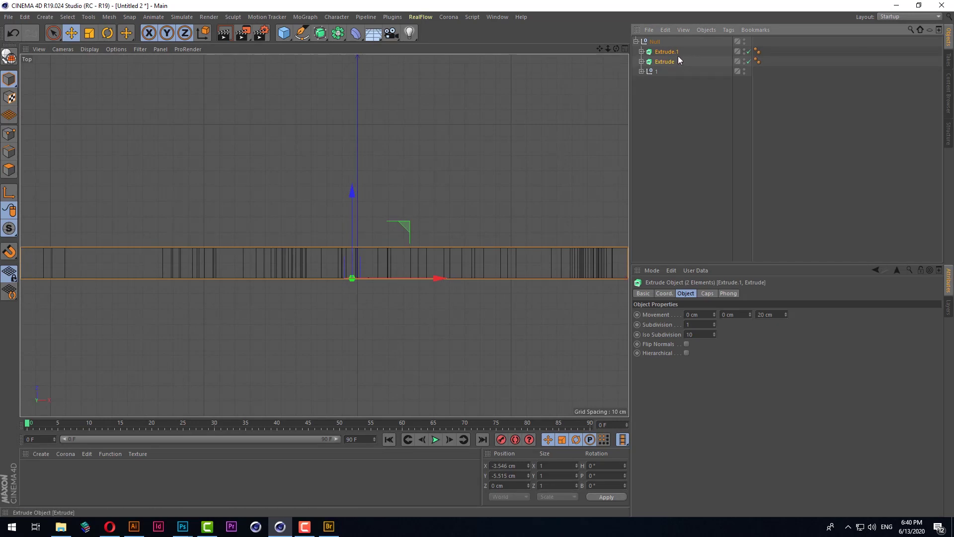
Step: Push both outline layers about 21 cm back, with Extrude.1 further back
{"action": "left_click_drag", "start_coordinate": [352, 225], "coordinate": [356, 196]}
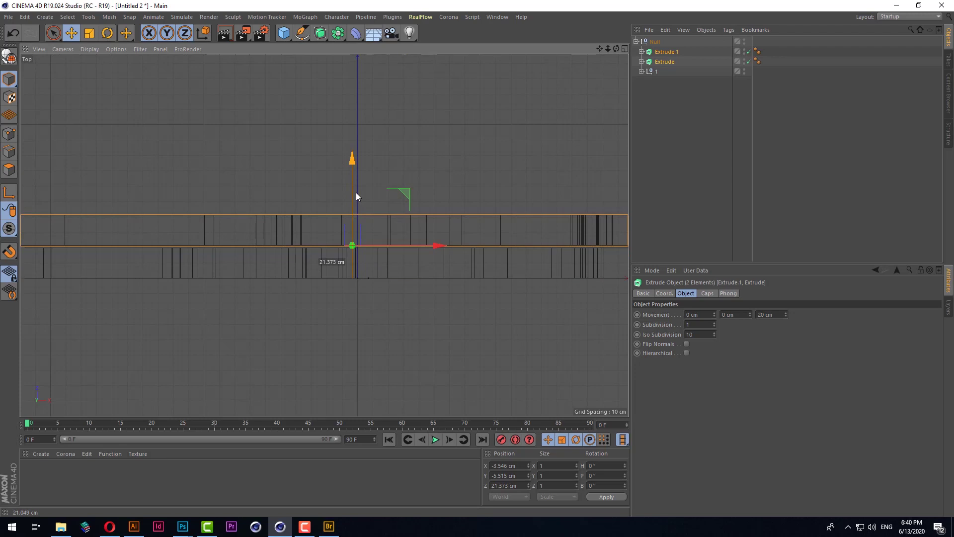
{"action": "left_click", "coordinate": [656, 82]}
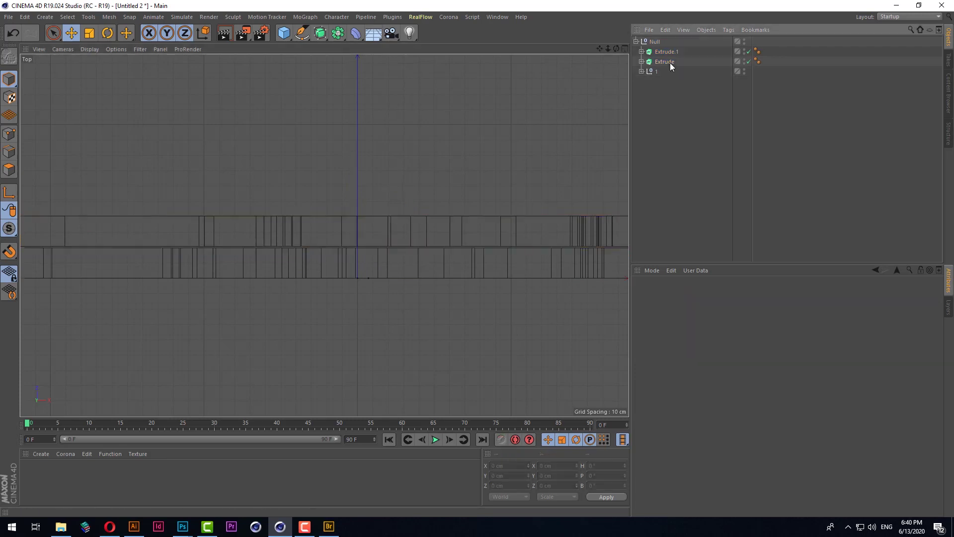
{"action": "left_click", "coordinate": [666, 52]}
{"action": "left_click_drag", "start_coordinate": [359, 169], "coordinate": [360, 139]}
{"action": "key", "text": "F1"}
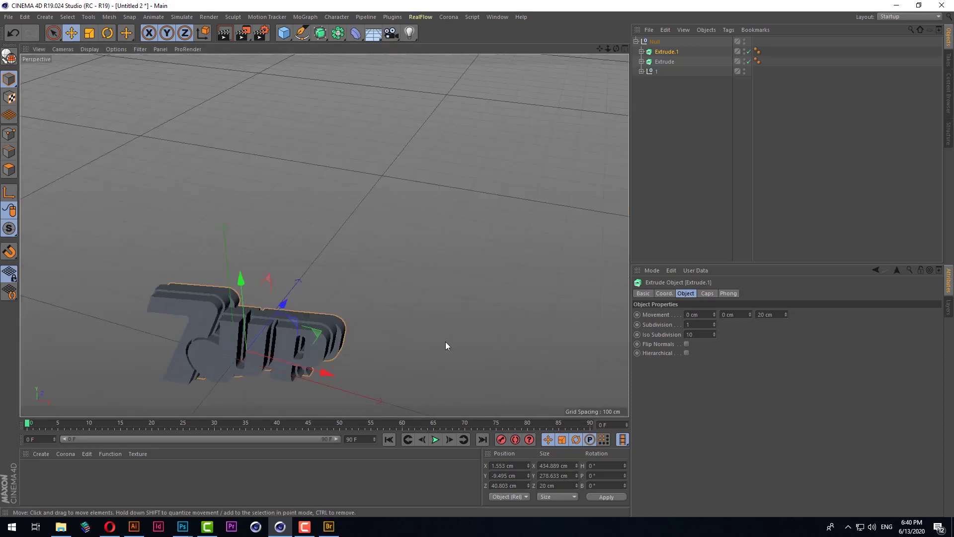
{"action": "mouse_move", "coordinate": [483, 257]}
{"action": "left_mouse_down", "text": "alt"}
{"action": "mouse_move", "coordinate": [233, 335]}
{"action": "mouse_move", "coordinate": [345, 335]}
{"action": "mouse_move", "coordinate": [434, 306]}
{"action": "mouse_move", "coordinate": [373, 338]}
{"action": "mouse_move", "coordinate": [378, 279]}
{"action": "left_mouse_up", "text": "alt"}
Step: Raise the whole logo to Y 209.844 cm and render a preview
{"action": "left_click_drag", "start_coordinate": [763, 79], "coordinate": [646, 38]}
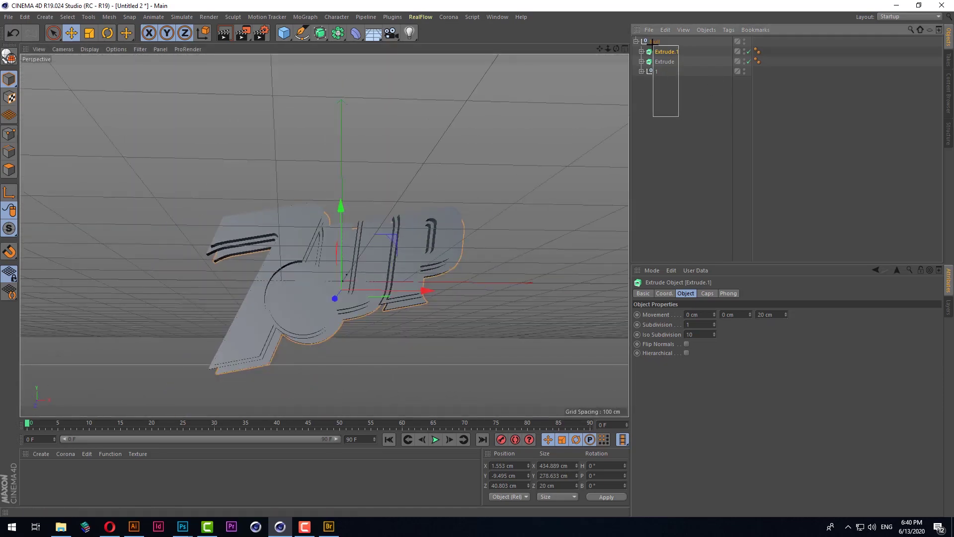
{"action": "key", "text": "F4"}
{"action": "scroll", "coordinate": [431, 210], "scroll_direction": "down", "scroll_amount": 3}
{"action": "mouse_move", "coordinate": [430, 210]}
{"action": "left_mouse_down"}
{"action": "mouse_move", "coordinate": [425, 119]}
{"action": "mouse_move", "coordinate": [461, 335]}
{"action": "left_mouse_up"}
{"action": "key", "text": "F1"}
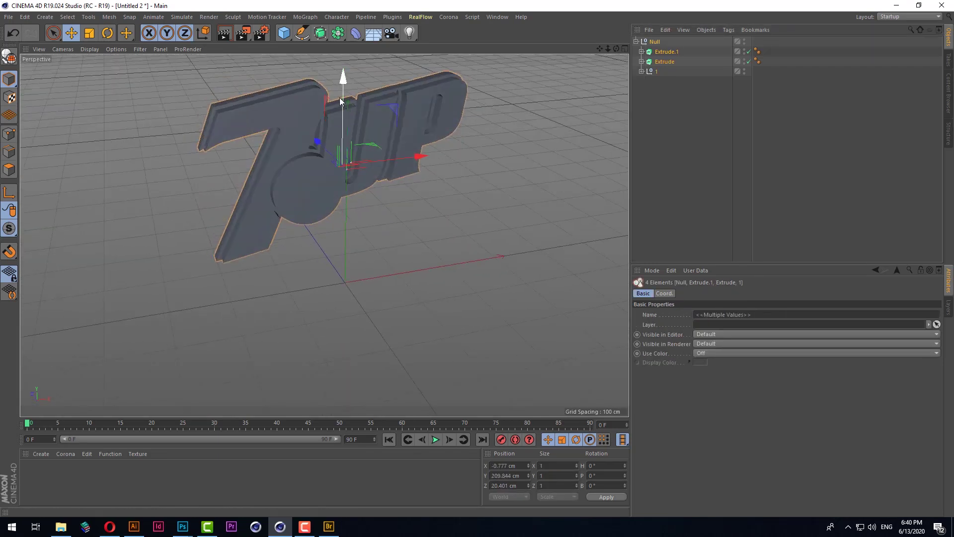
{"action": "scroll", "coordinate": [347, 112], "scroll_direction": "up", "scroll_amount": 5}
{"action": "mouse_move", "coordinate": [348, 113]}
{"action": "left_mouse_down", "text": "alt"}
{"action": "mouse_move", "coordinate": [311, 148]}
{"action": "mouse_move", "coordinate": [350, 173]}
{"action": "left_mouse_up", "text": "alt"}
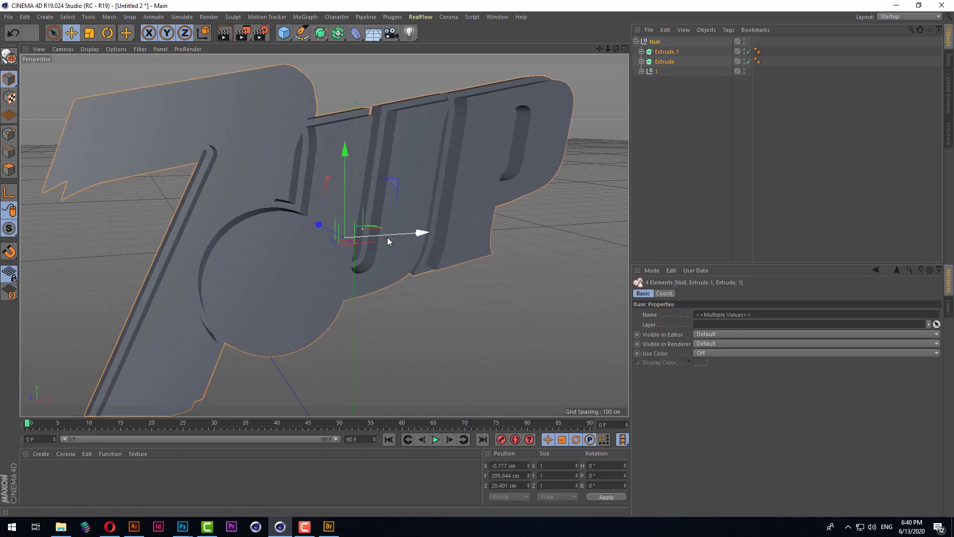
{"action": "scroll", "coordinate": [336, 278], "scroll_direction": "down", "scroll_amount": 3}
{"action": "mouse_move", "coordinate": [336, 279]}
{"action": "left_mouse_down", "text": "alt"}
{"action": "mouse_move", "coordinate": [297, 251]}
{"action": "mouse_move", "coordinate": [356, 265]}
{"action": "mouse_move", "coordinate": [454, 252]}
{"action": "mouse_move", "coordinate": [326, 269]}
{"action": "mouse_move", "coordinate": [293, 285]}
{"action": "mouse_move", "coordinate": [356, 254]}
{"action": "mouse_move", "coordinate": [341, 258]}
{"action": "mouse_move", "coordinate": [439, 303]}
{"action": "mouse_move", "coordinate": [392, 282]}
{"action": "mouse_move", "coordinate": [420, 306]}
{"action": "mouse_move", "coordinate": [419, 283]}
{"action": "left_mouse_up", "text": "alt"}
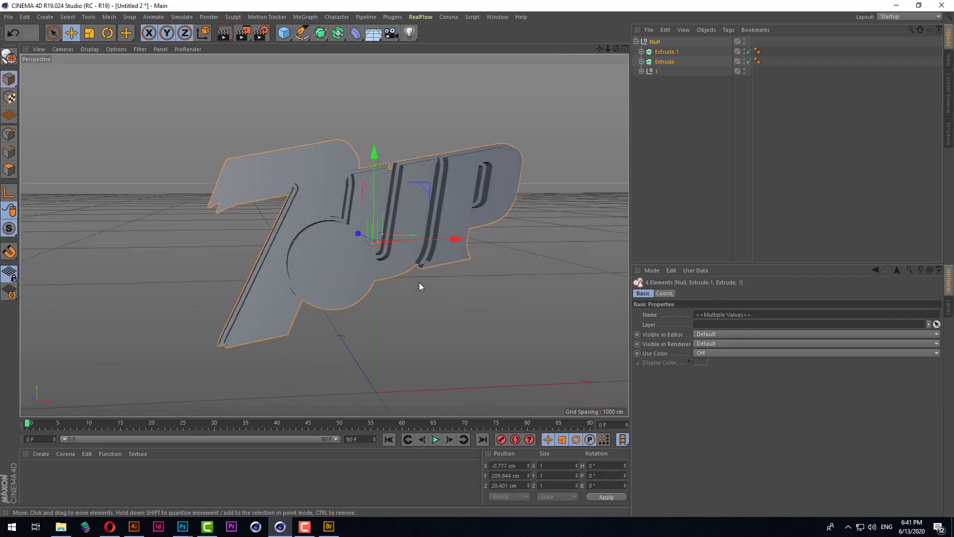
{"action": "left_click", "coordinate": [224, 35]}
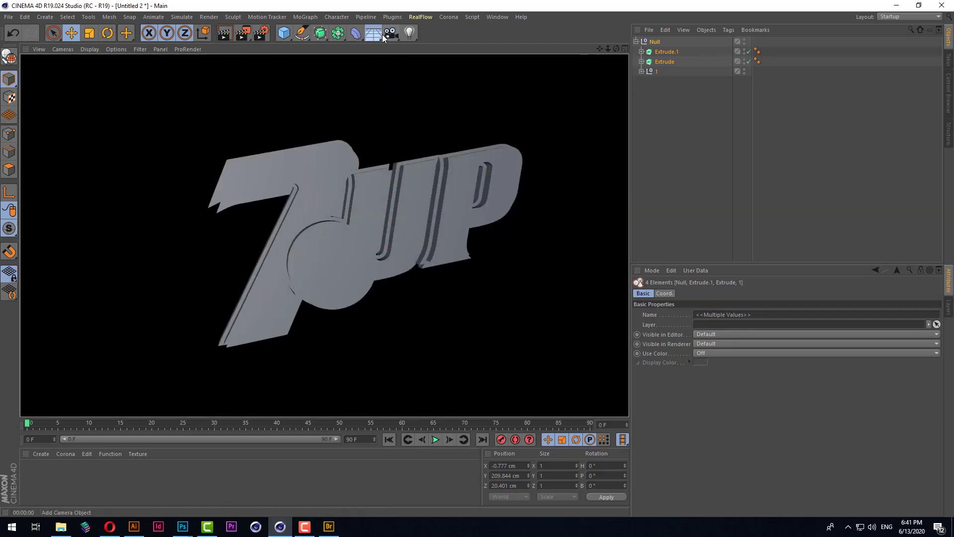
Step: Add a Physical Sky and render the view against it
{"action": "left_click", "coordinate": [380, 34]}
{"action": "left_click", "coordinate": [481, 46]}
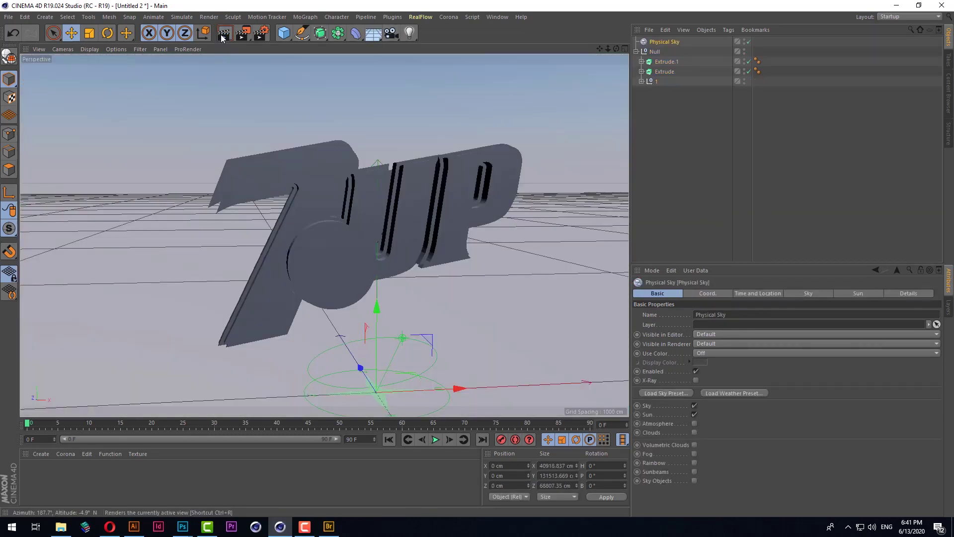
{"action": "key", "text": "ctrl+r"}
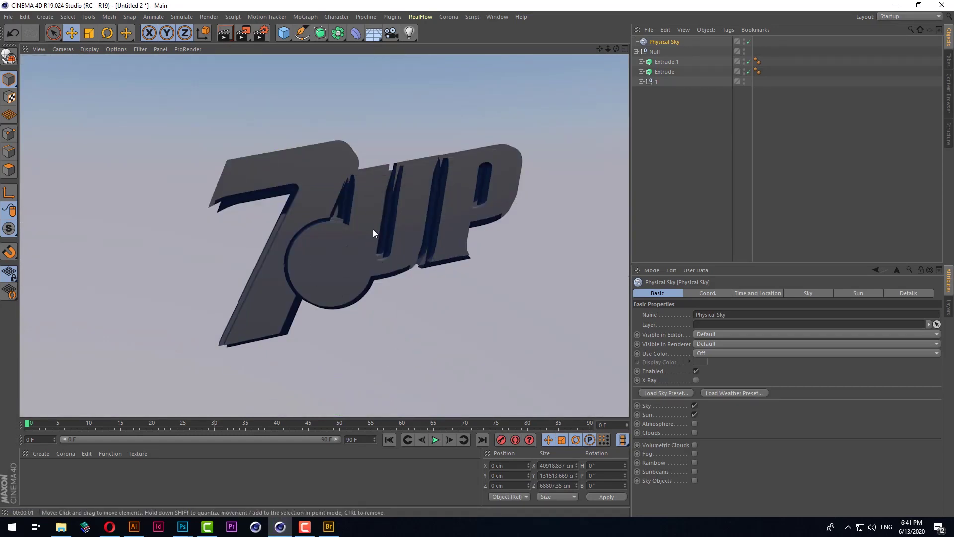
Step: Orbit around the logo to inspect the O and U extrusions
{"action": "left_click", "coordinate": [345, 267]}
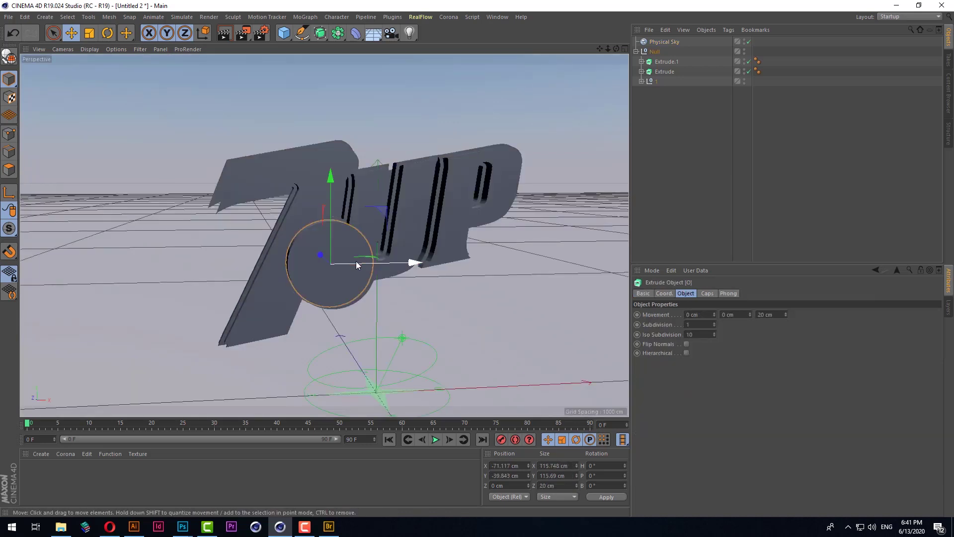
{"action": "scroll", "coordinate": [355, 261], "scroll_direction": "up", "scroll_amount": 2}
{"action": "scroll", "coordinate": [348, 269], "scroll_direction": "up", "scroll_amount": 2}
{"action": "left_click_drag", "start_coordinate": [341, 276], "coordinate": [278, 289], "text": "alt"}
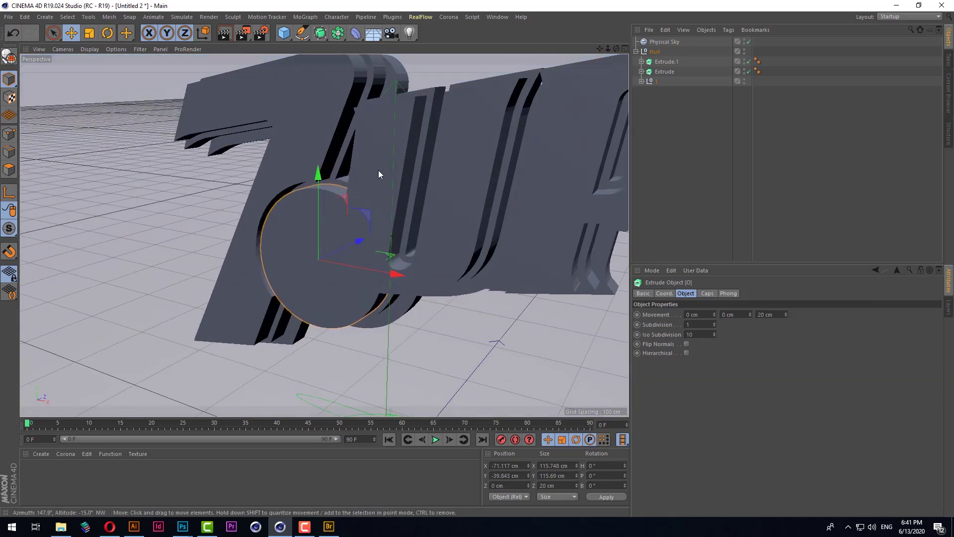
{"action": "mouse_move", "coordinate": [350, 214]}
{"action": "left_mouse_down", "text": "alt"}
{"action": "mouse_move", "coordinate": [338, 249]}
{"action": "mouse_move", "coordinate": [417, 264]}
{"action": "mouse_move", "coordinate": [403, 135]}
{"action": "left_mouse_up", "text": "alt"}
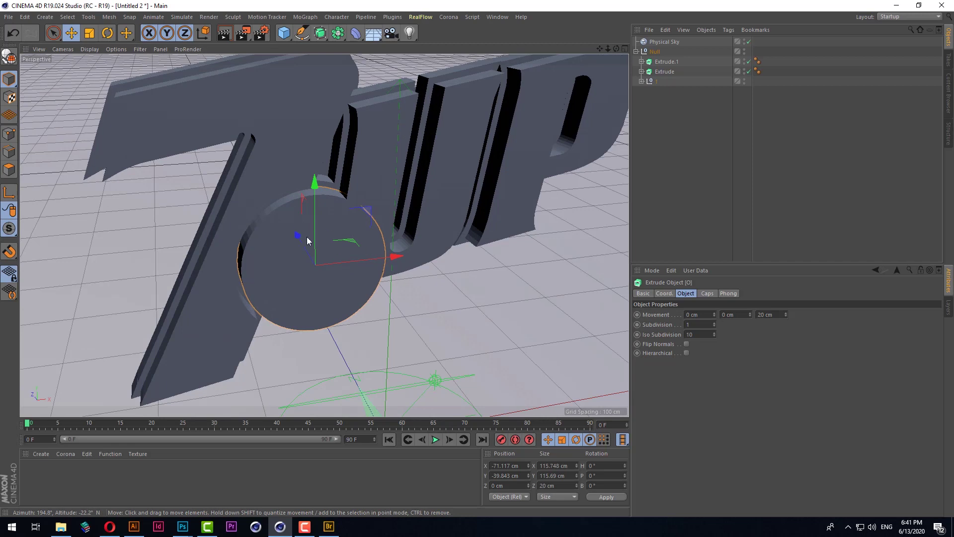
{"action": "left_click", "coordinate": [376, 143]}
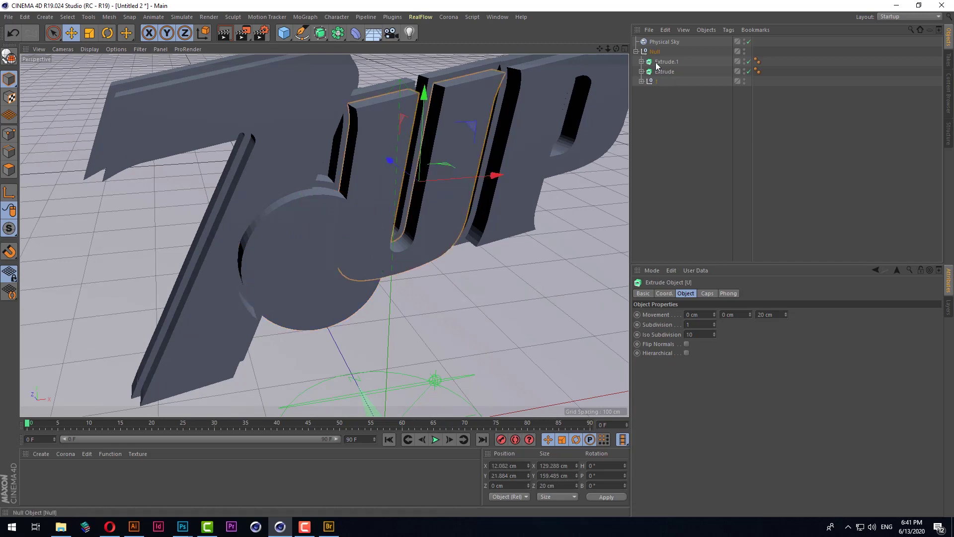
Step: Set the U letter's extrusion depth to 30 cm
{"action": "left_click", "coordinate": [642, 81]}
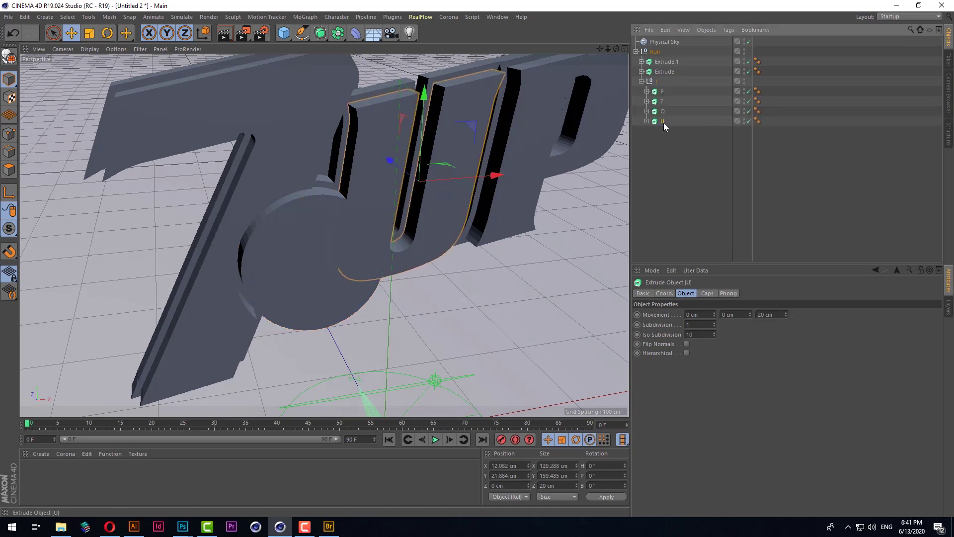
{"action": "left_click", "coordinate": [784, 314]}
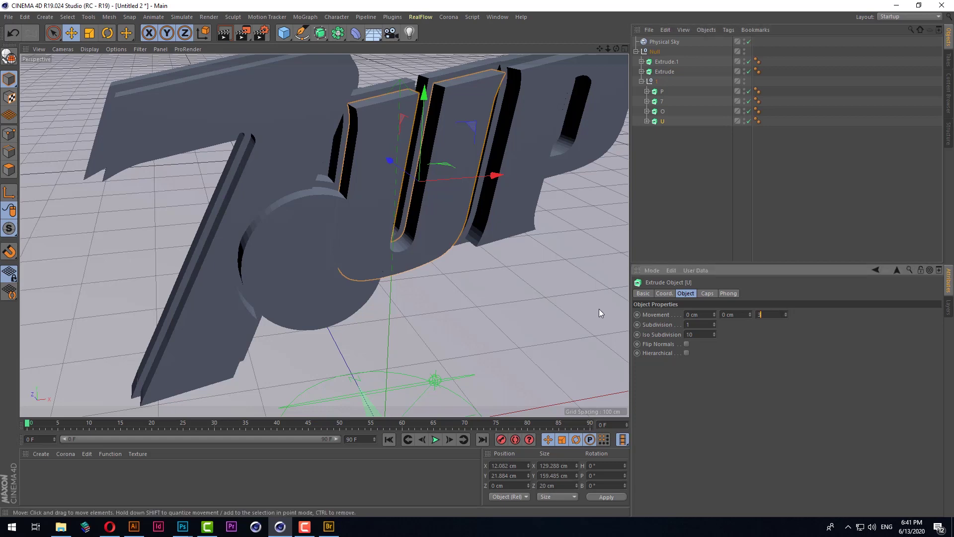
{"action": "type", "text": "30"}
{"action": "key", "text": "Return"}
Step: In Top view, slide the U letter about -10 cm along the depth axis
{"action": "key", "text": "F2"}
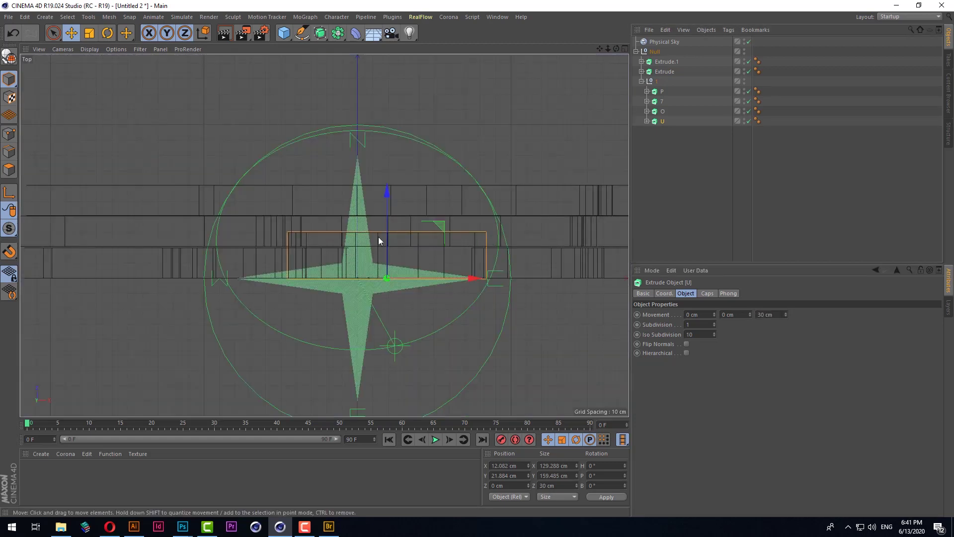
{"action": "scroll", "coordinate": [379, 241], "scroll_direction": "up", "scroll_amount": 3}
{"action": "left_click_drag", "start_coordinate": [395, 222], "coordinate": [401, 254]}
{"action": "key", "text": "F1"}
Step: Render a preview of the 7UP logo, then orbit back and select the four letters
{"action": "mouse_move", "coordinate": [471, 292]}
{"action": "left_mouse_down", "text": "alt"}
{"action": "mouse_move", "coordinate": [449, 263]}
{"action": "mouse_move", "coordinate": [454, 225]}
{"action": "mouse_move", "coordinate": [395, 265]}
{"action": "left_mouse_up", "text": "alt"}
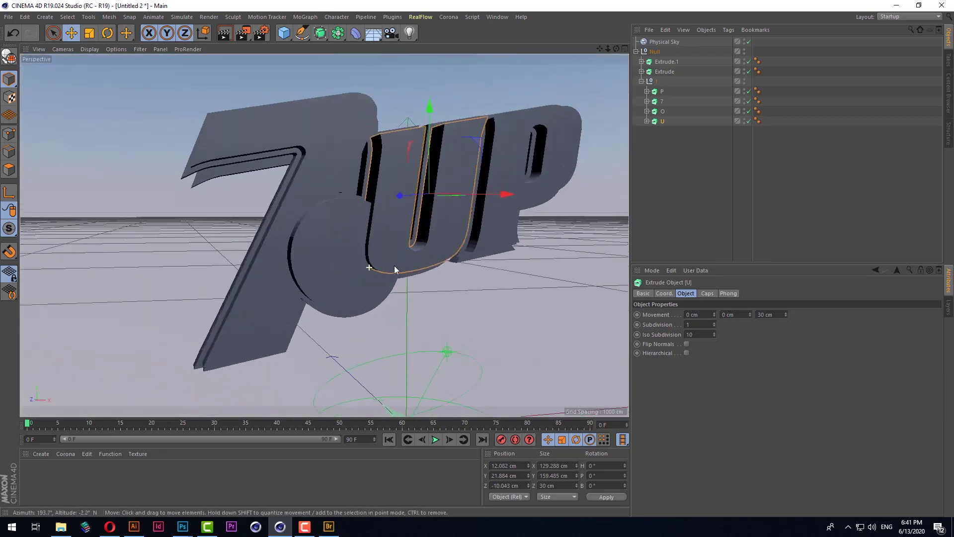
{"action": "left_click", "coordinate": [226, 34]}
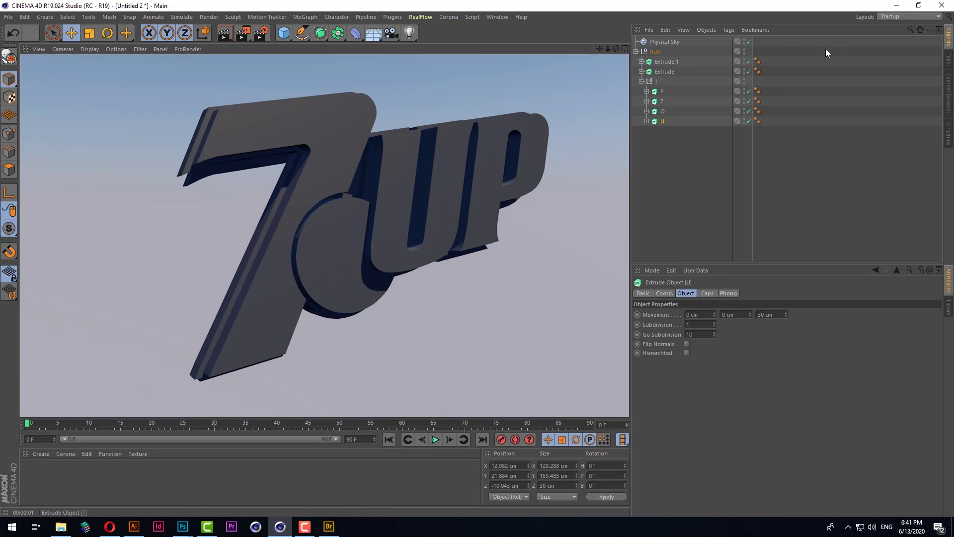
{"action": "mouse_move", "coordinate": [392, 199]}
{"action": "left_mouse_down", "text": "alt"}
{"action": "mouse_move", "coordinate": [324, 72]}
{"action": "mouse_move", "coordinate": [389, 163]}
{"action": "mouse_move", "coordinate": [440, 126]}
{"action": "mouse_move", "coordinate": [278, 144]}
{"action": "left_mouse_up", "text": "alt"}
{"action": "scroll", "coordinate": [324, 72], "scroll_direction": "up", "scroll_amount": 5}
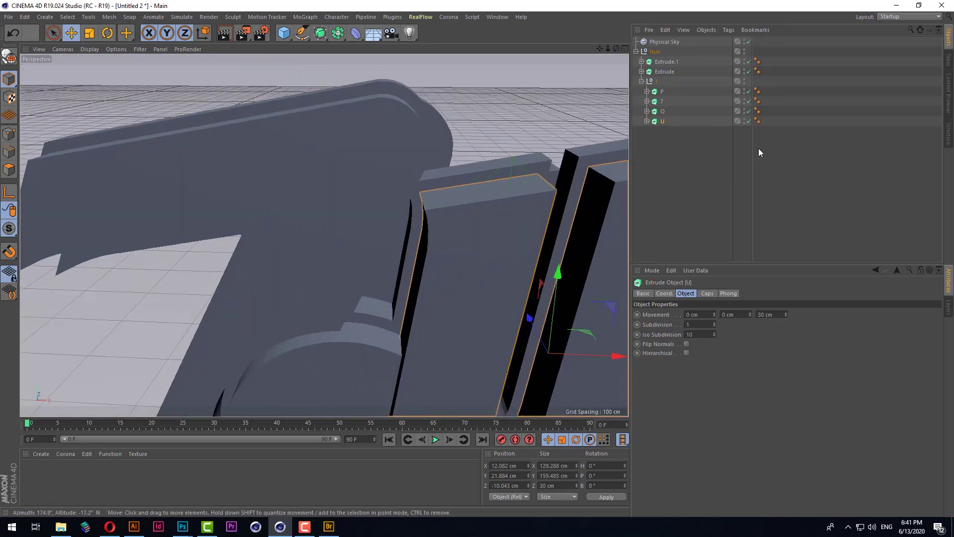
{"action": "mouse_move", "coordinate": [689, 180]}
{"action": "left_mouse_down"}
{"action": "mouse_move", "coordinate": [667, 134]}
{"action": "mouse_move", "coordinate": [661, 88]}
{"action": "left_mouse_up"}
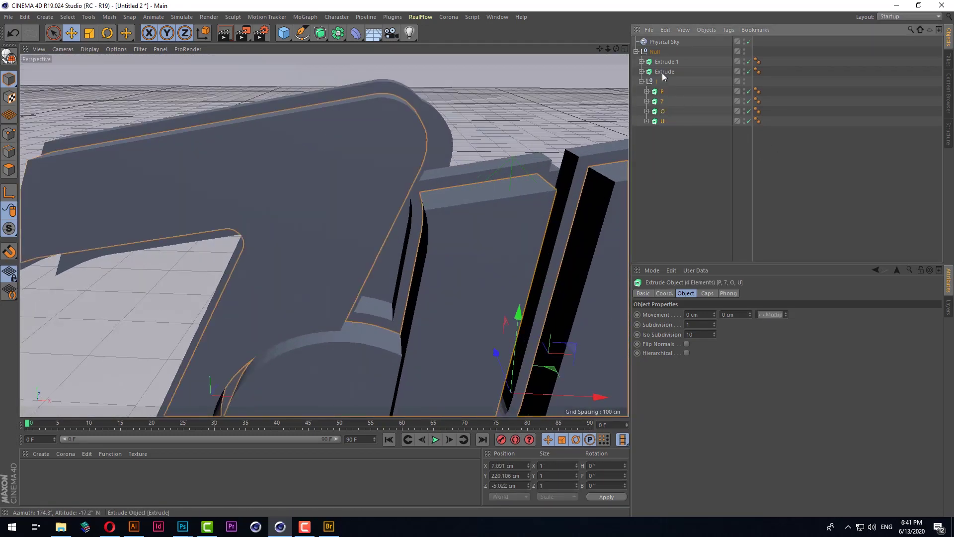
Step: Select all six extrusions and set both start and end caps to Fillet Cap
{"action": "left_click", "coordinate": [664, 72], "text": "ctrl"}
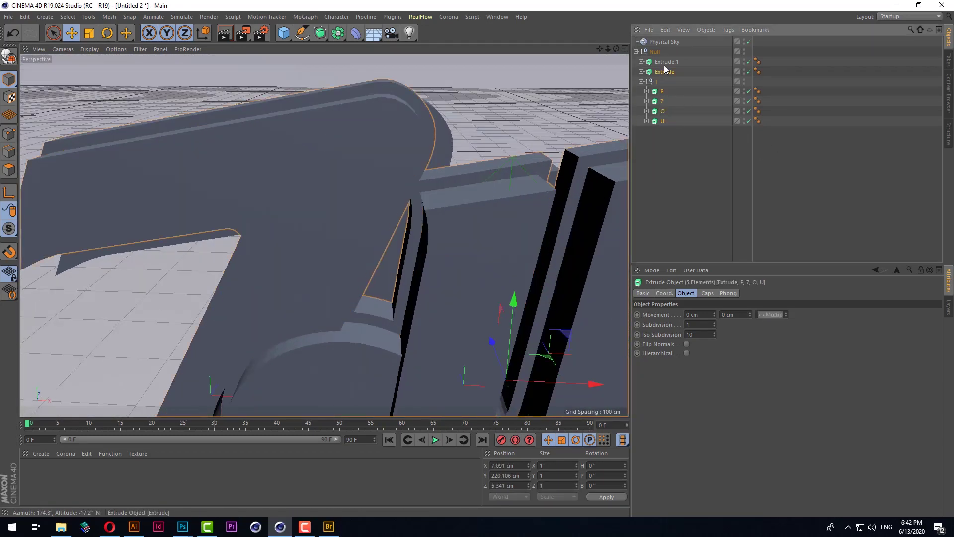
{"action": "left_click", "coordinate": [714, 294]}
{"action": "left_click", "coordinate": [748, 314]}
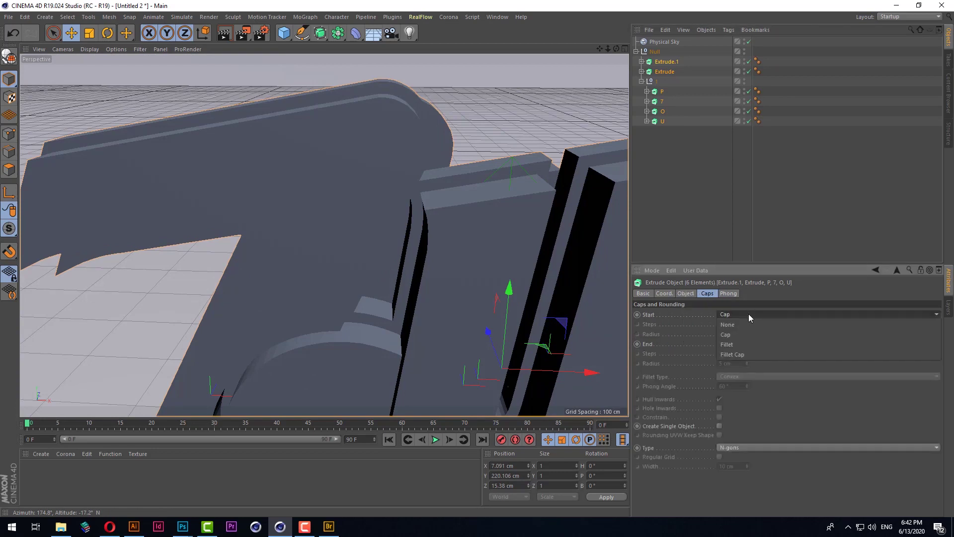
{"action": "left_click", "coordinate": [749, 353]}
{"action": "left_click", "coordinate": [734, 342]}
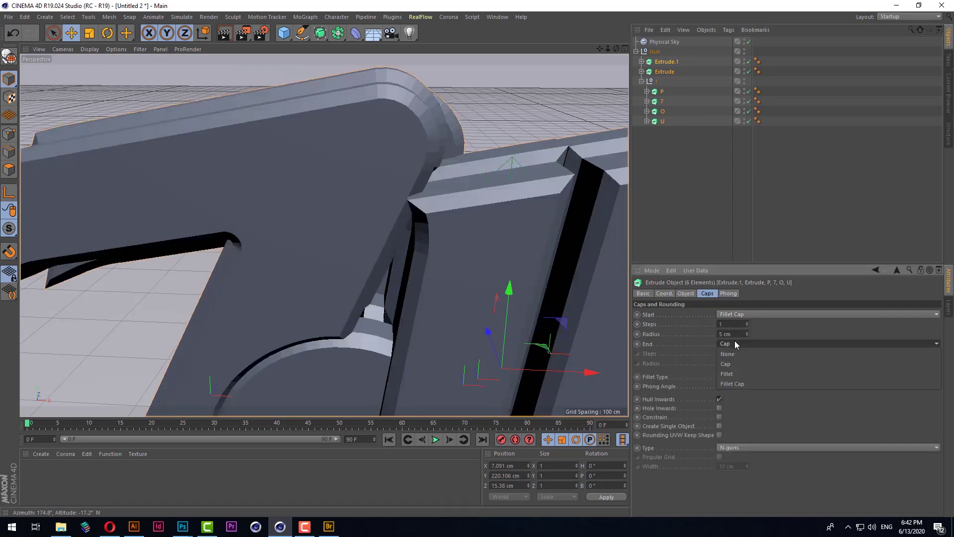
{"action": "left_click", "coordinate": [742, 385]}
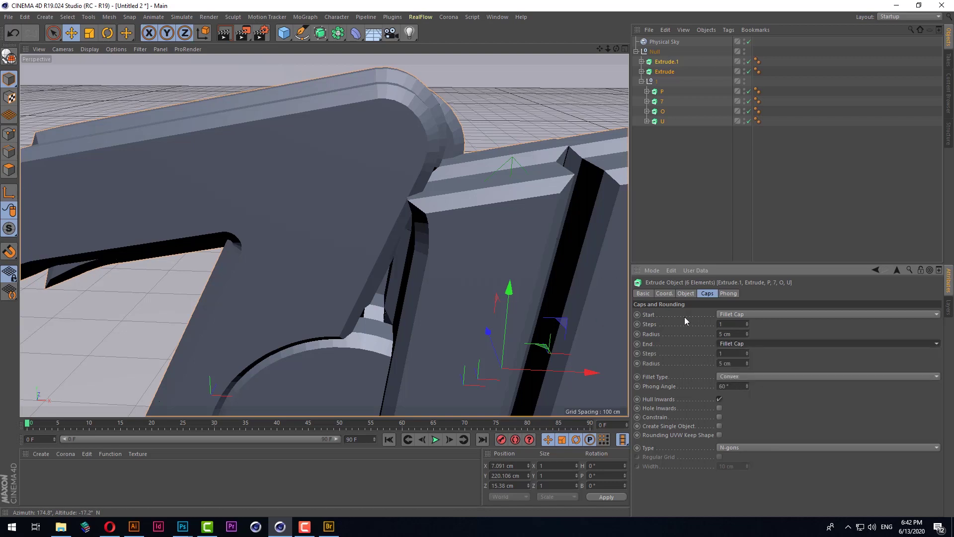
Step: Give both fillet caps a 3 cm radius and 5 steps
{"action": "left_click", "coordinate": [738, 334]}
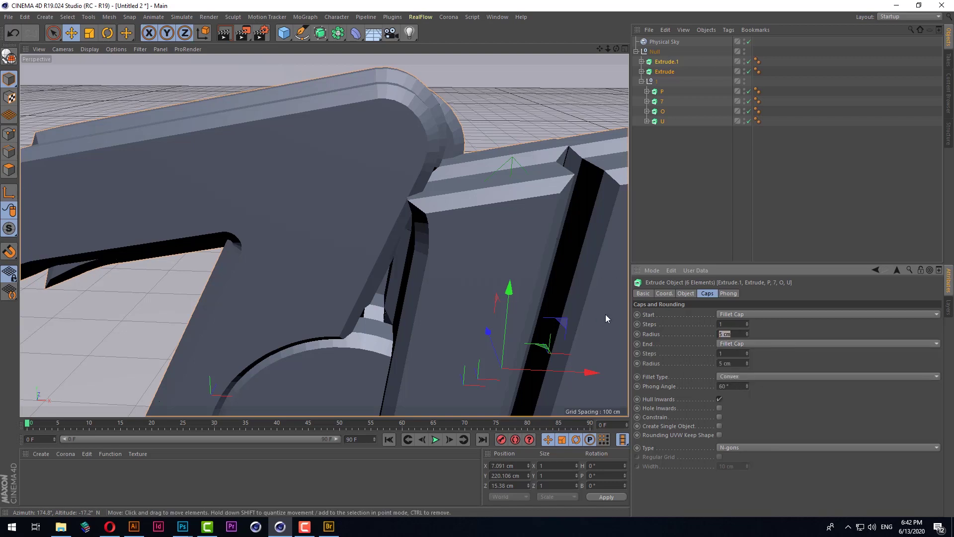
{"action": "type", "text": "3"}
{"action": "key", "text": "Tab"}
{"action": "key", "text": "Tab"}
{"action": "key", "text": "Tab"}
{"action": "type", "text": "3"}
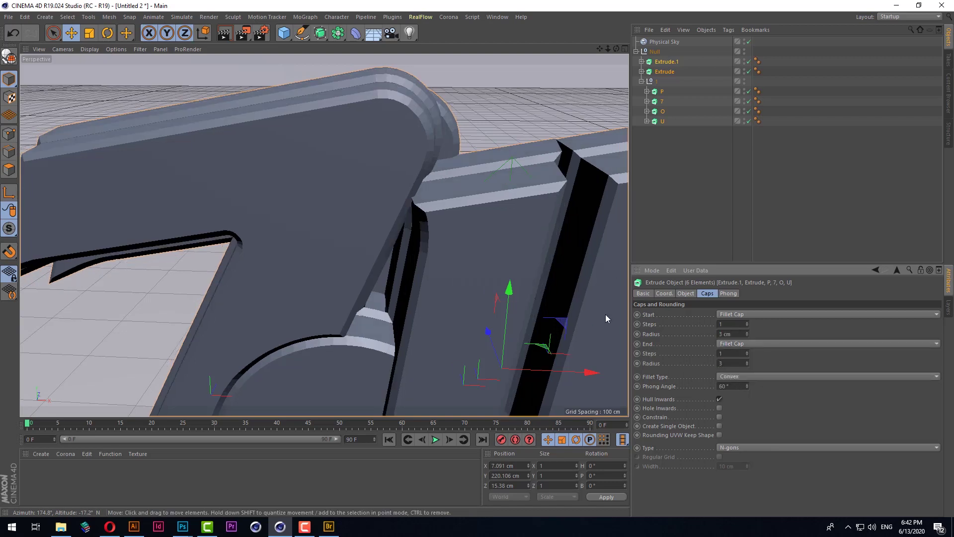
{"action": "key", "text": "Tab"}
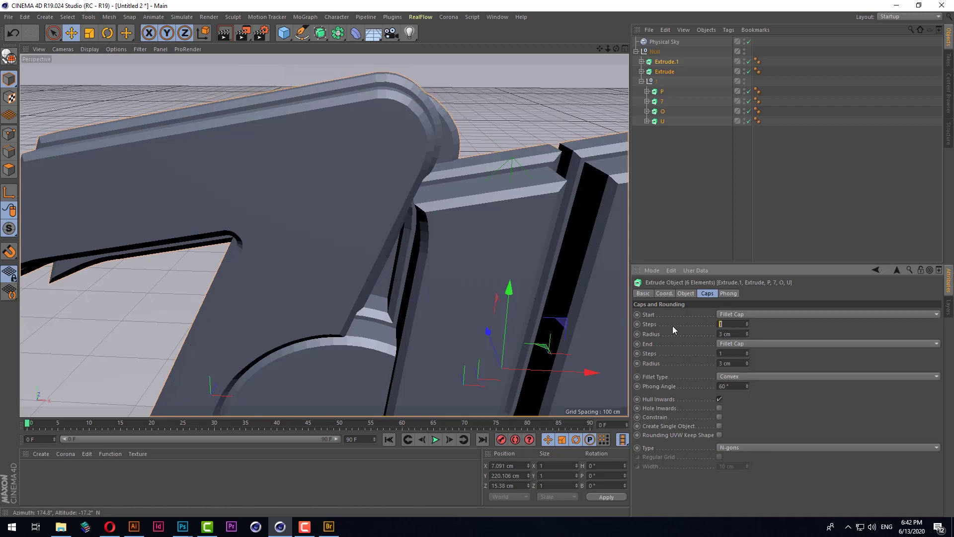
{"action": "type", "text": "5"}
{"action": "key", "text": "Tab"}
{"action": "key", "text": "Tab"}
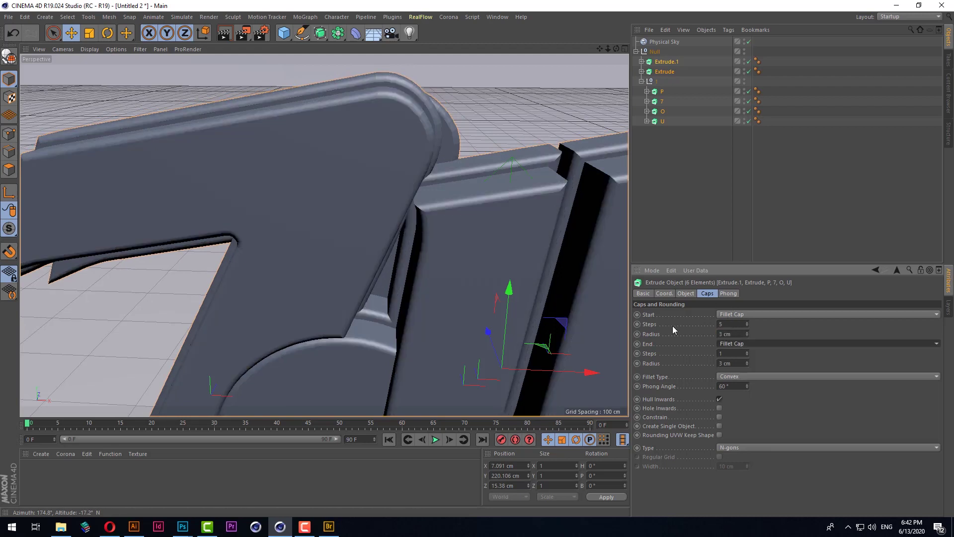
{"action": "key", "text": "Tab"}
{"action": "type", "text": "5"}
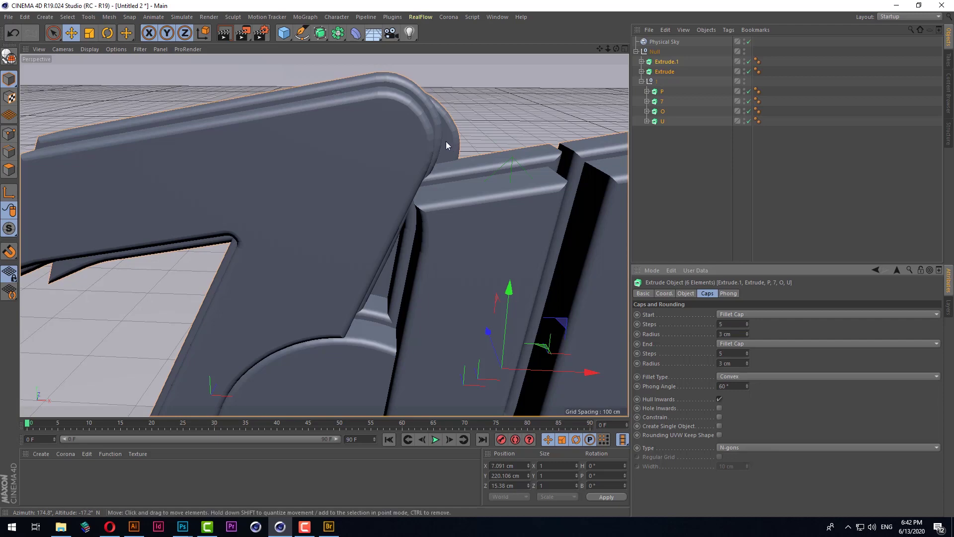
{"action": "scroll", "coordinate": [437, 138], "scroll_direction": "down", "scroll_amount": 3}
{"action": "left_click_drag", "start_coordinate": [425, 133], "coordinate": [434, 175], "text": "alt"}
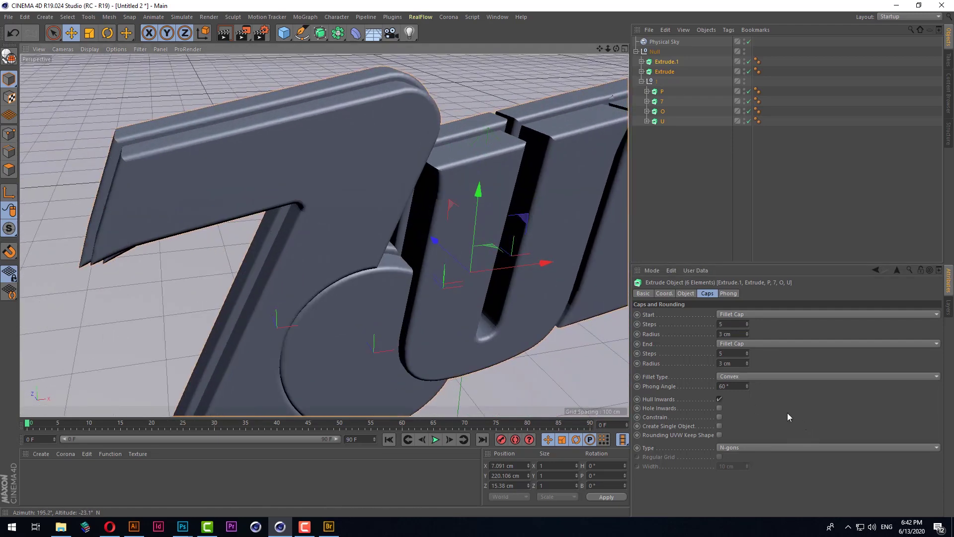
Step: Try the Linear and Half Circle fillet shapes while orbiting the lettering
{"action": "left_click", "coordinate": [747, 377]}
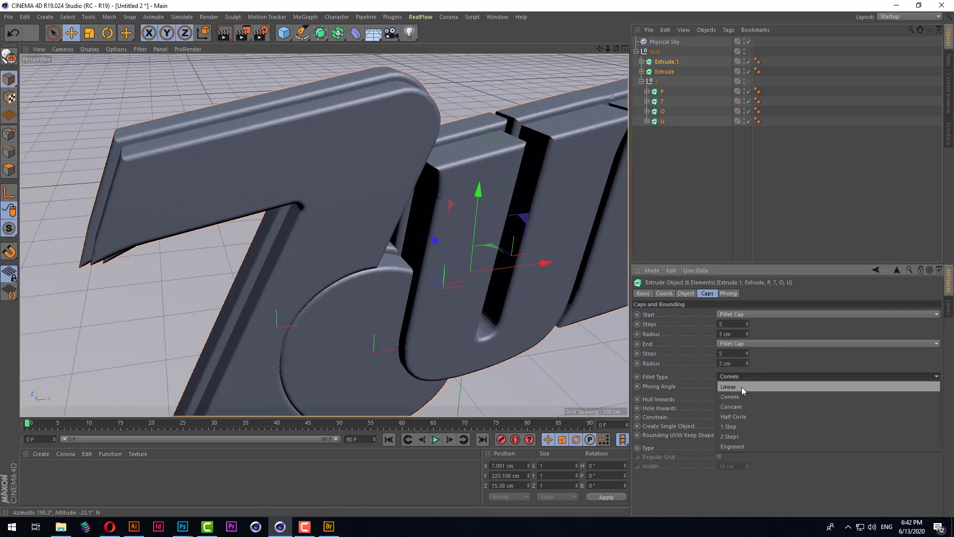
{"action": "left_click", "coordinate": [742, 386]}
{"action": "scroll", "coordinate": [433, 95], "scroll_direction": "up", "scroll_amount": 3}
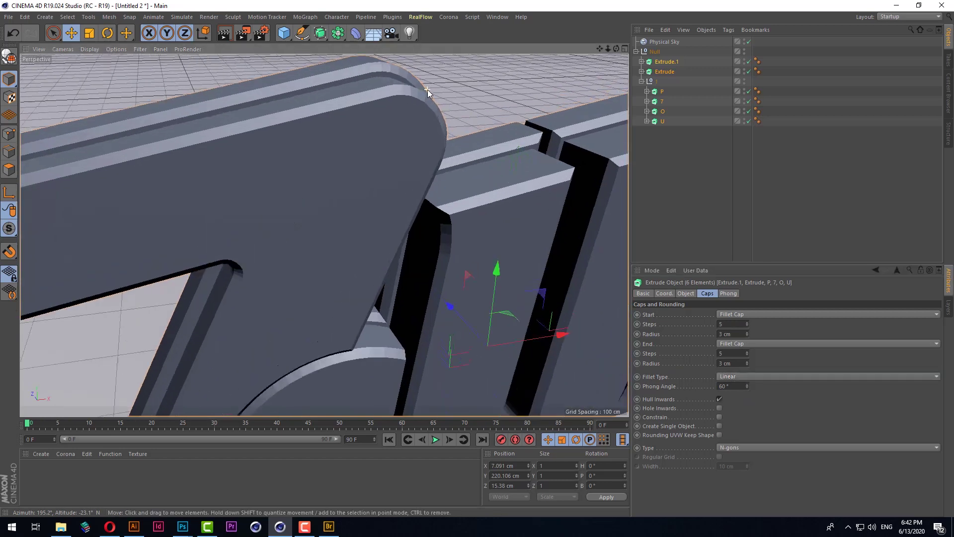
{"action": "scroll", "coordinate": [418, 110], "scroll_direction": "up", "scroll_amount": 2}
{"action": "left_click", "coordinate": [734, 374]}
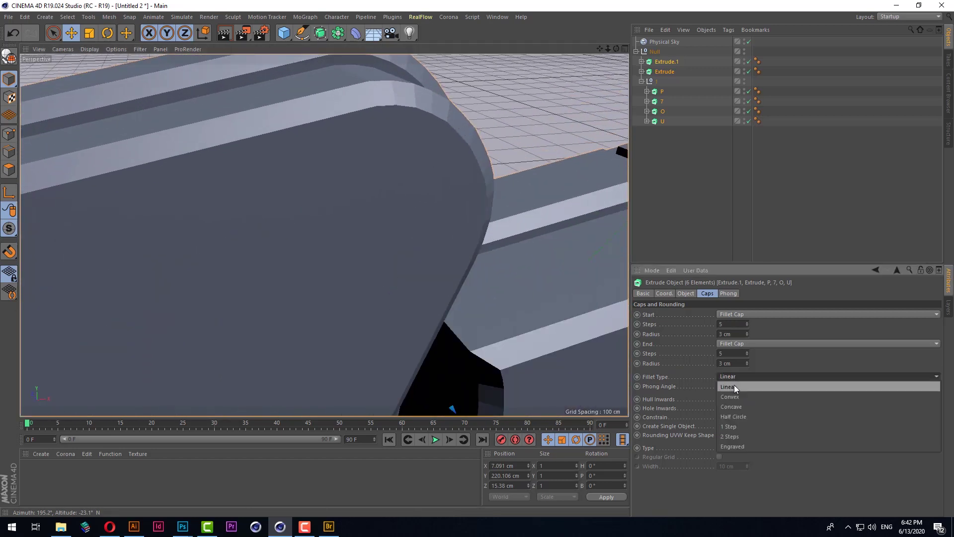
{"action": "left_click", "coordinate": [744, 377]}
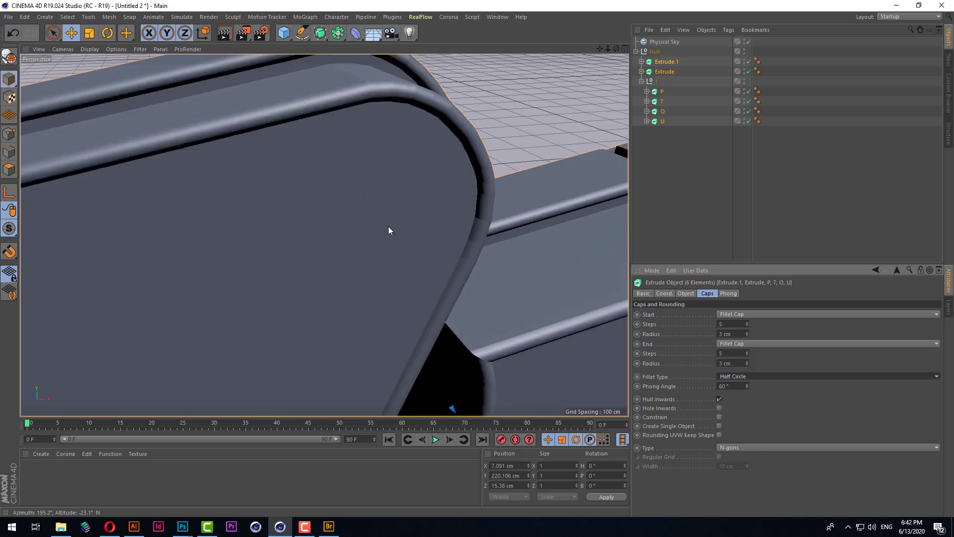
{"action": "scroll", "coordinate": [390, 179], "scroll_direction": "down", "scroll_amount": 3}
{"action": "mouse_move", "coordinate": [389, 179]}
{"action": "left_mouse_down", "text": "alt"}
{"action": "mouse_move", "coordinate": [365, 249]}
{"action": "mouse_move", "coordinate": [356, 180]}
{"action": "left_mouse_up", "text": "alt"}
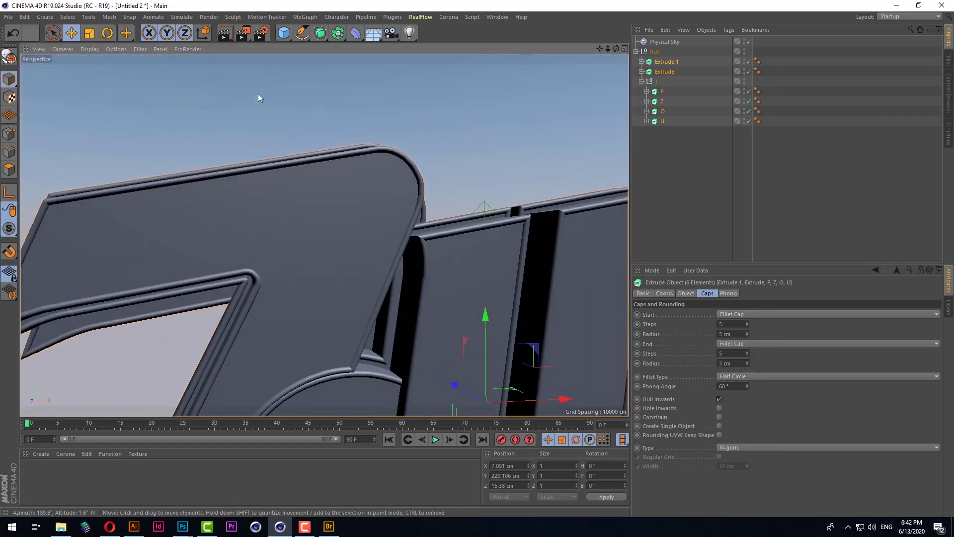
{"action": "scroll", "coordinate": [375, 220], "scroll_direction": "down", "scroll_amount": 5}
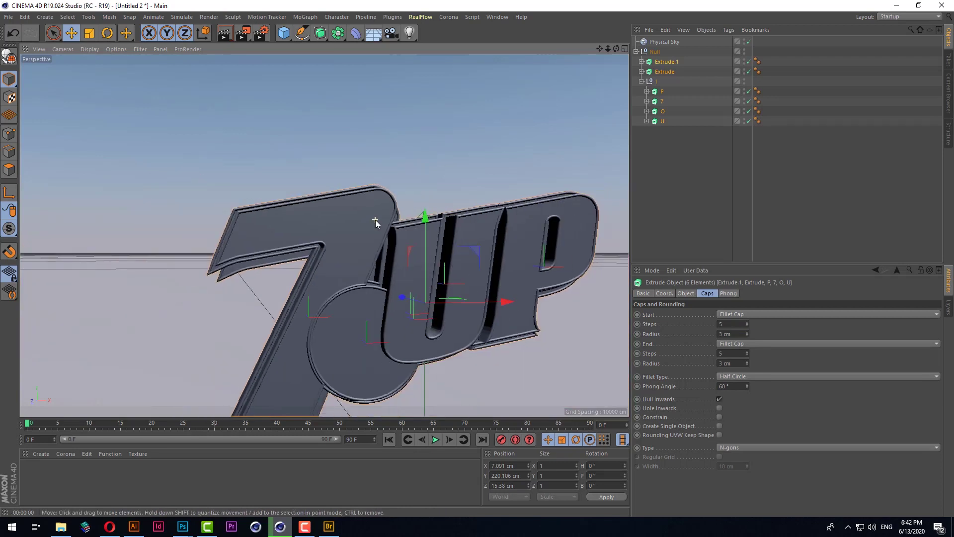
{"action": "scroll", "coordinate": [375, 220], "scroll_direction": "down", "scroll_amount": 1}
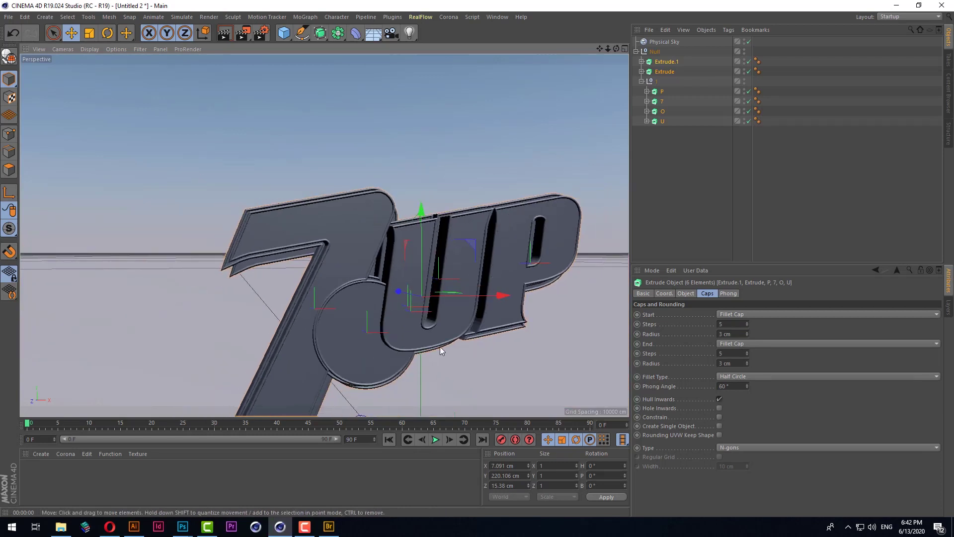
Step: Preview the 1 Step, 2 Steps and Engraved fillet shapes up close
{"action": "left_click", "coordinate": [750, 377]}
{"action": "left_click", "coordinate": [742, 425]}
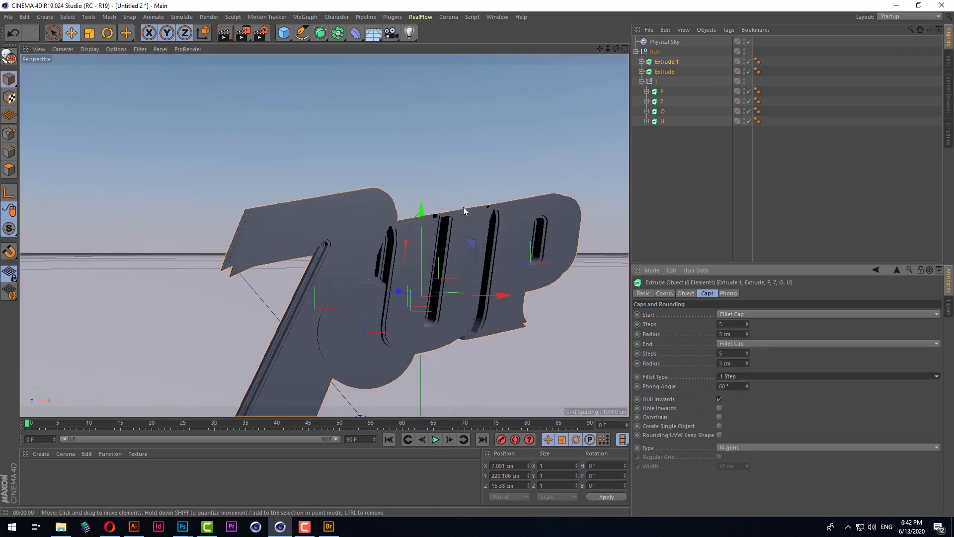
{"action": "scroll", "coordinate": [465, 213], "scroll_direction": "up", "scroll_amount": 5}
{"action": "scroll", "coordinate": [466, 222], "scroll_direction": "up", "scroll_amount": 4}
{"action": "left_click_drag", "start_coordinate": [466, 266], "coordinate": [479, 240], "text": "alt"}
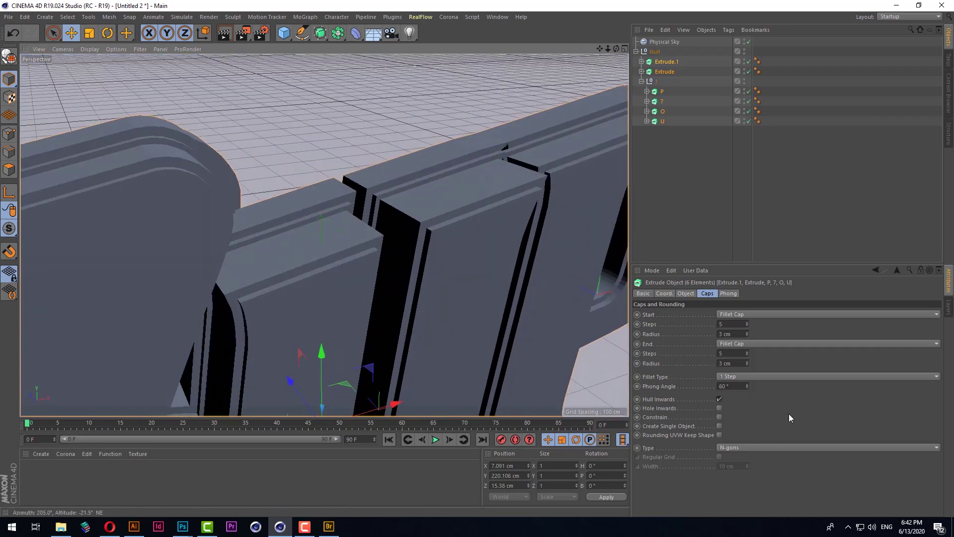
{"action": "left_click", "coordinate": [741, 377]}
{"action": "left_click", "coordinate": [736, 435]}
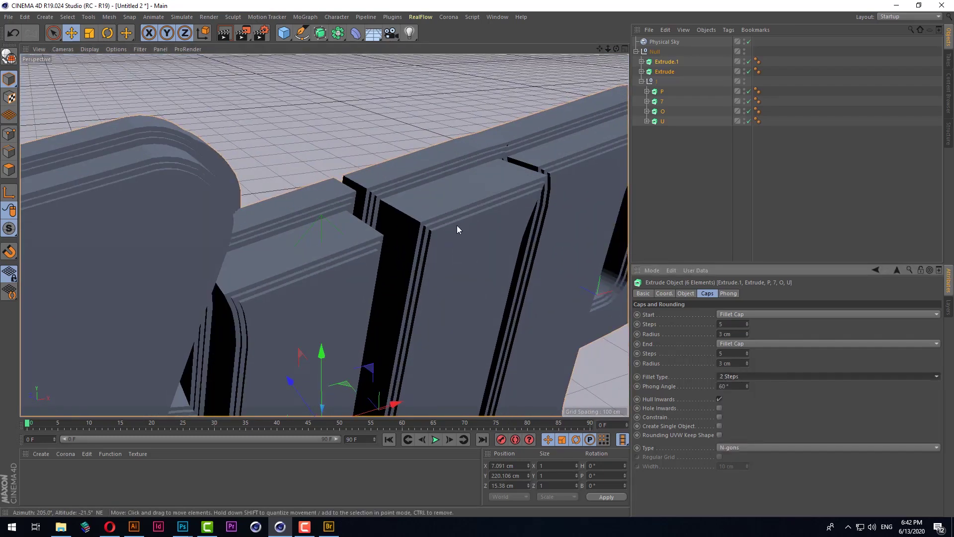
{"action": "left_click", "coordinate": [744, 375]}
{"action": "left_click", "coordinate": [746, 446]}
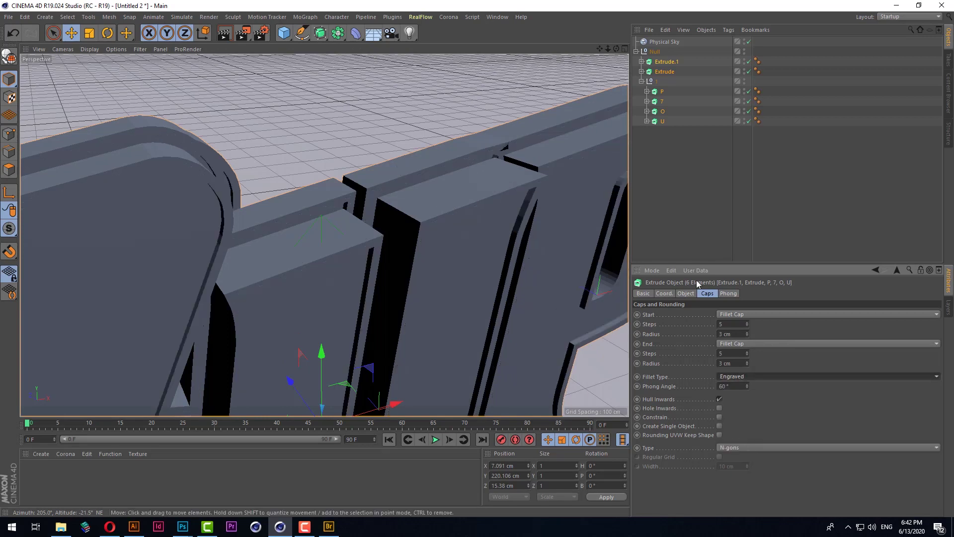
{"action": "left_click_drag", "start_coordinate": [455, 239], "coordinate": [460, 249], "text": "alt"}
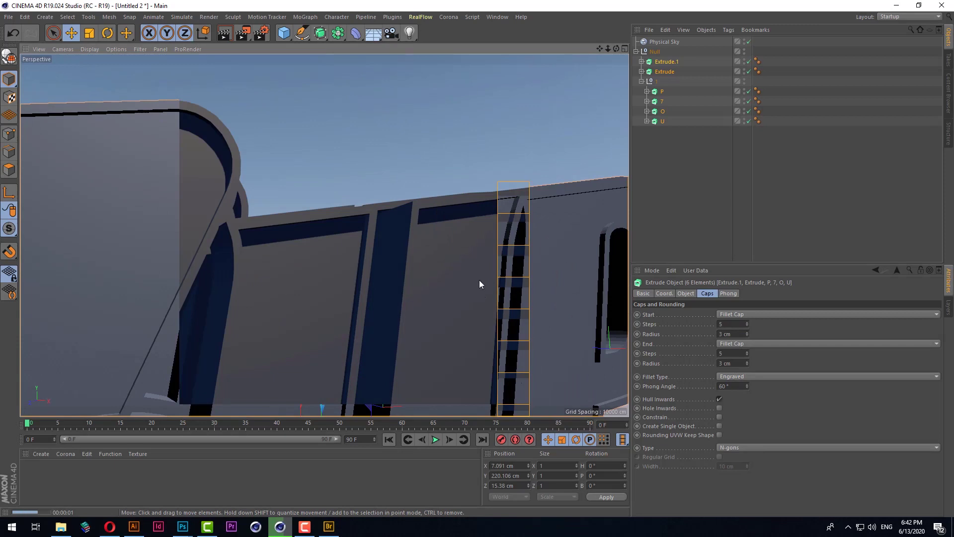
Step: Return the fillet shape to Convex, passing through Linear, and view the whole logo
{"action": "left_click", "coordinate": [759, 377]}
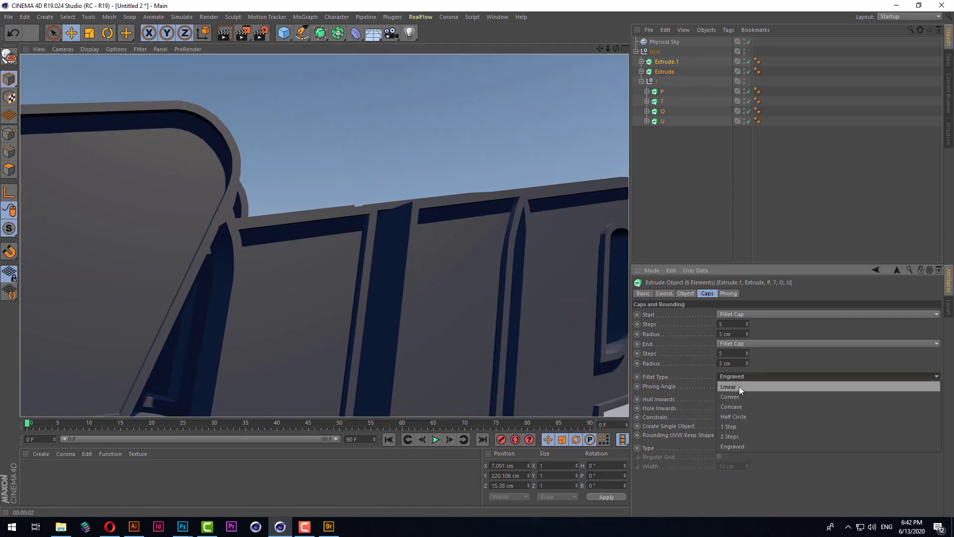
{"action": "left_click", "coordinate": [739, 386]}
{"action": "left_click_drag", "start_coordinate": [332, 244], "coordinate": [342, 245], "text": "alt"}
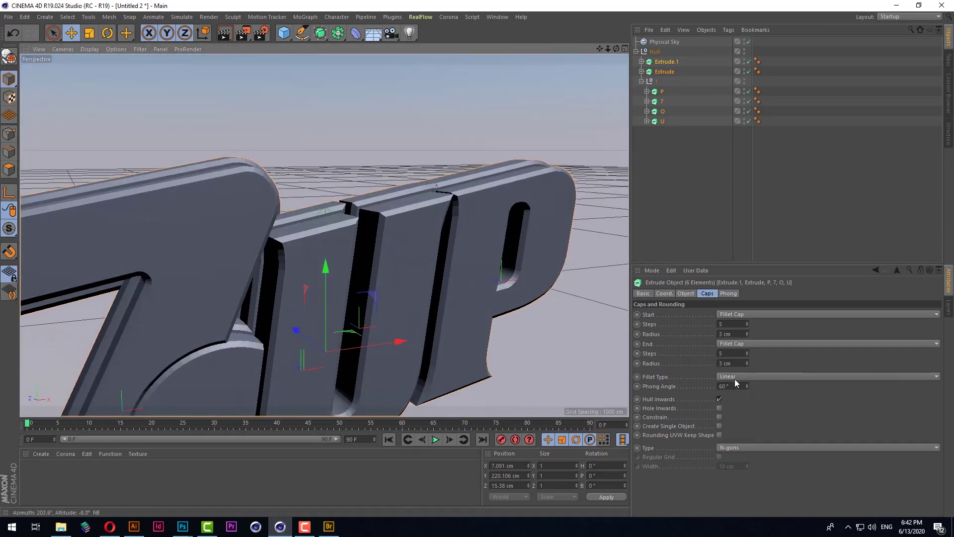
{"action": "left_click", "coordinate": [737, 377]}
{"action": "left_click", "coordinate": [736, 397]}
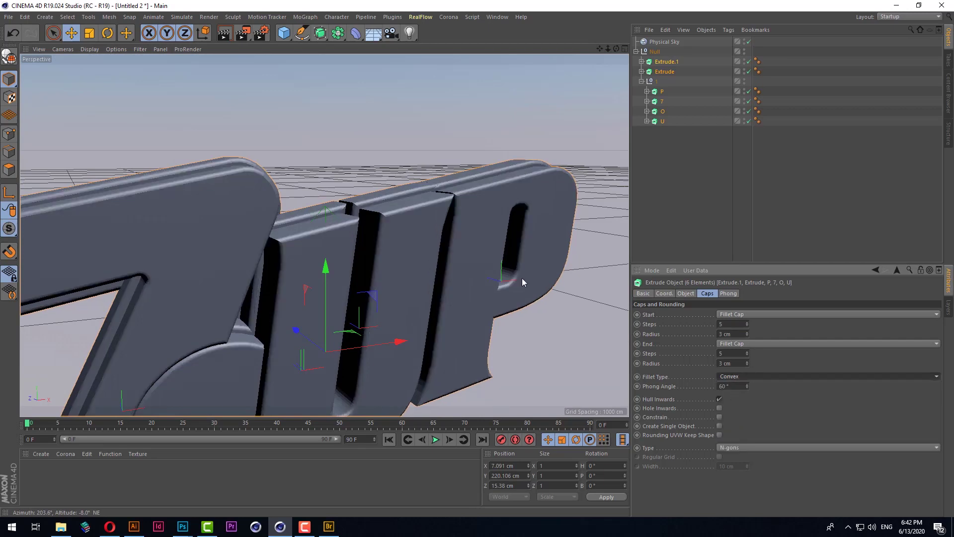
{"action": "scroll", "coordinate": [477, 130], "scroll_direction": "down", "scroll_amount": 5}
{"action": "mouse_move", "coordinate": [478, 129]}
{"action": "left_mouse_down", "text": "alt"}
{"action": "mouse_move", "coordinate": [421, 237]}
{"action": "mouse_move", "coordinate": [500, 284]}
{"action": "left_mouse_up", "text": "alt"}
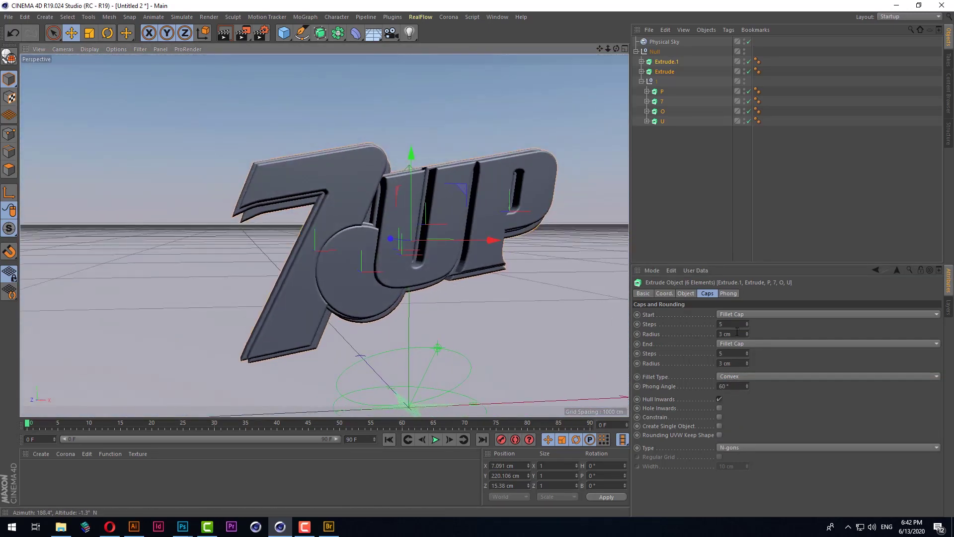
Step: Set start and end fillet radius to 2 cm, render a preview and orbit the logo
{"action": "left_click", "coordinate": [737, 333]}
{"action": "type", "text": "1"}
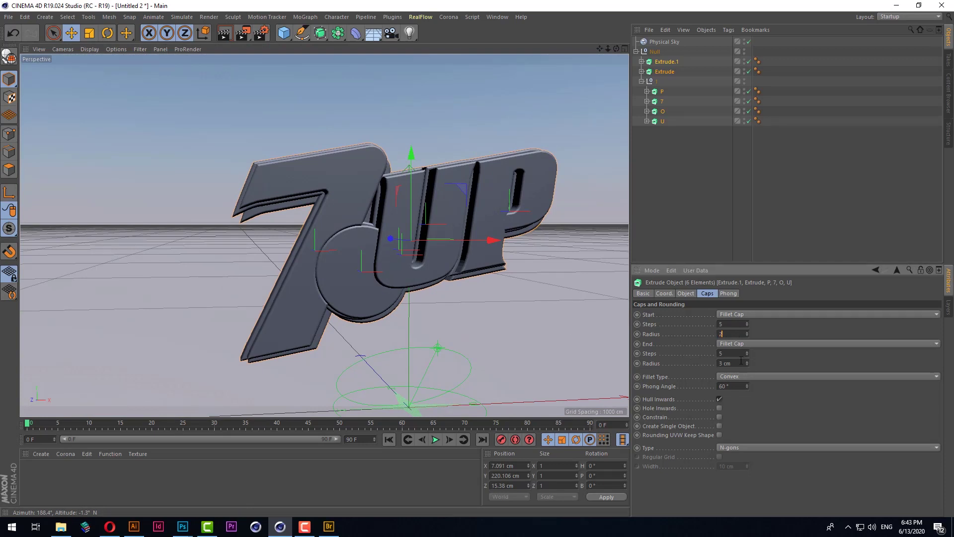
{"action": "left_click", "coordinate": [741, 362]}
{"action": "key", "text": "Return"}
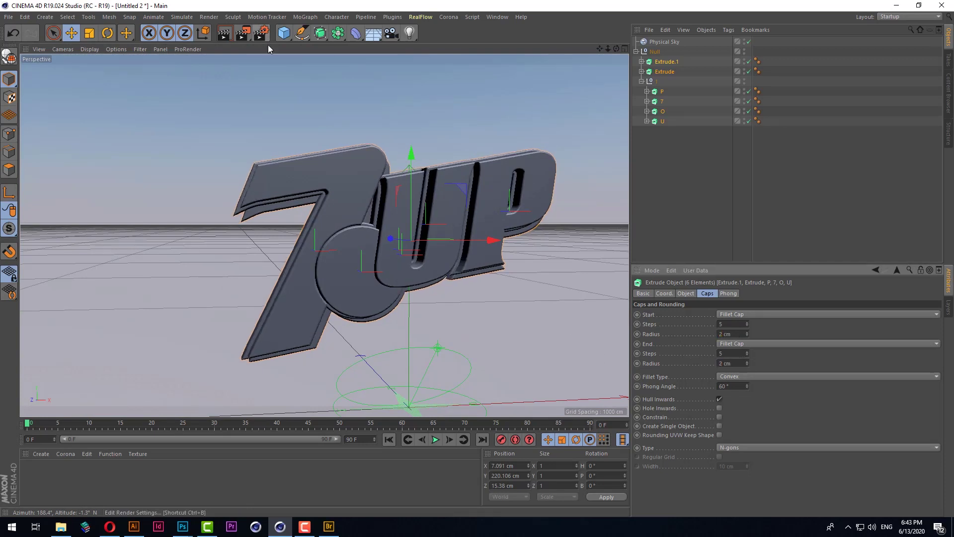
{"action": "left_click", "coordinate": [224, 35]}
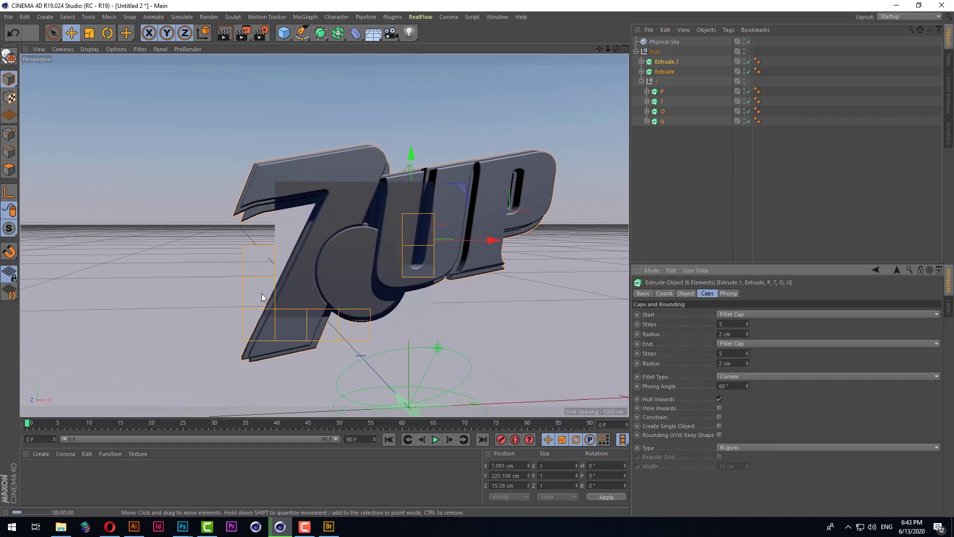
{"action": "mouse_move", "coordinate": [378, 311]}
{"action": "left_mouse_down", "text": "alt"}
{"action": "mouse_move", "coordinate": [470, 300]}
{"action": "mouse_move", "coordinate": [338, 292]}
{"action": "mouse_move", "coordinate": [353, 311]}
{"action": "mouse_move", "coordinate": [228, 229]}
{"action": "left_mouse_up", "text": "alt"}
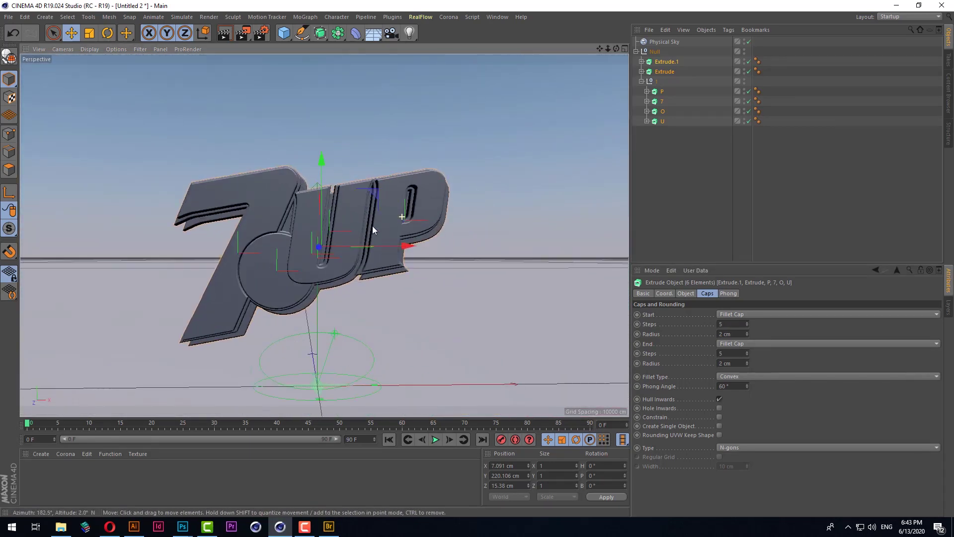
{"action": "scroll", "coordinate": [335, 267], "scroll_direction": "up", "scroll_amount": 5}
{"action": "left_click_drag", "start_coordinate": [335, 267], "coordinate": [365, 255], "text": "alt"}
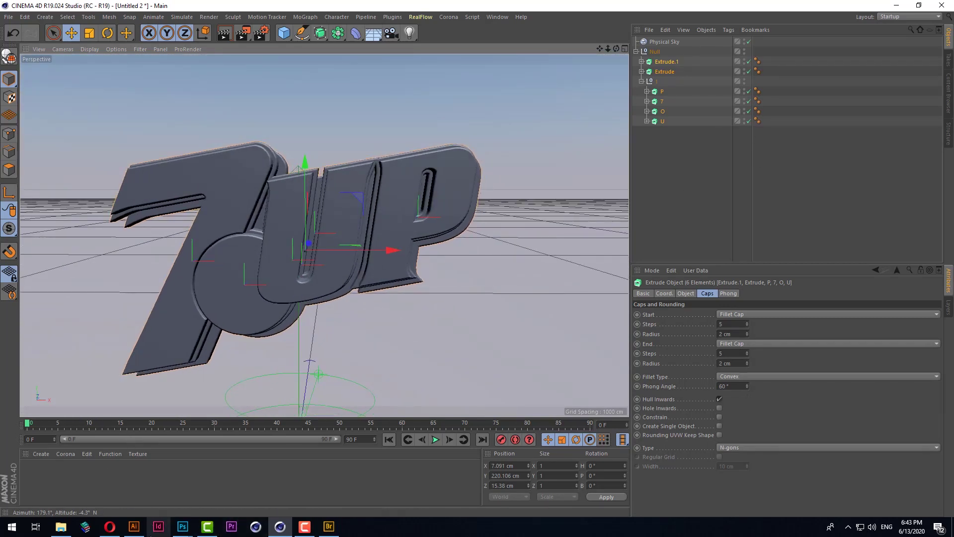
{"action": "left_click", "coordinate": [133, 526]}
Step: Make all three layers of the 7UP artwork visible in Illustrator
{"action": "left_click", "coordinate": [442, 433]}
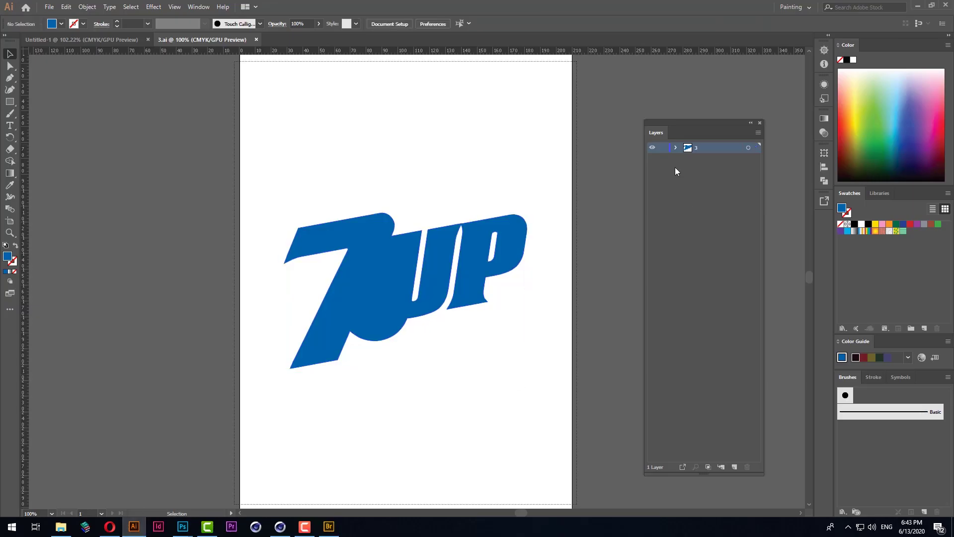
{"action": "key", "text": "ctrl+y"}
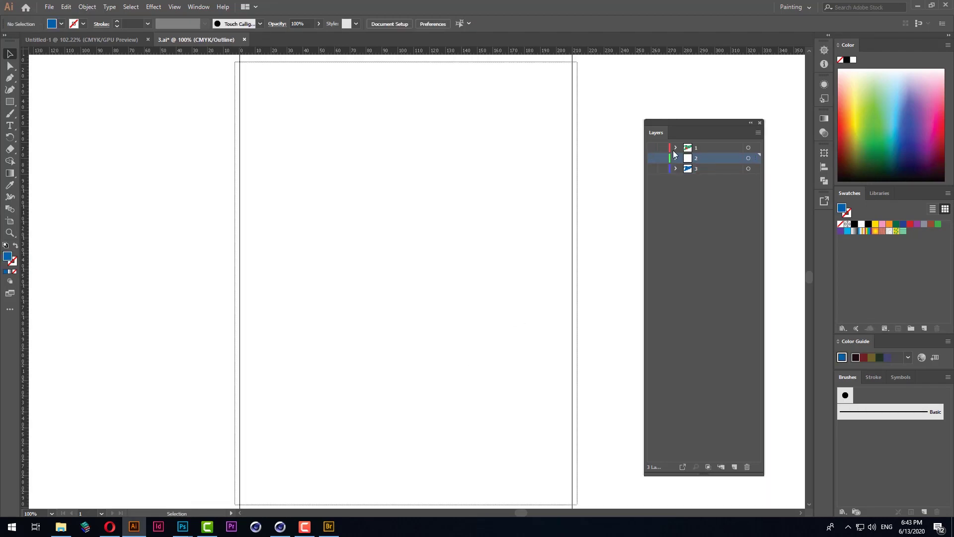
{"action": "left_click_drag", "start_coordinate": [653, 147], "coordinate": [652, 169]}
{"action": "key", "text": "ctrl+y"}
{"action": "scroll", "coordinate": [430, 281], "scroll_direction": "up", "scroll_amount": 3}
Step: Ungroup the 7UP logo and select only the green 7
{"action": "left_click", "coordinate": [447, 317]}
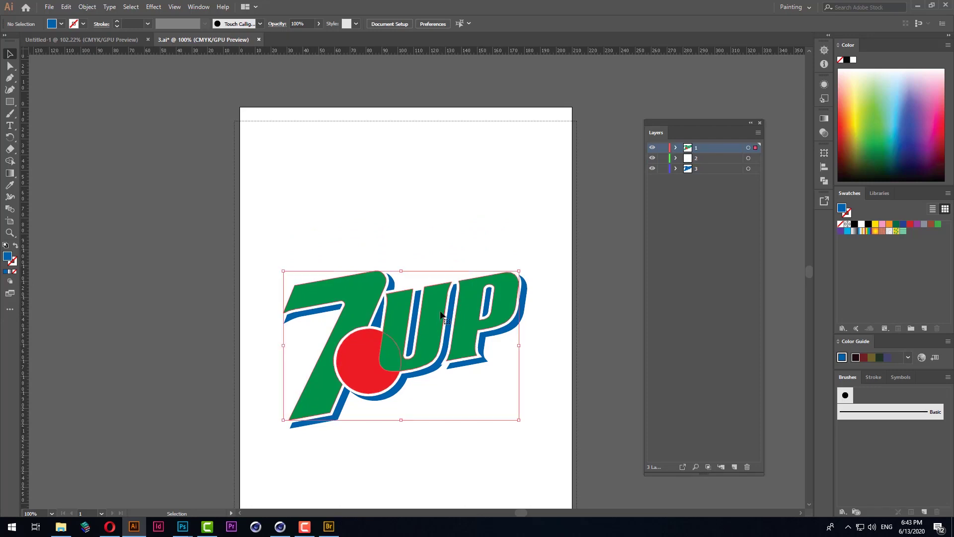
{"action": "right_click", "coordinate": [351, 297]}
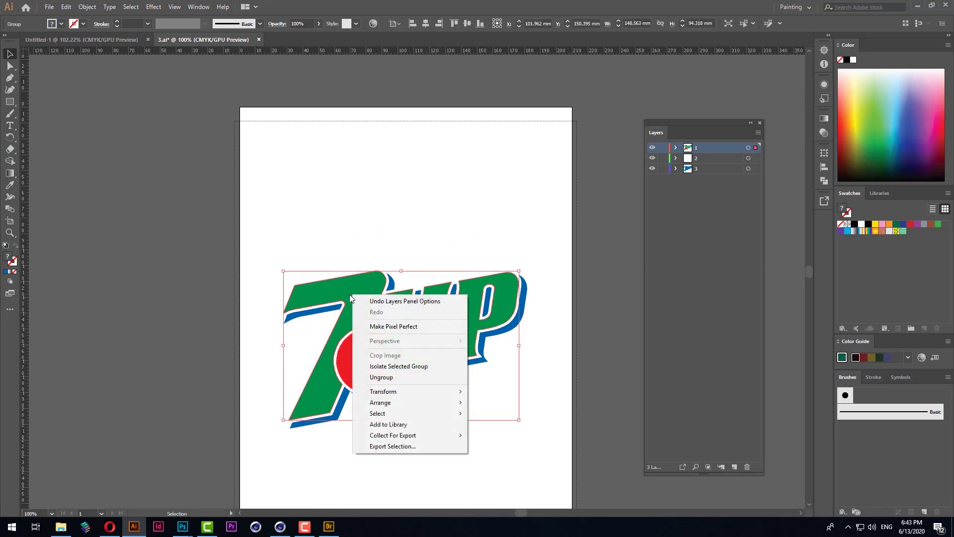
{"action": "left_click", "coordinate": [400, 378]}
{"action": "left_click", "coordinate": [353, 185]}
{"action": "left_click", "coordinate": [366, 297]}
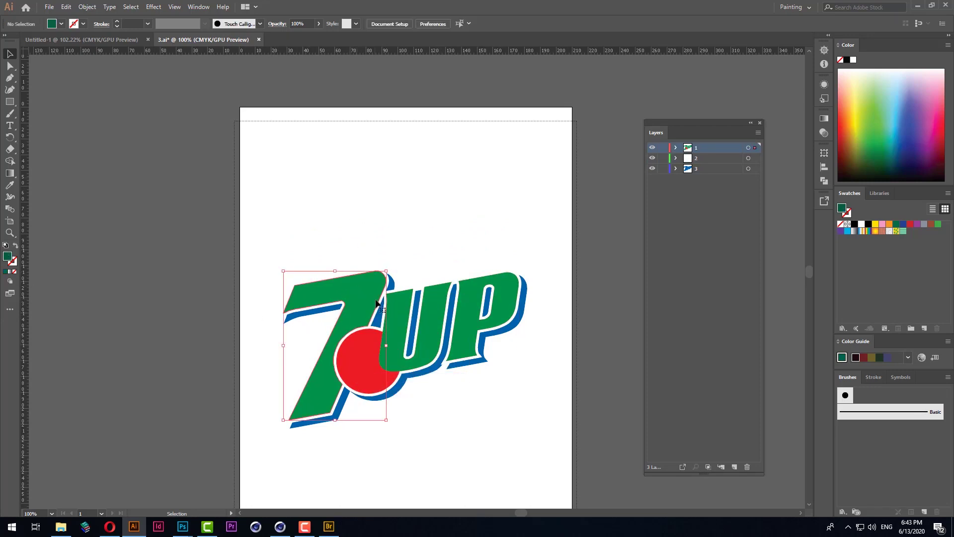
Step: Read the 7's fill colour: R 0, G 146, B 71 (009247)
{"action": "double_click", "coordinate": [6, 258]}
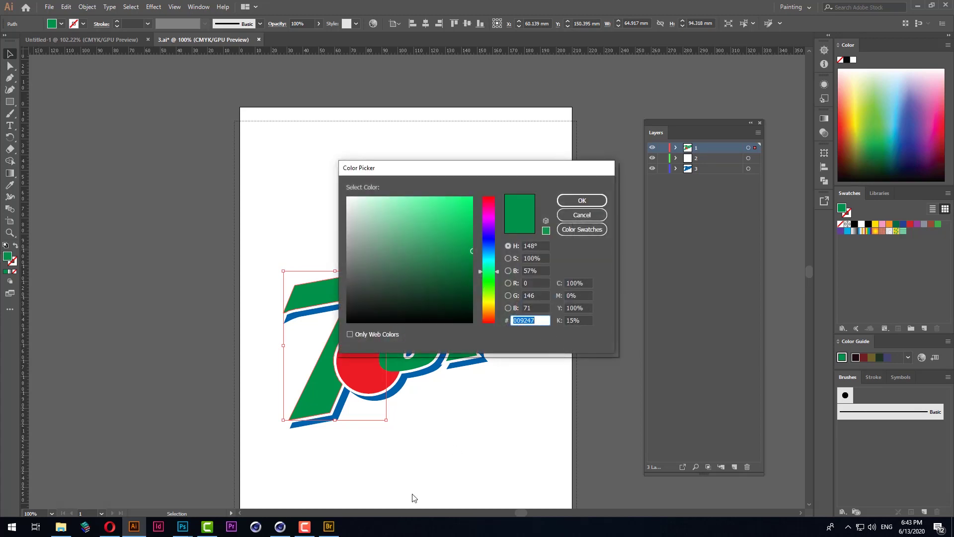
{"action": "left_click", "coordinate": [307, 527]}
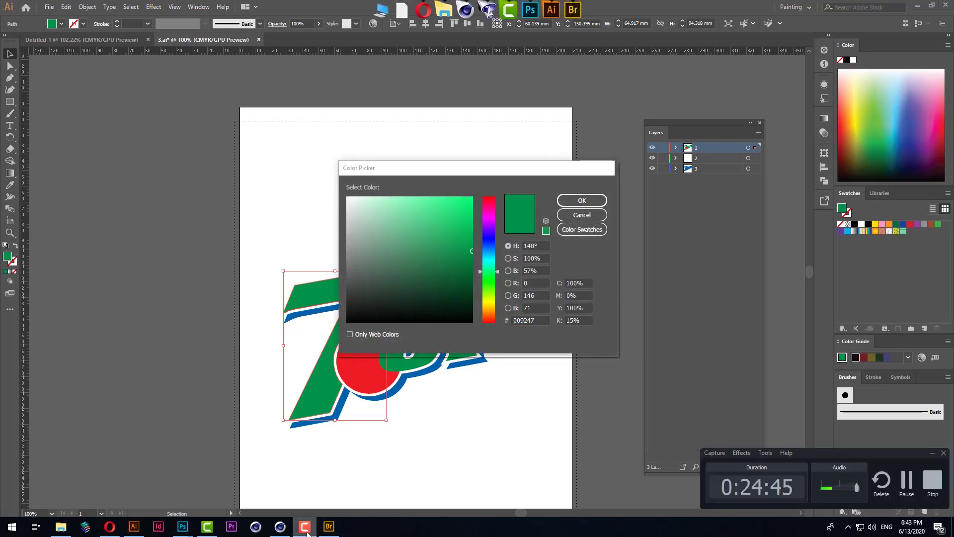
{"action": "left_click", "coordinate": [305, 527]}
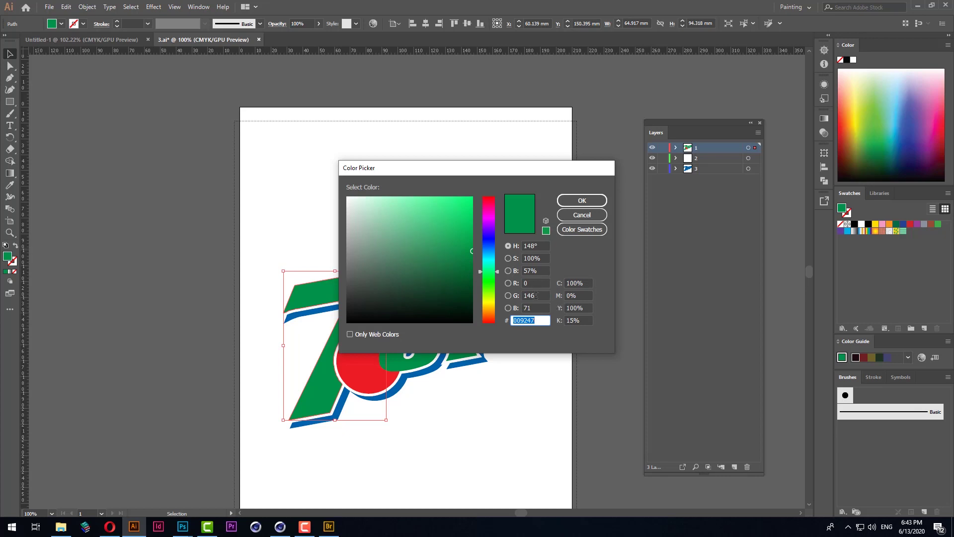
{"action": "left_click", "coordinate": [526, 283]}
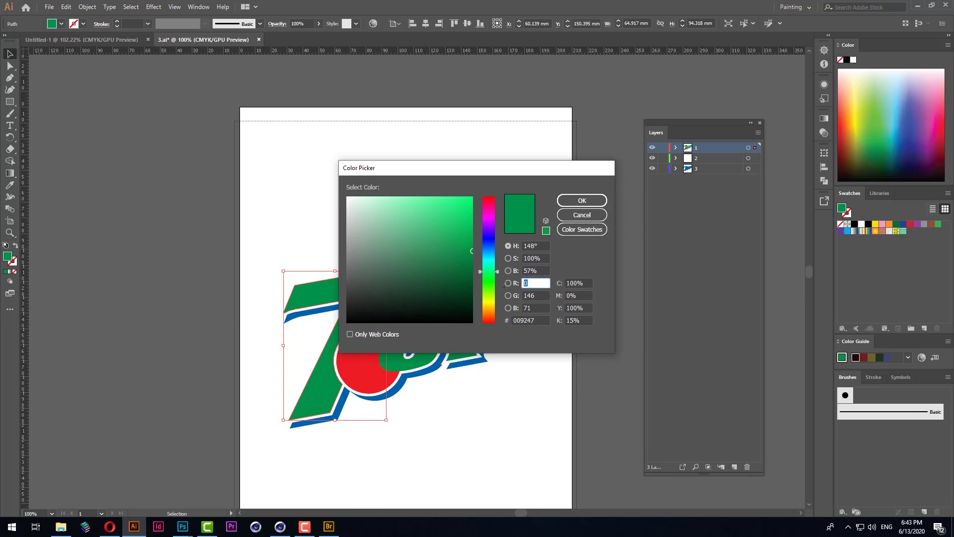
{"action": "left_click", "coordinate": [542, 294]}
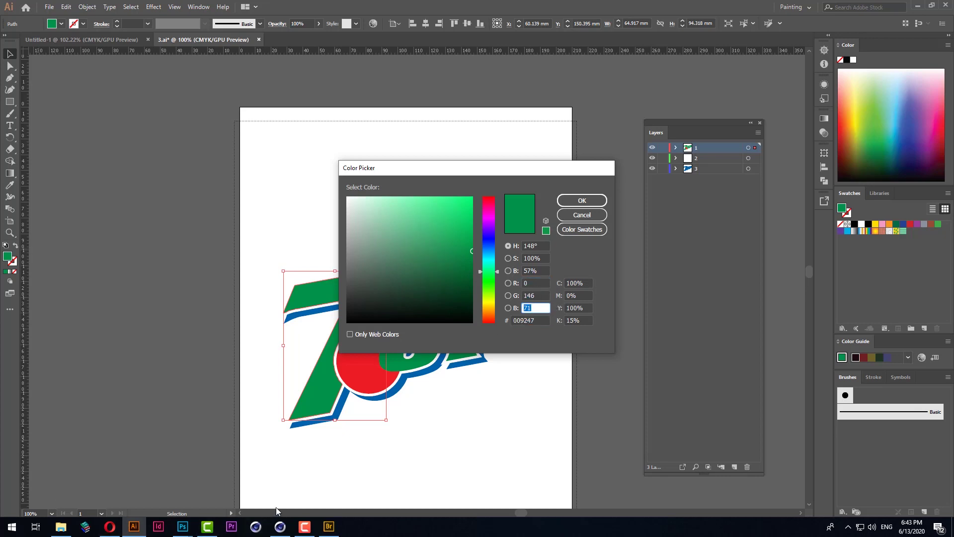
{"action": "left_click", "coordinate": [280, 526]}
Step: Create a new material and set its colour to RGB 0, 146, 71
{"action": "double_click", "coordinate": [38, 484]}
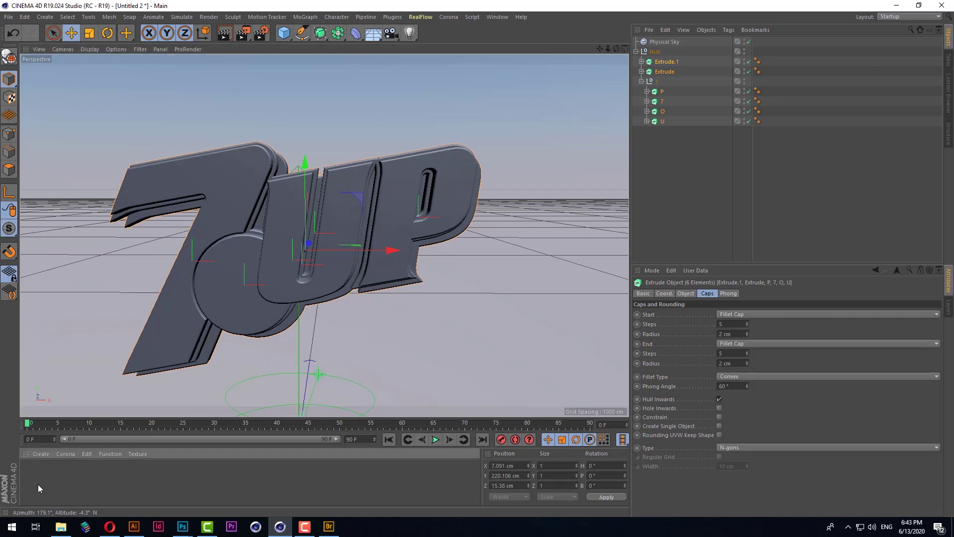
{"action": "double_click", "coordinate": [31, 472]}
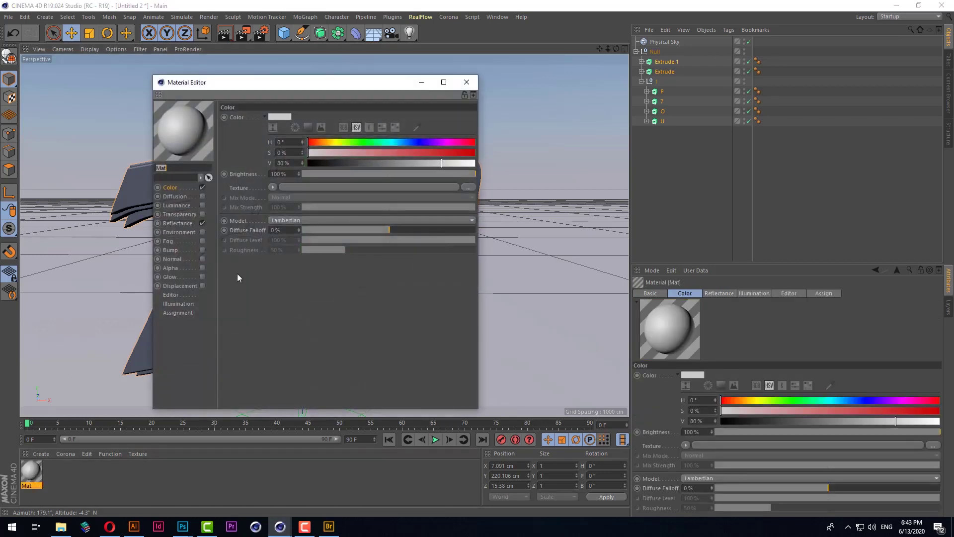
{"action": "left_click", "coordinate": [343, 127]}
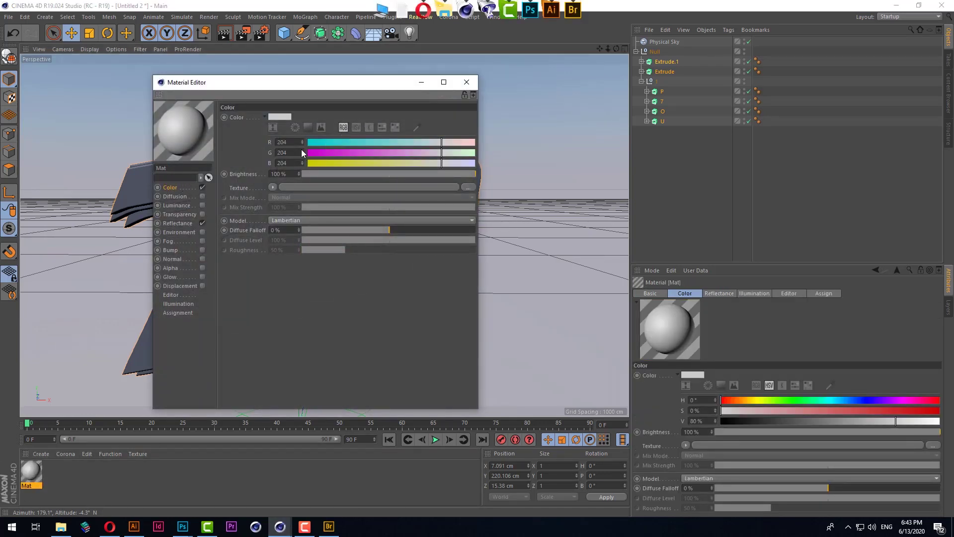
{"action": "left_click", "coordinate": [289, 143]}
{"action": "left_click", "coordinate": [138, 528]}
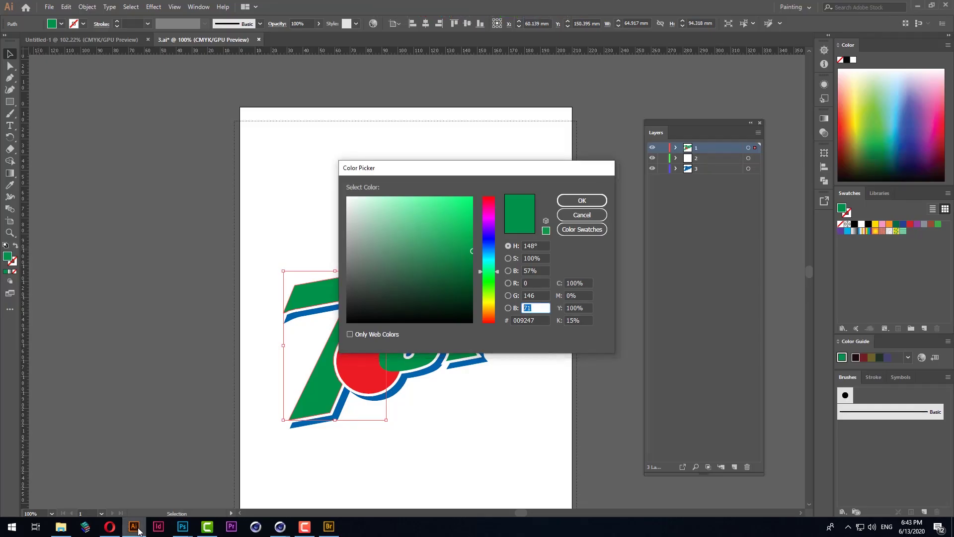
{"action": "left_click", "coordinate": [139, 530]}
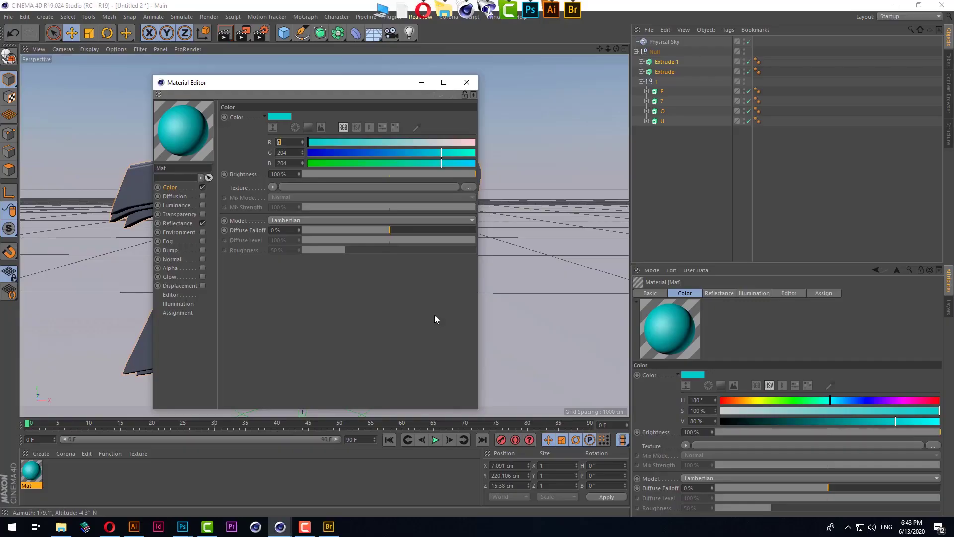
{"action": "key", "text": "Tab"}
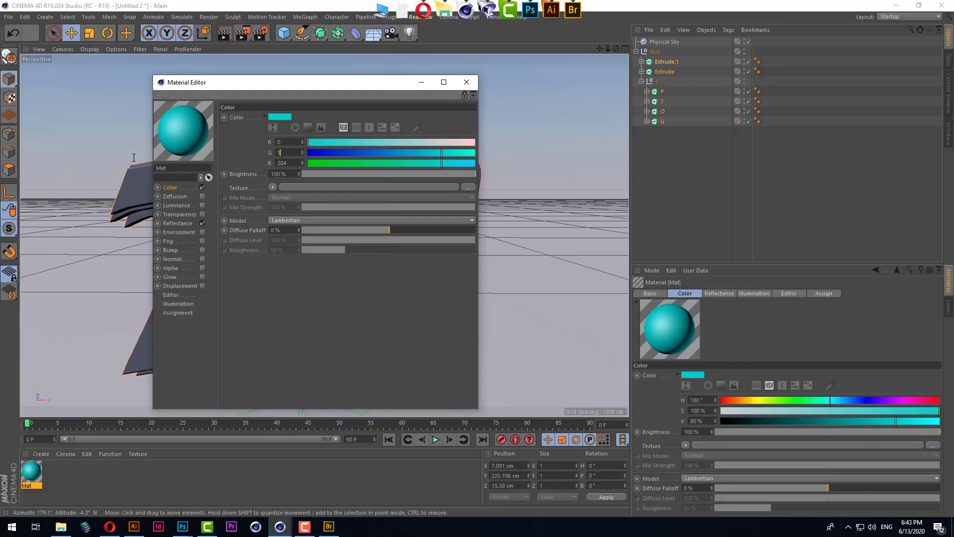
{"action": "type", "text": "146"}
{"action": "key", "text": "Tab"}
{"action": "type", "text": "71"}
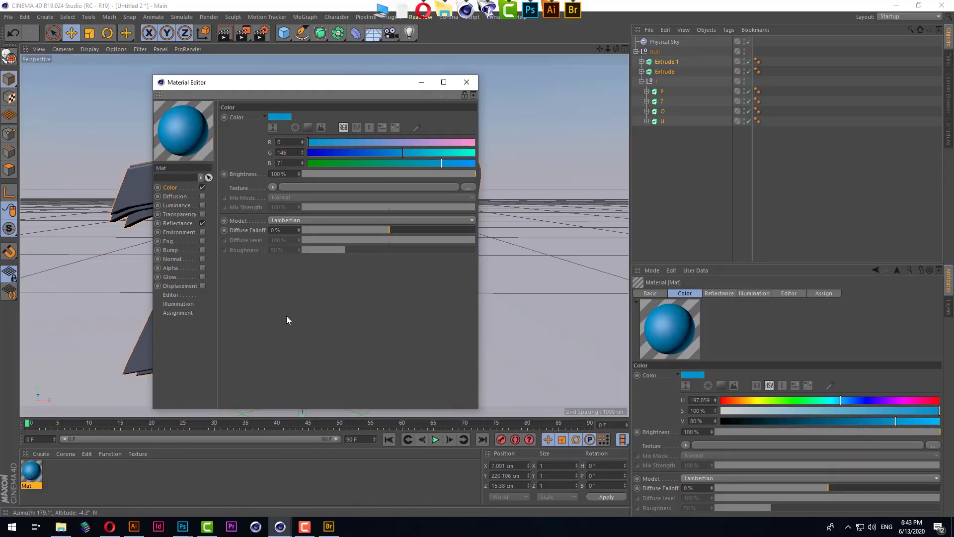
{"action": "key", "text": "Return"}
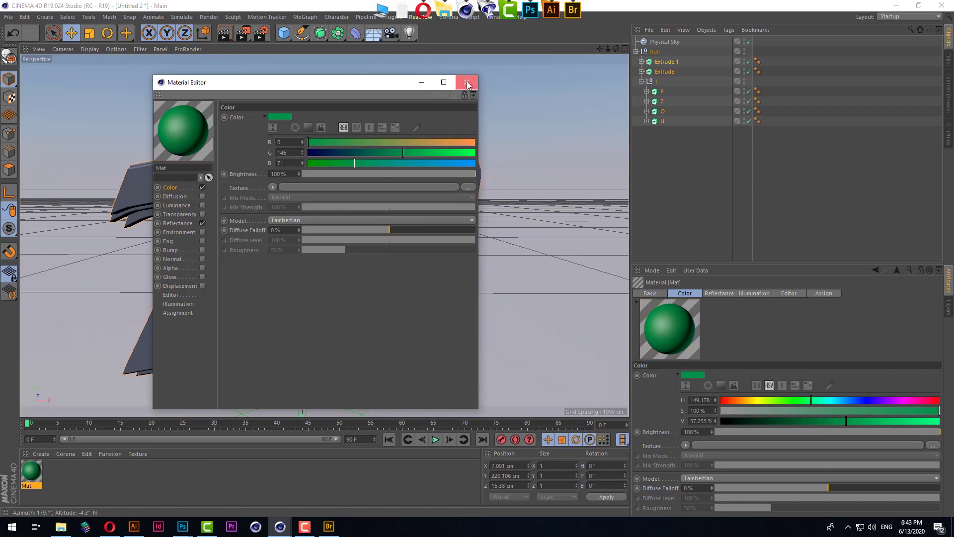
Step: Apply the green Mat to the P, 7 and U letters
{"action": "left_click", "coordinate": [466, 82]}
{"action": "left_click", "coordinate": [127, 484]}
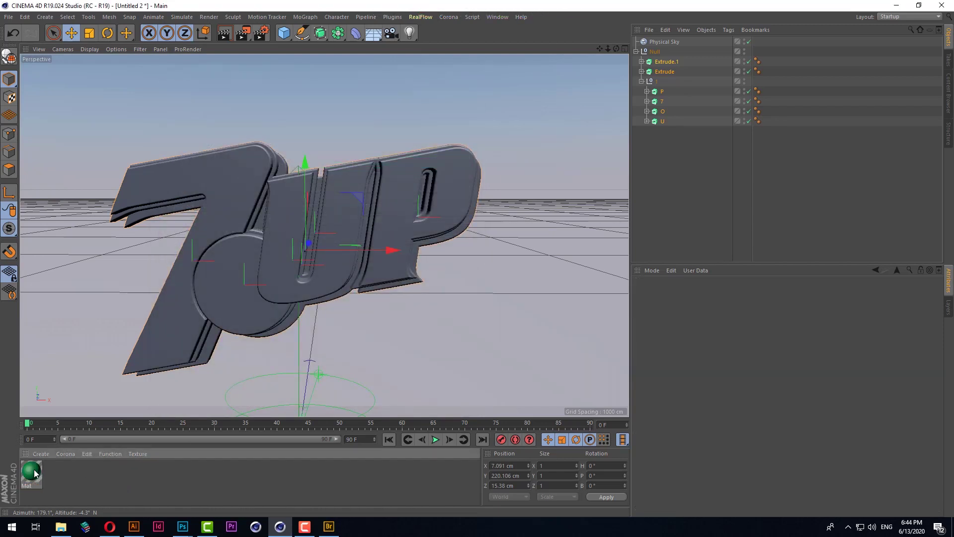
{"action": "left_click_drag", "start_coordinate": [35, 473], "coordinate": [663, 93]}
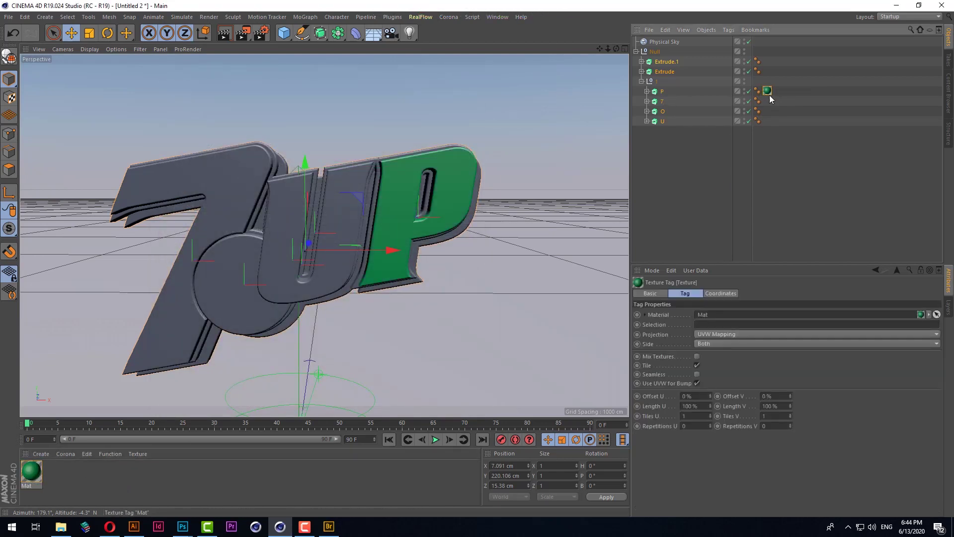
{"action": "left_click_drag", "start_coordinate": [768, 92], "coordinate": [765, 120], "text": "ctrl"}
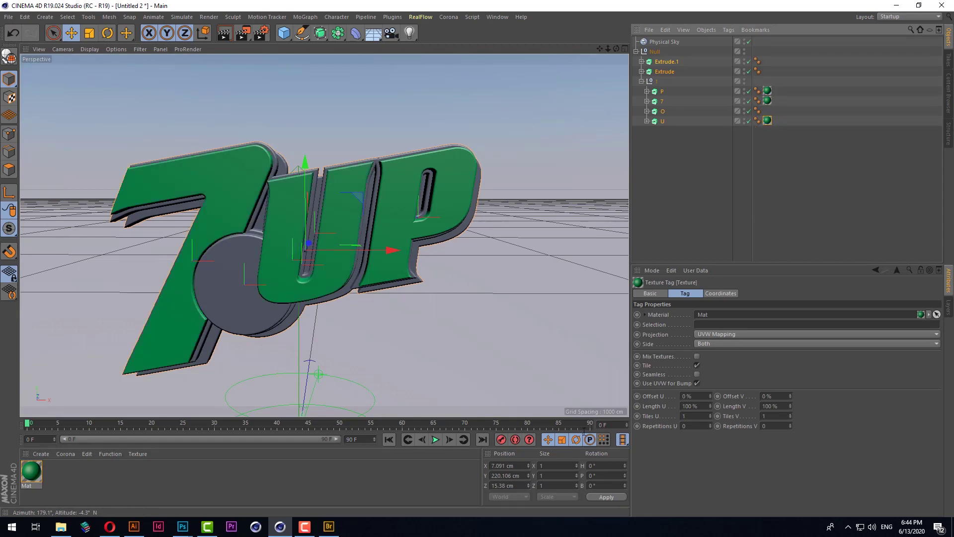
{"action": "left_click", "coordinate": [133, 526]}
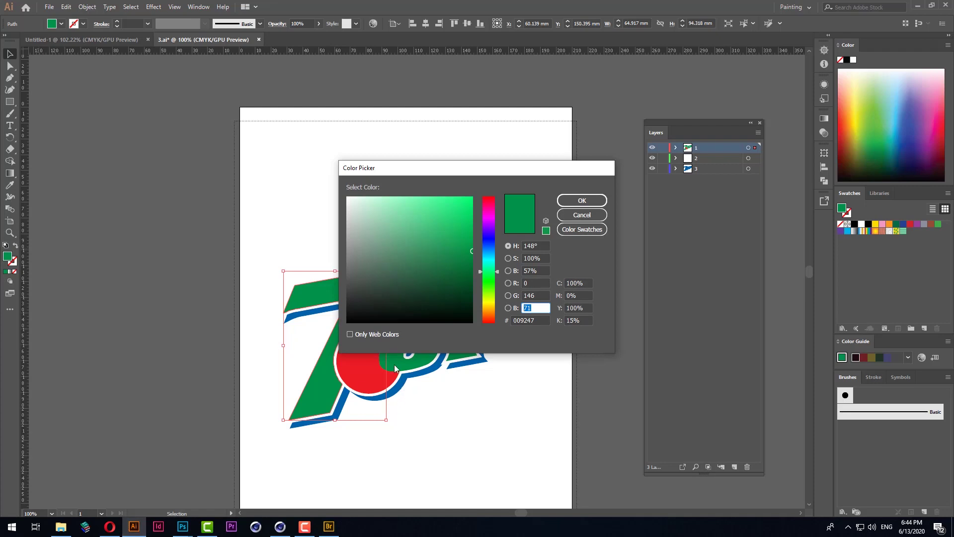
Step: Read the red circle's colour ED1C24 in Illustrator, then duplicate the green material in Cinema 4D
{"action": "key", "text": "Return"}
{"action": "left_click", "coordinate": [348, 362]}
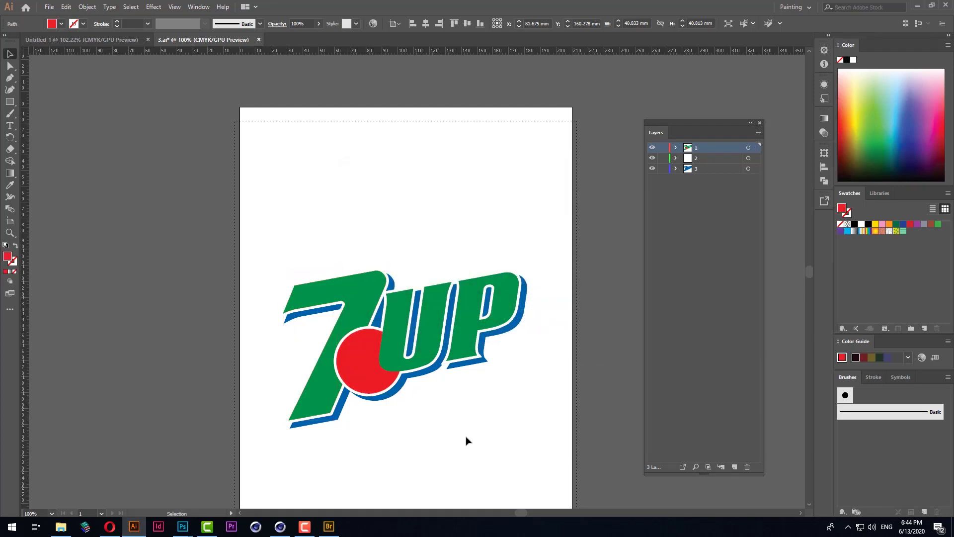
{"action": "left_click", "coordinate": [465, 441]}
{"action": "left_click", "coordinate": [348, 366]}
{"action": "double_click", "coordinate": [9, 257]}
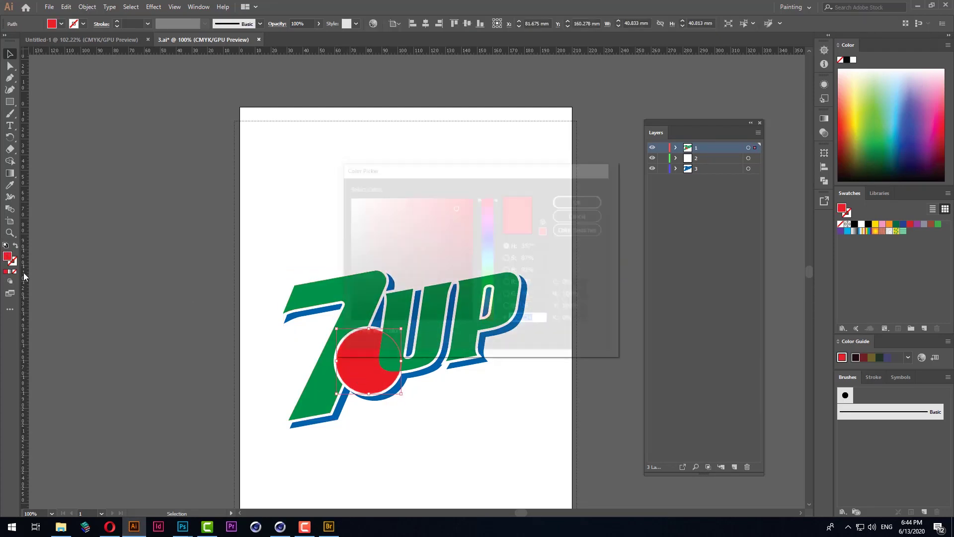
{"action": "left_click", "coordinate": [542, 282]}
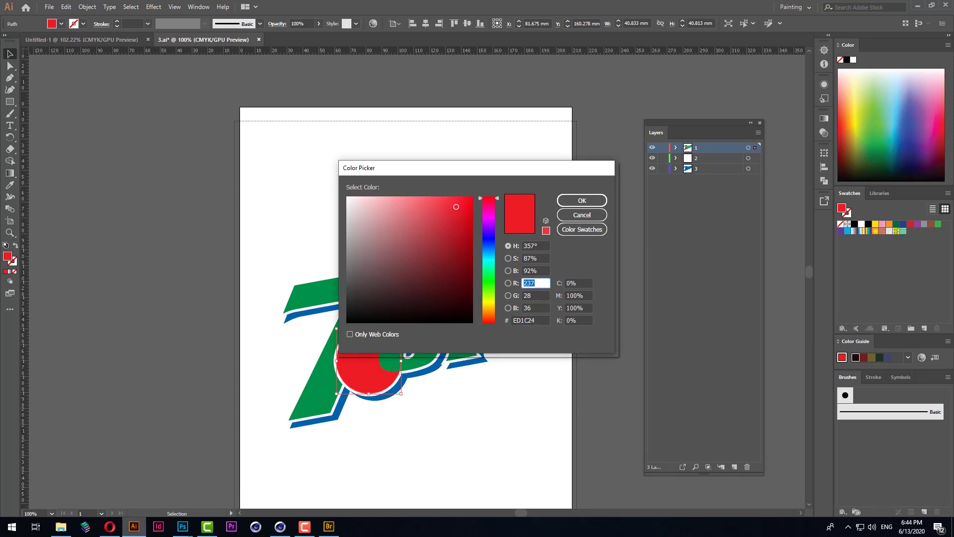
{"action": "left_click", "coordinate": [280, 526]}
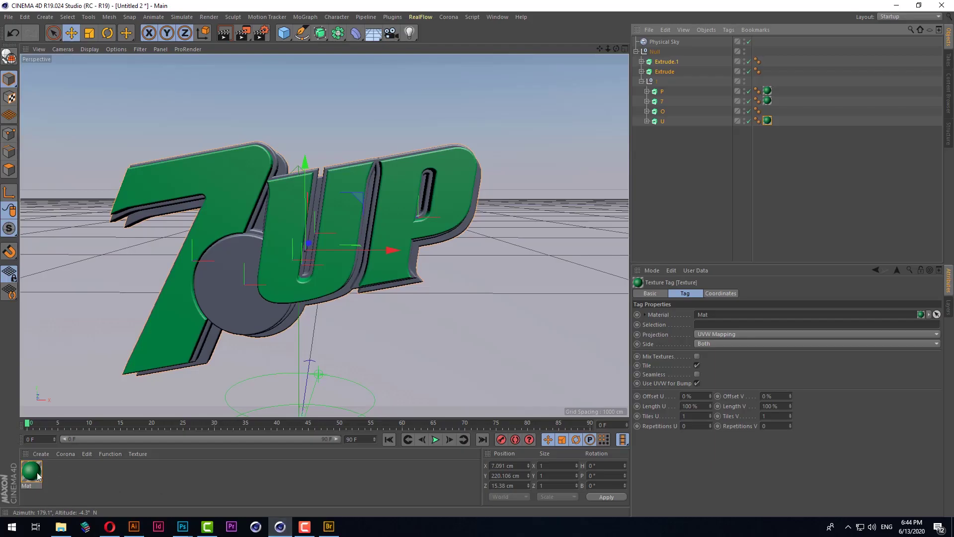
{"action": "left_click_drag", "start_coordinate": [39, 476], "coordinate": [55, 475], "text": "ctrl"}
Step: Make the copied material red (RGB 237, 28, 36) and apply it to the circle O
{"action": "double_click", "coordinate": [55, 472]}
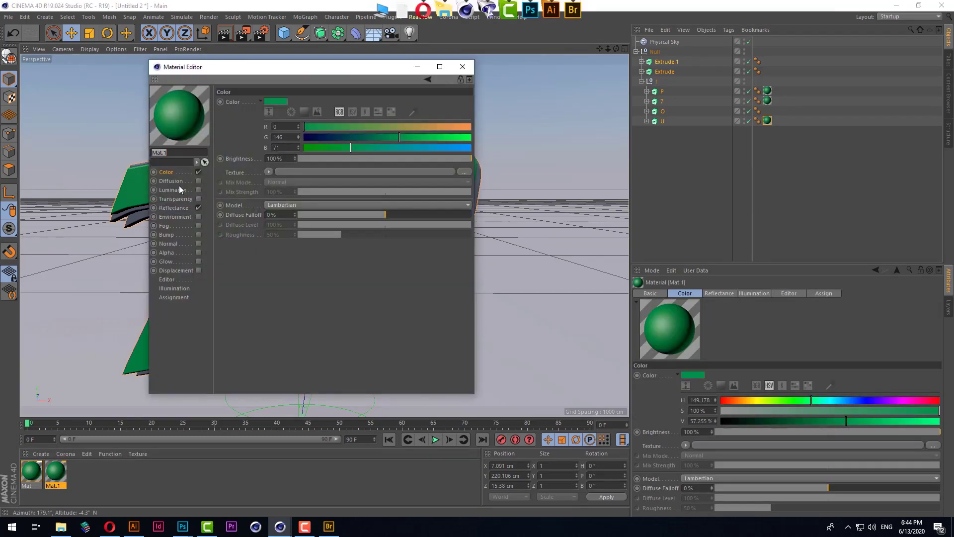
{"action": "left_click", "coordinate": [285, 127]}
{"action": "type", "text": "237"}
{"action": "key", "text": "Return"}
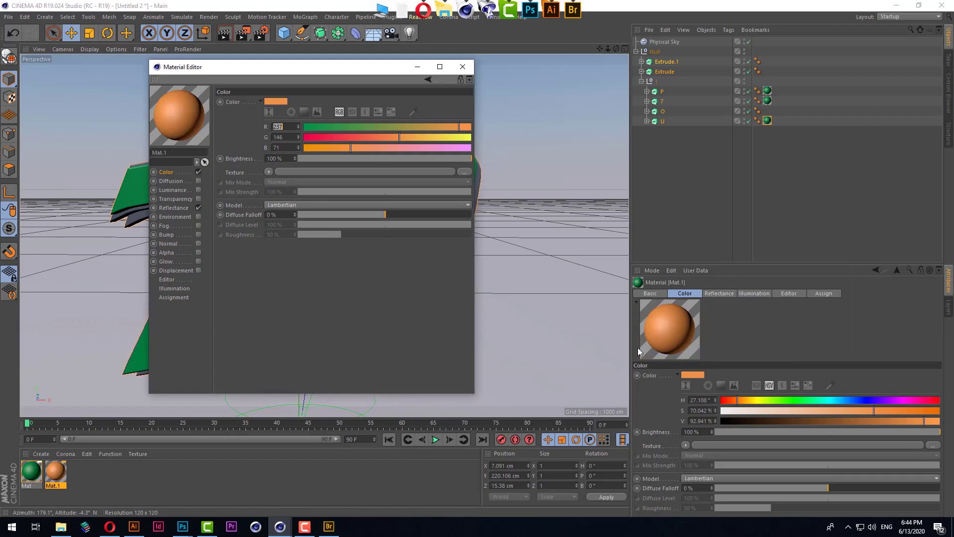
{"action": "key", "text": "alt+Tab"}
{"action": "key", "text": "alt+Tab"}
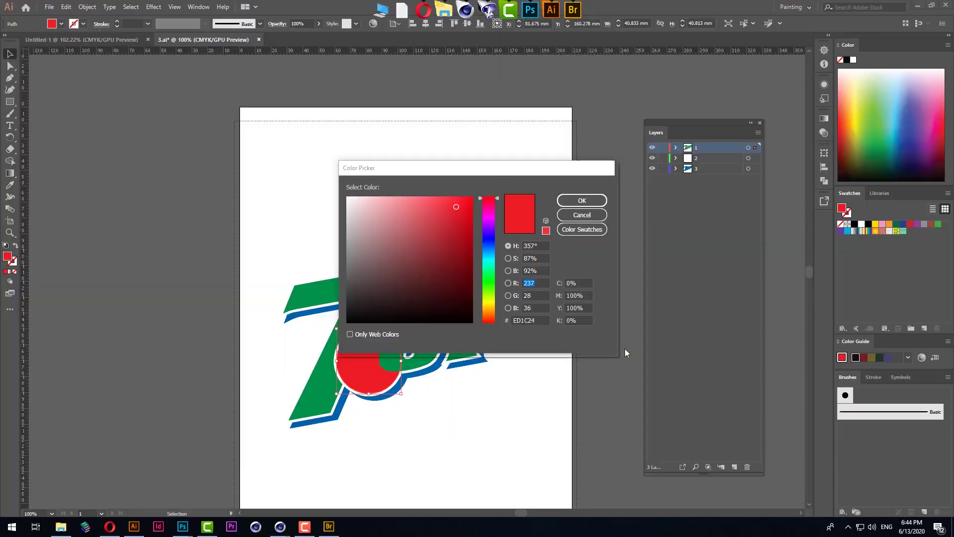
{"action": "key", "text": "alt+Tab"}
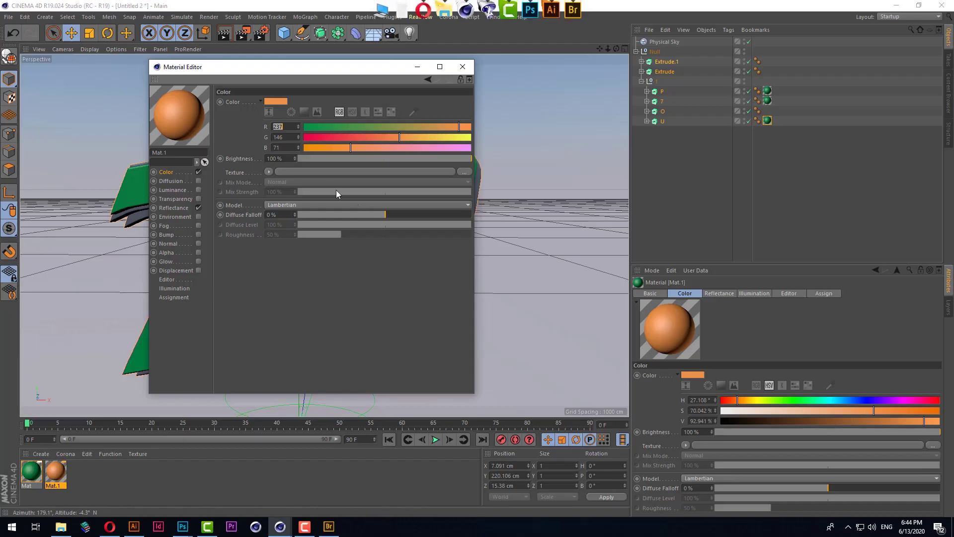
{"action": "left_click", "coordinate": [287, 137]}
{"action": "type", "text": "28"}
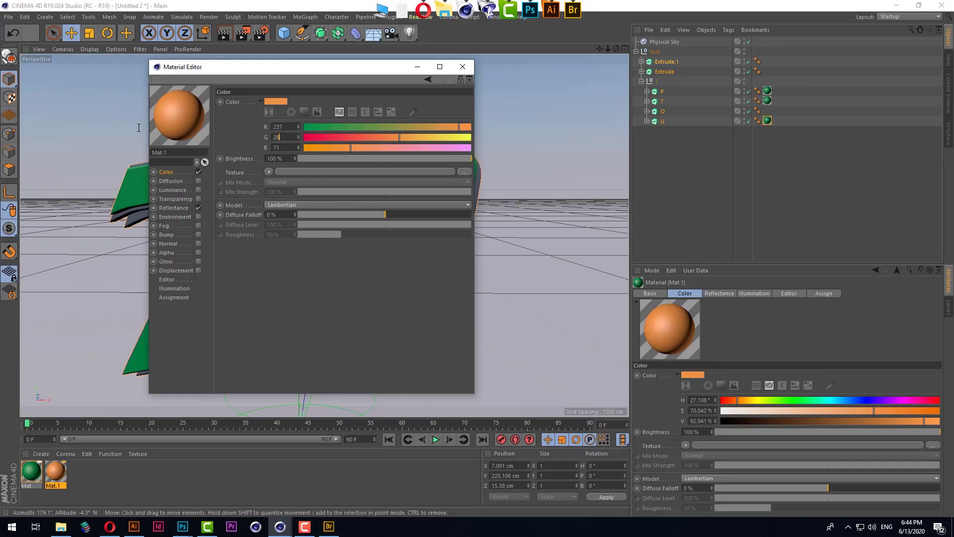
{"action": "key", "text": "Tab"}
{"action": "type", "text": "3"}
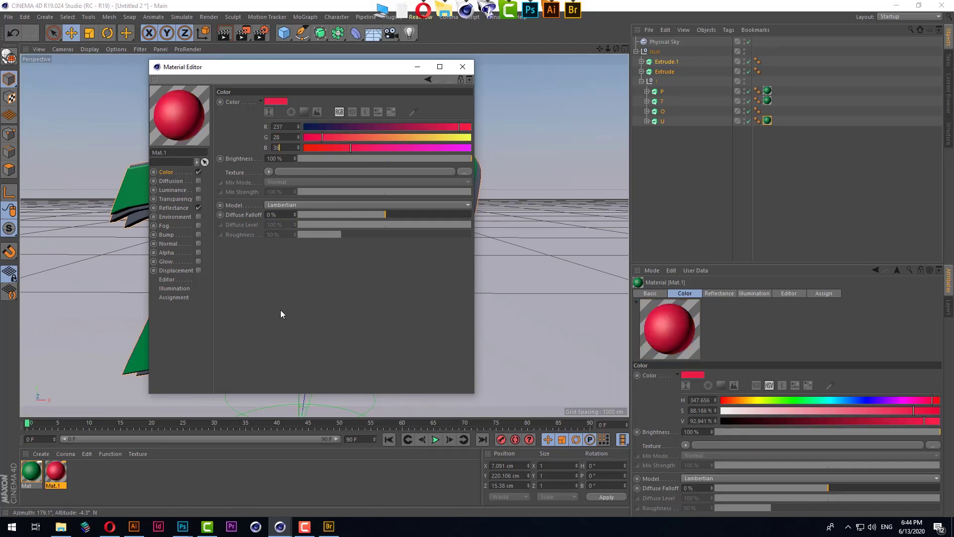
{"action": "key", "text": "Return"}
{"action": "left_click", "coordinate": [462, 66]}
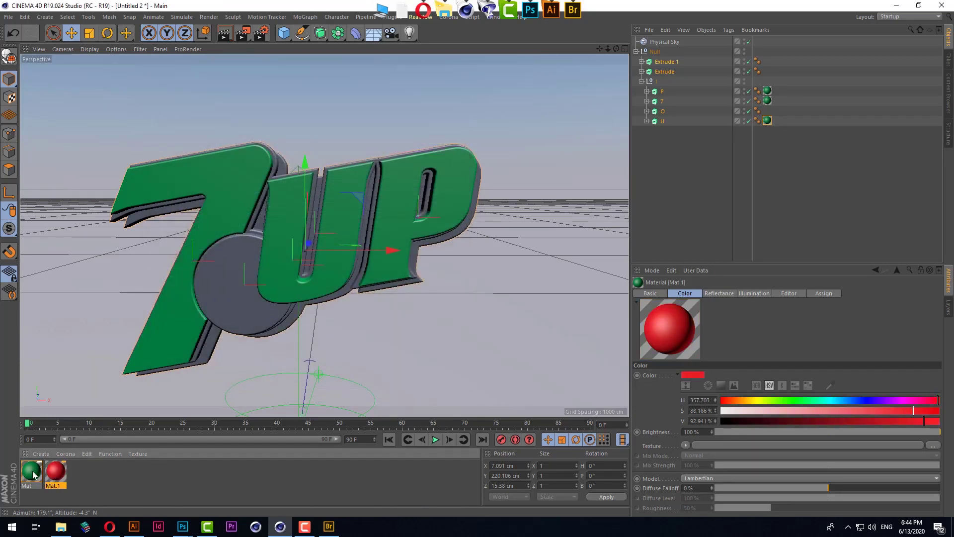
{"action": "left_click_drag", "start_coordinate": [33, 475], "coordinate": [240, 299]}
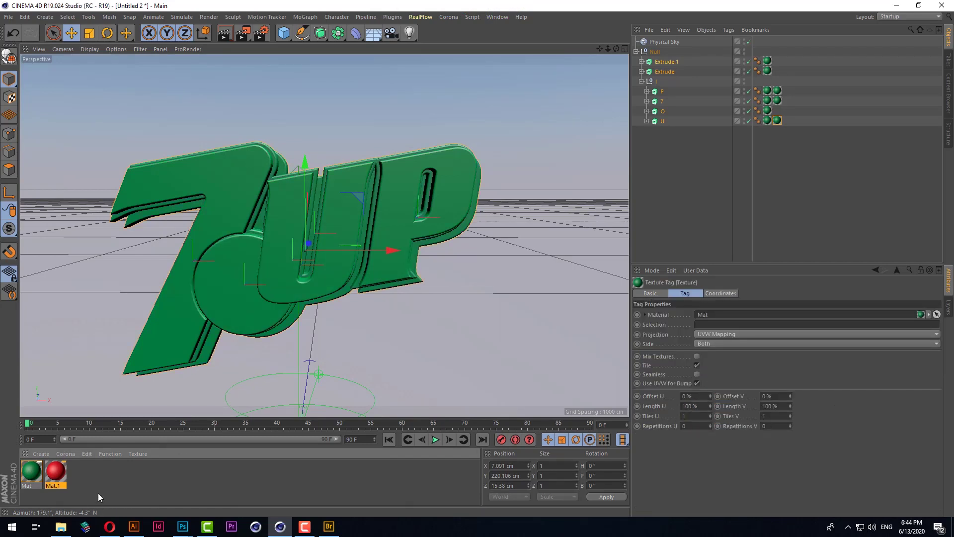
{"action": "key", "text": "ctrl+z"}
{"action": "left_click_drag", "start_coordinate": [56, 472], "coordinate": [666, 112]}
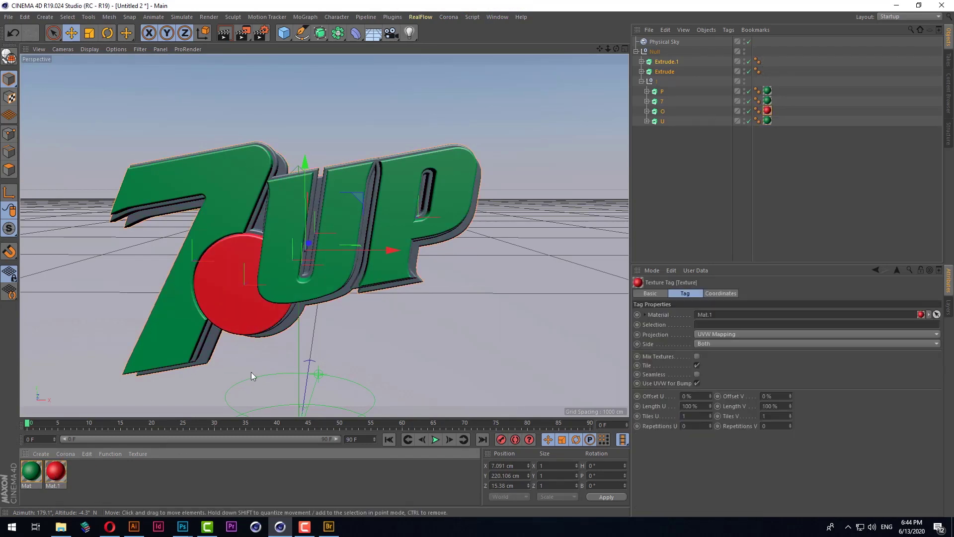
Step: Duplicate it as a white material (G and B 255) and apply it to Extrude
{"action": "left_click_drag", "start_coordinate": [62, 474], "coordinate": [82, 473], "text": "ctrl"}
{"action": "double_click", "coordinate": [81, 472]}
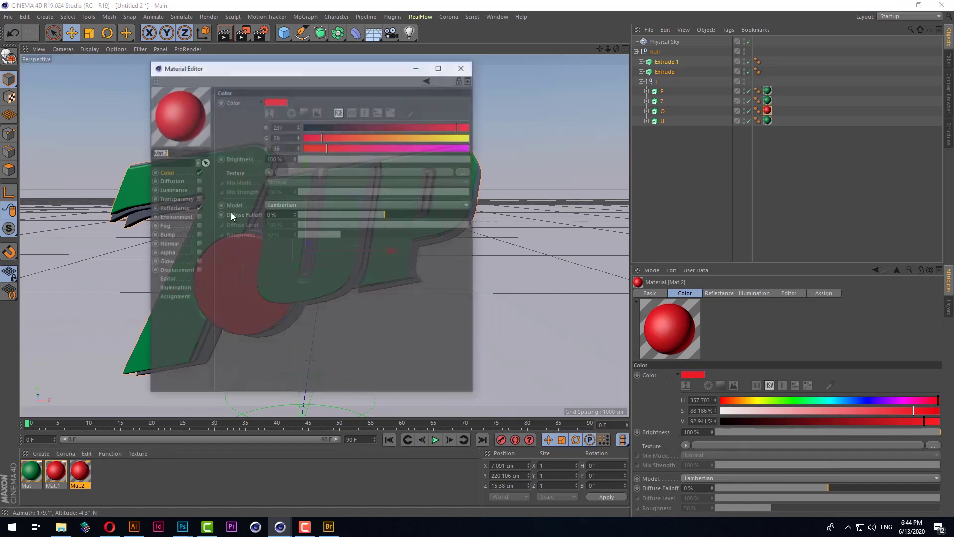
{"action": "left_click_drag", "start_coordinate": [401, 138], "coordinate": [485, 139]}
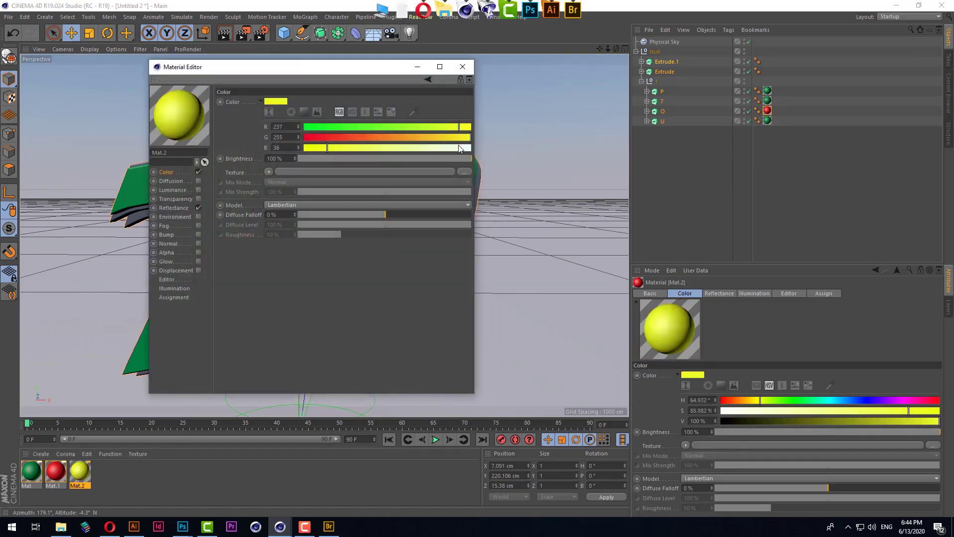
{"action": "left_click_drag", "start_coordinate": [378, 148], "coordinate": [477, 148]}
{"action": "left_click", "coordinate": [463, 67]}
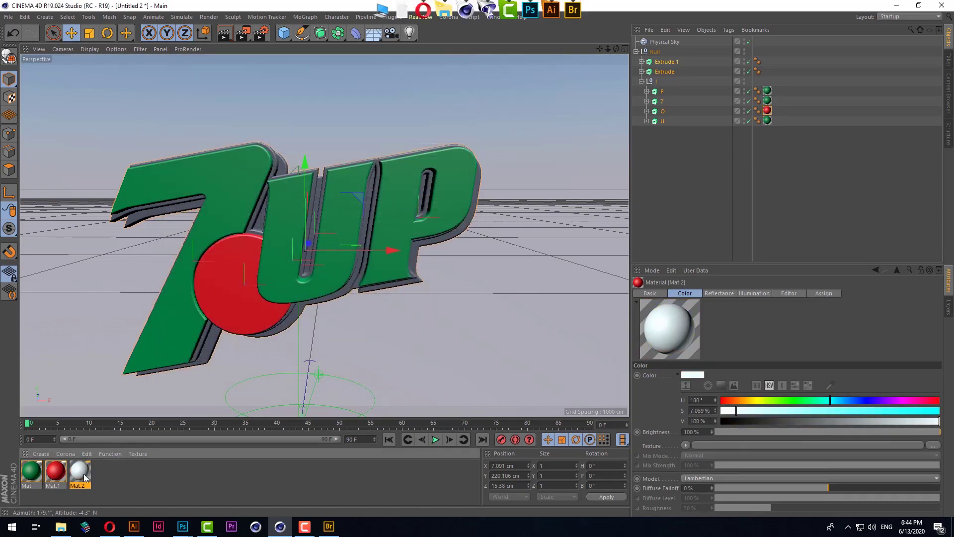
{"action": "left_click_drag", "start_coordinate": [82, 474], "coordinate": [666, 71]}
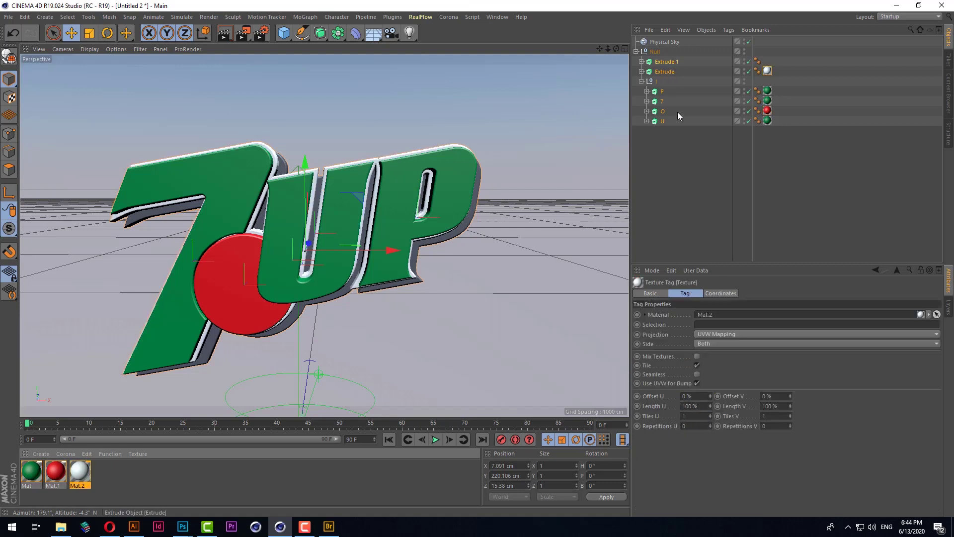
Step: Create a new empty material and look up the logo's blue fill values in Illustrator
{"action": "left_click", "coordinate": [690, 178]}
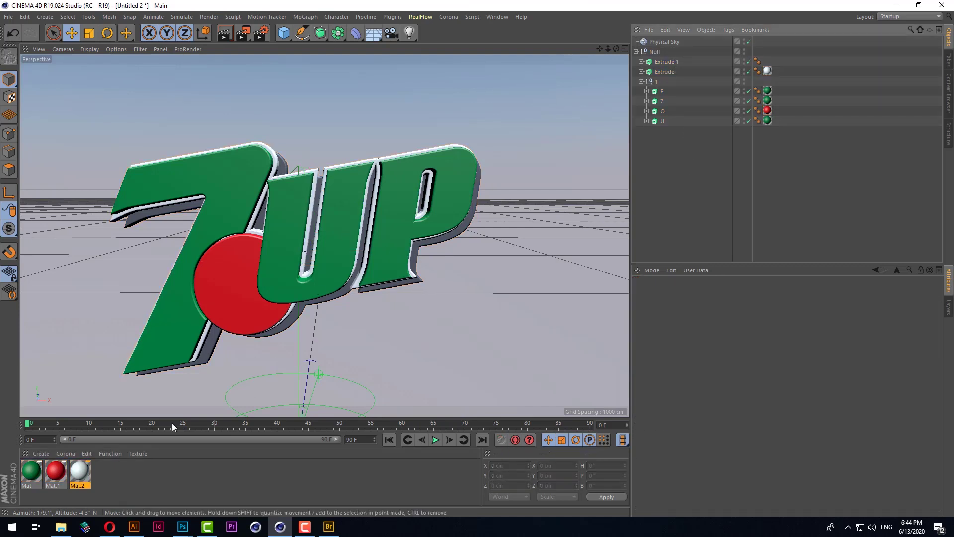
{"action": "double_click", "coordinate": [111, 471]}
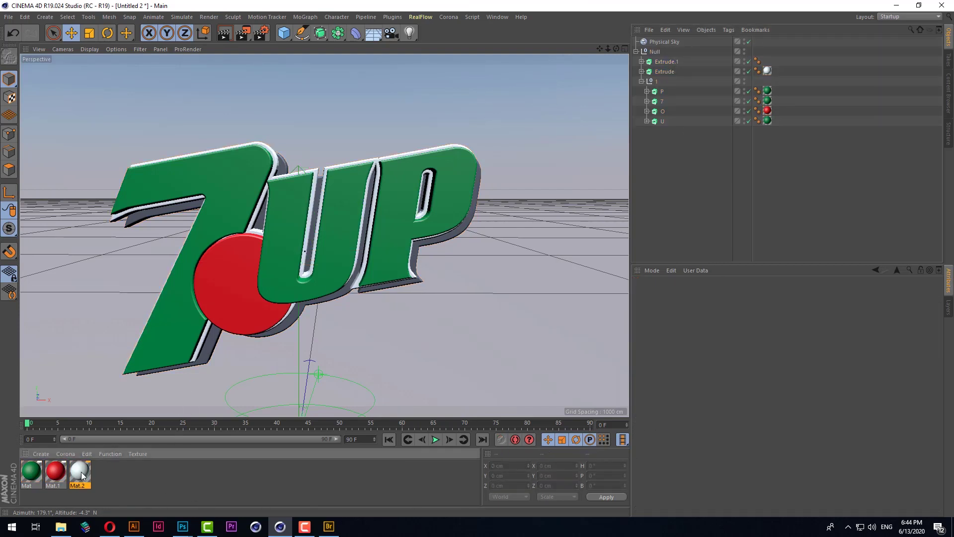
{"action": "left_click", "coordinate": [141, 529]}
{"action": "key", "text": "Return"}
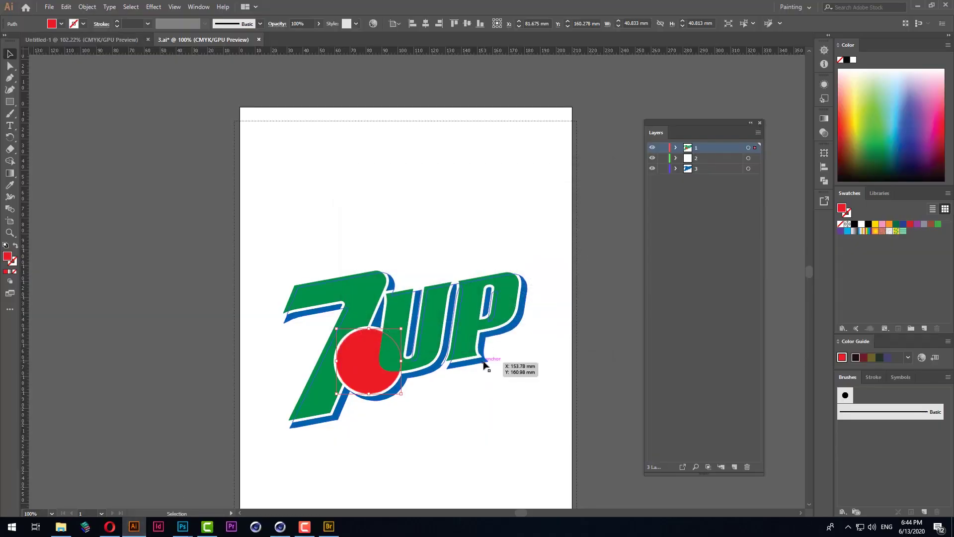
{"action": "left_click", "coordinate": [485, 362]}
{"action": "double_click", "coordinate": [8, 257]}
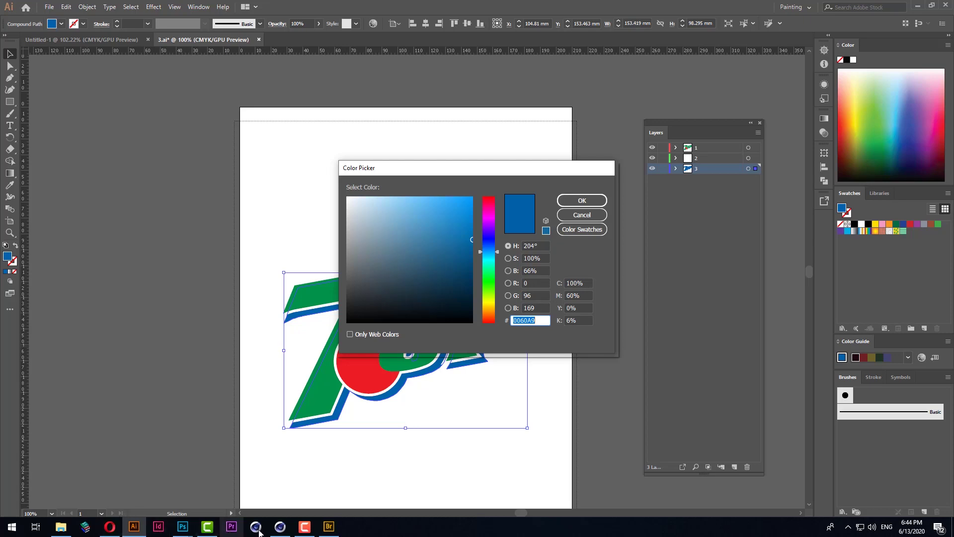
{"action": "left_click", "coordinate": [280, 526]}
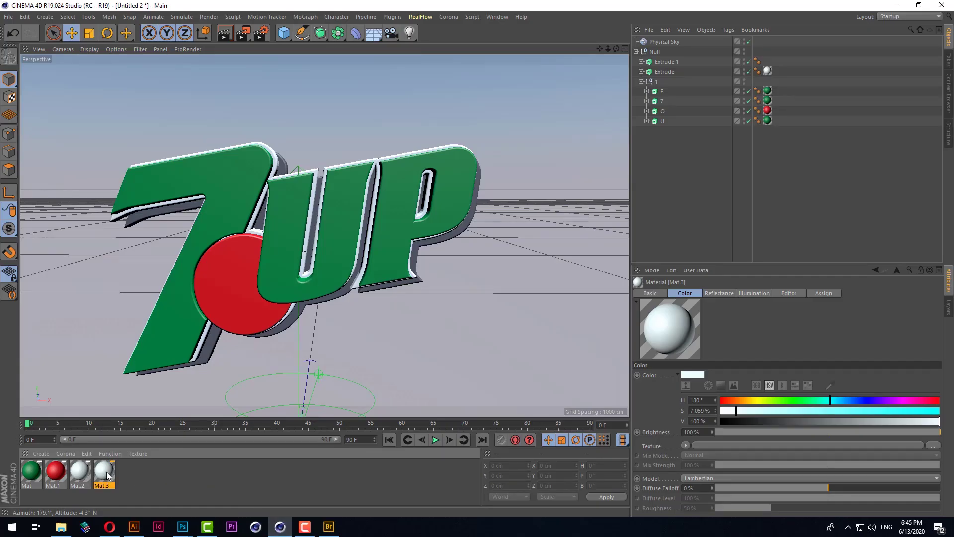
Step: Set the new Mat.3 colour to R 0, G 96, B 169
{"action": "double_click", "coordinate": [105, 472]}
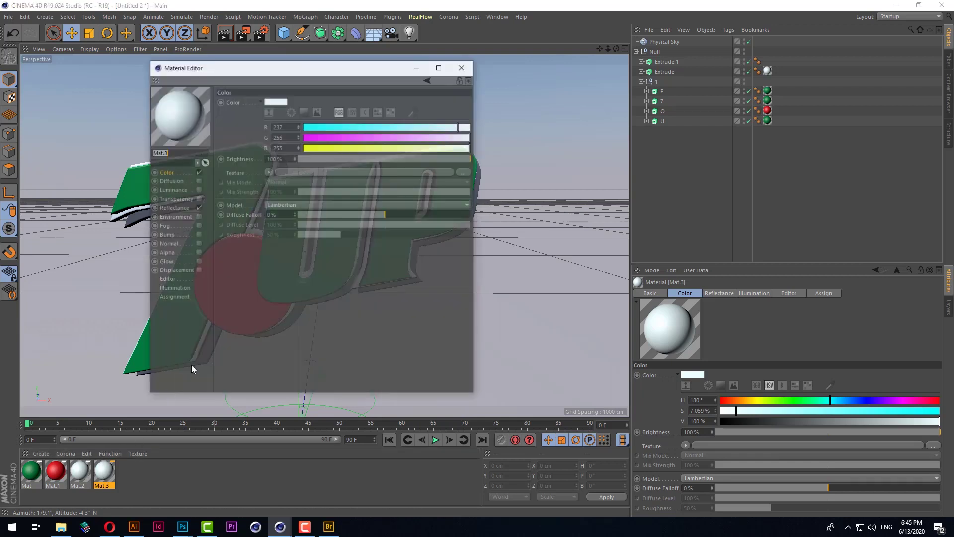
{"action": "left_click", "coordinate": [296, 127]}
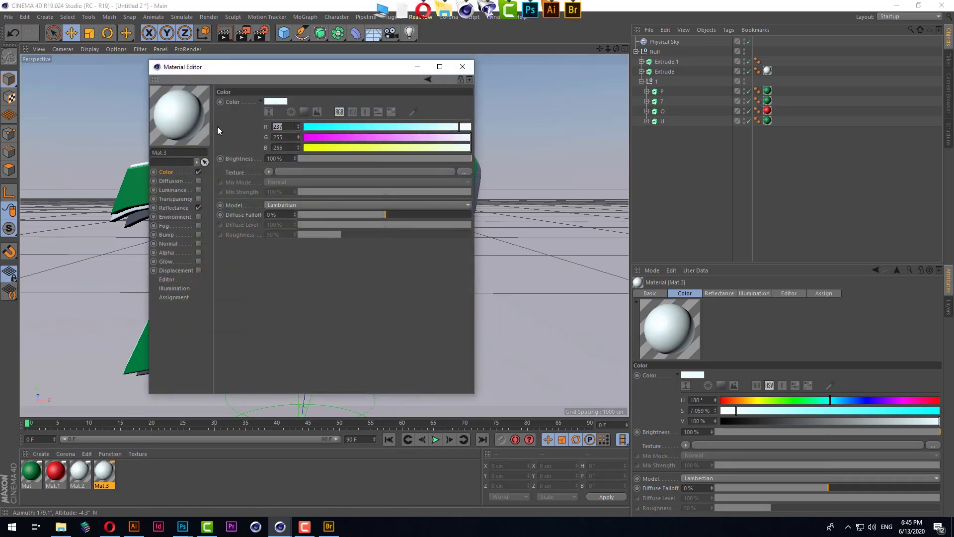
{"action": "type", "text": "0"}
{"action": "key", "text": "Return"}
{"action": "key", "text": "Tab"}
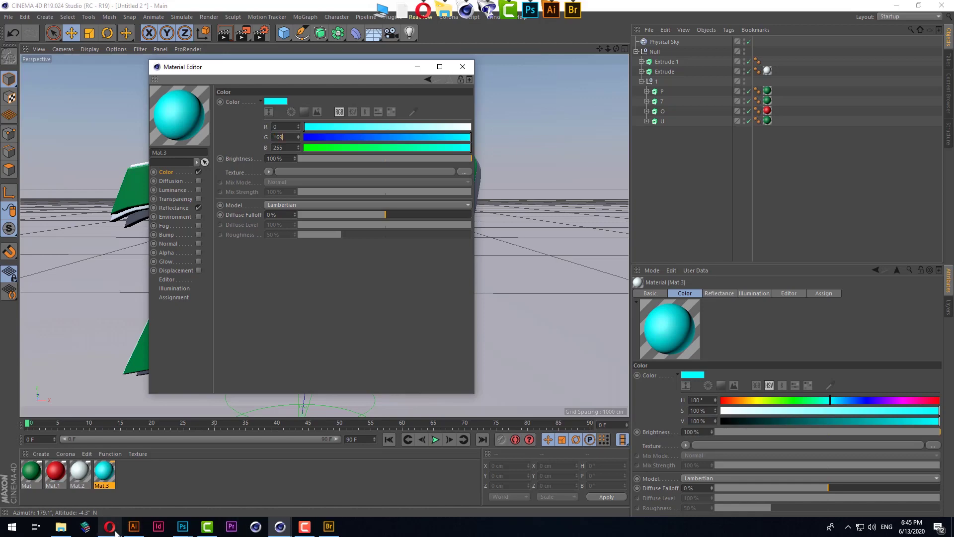
{"action": "left_click", "coordinate": [134, 527]}
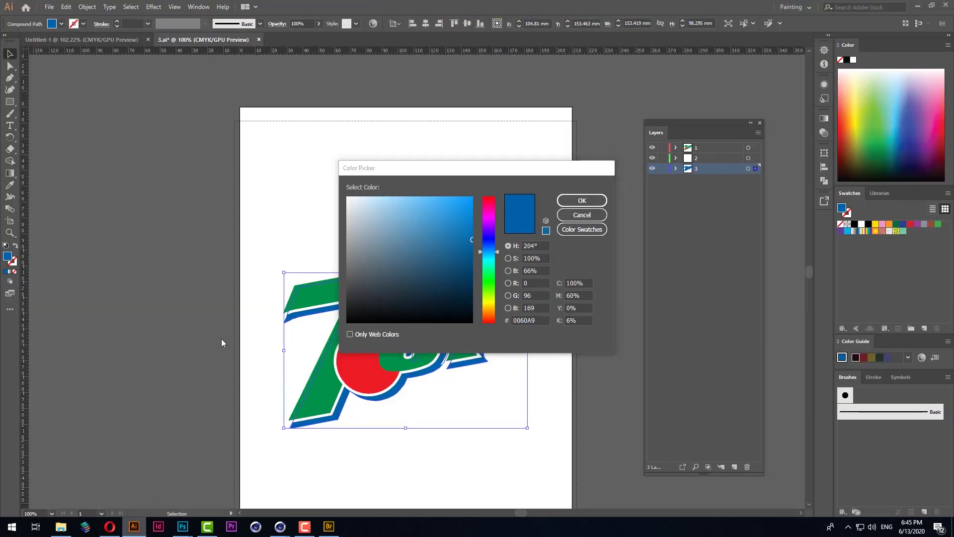
{"action": "key", "text": "alt+Tab"}
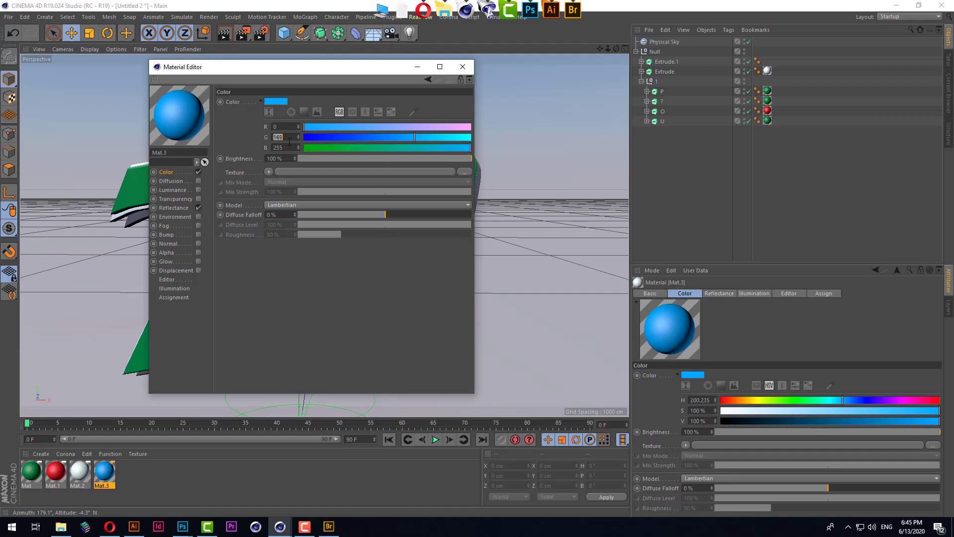
{"action": "key", "text": "Tab"}
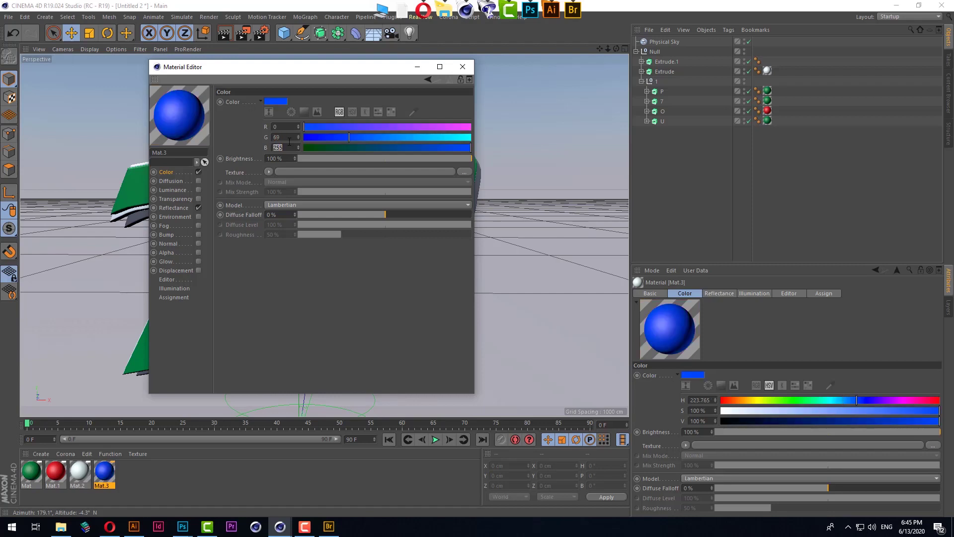
{"action": "double_click", "coordinate": [281, 136]}
{"action": "type", "text": "96"}
{"action": "key", "text": "Tab"}
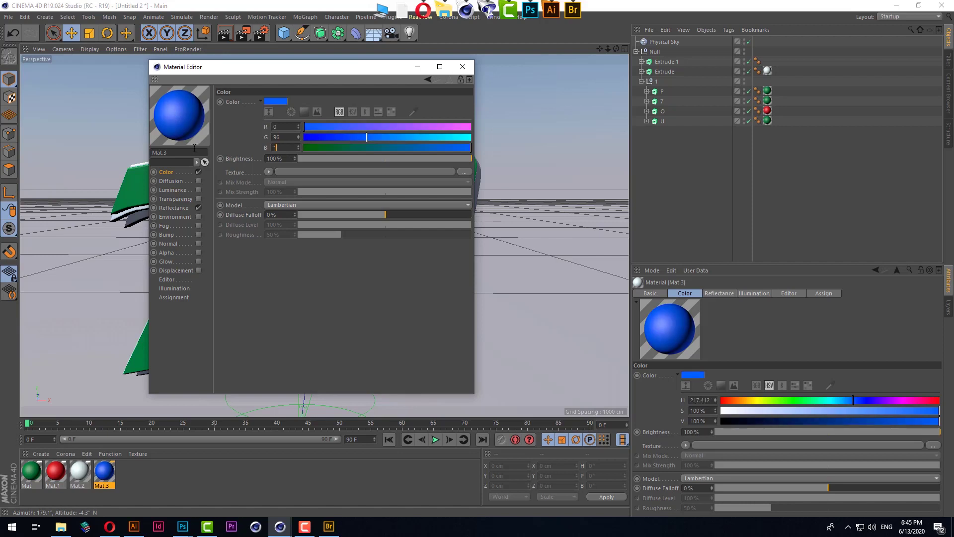
{"action": "type", "text": "69"}
{"action": "key", "text": "Return"}
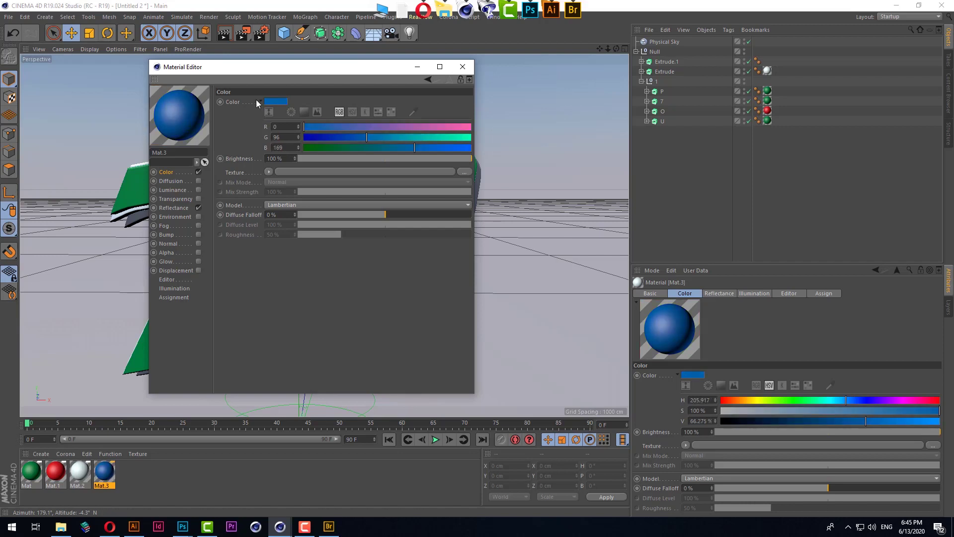
Step: Apply the blue Mat.3 material to the rear Extrude.1 layer
{"action": "left_click", "coordinate": [463, 67]}
{"action": "left_click_drag", "start_coordinate": [104, 472], "coordinate": [668, 63]}
{"action": "mouse_move", "coordinate": [422, 287]}
{"action": "left_mouse_down", "text": "alt"}
{"action": "mouse_move", "coordinate": [523, 174]}
{"action": "mouse_move", "coordinate": [288, 261]}
{"action": "left_mouse_up", "text": "alt"}
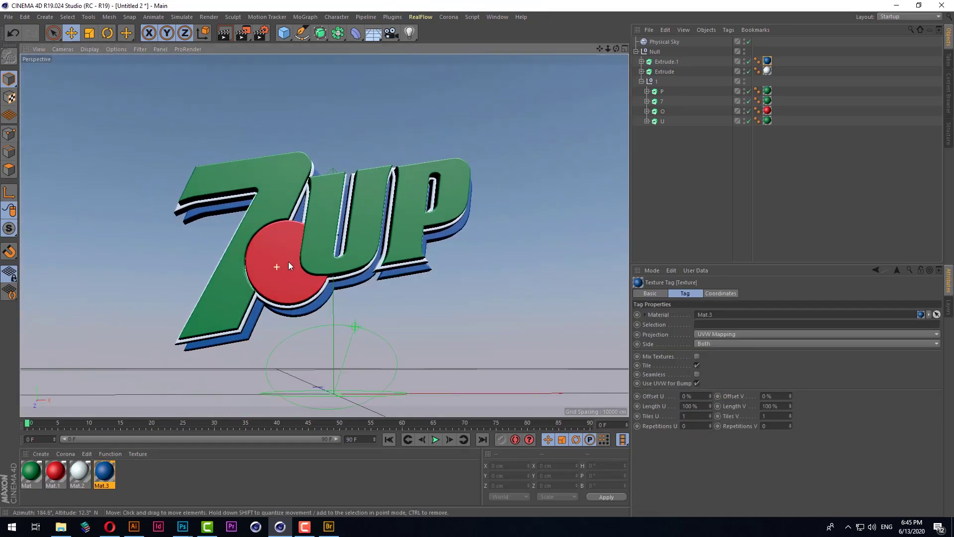
Step: Hide the Physical Sky in the editor and render a preview
{"action": "left_click", "coordinate": [224, 33]}
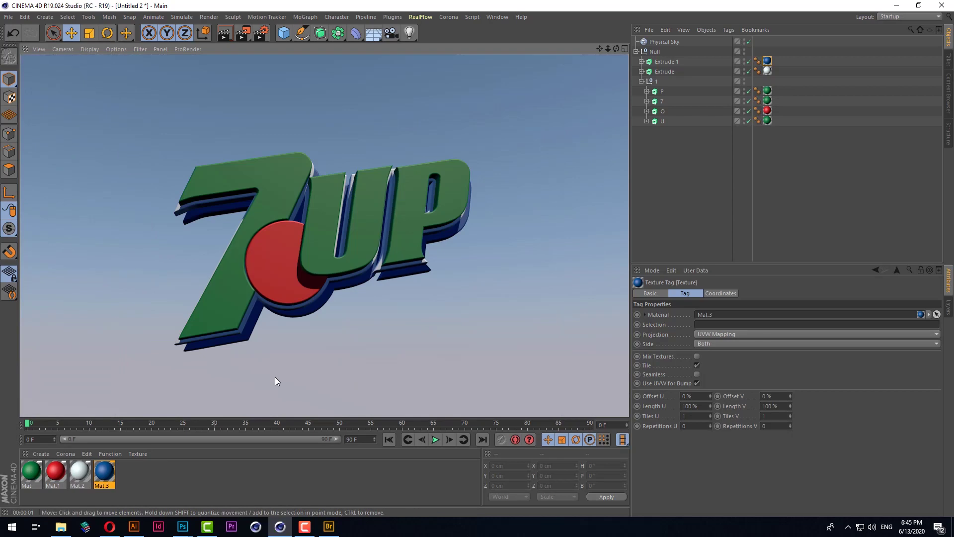
{"action": "mouse_move", "coordinate": [404, 256]}
{"action": "left_mouse_down", "text": "alt"}
{"action": "mouse_move", "coordinate": [396, 294]}
{"action": "mouse_move", "coordinate": [443, 302]}
{"action": "mouse_move", "coordinate": [483, 278]}
{"action": "mouse_move", "coordinate": [363, 275]}
{"action": "left_mouse_up", "text": "alt"}
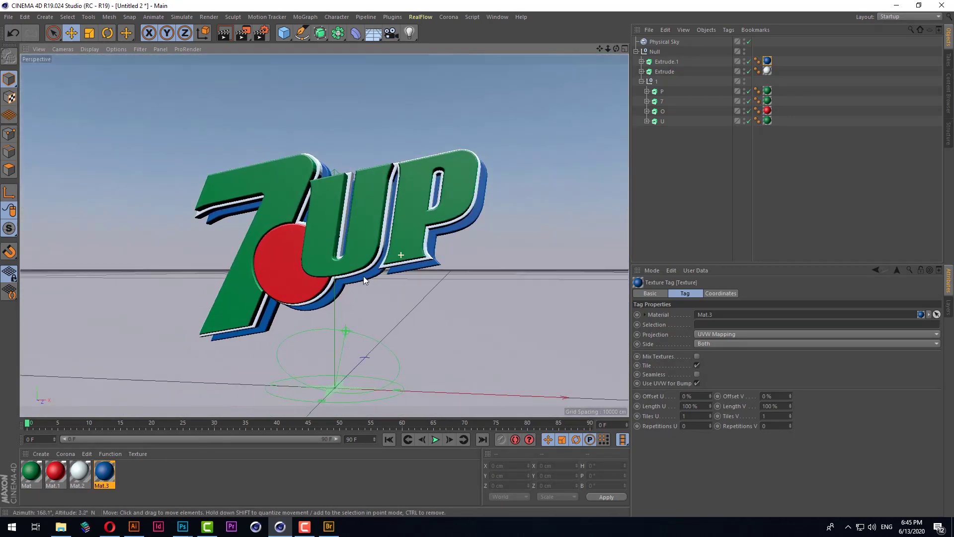
{"action": "left_click", "coordinate": [669, 43]}
{"action": "left_click", "coordinate": [744, 43], "text": "ctrl"}
{"action": "left_click", "coordinate": [744, 43], "text": "ctrl"}
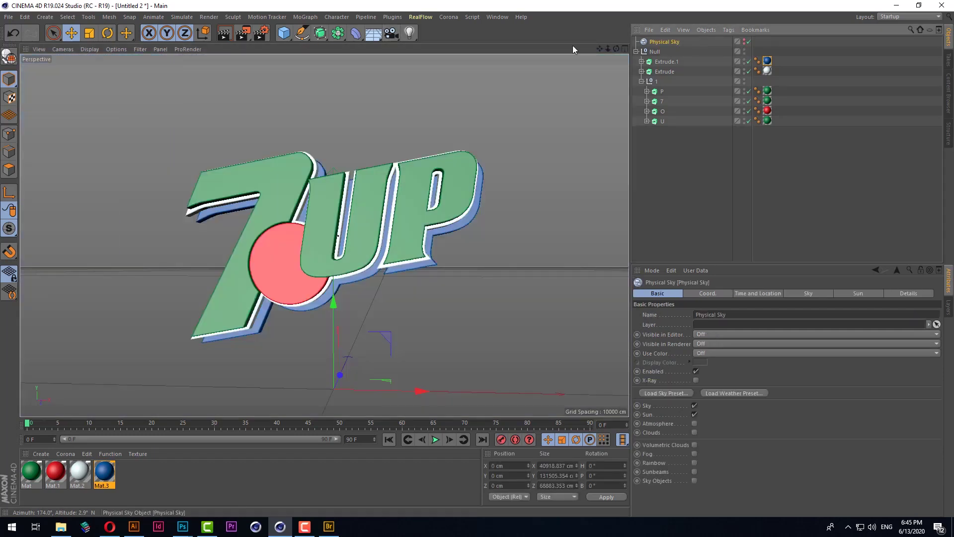
{"action": "left_click", "coordinate": [225, 33]}
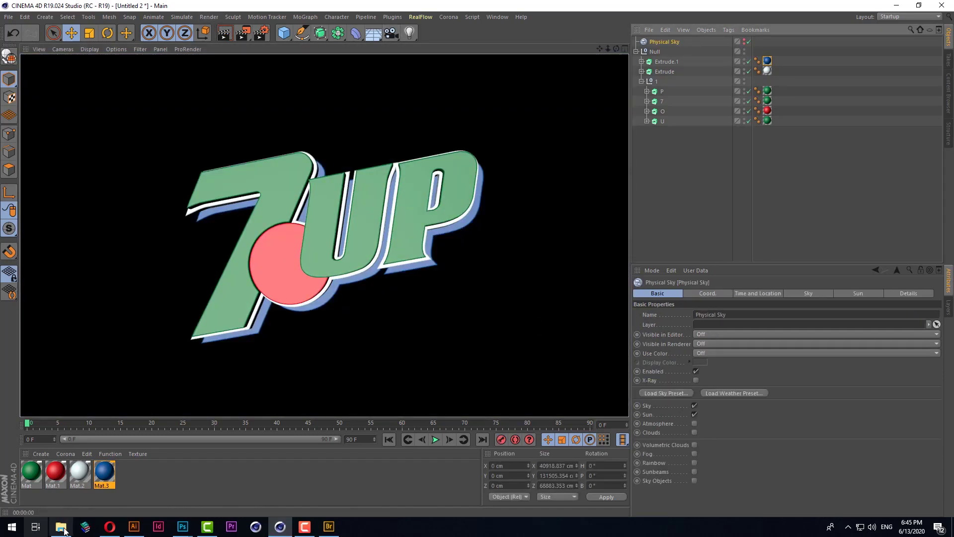
Step: Turn off Reflectance on all four materials, Mat through Mat.3
{"action": "left_click", "coordinate": [29, 476]}
{"action": "double_click", "coordinate": [29, 479]}
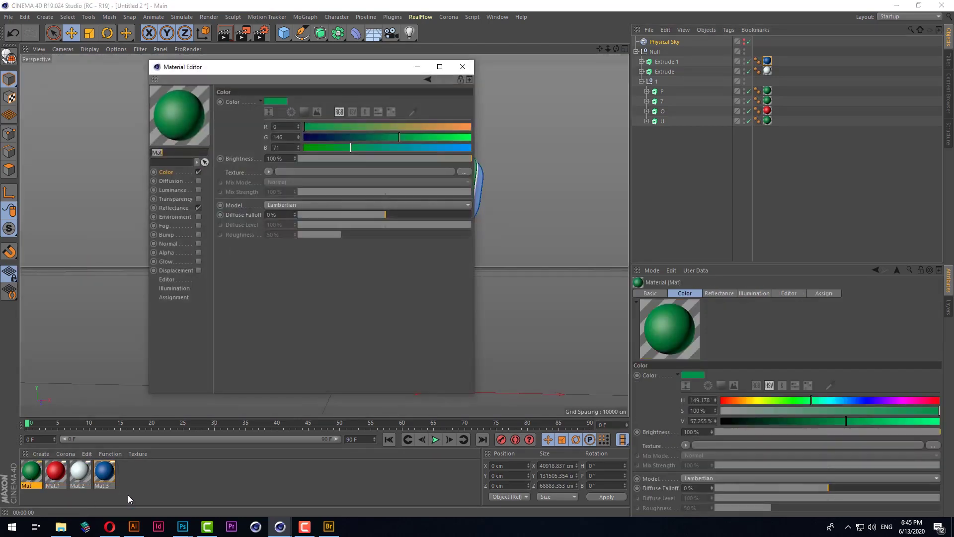
{"action": "left_click", "coordinate": [198, 208]}
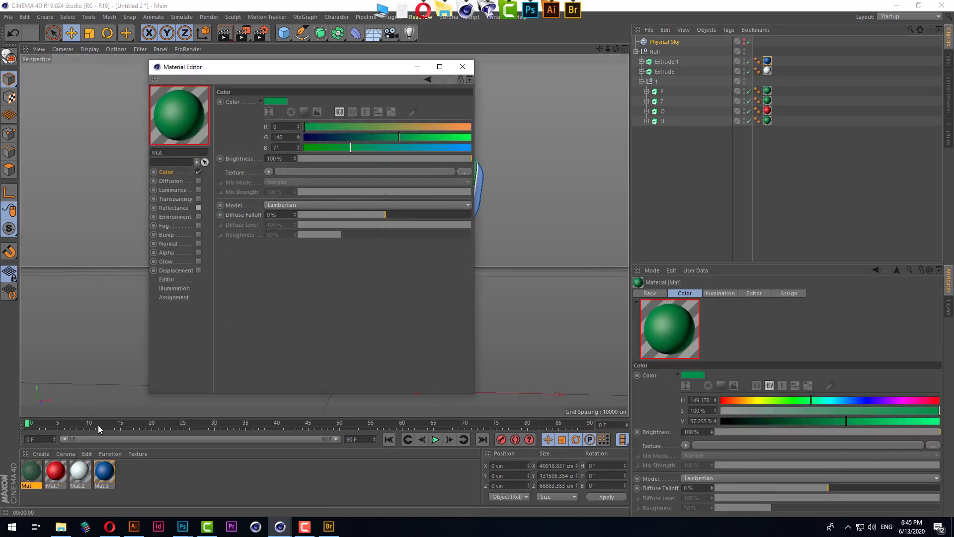
{"action": "left_click", "coordinate": [55, 472]}
{"action": "left_click", "coordinate": [199, 207]}
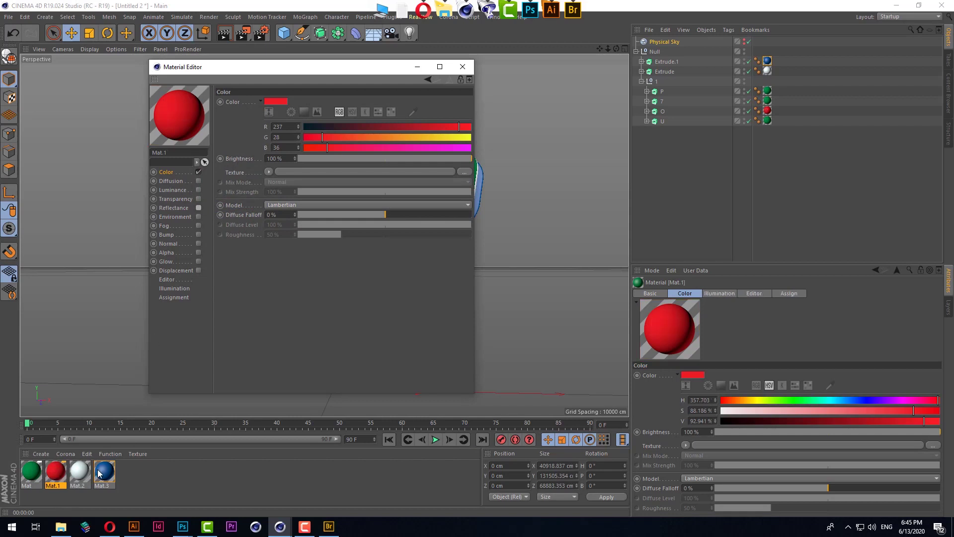
{"action": "left_click", "coordinate": [79, 472]}
{"action": "left_click", "coordinate": [199, 208]}
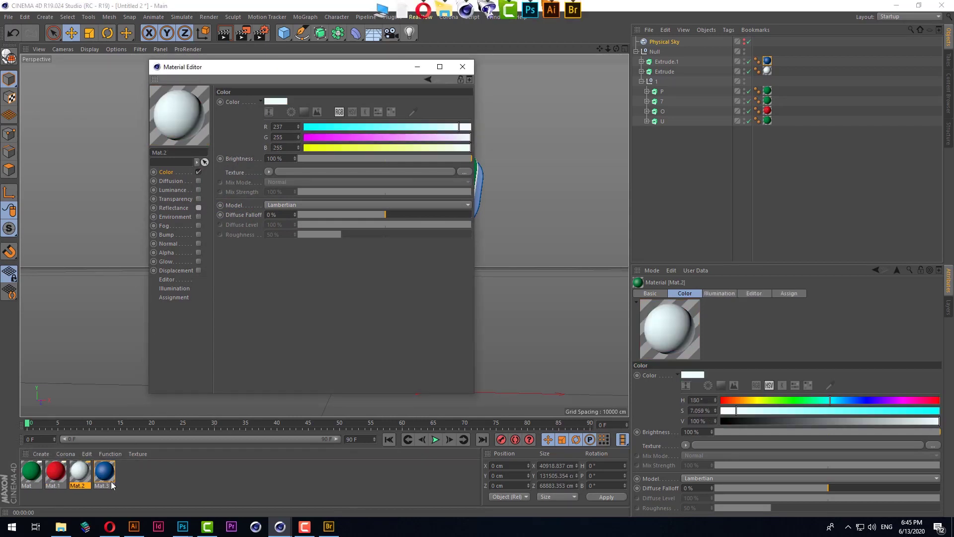
{"action": "left_click", "coordinate": [105, 475]}
{"action": "left_click", "coordinate": [199, 208]}
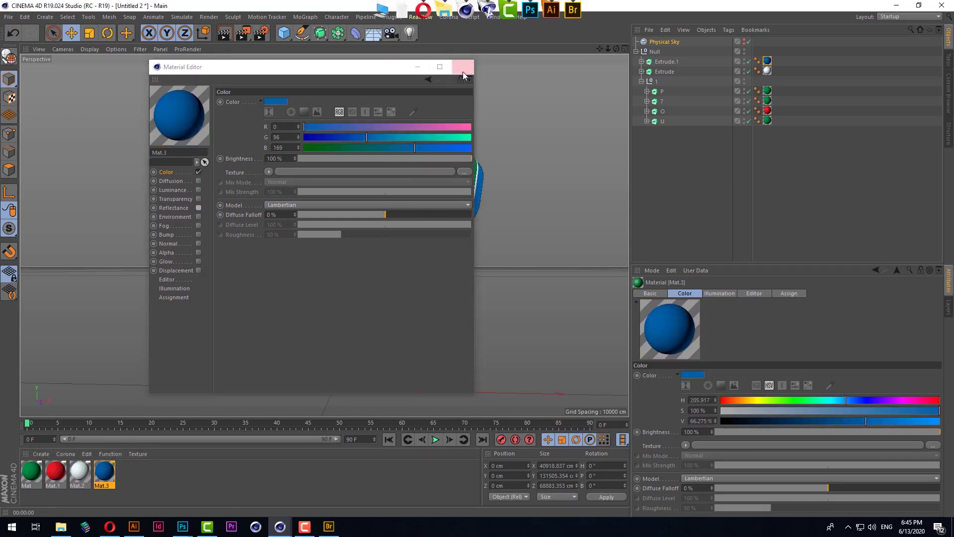
{"action": "left_click", "coordinate": [463, 68]}
Step: Render the flat-coloured logo from a couple of orbited angles
{"action": "left_click", "coordinate": [227, 33]}
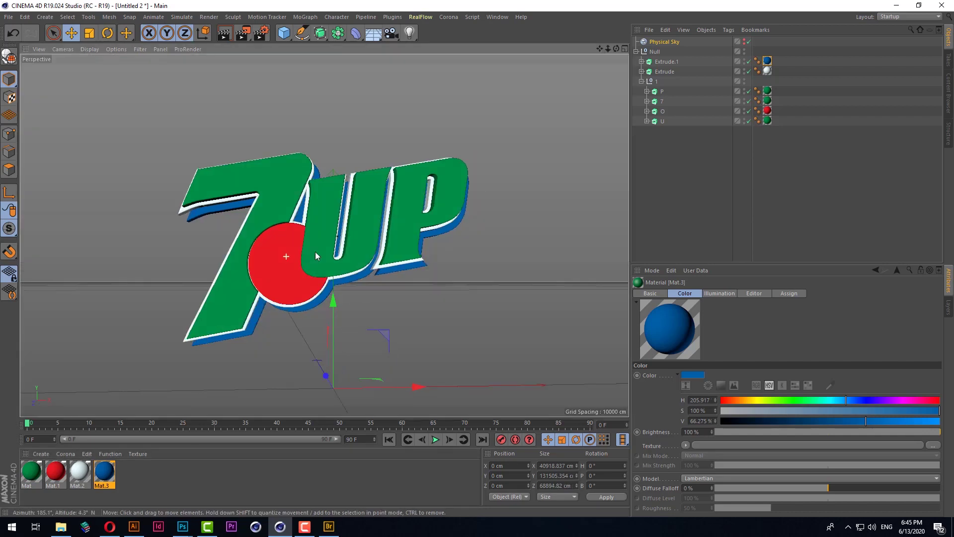
{"action": "left_click_drag", "start_coordinate": [313, 252], "coordinate": [338, 255], "text": "alt"}
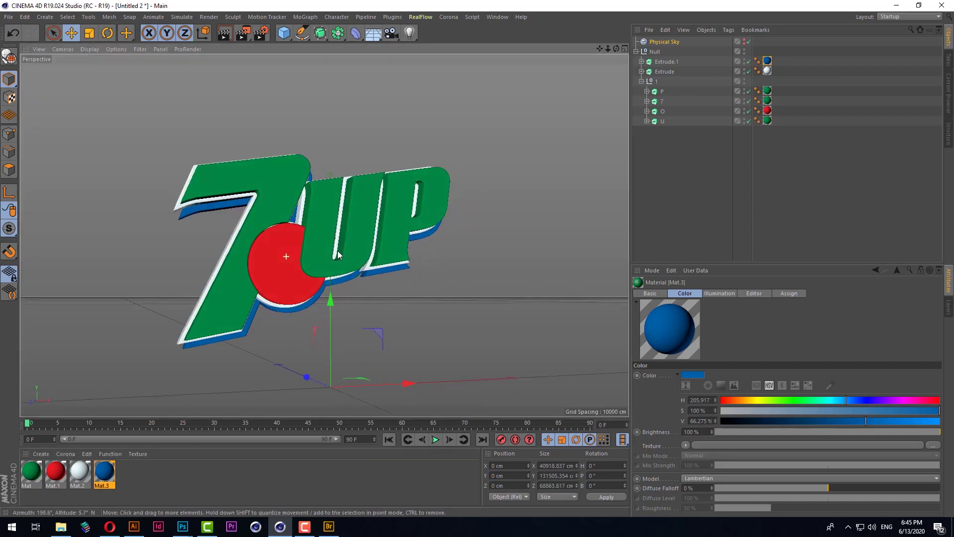
{"action": "left_click", "coordinate": [228, 34]}
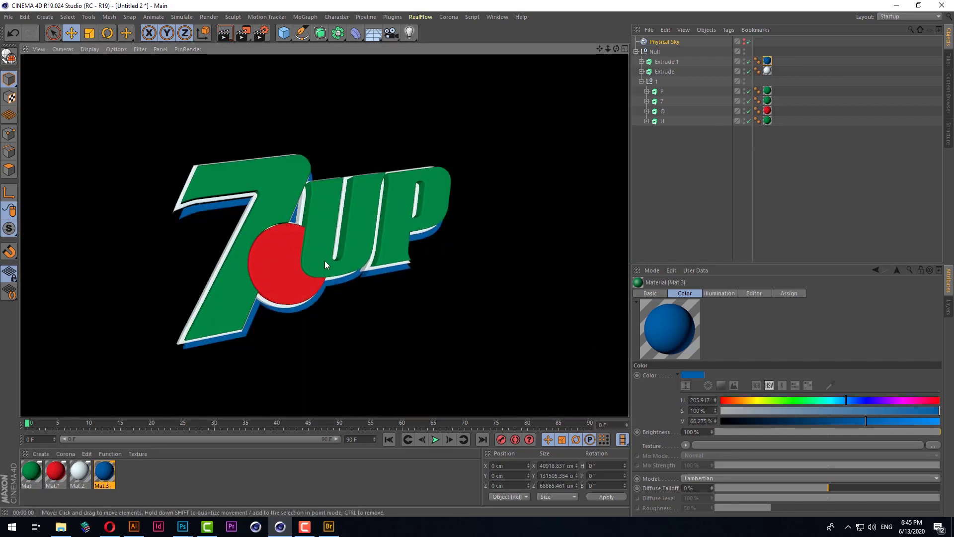
{"action": "mouse_move", "coordinate": [321, 243]}
{"action": "left_mouse_down", "text": "alt"}
{"action": "mouse_move", "coordinate": [365, 210]}
{"action": "mouse_move", "coordinate": [497, 183]}
{"action": "mouse_move", "coordinate": [435, 210]}
{"action": "mouse_move", "coordinate": [402, 205]}
{"action": "left_mouse_up", "text": "alt"}
Step: Select the rear Extrude.1 layer and show its object properties
{"action": "scroll", "coordinate": [403, 205], "scroll_direction": "down", "scroll_amount": 5}
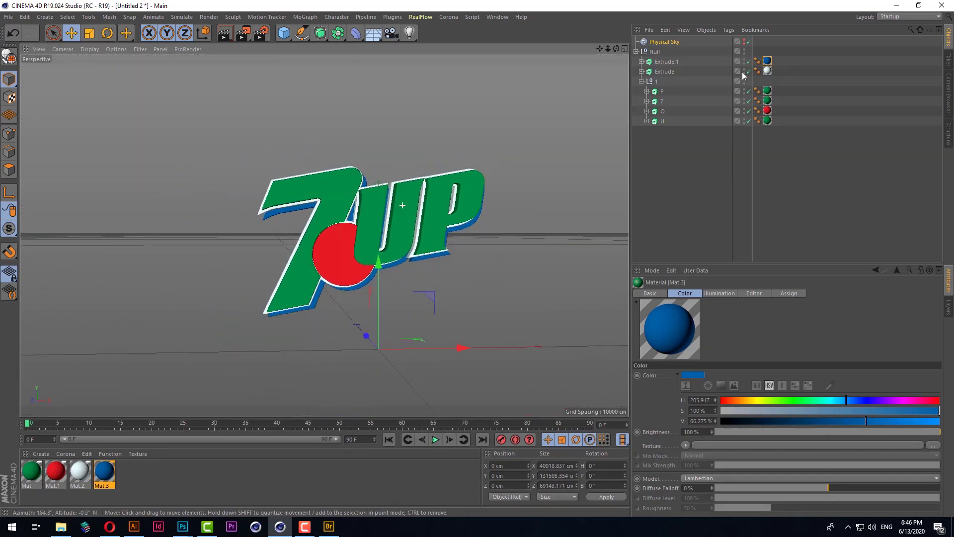
{"action": "left_click", "coordinate": [655, 51]}
{"action": "scroll", "coordinate": [375, 214], "scroll_direction": "up", "scroll_amount": 3}
{"action": "mouse_move", "coordinate": [374, 214]}
{"action": "left_mouse_down", "text": "alt"}
{"action": "mouse_move", "coordinate": [448, 232]}
{"action": "mouse_move", "coordinate": [344, 294]}
{"action": "mouse_move", "coordinate": [345, 238]}
{"action": "mouse_move", "coordinate": [396, 246]}
{"action": "mouse_move", "coordinate": [317, 225]}
{"action": "mouse_move", "coordinate": [364, 186]}
{"action": "mouse_move", "coordinate": [481, 200]}
{"action": "mouse_move", "coordinate": [503, 249]}
{"action": "mouse_move", "coordinate": [376, 274]}
{"action": "mouse_move", "coordinate": [345, 307]}
{"action": "mouse_move", "coordinate": [473, 209]}
{"action": "left_mouse_up", "text": "alt"}
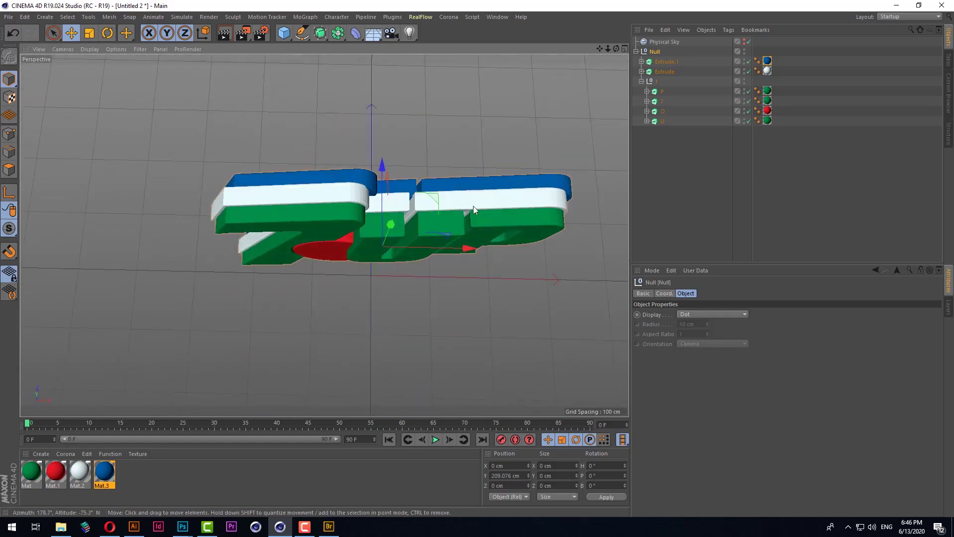
{"action": "left_click", "coordinate": [526, 183]}
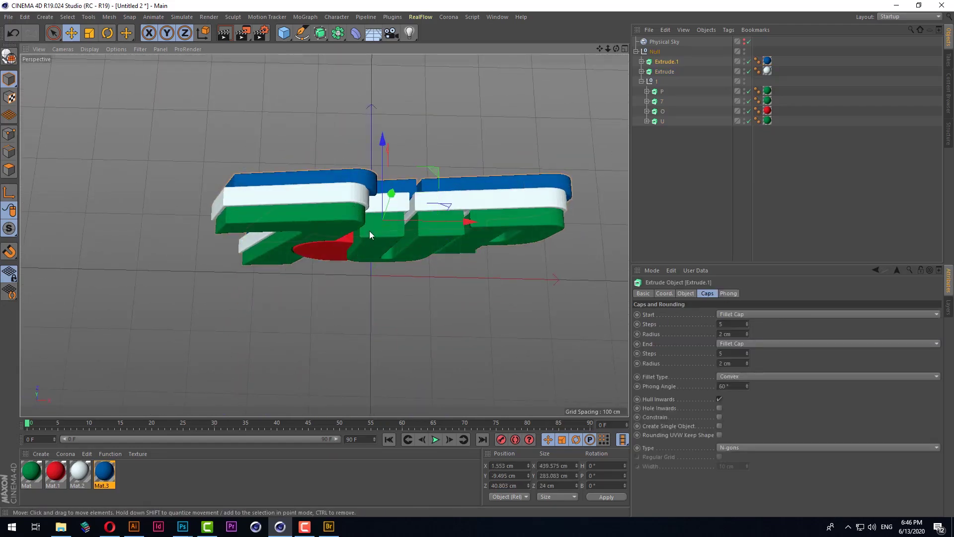
{"action": "left_click", "coordinate": [685, 294]}
Step: Try a 178 cm extrusion on Extrude.1, revert to 20 cm, and bring up the save dialog
{"action": "left_click_drag", "start_coordinate": [784, 315], "coordinate": [526, 308]}
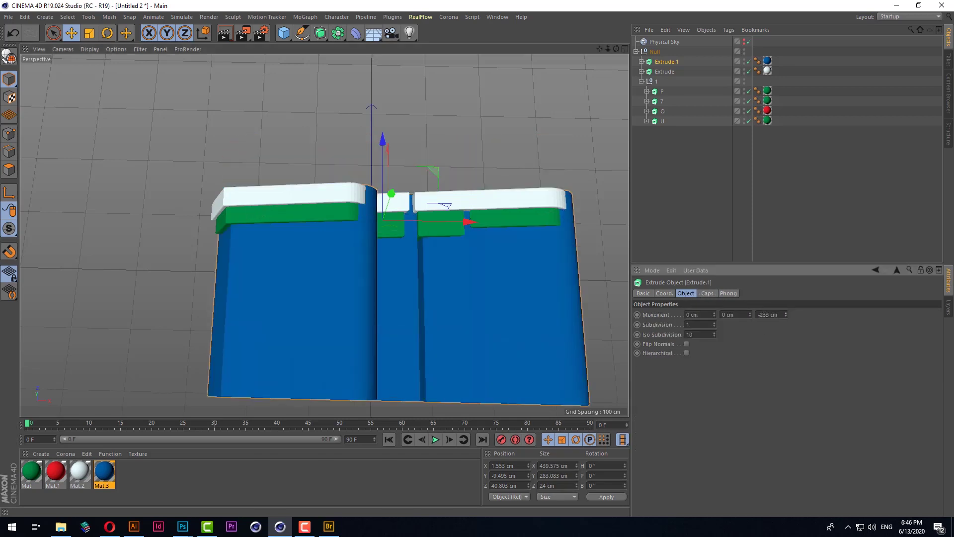
{"action": "key", "text": "ctrl+z"}
{"action": "left_click_drag", "start_coordinate": [368, 286], "coordinate": [422, 190], "text": "alt"}
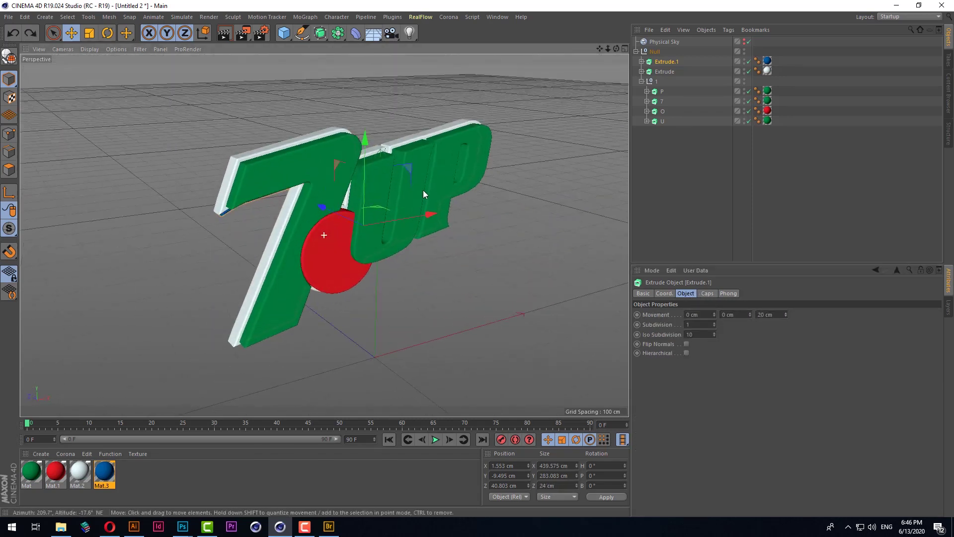
{"action": "scroll", "coordinate": [326, 234], "scroll_direction": "up", "scroll_amount": 3}
{"action": "scroll", "coordinate": [431, 250], "scroll_direction": "down", "scroll_amount": 3}
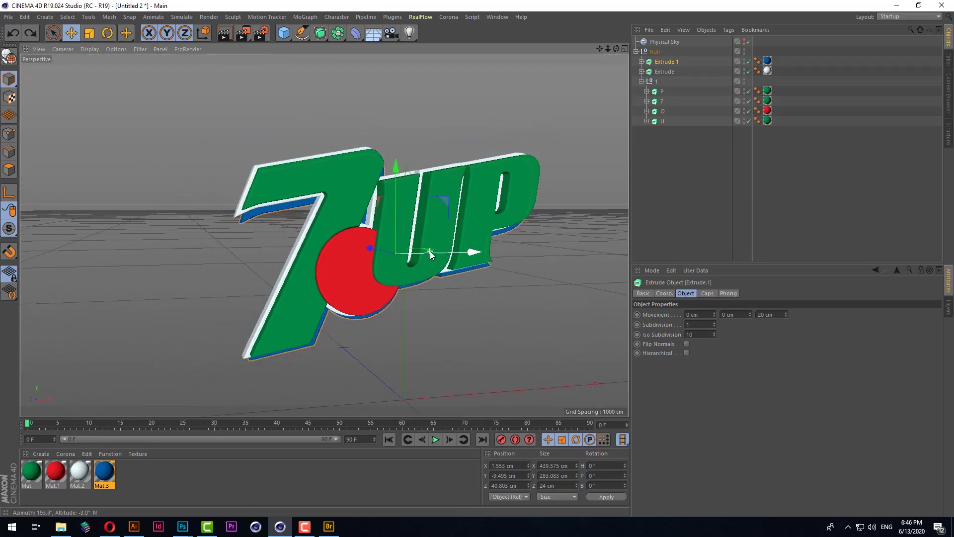
{"action": "key", "text": "ctrl+s"}
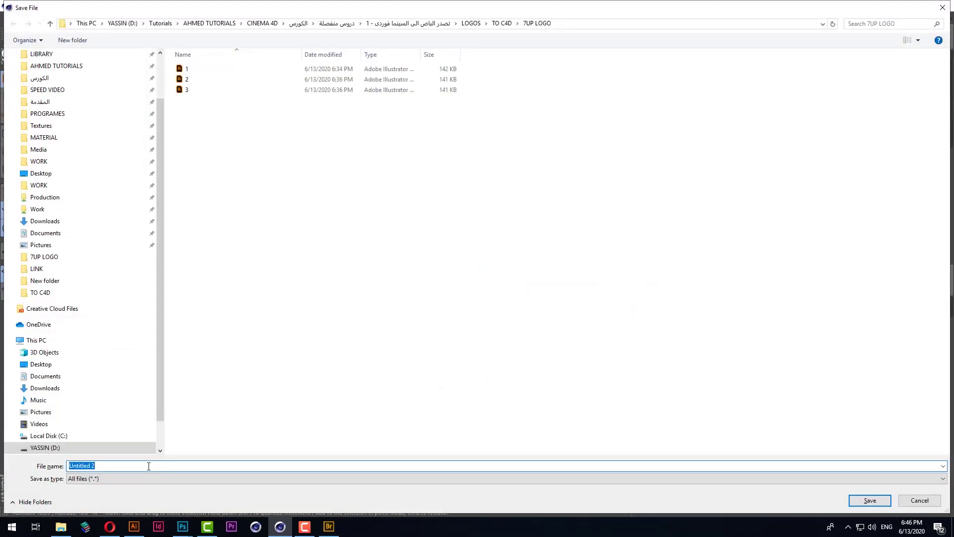
Step: Save the scene as 7UP LOGO.c4d
{"action": "type", "text": "7UP"}
{"action": "type", "text": "LOG"}
{"action": "type", "text": "O"}
{"action": "key", "text": "Return"}
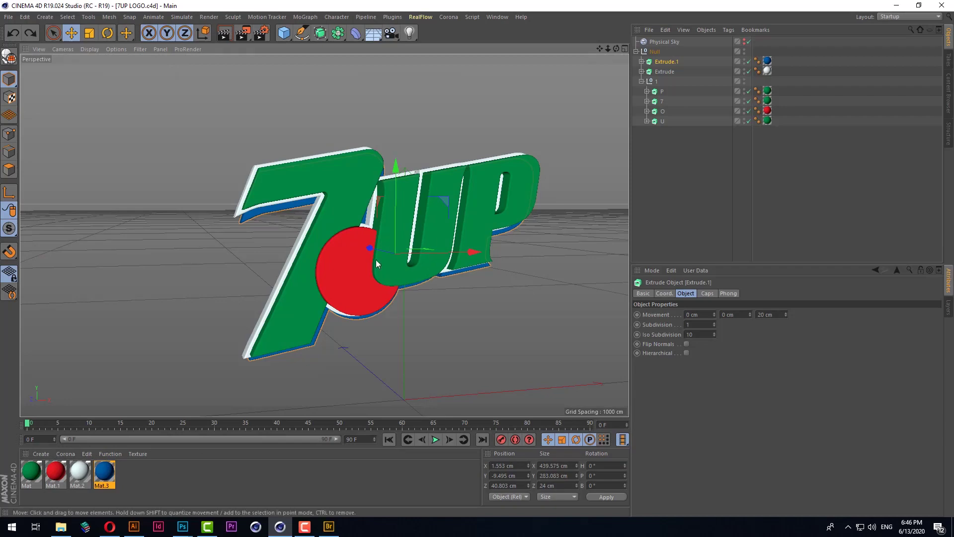
{"action": "mouse_move", "coordinate": [324, 214]}
{"action": "left_mouse_down", "text": "alt"}
{"action": "mouse_move", "coordinate": [380, 289]}
{"action": "mouse_move", "coordinate": [338, 270]}
{"action": "mouse_move", "coordinate": [419, 243]}
{"action": "mouse_move", "coordinate": [379, 286]}
{"action": "mouse_move", "coordinate": [353, 285]}
{"action": "mouse_move", "coordinate": [335, 258]}
{"action": "mouse_move", "coordinate": [374, 313]}
{"action": "left_mouse_up", "text": "alt"}
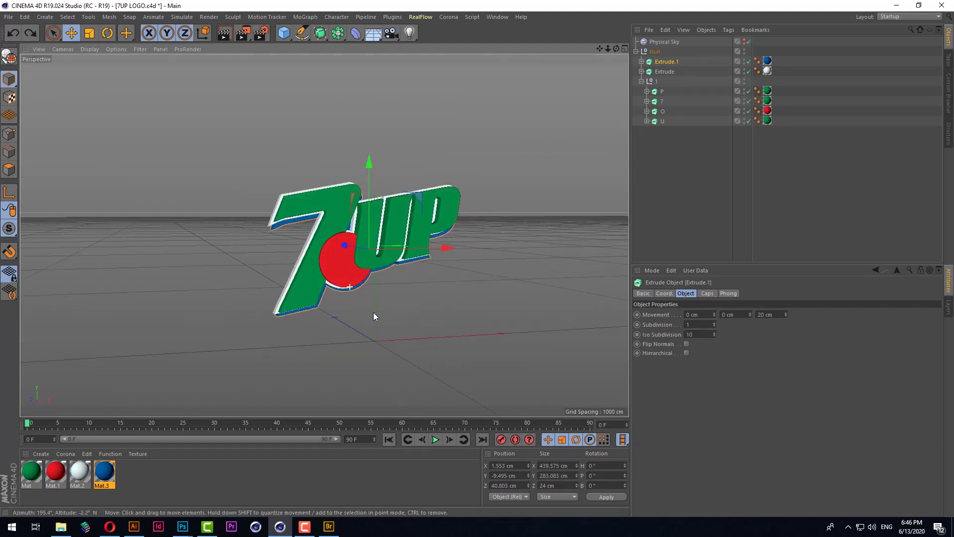
{"action": "left_click_drag", "start_coordinate": [372, 251], "coordinate": [373, 254], "text": "alt"}
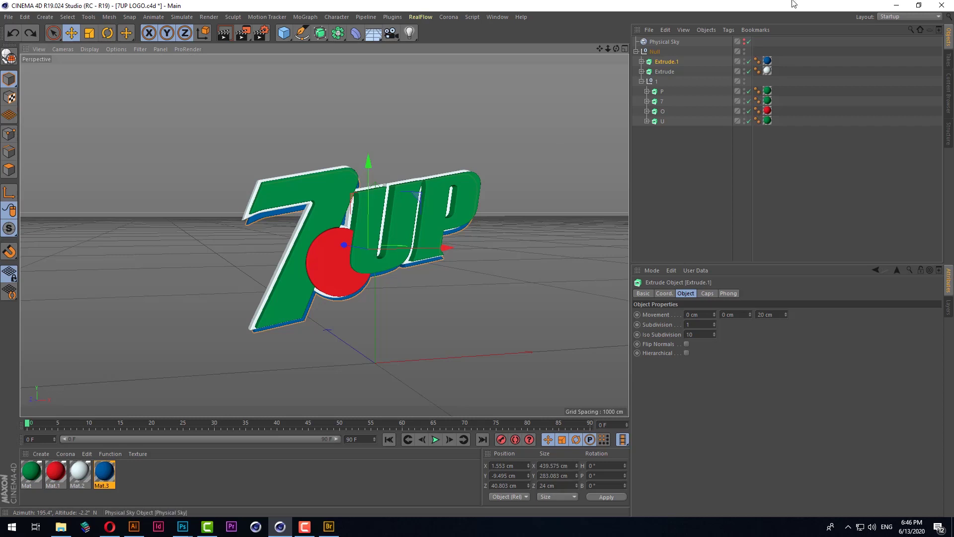
Step: Delete the Physical Sky object and save the scene again
{"action": "left_click", "coordinate": [636, 52]}
{"action": "left_click", "coordinate": [671, 41]}
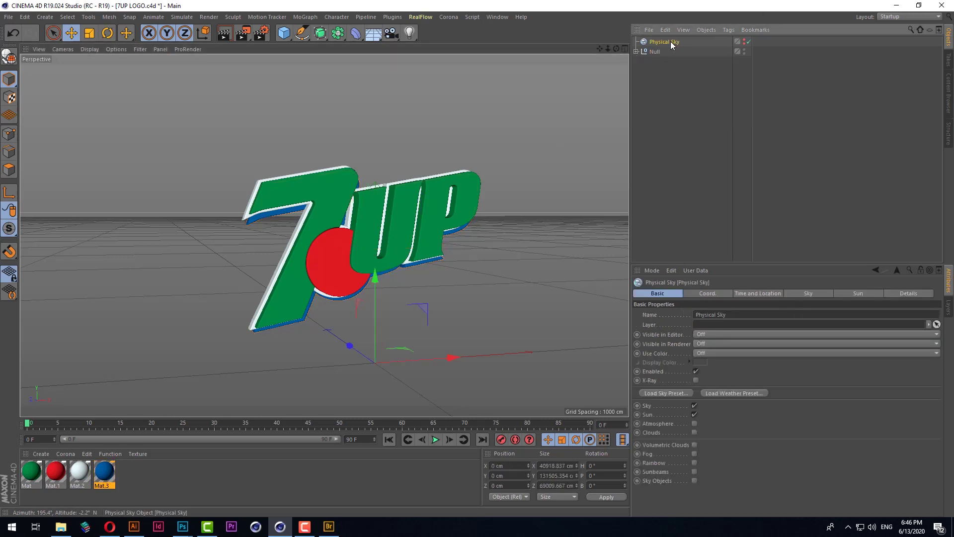
{"action": "key", "text": "Delete"}
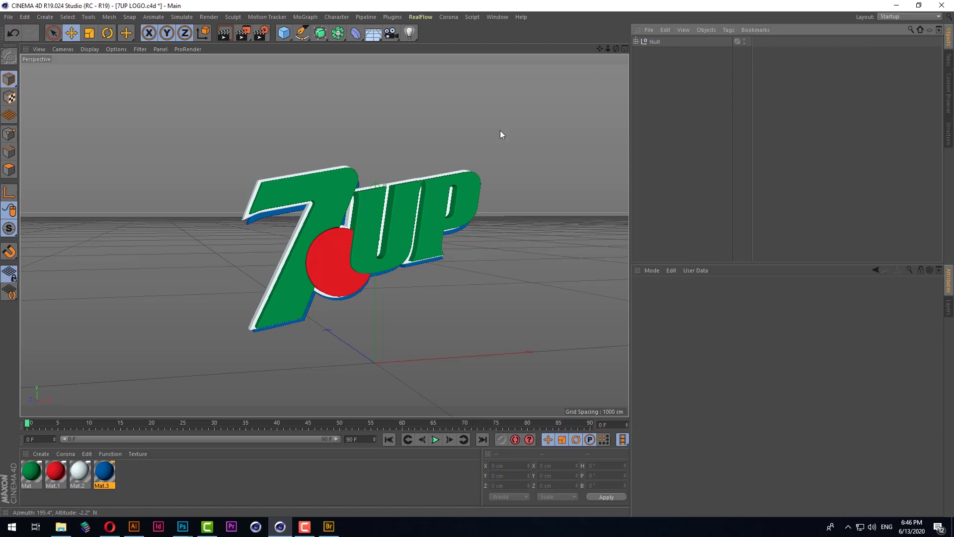
{"action": "scroll", "coordinate": [368, 308], "scroll_direction": "up", "scroll_amount": 3}
{"action": "scroll", "coordinate": [369, 319], "scroll_direction": "up", "scroll_amount": 3}
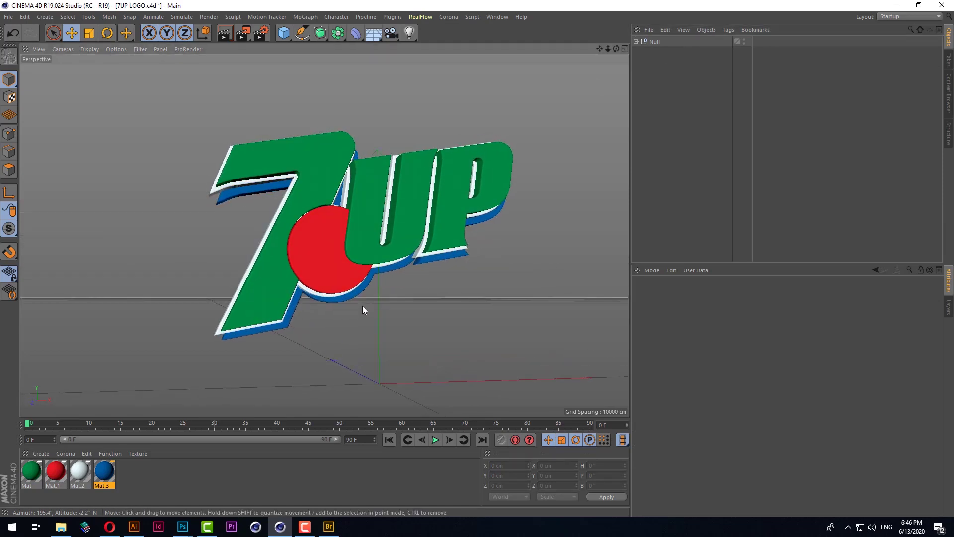
{"action": "key", "text": "ctrl+s"}
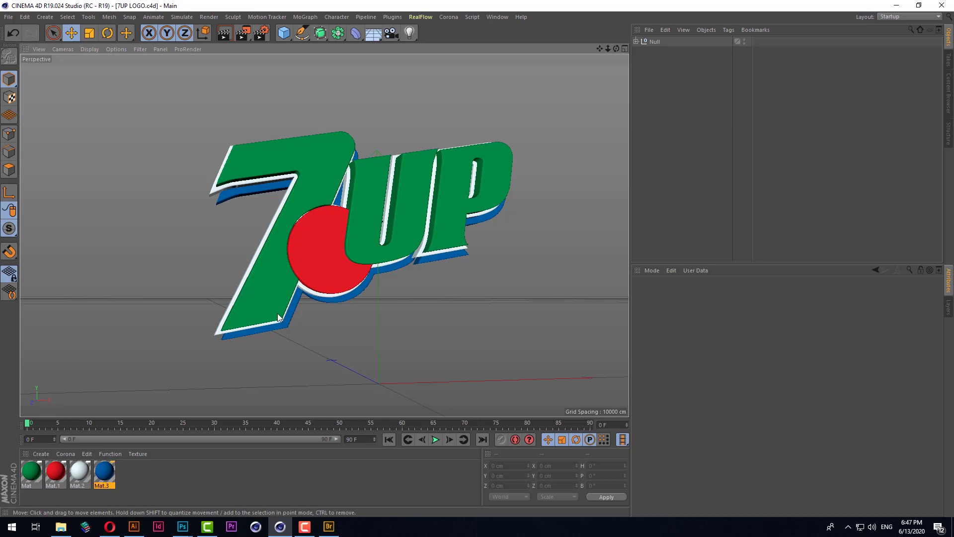
Step: Create a new material, Mat.4, and open it in the Material Editor
{"action": "scroll", "coordinate": [296, 304], "scroll_direction": "down", "scroll_amount": 2}
{"action": "mouse_move", "coordinate": [296, 303]}
{"action": "left_mouse_down", "text": "alt"}
{"action": "mouse_move", "coordinate": [310, 352]}
{"action": "mouse_move", "coordinate": [310, 316]}
{"action": "left_mouse_up", "text": "alt"}
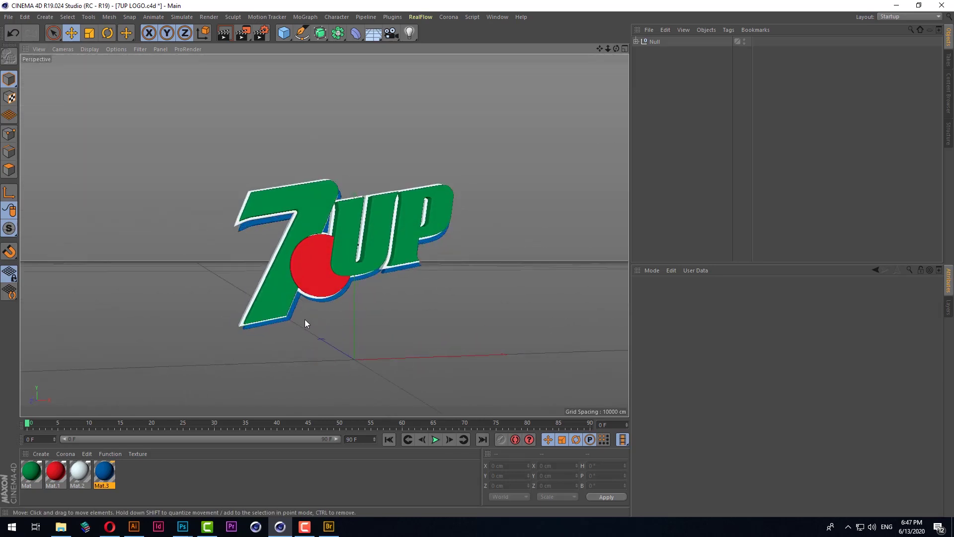
{"action": "scroll", "coordinate": [305, 320], "scroll_direction": "up", "scroll_amount": 2}
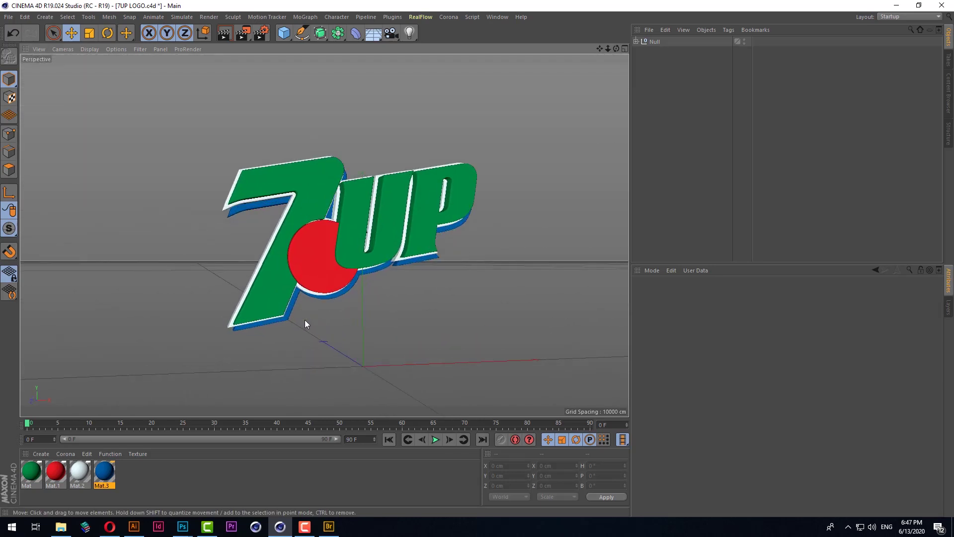
{"action": "double_click", "coordinate": [165, 479]}
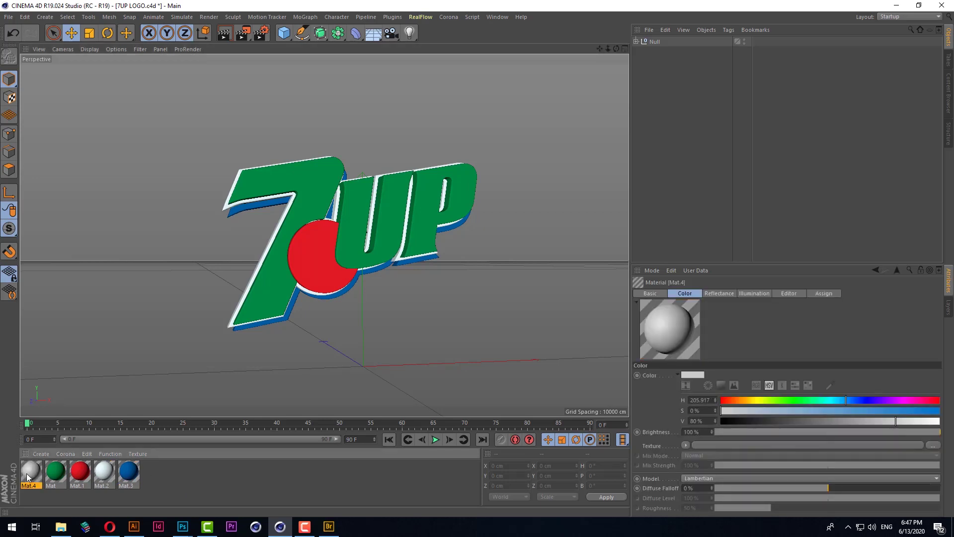
{"action": "double_click", "coordinate": [27, 475]}
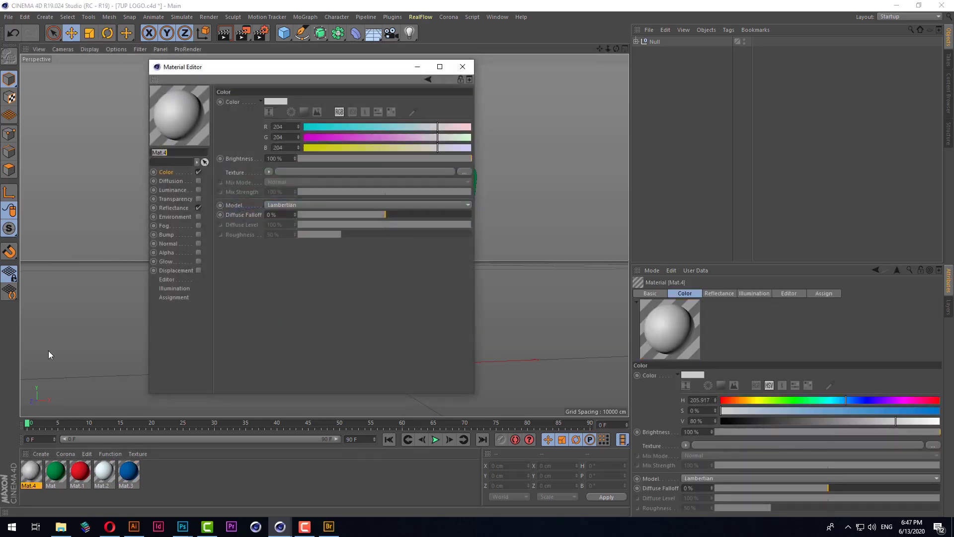
Step: Browse for Mat.4's colour texture and preview the Mockup-2 and Mockup-3 building photos
{"action": "left_click", "coordinate": [460, 174]}
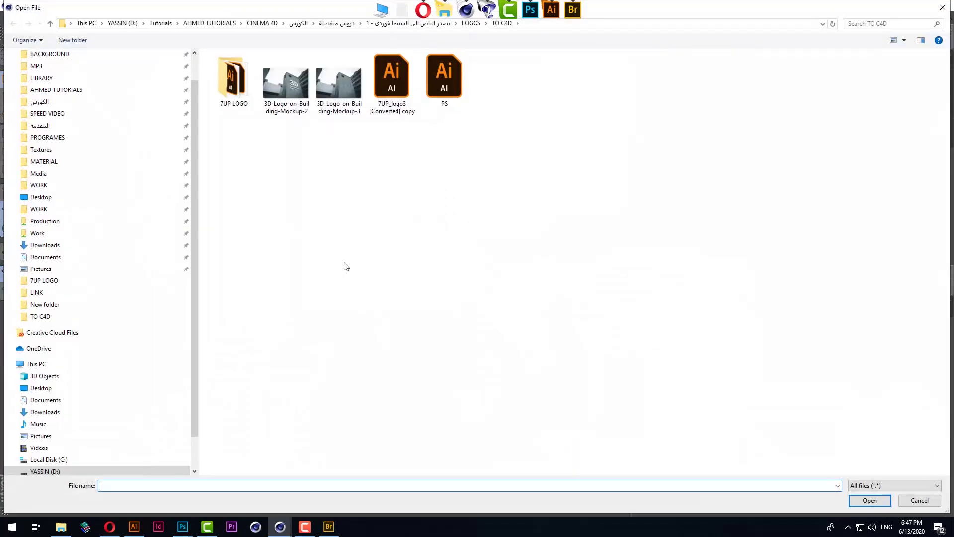
{"action": "left_click", "coordinate": [295, 102]}
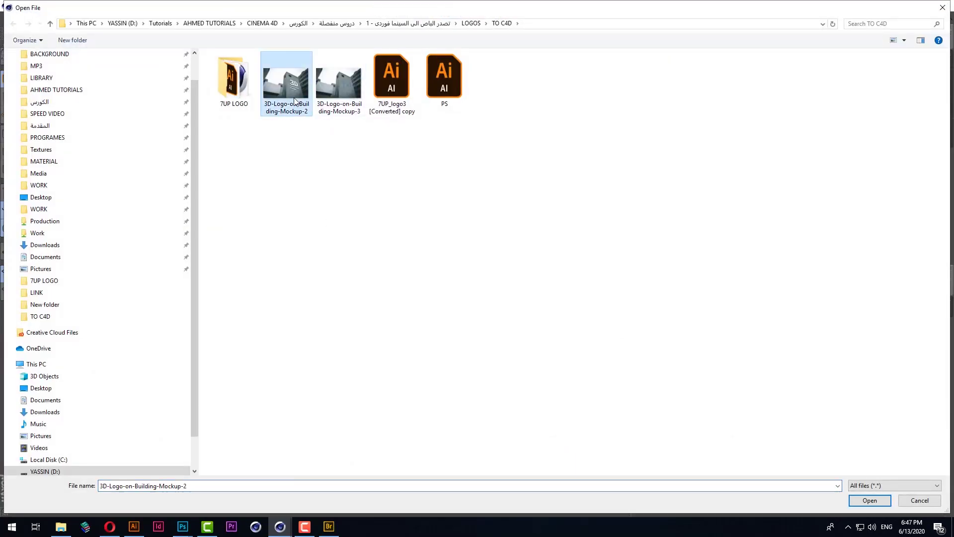
{"action": "right_click", "coordinate": [295, 101]}
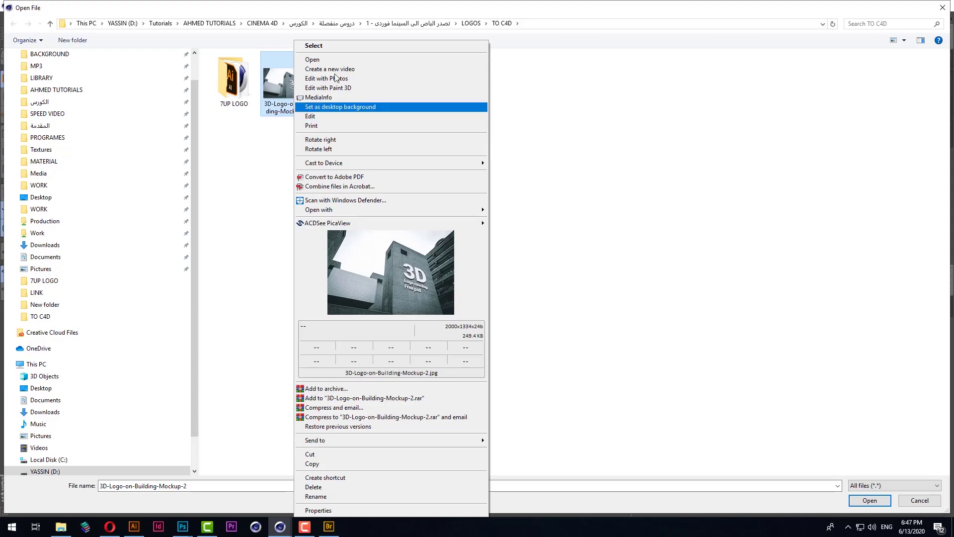
{"action": "left_click", "coordinate": [324, 60]}
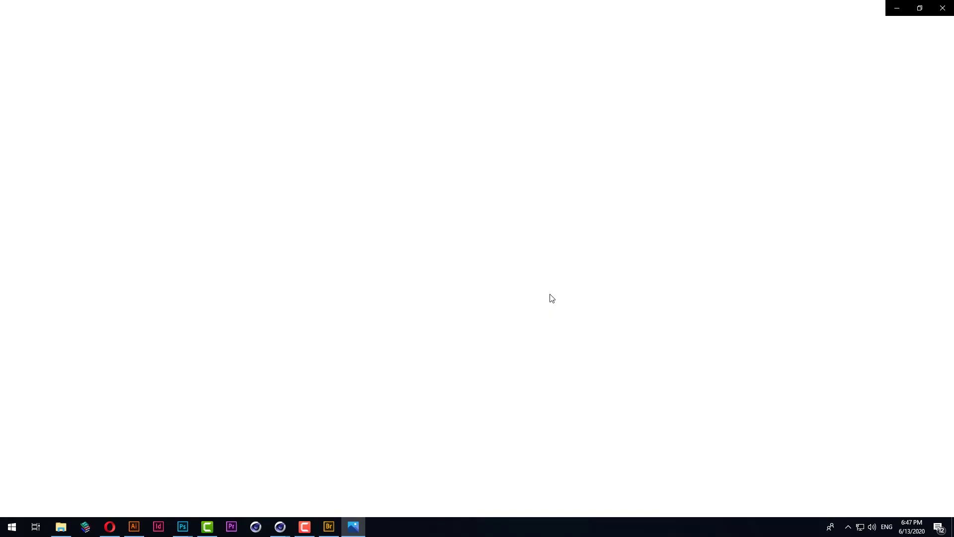
{"action": "key", "text": "Right"}
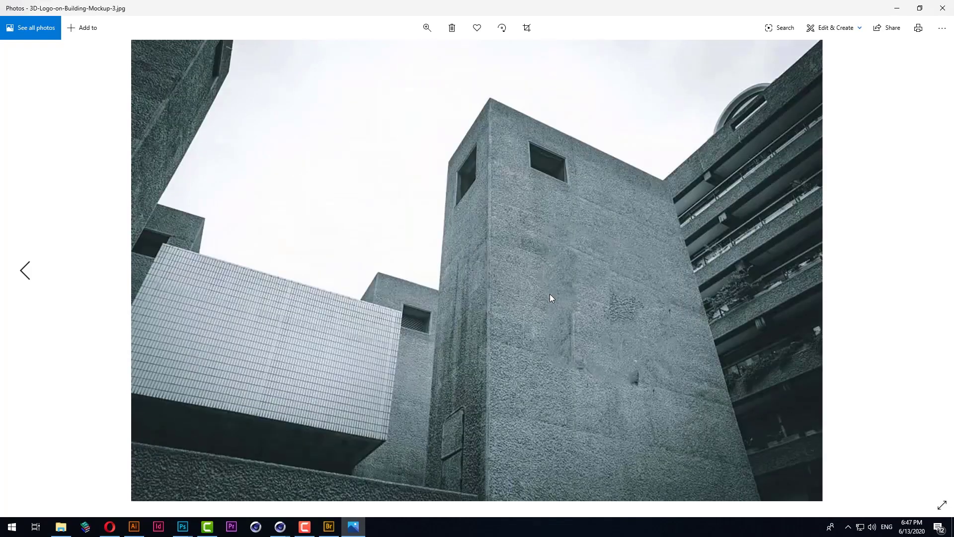
{"action": "left_click", "coordinate": [942, 8]}
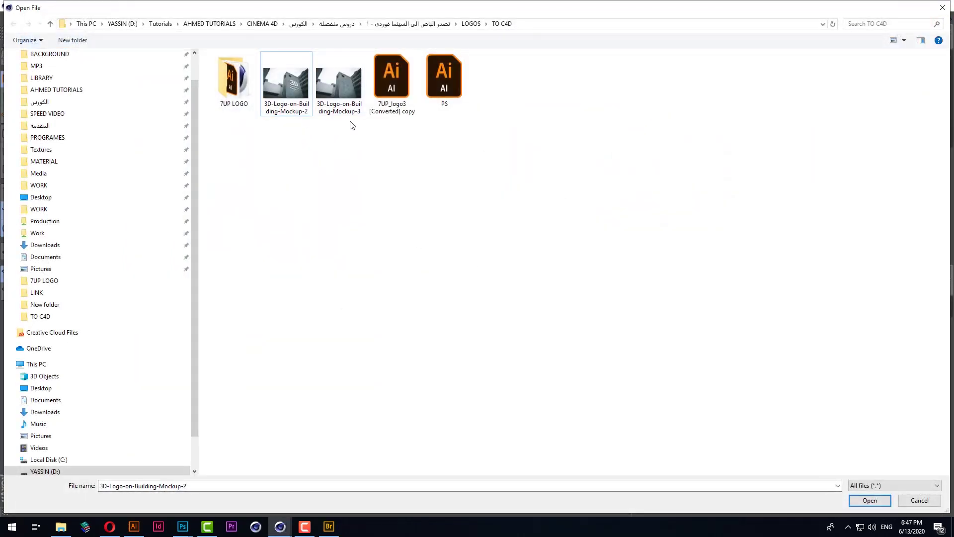
Step: Load the Mockup-3 photo as Mat.4's colour texture without copying it into the project
{"action": "double_click", "coordinate": [352, 100]}
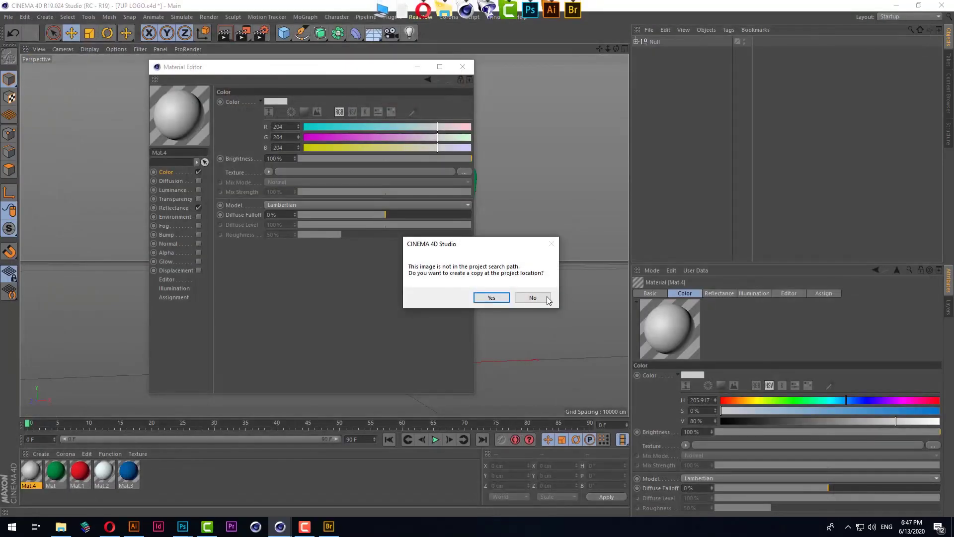
{"action": "left_click", "coordinate": [547, 297]}
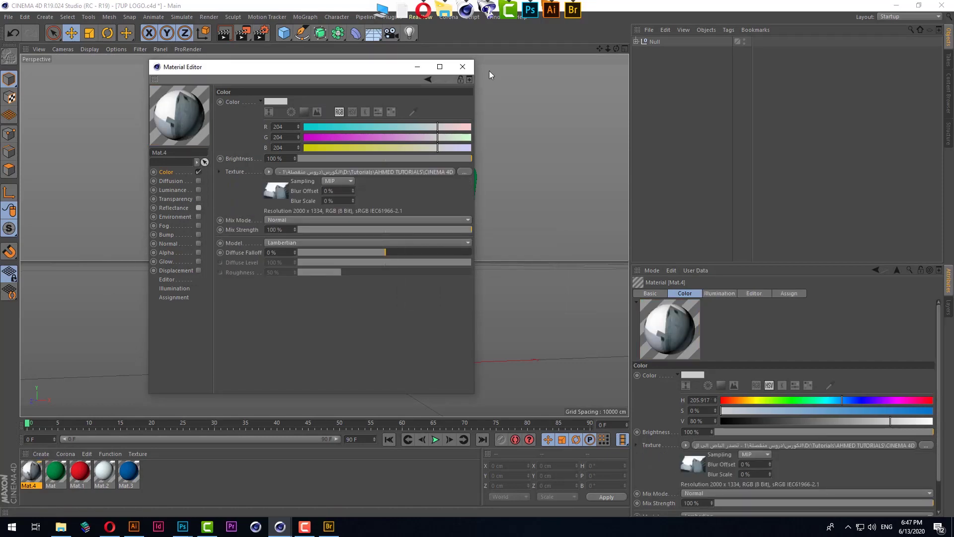
{"action": "mouse_move", "coordinate": [368, 66]}
{"action": "left_mouse_down"}
{"action": "mouse_move", "coordinate": [751, 111]}
{"action": "mouse_move", "coordinate": [707, 106]}
{"action": "left_mouse_up"}
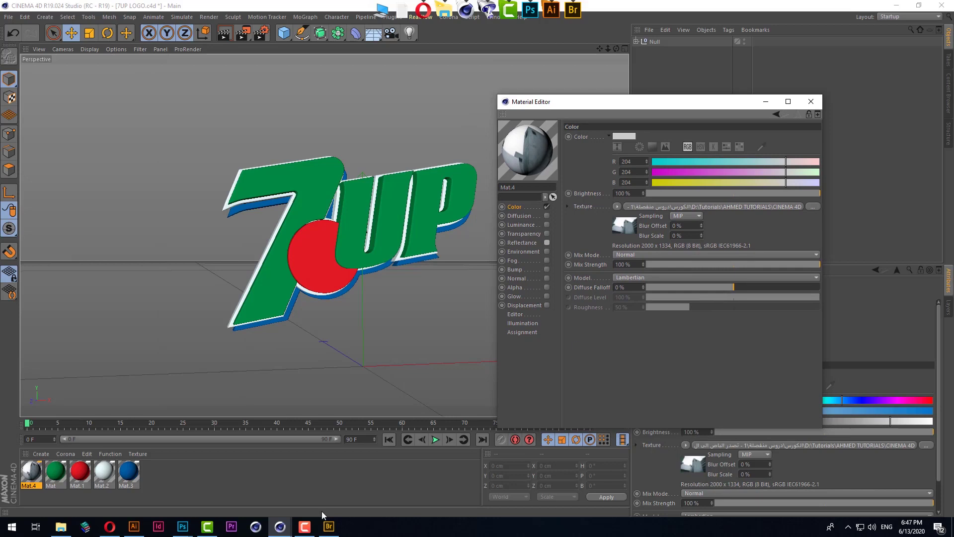
{"action": "left_click", "coordinate": [310, 526]}
{"action": "left_click", "coordinate": [308, 529]}
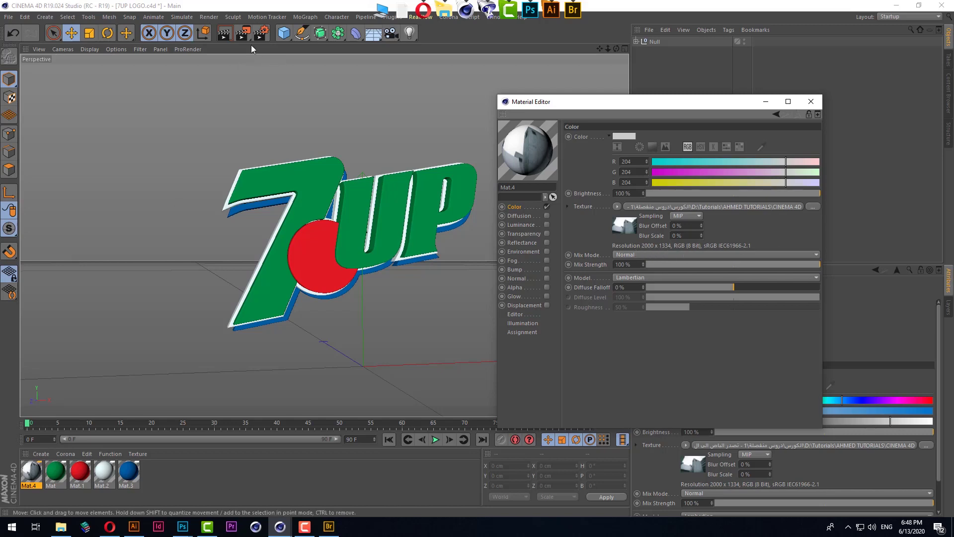
Step: Set the render output width to 2000 and height to 1334 pixels
{"action": "left_click", "coordinate": [262, 35]}
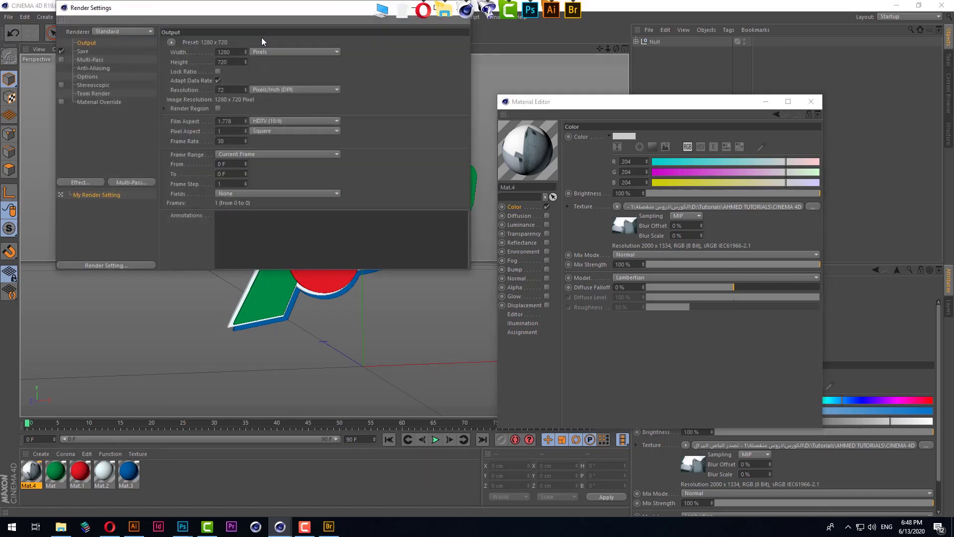
{"action": "left_click", "coordinate": [225, 52]}
{"action": "type", "text": "2000"}
{"action": "left_click", "coordinate": [229, 62]}
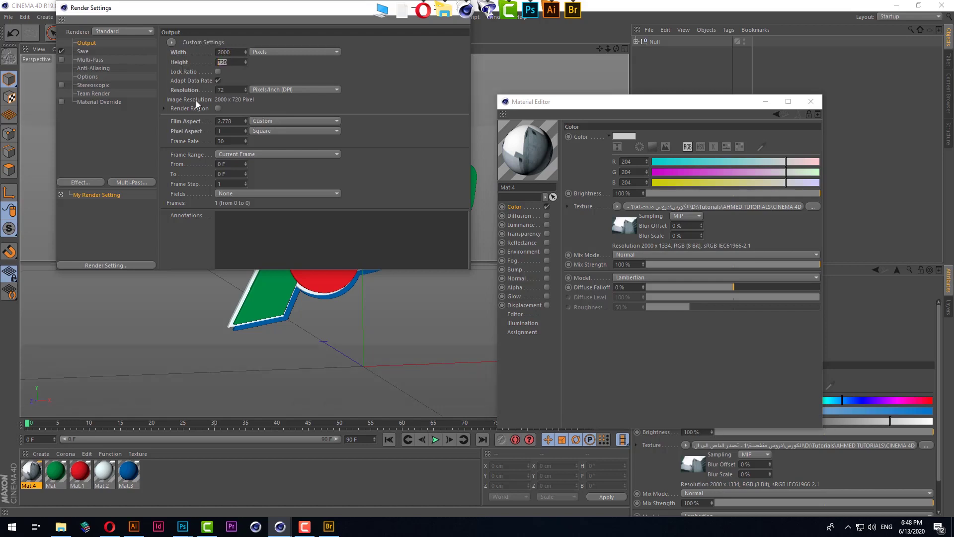
{"action": "type", "text": "1334"}
{"action": "left_click_drag", "start_coordinate": [459, 11], "coordinate": [440, 80]}
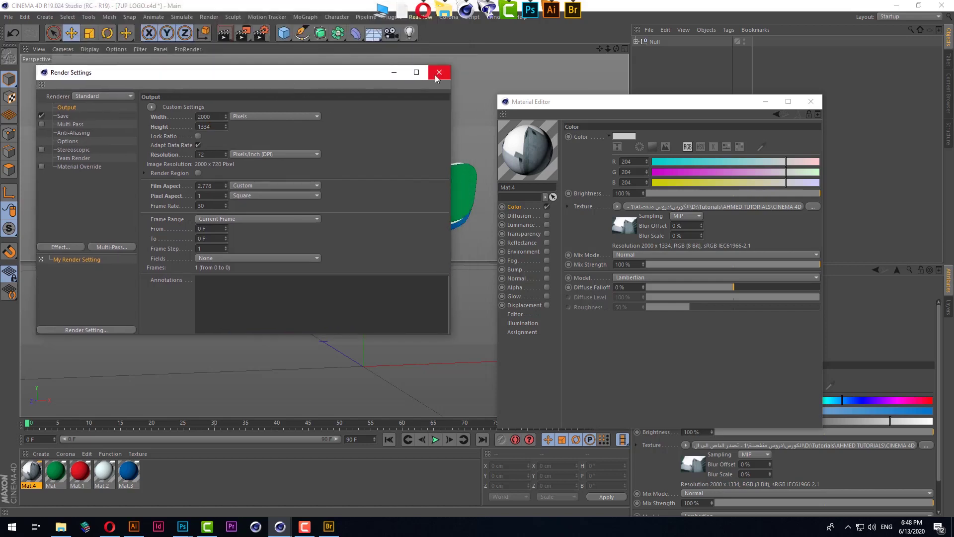
{"action": "left_click", "coordinate": [440, 79]}
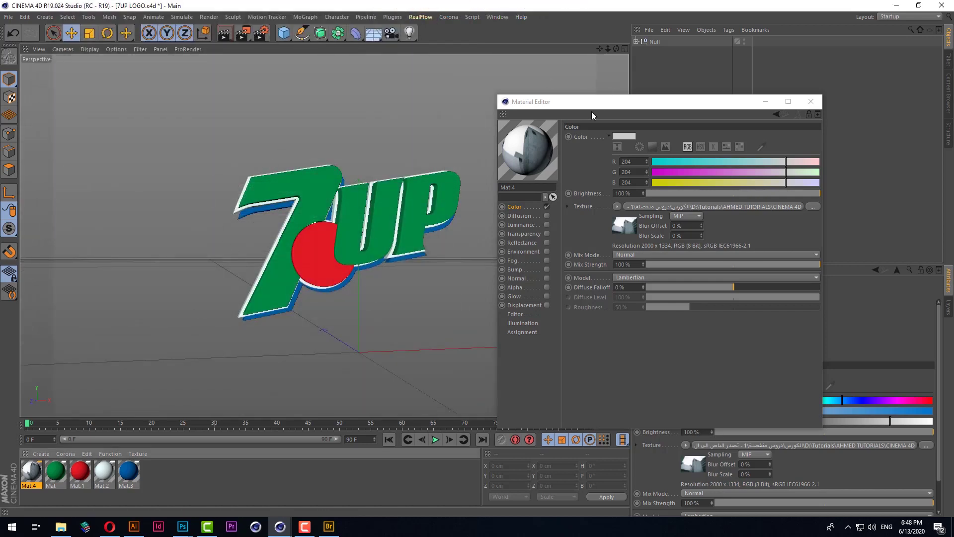
Step: Add a Background object and apply Mat.4 to it, showing the building photo
{"action": "left_click_drag", "start_coordinate": [614, 105], "coordinate": [779, 124]}
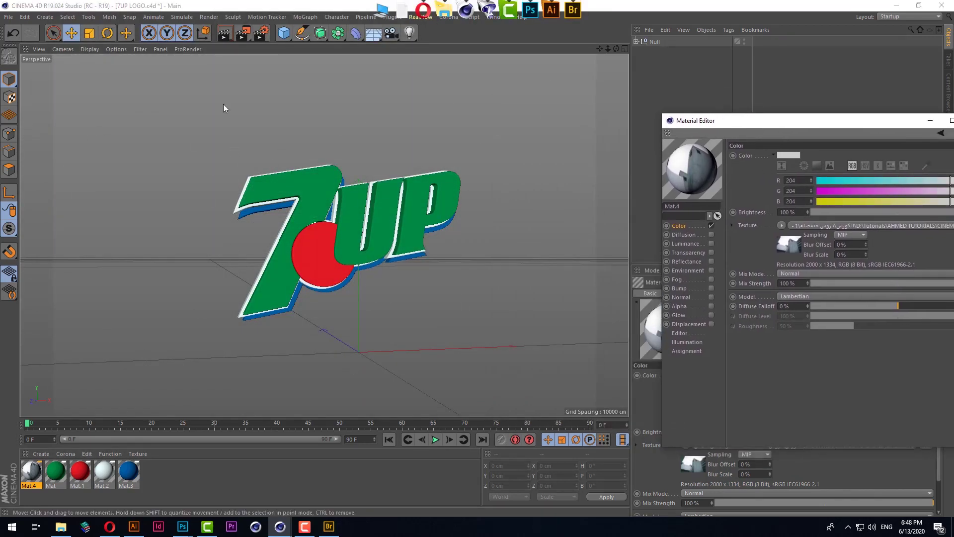
{"action": "left_click_drag", "start_coordinate": [739, 123], "coordinate": [493, 120]}
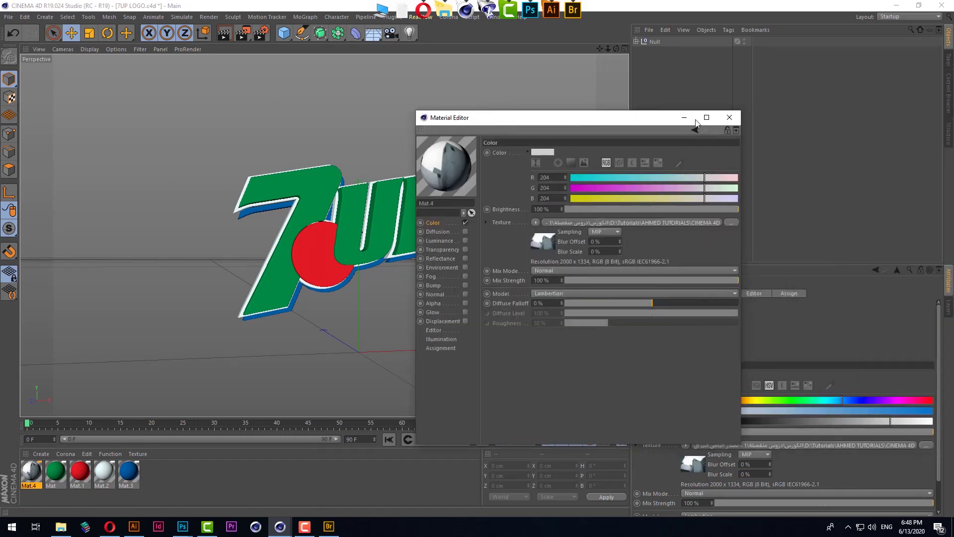
{"action": "left_click", "coordinate": [723, 121]}
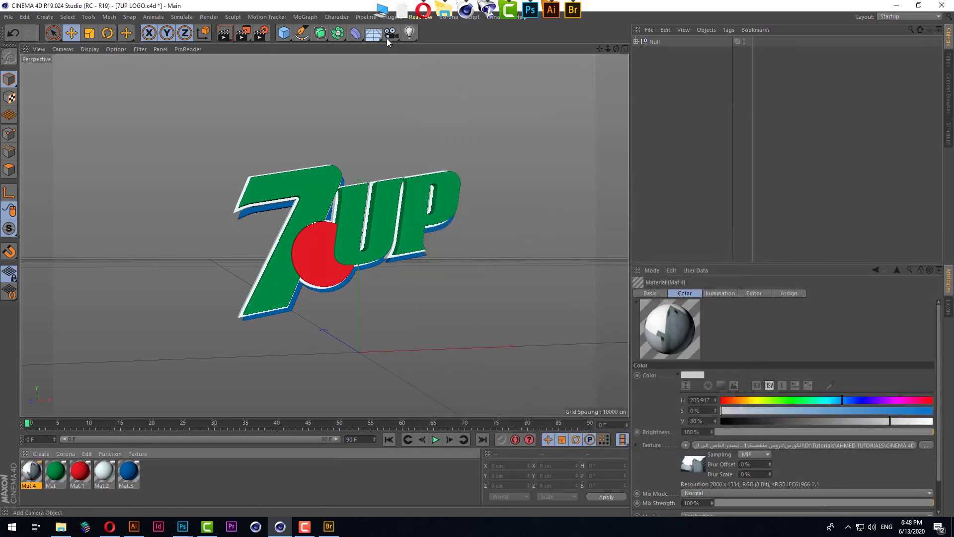
{"action": "left_click", "coordinate": [373, 34]}
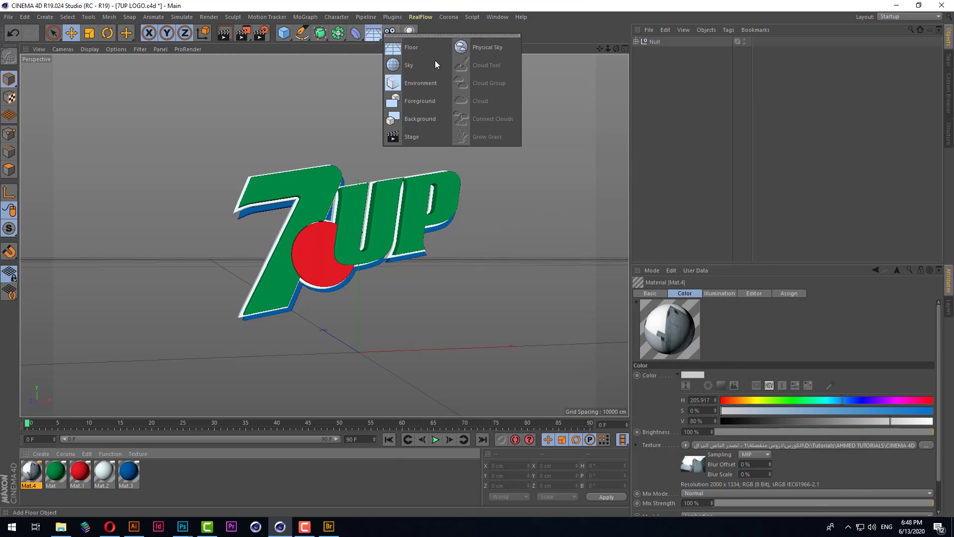
{"action": "left_click", "coordinate": [436, 119]}
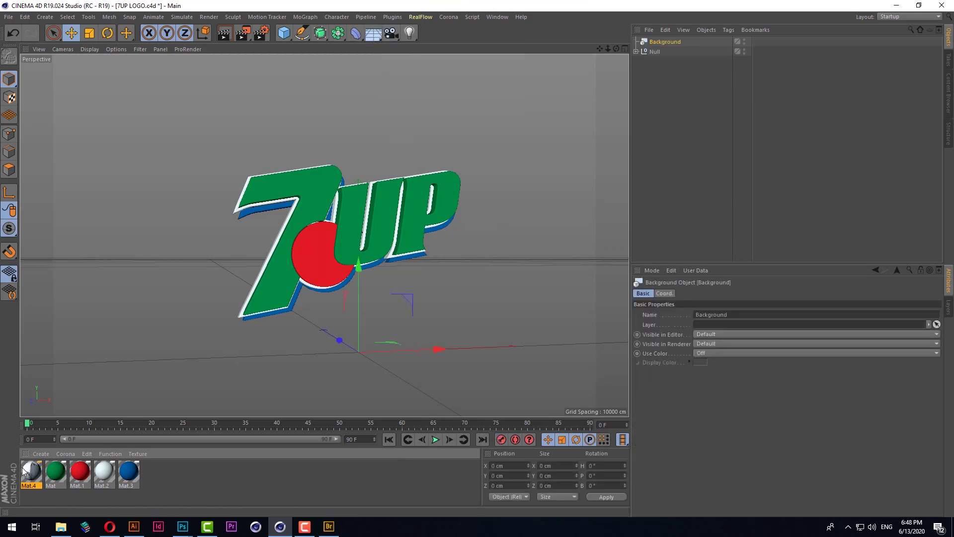
{"action": "left_click_drag", "start_coordinate": [654, 42], "coordinate": [659, 44]}
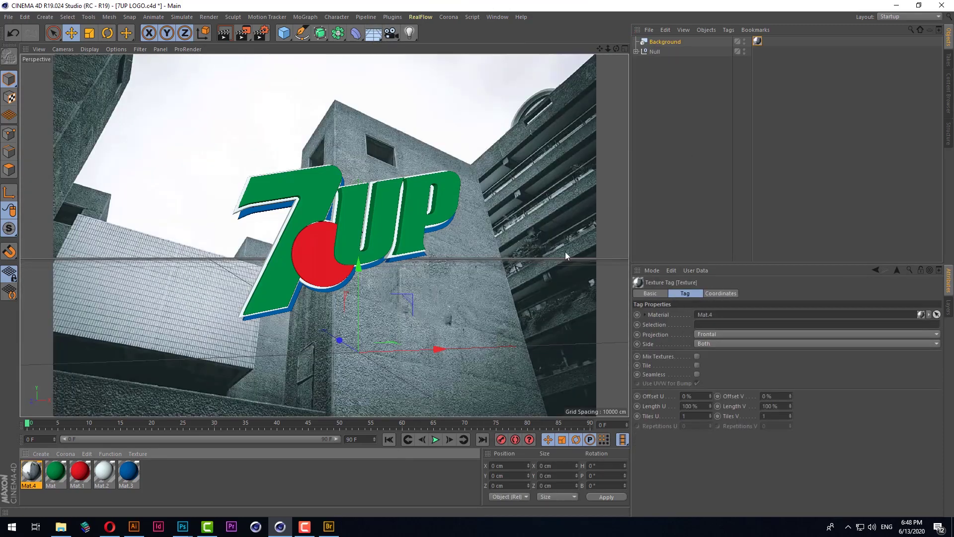
{"action": "left_click", "coordinate": [654, 52]}
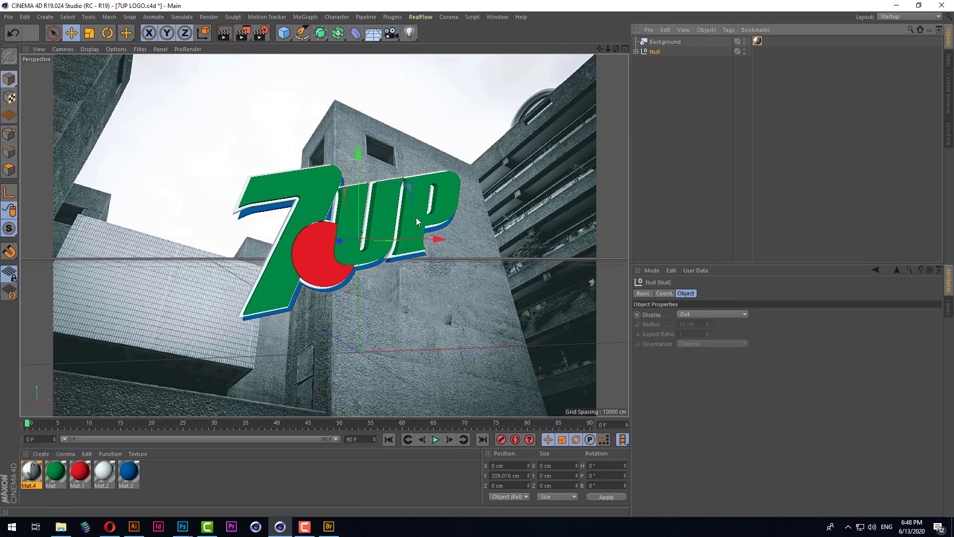
Step: Add a camera with its heading and pitch rotations set to 0°
{"action": "left_click_drag", "start_coordinate": [392, 34], "coordinate": [423, 47]}
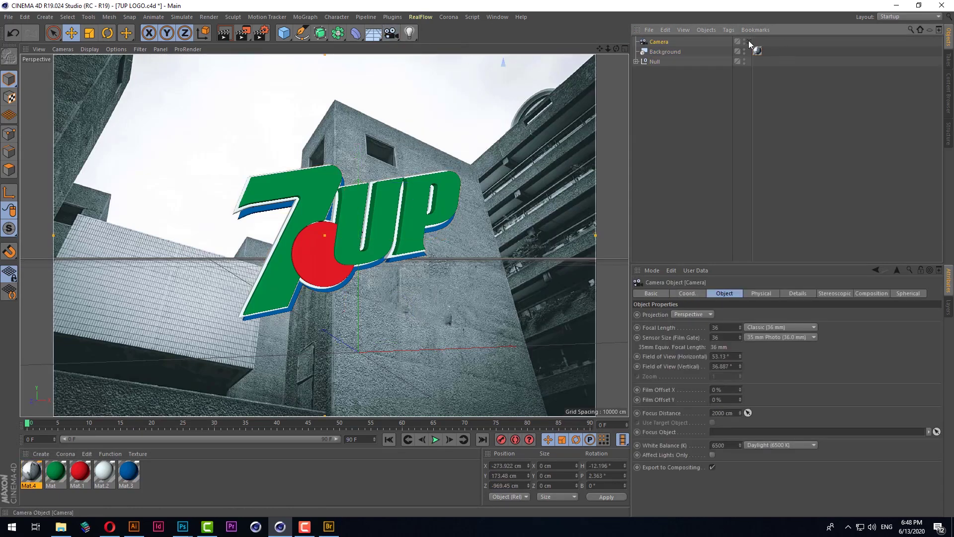
{"action": "left_click", "coordinate": [688, 295]}
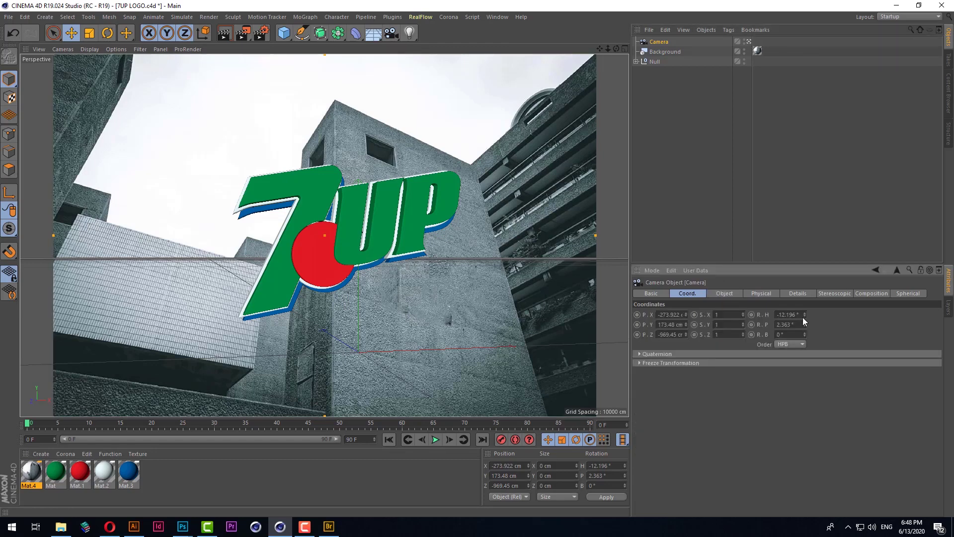
{"action": "type", "text": "0"}
{"action": "key", "text": "Tab"}
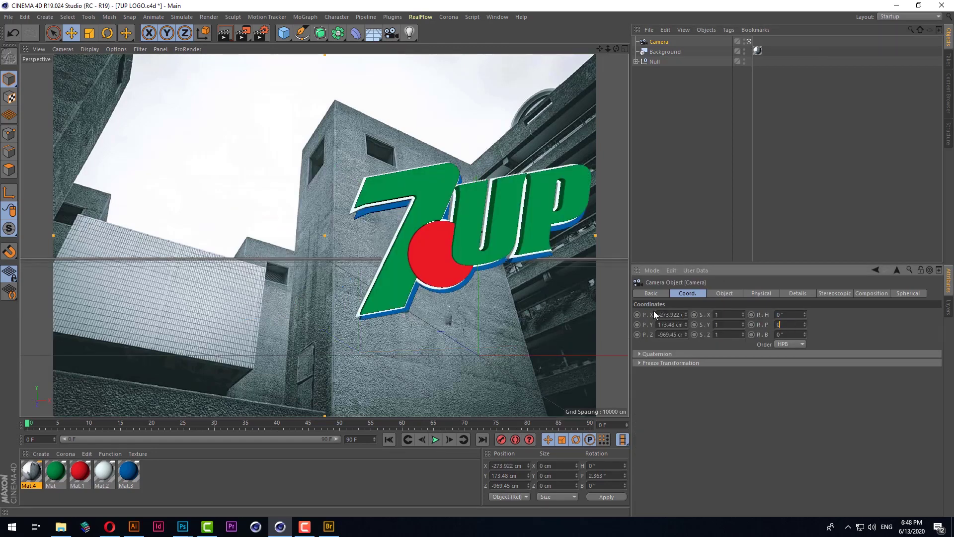
{"action": "type", "text": "0"}
{"action": "key", "text": "Tab"}
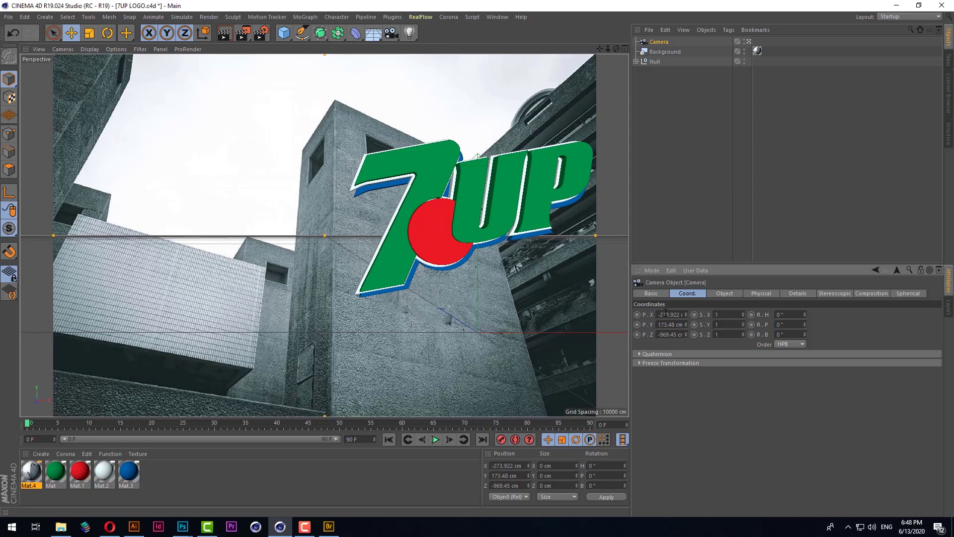
Step: Hide the 7UP logo's Null and turn off the viewport grid
{"action": "left_click", "coordinate": [642, 94]}
{"action": "left_click", "coordinate": [645, 61]}
{"action": "left_click_drag", "start_coordinate": [562, 216], "coordinate": [519, 216]}
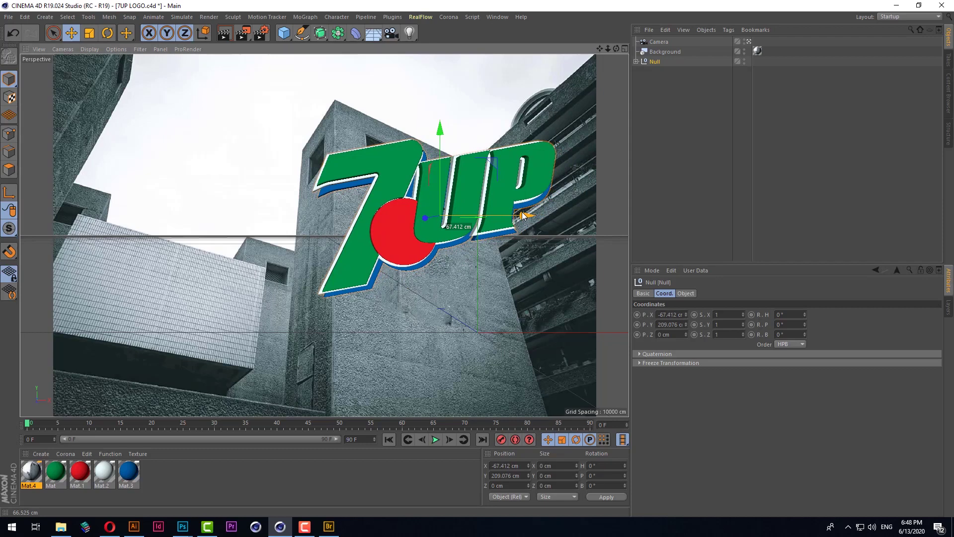
{"action": "left_click", "coordinate": [744, 61]}
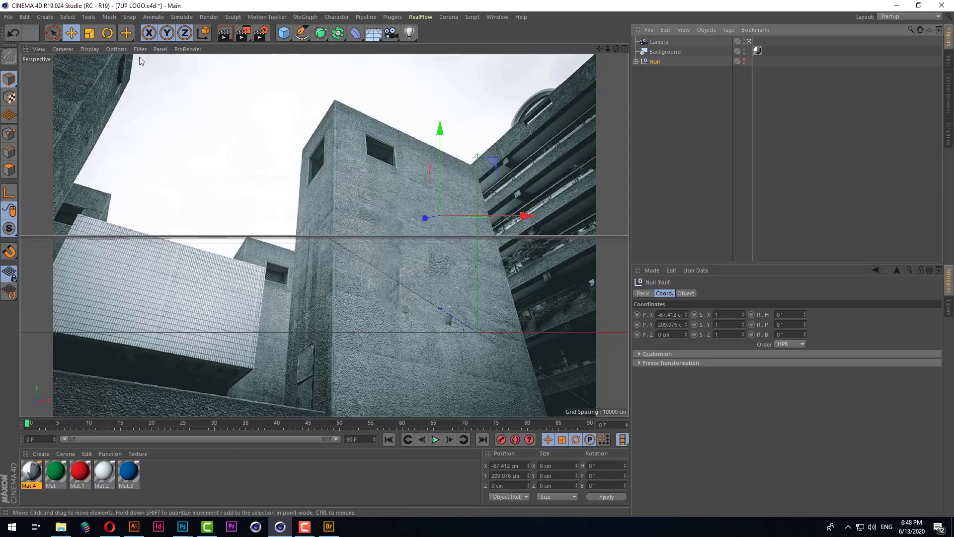
{"action": "left_click", "coordinate": [158, 50]}
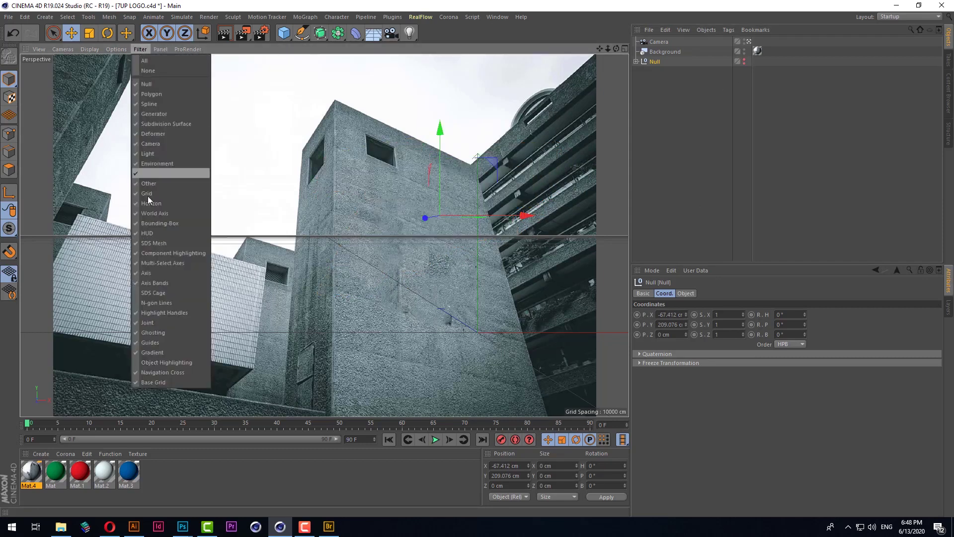
{"action": "left_click", "coordinate": [149, 194]}
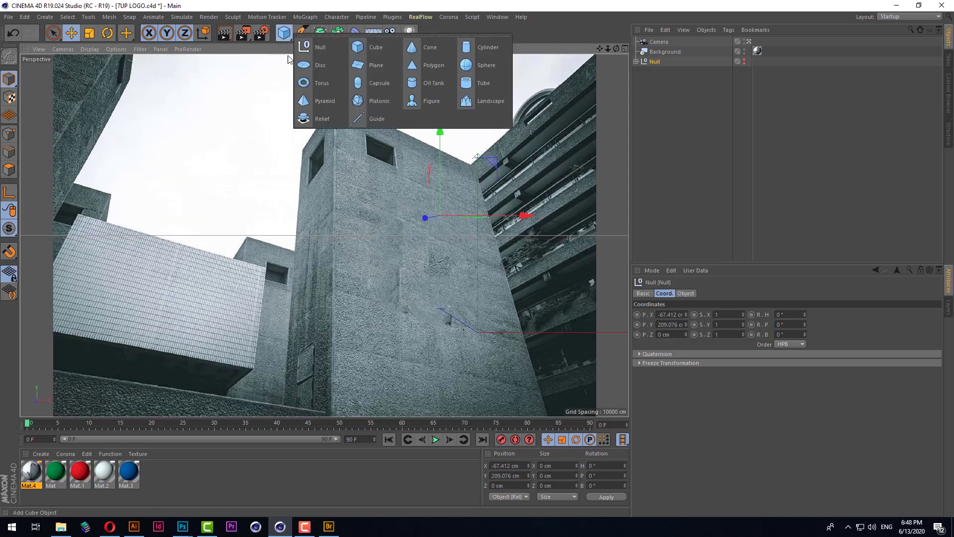
Step: Add a Plane, raise it, and tilt it upright to match the tower
{"action": "left_click_drag", "start_coordinate": [284, 33], "coordinate": [381, 64]}
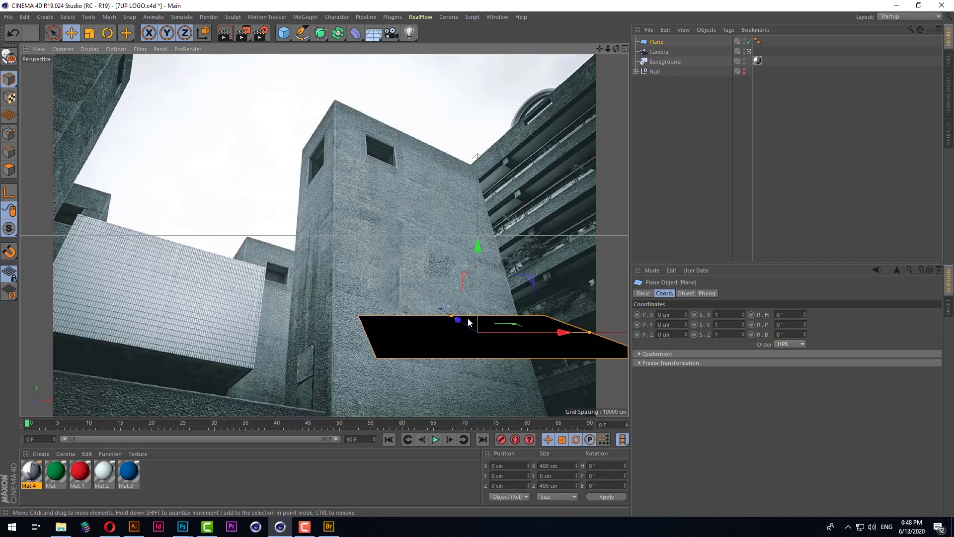
{"action": "left_click_drag", "start_coordinate": [532, 327], "coordinate": [481, 328]}
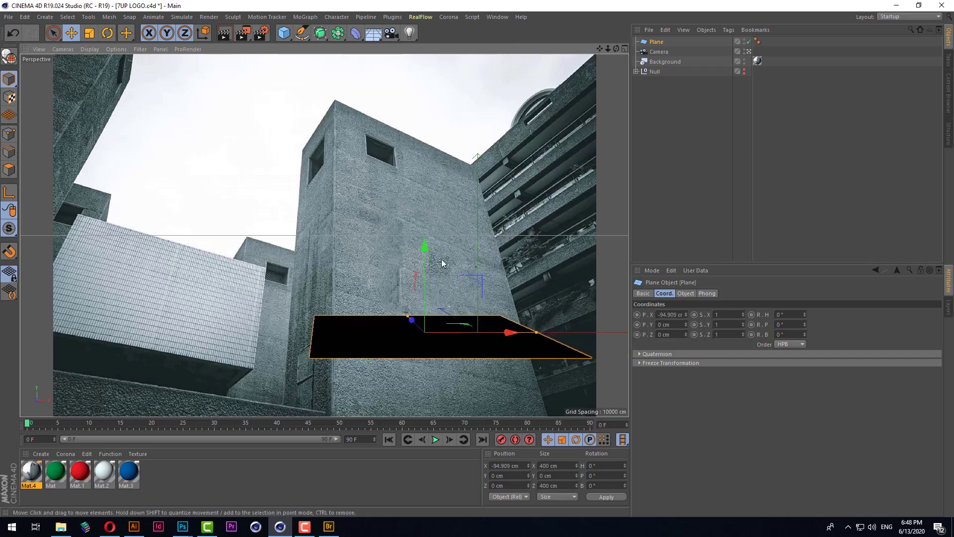
{"action": "left_click_drag", "start_coordinate": [431, 252], "coordinate": [407, 195]}
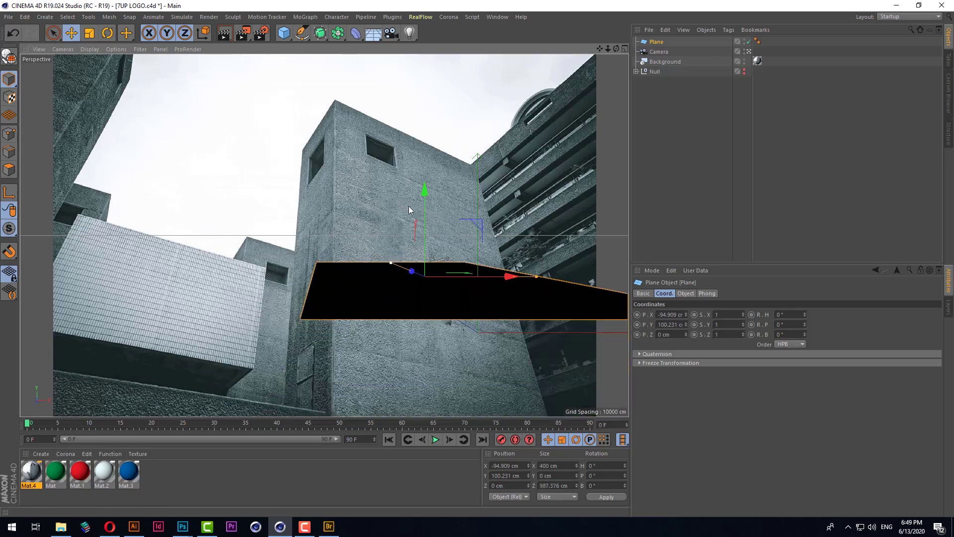
{"action": "left_click_drag", "start_coordinate": [407, 193], "coordinate": [409, 233]}
{"action": "key", "text": "r"}
{"action": "left_click_drag", "start_coordinate": [439, 267], "coordinate": [438, 323]}
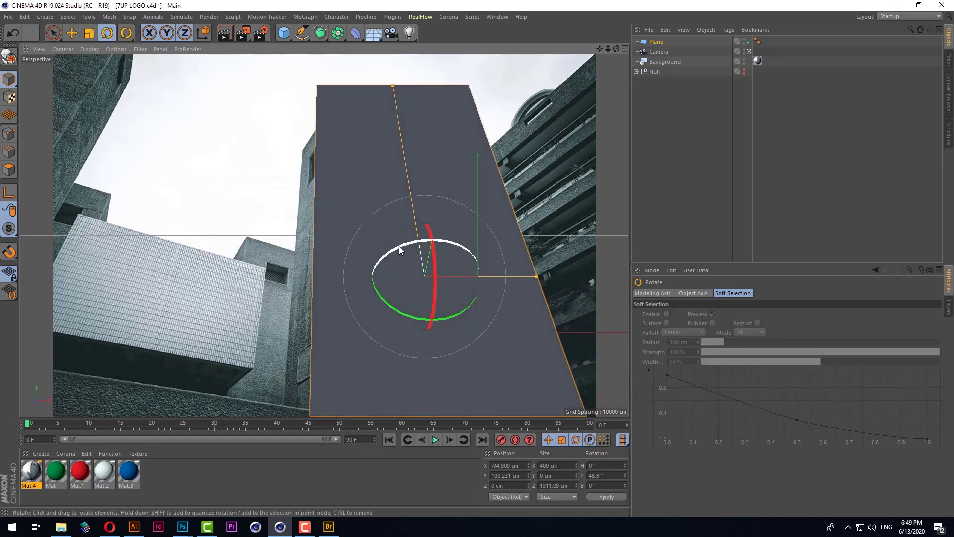
{"action": "left_click_drag", "start_coordinate": [400, 246], "coordinate": [418, 250]}
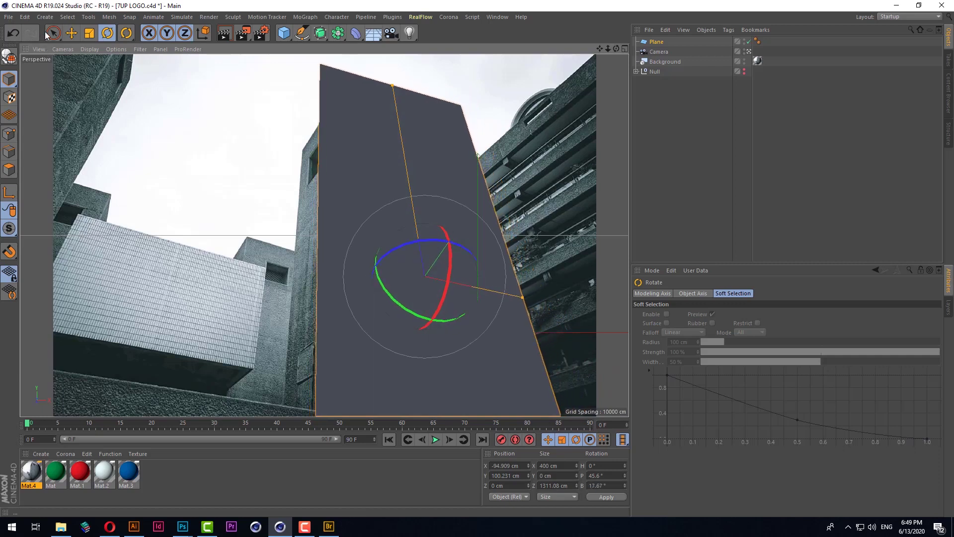
{"action": "key", "text": "space"}
Step: Resize and re-angle the plane to span the tower face from top to base
{"action": "left_click_drag", "start_coordinate": [395, 86], "coordinate": [410, 191]}
{"action": "left_click_drag", "start_coordinate": [423, 226], "coordinate": [413, 175]}
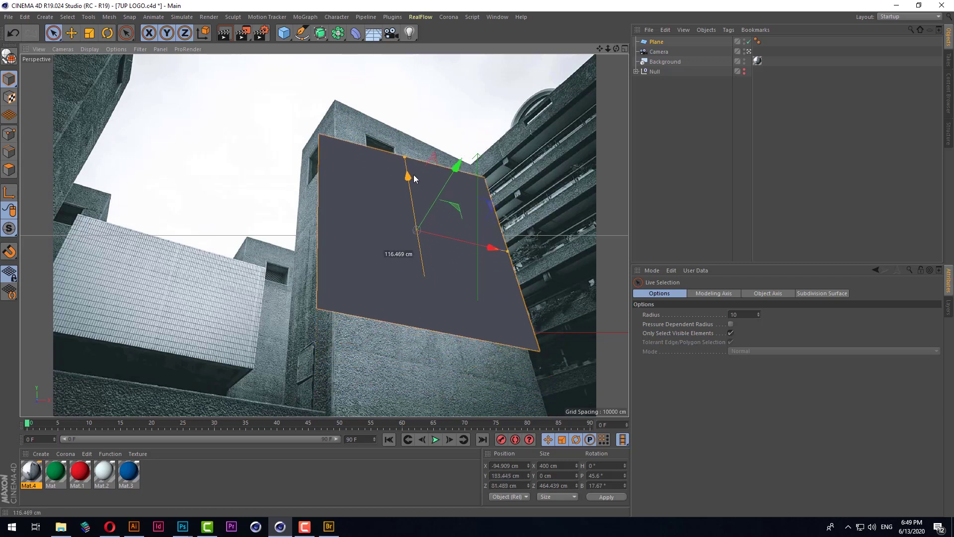
{"action": "left_click", "coordinate": [107, 33]}
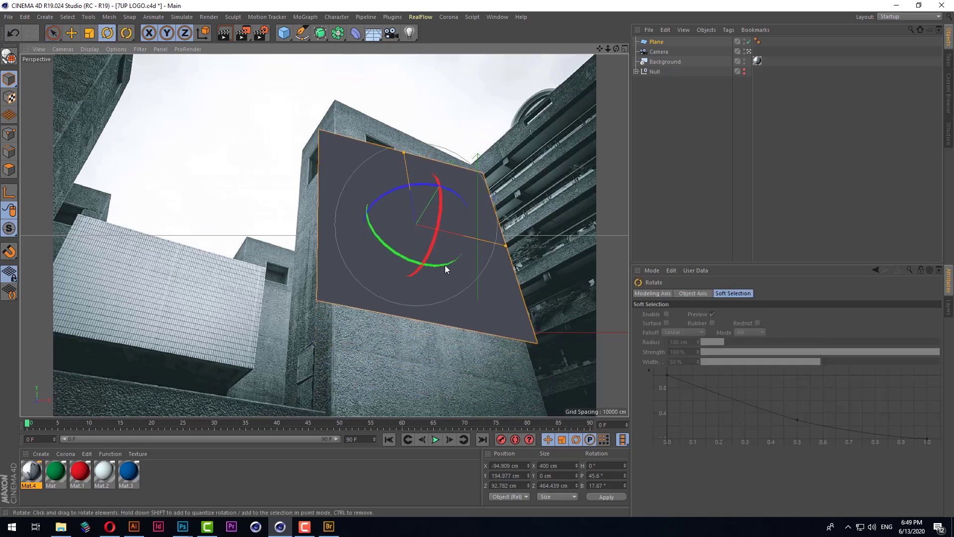
{"action": "left_click_drag", "start_coordinate": [447, 267], "coordinate": [438, 264]}
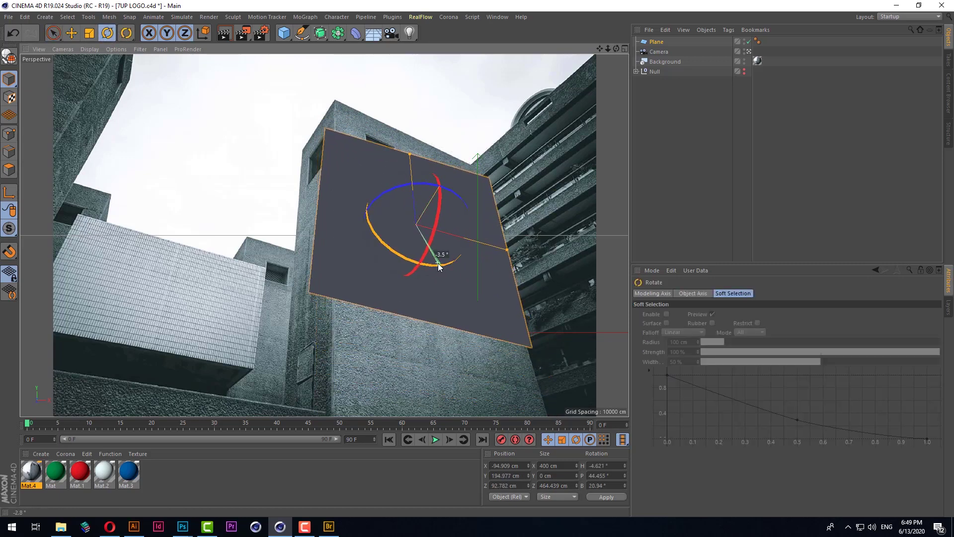
{"action": "left_click", "coordinate": [53, 33]}
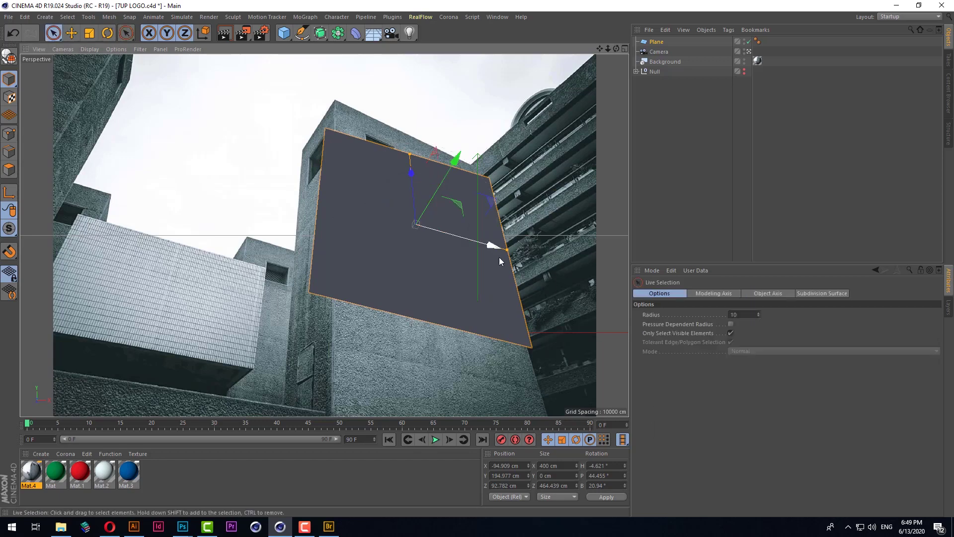
{"action": "left_click_drag", "start_coordinate": [506, 249], "coordinate": [498, 253]}
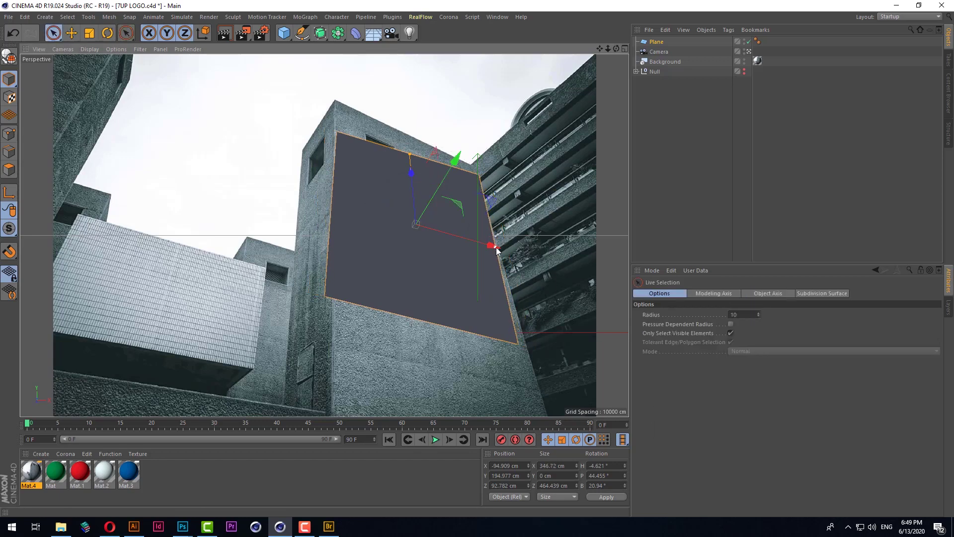
{"action": "left_click_drag", "start_coordinate": [410, 154], "coordinate": [406, 116]}
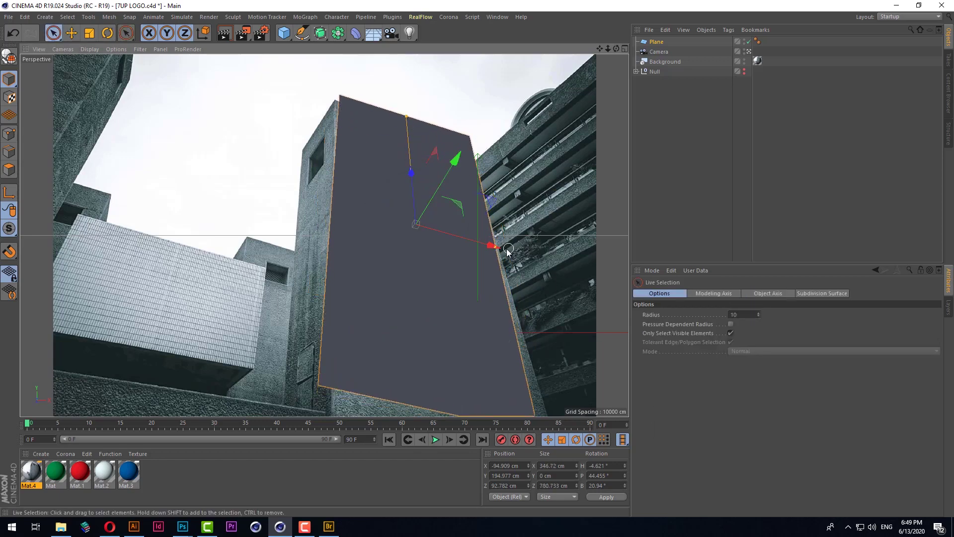
{"action": "left_click_drag", "start_coordinate": [497, 247], "coordinate": [516, 252]}
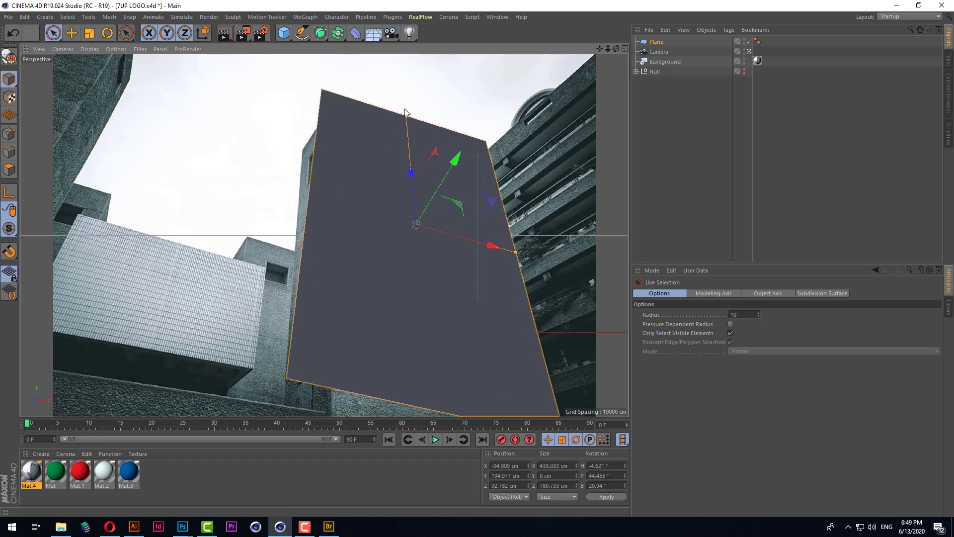
{"action": "left_click_drag", "start_coordinate": [411, 172], "coordinate": [417, 227]}
Step: Fine-tune the plane's width, tilt and position to the tower's edges, then render a preview
{"action": "key", "text": "r"}
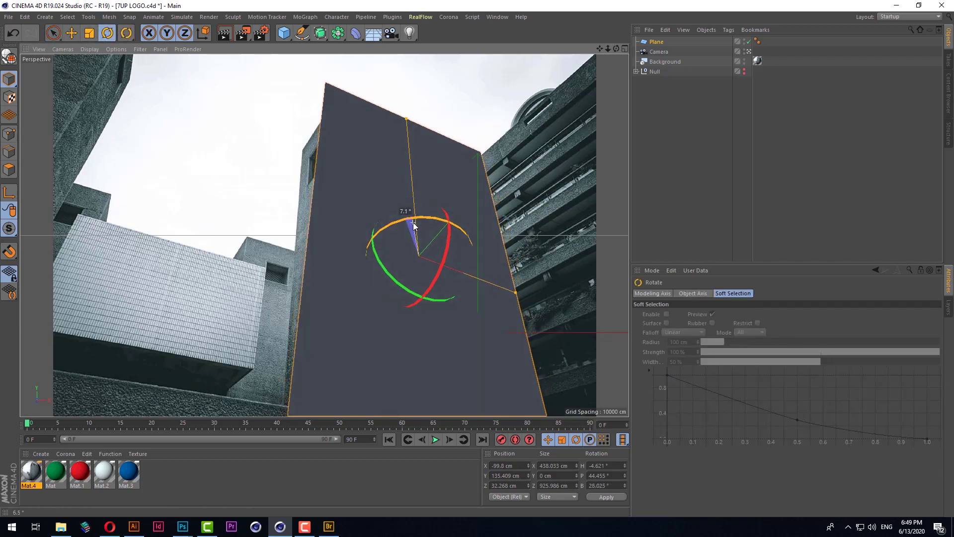
{"action": "left_click", "coordinate": [53, 33]}
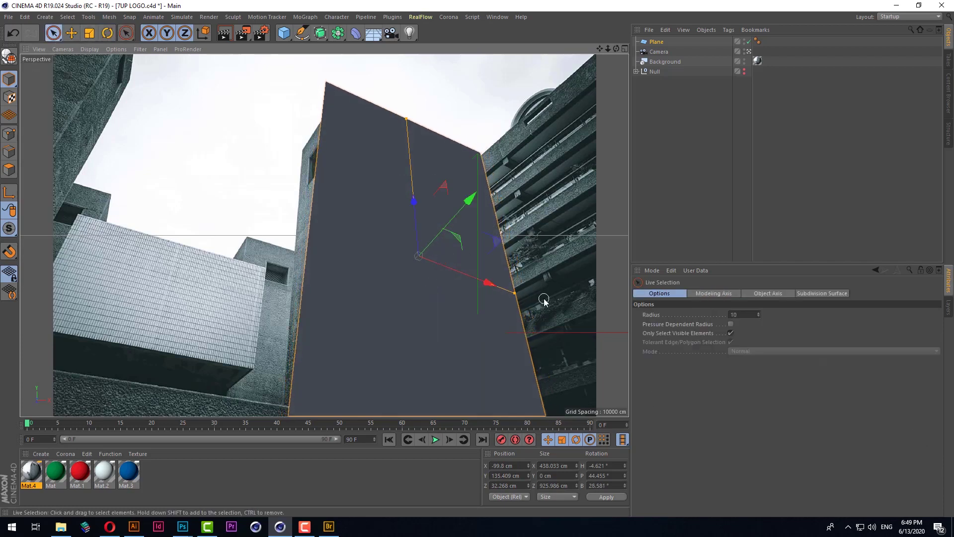
{"action": "left_click_drag", "start_coordinate": [516, 294], "coordinate": [498, 293]}
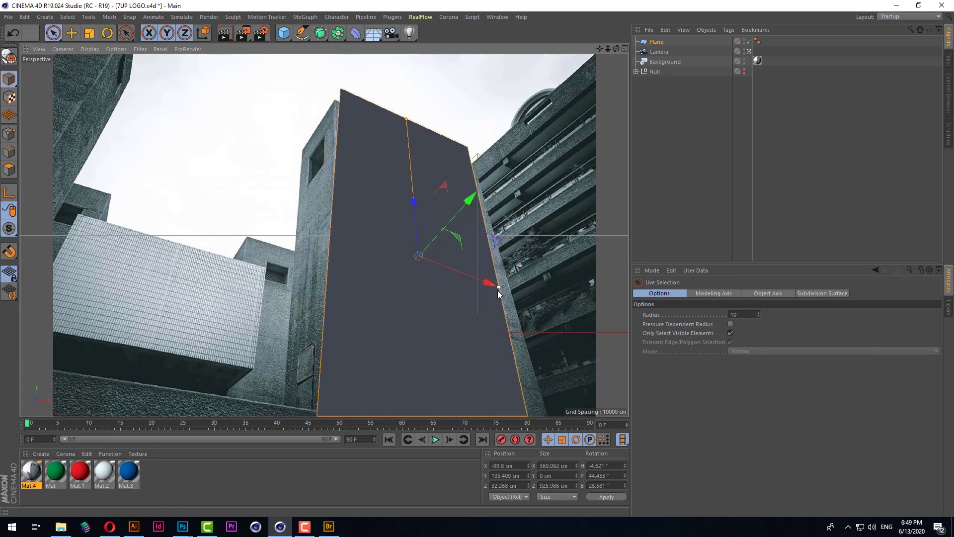
{"action": "left_click", "coordinate": [107, 33]}
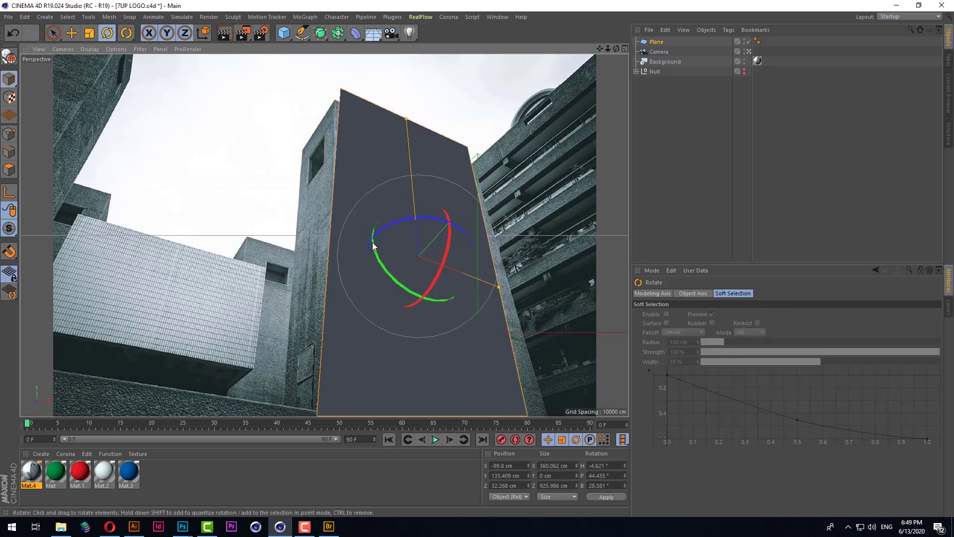
{"action": "left_click_drag", "start_coordinate": [373, 244], "coordinate": [375, 253]}
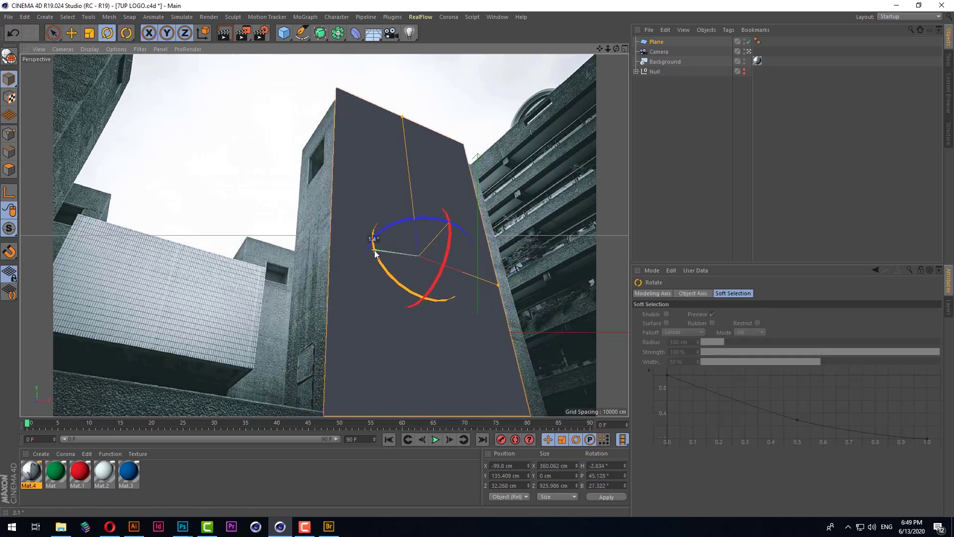
{"action": "left_click", "coordinate": [53, 33]}
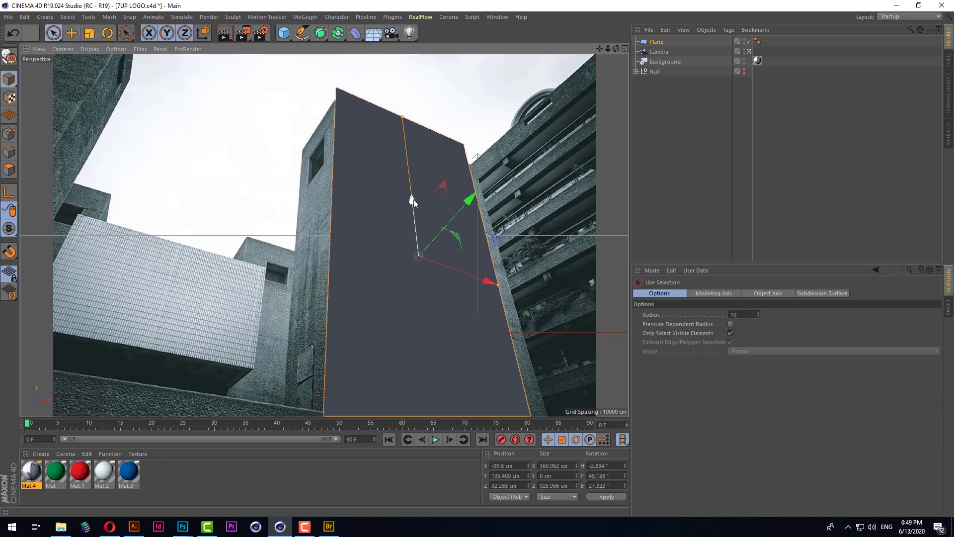
{"action": "left_click_drag", "start_coordinate": [413, 199], "coordinate": [415, 271]}
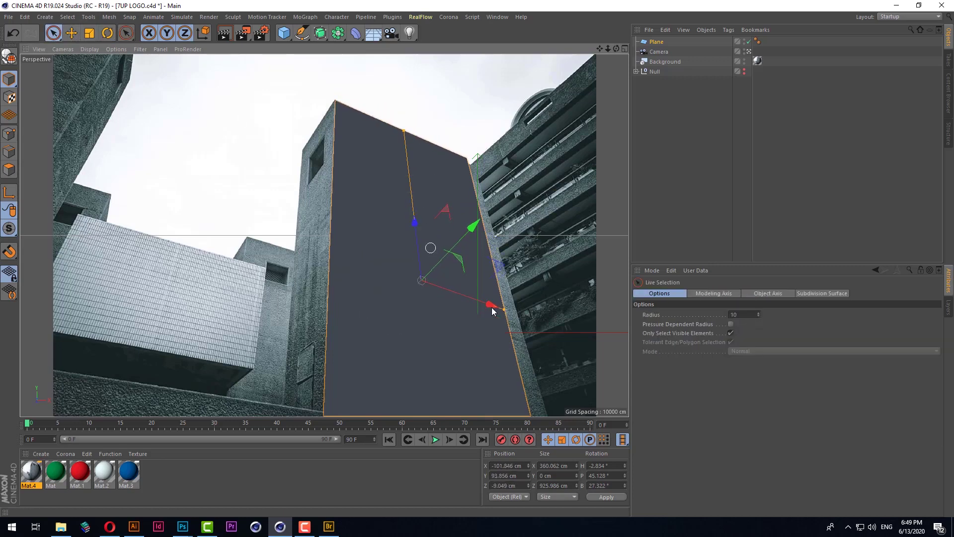
{"action": "mouse_move", "coordinate": [504, 309]}
{"action": "left_mouse_down"}
{"action": "mouse_move", "coordinate": [518, 313]}
{"action": "mouse_move", "coordinate": [502, 311]}
{"action": "left_mouse_up"}
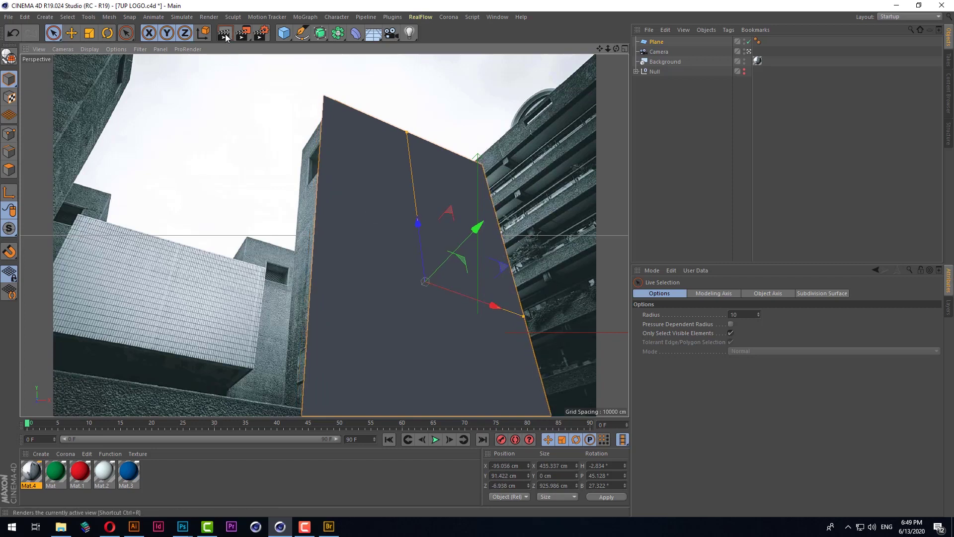
{"action": "key", "text": "ctrl+r"}
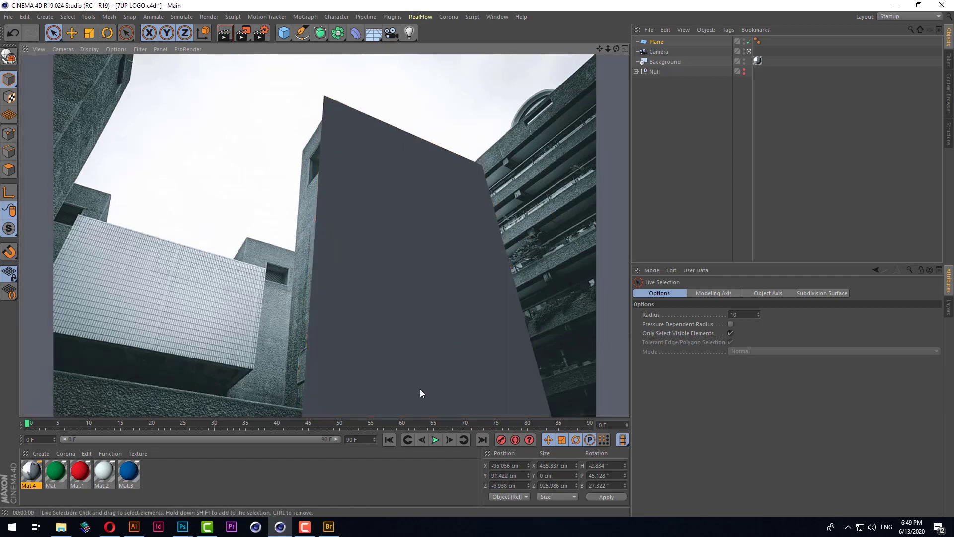
Step: Add a Compositing tag to the Plane with Compositing Background for HDR Maps enabled
{"action": "right_click", "coordinate": [654, 45]}
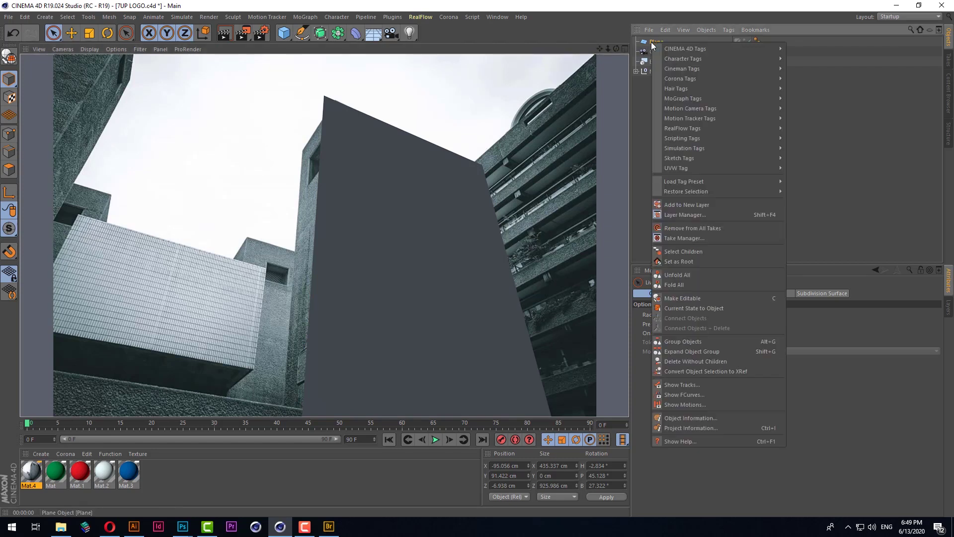
{"action": "mouse_move", "coordinate": [684, 49]}
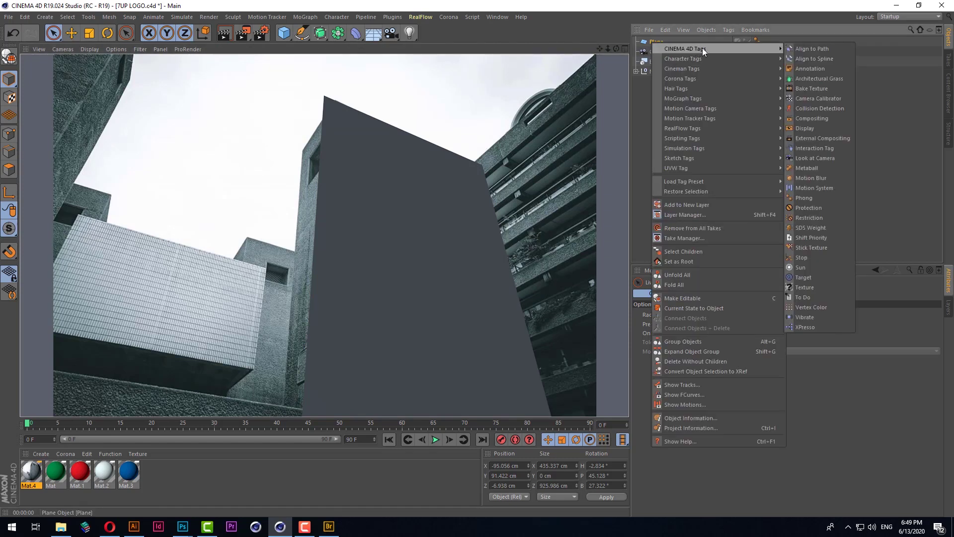
{"action": "left_click", "coordinate": [815, 118]}
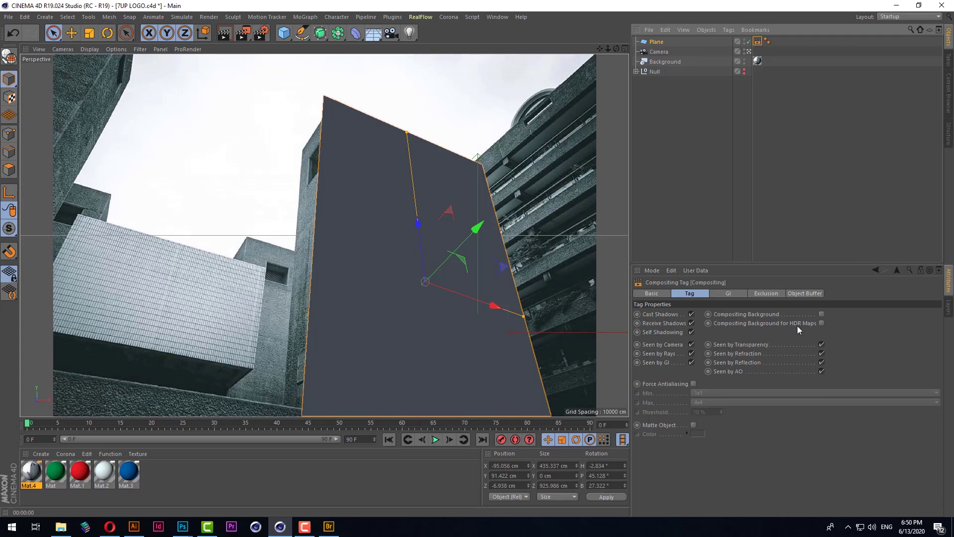
{"action": "left_click", "coordinate": [822, 324]}
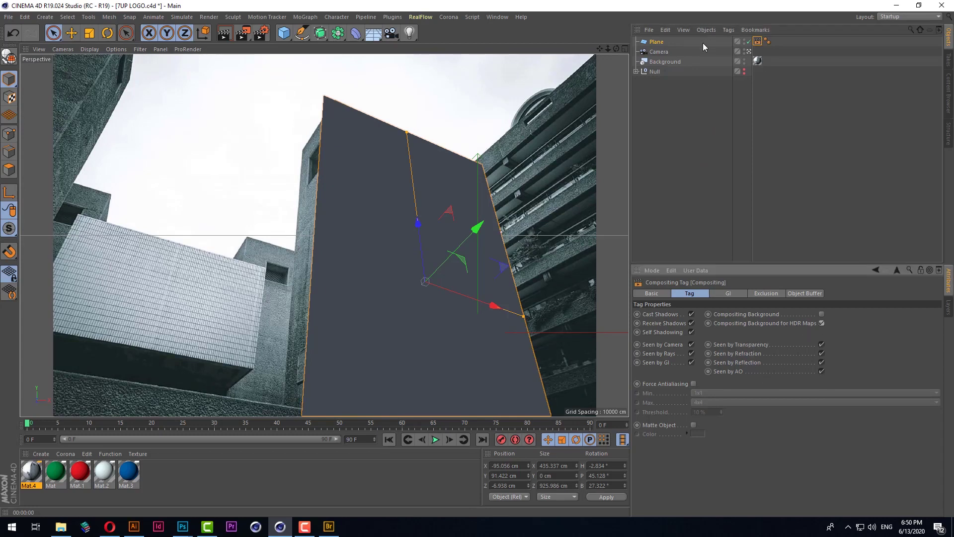
{"action": "left_click", "coordinate": [758, 63]}
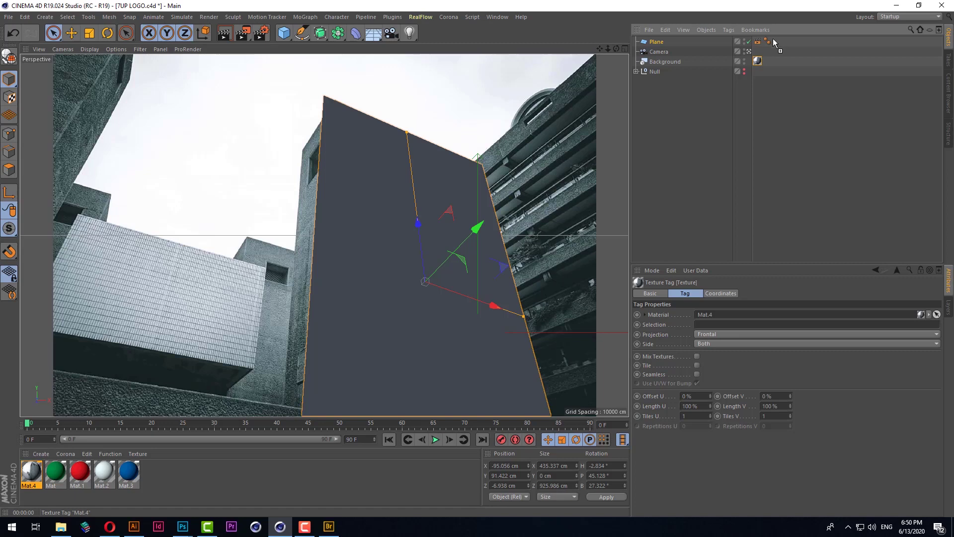
Step: Copy Mat.4's texture tag onto the plane, rewind to frame 0, and preview a render
{"action": "left_click_drag", "start_coordinate": [773, 38], "coordinate": [776, 41], "text": "ctrl"}
{"action": "left_click", "coordinate": [436, 440]}
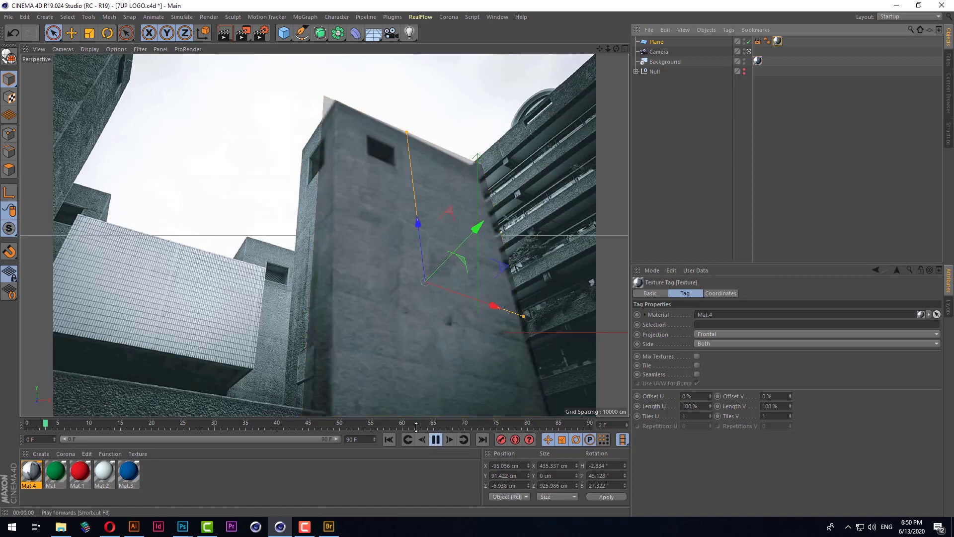
{"action": "left_click", "coordinate": [436, 439]}
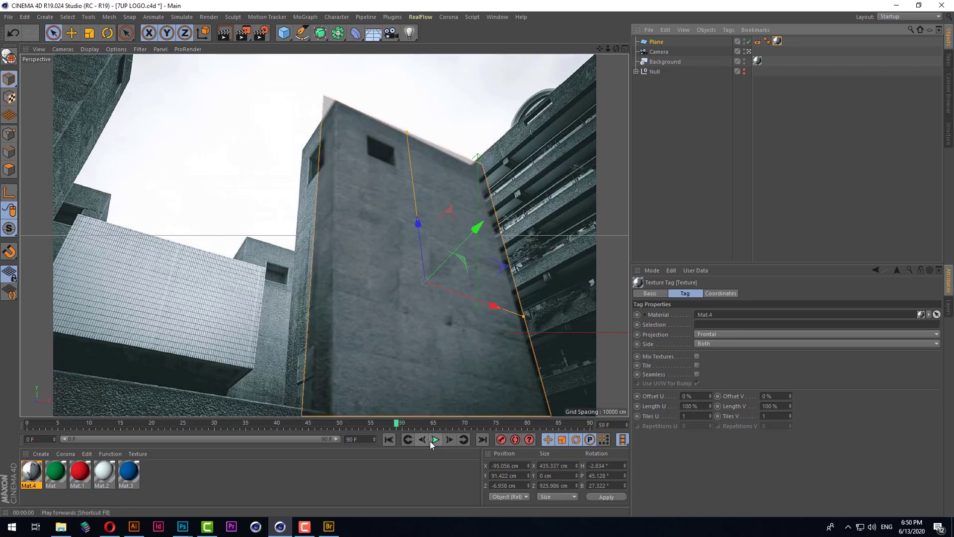
{"action": "left_click", "coordinate": [389, 439]}
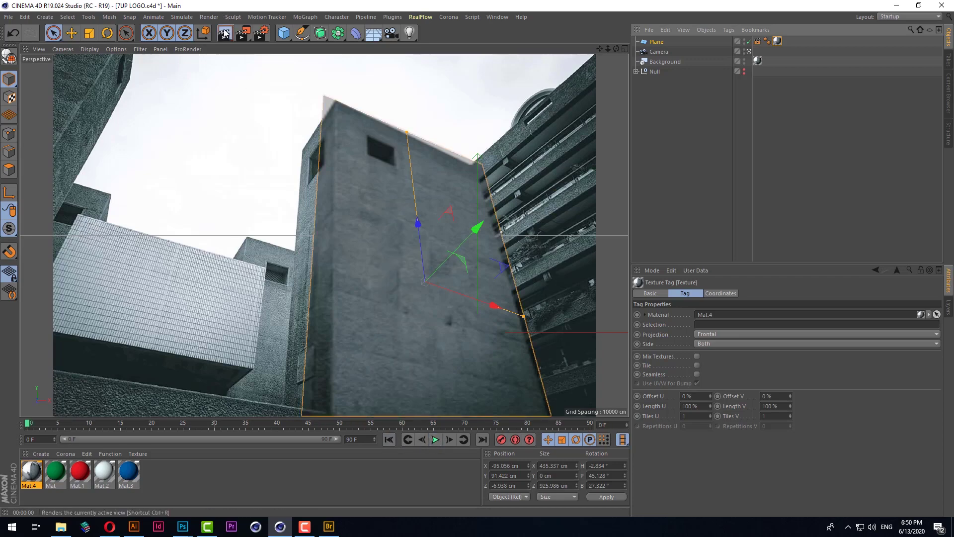
{"action": "left_click", "coordinate": [224, 33]}
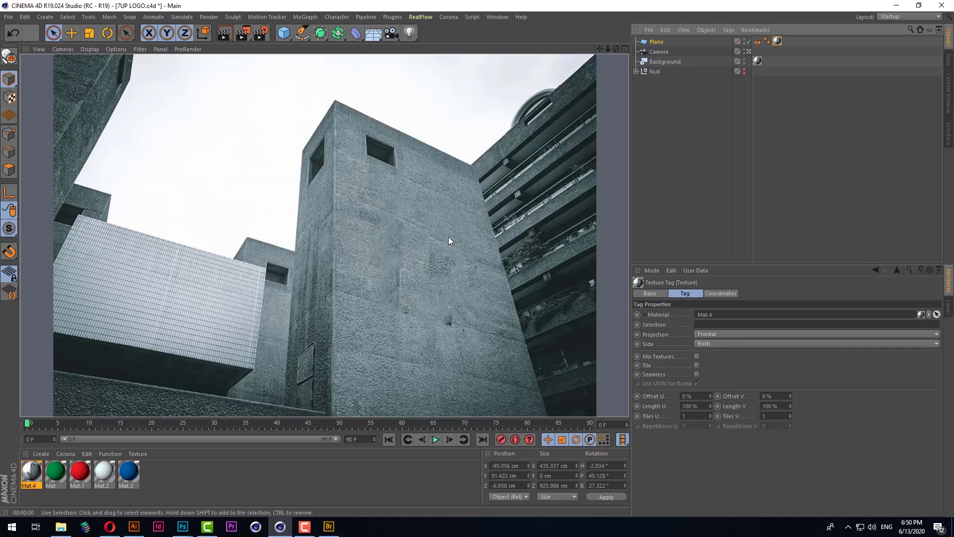
Step: Unhide the 7UP logo, move it onto the tower, and tilt it back to the wall
{"action": "left_click", "coordinate": [756, 87]}
{"action": "left_click", "coordinate": [744, 71]}
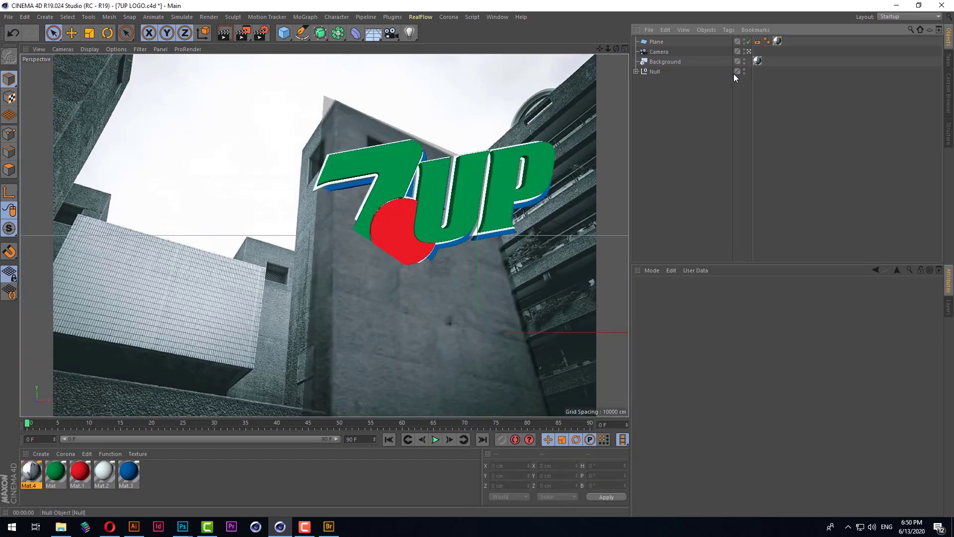
{"action": "left_click", "coordinate": [655, 72]}
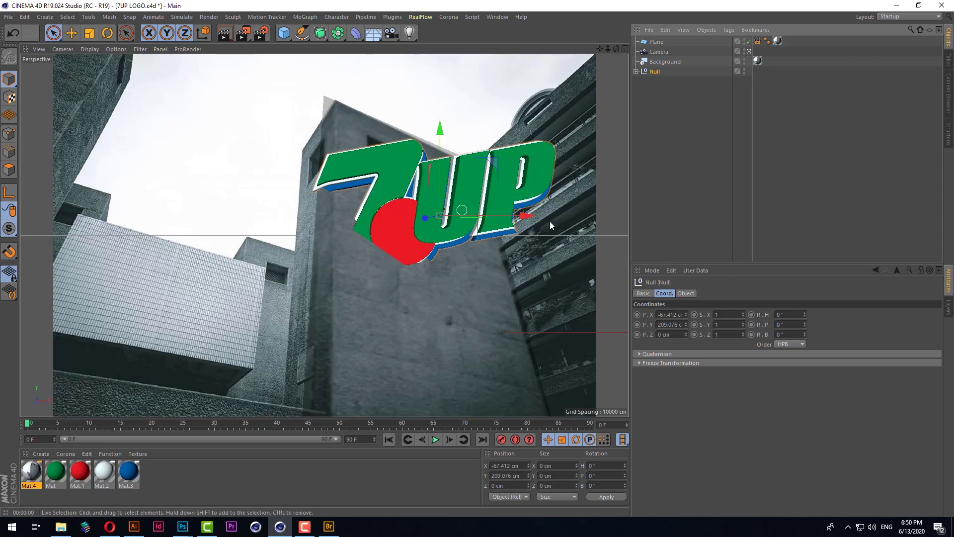
{"action": "left_click_drag", "start_coordinate": [478, 222], "coordinate": [491, 222]}
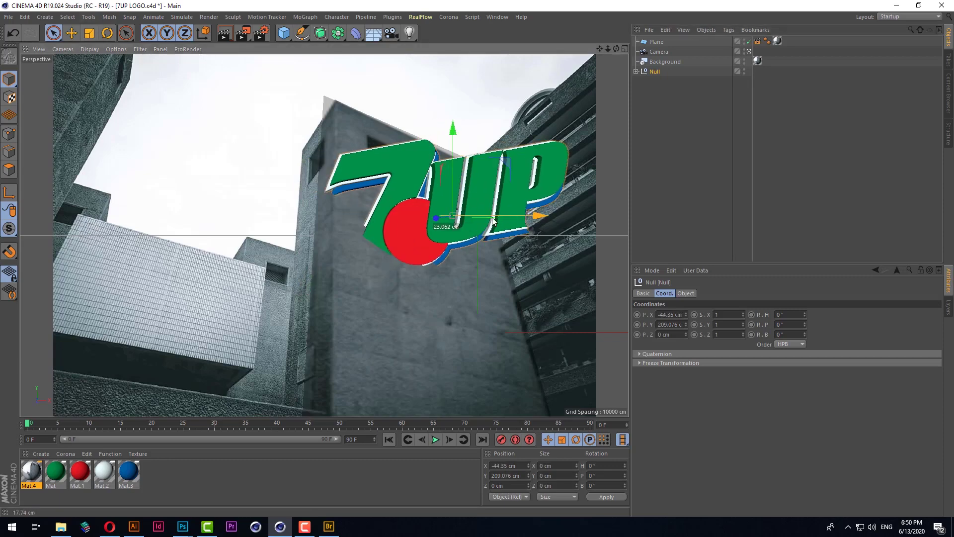
{"action": "left_click", "coordinate": [223, 36]}
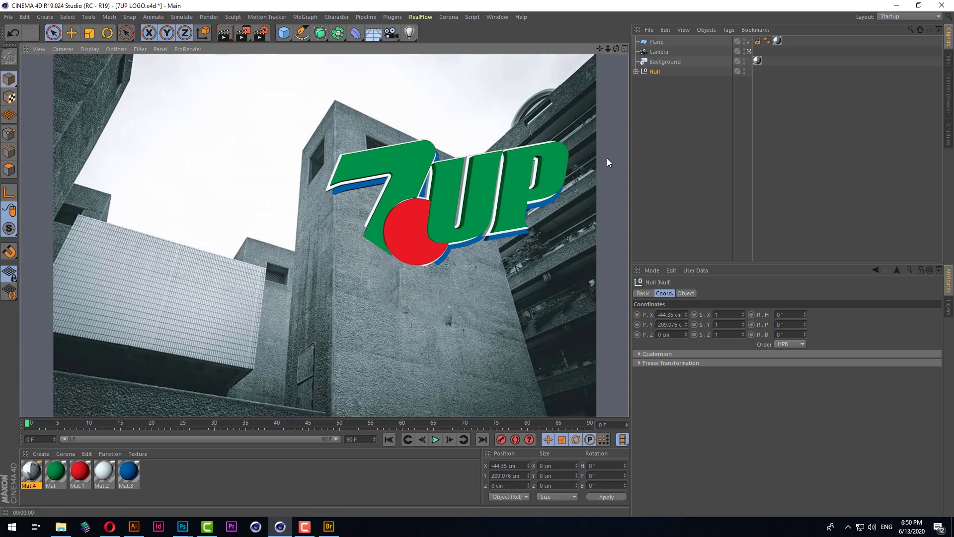
{"action": "left_click", "coordinate": [108, 34]}
{"action": "mouse_move", "coordinate": [459, 212]}
{"action": "left_mouse_down"}
{"action": "mouse_move", "coordinate": [443, 208]}
{"action": "mouse_move", "coordinate": [459, 200]}
{"action": "mouse_move", "coordinate": [489, 232]}
{"action": "left_mouse_up"}
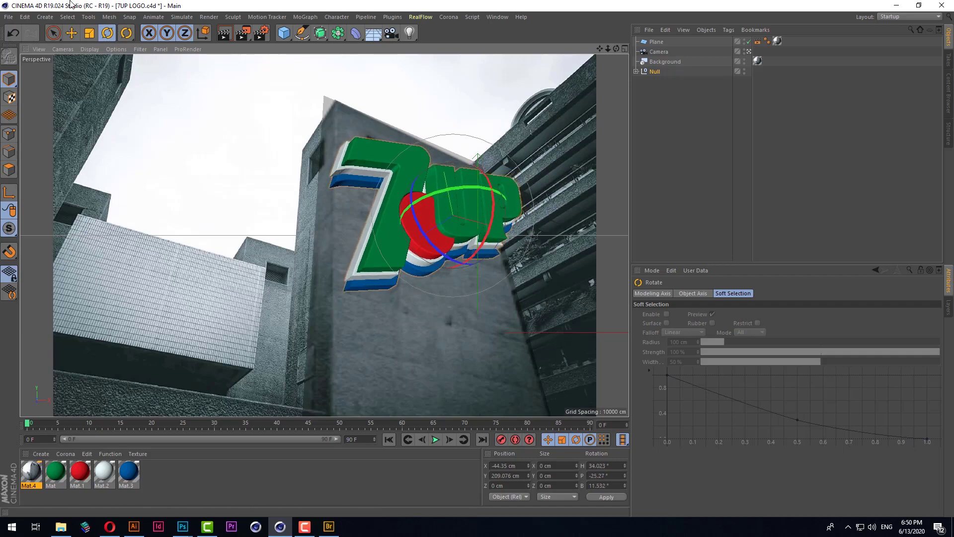
Step: Shrink the logo, roll it to the wall angle, and lower it on the tower
{"action": "left_click", "coordinate": [89, 33]}
{"action": "left_click_drag", "start_coordinate": [549, 143], "coordinate": [123, 55]}
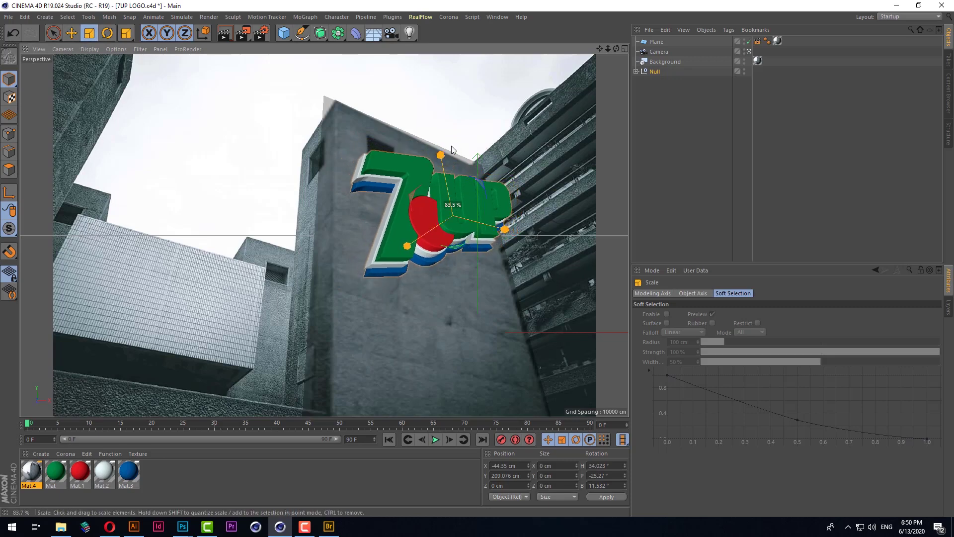
{"action": "left_click", "coordinate": [106, 35]}
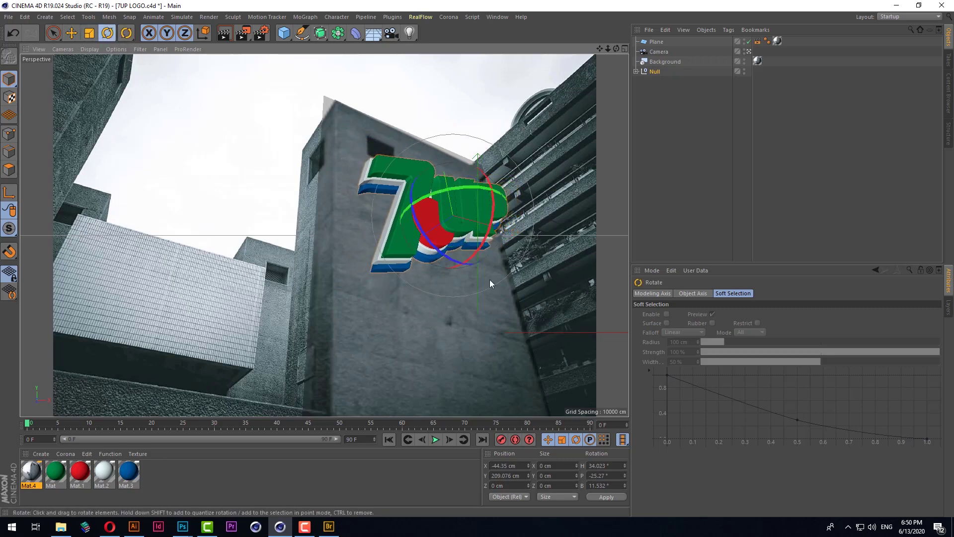
{"action": "mouse_move", "coordinate": [475, 271]}
{"action": "left_mouse_down"}
{"action": "mouse_move", "coordinate": [455, 259]}
{"action": "mouse_move", "coordinate": [465, 265]}
{"action": "left_mouse_up"}
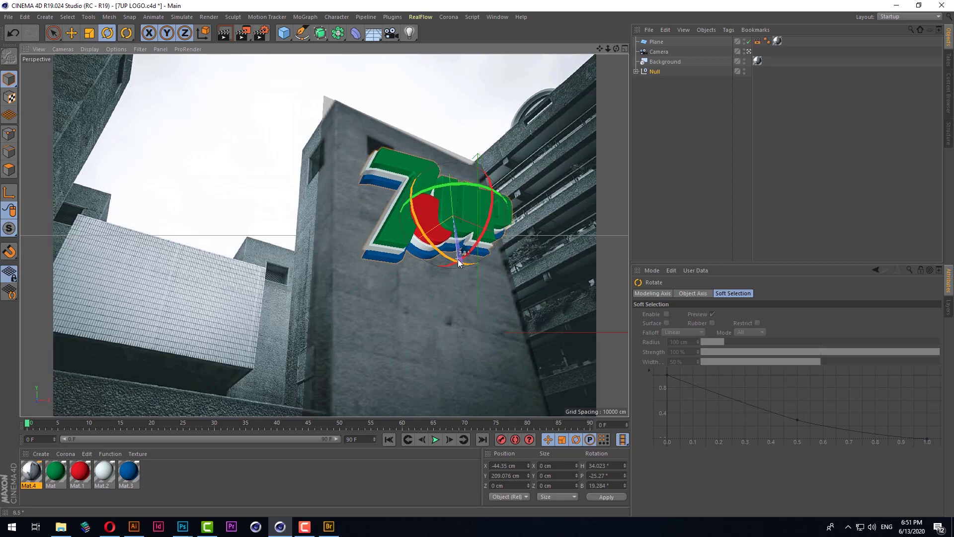
{"action": "left_click", "coordinate": [53, 33]}
{"action": "left_click_drag", "start_coordinate": [450, 152], "coordinate": [449, 181]}
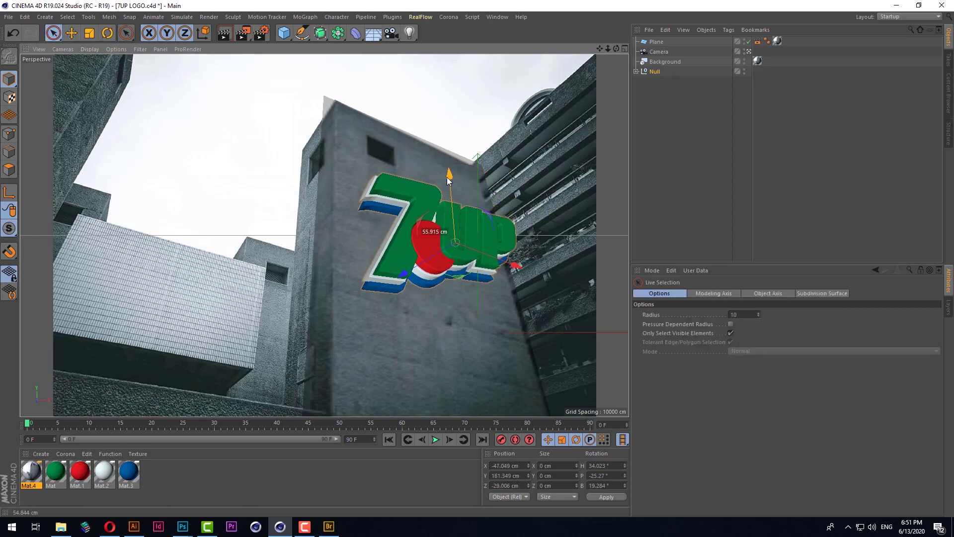
{"action": "mouse_move", "coordinate": [432, 261]}
{"action": "left_mouse_down"}
{"action": "mouse_move", "coordinate": [419, 271]}
{"action": "mouse_move", "coordinate": [427, 269]}
{"action": "left_mouse_up"}
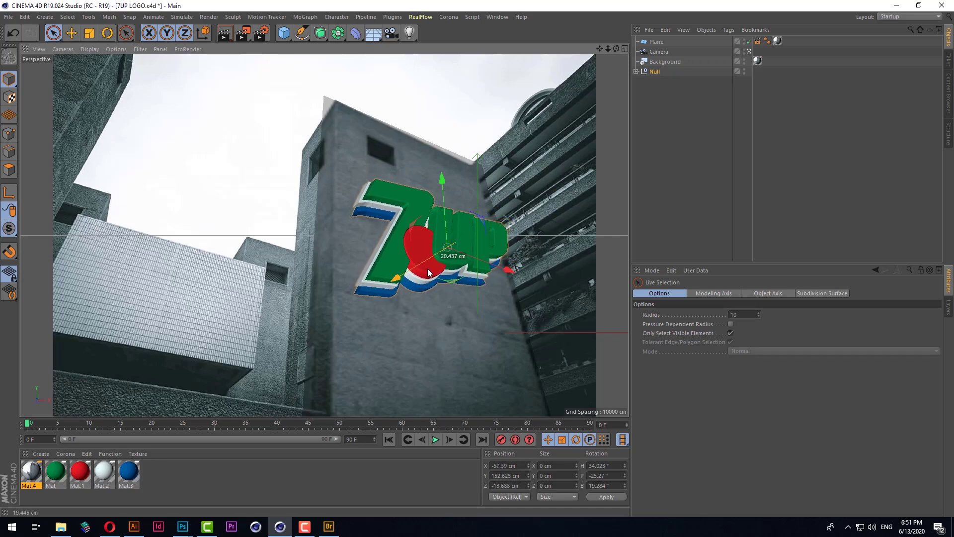
{"action": "left_click", "coordinate": [108, 32]}
{"action": "mouse_move", "coordinate": [486, 259]}
{"action": "left_mouse_down"}
{"action": "mouse_move", "coordinate": [484, 247]}
{"action": "mouse_move", "coordinate": [437, 258]}
{"action": "mouse_move", "coordinate": [432, 268]}
{"action": "mouse_move", "coordinate": [443, 263]}
{"action": "left_mouse_up"}
{"action": "left_click", "coordinate": [53, 33]}
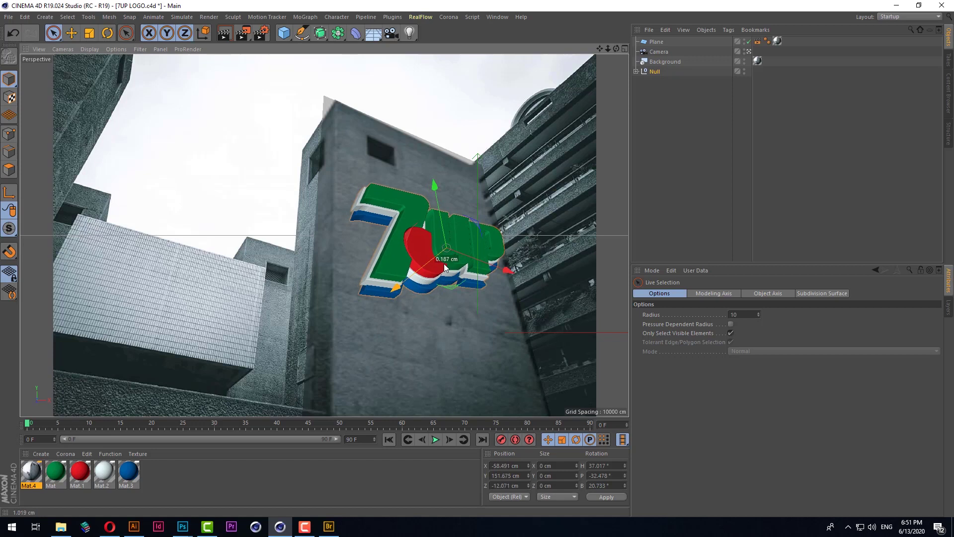
Step: Fine-tune the logo's rotation and position on the wall, then render a preview
{"action": "key", "text": "r"}
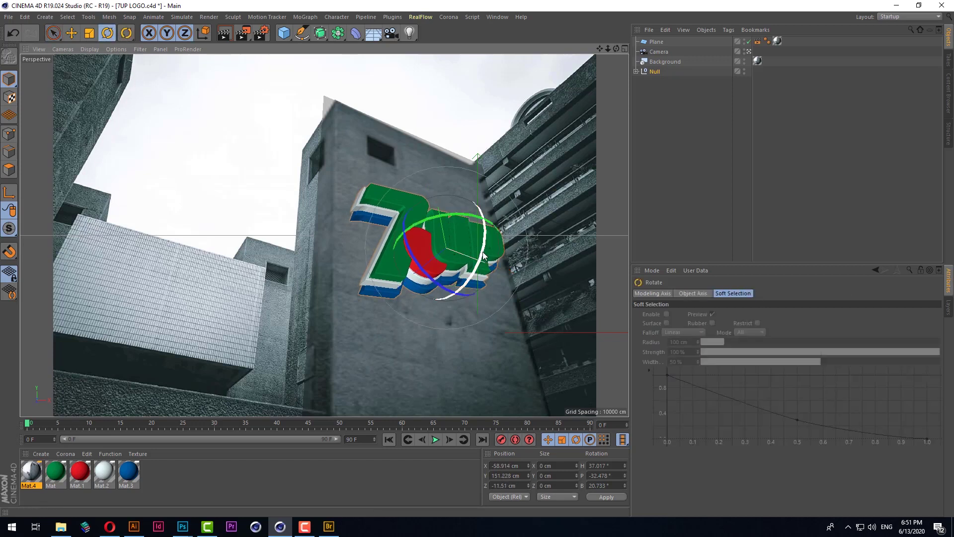
{"action": "left_click_drag", "start_coordinate": [480, 249], "coordinate": [481, 255]}
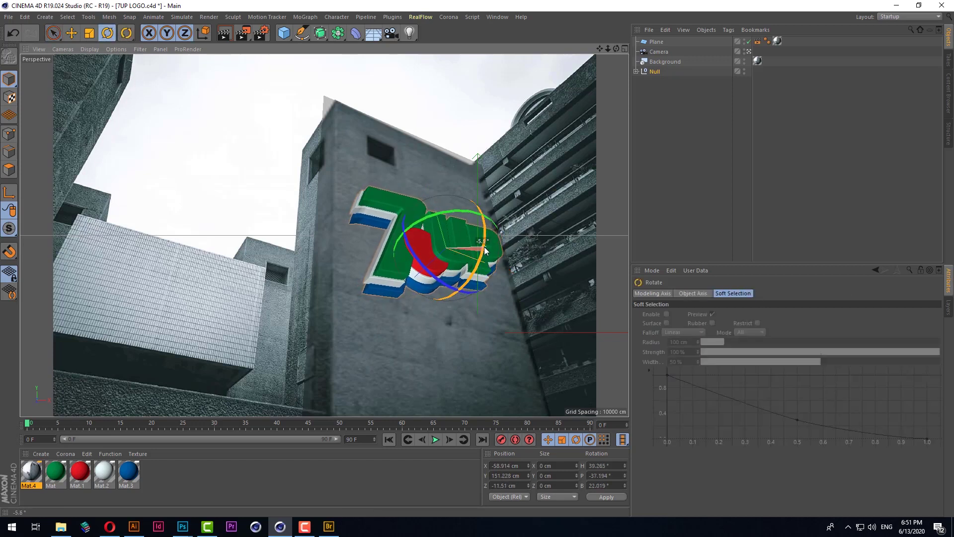
{"action": "left_click", "coordinate": [53, 35]}
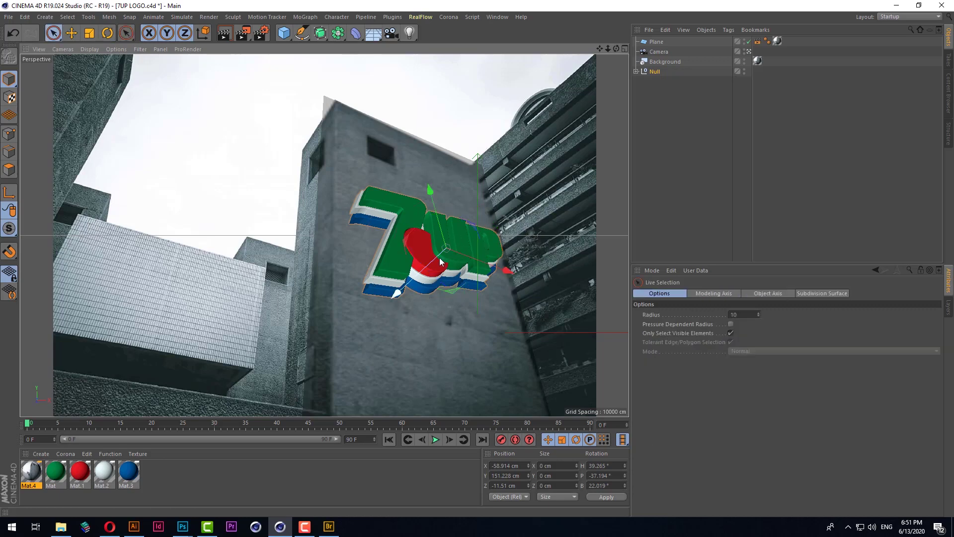
{"action": "left_click_drag", "start_coordinate": [440, 259], "coordinate": [435, 268]}
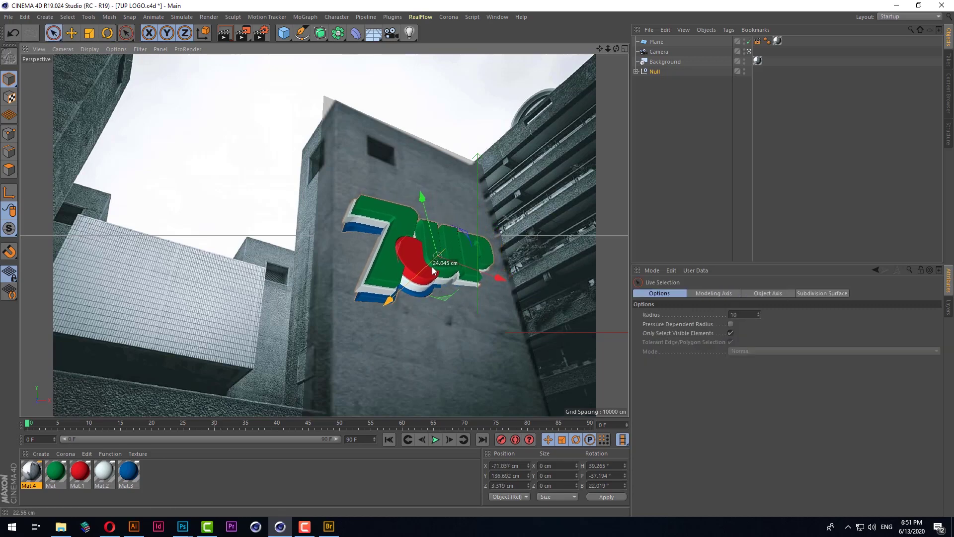
{"action": "left_click", "coordinate": [108, 33]}
{"action": "left_click_drag", "start_coordinate": [444, 220], "coordinate": [478, 232]}
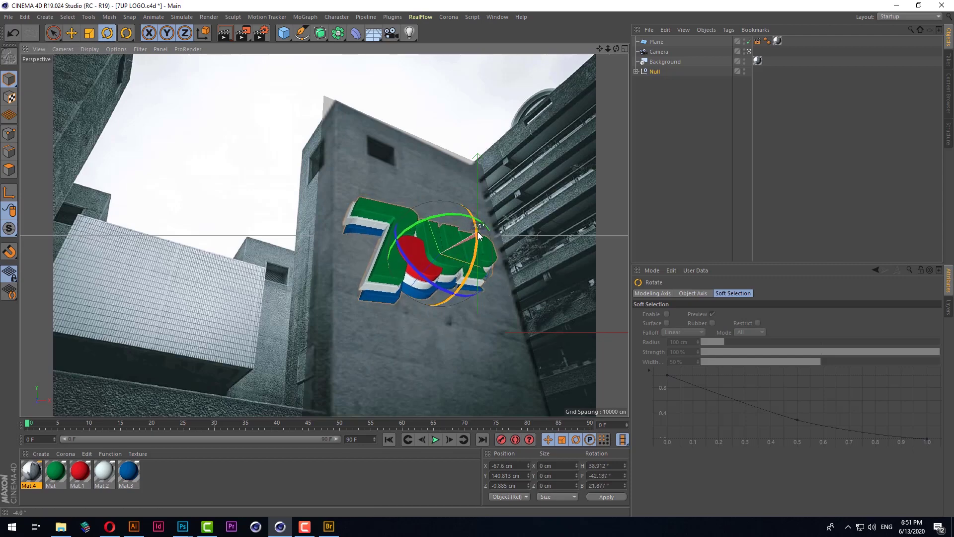
{"action": "left_click", "coordinate": [53, 33]}
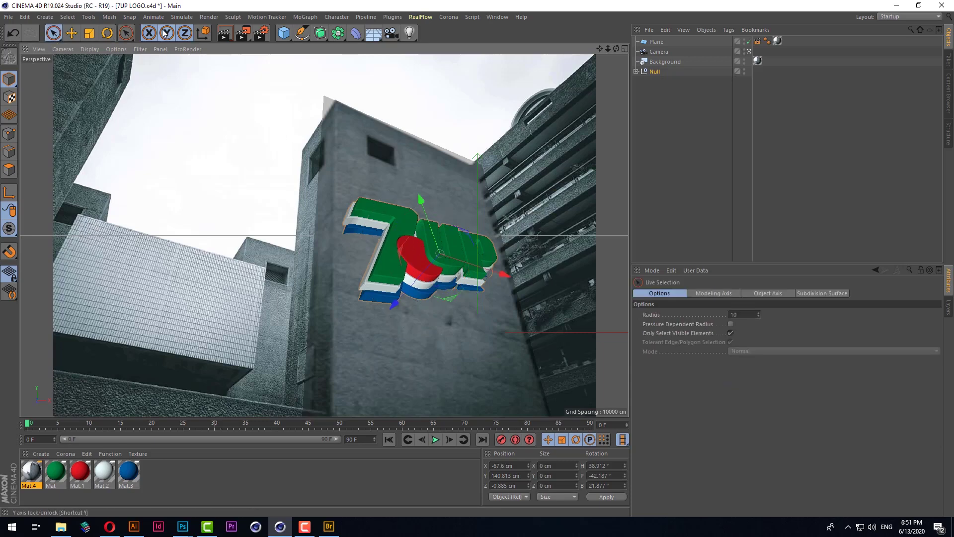
{"action": "left_click", "coordinate": [108, 34]}
{"action": "left_click_drag", "start_coordinate": [456, 225], "coordinate": [450, 215]}
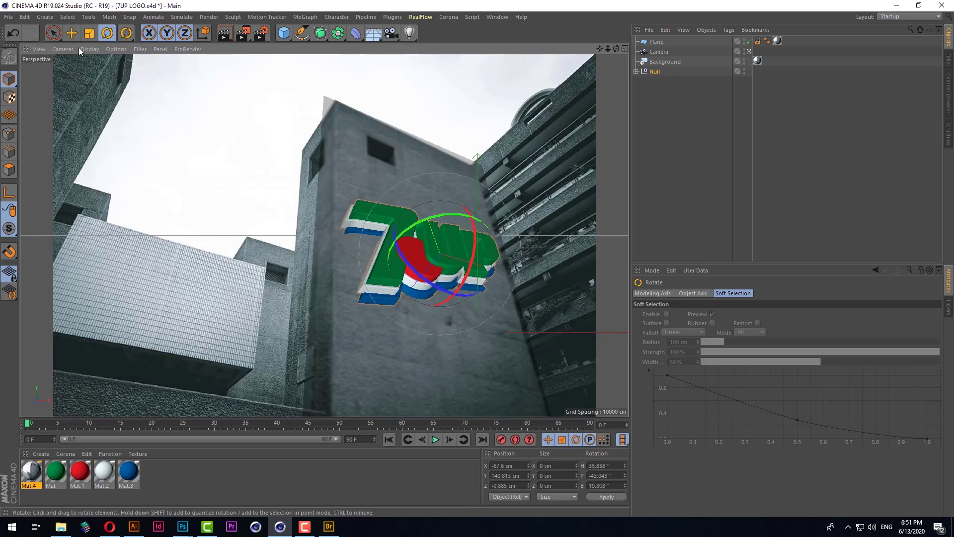
{"action": "left_click", "coordinate": [53, 33]}
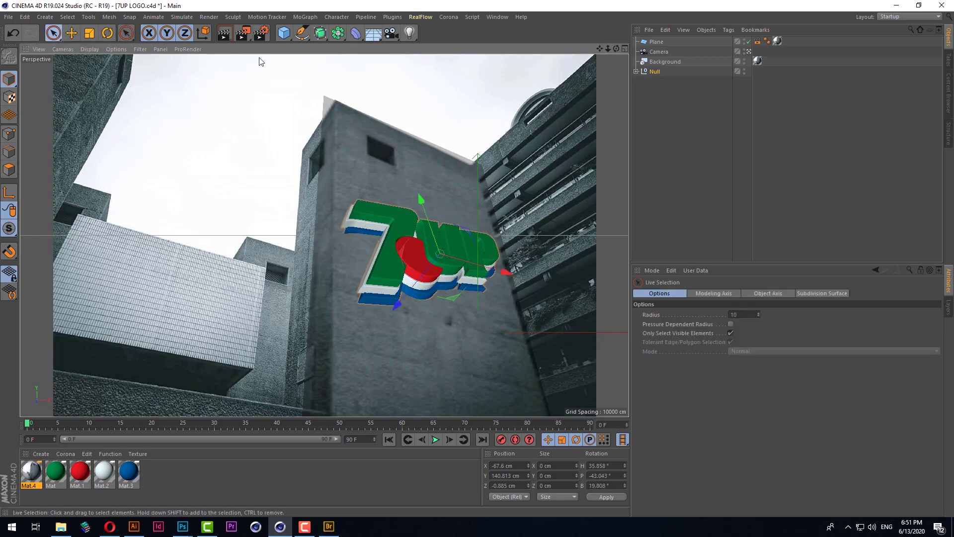
{"action": "left_click", "coordinate": [225, 38]}
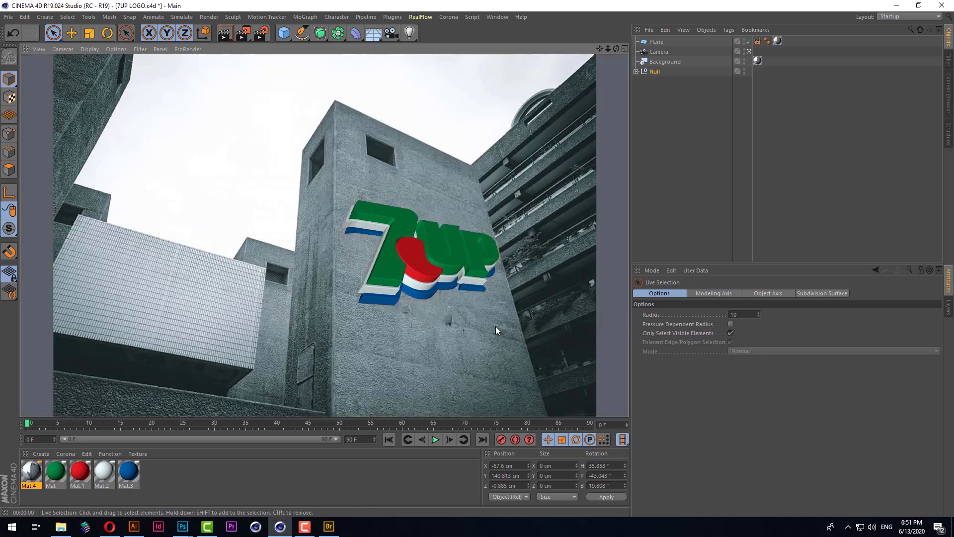
Step: Shrink the logo to about 79% and roll it further to fit the wall
{"action": "left_click", "coordinate": [89, 34]}
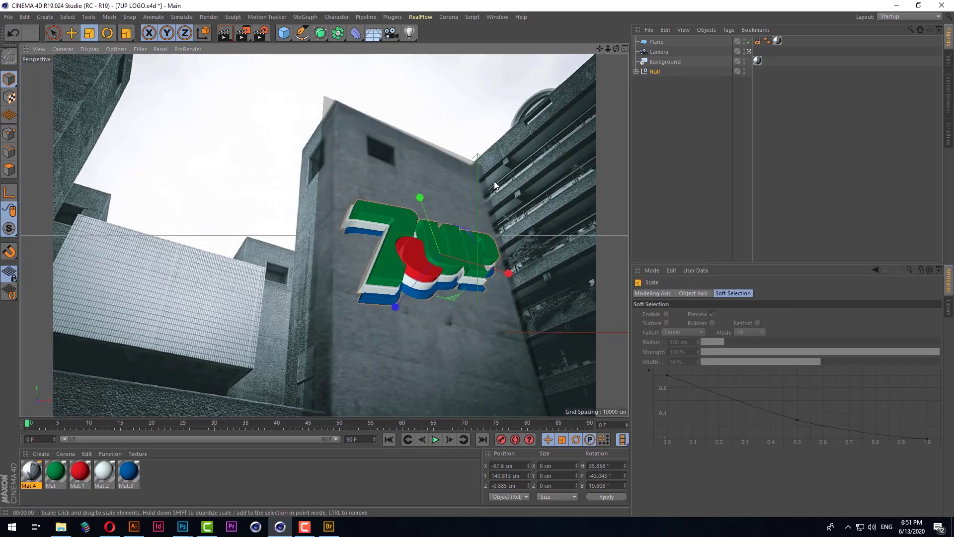
{"action": "left_click_drag", "start_coordinate": [492, 189], "coordinate": [410, 211]}
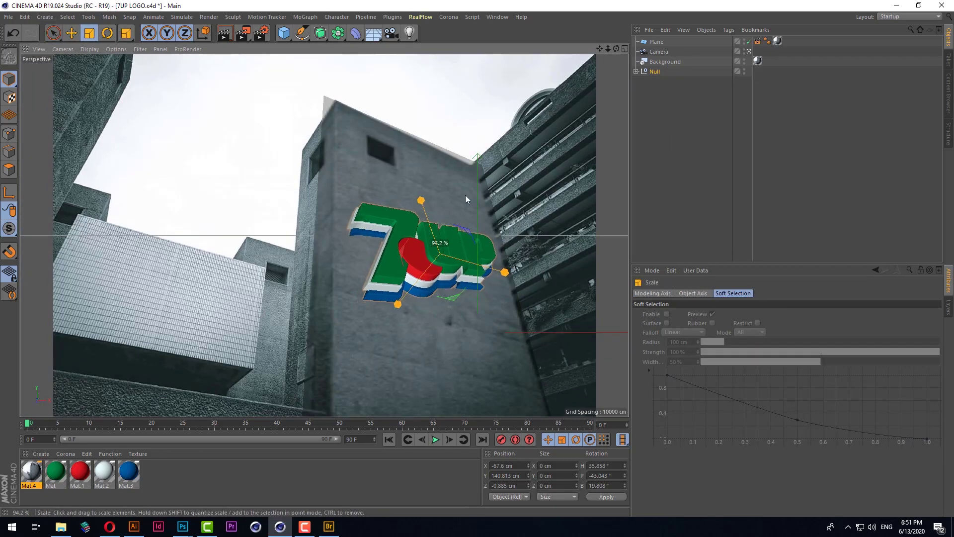
{"action": "left_click", "coordinate": [108, 33]}
{"action": "left_click_drag", "start_coordinate": [414, 284], "coordinate": [426, 280]}
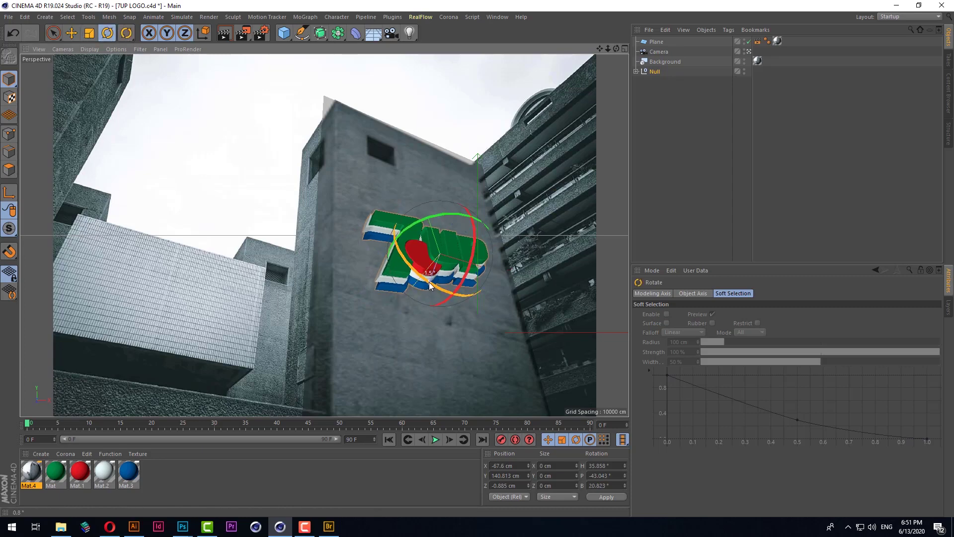
{"action": "left_click", "coordinate": [54, 34]}
{"action": "left_click", "coordinate": [409, 33]}
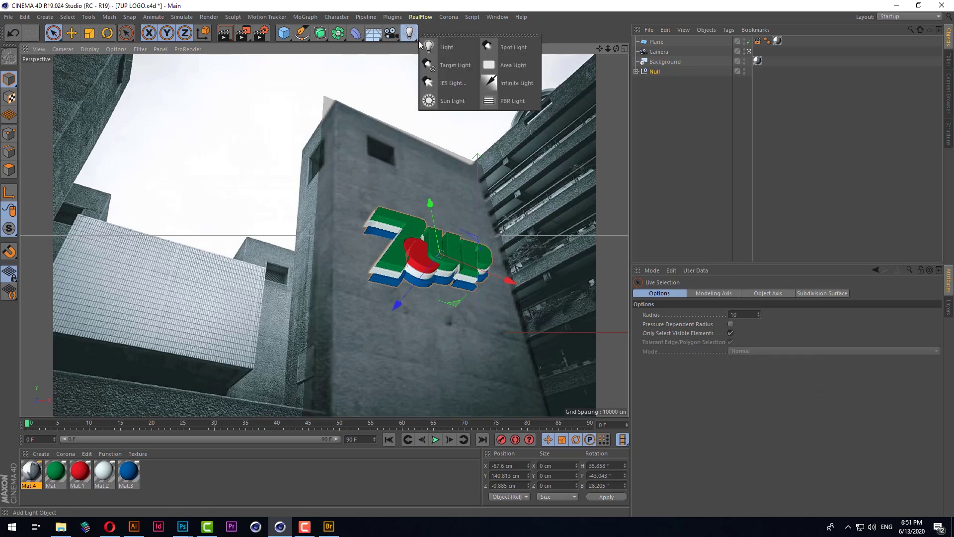
Step: Add an area light targeting the logo's Null and place it right of the logo
{"action": "left_click", "coordinate": [505, 64]}
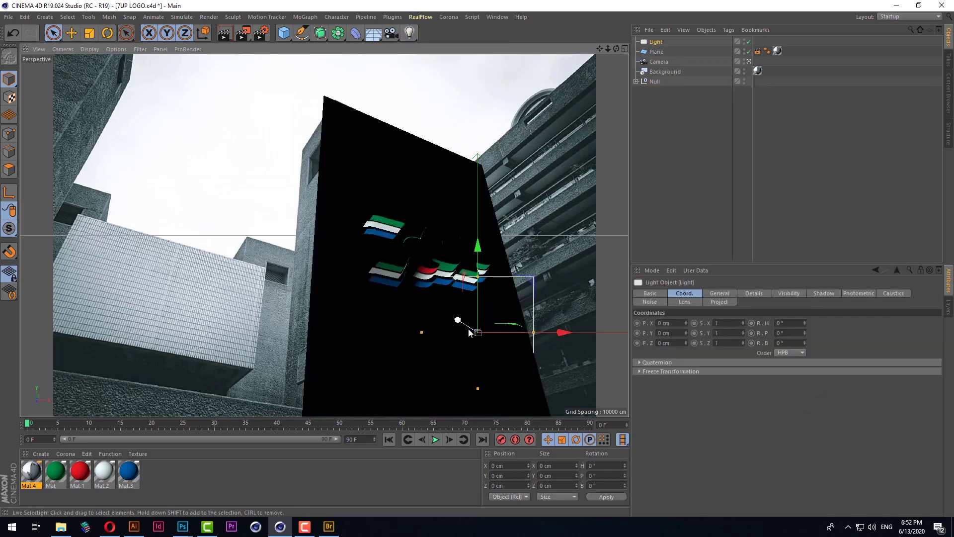
{"action": "left_click_drag", "start_coordinate": [470, 330], "coordinate": [517, 335]}
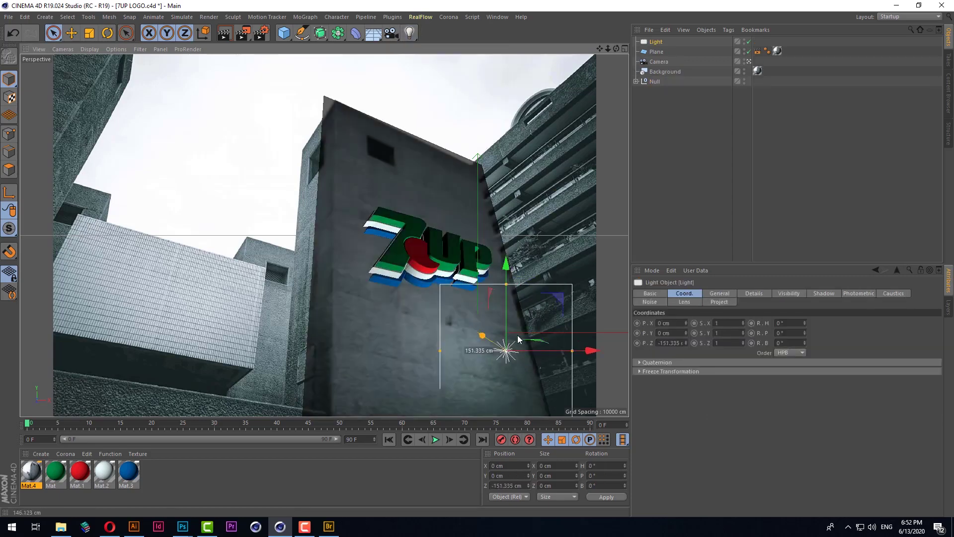
{"action": "right_click", "coordinate": [655, 42]}
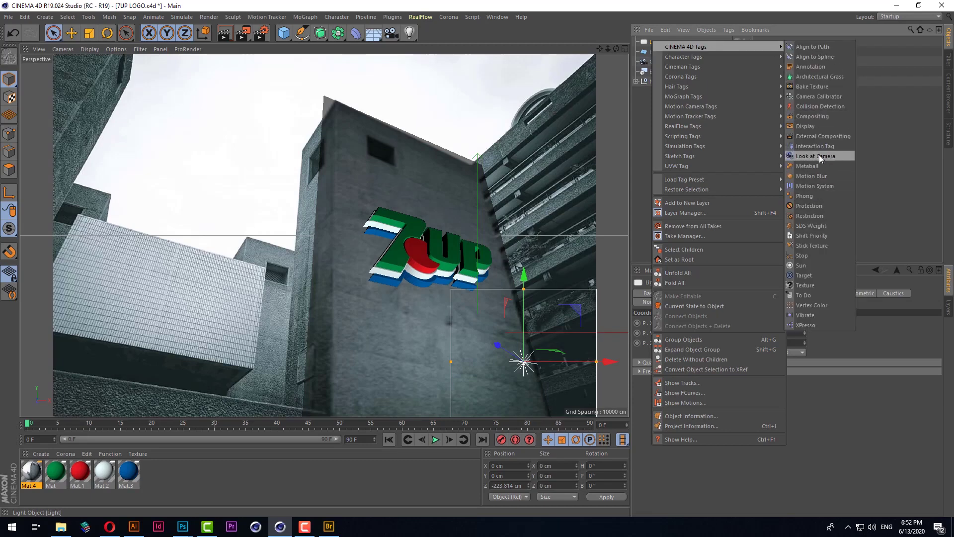
{"action": "left_click", "coordinate": [820, 275]}
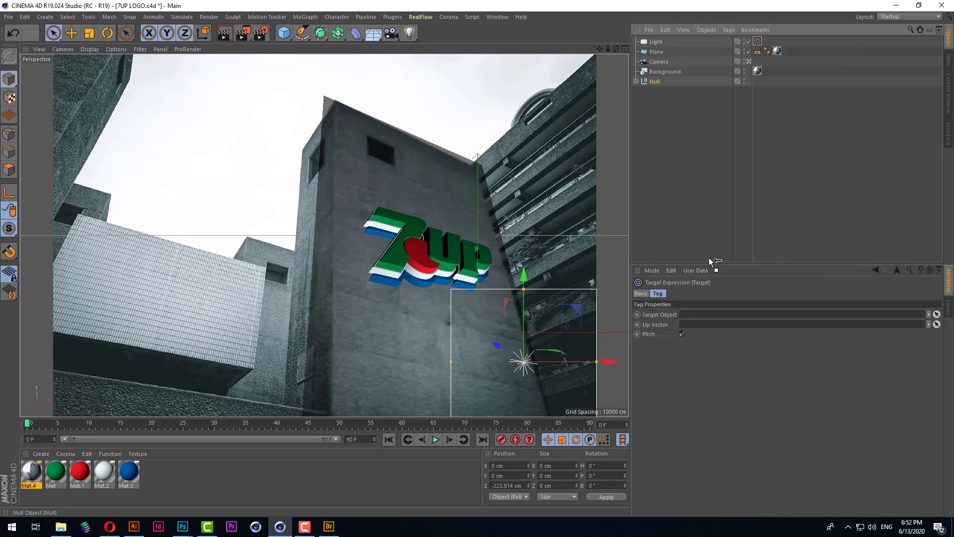
{"action": "left_click_drag", "start_coordinate": [702, 318], "coordinate": [702, 319]}
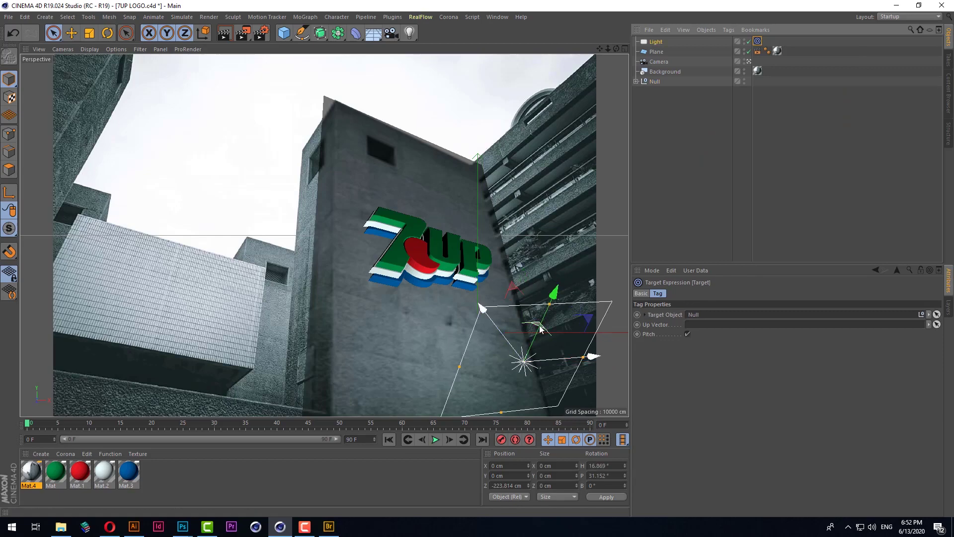
{"action": "mouse_move", "coordinate": [536, 333]}
{"action": "left_mouse_down"}
{"action": "mouse_move", "coordinate": [455, 229]}
{"action": "mouse_move", "coordinate": [479, 226]}
{"action": "mouse_move", "coordinate": [464, 226]}
{"action": "mouse_move", "coordinate": [472, 222]}
{"action": "mouse_move", "coordinate": [492, 278]}
{"action": "left_mouse_up"}
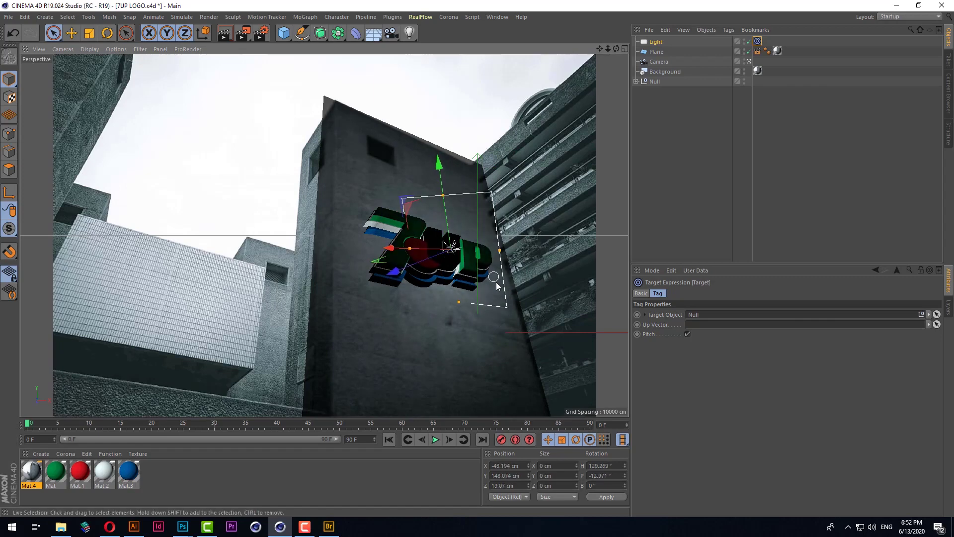
{"action": "key", "text": "ctrl+z"}
{"action": "mouse_move", "coordinate": [512, 320]}
{"action": "left_mouse_down"}
{"action": "mouse_move", "coordinate": [627, 256]}
{"action": "mouse_move", "coordinate": [523, 251]}
{"action": "mouse_move", "coordinate": [458, 209]}
{"action": "mouse_move", "coordinate": [467, 235]}
{"action": "mouse_move", "coordinate": [459, 244]}
{"action": "left_mouse_up"}
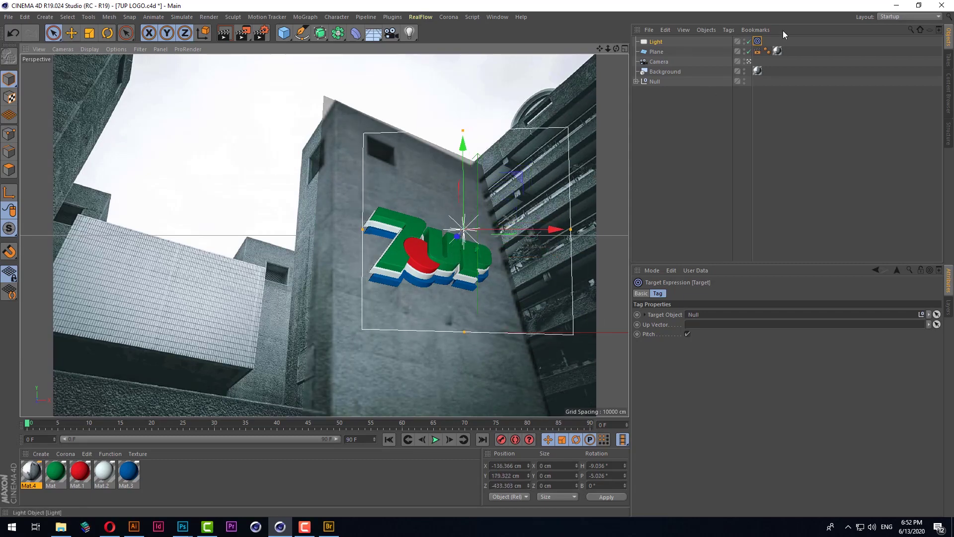
Step: Set the light's shadow to Shadow Maps (Soft) and render a preview
{"action": "left_click", "coordinate": [673, 41]}
{"action": "left_click", "coordinate": [722, 295]}
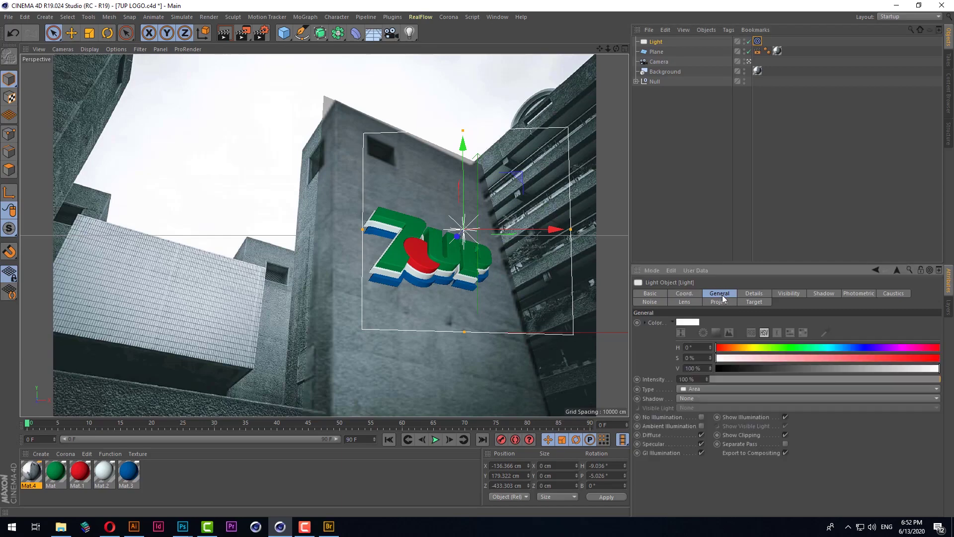
{"action": "left_click", "coordinate": [693, 401]}
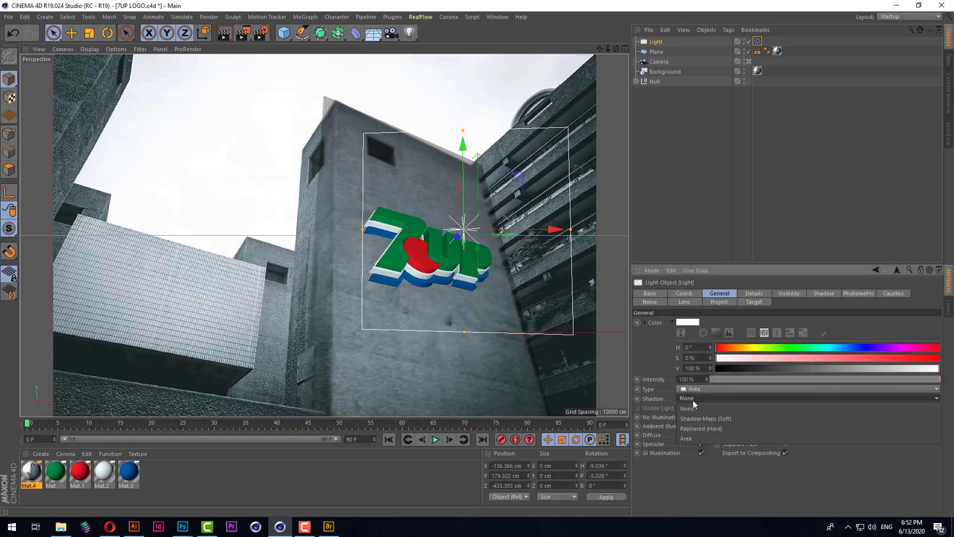
{"action": "left_click", "coordinate": [733, 419]}
{"action": "left_click", "coordinate": [225, 33]}
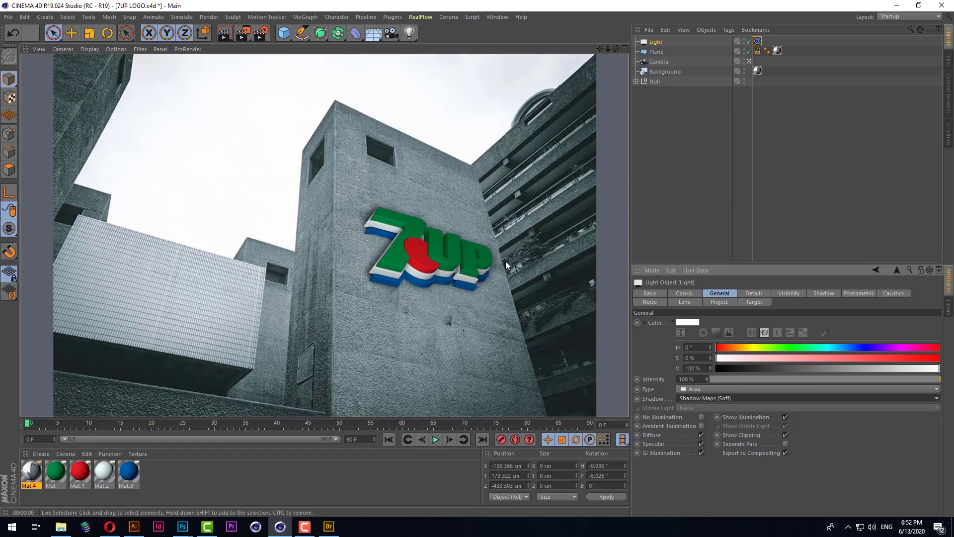
Step: Nudge the logo and light into place, then duplicate the light as Light.1 further right
{"action": "left_click", "coordinate": [654, 82]}
{"action": "left_click_drag", "start_coordinate": [431, 212], "coordinate": [435, 225]}
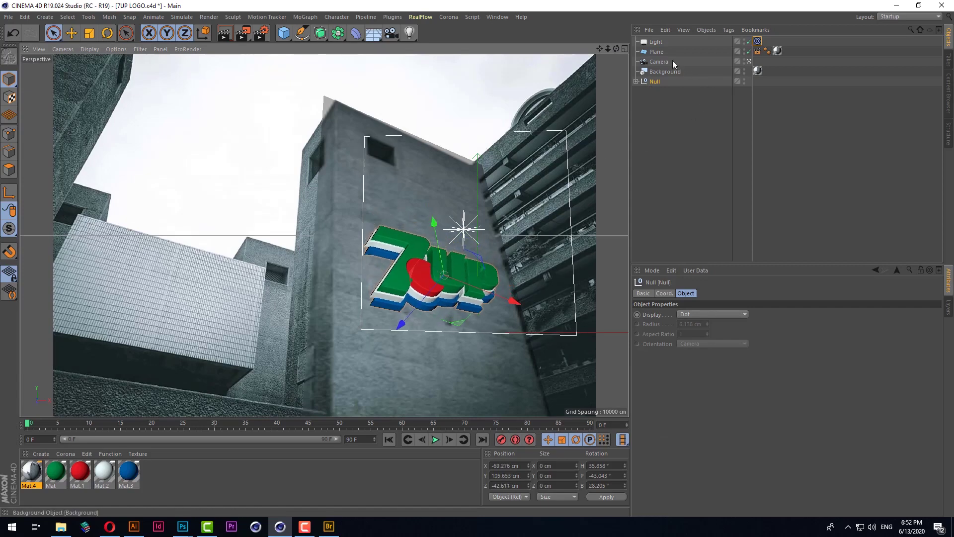
{"action": "left_click", "coordinate": [656, 42]}
{"action": "left_click_drag", "start_coordinate": [553, 231], "coordinate": [504, 236]}
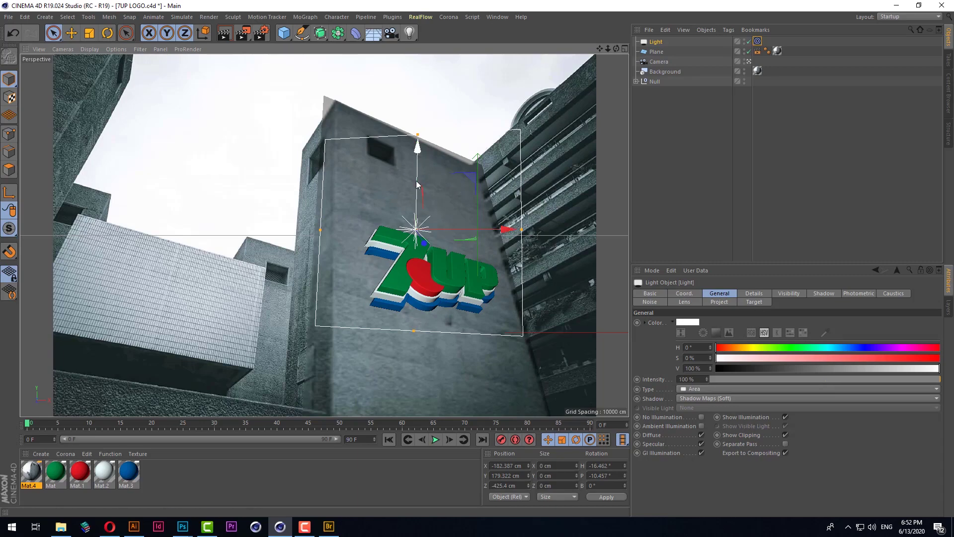
{"action": "left_click_drag", "start_coordinate": [418, 183], "coordinate": [426, 231]}
{"action": "key", "text": "ctrl+r"}
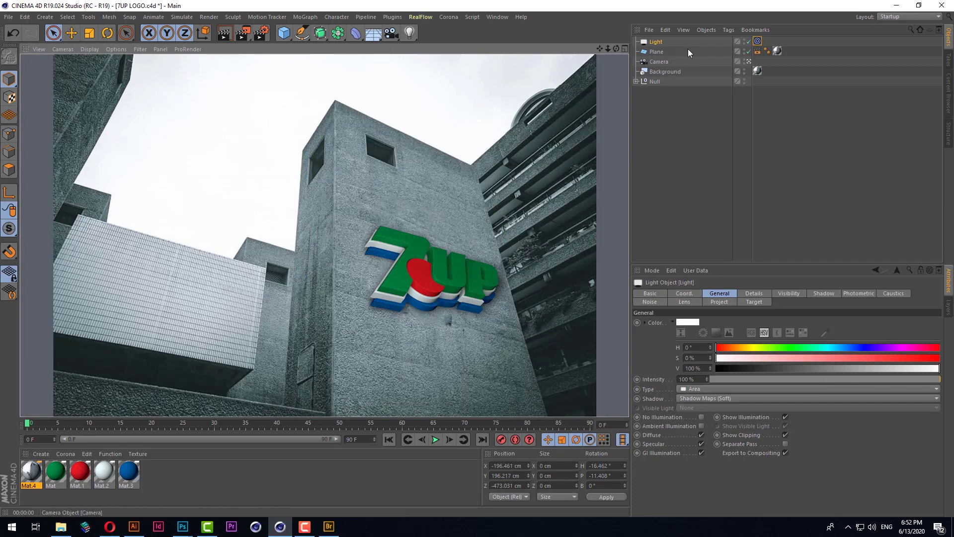
{"action": "left_click", "coordinate": [656, 42]}
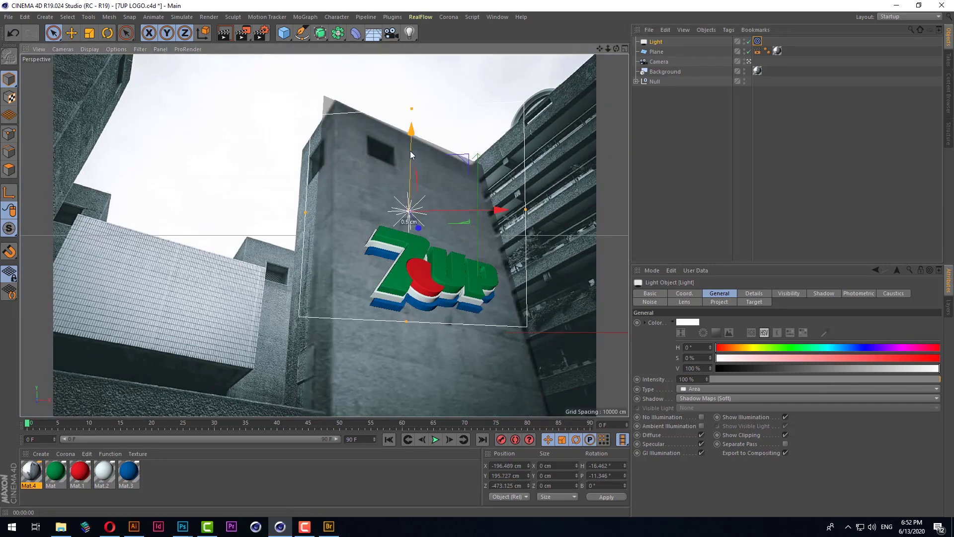
{"action": "mouse_move", "coordinate": [410, 151]}
{"action": "left_mouse_down"}
{"action": "mouse_move", "coordinate": [433, 180]}
{"action": "mouse_move", "coordinate": [348, 209]}
{"action": "left_mouse_up"}
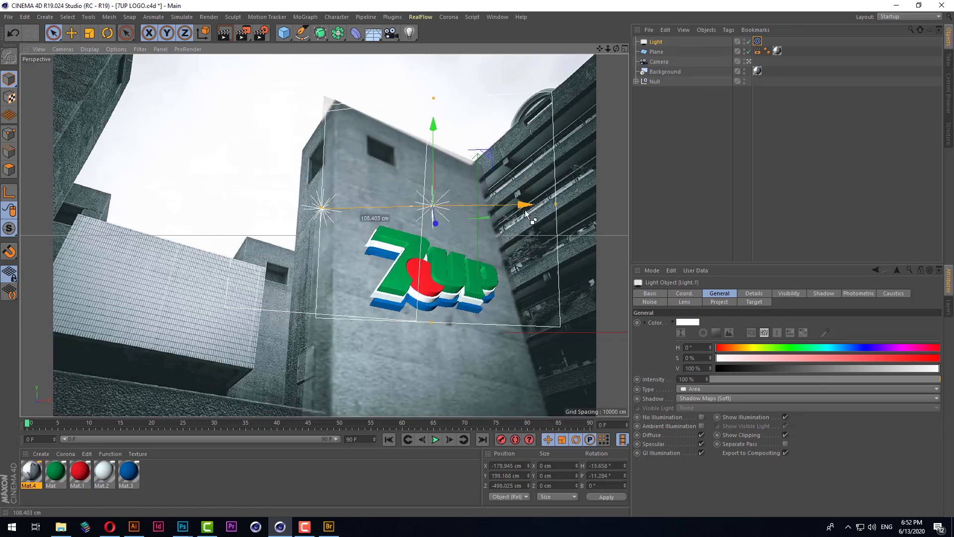
{"action": "left_click_drag", "start_coordinate": [437, 207], "coordinate": [564, 206], "text": "ctrl"}
Step: Delete the duplicate Light.1, rendering previews before and after
{"action": "left_click", "coordinate": [224, 34]}
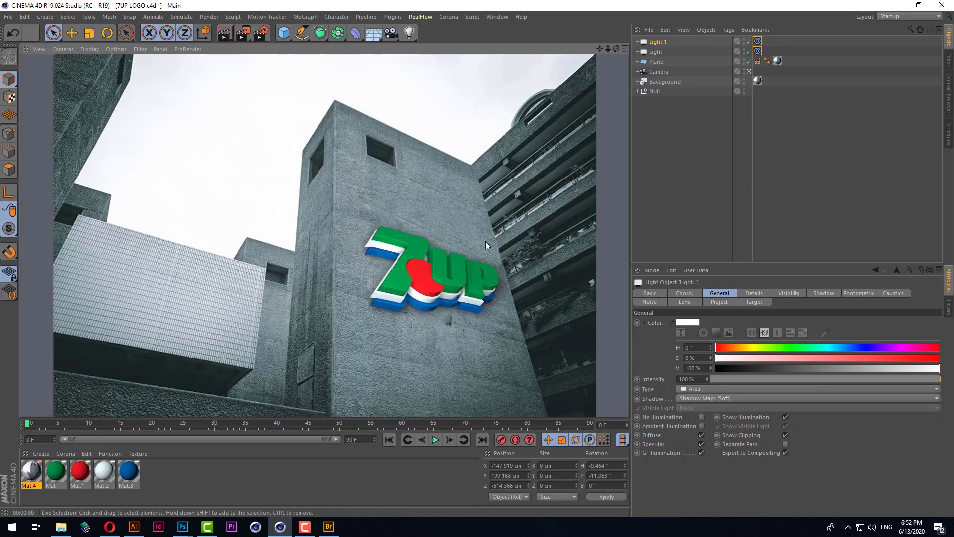
{"action": "left_click", "coordinate": [703, 41]}
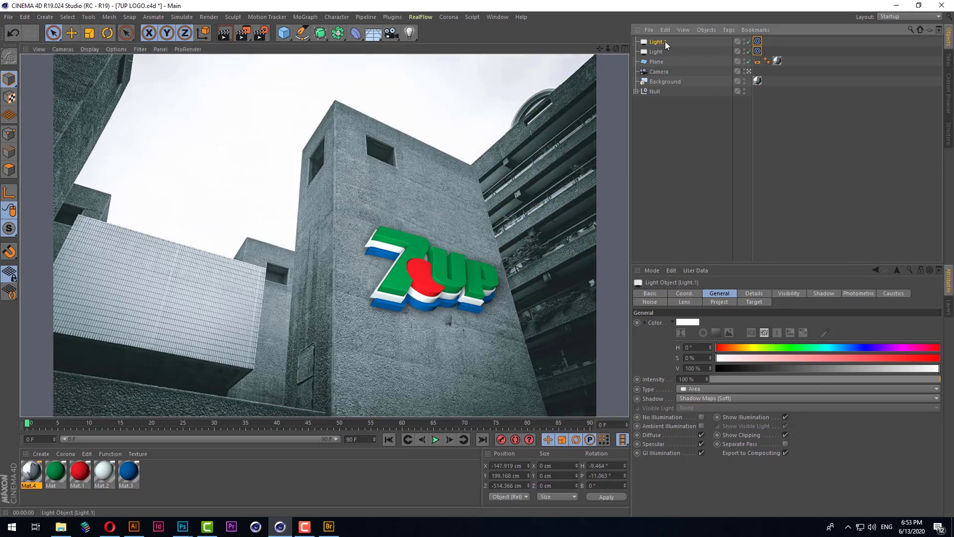
{"action": "key", "text": "Delete"}
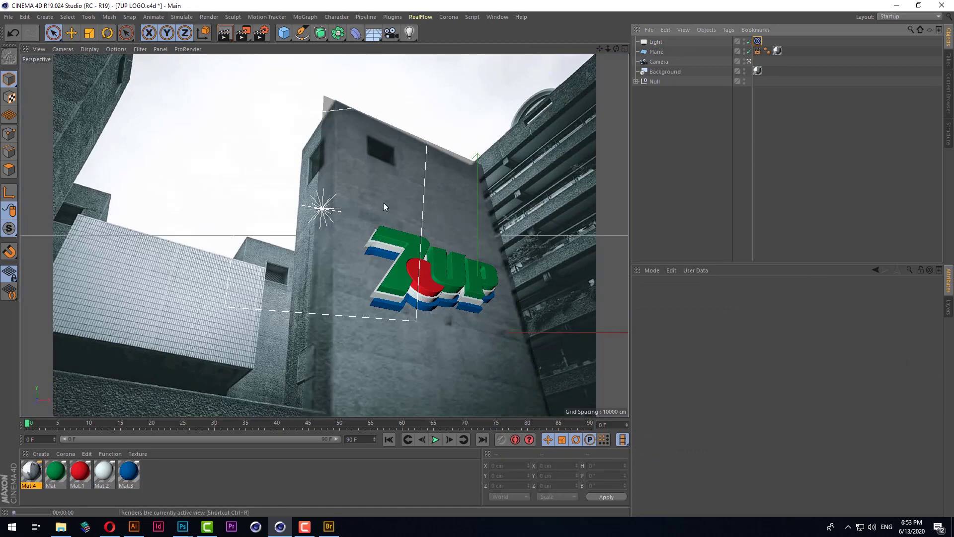
{"action": "left_click", "coordinate": [224, 34]}
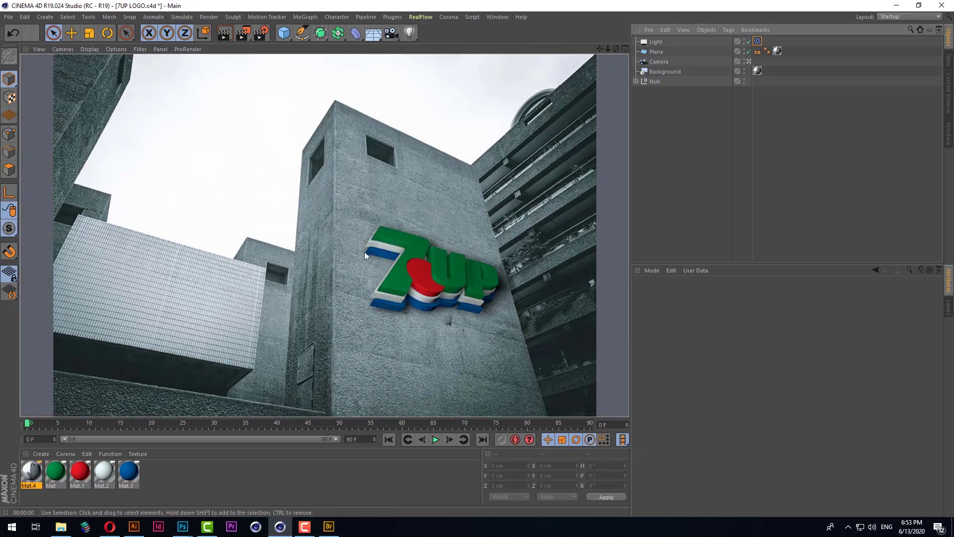
Step: Reposition the remaining light to the upper right of the logo and preview it
{"action": "left_click", "coordinate": [656, 42]}
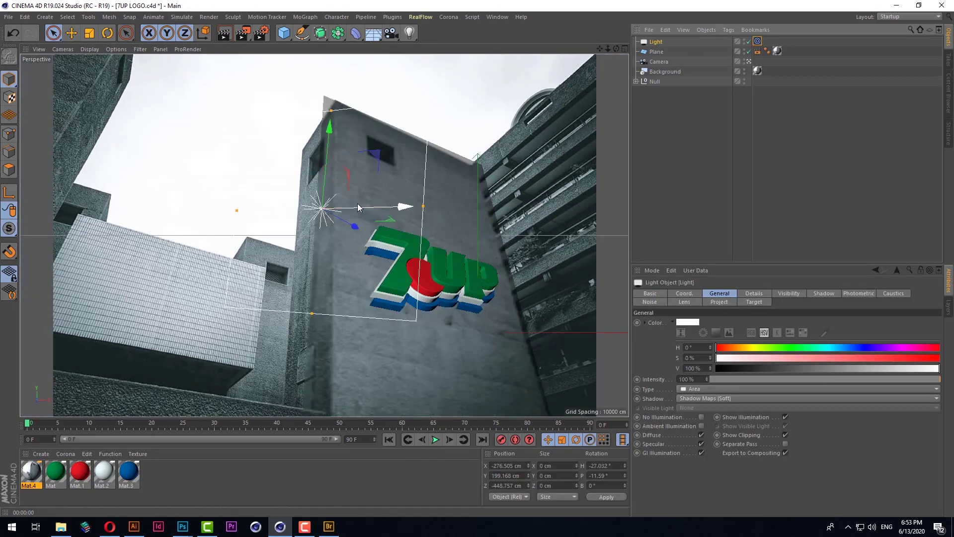
{"action": "left_click_drag", "start_coordinate": [379, 212], "coordinate": [522, 208]}
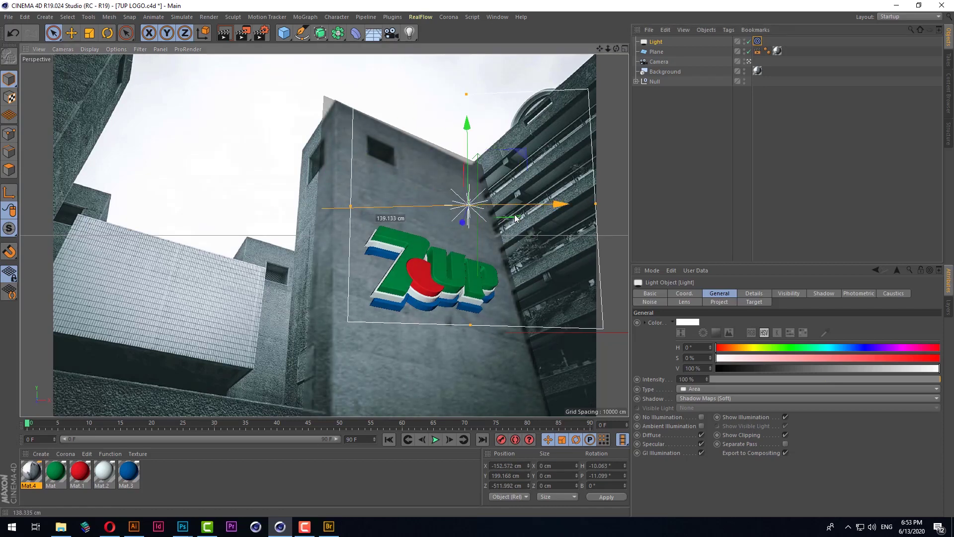
{"action": "left_click", "coordinate": [224, 34]}
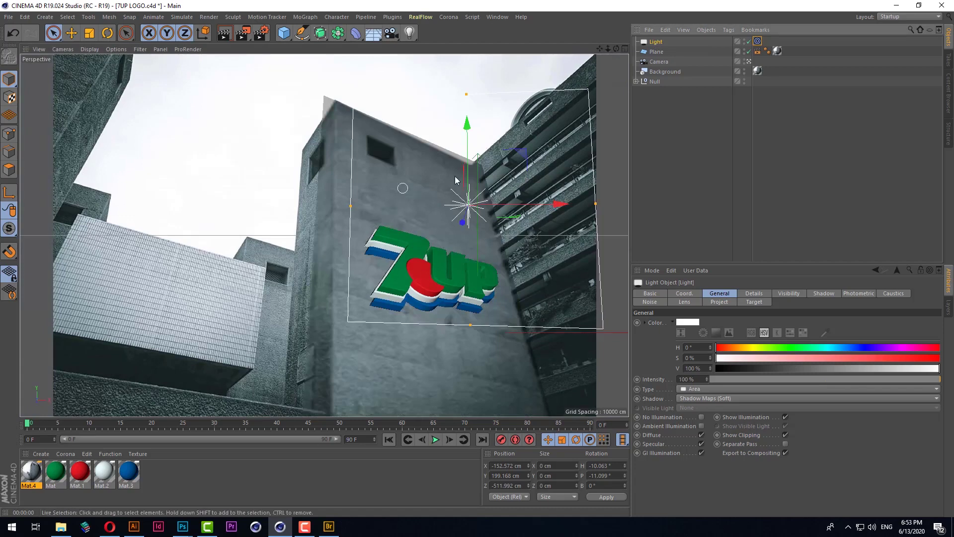
{"action": "key", "text": "F2"}
{"action": "key", "text": "F1"}
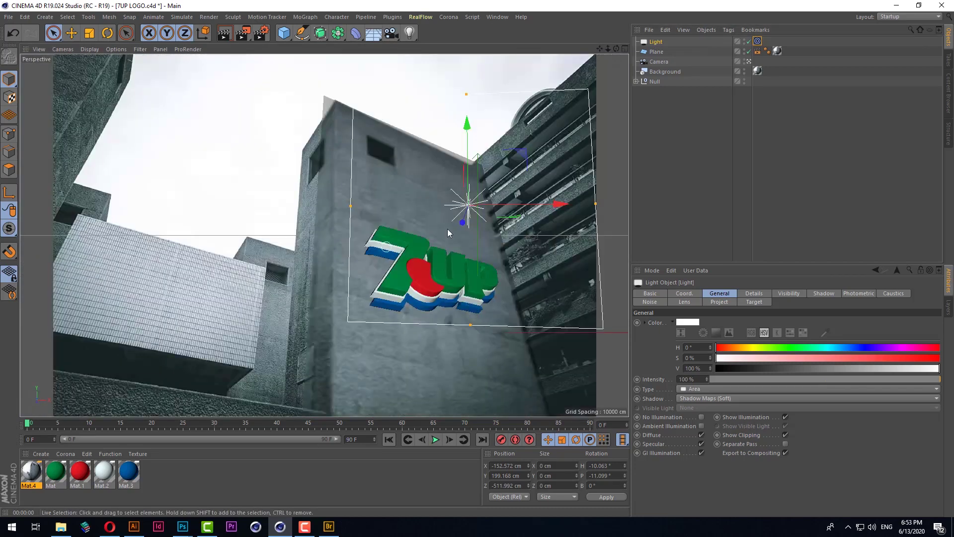
{"action": "mouse_move", "coordinate": [470, 159]}
{"action": "left_mouse_down"}
{"action": "mouse_move", "coordinate": [469, 196]}
{"action": "mouse_move", "coordinate": [469, 139]}
{"action": "left_mouse_up"}
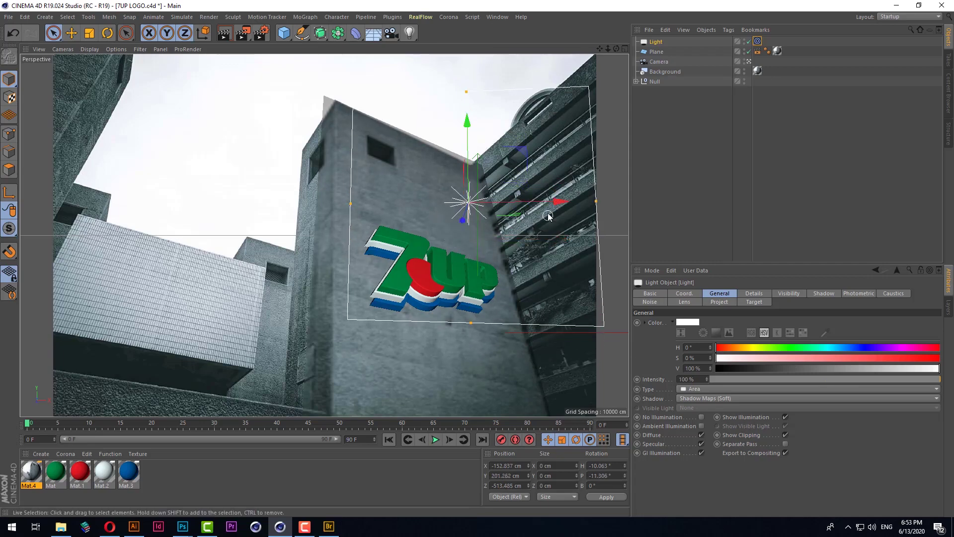
{"action": "mouse_move", "coordinate": [481, 208]}
{"action": "left_mouse_down"}
{"action": "mouse_move", "coordinate": [499, 213]}
{"action": "mouse_move", "coordinate": [412, 214]}
{"action": "left_mouse_up"}
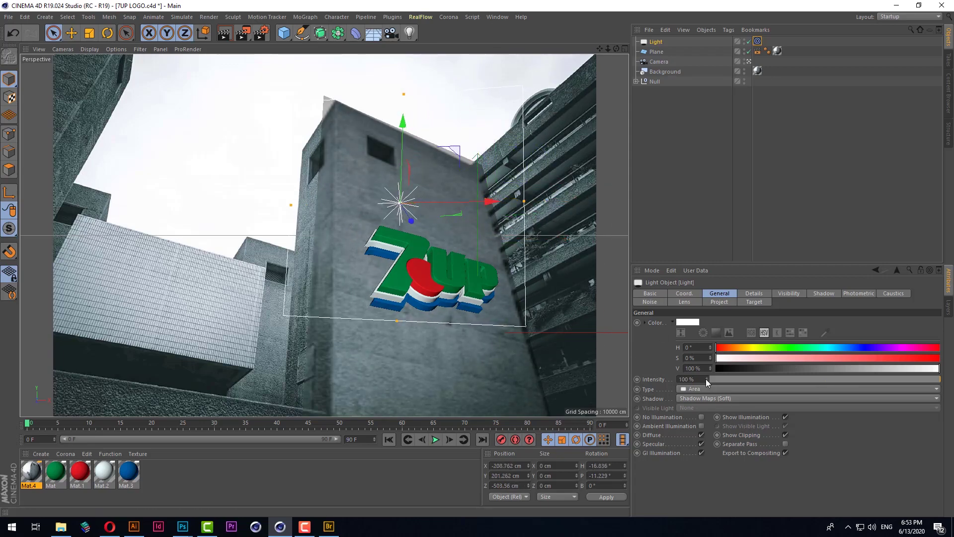
Step: Raise the light intensity to 112% and switch shadows to Raytraced (Hard), then Area
{"action": "left_click_drag", "start_coordinate": [706, 379], "coordinate": [707, 370]}
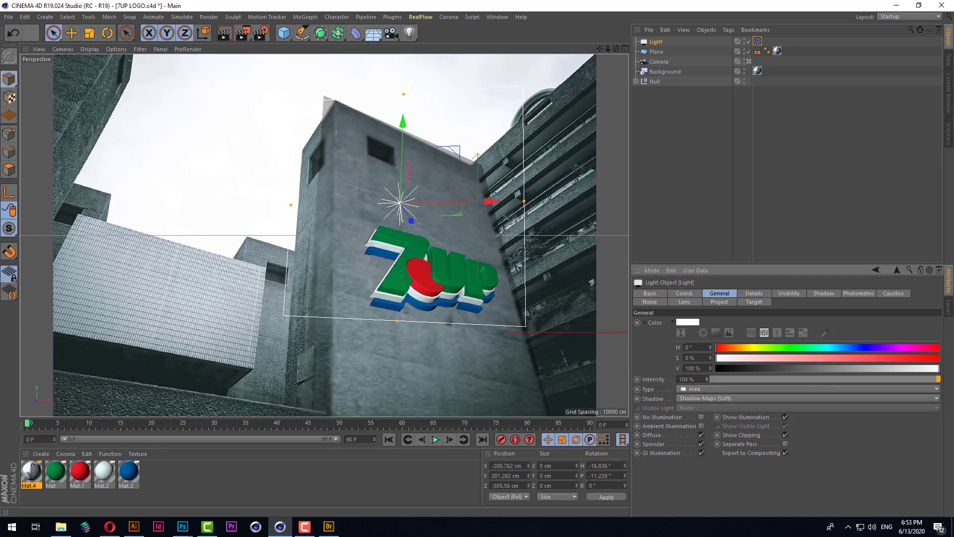
{"action": "left_click", "coordinate": [225, 33]}
{"action": "left_click", "coordinate": [735, 398]}
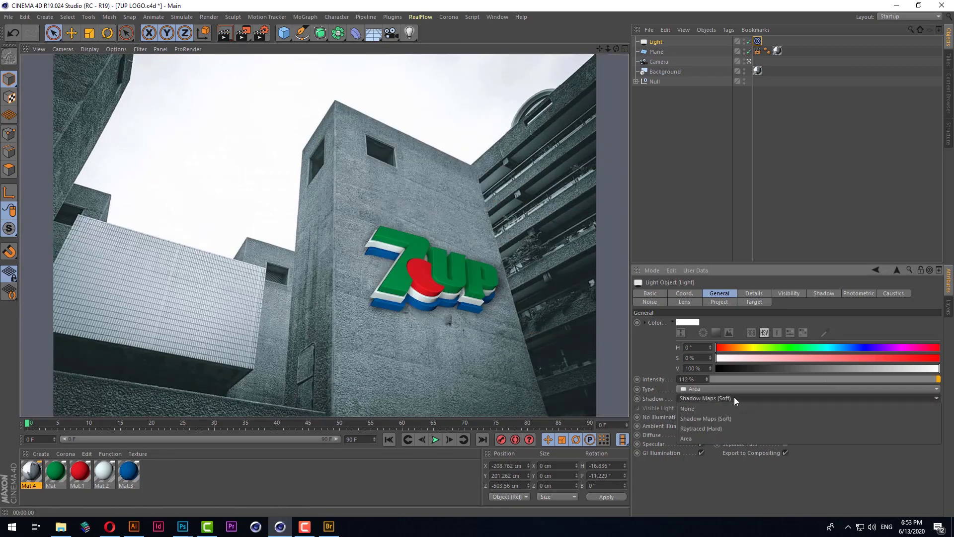
{"action": "left_click", "coordinate": [732, 426]}
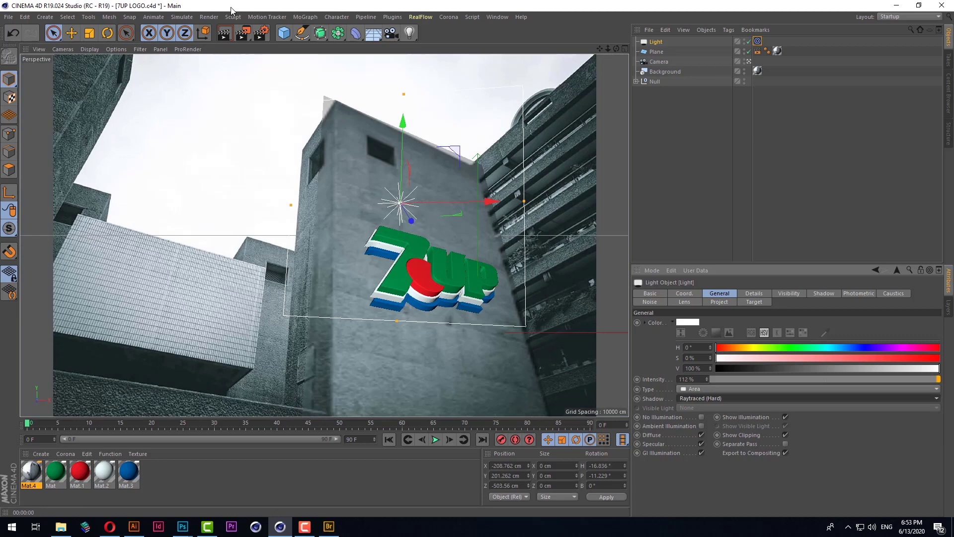
{"action": "left_click", "coordinate": [224, 32]}
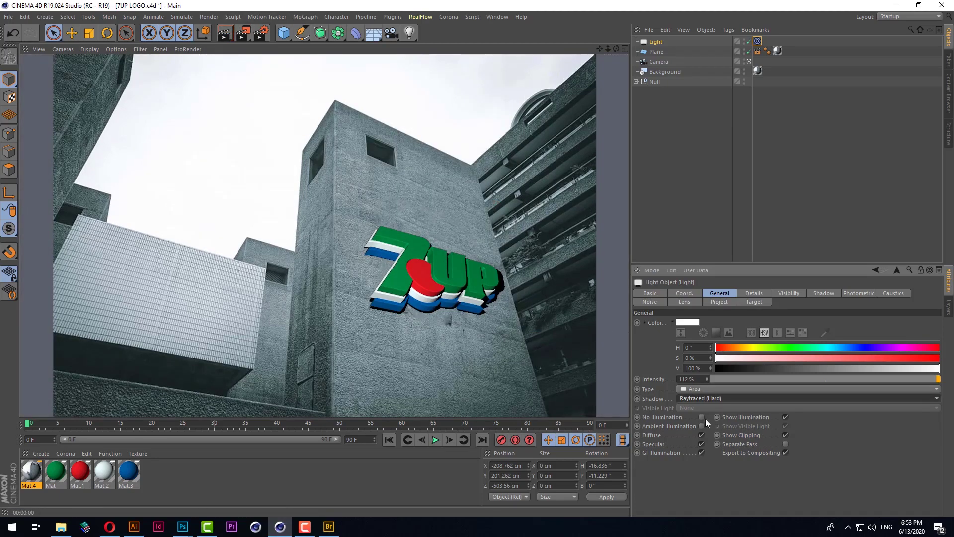
{"action": "left_click", "coordinate": [704, 398]}
{"action": "left_click", "coordinate": [700, 434]}
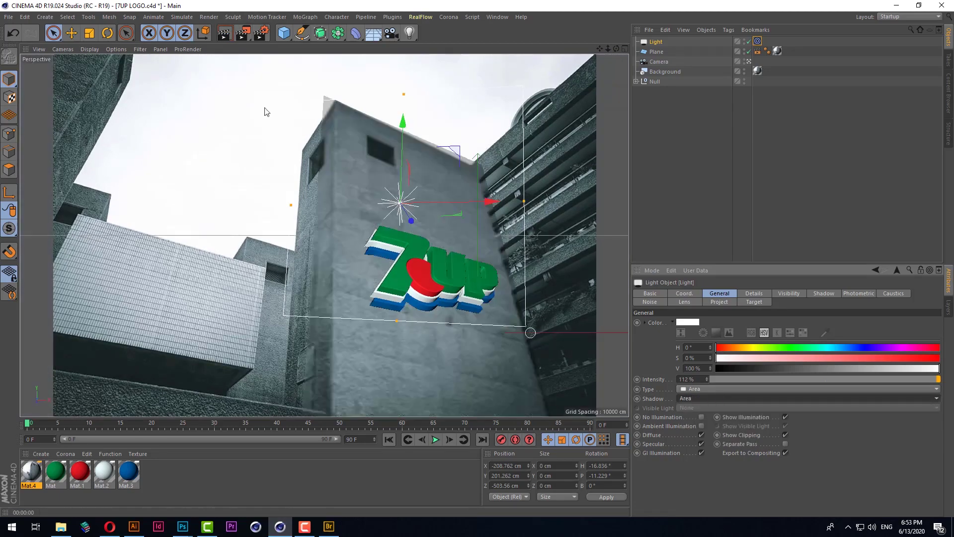
{"action": "left_click", "coordinate": [224, 32]}
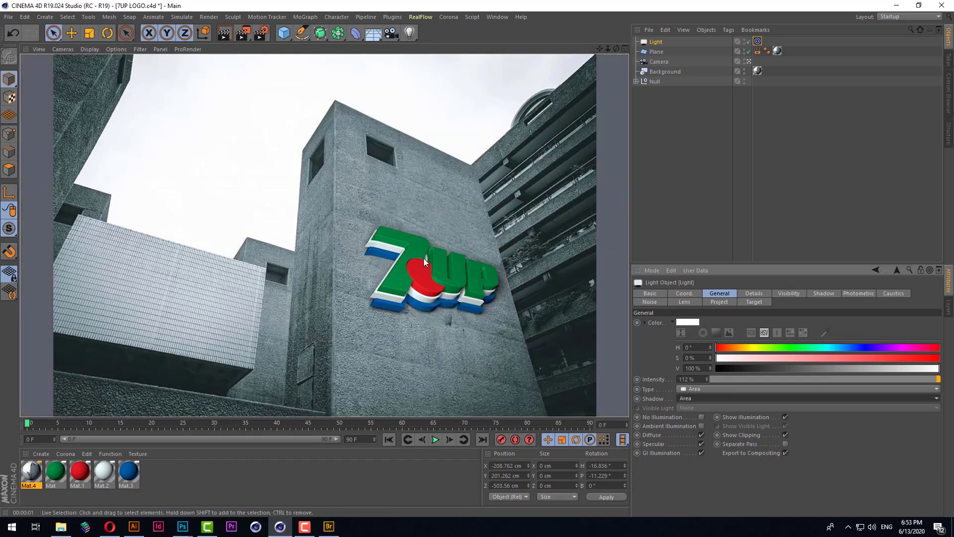
Step: Nudge the logo's Null slightly left and render a preview of it on the building
{"action": "left_click", "coordinate": [645, 81]}
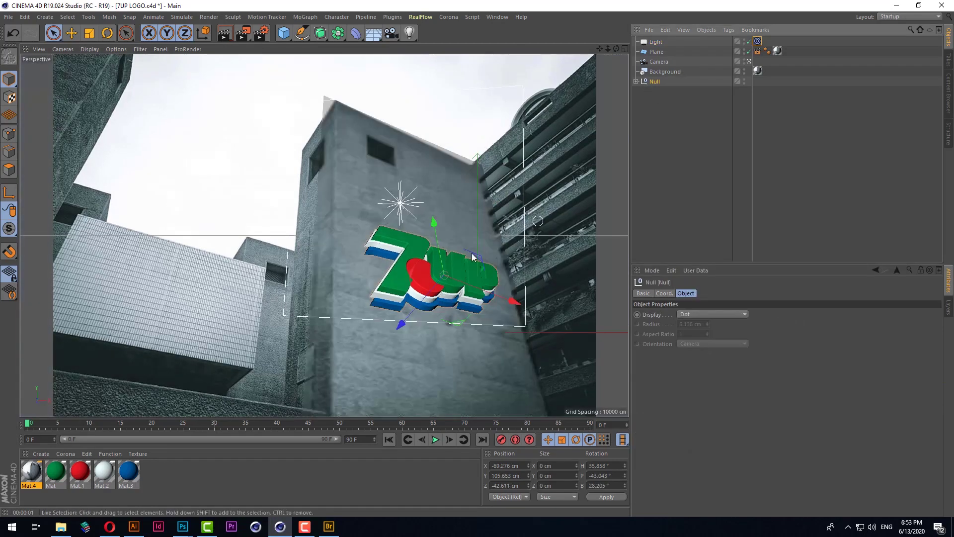
{"action": "left_click_drag", "start_coordinate": [436, 294], "coordinate": [433, 298]}
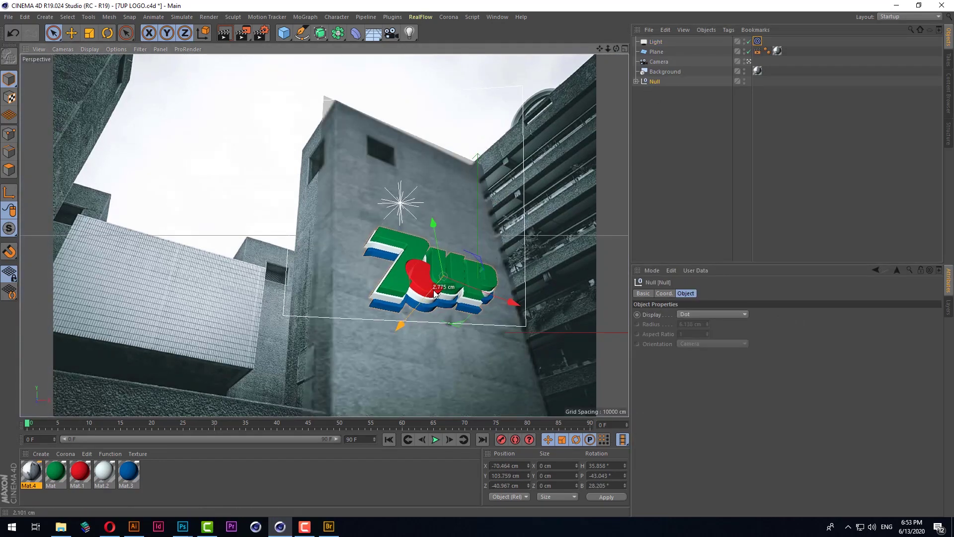
{"action": "left_click", "coordinate": [233, 39]}
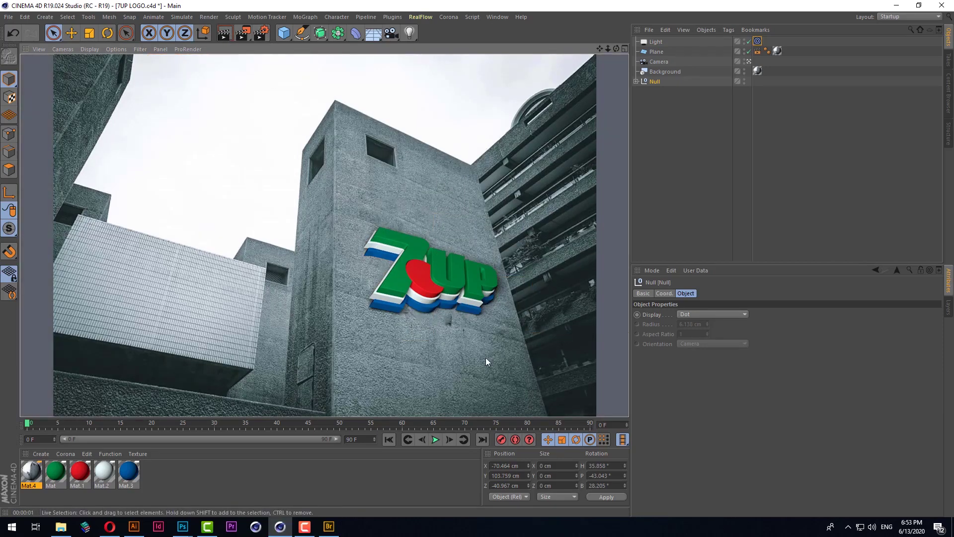
{"action": "left_click", "coordinate": [652, 81]}
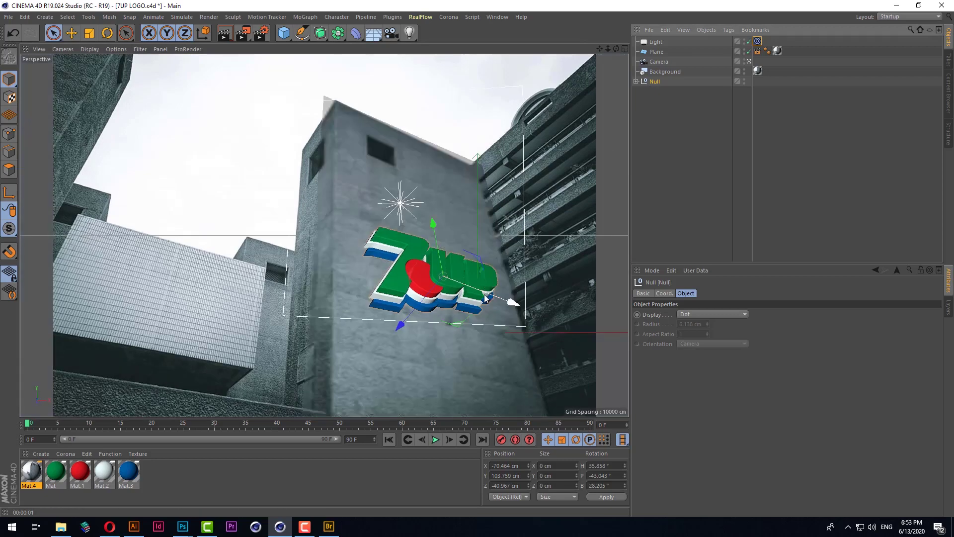
{"action": "left_click_drag", "start_coordinate": [507, 302], "coordinate": [501, 301]}
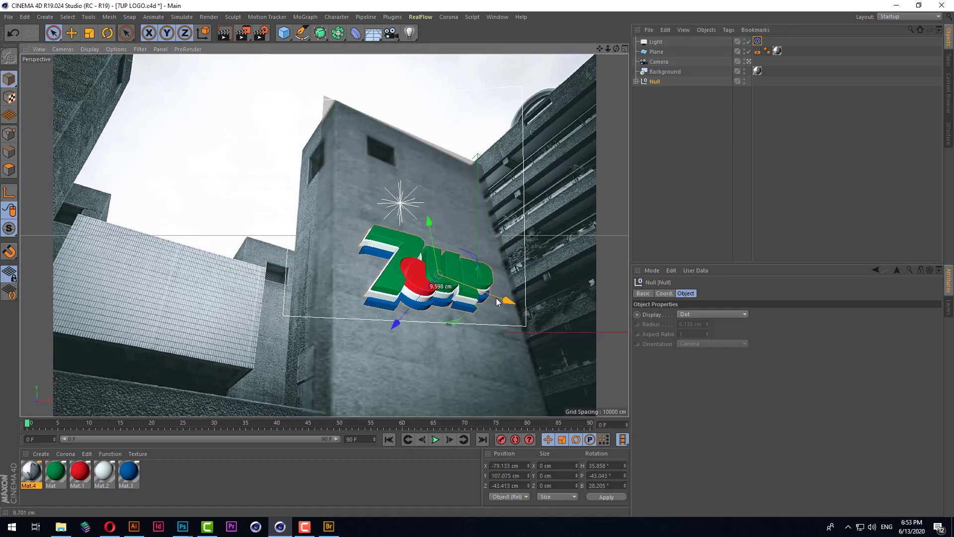
{"action": "left_click", "coordinate": [229, 29]}
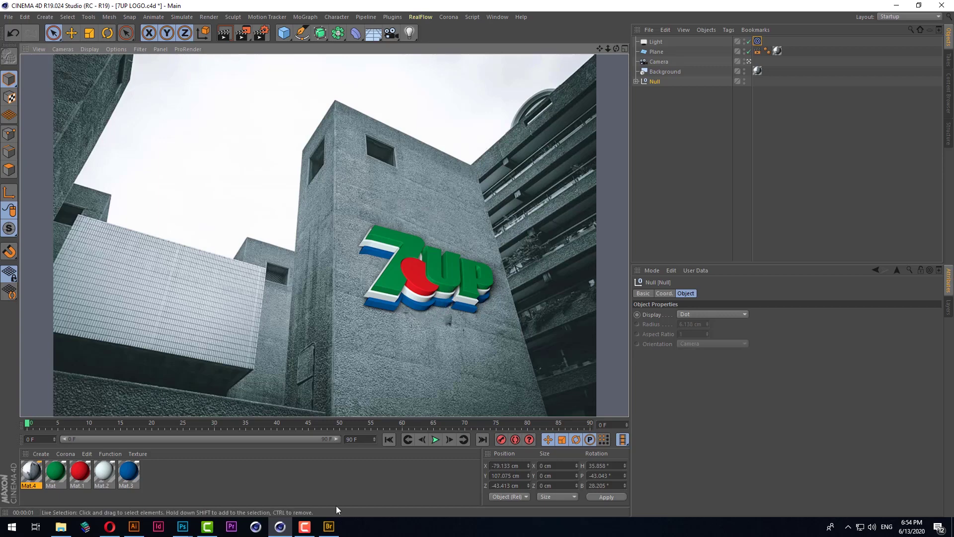
{"action": "left_click", "coordinate": [305, 527]}
{"action": "left_click", "coordinate": [305, 527]}
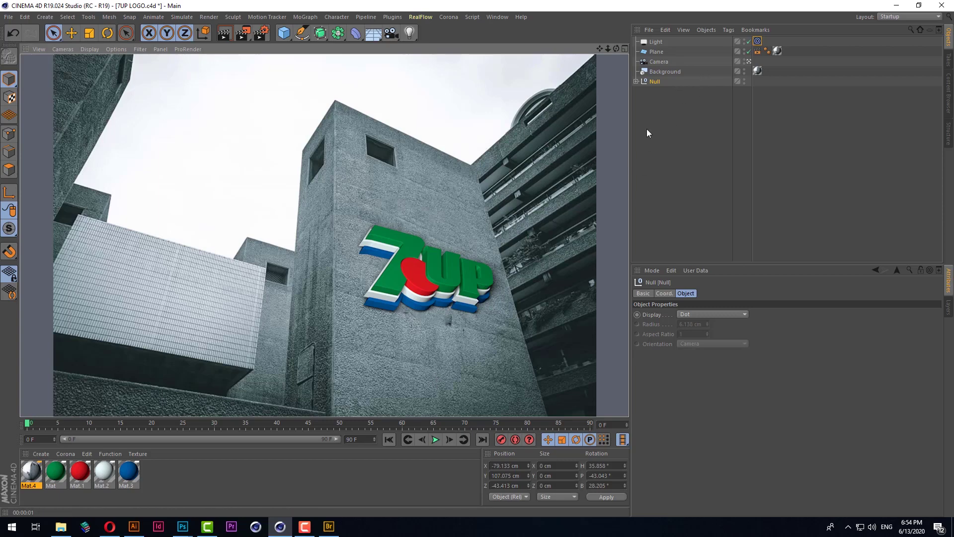
Step: Delete the Light, Plane, Camera and Background, leaving only the logo's Null
{"action": "left_click", "coordinate": [666, 71]}
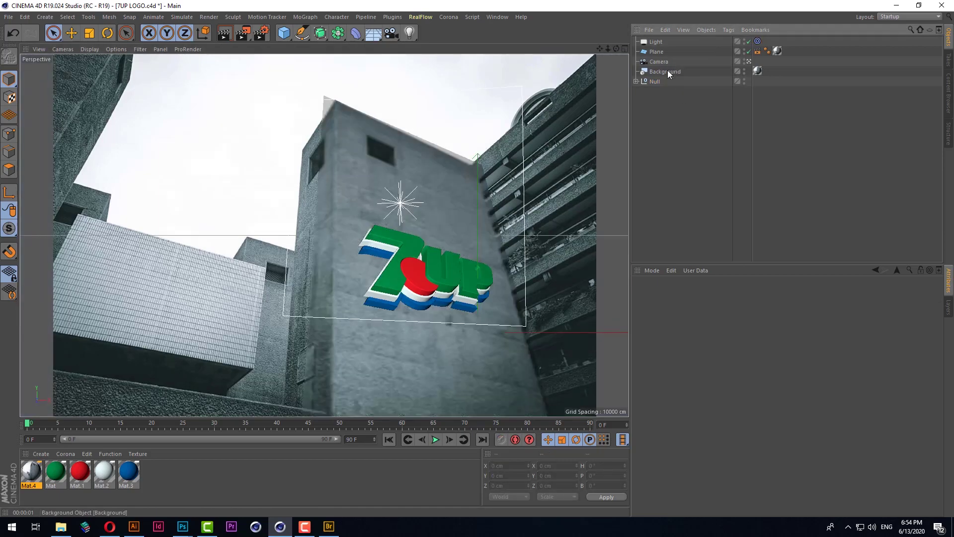
{"action": "left_click", "coordinate": [657, 42], "text": "shift"}
{"action": "key", "text": "Delete"}
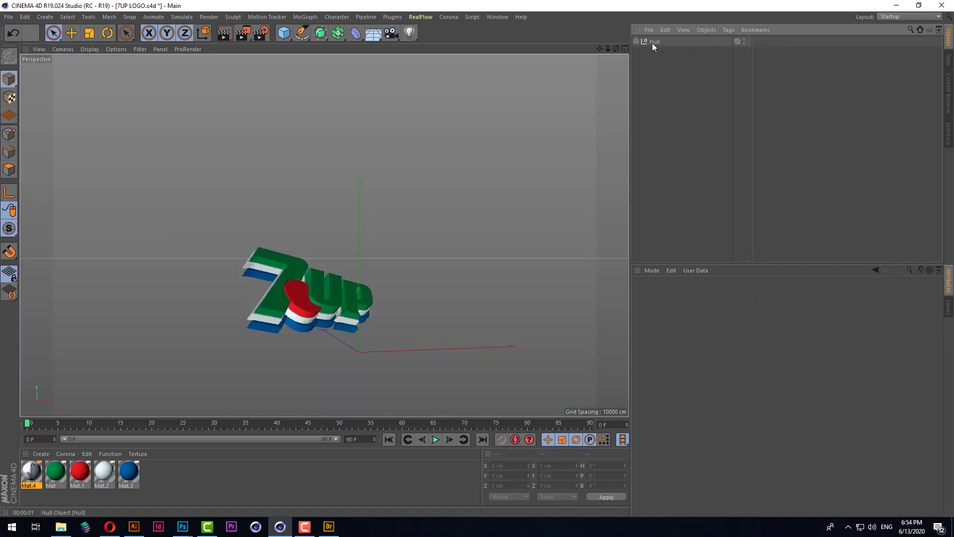
Step: Reset the Null's H/P/B rotation to 0 so the logo faces front
{"action": "left_click", "coordinate": [652, 43]}
{"action": "type", "text": "0"}
{"action": "key", "text": "Tab"}
{"action": "type", "text": "0"}
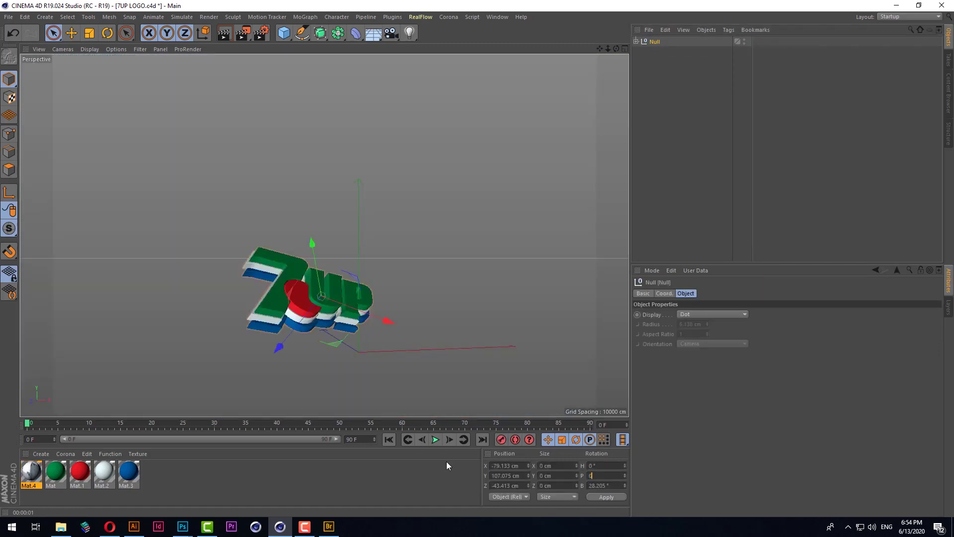
{"action": "key", "text": "Tab"}
{"action": "type", "text": "0"}
{"action": "key", "text": "Return"}
Step: Raise the logo higher and turn the floor grid back on under Filter
{"action": "left_click_drag", "start_coordinate": [322, 238], "coordinate": [309, 194]}
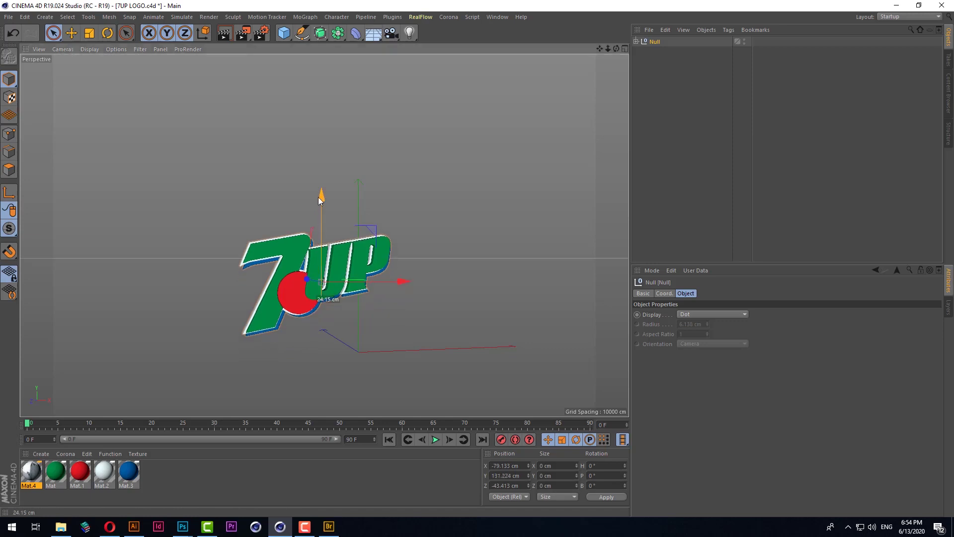
{"action": "scroll", "coordinate": [304, 214], "scroll_direction": "up", "scroll_amount": 2}
{"action": "scroll", "coordinate": [295, 233], "scroll_direction": "up", "scroll_amount": 3}
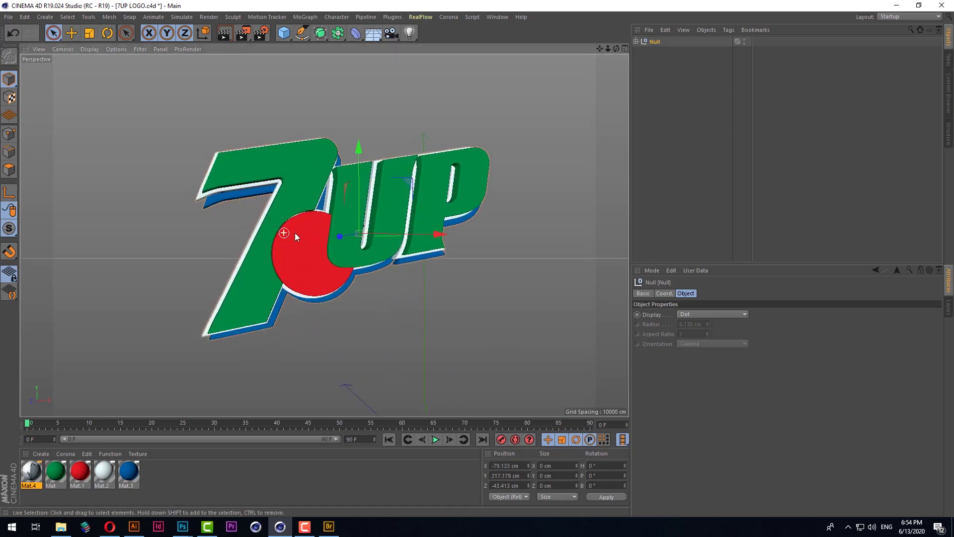
{"action": "scroll", "coordinate": [295, 233], "scroll_direction": "down", "scroll_amount": 3}
{"action": "left_click", "coordinate": [159, 48]}
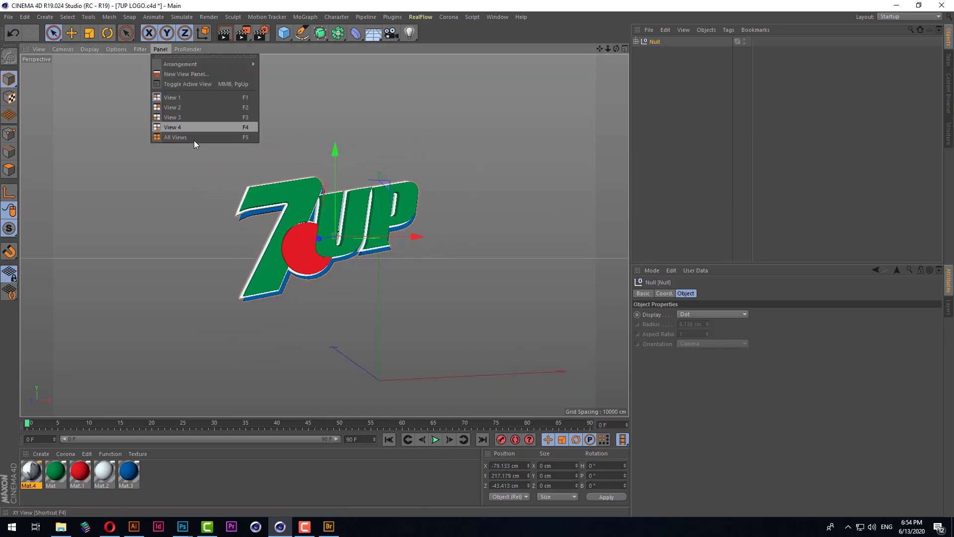
{"action": "left_click", "coordinate": [148, 193]}
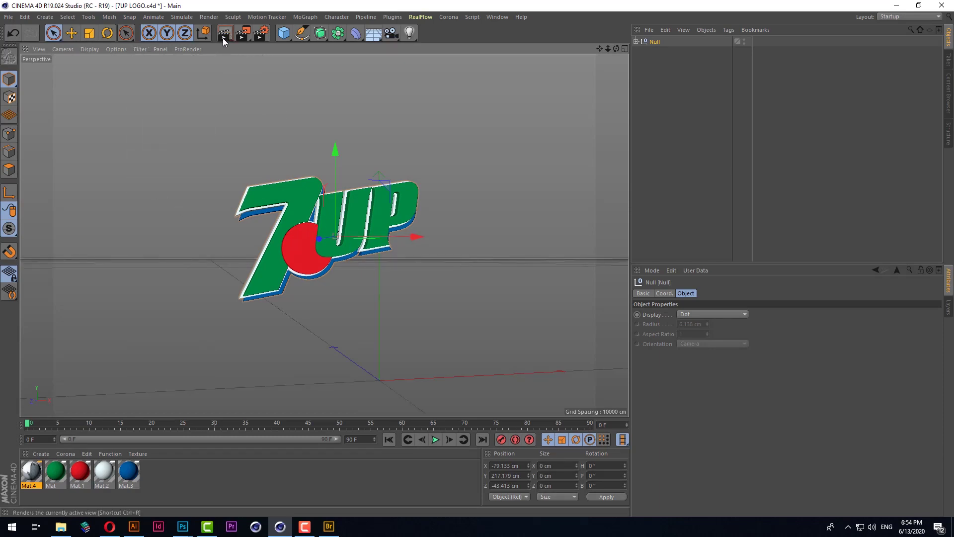
Step: Render the front-facing logo into the Picture Viewer
{"action": "left_click", "coordinate": [242, 39]}
{"action": "scroll", "coordinate": [329, 302], "scroll_direction": "down", "scroll_amount": 1}
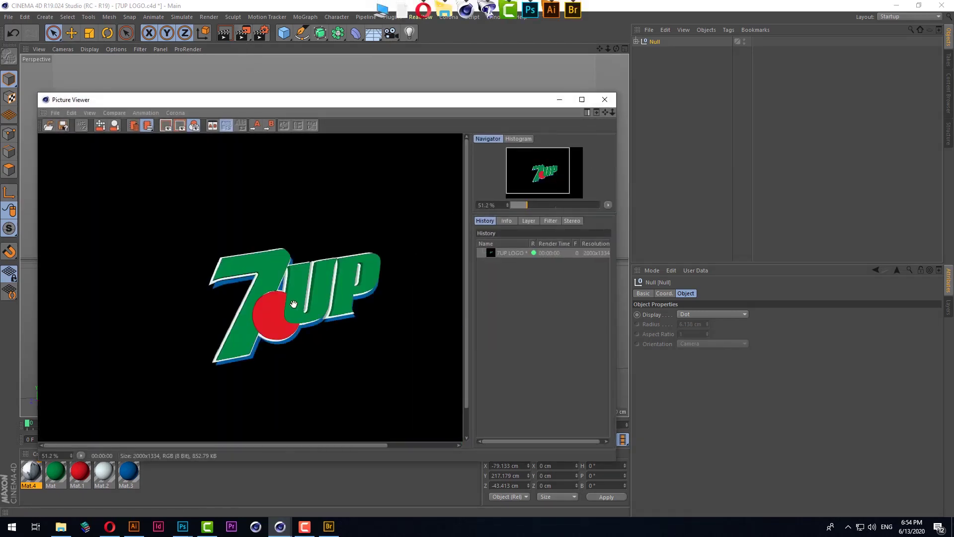
{"action": "scroll", "coordinate": [293, 304], "scroll_direction": "up", "scroll_amount": 2}
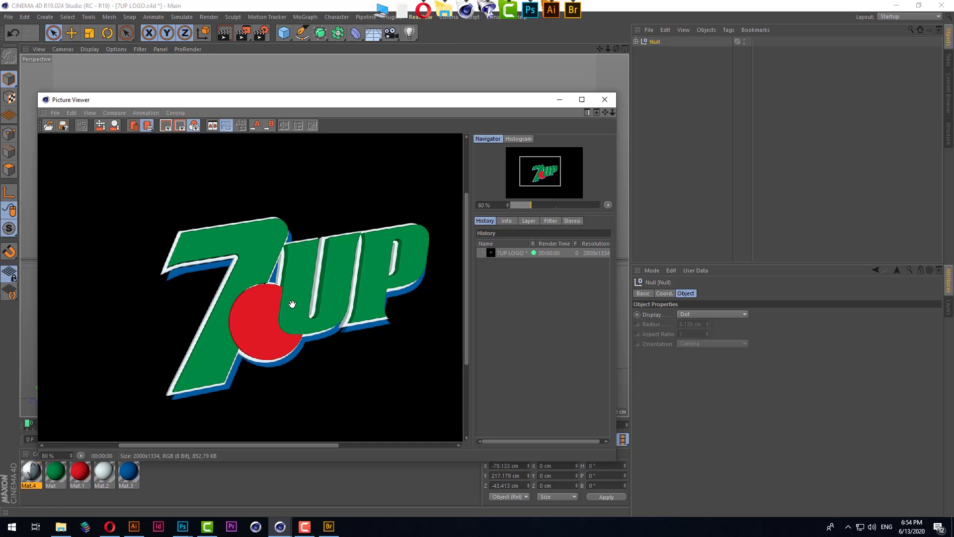
Step: Save the render as a JPG in TO C4D > 7UP LOGO and close the viewer
{"action": "left_click", "coordinate": [56, 113]}
{"action": "left_click", "coordinate": [65, 139]}
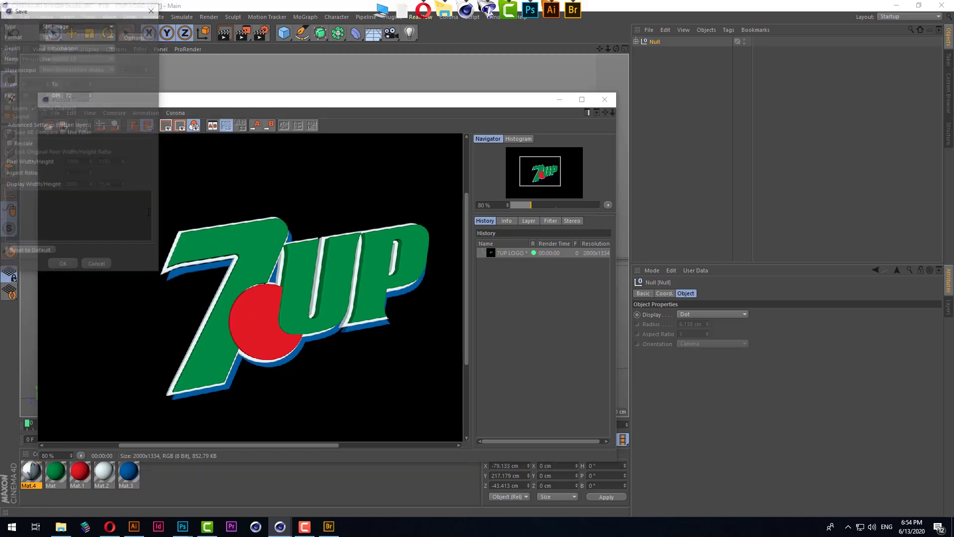
{"action": "left_click", "coordinate": [69, 37]}
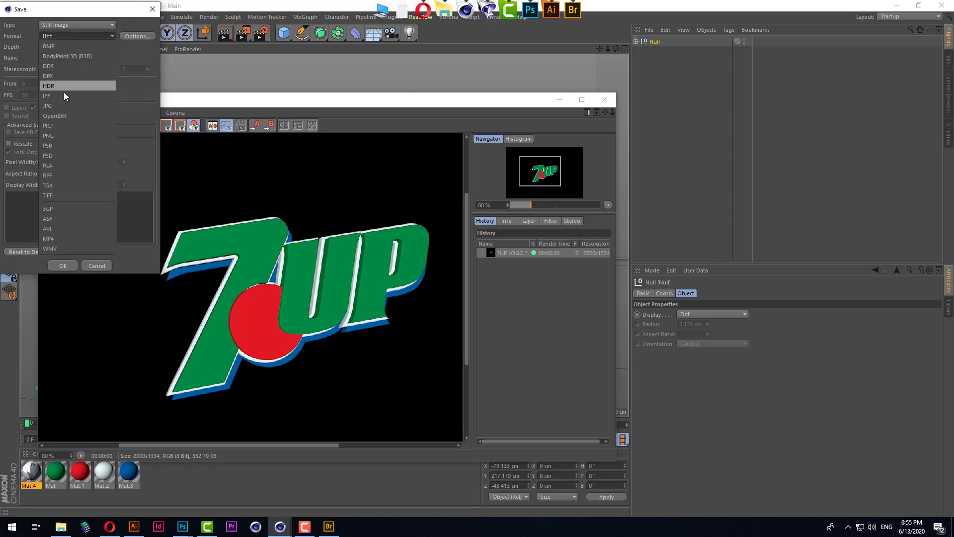
{"action": "left_click", "coordinate": [59, 105]}
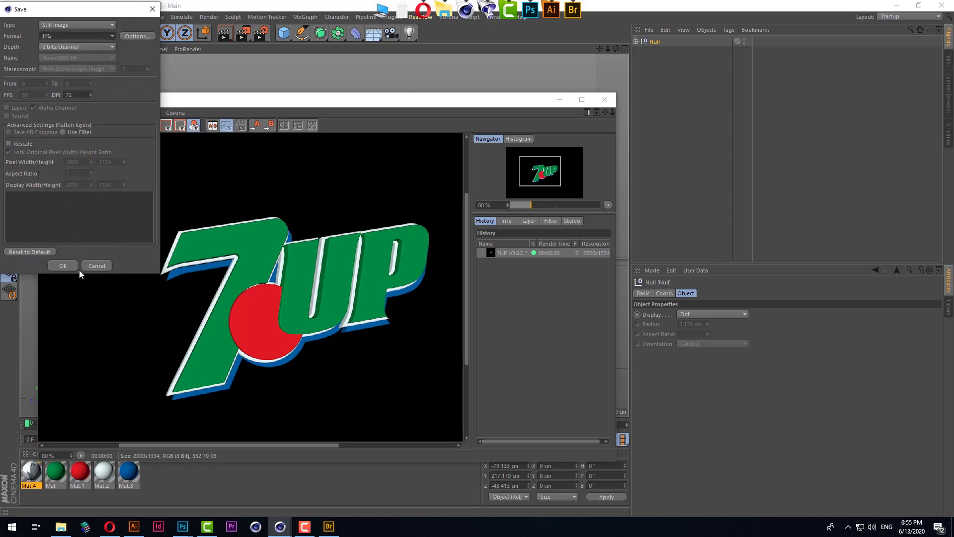
{"action": "left_click", "coordinate": [76, 264]}
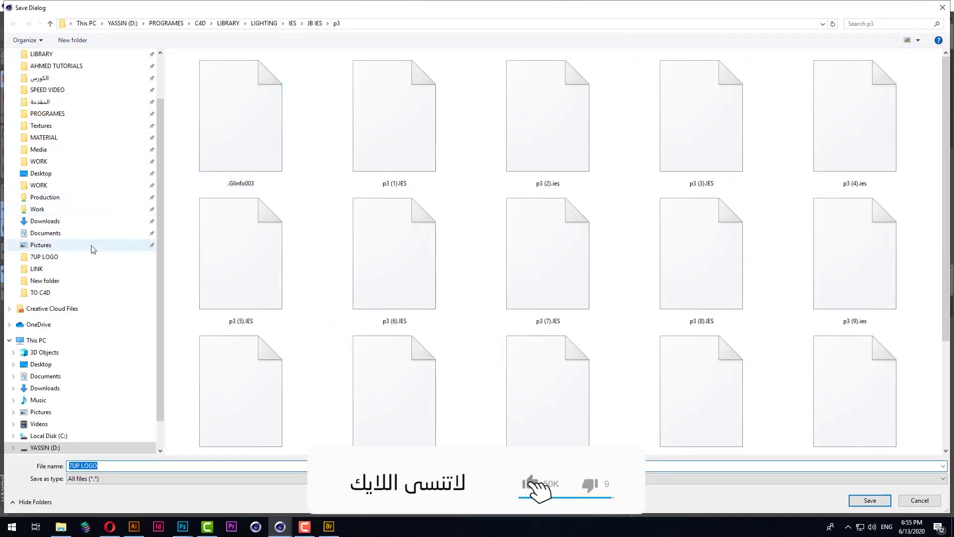
{"action": "left_click", "coordinate": [42, 294]}
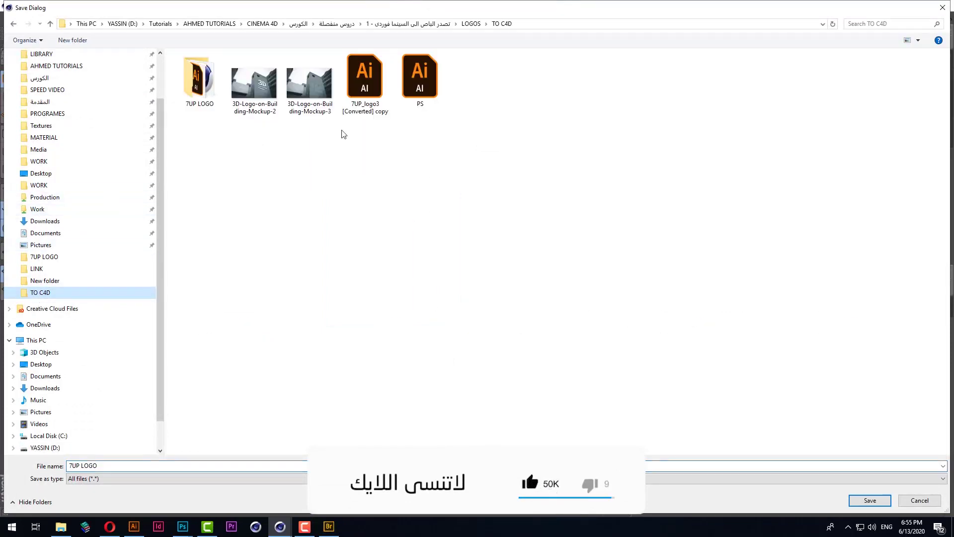
{"action": "double_click", "coordinate": [197, 102]}
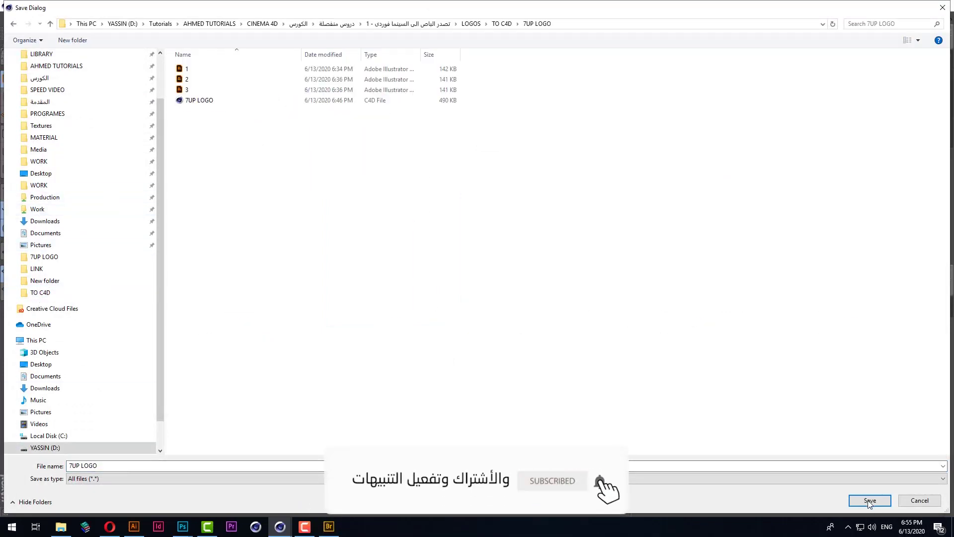
{"action": "left_click", "coordinate": [917, 499]}
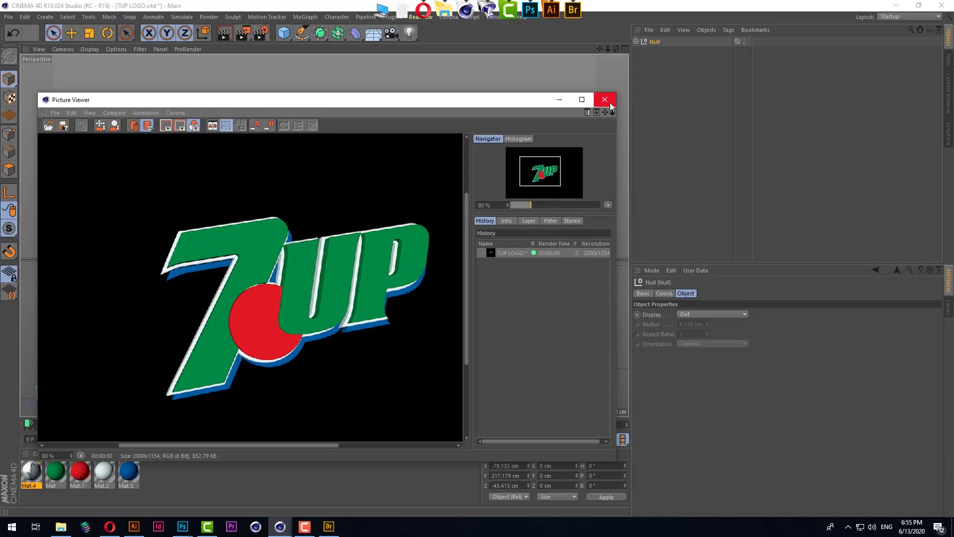
{"action": "left_click", "coordinate": [605, 100]}
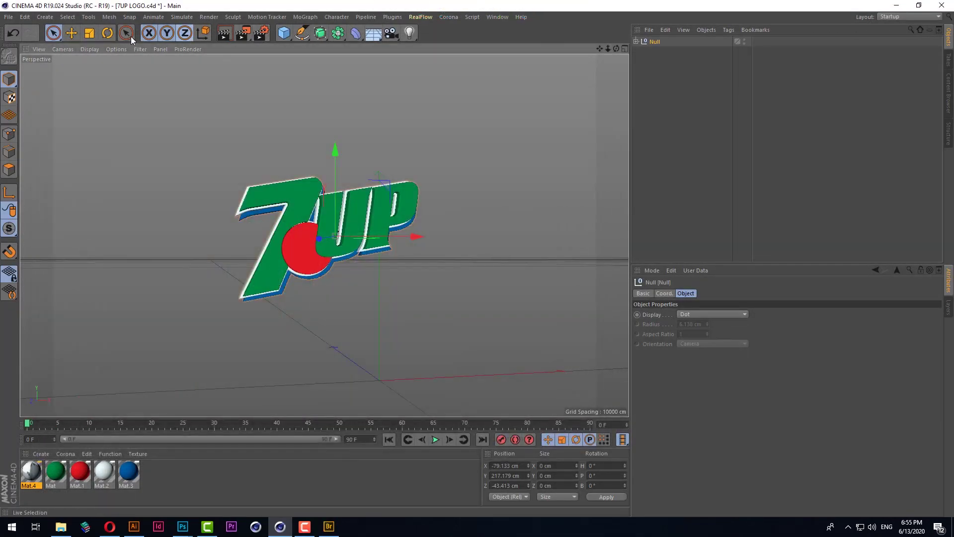
Step: Set the render output size units to centimetres at 300 DPI resolution
{"action": "left_click", "coordinate": [259, 35]}
{"action": "left_click", "coordinate": [252, 117]}
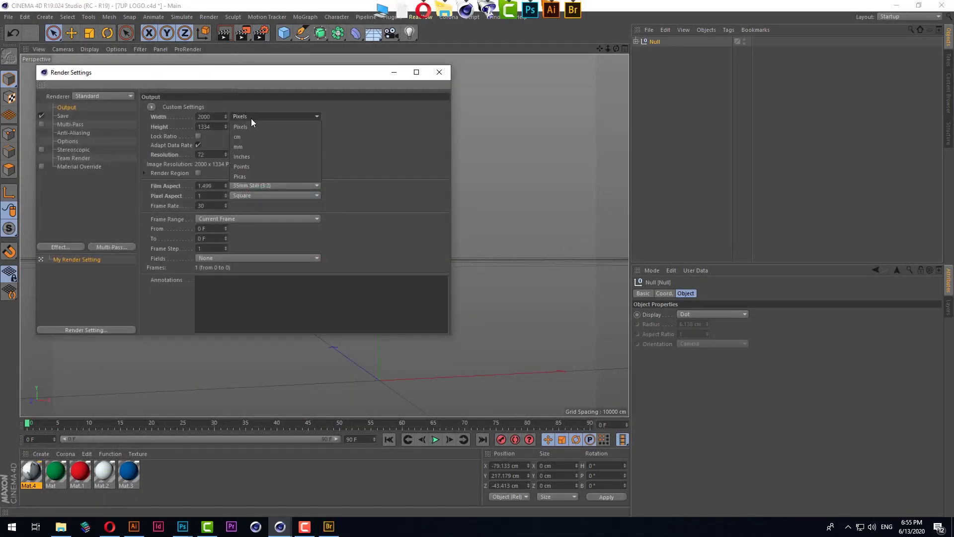
{"action": "left_click", "coordinate": [249, 136]}
{"action": "type", "text": "300"}
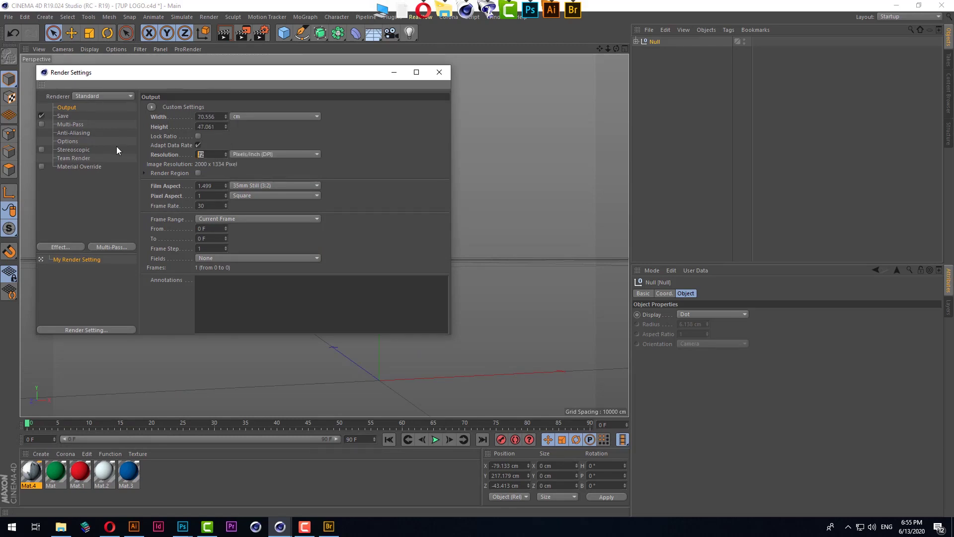
{"action": "key", "text": "Return"}
{"action": "left_click", "coordinate": [439, 72]}
Step: Render the 8333 x 5558 high-resolution logo into the Picture Viewer
{"action": "left_click", "coordinate": [225, 33]}
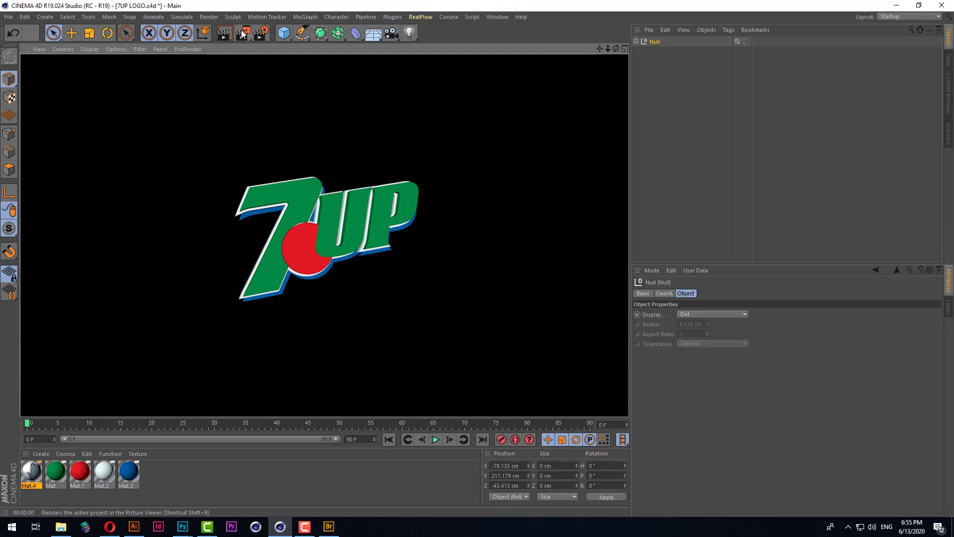
{"action": "left_click", "coordinate": [242, 33]}
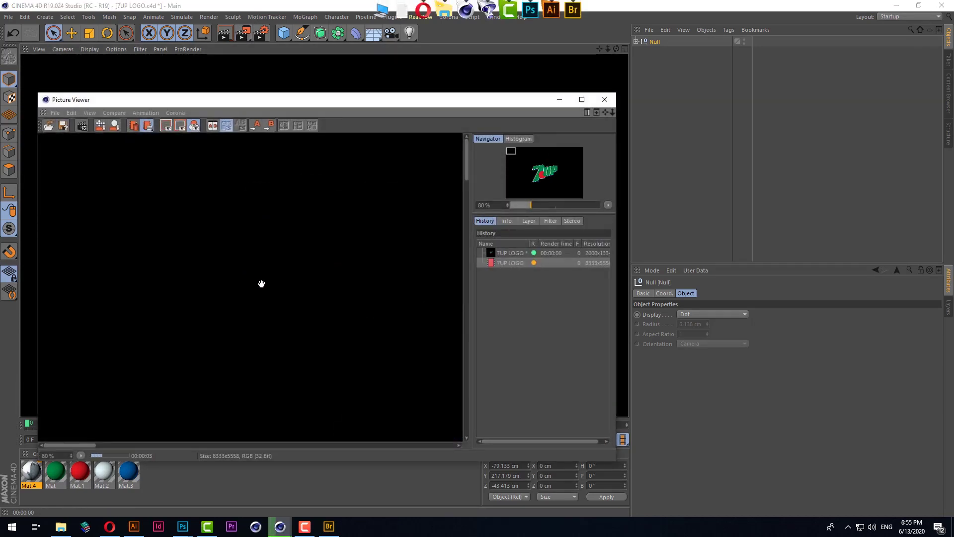
{"action": "scroll", "coordinate": [180, 256], "scroll_direction": "down", "scroll_amount": 5}
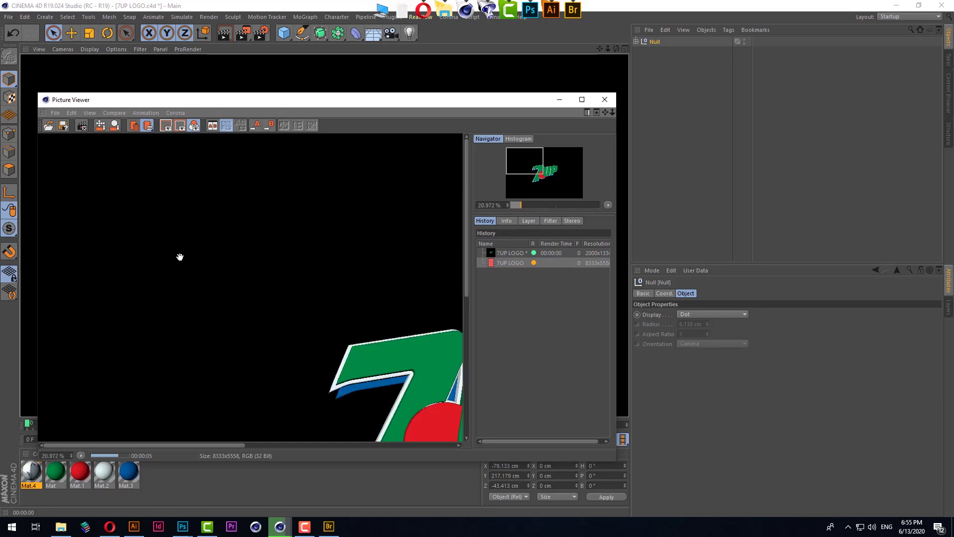
{"action": "scroll", "coordinate": [180, 256], "scroll_direction": "down", "scroll_amount": 4}
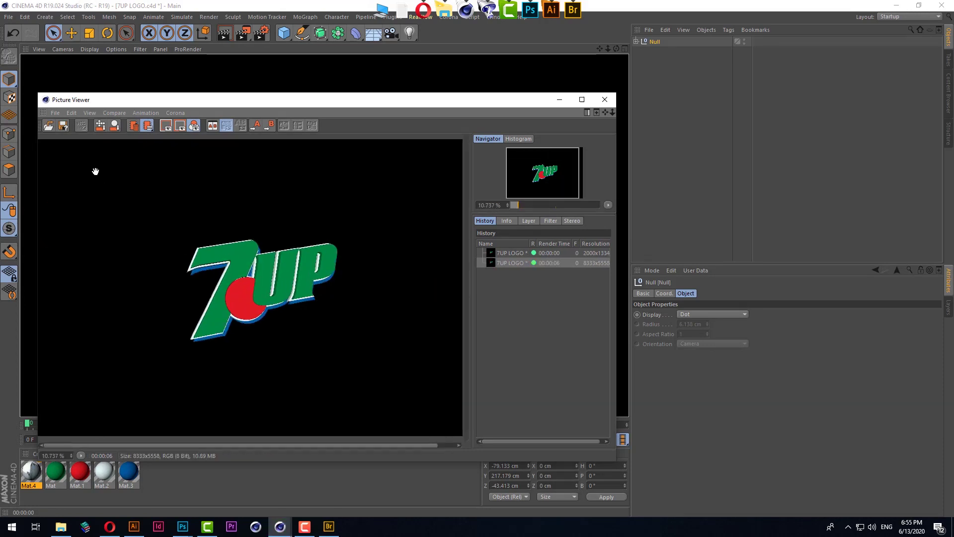
Step: Save the high-resolution render as a JPG in TO C4D and close the viewer
{"action": "left_click", "coordinate": [55, 112]}
{"action": "left_click", "coordinate": [70, 139]}
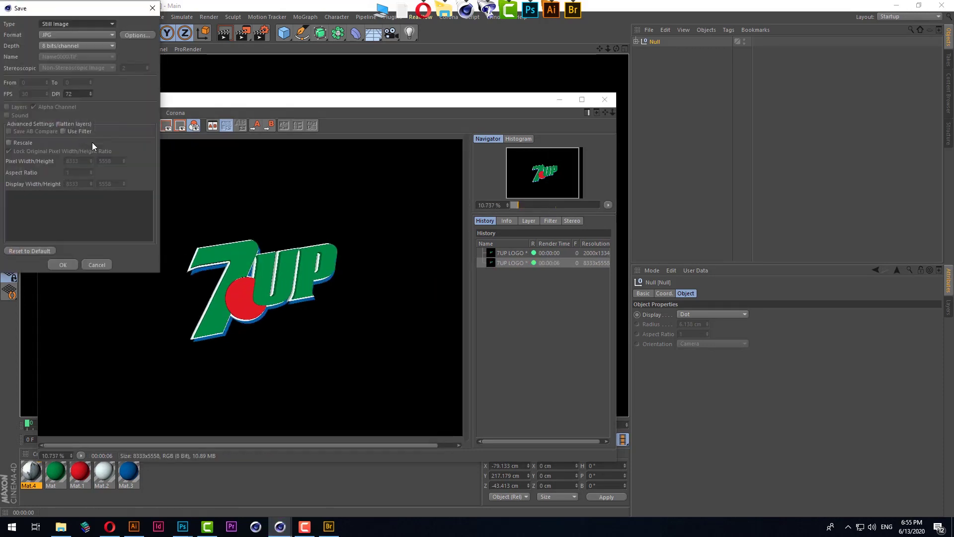
{"action": "left_click", "coordinate": [61, 264]}
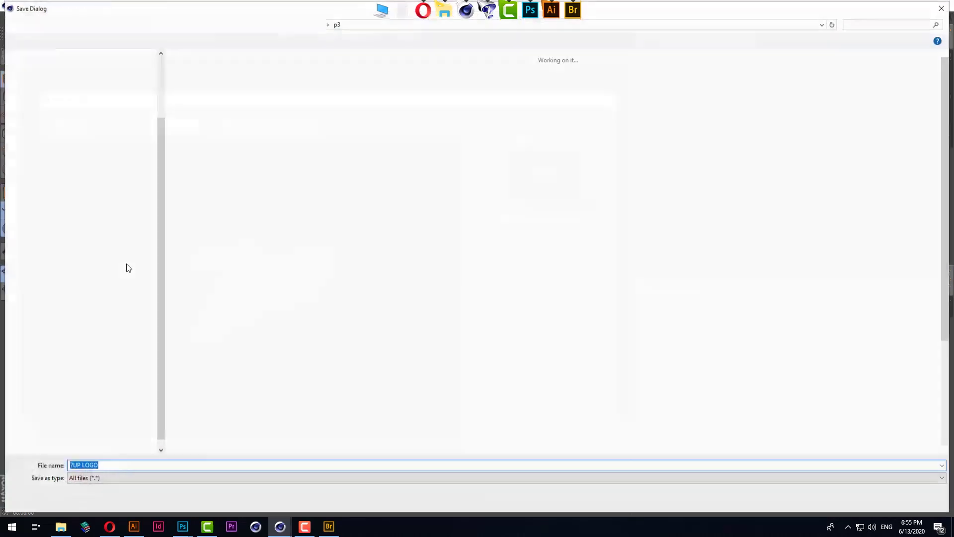
{"action": "left_click", "coordinate": [40, 269]}
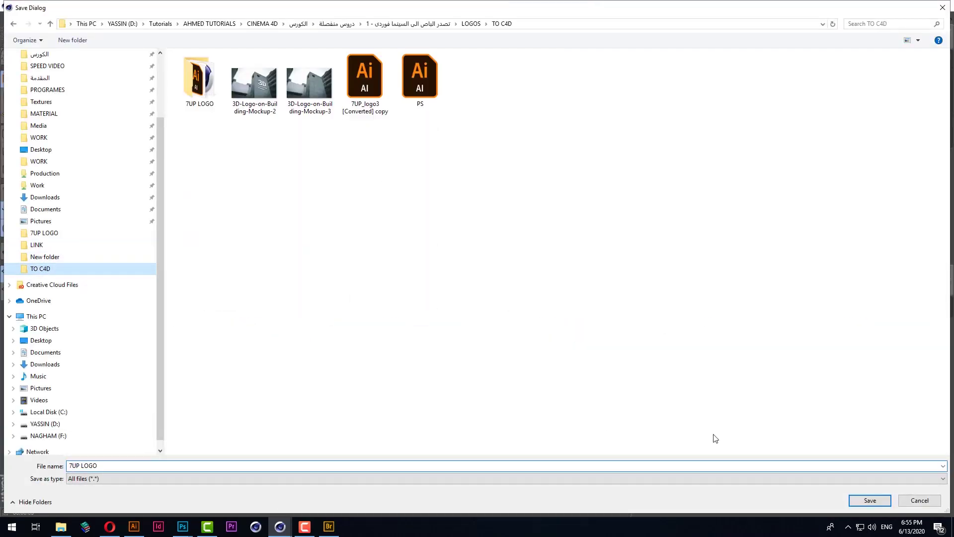
{"action": "left_click", "coordinate": [874, 504]}
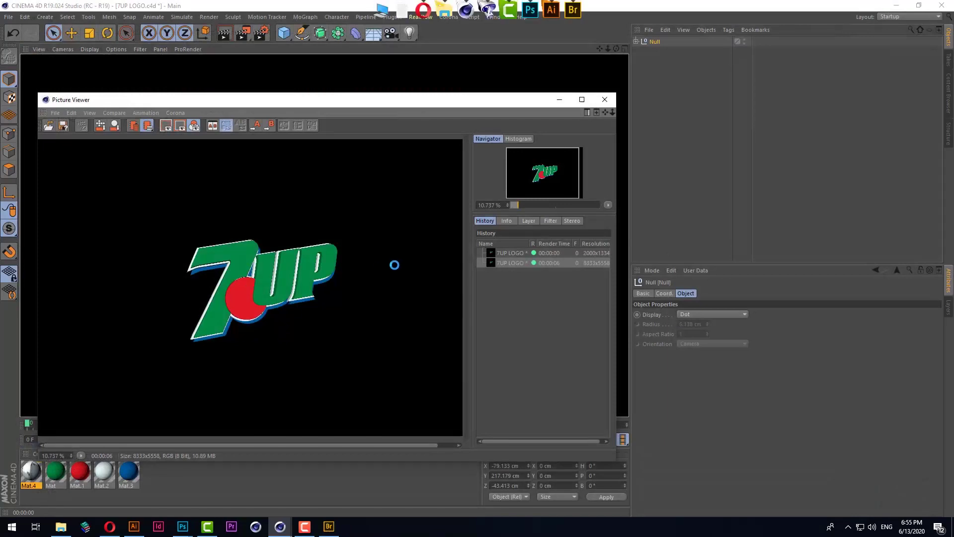
{"action": "left_click", "coordinate": [610, 98]}
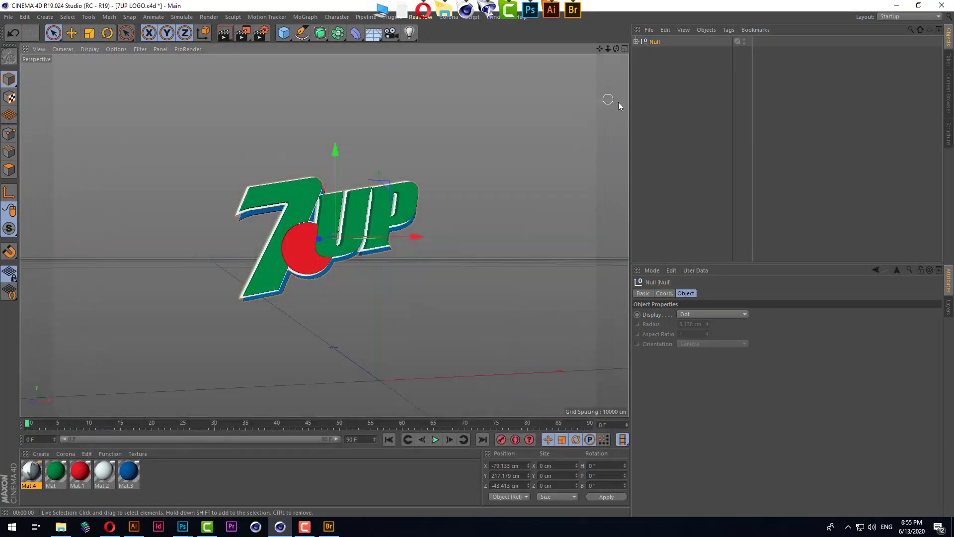
Step: Enable Alpha Channel and Straight Alpha in the render Save settings
{"action": "left_click", "coordinate": [260, 34]}
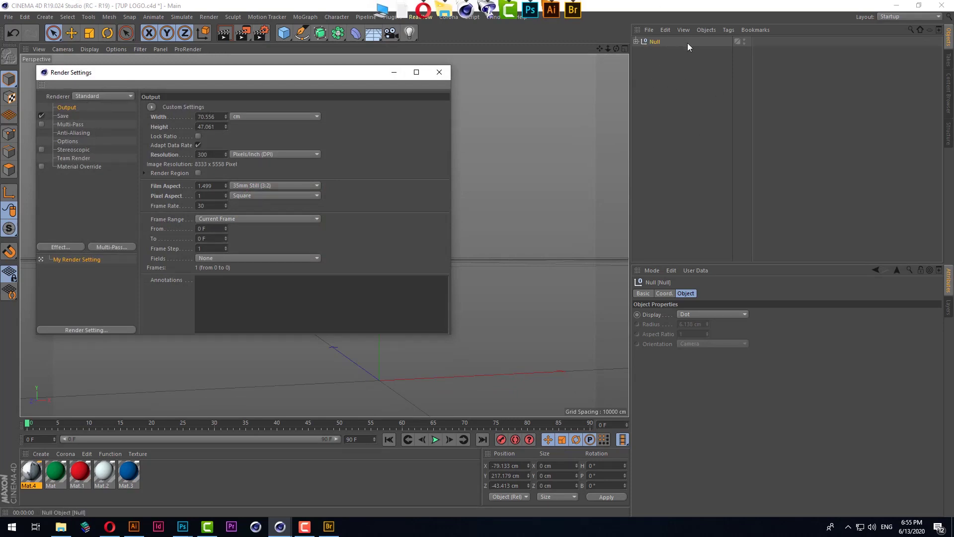
{"action": "left_click", "coordinate": [63, 117]}
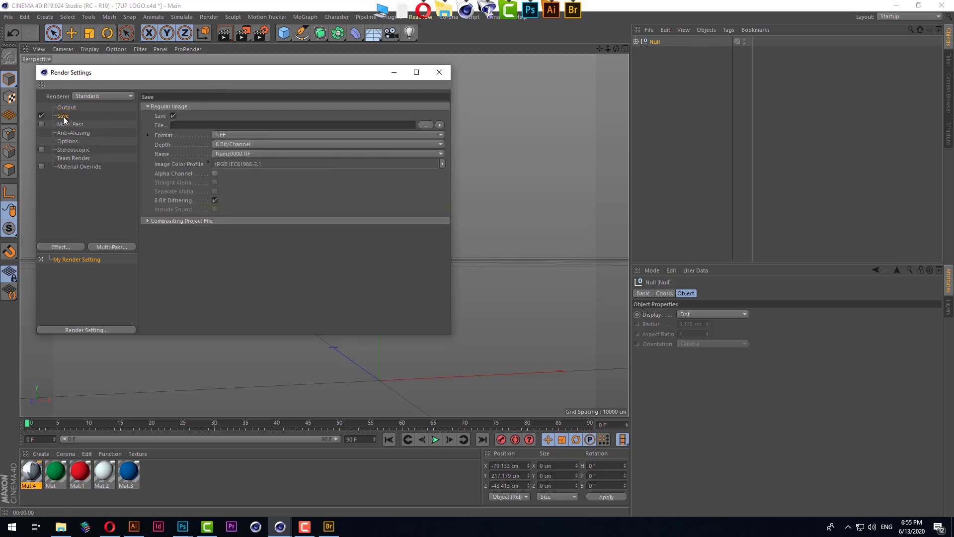
{"action": "left_click", "coordinate": [215, 174]}
{"action": "left_click", "coordinate": [215, 183]}
{"action": "left_click", "coordinate": [439, 73]}
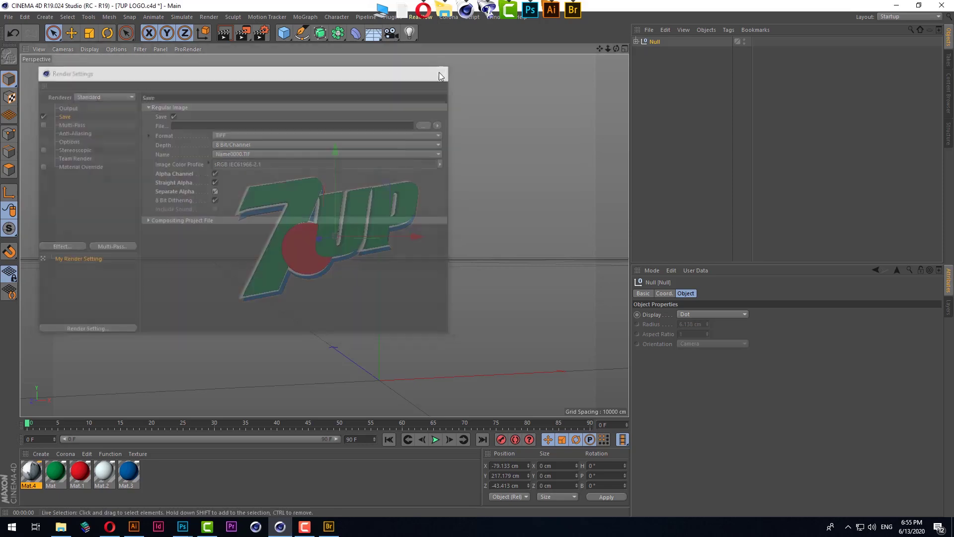
Step: Render the logo and save it as the PSD '7UP LOGO' in TO C4D
{"action": "left_click", "coordinate": [243, 37]}
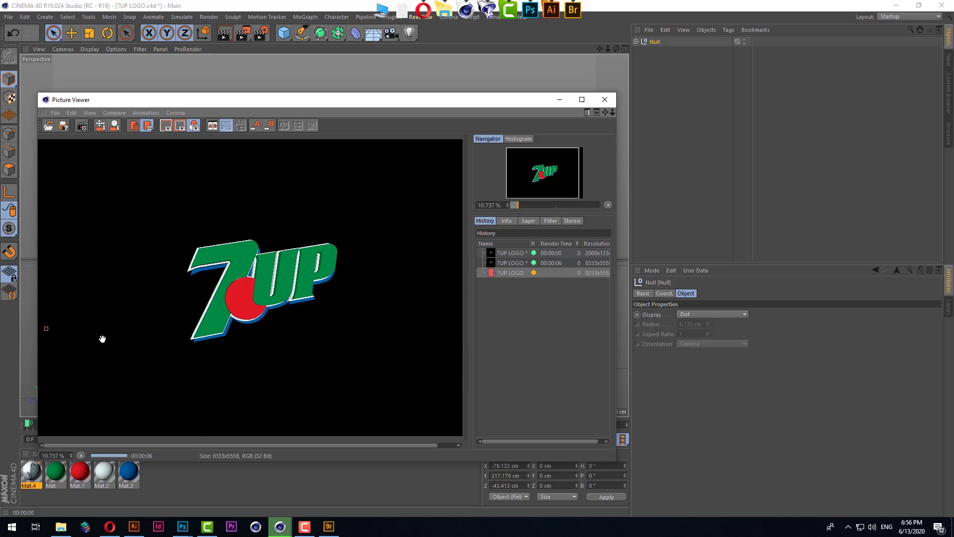
{"action": "left_click", "coordinate": [56, 114]}
{"action": "left_click", "coordinate": [61, 136]}
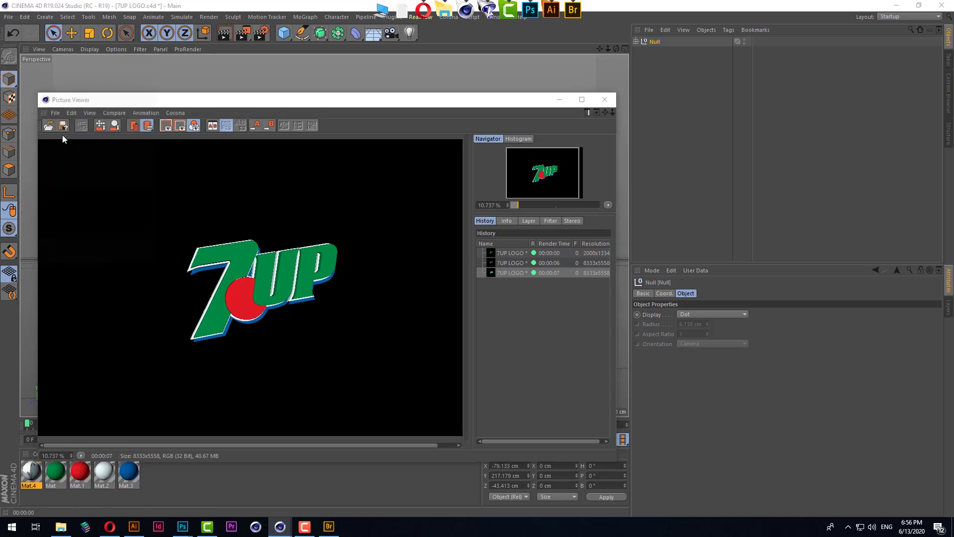
{"action": "left_click", "coordinate": [67, 37]}
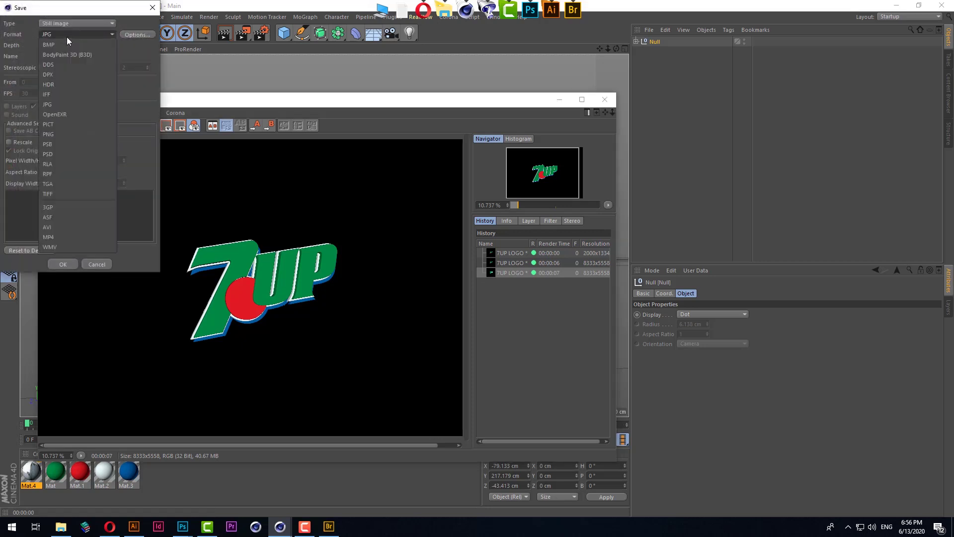
{"action": "left_click", "coordinate": [67, 157]}
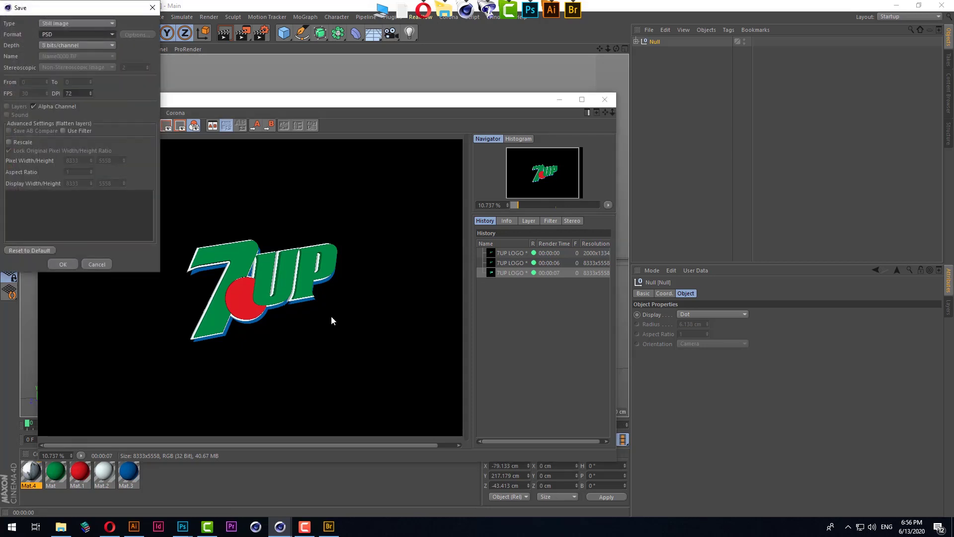
{"action": "left_click", "coordinate": [63, 264]}
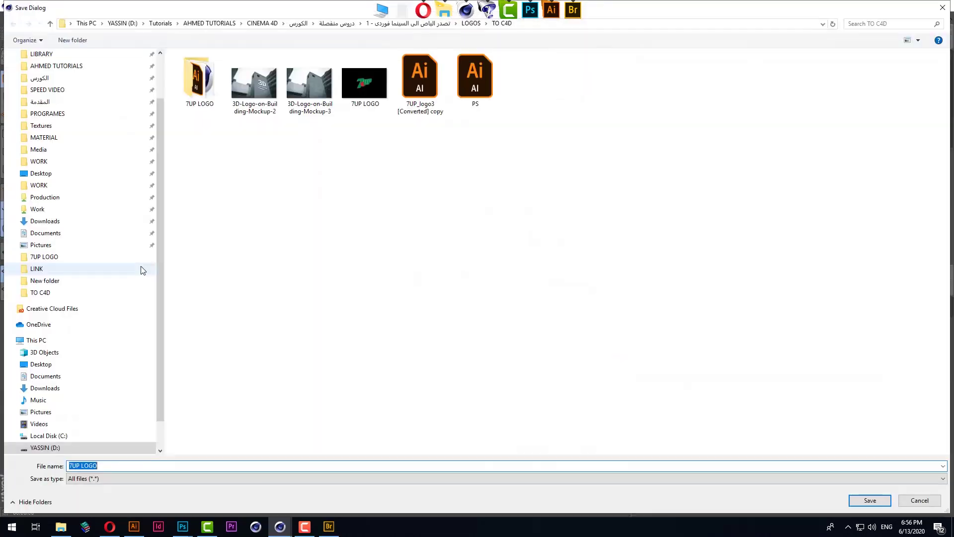
{"action": "left_click", "coordinate": [121, 465]}
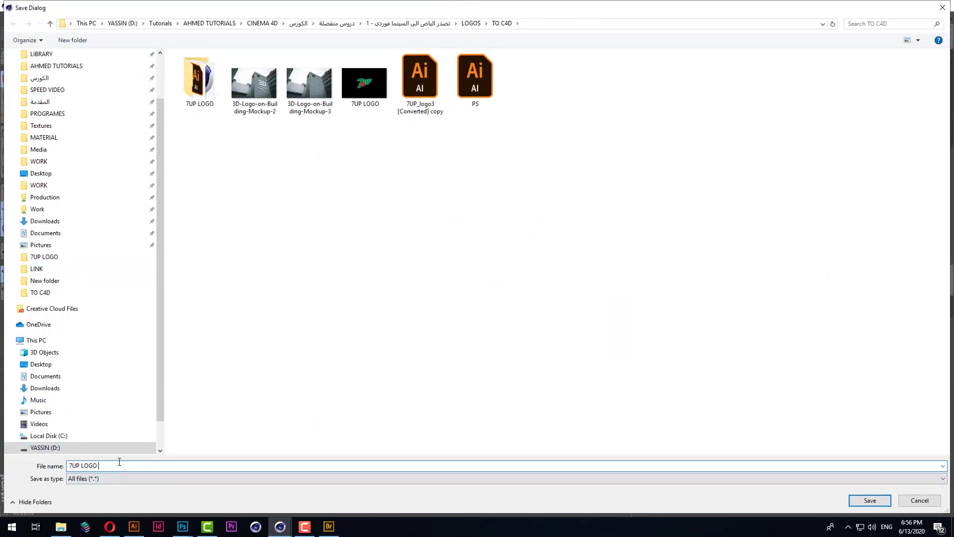
{"action": "type", "text": "2"}
{"action": "left_click", "coordinate": [886, 500]}
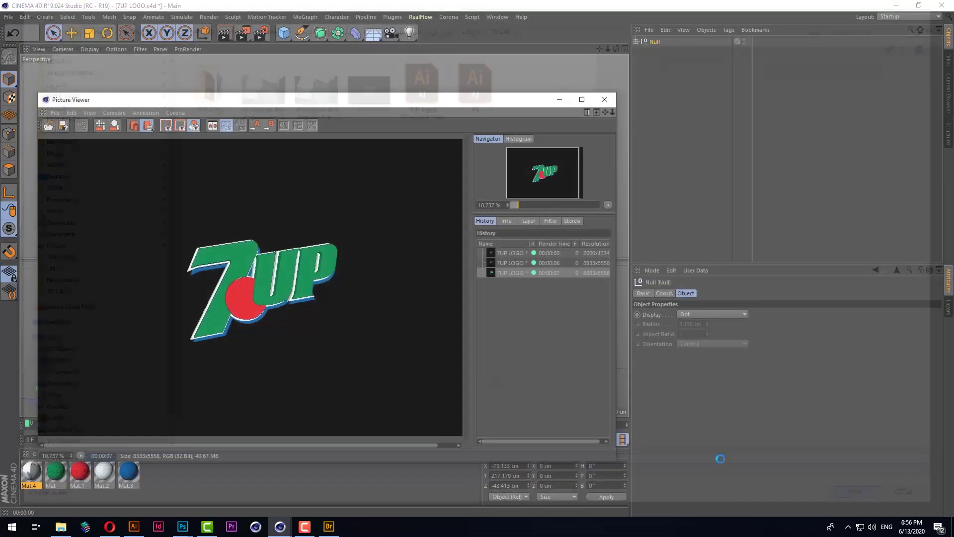
{"action": "mouse_move", "coordinate": [181, 526]}
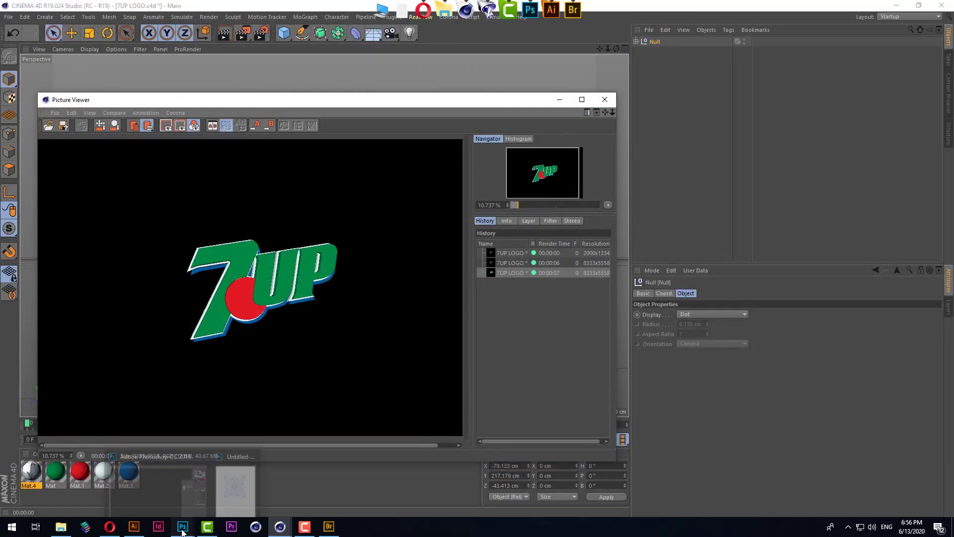
Step: In Photoshop, close Untitled-1 without saving
{"action": "left_click", "coordinate": [233, 485]}
{"action": "left_click", "coordinate": [511, 45]}
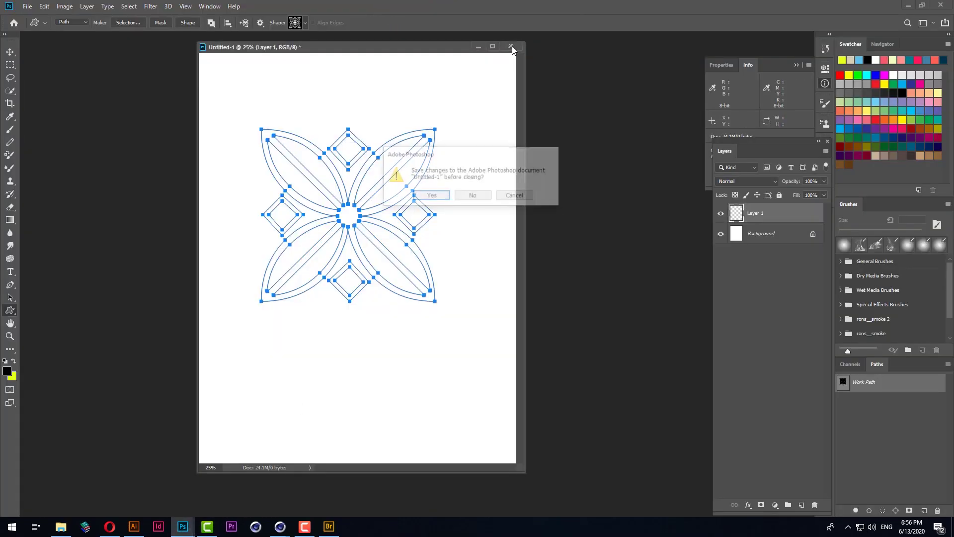
{"action": "left_click", "coordinate": [474, 196]}
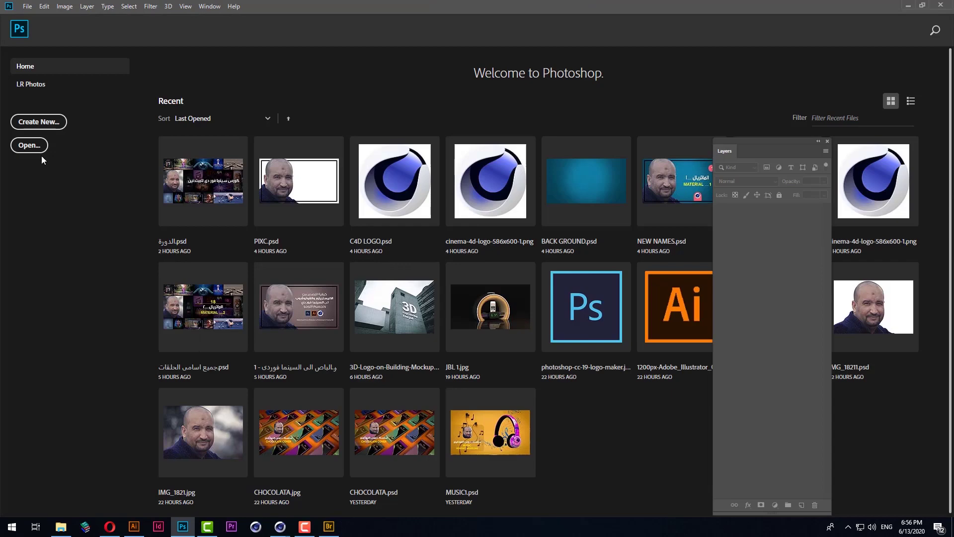
Step: Open 7UP LOGO.jpg from the TO C4D folder
{"action": "left_click", "coordinate": [29, 146]}
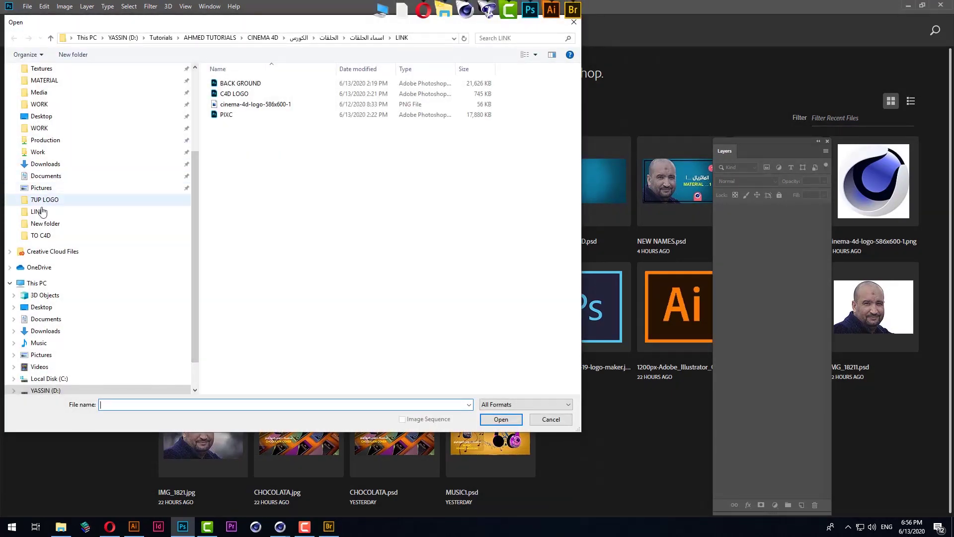
{"action": "left_click", "coordinate": [47, 199]}
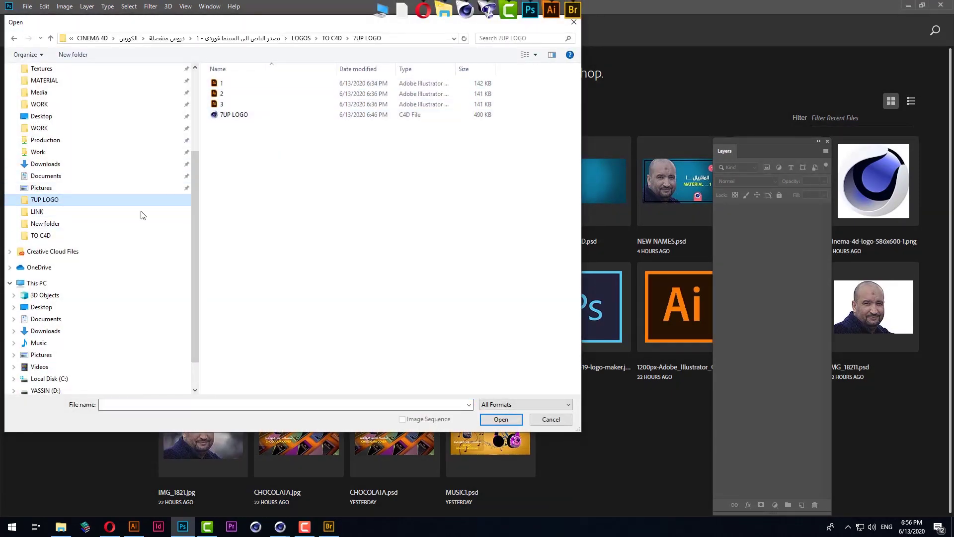
{"action": "left_click", "coordinate": [41, 236]}
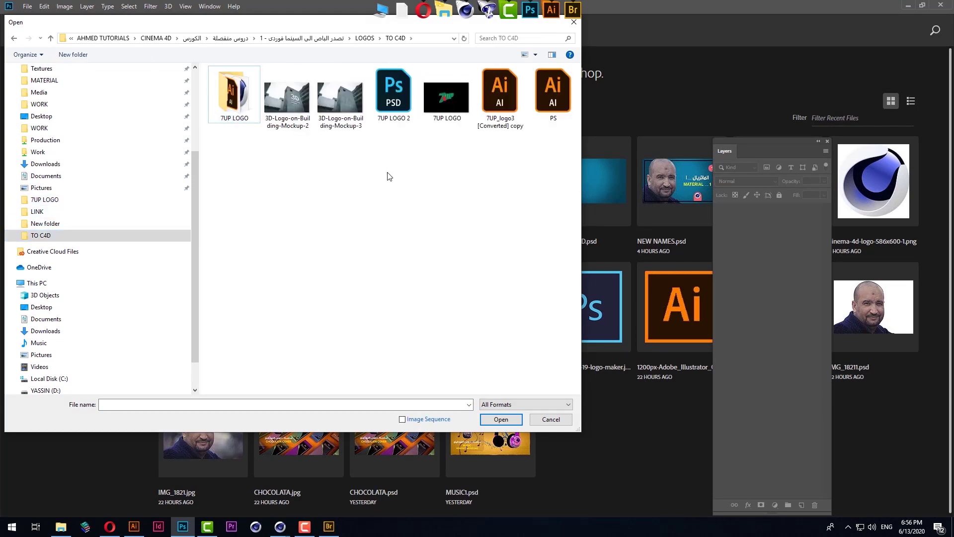
{"action": "left_click", "coordinate": [397, 121]}
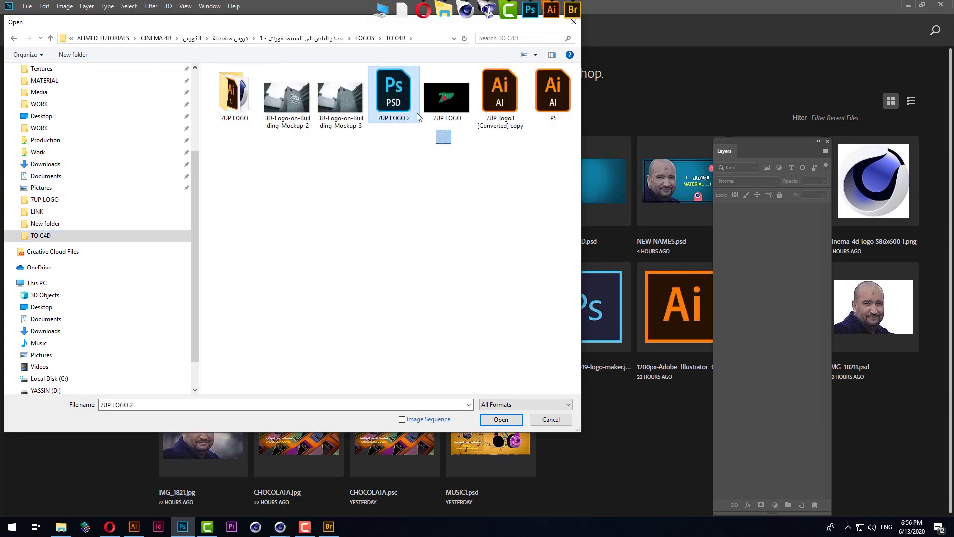
{"action": "left_click_drag", "start_coordinate": [418, 115], "coordinate": [442, 230]}
{"action": "left_click", "coordinate": [503, 419]}
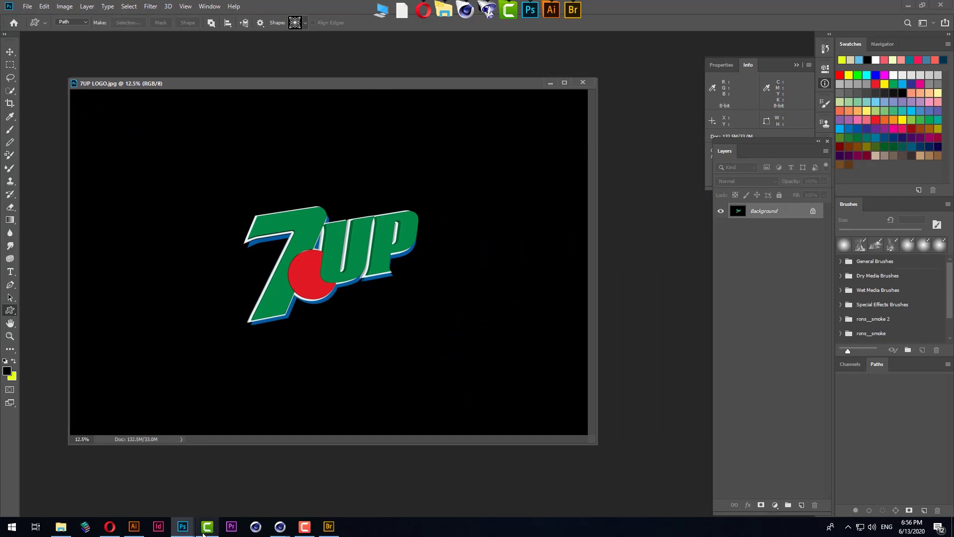
{"action": "left_click", "coordinate": [214, 499]}
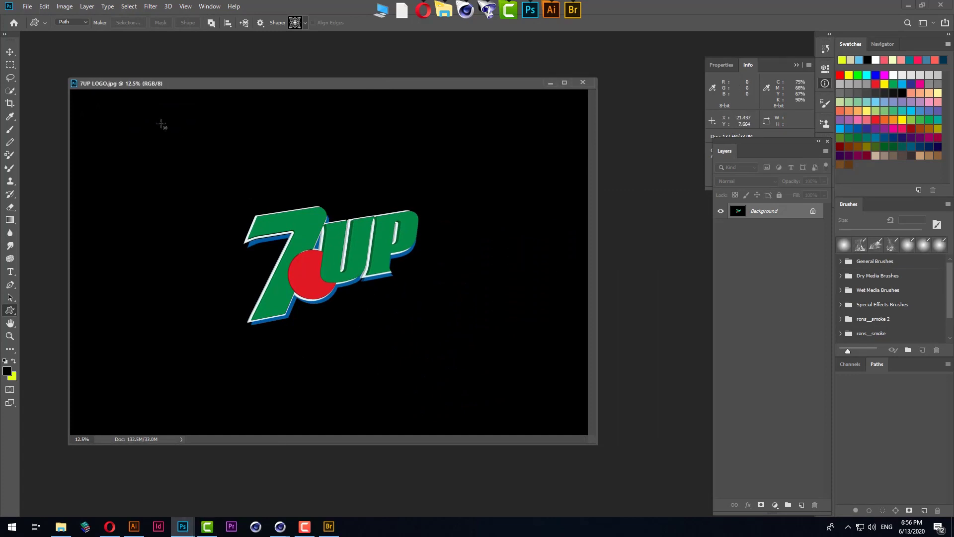
Step: Try dragging the 7UP LOGO 2 PSD in from Explorer and dismiss the file-in-use error
{"action": "left_click", "coordinate": [61, 526]}
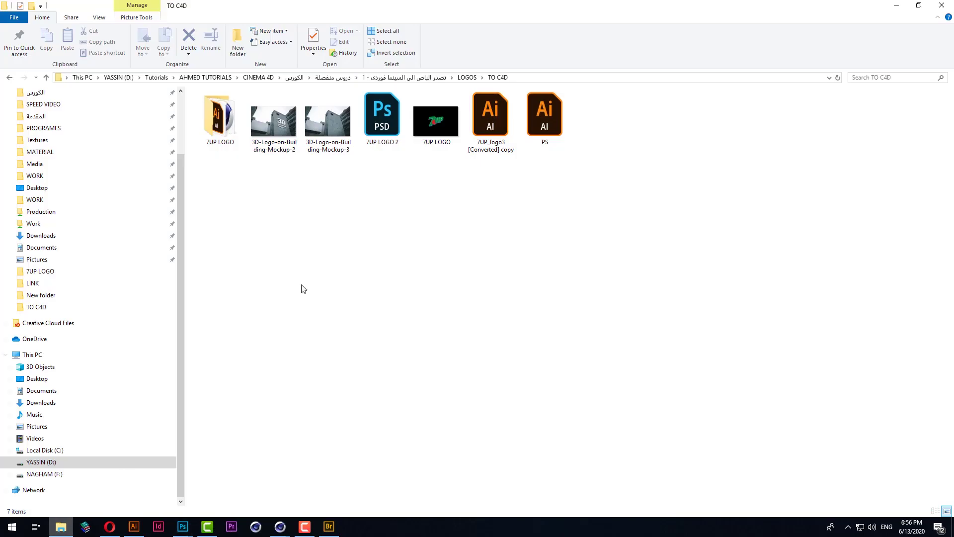
{"action": "left_click_drag", "start_coordinate": [404, 121], "coordinate": [629, 316]}
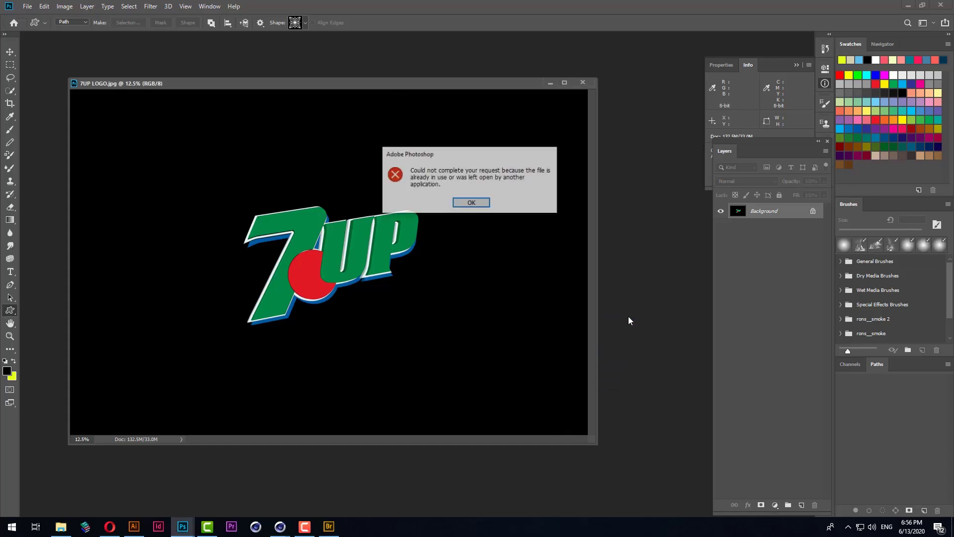
{"action": "key", "text": "Return"}
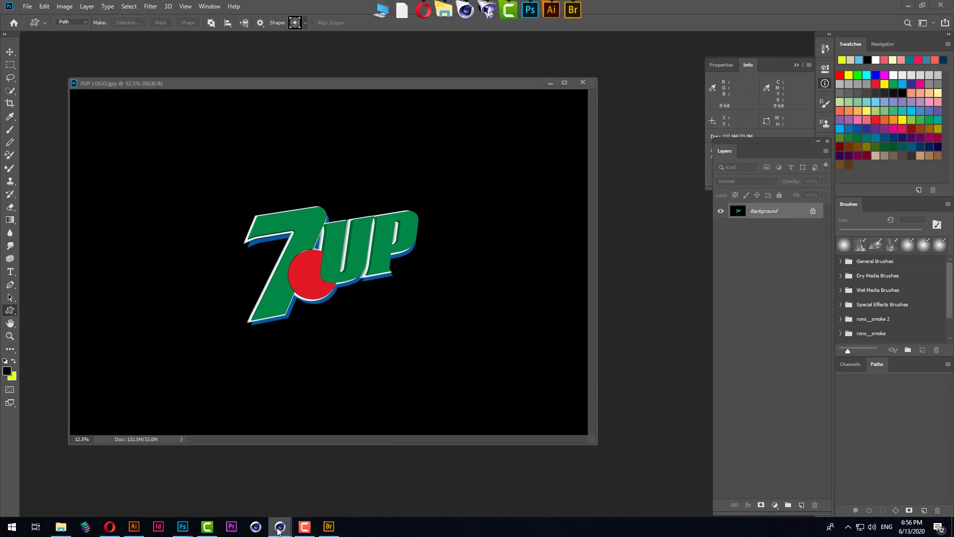
{"action": "left_click", "coordinate": [904, 6]}
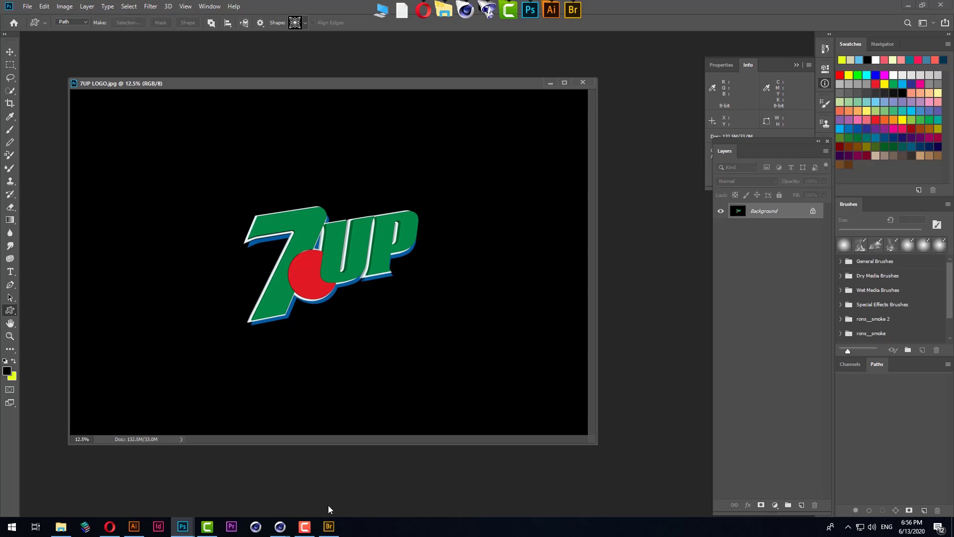
{"action": "mouse_move", "coordinate": [280, 526]}
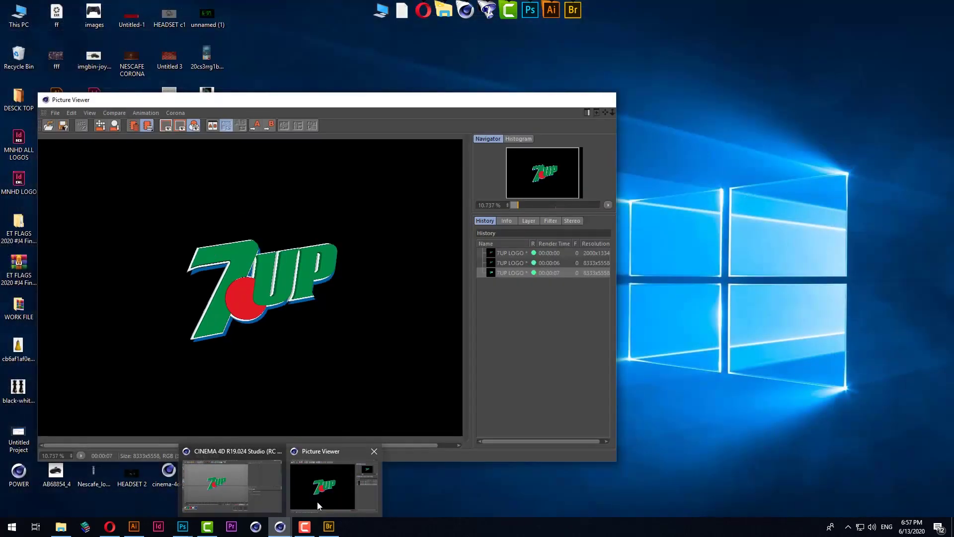
Step: Re-save the Picture Viewer render as PSD '7UP LOGO 2', overwriting the existing file
{"action": "left_click", "coordinate": [317, 502]}
{"action": "left_click", "coordinate": [57, 111]}
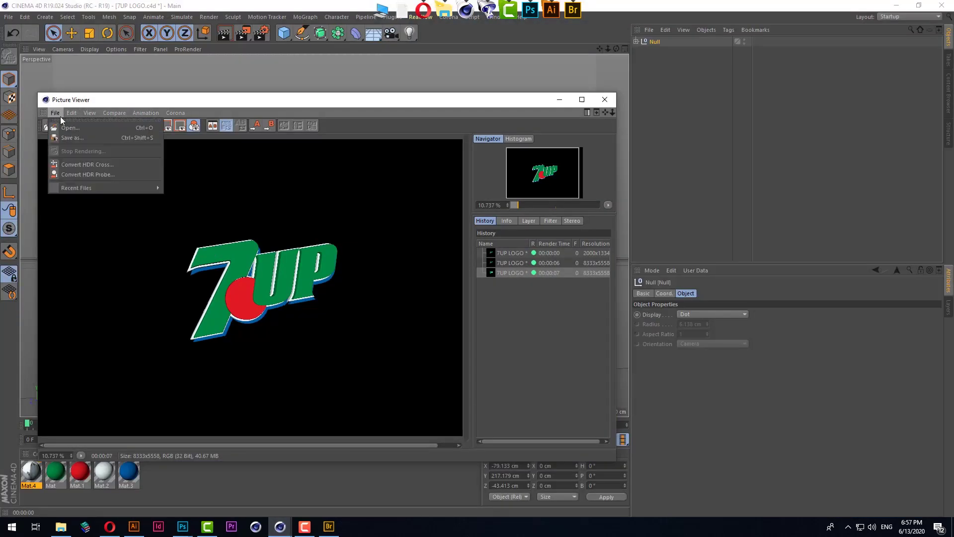
{"action": "left_click", "coordinate": [70, 138]}
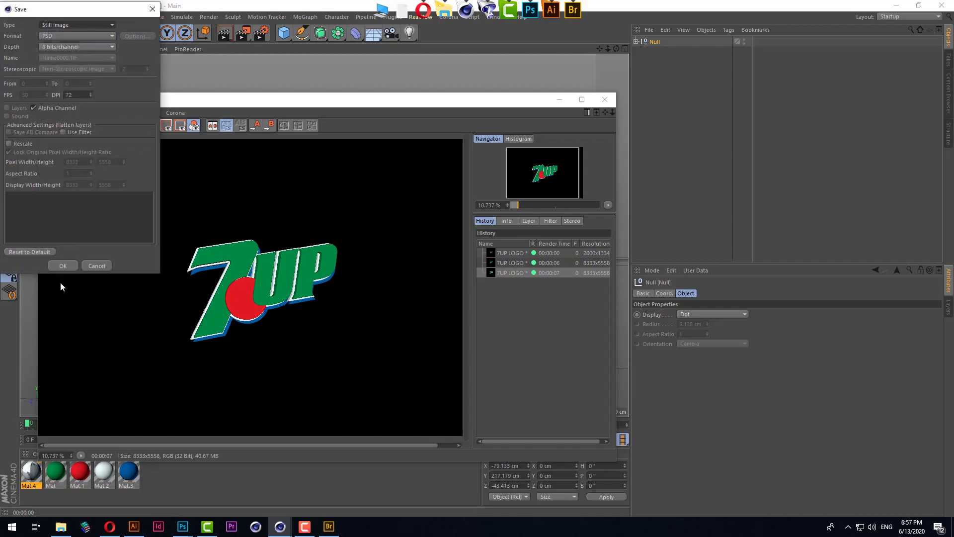
{"action": "left_click", "coordinate": [62, 266]}
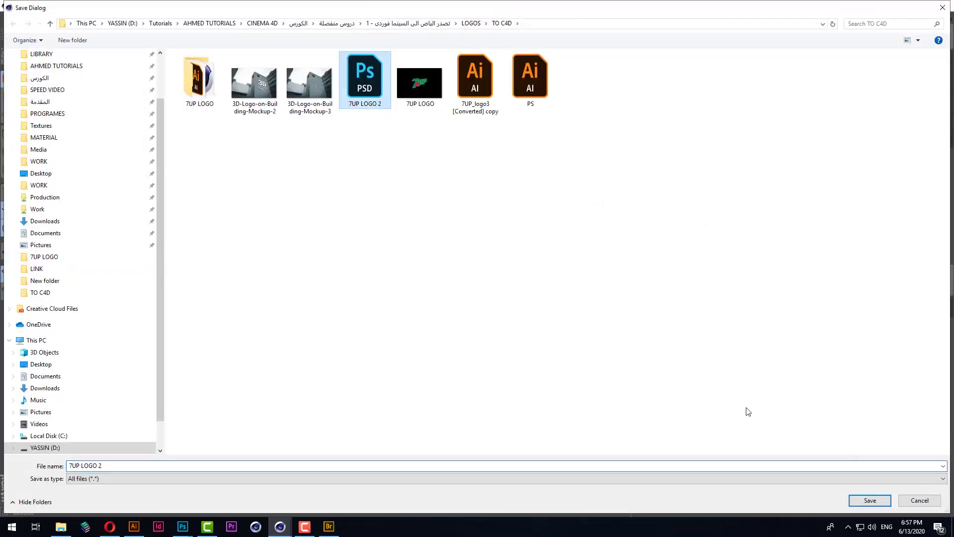
{"action": "left_click", "coordinate": [870, 501]}
{"action": "left_click", "coordinate": [496, 265]}
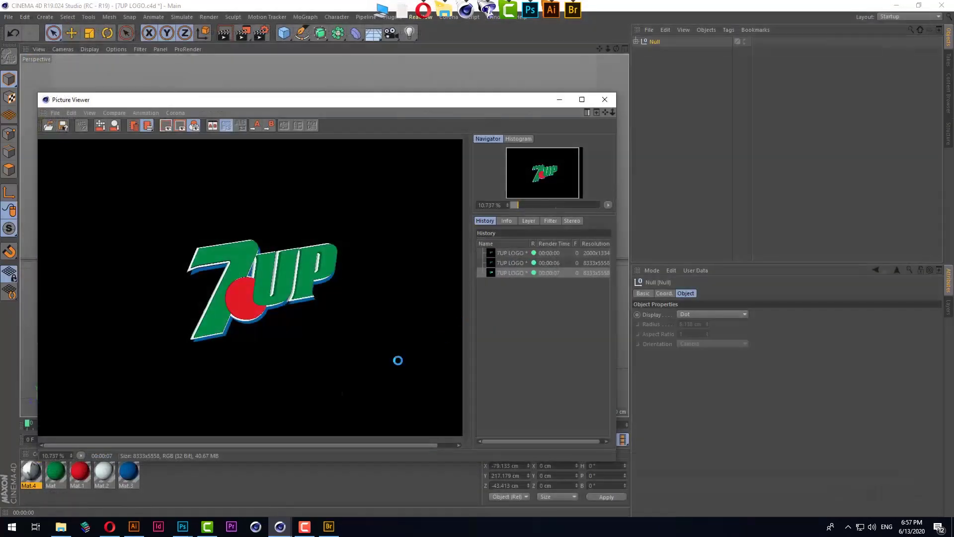